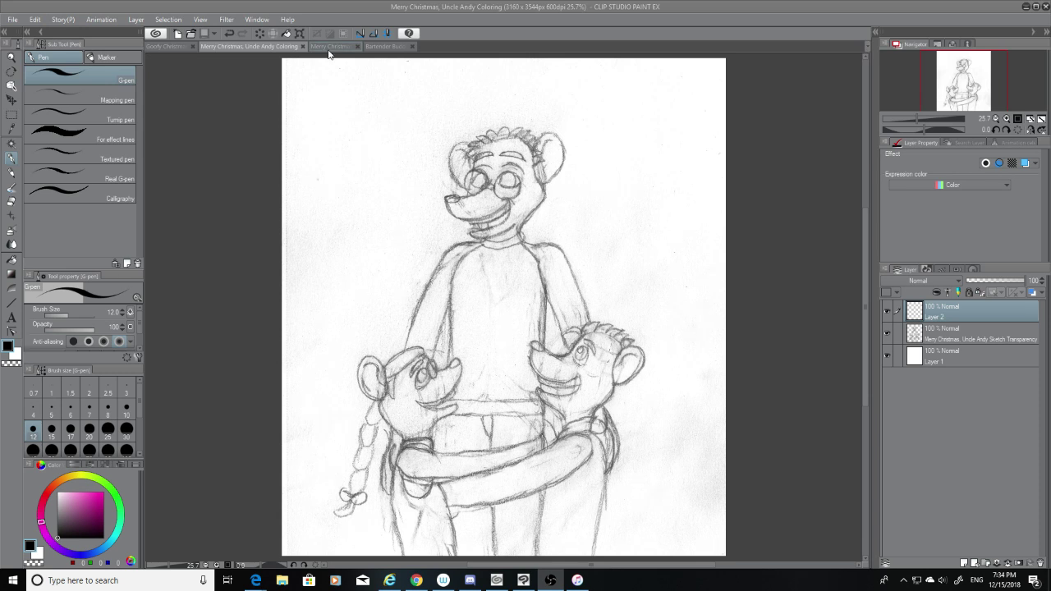
# Bring up the Goofy Christmas Socks Coloring drawing and examine it at a closer view
pyautogui.click(176, 48)
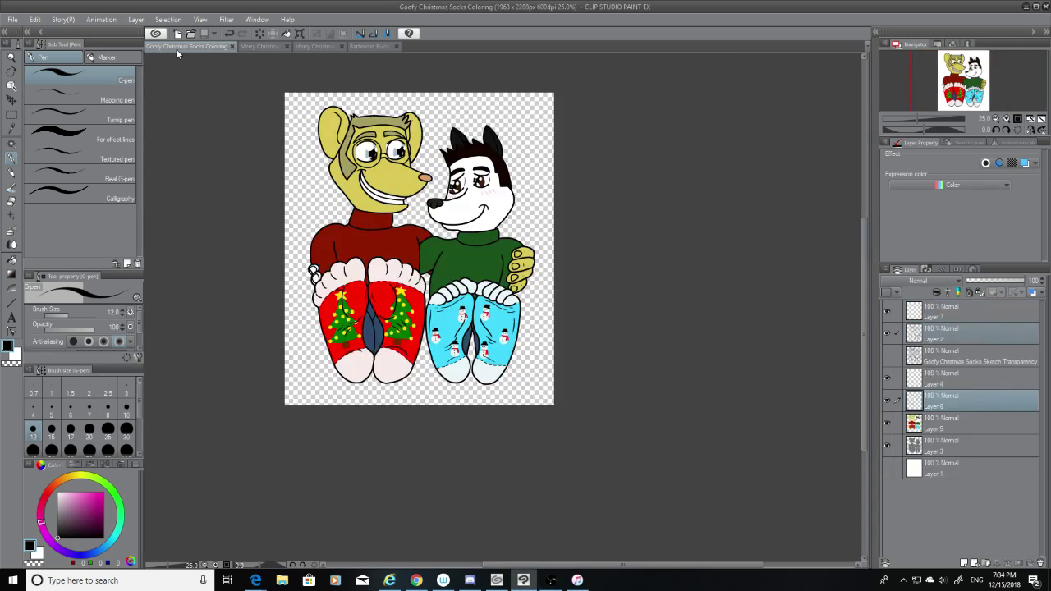
pyautogui.scroll(2, 274, 181)
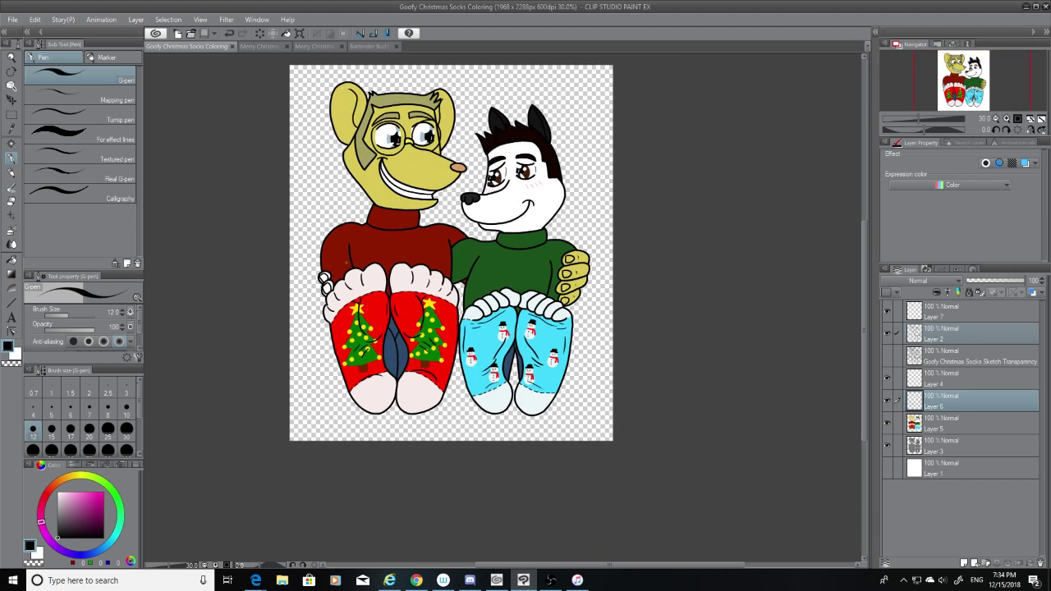
pyautogui.hotkey('ctrl', '+')
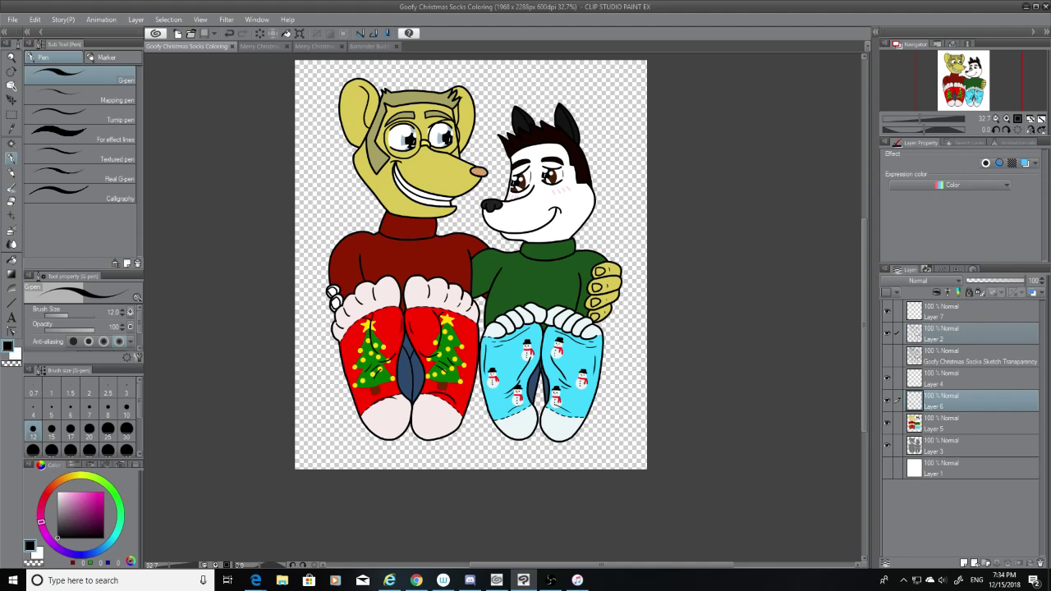
# Switch to Internet Explorer, view the Blue Snowman Men's Christmas Socks image in the Google results, and return to Clip Studio Paint
pyautogui.click(398, 582)
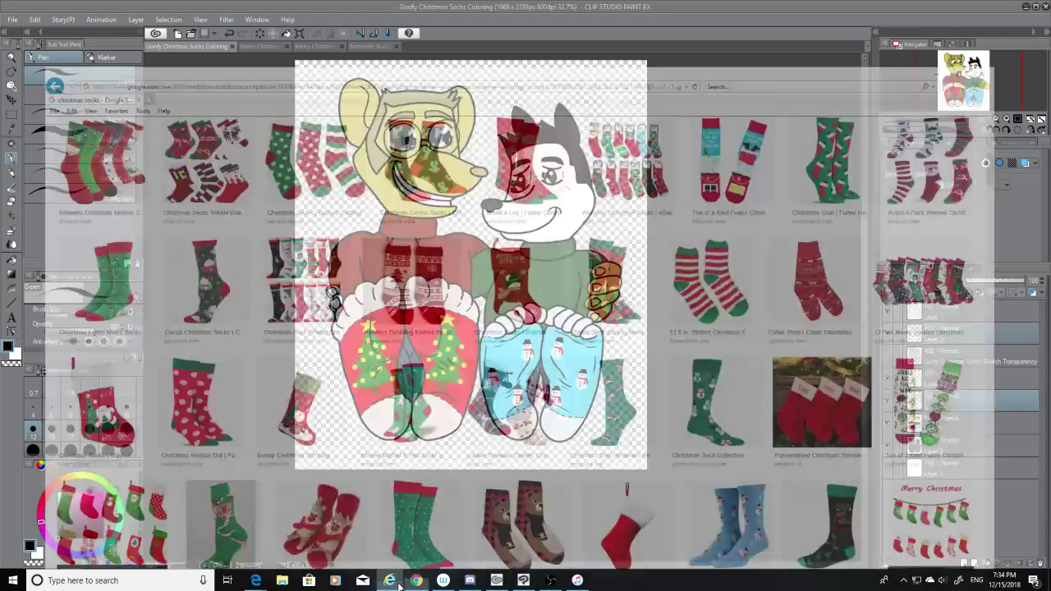
pyautogui.scroll(-5, 701, 469)
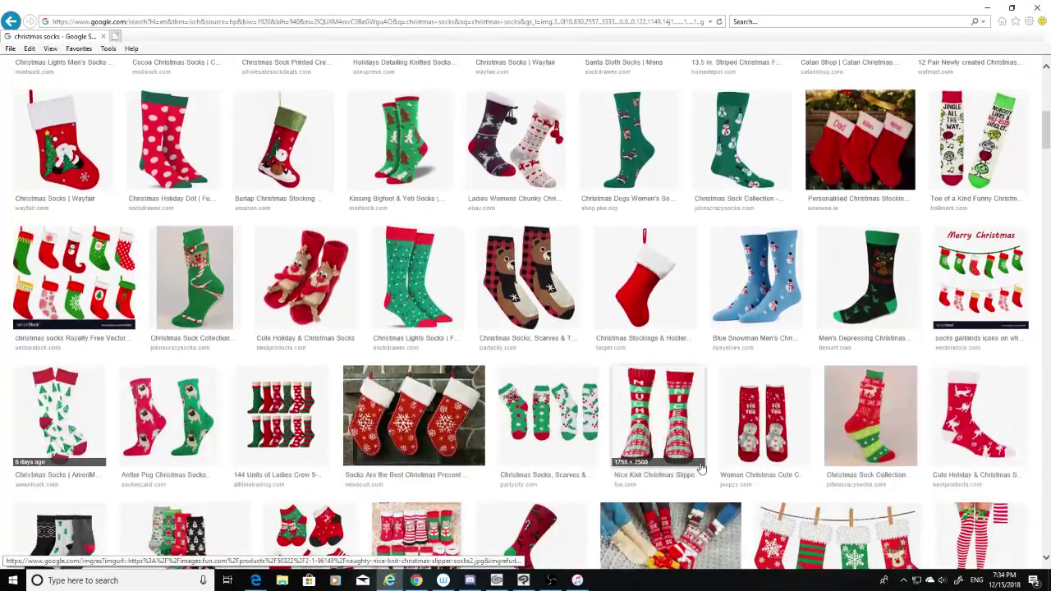
pyautogui.click(787, 293)
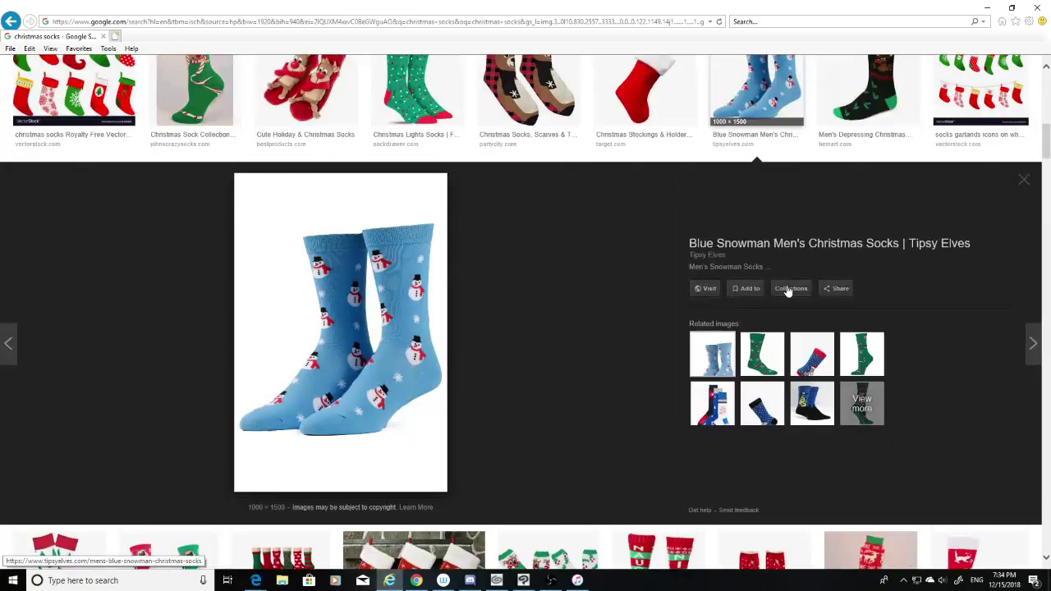
pyautogui.click(989, 8)
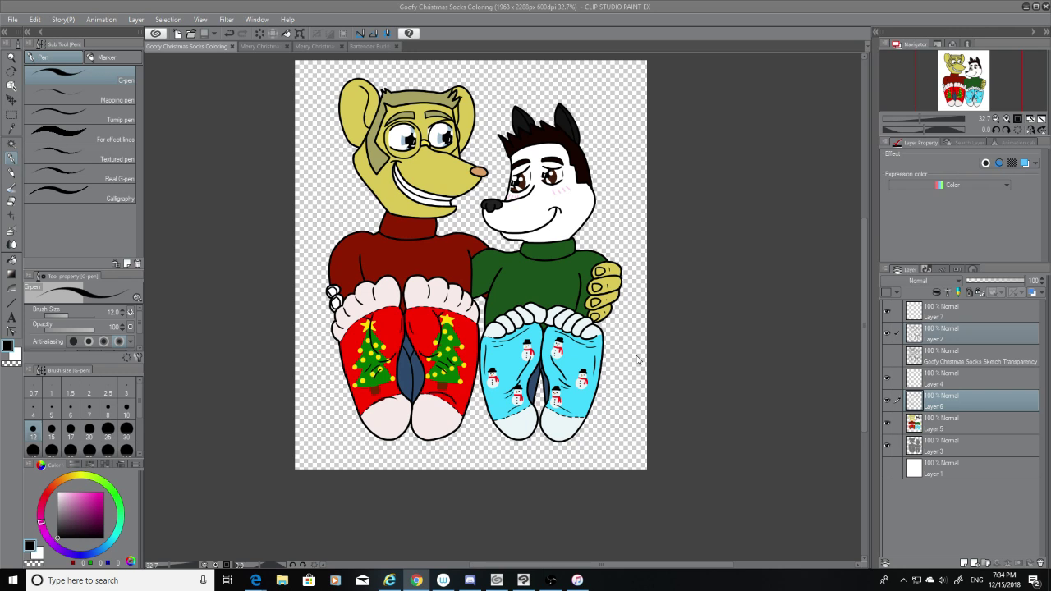
# Draw a dashed black seam with the G-pen at size 7 between the outermost white toe and the blue fabric of the snowman sock
pyautogui.scroll(8, 633, 357)
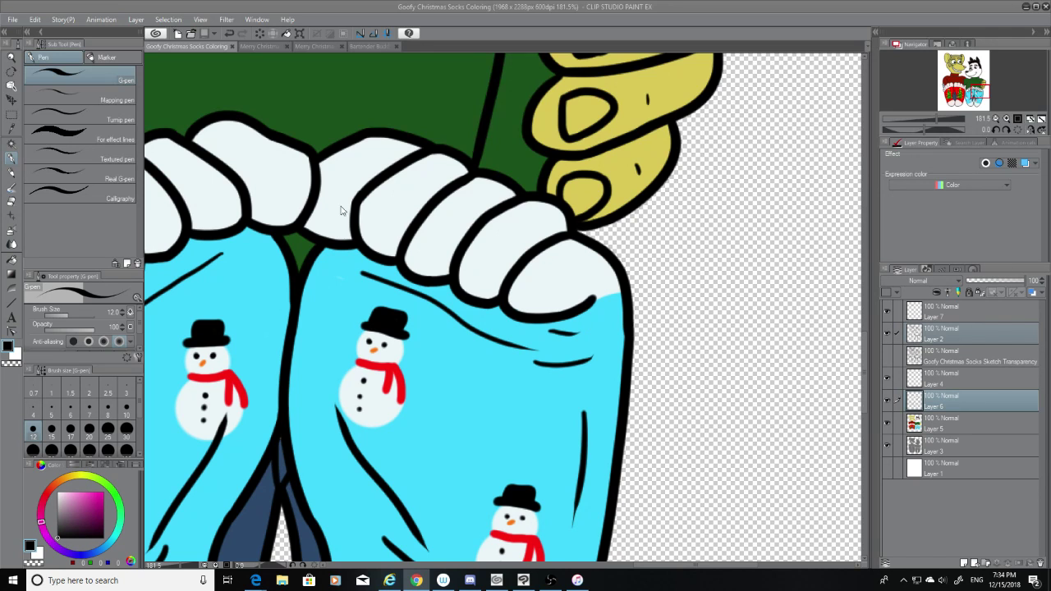
pyautogui.click(598, 299)
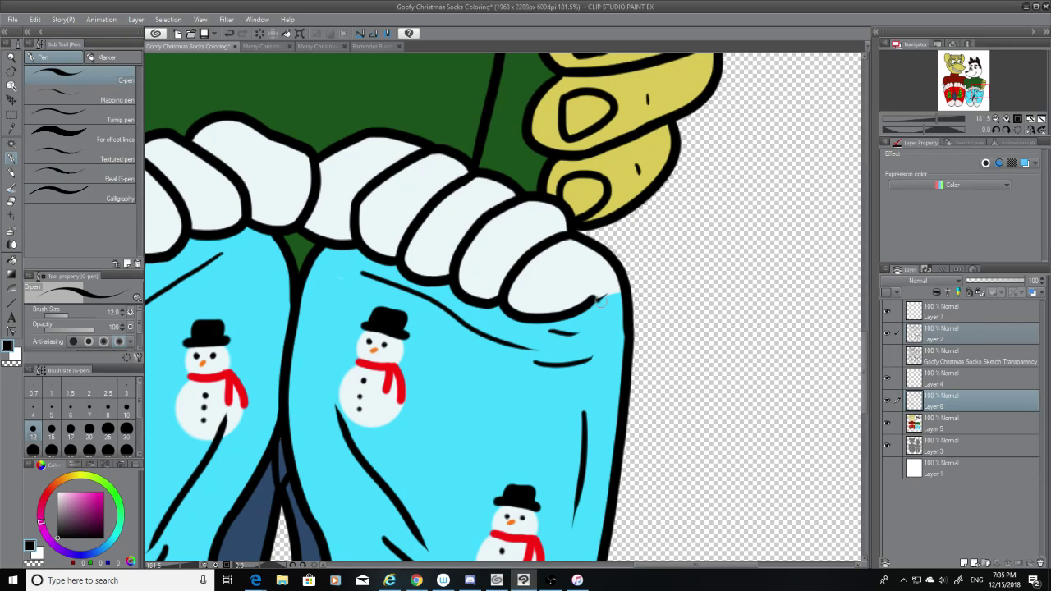
pyautogui.click(88, 409)
pyautogui.moveTo(596, 296); pyautogui.dragTo(623, 289)
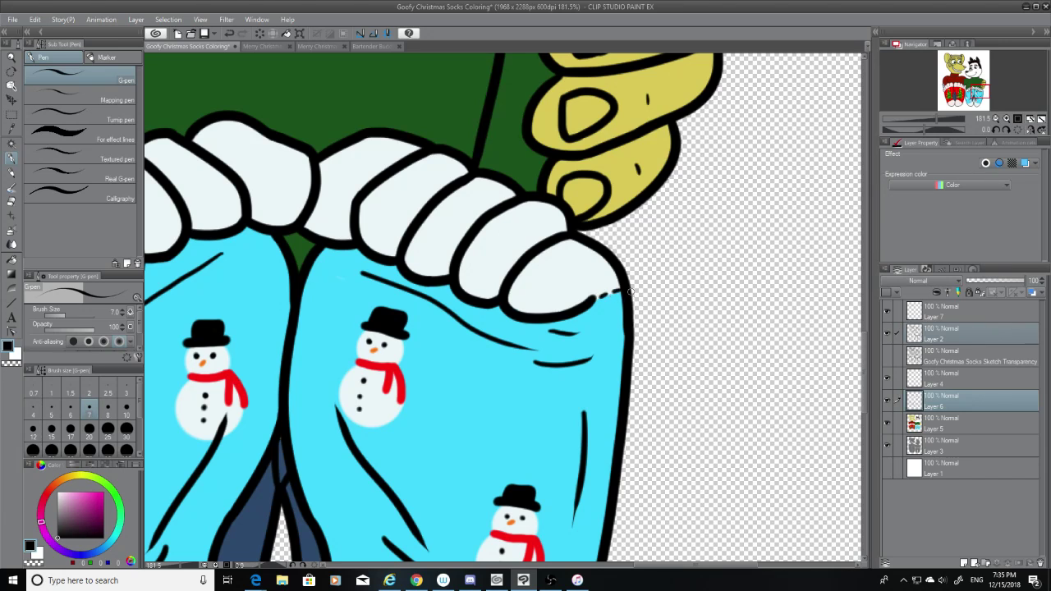
pyautogui.scroll(-10, 629, 291)
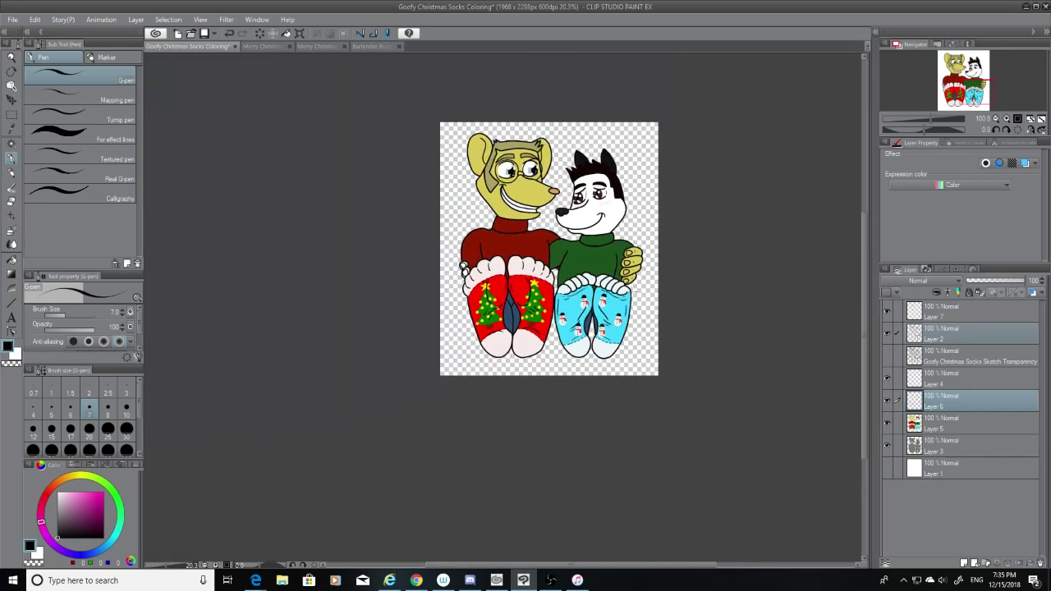
pyautogui.scroll(1, 633, 196)
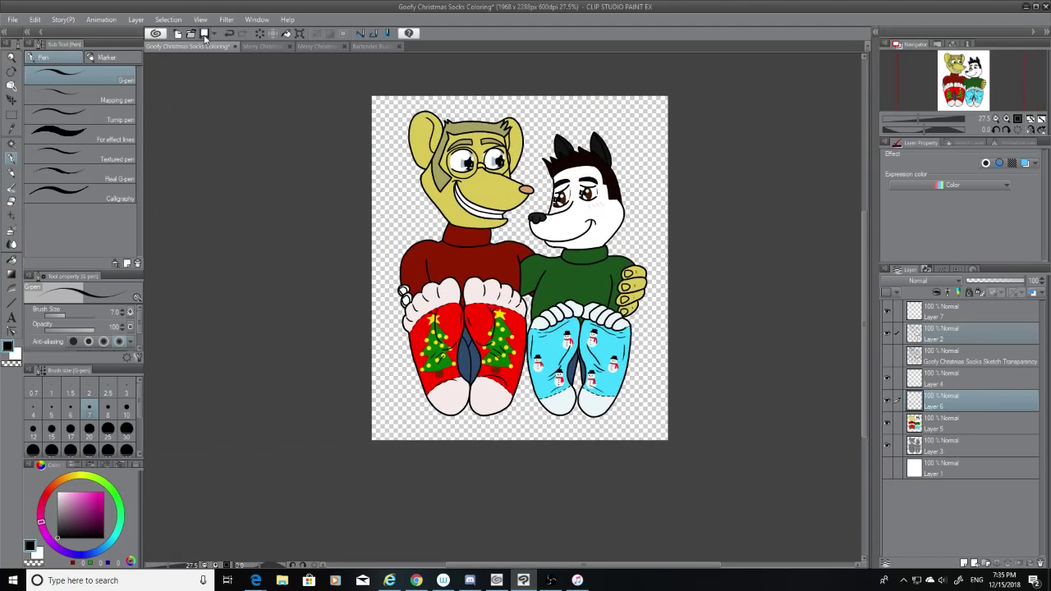
# View the Merry Christmas 2017 Coloring drawing for reference and return to the Merry Christmas, Uncle Andy Coloring sketch
pyautogui.click(250, 47)
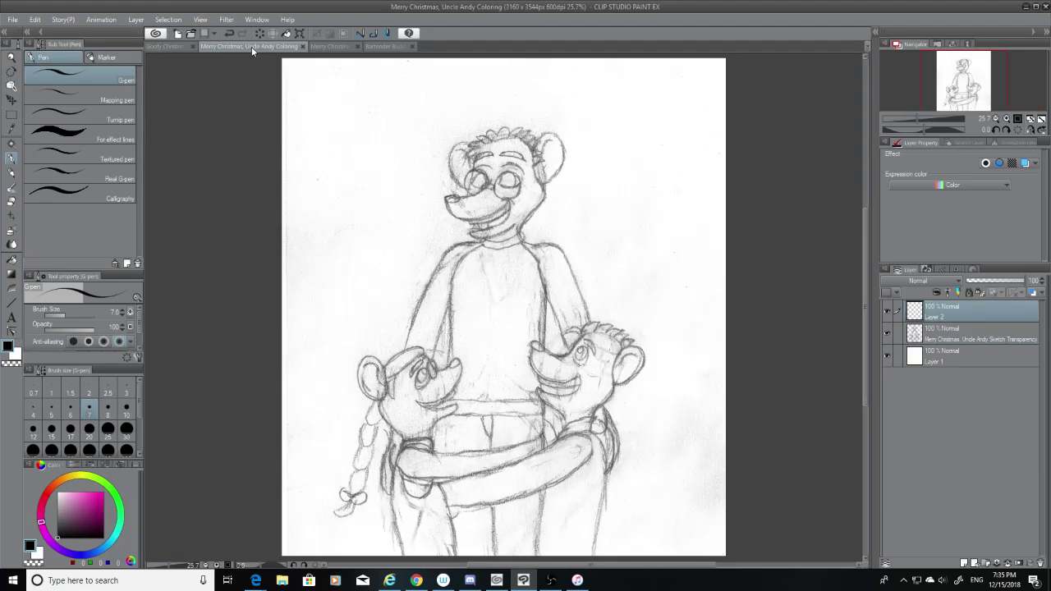
pyautogui.click(329, 47)
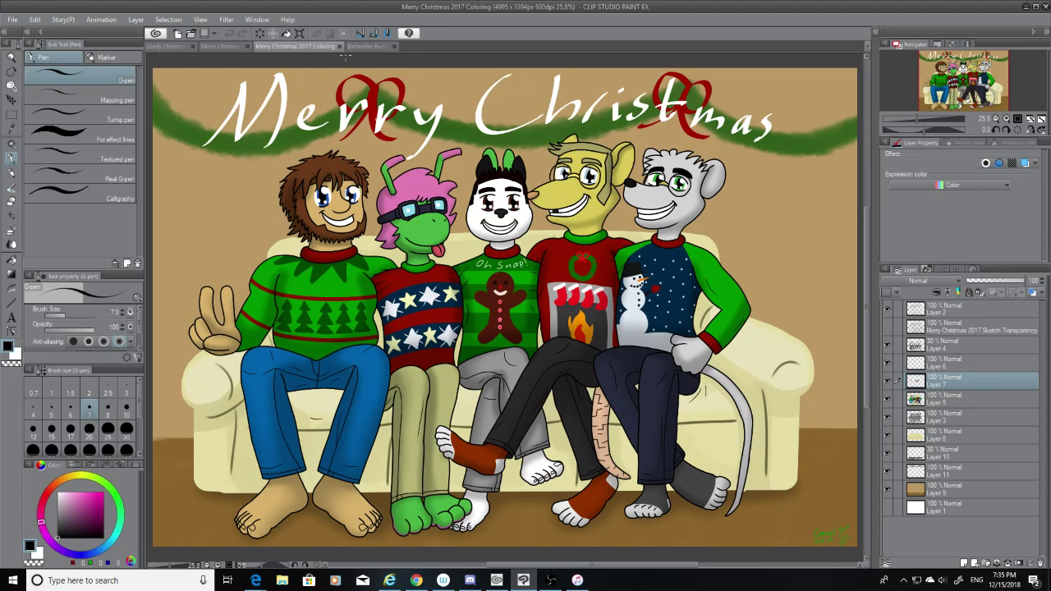
pyautogui.click(220, 47)
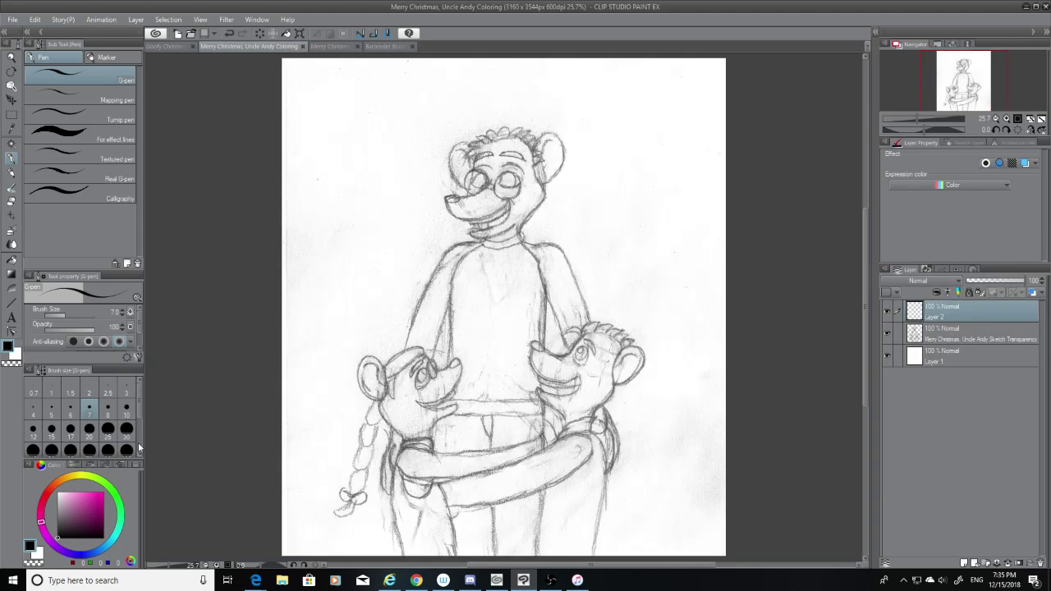
# Ink the lower curve of the tall character's collar on Layer 2 with the G-pen at size 12
pyautogui.click(31, 434)
pyautogui.scroll(10, 551, 194)
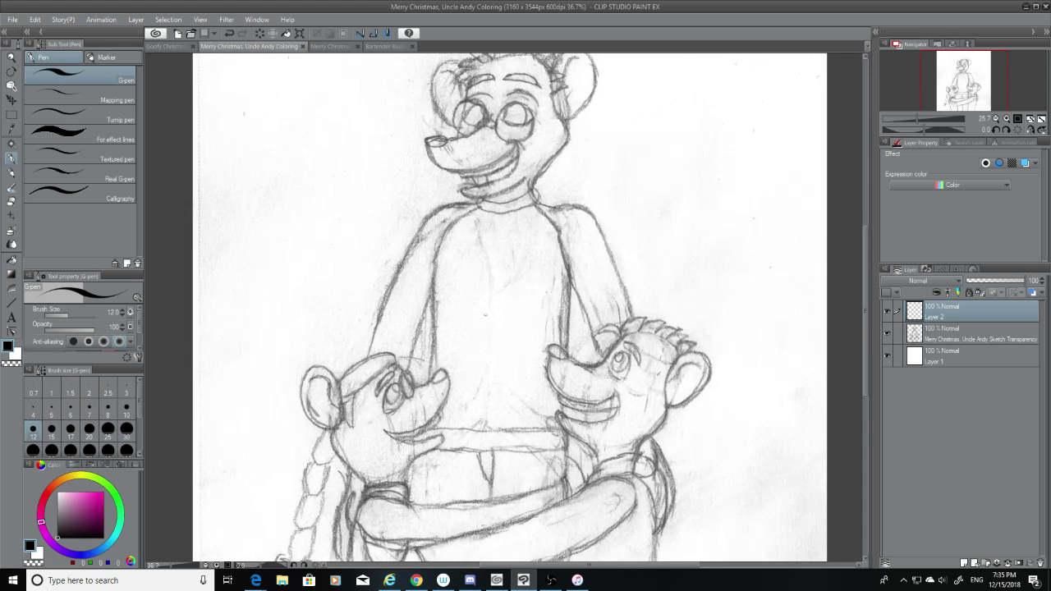
pyautogui.scroll(-5, 550, 194)
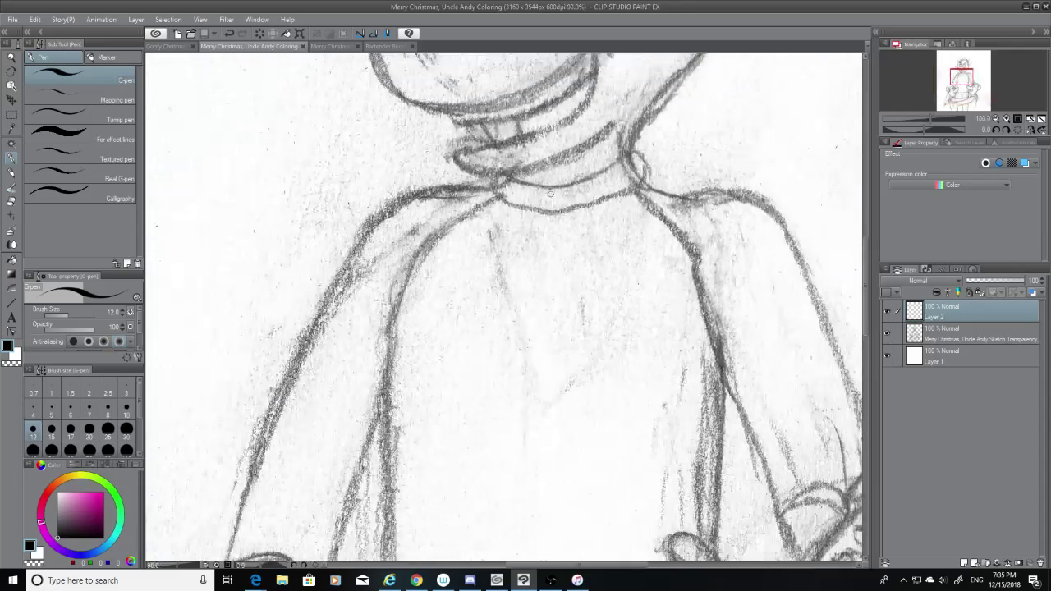
pyautogui.scroll(4, 578, 136)
pyautogui.scroll(2, 578, 135)
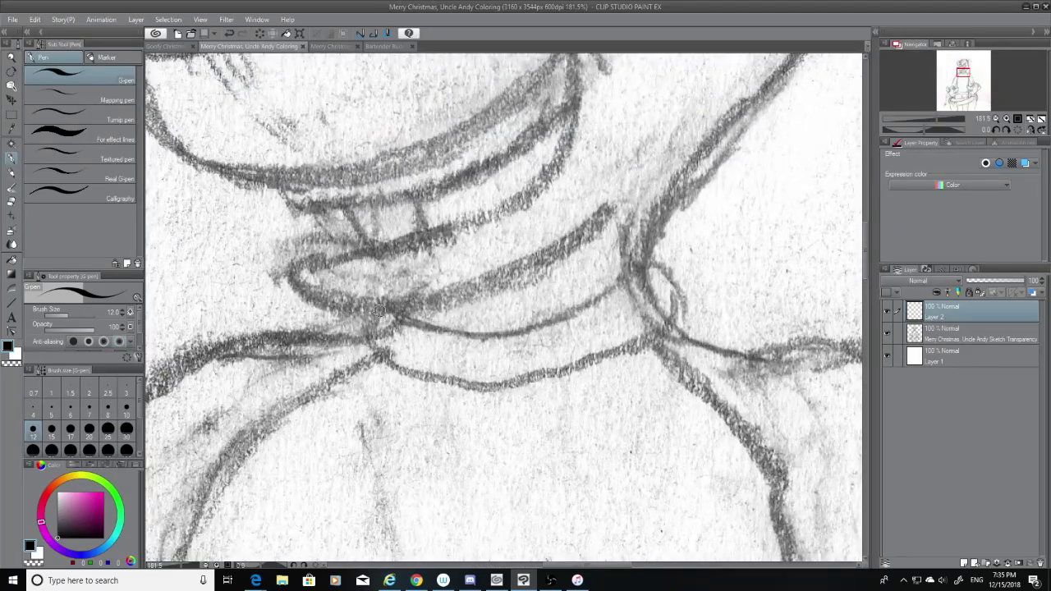
pyautogui.moveTo(376, 309); pyautogui.dragTo(462, 360)
pyautogui.hotkey('ctrl', 'z')
pyautogui.moveTo(377, 304)
pyautogui.mouseDown()
pyautogui.moveTo(379, 347)
pyautogui.moveTo(554, 388)
pyautogui.mouseUp()
pyautogui.hotkey('ctrl', 'z')
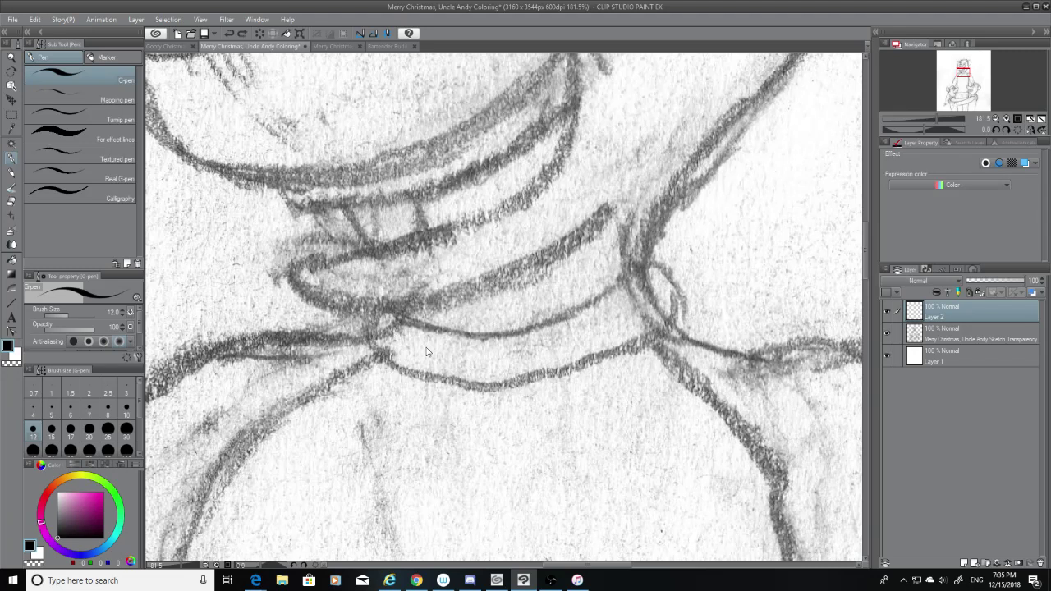
pyautogui.moveTo(374, 309)
pyautogui.mouseDown()
pyautogui.moveTo(387, 352)
pyautogui.moveTo(657, 361)
pyautogui.mouseUp()
pyautogui.hotkey('ctrl', 'z')
pyautogui.moveTo(371, 304); pyautogui.dragTo(631, 337)
pyautogui.hotkey('ctrl', 'z')
pyautogui.moveTo(371, 305)
pyautogui.mouseDown()
pyautogui.moveTo(402, 361)
pyautogui.moveTo(653, 333)
pyautogui.mouseUp()
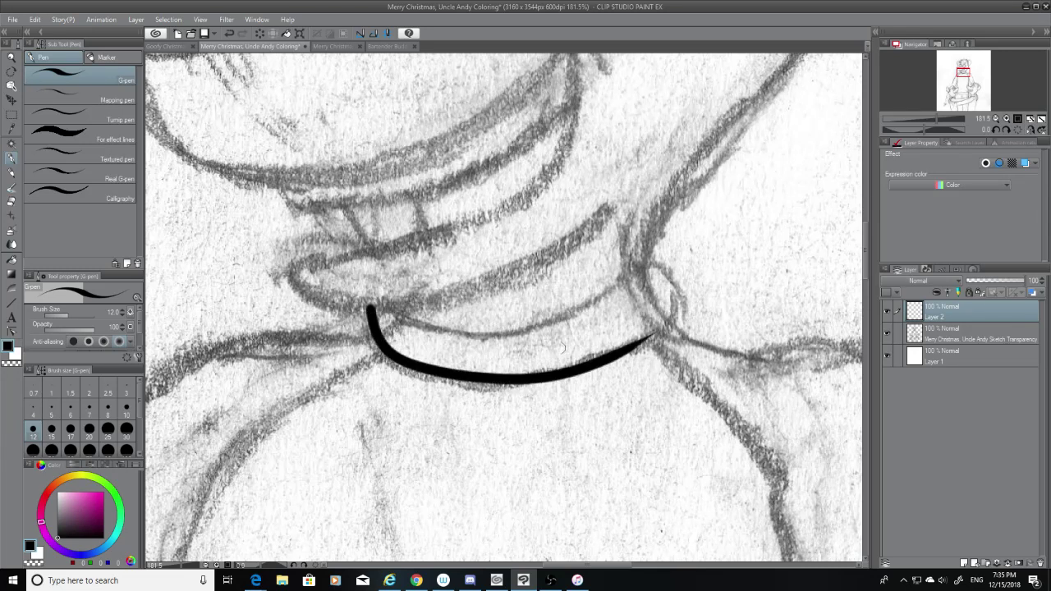
# Ink the upper curve of the collar over the sketch, building it from two strokes that meet in the middle
pyautogui.moveTo(394, 309)
pyautogui.mouseDown()
pyautogui.moveTo(596, 325)
pyautogui.moveTo(678, 273)
pyautogui.mouseUp()
pyautogui.hotkey('ctrl', 'z')
pyautogui.moveTo(394, 309); pyautogui.dragTo(659, 279)
pyautogui.hotkey('ctrl', 'z')
pyautogui.moveTo(393, 308); pyautogui.dragTo(660, 263)
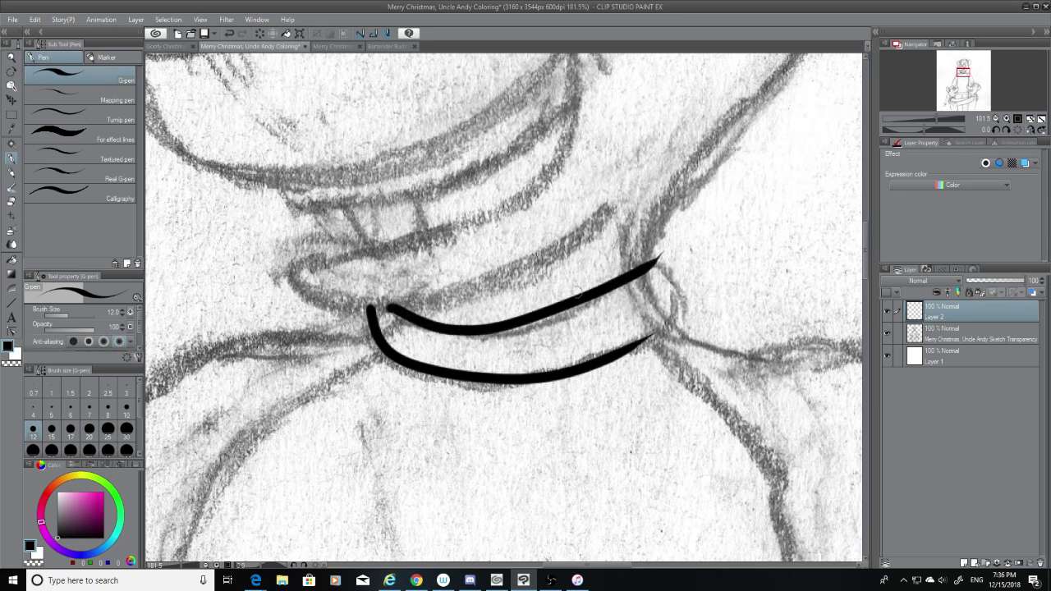
pyautogui.hotkey('ctrl', 'z')
pyautogui.moveTo(388, 305)
pyautogui.mouseDown()
pyautogui.moveTo(437, 326)
pyautogui.moveTo(661, 270)
pyautogui.mouseUp()
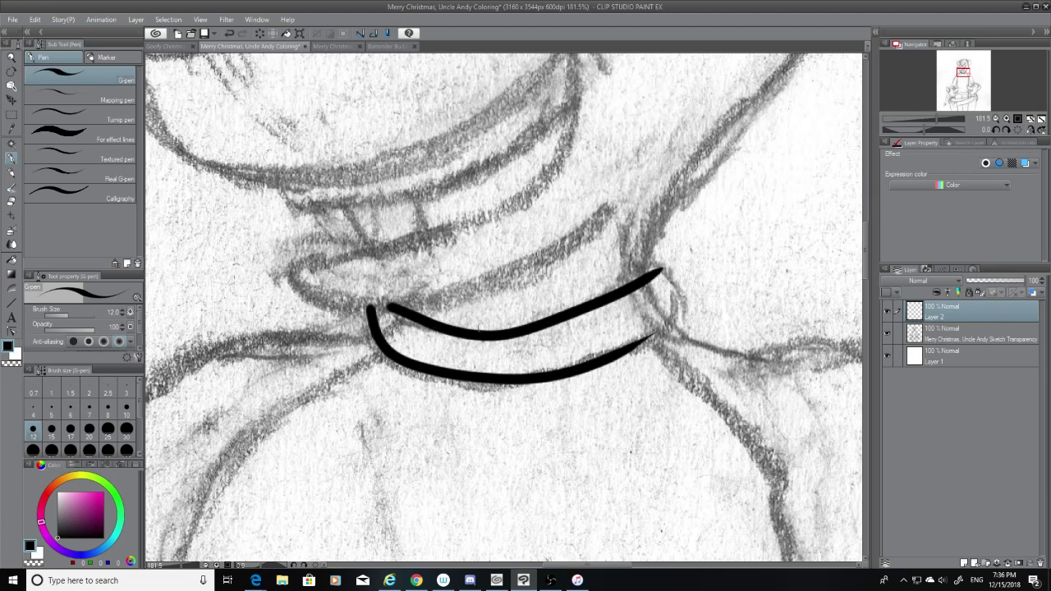
pyautogui.hotkey('ctrl', 'z')
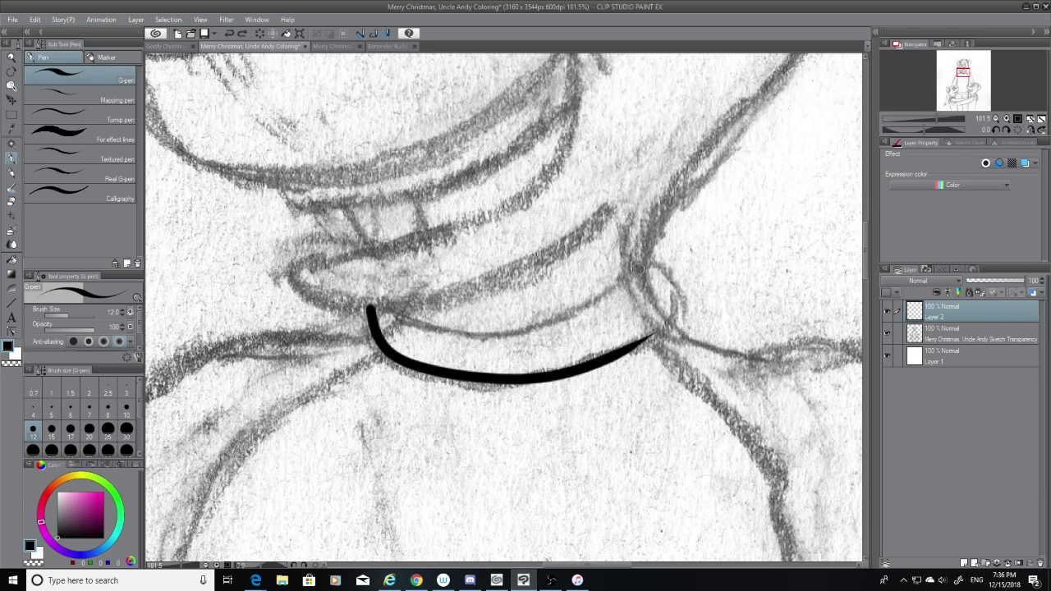
pyautogui.moveTo(638, 269)
pyautogui.mouseDown()
pyautogui.moveTo(495, 324)
pyautogui.moveTo(458, 316)
pyautogui.moveTo(513, 330)
pyautogui.moveTo(624, 287)
pyautogui.moveTo(477, 335)
pyautogui.mouseUp()
pyautogui.hotkey('ctrl', 'z')
pyautogui.hotkey('ctrl', 'z')
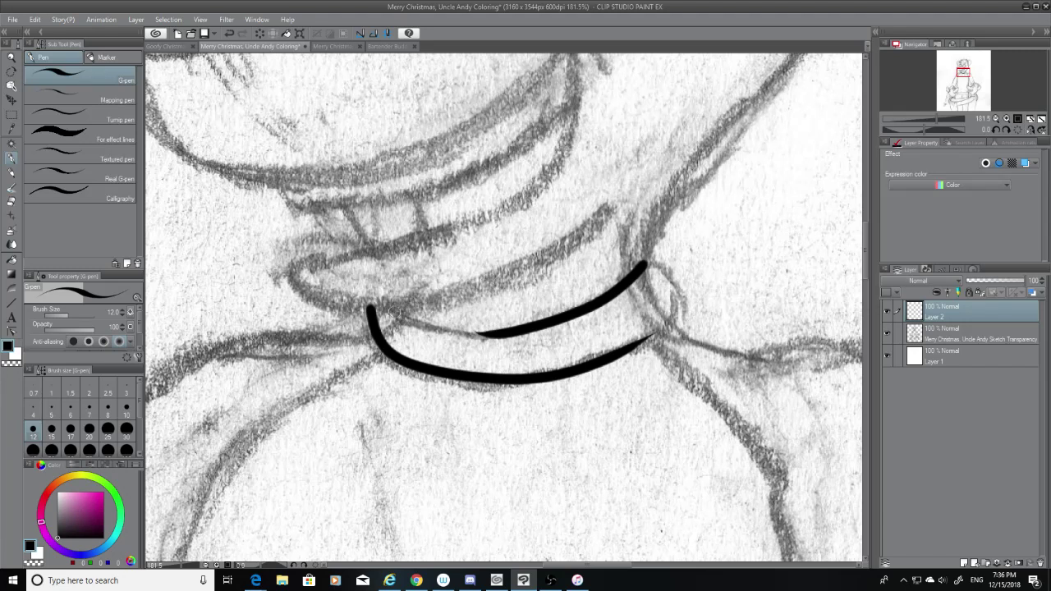
pyautogui.moveTo(388, 309); pyautogui.dragTo(480, 337)
pyautogui.hotkey('ctrl', 'z')
pyautogui.moveTo(386, 306)
pyautogui.mouseDown()
pyautogui.moveTo(460, 332)
pyautogui.moveTo(514, 332)
pyautogui.moveTo(493, 335)
pyautogui.mouseUp()
pyautogui.hotkey('ctrl', 'z')
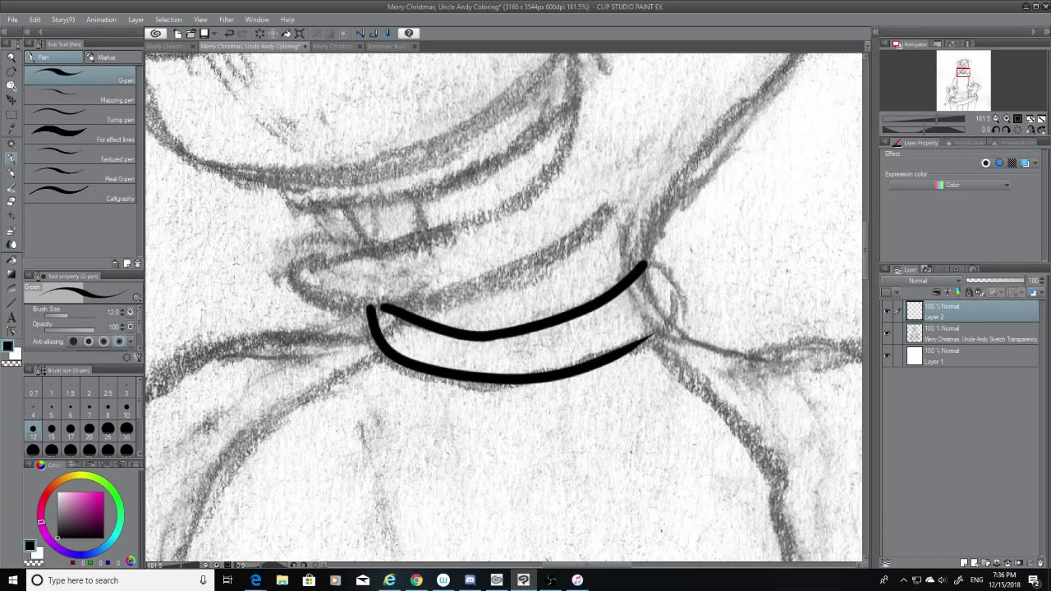
pyautogui.moveTo(293, 279)
pyautogui.mouseDown()
pyautogui.moveTo(338, 306)
pyautogui.moveTo(512, 300)
pyautogui.mouseUp()
pyautogui.hotkey('ctrl', 'z')
pyautogui.moveTo(293, 279)
pyautogui.mouseDown()
pyautogui.moveTo(539, 291)
pyautogui.moveTo(581, 268)
pyautogui.moveTo(303, 287)
pyautogui.moveTo(554, 231)
pyautogui.mouseUp()
pyautogui.hotkey('ctrl', 'z')
pyautogui.hotkey('ctrl', 'z')
pyautogui.moveTo(340, 331)
pyautogui.mouseDown()
pyautogui.moveTo(606, 217)
pyautogui.moveTo(511, 269)
pyautogui.moveTo(345, 301)
pyautogui.mouseUp()
pyautogui.hotkey('ctrl', 'z')
pyautogui.hotkey('ctrl', 'z')
pyautogui.moveTo(282, 276)
pyautogui.mouseDown()
pyautogui.moveTo(398, 301)
pyautogui.moveTo(560, 238)
pyautogui.mouseUp()
pyautogui.hotkey('ctrl', 'z')
pyautogui.moveTo(289, 280)
pyautogui.mouseDown()
pyautogui.moveTo(366, 301)
pyautogui.moveTo(633, 221)
pyautogui.mouseUp()
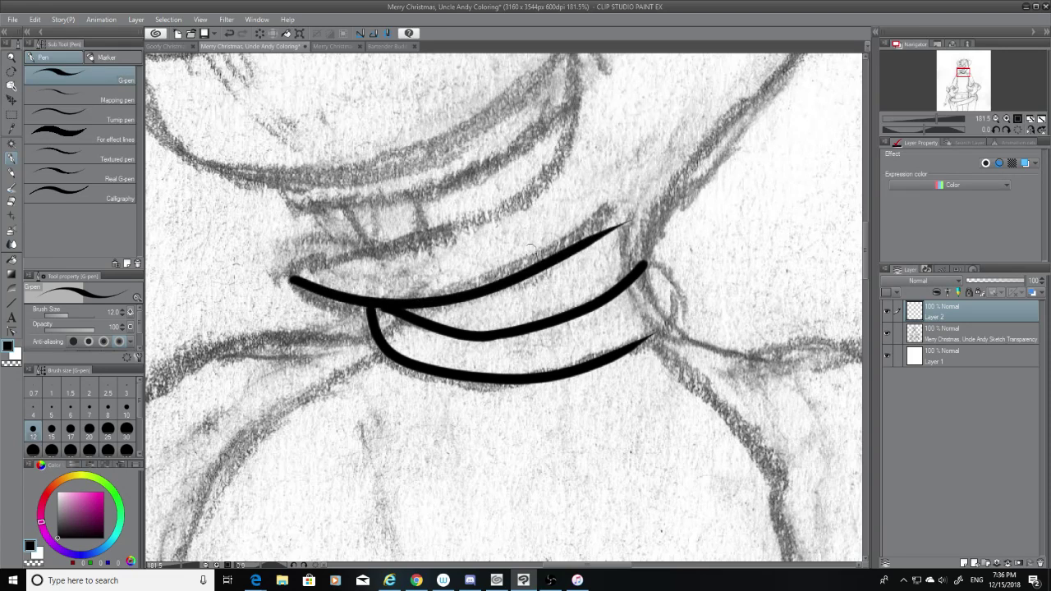
pyautogui.hotkey('ctrl', 'z')
pyautogui.moveTo(289, 281)
pyautogui.mouseDown()
pyautogui.moveTo(451, 302)
pyautogui.moveTo(649, 205)
pyautogui.mouseUp()
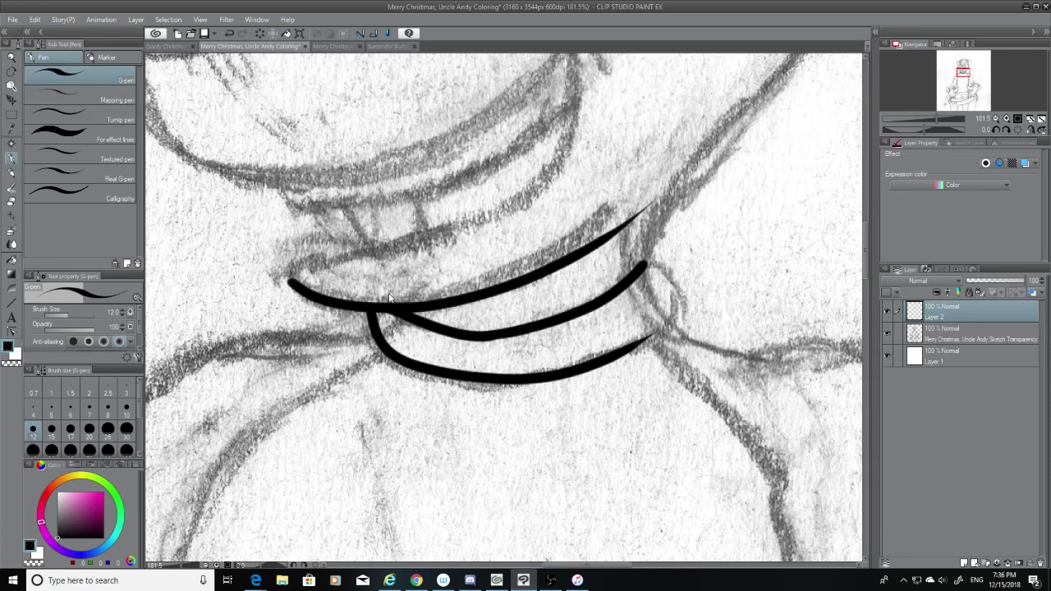
pyautogui.hotkey('ctrl', 'z')
pyautogui.moveTo(289, 281); pyautogui.dragTo(593, 222)
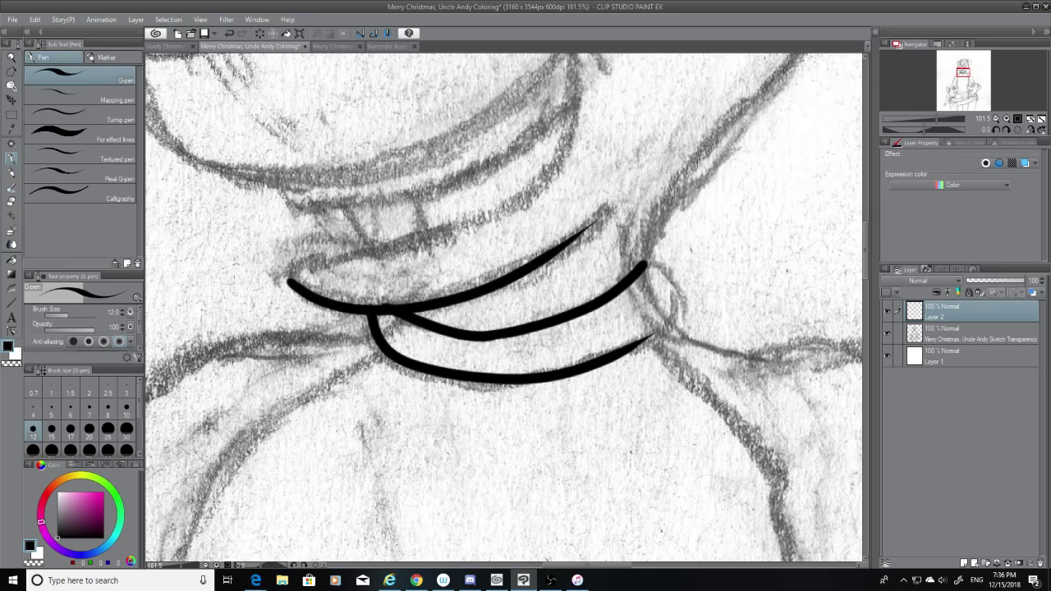
pyautogui.hotkey('ctrl', 'z')
pyautogui.moveTo(298, 278)
pyautogui.mouseDown()
pyautogui.moveTo(345, 302)
pyautogui.moveTo(616, 213)
pyautogui.mouseUp()
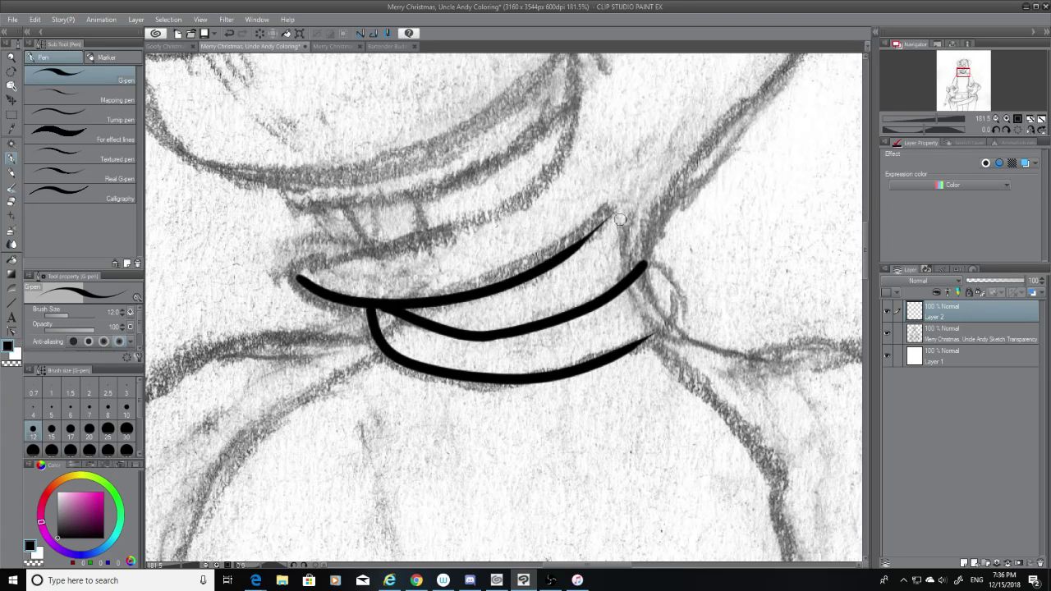
pyautogui.moveTo(558, 265); pyautogui.dragTo(613, 214)
pyautogui.hotkey('ctrl', 'z')
pyautogui.moveTo(559, 264); pyautogui.dragTo(612, 215)
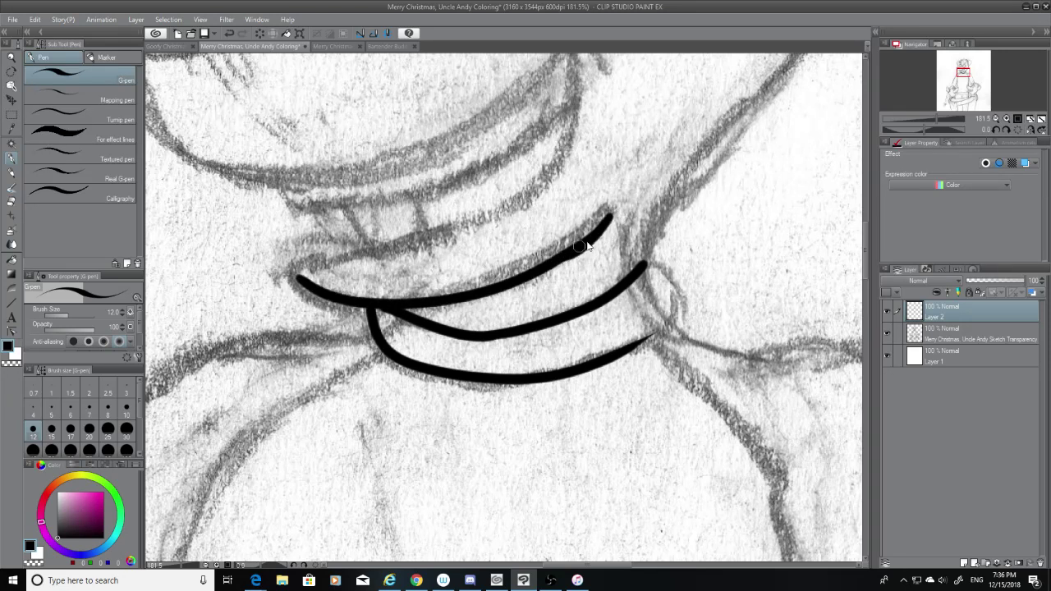
pyautogui.hotkey('ctrl', 'z')
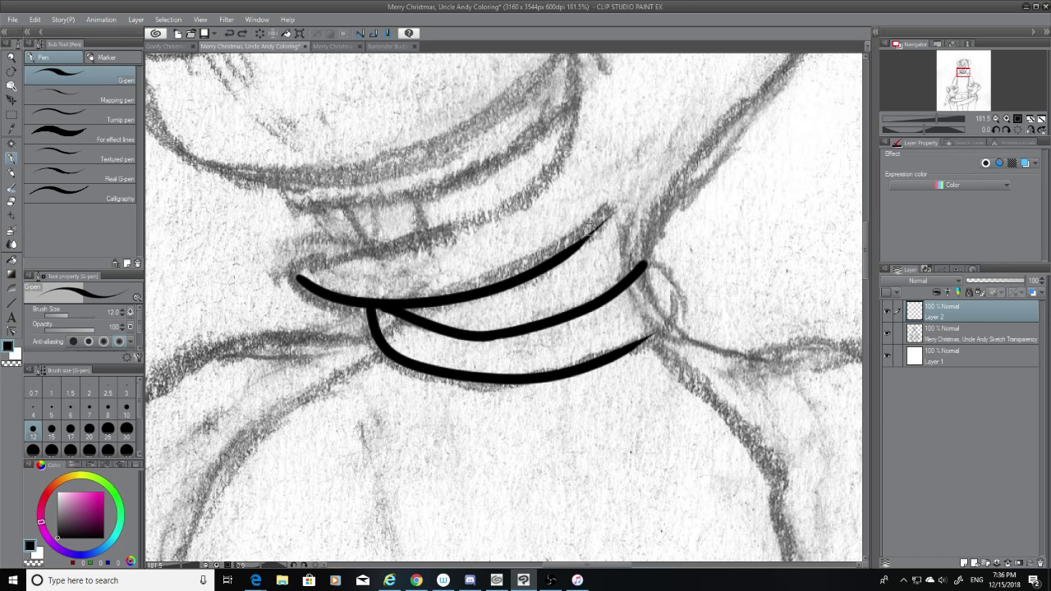
pyautogui.moveTo(612, 210); pyautogui.dragTo(568, 248)
pyautogui.hotkey('ctrl', 'z')
pyautogui.moveTo(608, 212); pyautogui.dragTo(553, 250)
pyautogui.hotkey('ctrl', 'z')
pyautogui.moveTo(610, 210); pyautogui.dragTo(556, 250)
pyautogui.hotkey('ctrl', 'z')
pyautogui.moveTo(283, 275)
pyautogui.mouseDown()
pyautogui.moveTo(431, 303)
pyautogui.moveTo(561, 241)
pyautogui.mouseUp()
pyautogui.hotkey('ctrl', 'z')
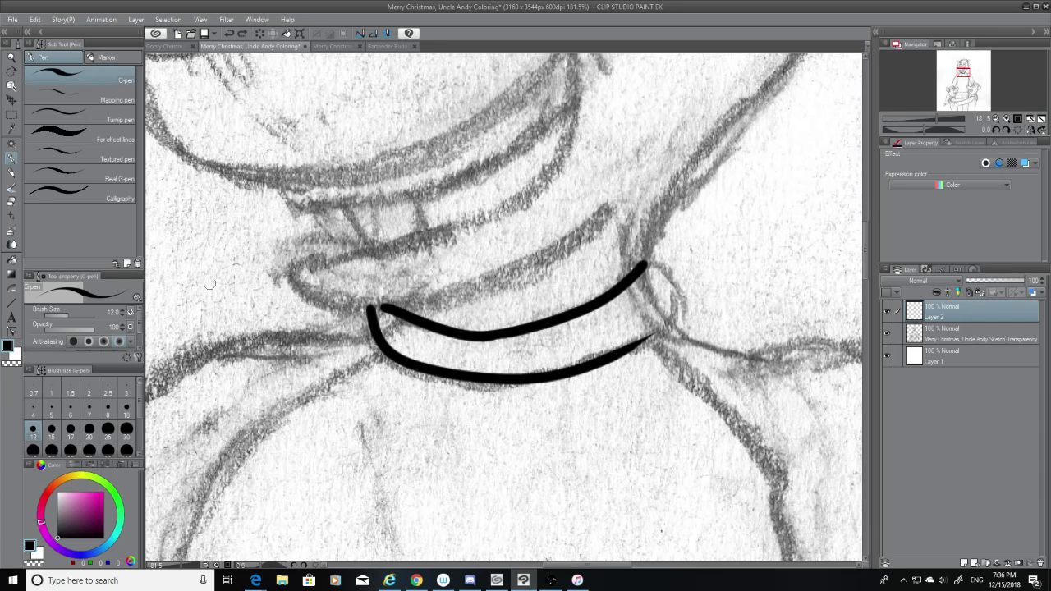
# Trim the starting ends of both collar curves beneath the chin with the Hard eraser
pyautogui.click(10, 204)
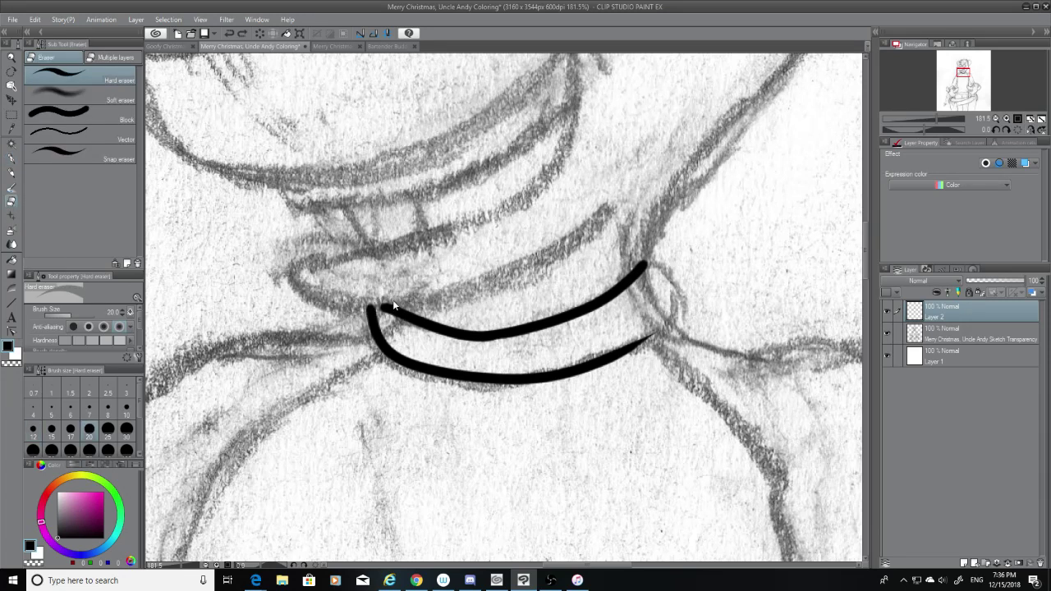
pyautogui.click(371, 310)
pyautogui.moveTo(403, 307); pyautogui.dragTo(383, 310)
# Ink the lower edge of the character's jaw above the collar on Layer 2 with the G-pen at size 12
pyautogui.click(11, 157)
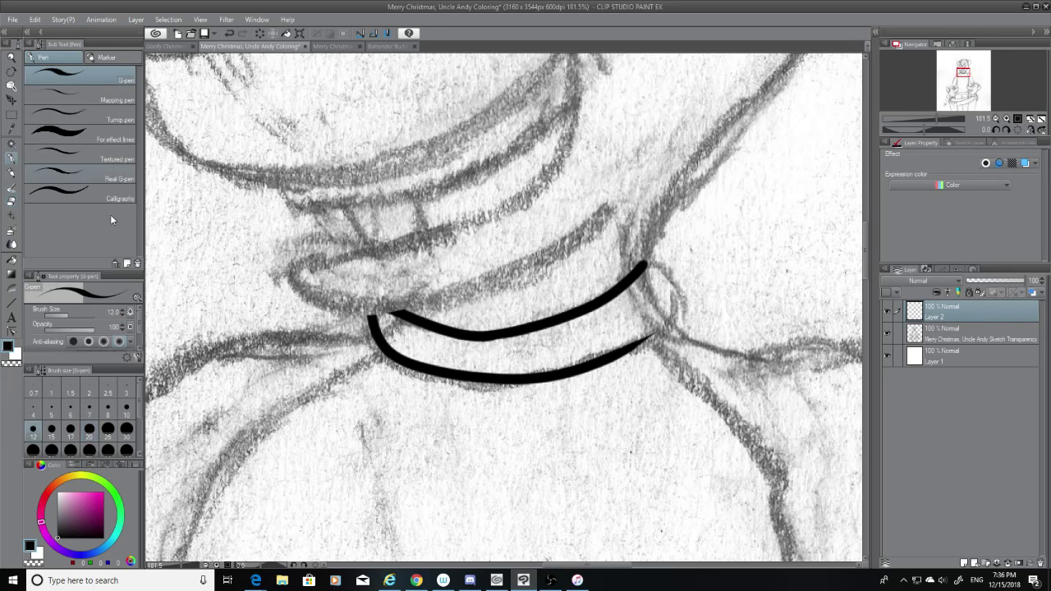
pyautogui.moveTo(294, 277); pyautogui.dragTo(575, 262)
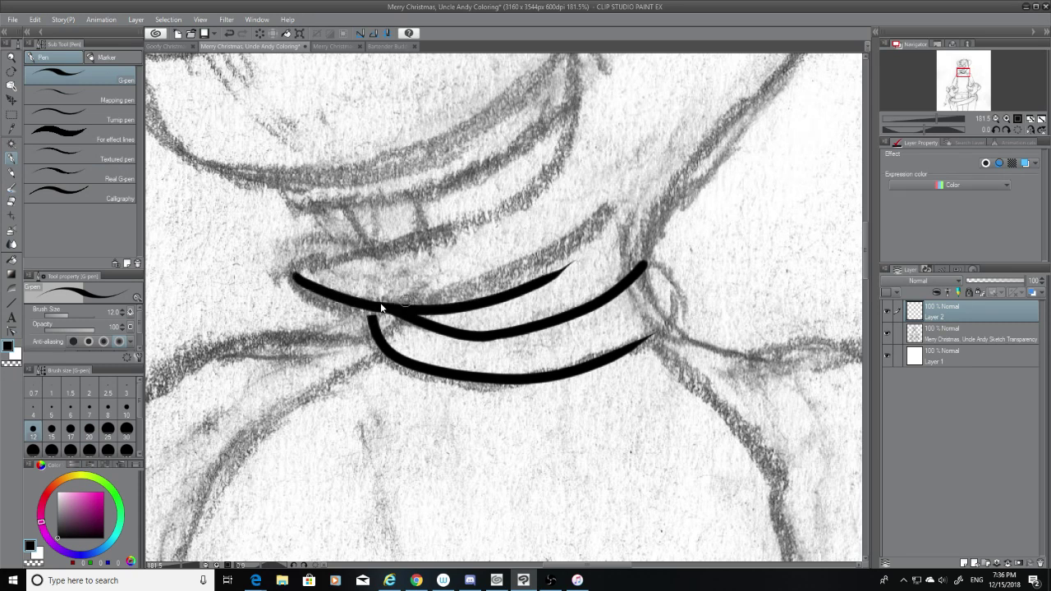
pyautogui.hotkey('ctrl', 'z')
pyautogui.moveTo(288, 274); pyautogui.dragTo(585, 238)
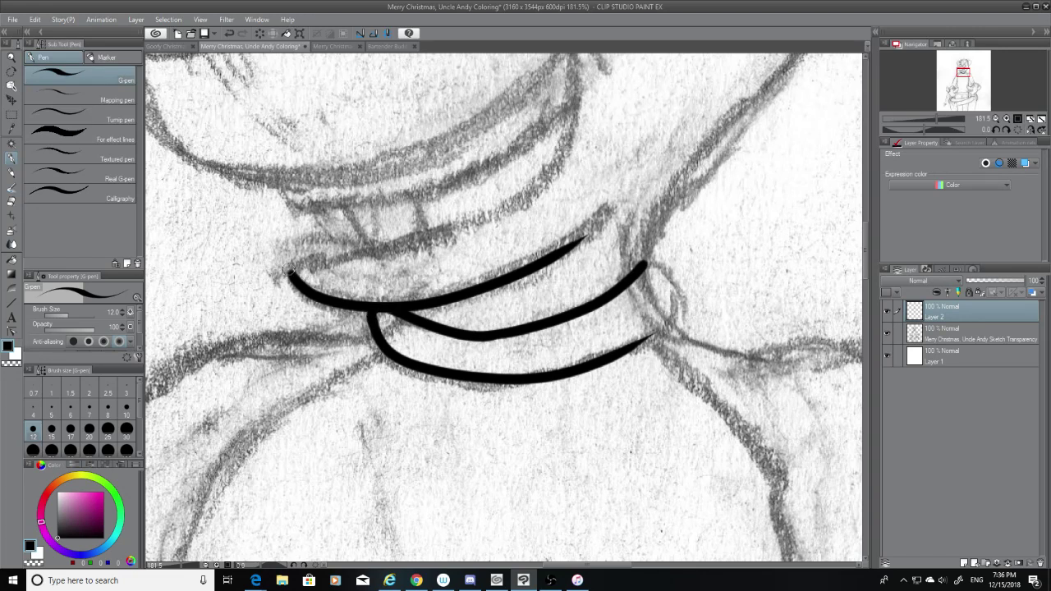
pyautogui.moveTo(289, 271); pyautogui.dragTo(529, 171)
pyautogui.hotkey('ctrl', 'z')
pyautogui.moveTo(288, 275)
pyautogui.mouseDown()
pyautogui.moveTo(370, 252)
pyautogui.moveTo(386, 261)
pyautogui.moveTo(305, 276)
pyautogui.mouseUp()
pyautogui.hotkey('ctrl', 'z')
pyautogui.hotkey('ctrl', 'z')
pyautogui.moveTo(559, 156)
pyautogui.mouseDown()
pyautogui.moveTo(527, 193)
pyautogui.moveTo(305, 271)
pyautogui.mouseUp()
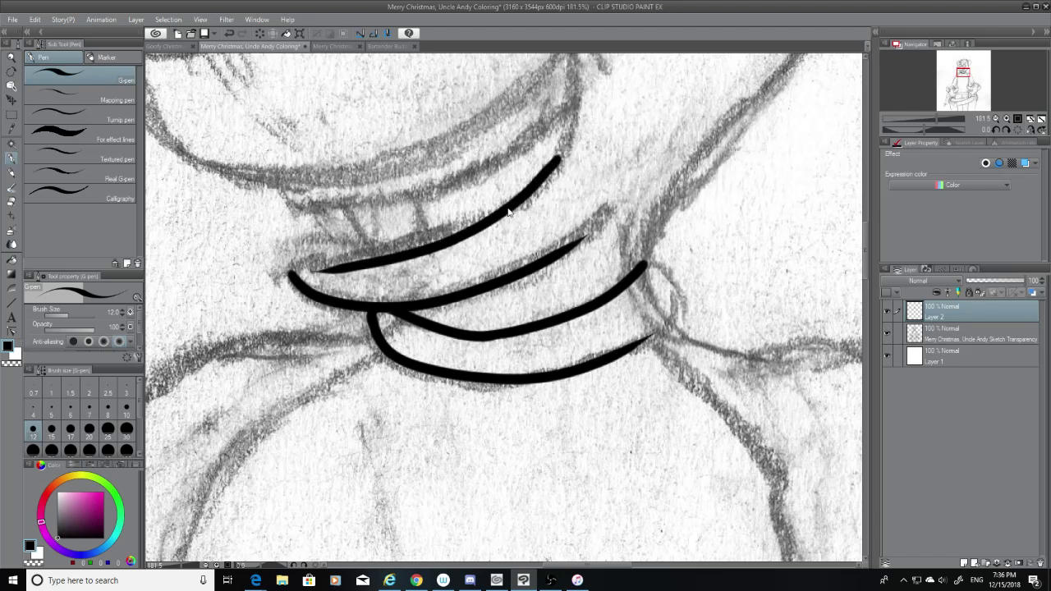
pyautogui.hotkey('ctrl', 'z')
pyautogui.moveTo(550, 169); pyautogui.dragTo(308, 277)
pyautogui.hotkey('ctrl', 'z')
pyautogui.moveTo(551, 164)
pyautogui.mouseDown()
pyautogui.moveTo(431, 244)
pyautogui.moveTo(334, 276)
pyautogui.mouseUp()
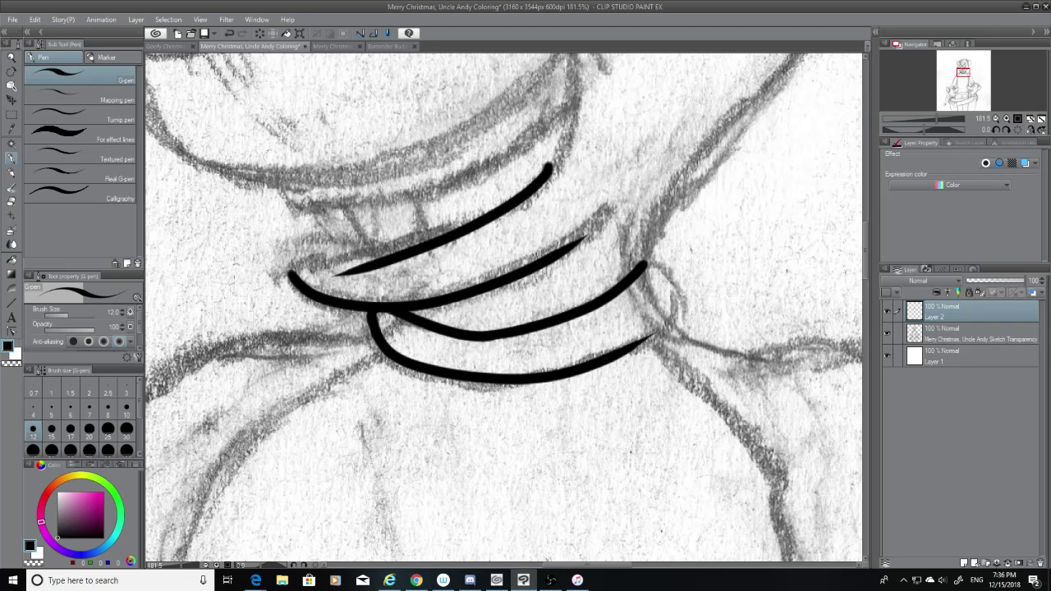
pyautogui.hotkey('ctrl', 'z')
pyautogui.moveTo(552, 160); pyautogui.dragTo(296, 276)
pyautogui.hotkey('ctrl', 'z')
pyautogui.moveTo(547, 179)
pyautogui.mouseDown()
pyautogui.moveTo(392, 259)
pyautogui.moveTo(314, 275)
pyautogui.moveTo(599, 153)
pyautogui.mouseUp()
pyautogui.hotkey('ctrl', 'z')
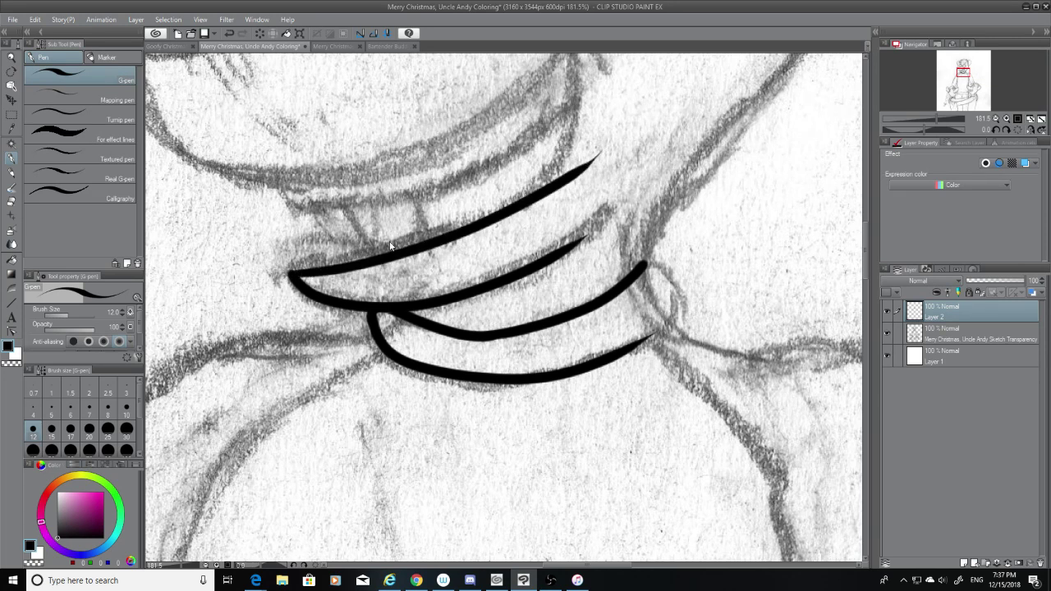
pyautogui.hotkey('ctrl', 'z')
pyautogui.moveTo(289, 273)
pyautogui.mouseDown()
pyautogui.moveTo(568, 164)
pyautogui.moveTo(368, 274)
pyautogui.moveTo(249, 286)
pyautogui.mouseUp()
pyautogui.hotkey('ctrl', 'z')
pyautogui.hotkey('ctrl', 'z')
pyautogui.moveTo(547, 179)
pyautogui.mouseDown()
pyautogui.moveTo(343, 264)
pyautogui.moveTo(256, 276)
pyautogui.mouseUp()
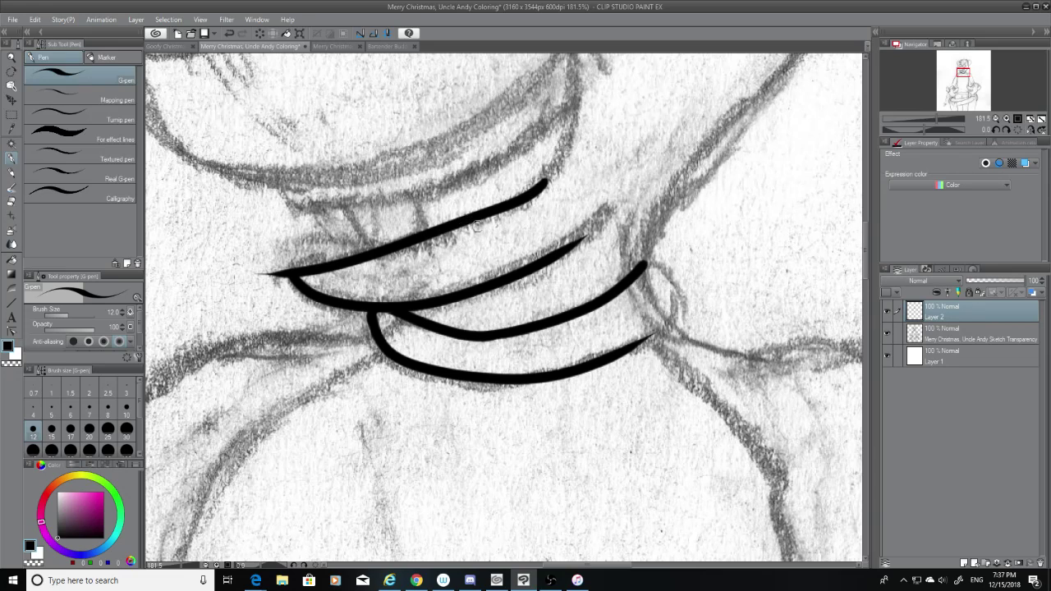
pyautogui.hotkey('ctrl', 'z')
# Ink the jaw's upper edge with one sloping stroke and round off its join with the lower edge at the chin tip
pyautogui.moveTo(555, 171)
pyautogui.mouseDown()
pyautogui.moveTo(343, 271)
pyautogui.moveTo(540, 185)
pyautogui.moveTo(291, 272)
pyautogui.mouseUp()
pyautogui.hotkey('ctrl', 'z')
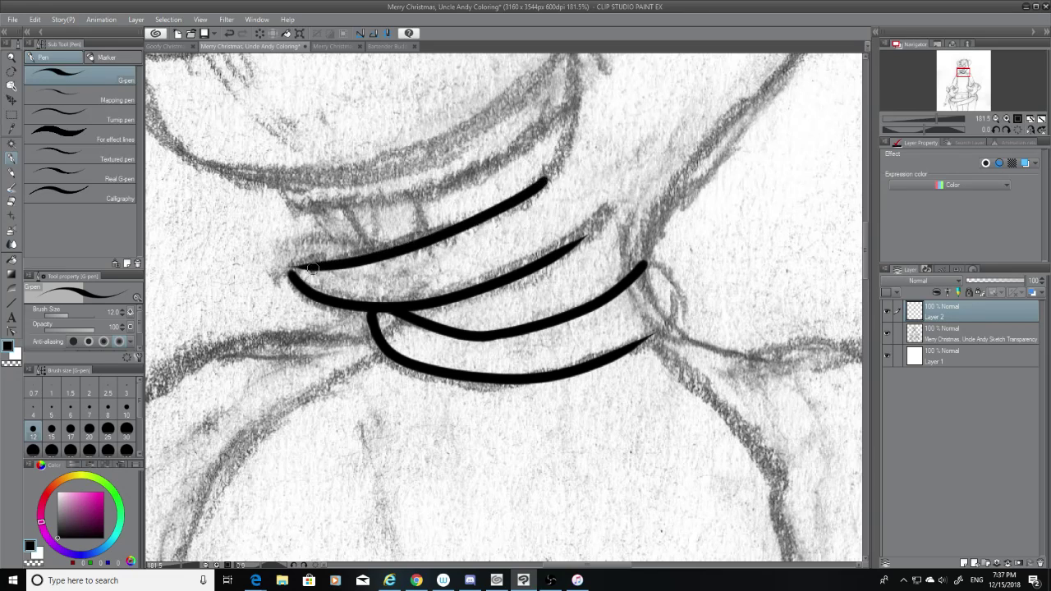
pyautogui.click(292, 277)
pyautogui.hotkey('ctrl', 'z')
pyautogui.moveTo(293, 276); pyautogui.dragTo(301, 285)
pyautogui.moveTo(867, 247); pyautogui.dragTo(865, 238)
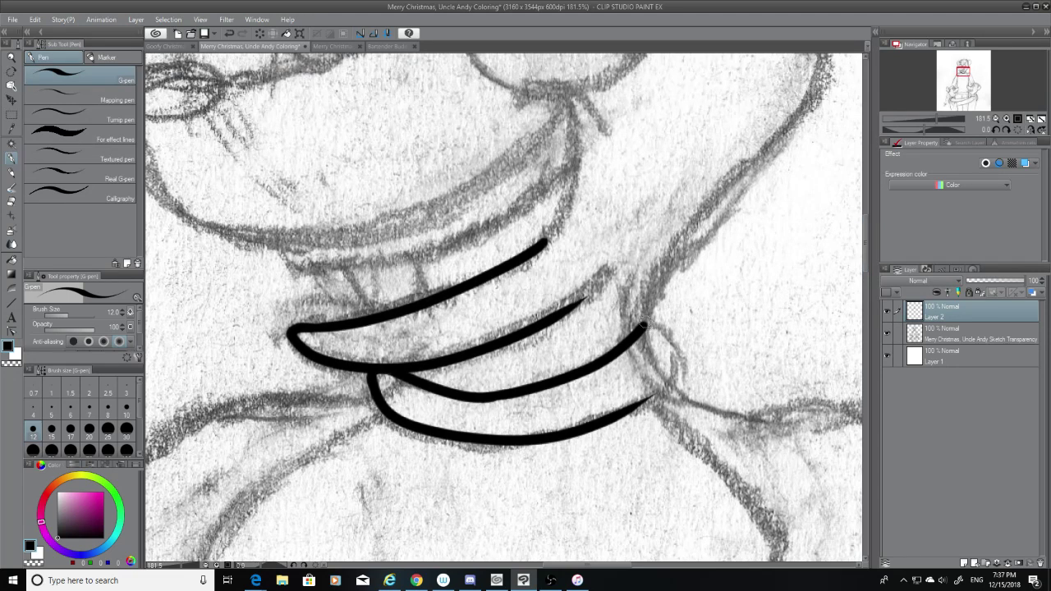
pyautogui.moveTo(645, 327); pyautogui.dragTo(649, 414)
pyautogui.hotkey('ctrl', 'z')
pyautogui.moveTo(646, 327); pyautogui.dragTo(644, 404)
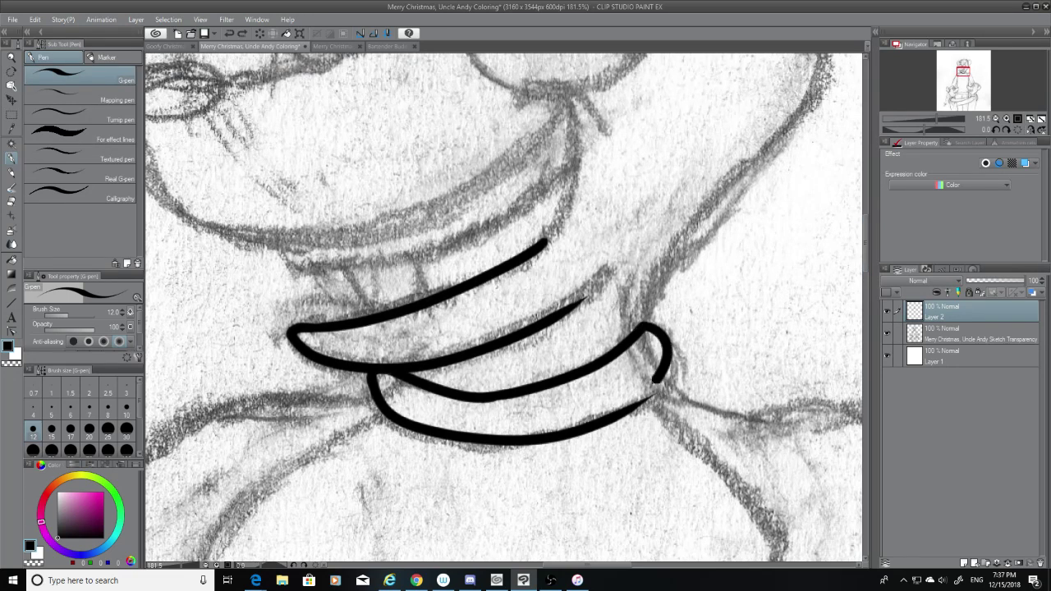
pyautogui.hotkey('ctrl', 'z')
pyautogui.moveTo(645, 325); pyautogui.dragTo(643, 414)
pyautogui.hotkey('ctrl', 'z')
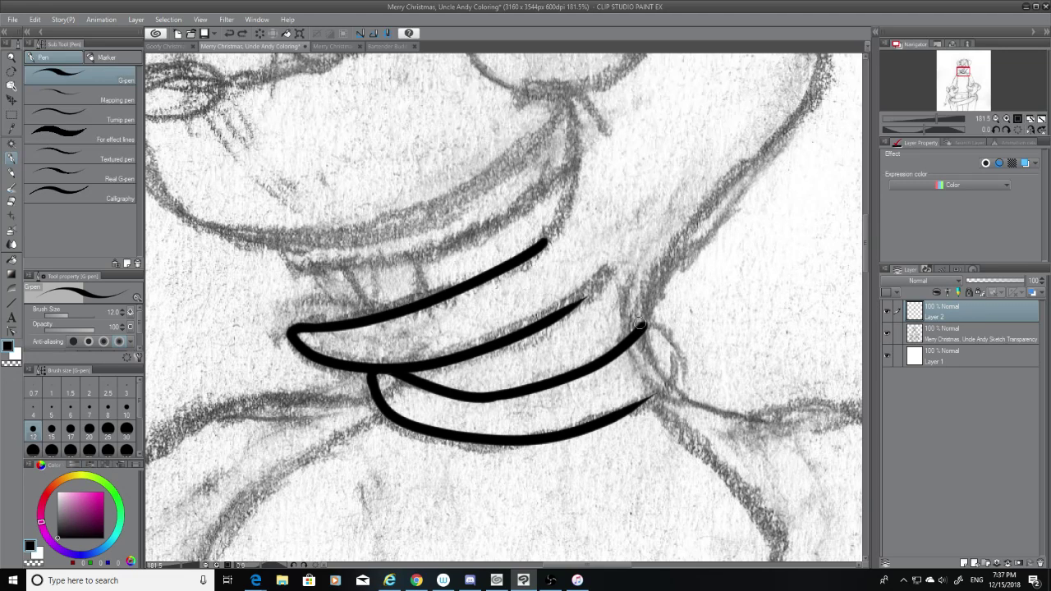
pyautogui.moveTo(645, 326); pyautogui.dragTo(616, 434)
pyautogui.hotkey('ctrl', 'z')
# Close the collar's open end at the back of the neck with a rounded stroke joining its upper and lower curves
pyautogui.moveTo(646, 326)
pyautogui.mouseDown()
pyautogui.moveTo(660, 348)
pyautogui.moveTo(639, 386)
pyautogui.moveTo(670, 373)
pyautogui.moveTo(661, 344)
pyautogui.moveTo(652, 383)
pyautogui.moveTo(661, 338)
pyautogui.moveTo(652, 329)
pyautogui.moveTo(639, 404)
pyautogui.moveTo(608, 422)
pyautogui.mouseUp()
pyautogui.hotkey('ctrl', 'z')
pyautogui.hotkey('ctrl', 'z')
pyautogui.hotkey('ctrl', 'z')
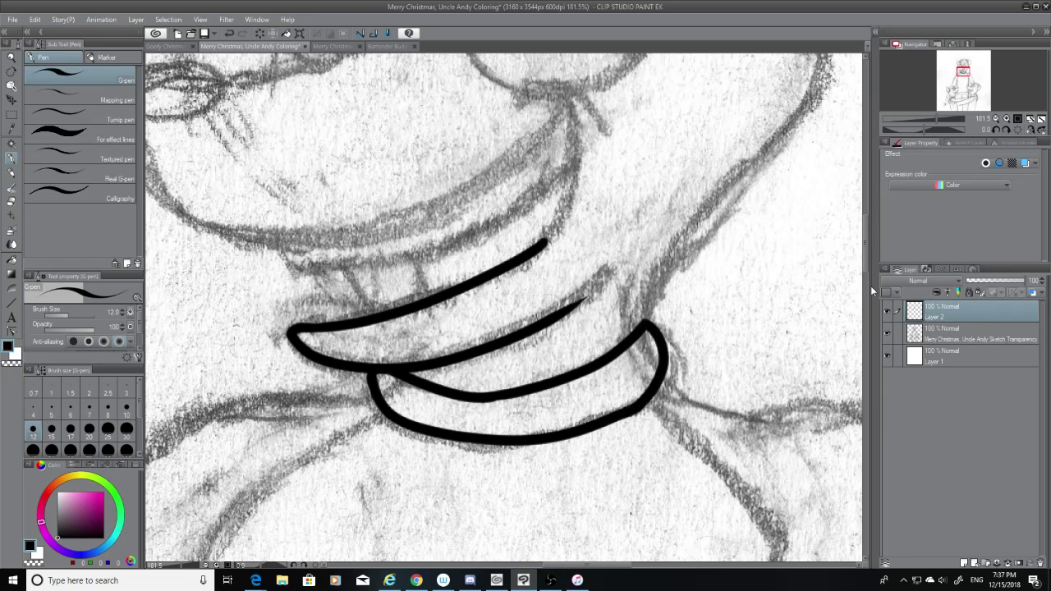
# Ink the back contour of the head, curving from below the ear toward the neck
pyautogui.scroll(3, 787, 167)
pyautogui.moveTo(804, 146)
pyautogui.mouseDown()
pyautogui.moveTo(731, 361)
pyautogui.moveTo(730, 341)
pyautogui.moveTo(809, 150)
pyautogui.moveTo(696, 371)
pyautogui.mouseUp()
pyautogui.hotkey('ctrl', 'z')
pyautogui.hotkey('ctrl', 'z')
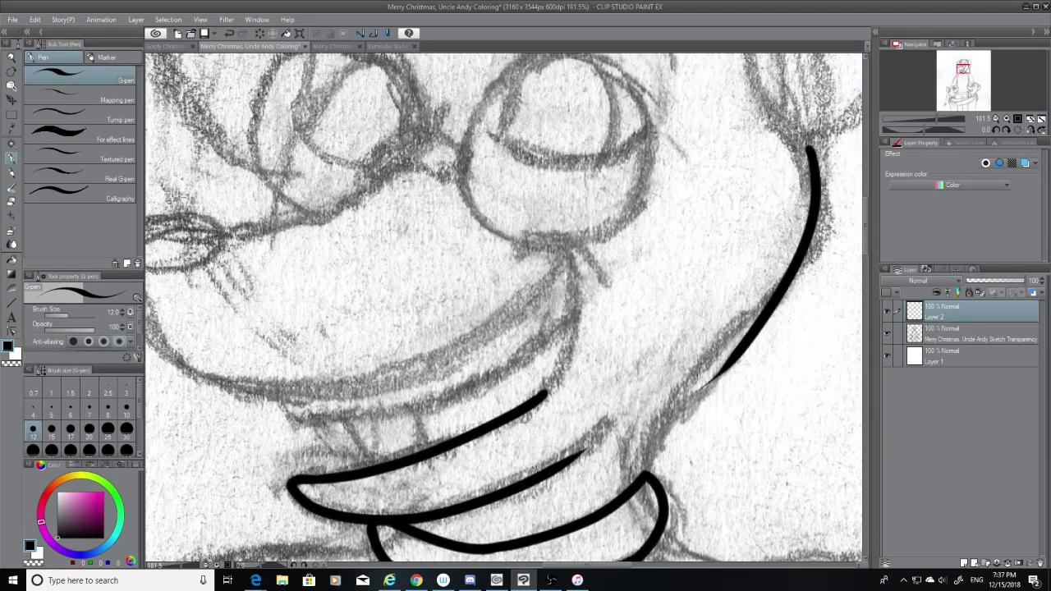
pyautogui.hotkey('ctrl', 'z')
pyautogui.moveTo(815, 156); pyautogui.dragTo(705, 363)
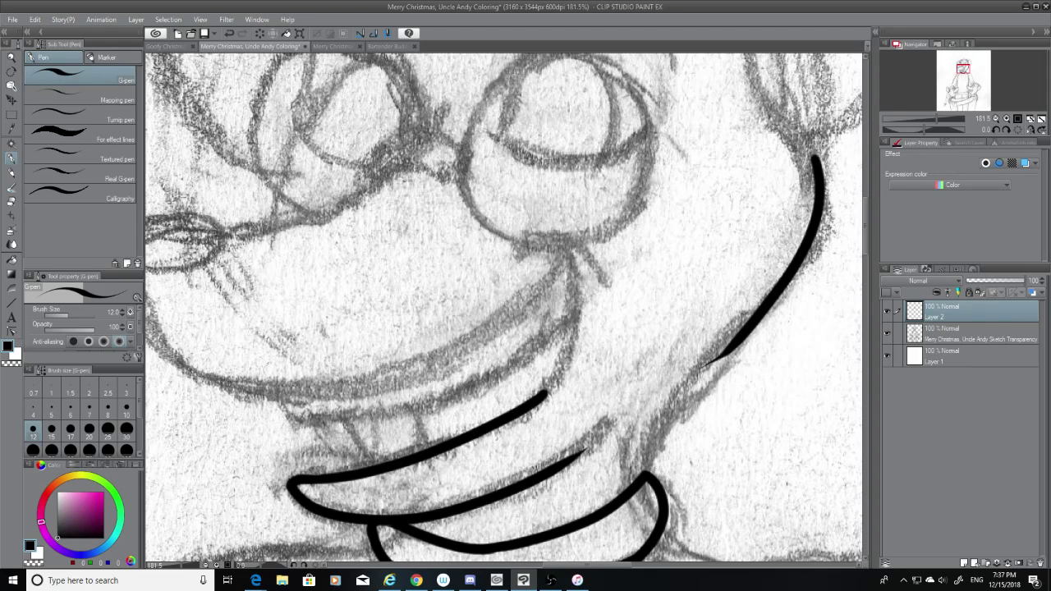
# Trim the head contour's tapered lower end with the Hard eraser and continue the line to the collar with the G-pen
pyautogui.click(11, 201)
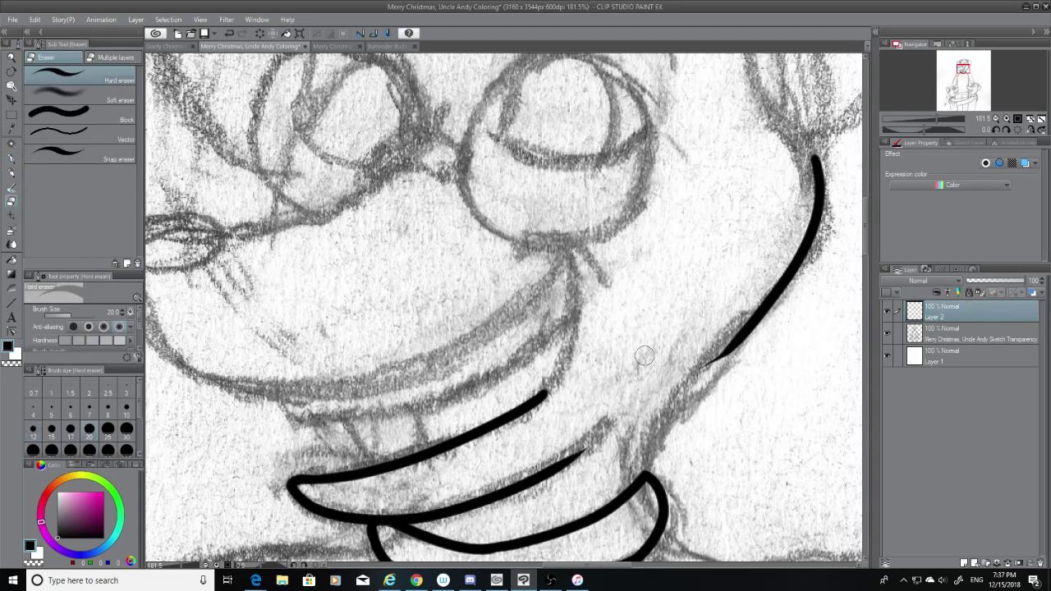
pyautogui.moveTo(695, 366)
pyautogui.mouseDown()
pyautogui.moveTo(716, 362)
pyautogui.moveTo(709, 354)
pyautogui.mouseUp()
pyautogui.click(12, 160)
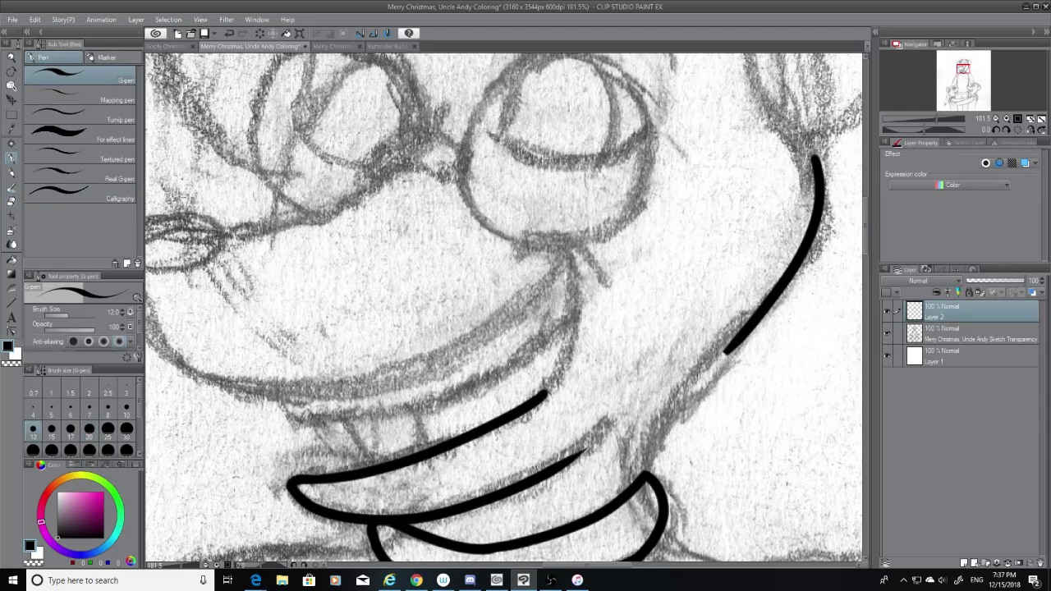
pyautogui.moveTo(639, 483); pyautogui.dragTo(724, 355)
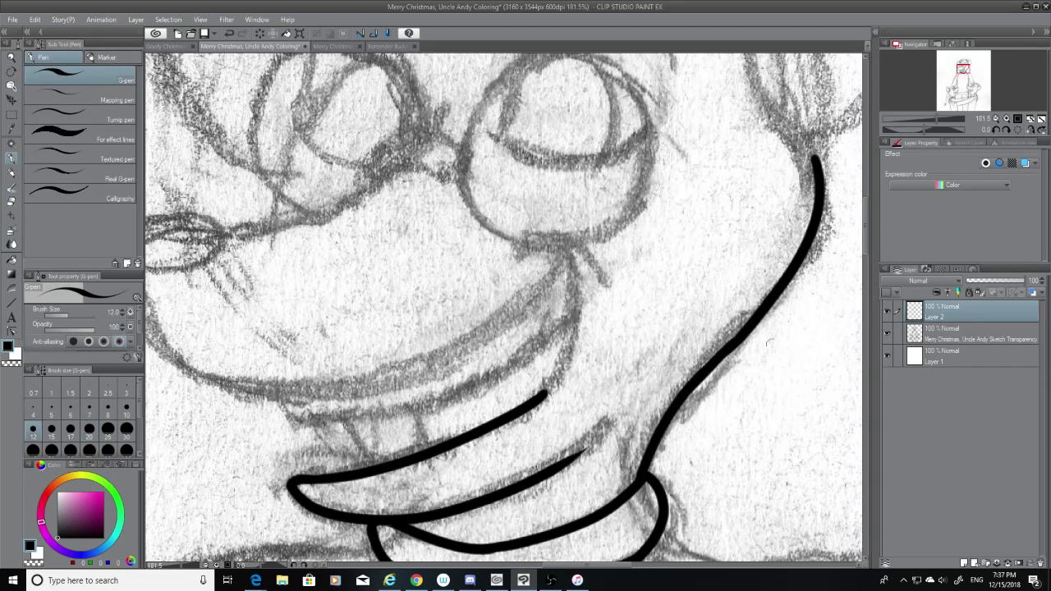
pyautogui.moveTo(573, 252); pyautogui.dragTo(533, 415)
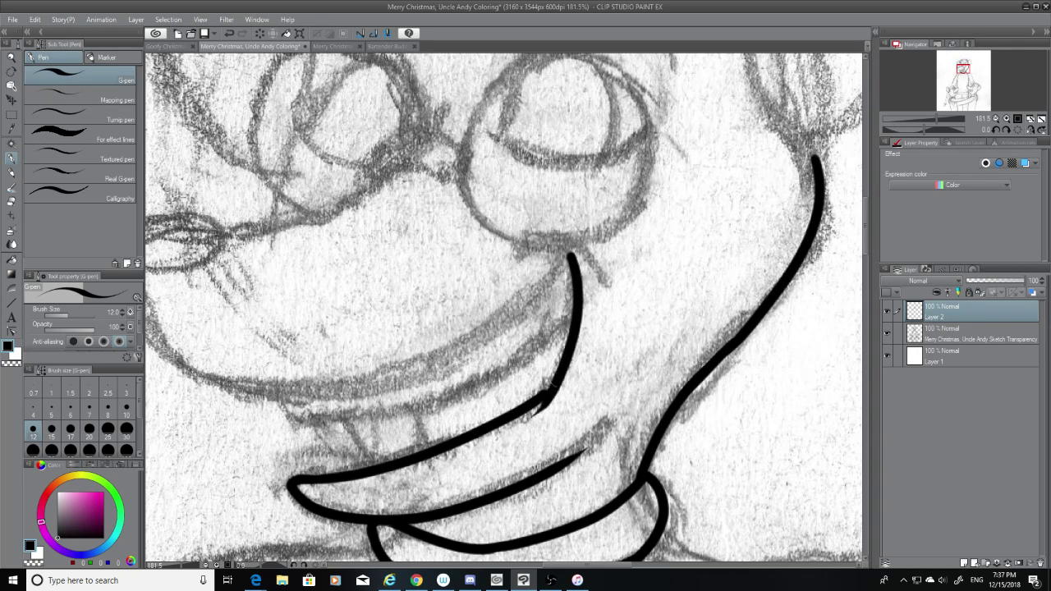
pyautogui.hotkey('ctrl', 'z')
pyautogui.moveTo(572, 252); pyautogui.dragTo(534, 413)
pyautogui.hotkey('ctrl', 'z')
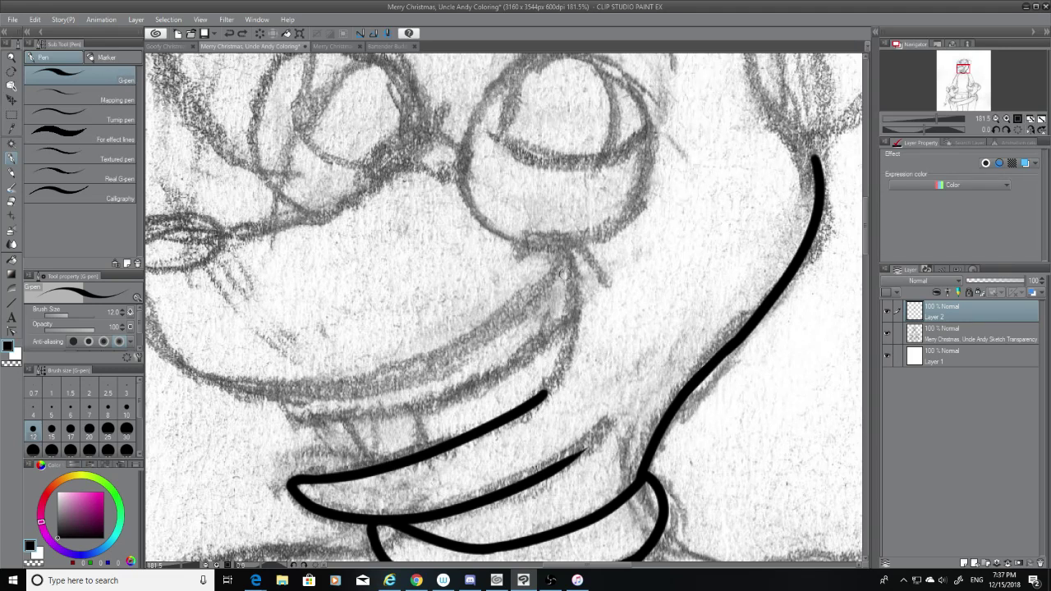
pyautogui.moveTo(561, 249); pyautogui.dragTo(516, 447)
pyautogui.hotkey('ctrl', 'z')
pyautogui.hotkey('ctrl', 'y')
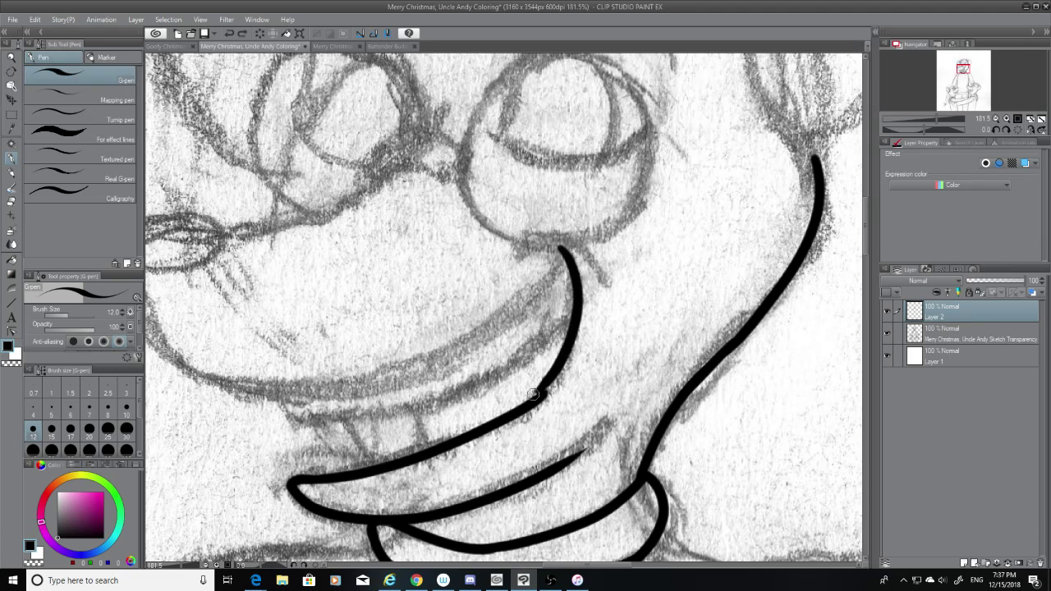
pyautogui.hotkey('ctrl', 'z')
pyautogui.hotkey('ctrl', 'y')
pyautogui.hotkey('ctrl', 'z')
pyautogui.hotkey('ctrl', 'y')
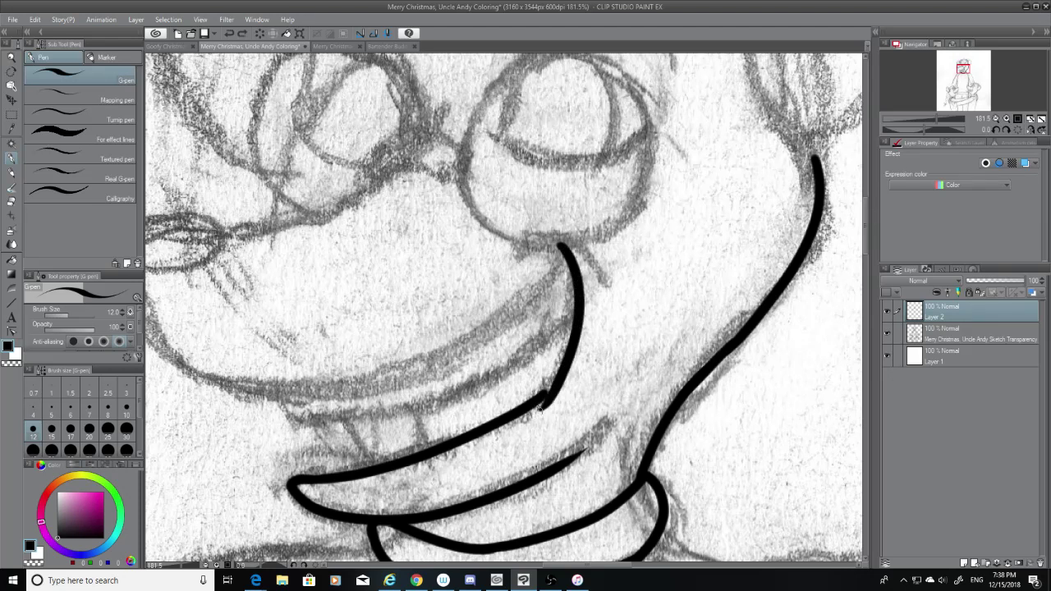
pyautogui.hotkey('ctrl', 'z')
pyautogui.moveTo(565, 240); pyautogui.dragTo(533, 403)
pyautogui.hotkey('ctrl', 'z')
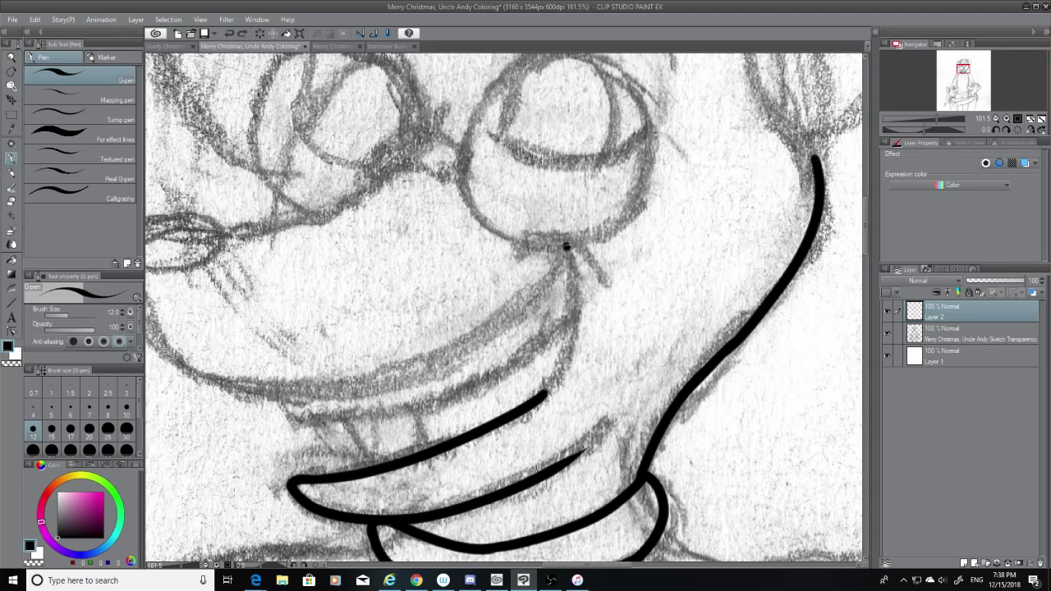
pyautogui.hotkey('ctrl', 'y')
pyautogui.hotkey('ctrl', 'z')
pyautogui.moveTo(567, 246); pyautogui.dragTo(539, 401)
pyautogui.hotkey('ctrl', 'z')
pyautogui.moveTo(567, 245); pyautogui.dragTo(524, 412)
pyautogui.hotkey('ctrl', 'z')
pyautogui.moveTo(570, 248); pyautogui.dragTo(545, 398)
pyautogui.hotkey('ctrl', 'z')
pyautogui.moveTo(567, 249); pyautogui.dragTo(539, 393)
pyautogui.hotkey('ctrl', 'z')
pyautogui.moveTo(566, 253); pyautogui.dragTo(549, 393)
pyautogui.hotkey('ctrl', 'z')
pyautogui.moveTo(582, 248); pyautogui.dragTo(535, 398)
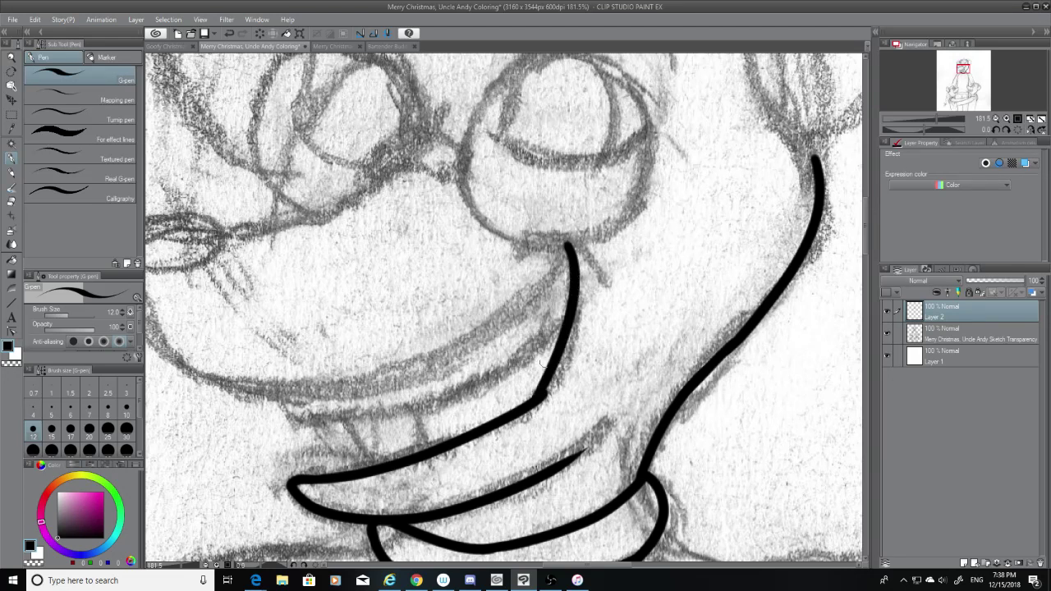
pyautogui.hotkey('ctrl', 'z')
# Ink the cheek line from the mouth corner beneath the eye down to the end of the jaw's upper edge
pyautogui.moveTo(567, 243); pyautogui.dragTo(544, 390)
pyautogui.hotkey('ctrl', 'z')
pyautogui.moveTo(567, 243); pyautogui.dragTo(545, 392)
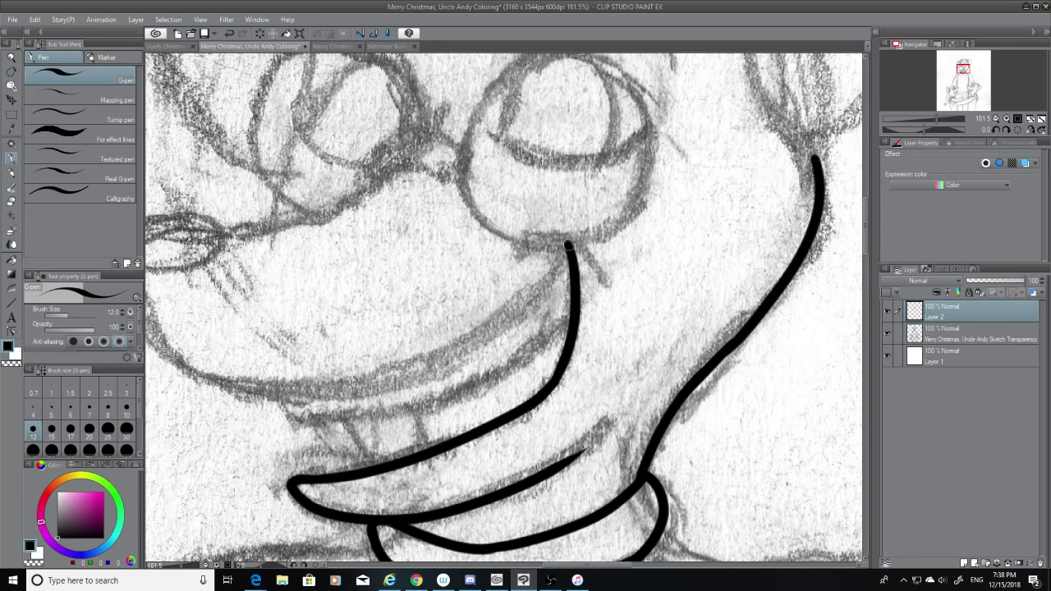
pyautogui.moveTo(567, 243)
pyautogui.mouseDown()
pyautogui.moveTo(350, 386)
pyautogui.moveTo(228, 409)
pyautogui.mouseUp()
pyautogui.hotkey('ctrl', 'z')
pyautogui.moveTo(567, 243); pyautogui.dragTo(337, 394)
pyautogui.hotkey('ctrl', 'z')
pyautogui.moveTo(567, 244)
pyautogui.mouseDown()
pyautogui.moveTo(462, 343)
pyautogui.moveTo(337, 382)
pyautogui.mouseUp()
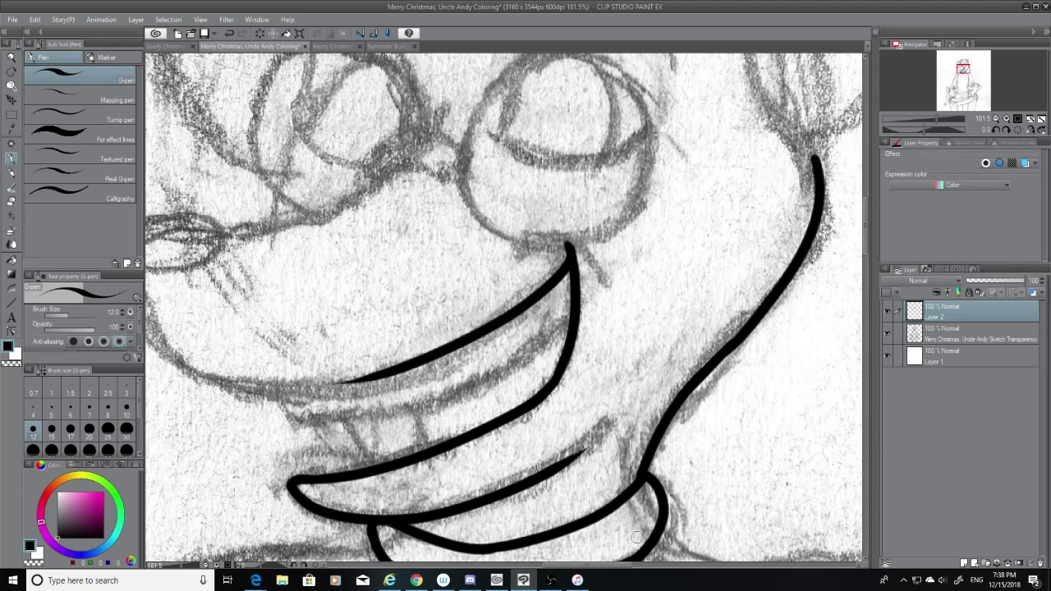
pyautogui.moveTo(629, 567); pyautogui.dragTo(591, 567)
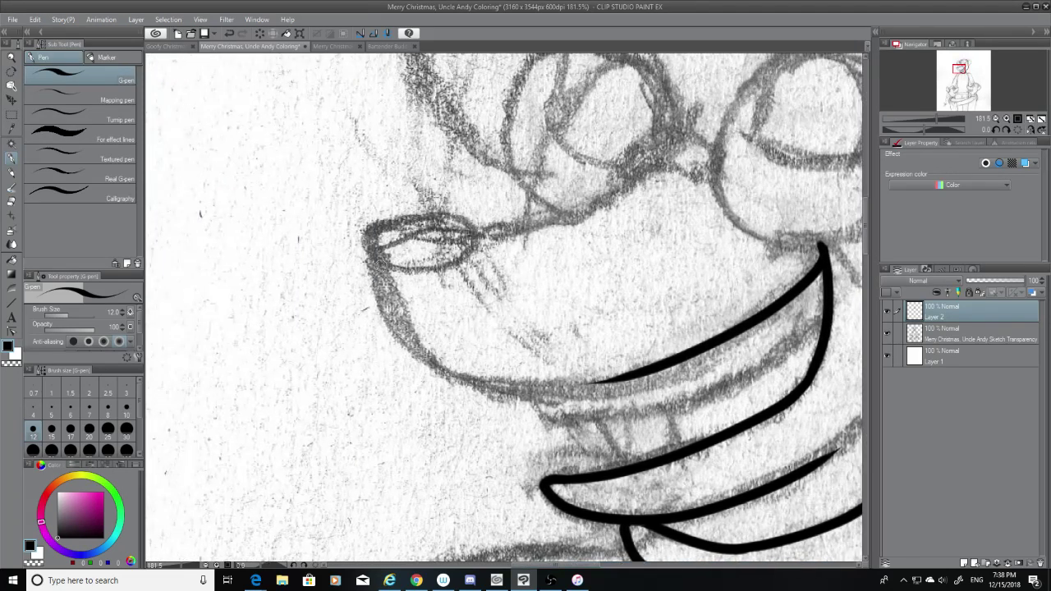
pyautogui.moveTo(377, 261); pyautogui.dragTo(660, 391)
pyautogui.hotkey('ctrl', 'z')
pyautogui.moveTo(374, 258)
pyautogui.mouseDown()
pyautogui.moveTo(504, 381)
pyautogui.moveTo(628, 394)
pyautogui.mouseUp()
pyautogui.hotkey('ctrl', 'z')
pyautogui.moveTo(370, 253); pyautogui.dragTo(611, 378)
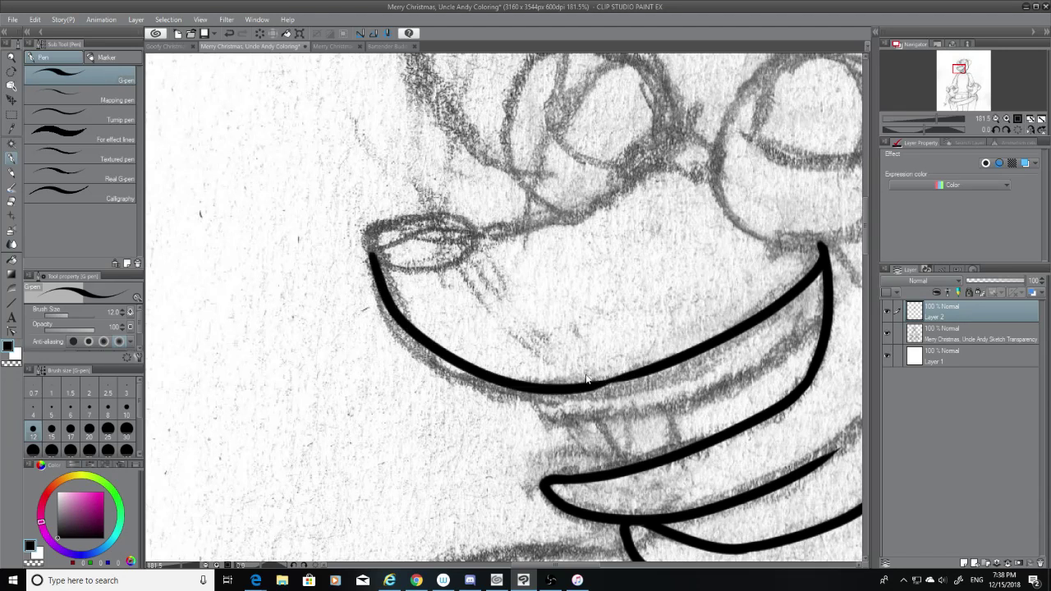
pyautogui.hotkey('ctrl', 'z')
pyautogui.hotkey('ctrl', 'z')
# Ink the muzzle's lower outline from the nose around its underside, and join it to the mouth corner with a second stroke
pyautogui.moveTo(368, 267)
pyautogui.mouseDown()
pyautogui.moveTo(658, 390)
pyautogui.moveTo(680, 384)
pyautogui.moveTo(383, 302)
pyautogui.moveTo(723, 349)
pyautogui.mouseUp()
pyautogui.hotkey('ctrl', 'z')
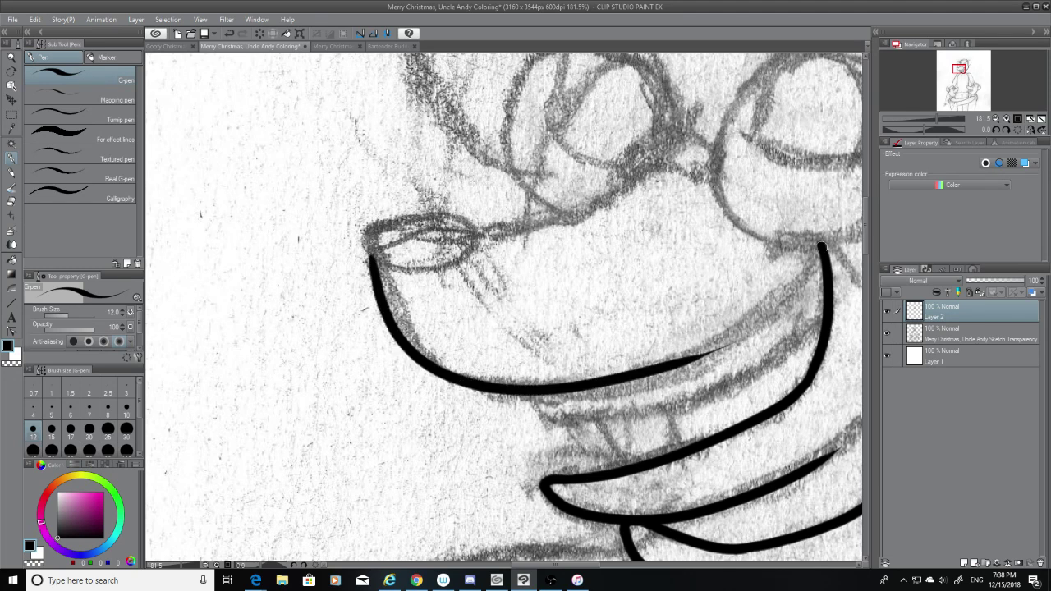
pyautogui.moveTo(821, 244); pyautogui.dragTo(696, 358)
pyautogui.hotkey('ctrl', 'z')
pyautogui.moveTo(822, 244); pyautogui.dragTo(696, 358)
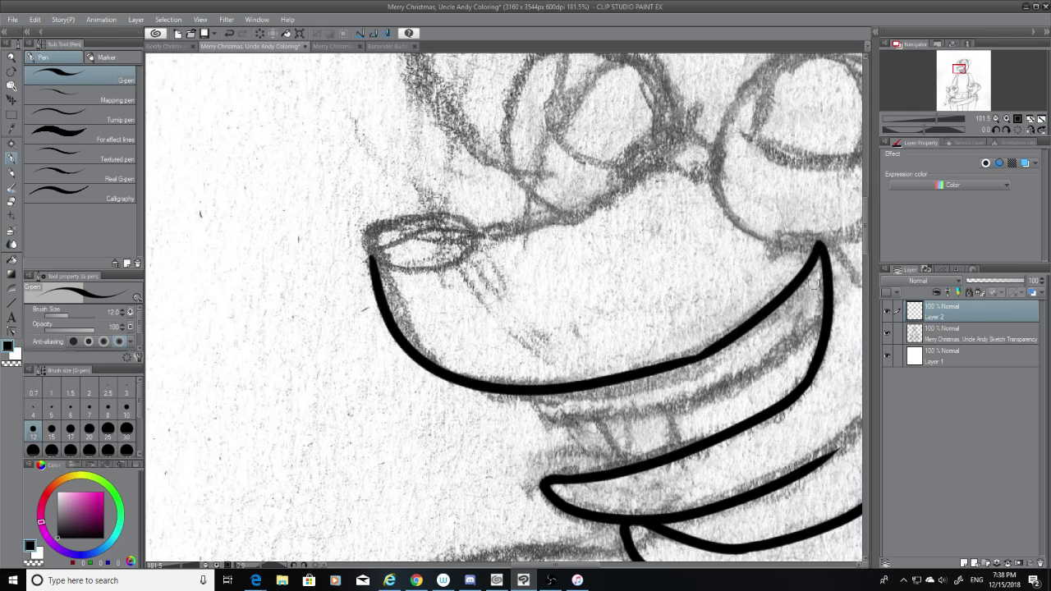
# Erase the kinked join in the muzzle's lower outline with the Hard eraser, and return to the G-pen
pyautogui.click(12, 202)
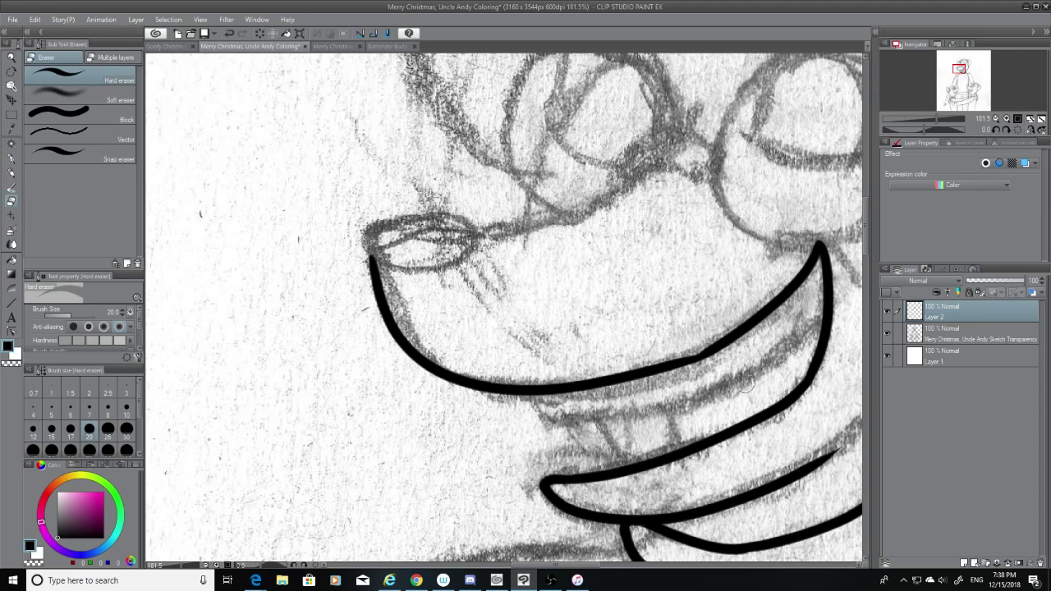
pyautogui.moveTo(712, 361)
pyautogui.mouseDown()
pyautogui.moveTo(694, 355)
pyautogui.moveTo(715, 348)
pyautogui.moveTo(668, 371)
pyautogui.mouseUp()
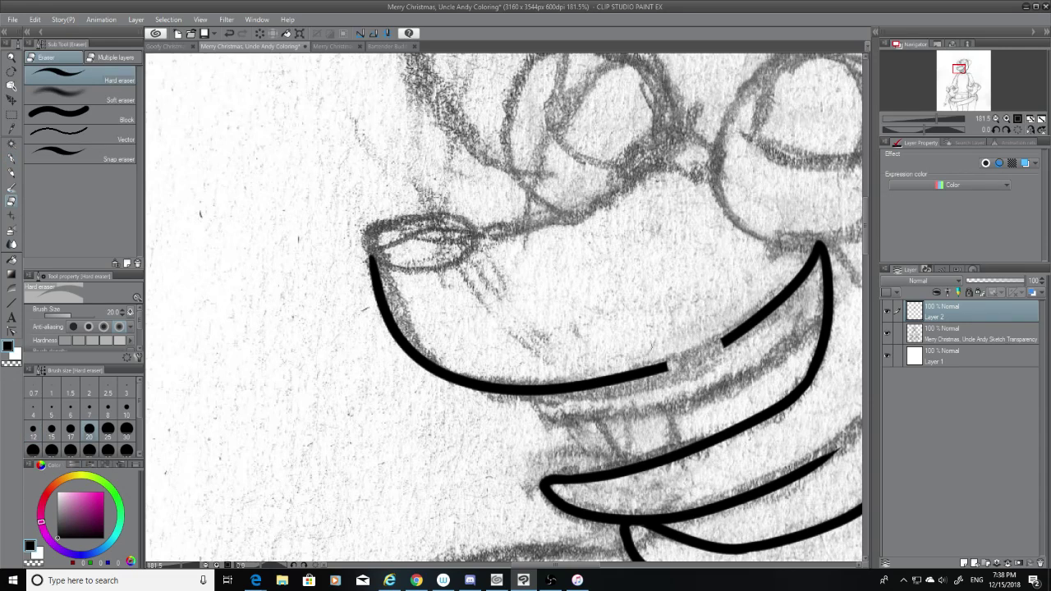
pyautogui.click(12, 158)
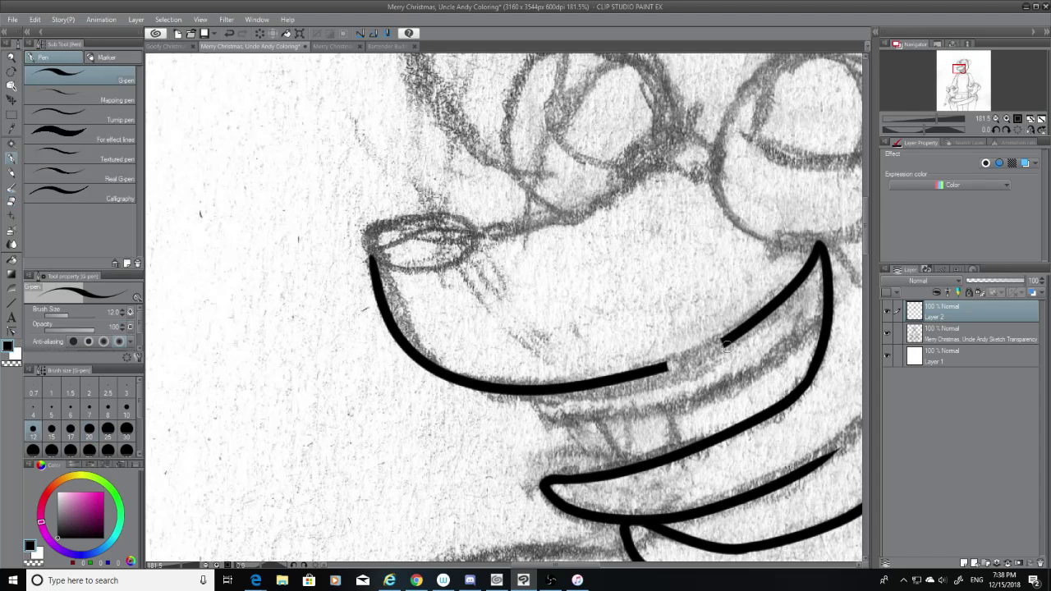
pyautogui.moveTo(735, 335); pyautogui.dragTo(639, 378)
pyautogui.hotkey('ctrl', 'z')
pyautogui.moveTo(739, 333); pyautogui.dragTo(635, 373)
pyautogui.hotkey('ctrl', 'z')
pyautogui.moveTo(737, 334); pyautogui.dragTo(600, 384)
pyautogui.hotkey('ctrl', 'z')
pyautogui.moveTo(728, 341); pyautogui.dragTo(642, 368)
pyautogui.hotkey('ctrl', 'z')
pyautogui.moveTo(738, 333); pyautogui.dragTo(638, 386)
pyautogui.hotkey('ctrl', 'z')
pyautogui.hotkey('ctrl', 'z')
pyautogui.moveTo(726, 338); pyautogui.dragTo(637, 374)
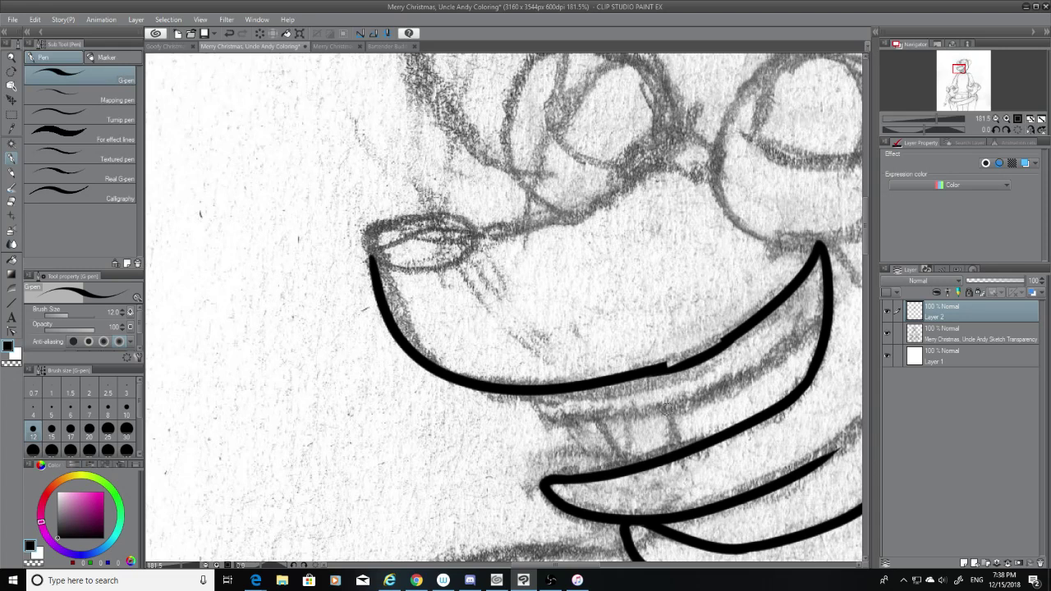
pyautogui.hotkey('ctrl', 'z')
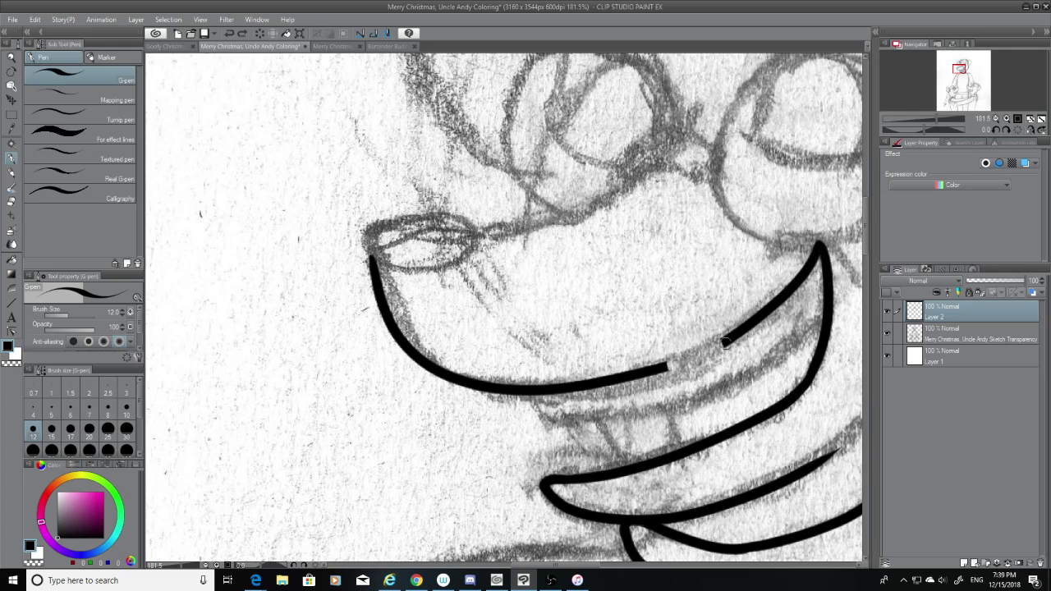
pyautogui.moveTo(726, 343); pyautogui.dragTo(658, 375)
pyautogui.hotkey('ctrl', 'z')
# Bridge the gap in the muzzle's lower outline with a smooth stroke connecting both erased ends
pyautogui.moveTo(255, 585)
pyautogui.hotkey('ctrl', 'z')
pyautogui.moveTo(726, 340); pyautogui.dragTo(637, 368)
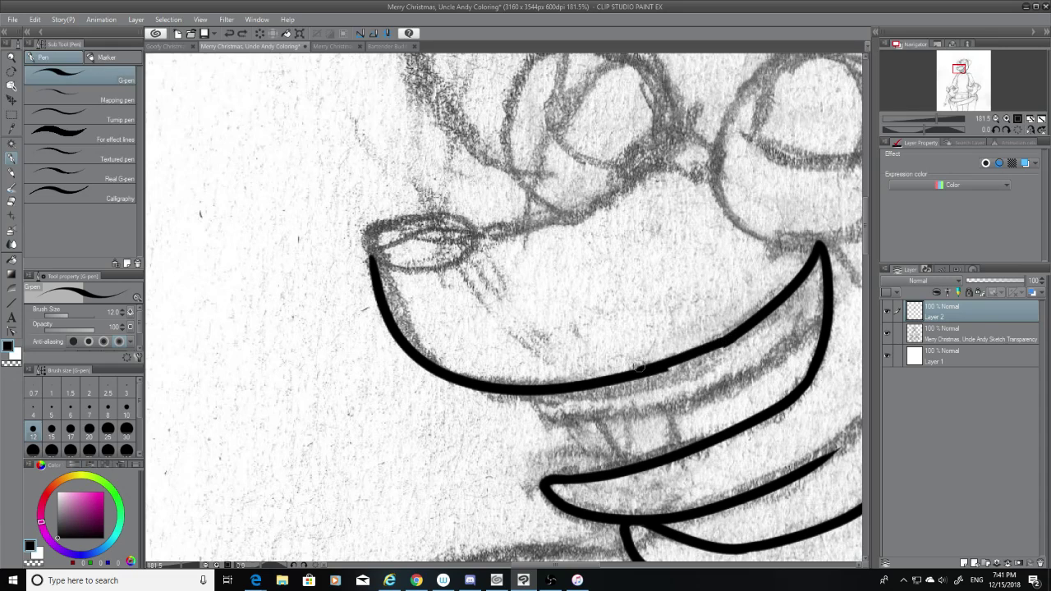
# Try to redraw the stroke joining the two halves of the muzzle's lower outline
pyautogui.hotkey('ctrl', 'z')
pyautogui.moveTo(726, 340)
pyautogui.mouseDown()
pyautogui.moveTo(644, 370)
pyautogui.moveTo(649, 379)
pyautogui.moveTo(642, 372)
pyautogui.moveTo(695, 358)
pyautogui.moveTo(644, 371)
pyautogui.mouseUp()
pyautogui.hotkey('ctrl', 'z')
pyautogui.hotkey('ctrl', 'z')
pyautogui.hotkey('ctrl', 'z')
pyautogui.hotkey('ctrl', 'z')
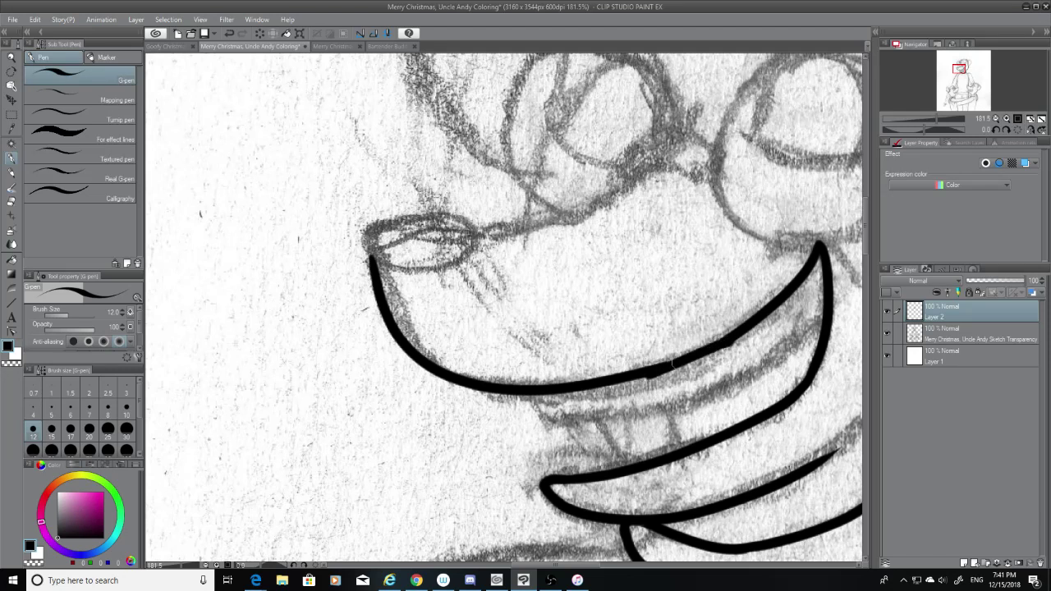
pyautogui.hotkey('ctrl', 'z')
pyautogui.moveTo(726, 340); pyautogui.dragTo(644, 370)
pyautogui.hotkey('ctrl', 'z')
pyautogui.moveTo(726, 340)
pyautogui.mouseDown()
pyautogui.moveTo(639, 380)
pyautogui.moveTo(654, 372)
pyautogui.mouseUp()
pyautogui.hotkey('ctrl', 'z')
pyautogui.hotkey('ctrl', 'z')
pyautogui.moveTo(726, 340); pyautogui.dragTo(659, 369)
pyautogui.hotkey('ctrl', 'z')
pyautogui.moveTo(726, 340); pyautogui.dragTo(659, 370)
pyautogui.hotkey('ctrl', 'z')
pyautogui.hotkey('ctrl', 'z')
pyautogui.moveTo(726, 340); pyautogui.dragTo(651, 368)
# Hide the sketch layer, redraw the joining stroke in the muzzle's lower outline as a smooth curve, and show the sketch again
pyautogui.click(889, 332)
pyautogui.hotkey('ctrl', 'z')
pyautogui.moveTo(726, 343); pyautogui.dragTo(662, 373)
pyautogui.hotkey('ctrl', 'z')
pyautogui.hotkey('ctrl', 'z')
pyautogui.hotkey('ctrl', 'z')
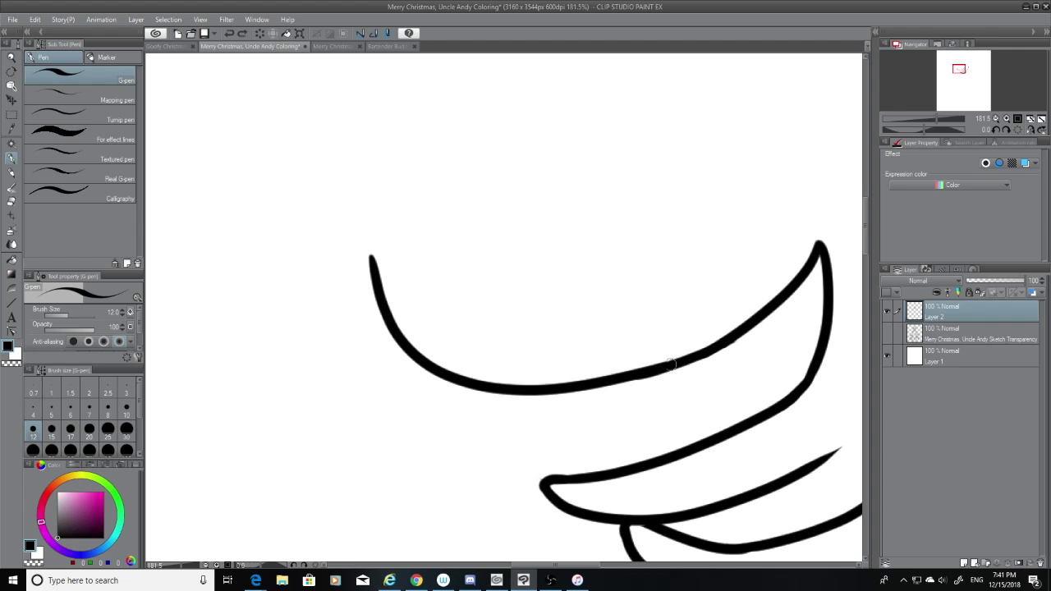
pyautogui.click(889, 335)
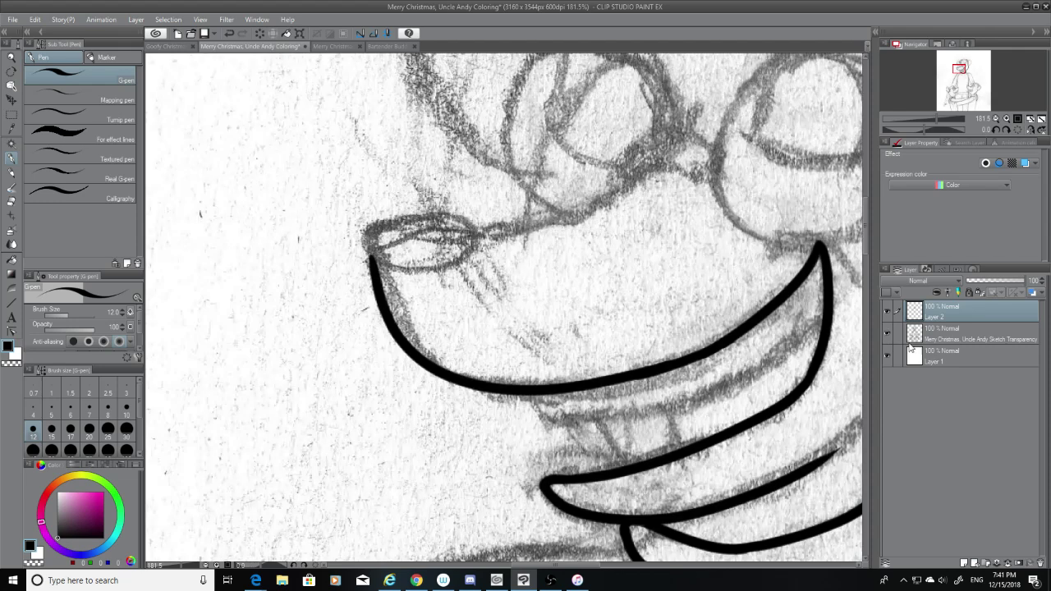
# Ink the nose as a closed horizontal oval touching the front end of the muzzle's lower outline
pyautogui.scroll(2, 865, 243)
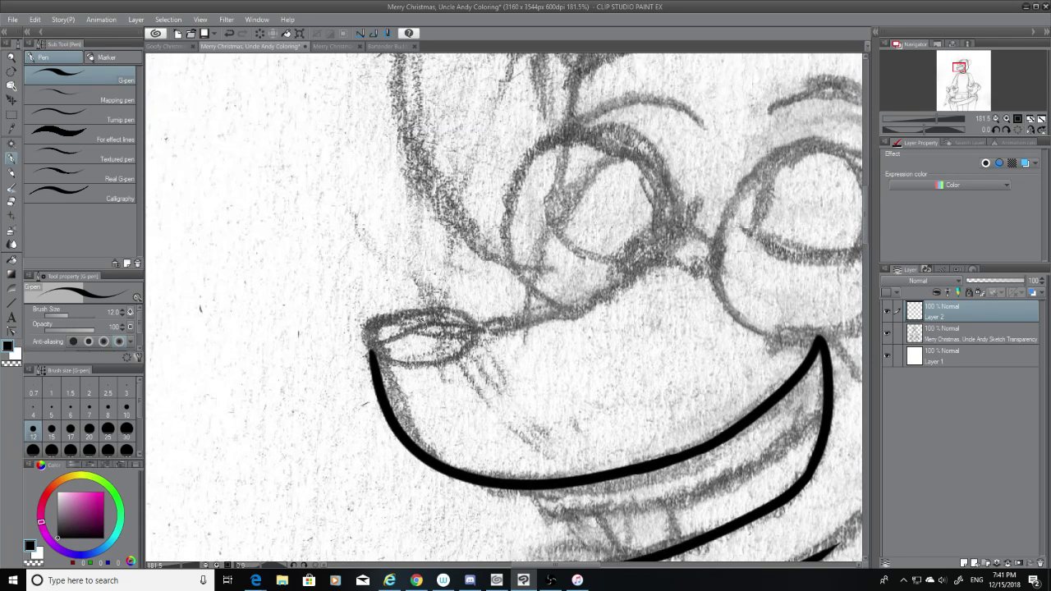
pyautogui.moveTo(365, 324)
pyautogui.mouseDown()
pyautogui.moveTo(486, 321)
pyautogui.moveTo(449, 341)
pyautogui.moveTo(420, 315)
pyautogui.moveTo(430, 364)
pyautogui.mouseUp()
pyautogui.hotkey('ctrl', 'z')
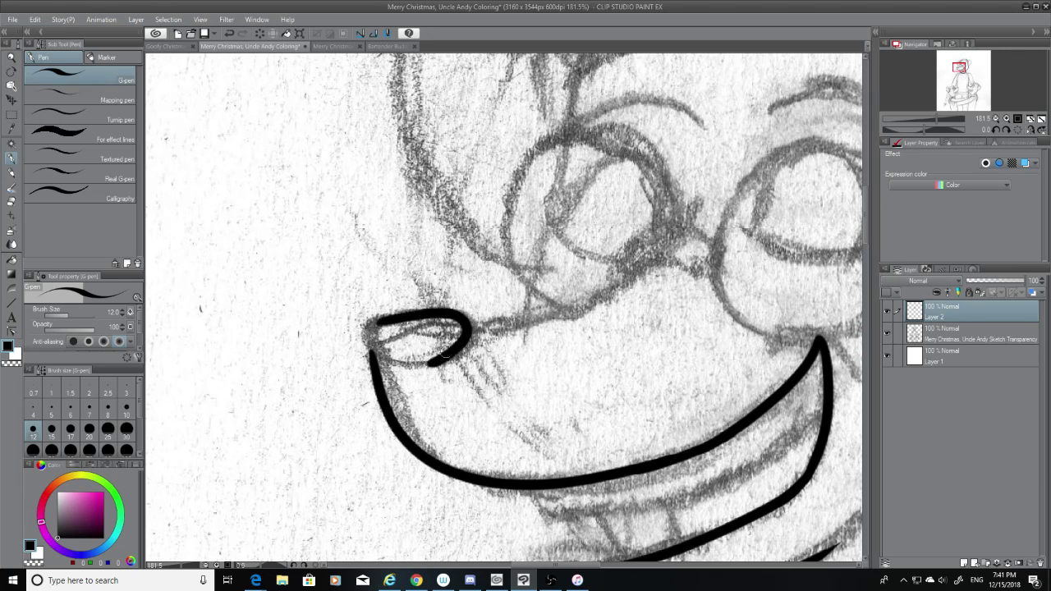
pyautogui.hotkey('ctrl', 'z')
pyautogui.moveTo(378, 320)
pyautogui.mouseDown()
pyautogui.moveTo(460, 349)
pyautogui.moveTo(415, 363)
pyautogui.moveTo(468, 338)
pyautogui.moveTo(411, 370)
pyautogui.moveTo(472, 345)
pyautogui.mouseUp()
pyautogui.hotkey('ctrl', 'z')
pyautogui.hotkey('ctrl', 'z')
pyautogui.hotkey('ctrl', 'z')
pyautogui.moveTo(383, 317)
pyautogui.mouseDown()
pyautogui.moveTo(465, 338)
pyautogui.moveTo(472, 352)
pyautogui.moveTo(388, 312)
pyautogui.moveTo(454, 353)
pyautogui.mouseUp()
pyautogui.hotkey('ctrl', 'z')
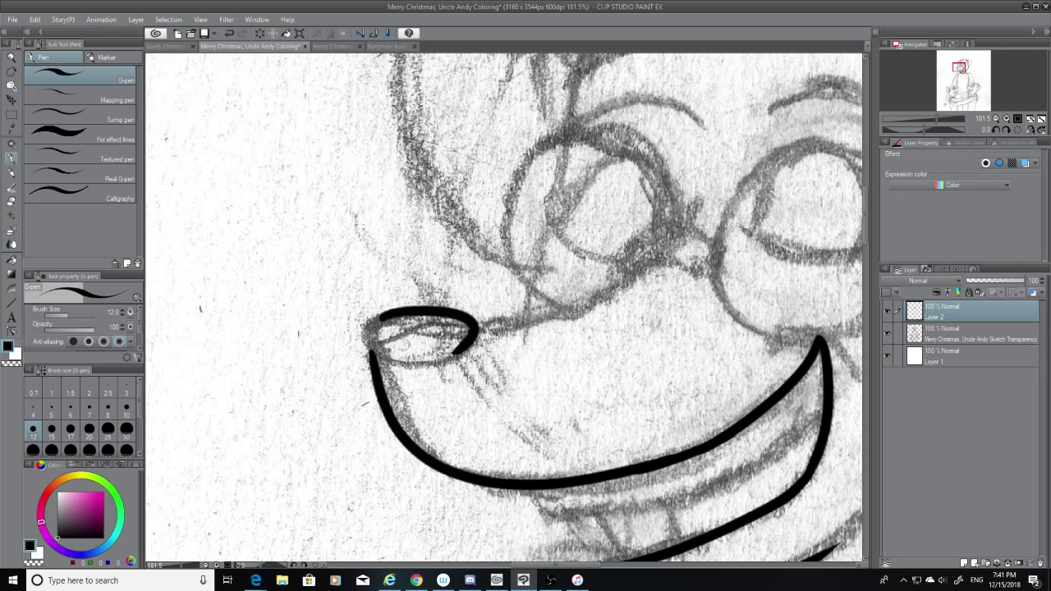
pyautogui.moveTo(386, 317)
pyautogui.mouseDown()
pyautogui.moveTo(357, 342)
pyautogui.moveTo(394, 363)
pyautogui.moveTo(363, 340)
pyautogui.moveTo(435, 356)
pyautogui.mouseUp()
pyautogui.hotkey('ctrl', 'z')
pyautogui.hotkey('ctrl', 'z')
pyautogui.hotkey('ctrl', 'z')
pyautogui.moveTo(384, 316)
pyautogui.mouseDown()
pyautogui.moveTo(426, 358)
pyautogui.moveTo(413, 363)
pyautogui.moveTo(453, 355)
pyautogui.moveTo(411, 363)
pyautogui.moveTo(435, 362)
pyautogui.moveTo(419, 366)
pyautogui.mouseUp()
pyautogui.hotkey('ctrl', 'z')
pyautogui.hotkey('ctrl', 'z')
pyautogui.hotkey('ctrl', 'z')
pyautogui.hotkey('ctrl', 'z')
pyautogui.hotkey('ctrl', 'z')
pyautogui.hotkey('ctrl', 'z')
pyautogui.hotkey('ctrl', 'z')
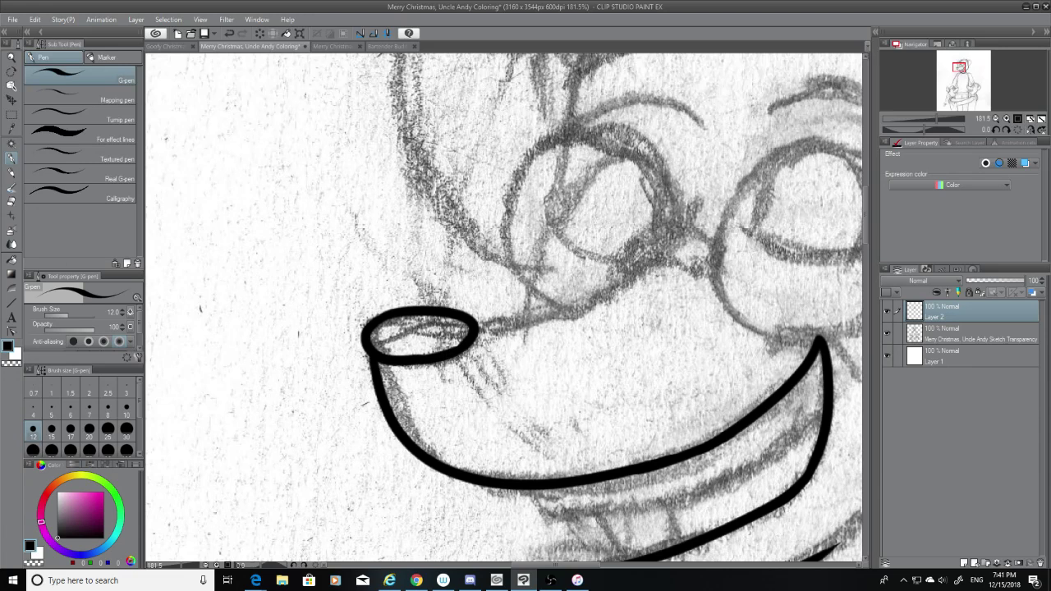
# Ink the muzzle's upper edge as one curved stroke between the area below the eyes and the back of the nose
pyautogui.moveTo(654, 257)
pyautogui.mouseDown()
pyautogui.moveTo(460, 333)
pyautogui.moveTo(641, 262)
pyautogui.moveTo(482, 333)
pyautogui.mouseUp()
pyautogui.hotkey('ctrl', 'z')
pyautogui.hotkey('ctrl', 'z')
pyautogui.hotkey('ctrl', 'z')
pyautogui.moveTo(647, 262)
pyautogui.mouseDown()
pyautogui.moveTo(570, 311)
pyautogui.moveTo(483, 335)
pyautogui.mouseUp()
pyautogui.hotkey('ctrl', 'z')
pyautogui.moveTo(654, 258); pyautogui.dragTo(480, 330)
pyautogui.hotkey('ctrl', 'z')
pyautogui.moveTo(655, 268); pyautogui.dragTo(481, 335)
pyautogui.hotkey('ctrl', 'z')
pyautogui.moveTo(650, 259); pyautogui.dragTo(480, 332)
pyautogui.hotkey('ctrl', 'z')
pyautogui.moveTo(649, 264); pyautogui.dragTo(478, 329)
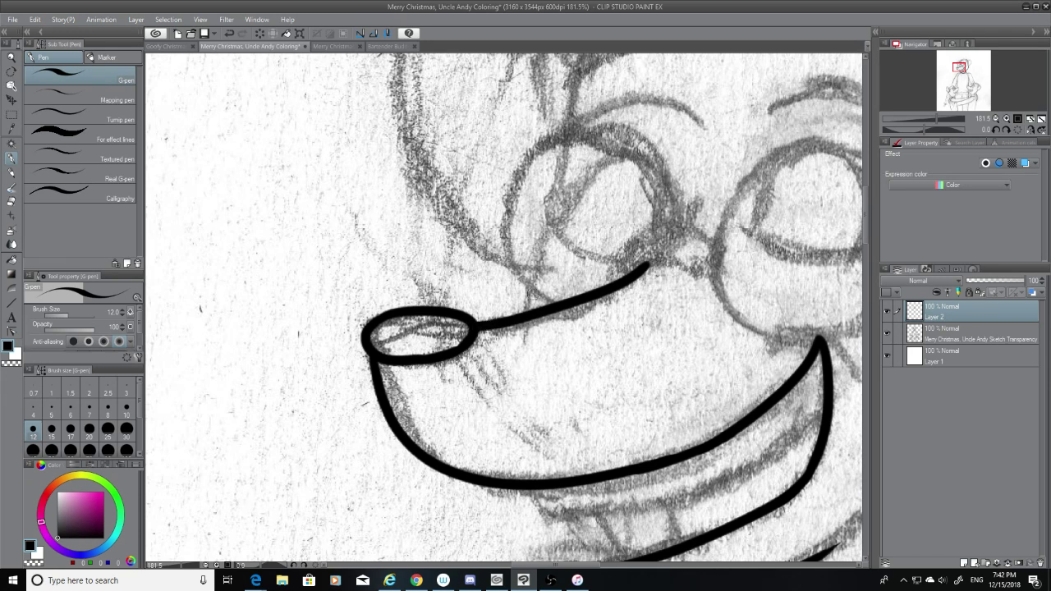
# Ink a straight face edge from the near eyebrow's outer end to the muzzle's upper line, and erase the overshoot below it
pyautogui.moveTo(867, 232); pyautogui.dragTo(866, 214)
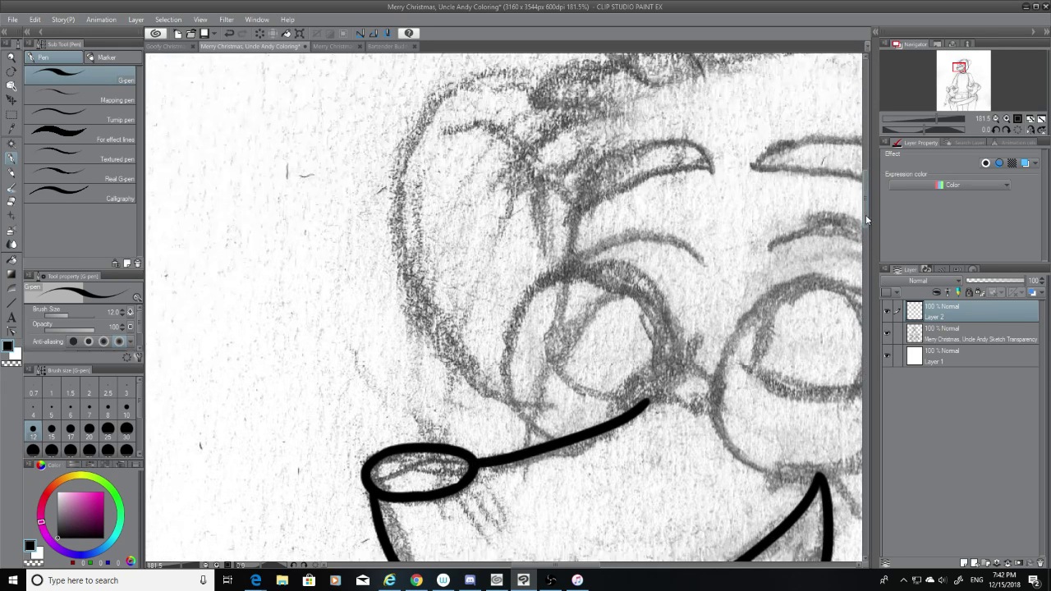
pyautogui.moveTo(588, 182)
pyautogui.mouseDown()
pyautogui.moveTo(502, 472)
pyautogui.moveTo(587, 200)
pyautogui.moveTo(517, 497)
pyautogui.mouseUp()
pyautogui.hotkey('ctrl', 'z')
pyautogui.hotkey('ctrl', 'z')
pyautogui.moveTo(590, 185); pyautogui.dragTo(505, 496)
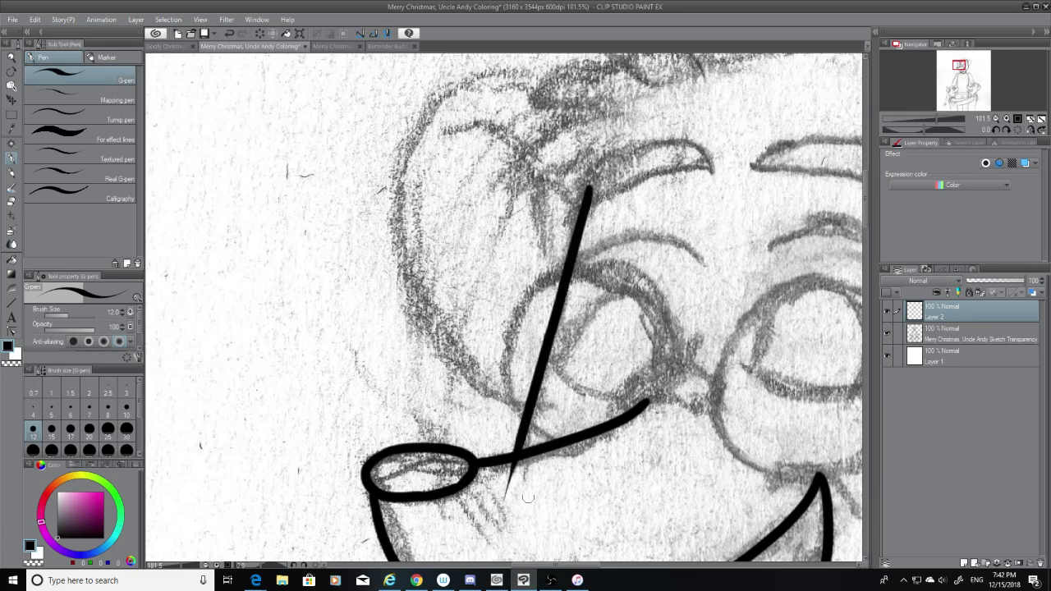
pyautogui.click(12, 202)
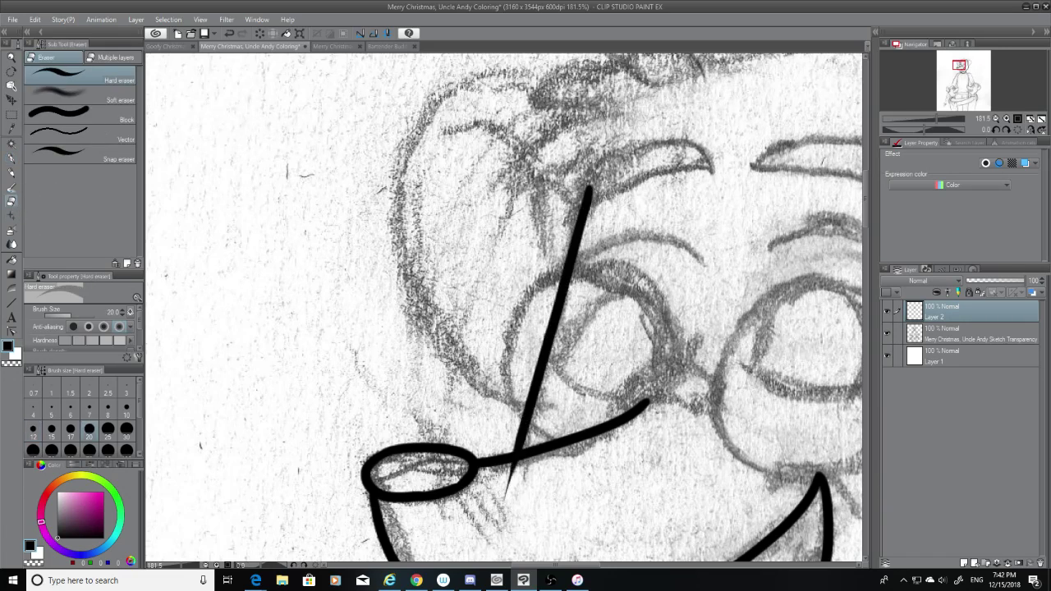
pyautogui.moveTo(499, 505); pyautogui.dragTo(523, 470)
pyautogui.click(11, 159)
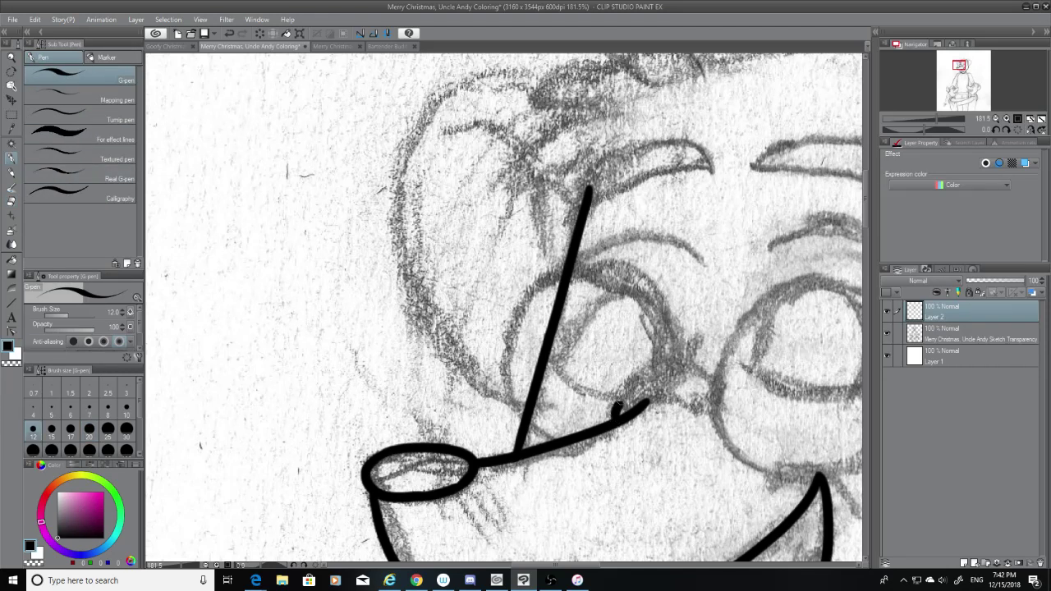
# Ink an arched line over the bridge between the eyes and a flatter line beneath it extending the muzzle's upper edge
pyautogui.moveTo(618, 407); pyautogui.dragTo(713, 361)
pyautogui.hotkey('ctrl', 'z')
pyautogui.moveTo(615, 413)
pyautogui.mouseDown()
pyautogui.moveTo(629, 386)
pyautogui.moveTo(705, 361)
pyautogui.mouseUp()
pyautogui.hotkey('ctrl', 'z')
pyautogui.hotkey('ctrl', 'z')
pyautogui.moveTo(611, 410); pyautogui.dragTo(723, 384)
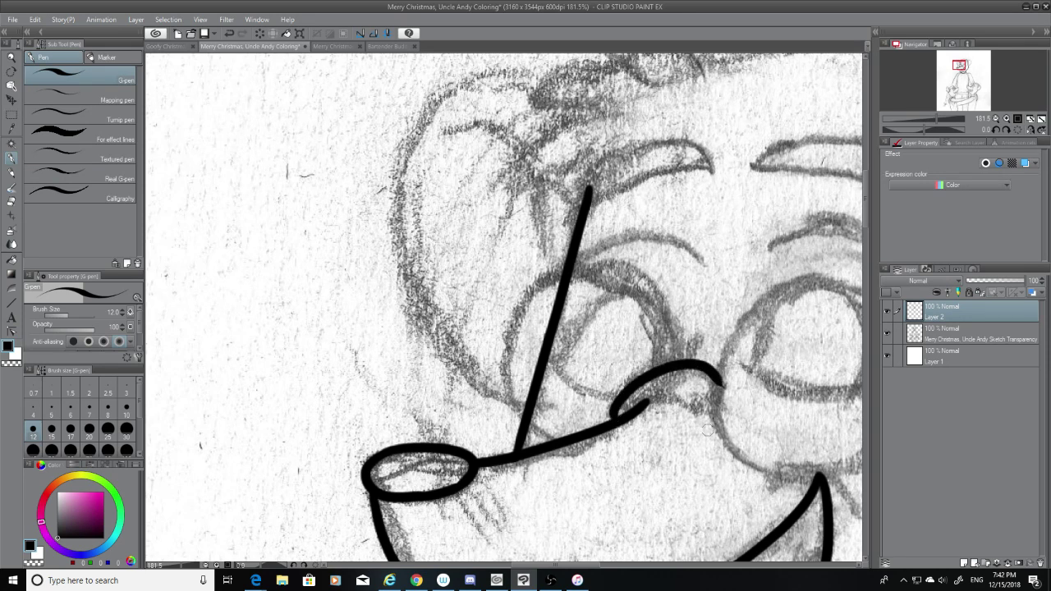
pyautogui.hotkey('ctrl', 'z')
pyautogui.moveTo(646, 403); pyautogui.dragTo(711, 406)
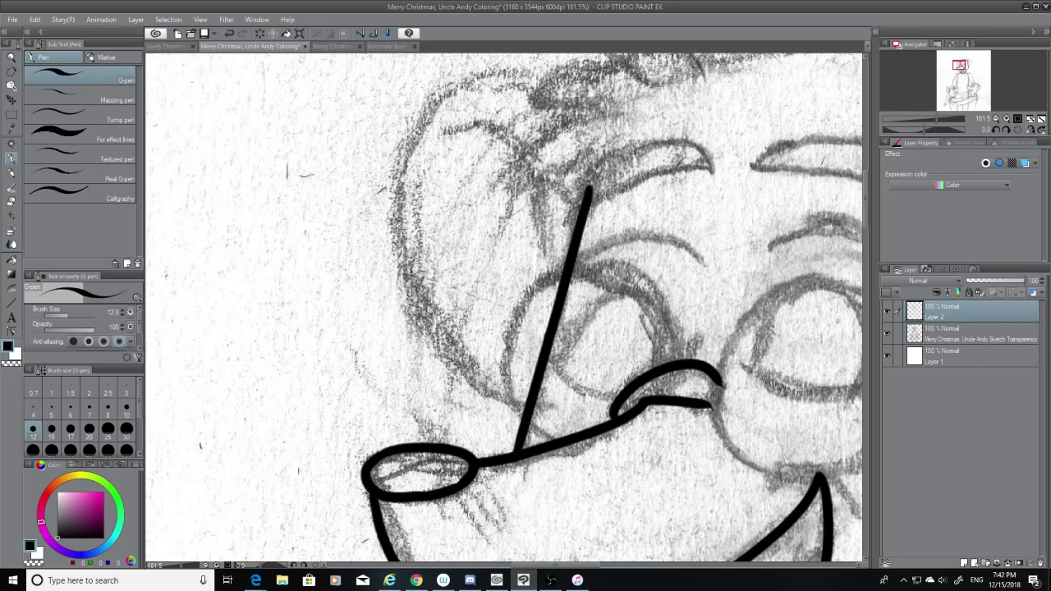
# Trim the open ends of the two bridge lines with the Hard eraser, and close the shape with a short G-pen stroke
pyautogui.press('e')
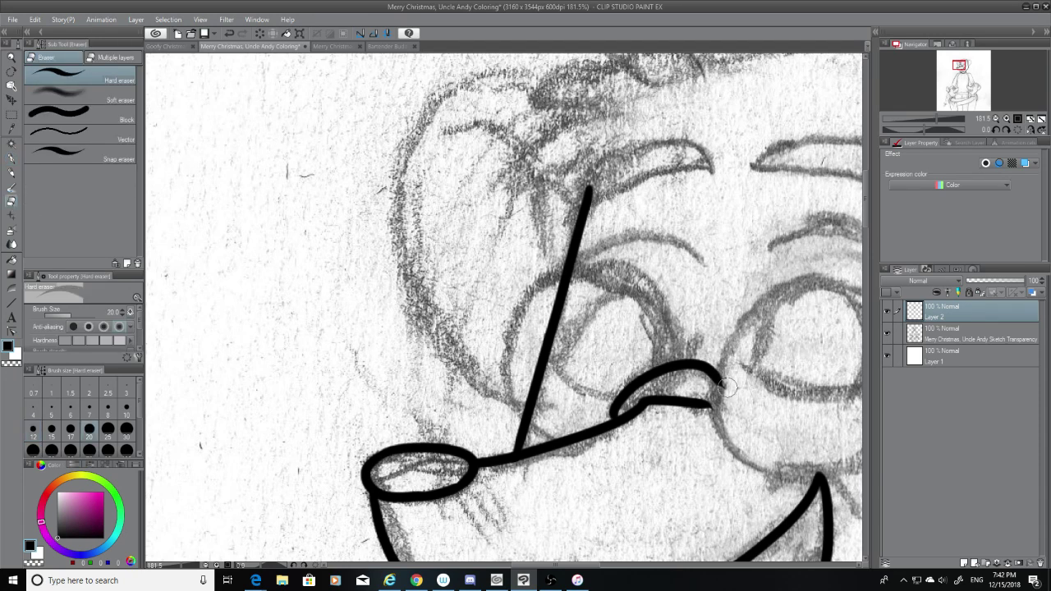
pyautogui.moveTo(724, 393); pyautogui.dragTo(721, 379)
pyautogui.click(11, 159)
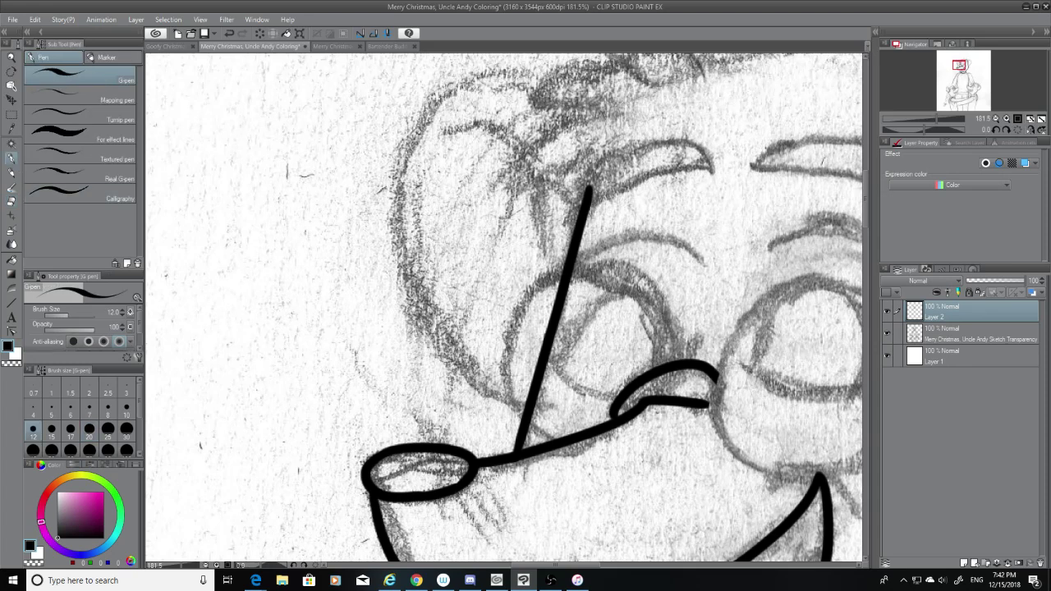
pyautogui.moveTo(722, 371); pyautogui.dragTo(704, 415)
pyautogui.hotkey('ctrl', 'z')
pyautogui.hotkey('ctrl', 'z')
pyautogui.moveTo(723, 374); pyautogui.dragTo(707, 413)
pyautogui.hotkey('ctrl', 'z')
pyautogui.moveTo(721, 372); pyautogui.dragTo(707, 412)
pyautogui.hotkey('ctrl', 'z')
pyautogui.moveTo(720, 375); pyautogui.dragTo(708, 411)
pyautogui.hotkey('ctrl', 'z')
pyautogui.hotkey('ctrl', 'z')
pyautogui.moveTo(720, 376); pyautogui.dragTo(708, 411)
# Ink the zigzag hair tufts beside the near eyebrow, rising from the top of the straight face edge
pyautogui.scroll(2, 867, 212)
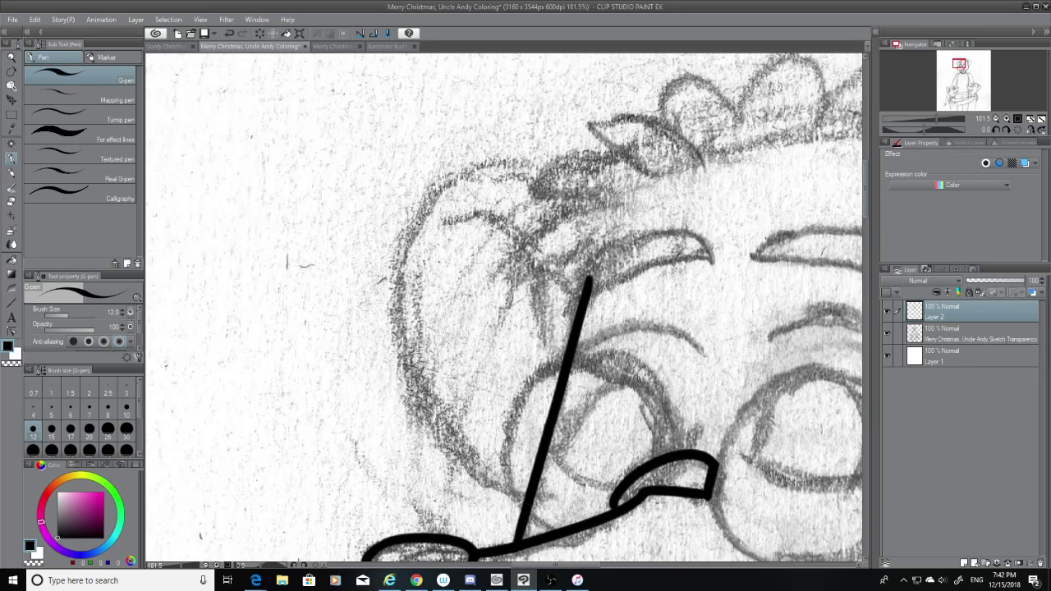
pyautogui.moveTo(589, 281)
pyautogui.mouseDown()
pyautogui.moveTo(532, 338)
pyautogui.moveTo(589, 280)
pyautogui.moveTo(555, 344)
pyautogui.moveTo(553, 302)
pyautogui.moveTo(542, 342)
pyautogui.moveTo(562, 309)
pyautogui.moveTo(549, 332)
pyautogui.mouseUp()
pyautogui.hotkey('ctrl', 'z')
pyautogui.hotkey('ctrl', 'z')
pyautogui.hotkey('ctrl', 'z')
pyautogui.hotkey('ctrl', 'z')
pyautogui.hotkey('ctrl', 'z')
pyautogui.moveTo(593, 276)
pyautogui.mouseDown()
pyautogui.moveTo(536, 361)
pyautogui.moveTo(601, 275)
pyautogui.moveTo(557, 317)
pyautogui.moveTo(550, 340)
pyautogui.moveTo(564, 244)
pyautogui.moveTo(491, 306)
pyautogui.mouseUp()
pyautogui.hotkey('ctrl', 'z')
pyautogui.hotkey('ctrl', 'z')
pyautogui.hotkey('ctrl', 'z')
pyautogui.hotkey('ctrl', 'z')
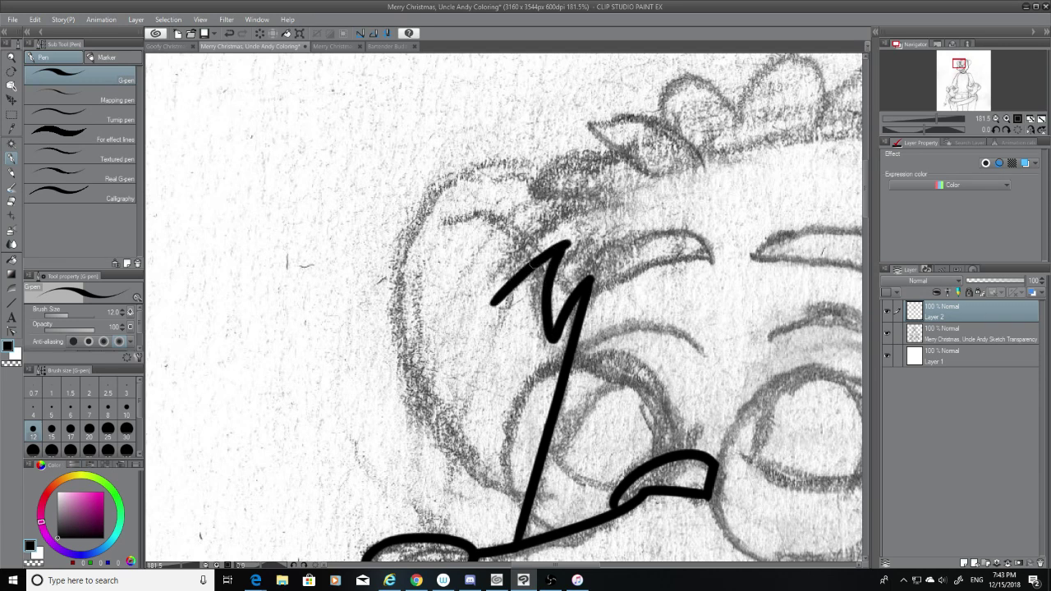
pyautogui.hotkey('ctrl', 'z')
pyautogui.moveTo(563, 245)
pyautogui.mouseDown()
pyautogui.moveTo(509, 293)
pyautogui.moveTo(571, 199)
pyautogui.mouseUp()
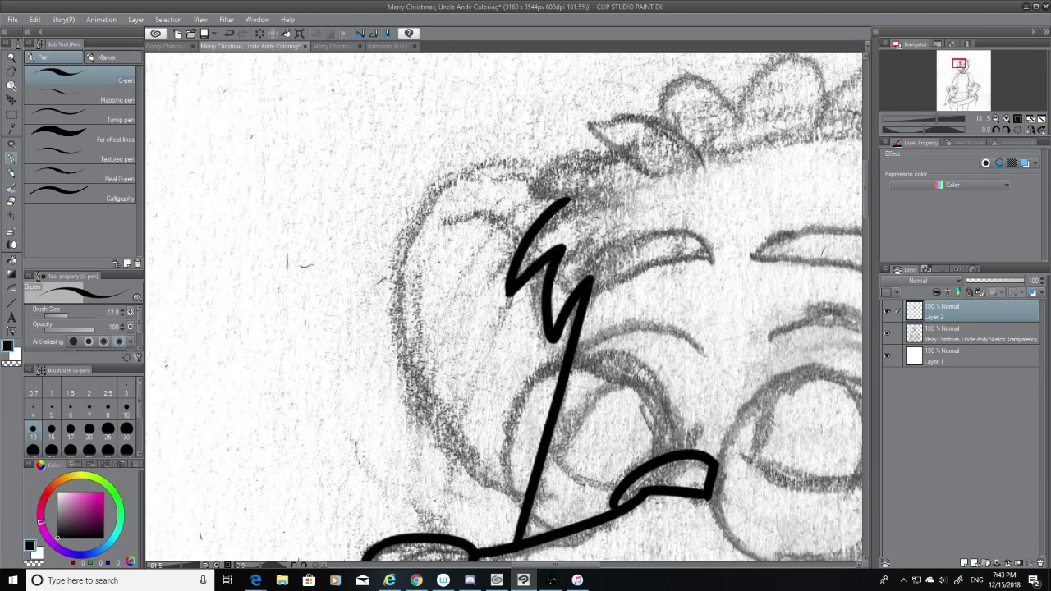
# Continue the zigzag hair outline with another pointed tuft curving up to the leaf-shaped lock at the hairline
pyautogui.scroll(3, 863, 203)
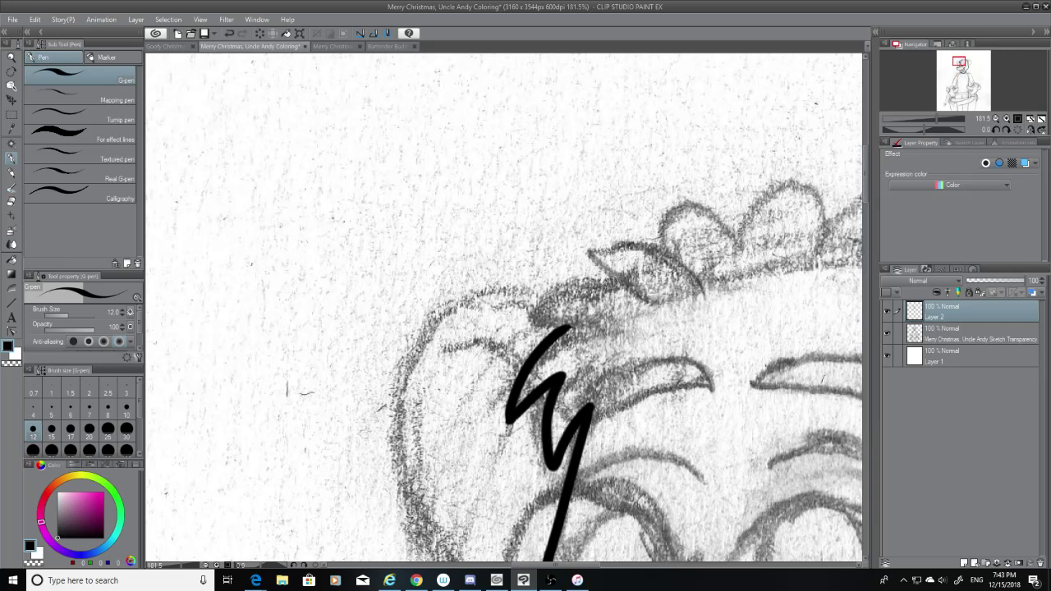
pyautogui.moveTo(620, 275)
pyautogui.mouseDown()
pyautogui.moveTo(529, 322)
pyautogui.moveTo(560, 299)
pyautogui.moveTo(612, 287)
pyautogui.mouseUp()
pyautogui.hotkey('ctrl', 'z')
pyautogui.hotkey('ctrl', 'z')
pyautogui.moveTo(534, 322)
pyautogui.mouseDown()
pyautogui.moveTo(632, 268)
pyautogui.moveTo(575, 284)
pyautogui.moveTo(616, 276)
pyautogui.moveTo(530, 327)
pyautogui.moveTo(585, 315)
pyautogui.moveTo(550, 325)
pyautogui.moveTo(574, 313)
pyautogui.moveTo(576, 323)
pyautogui.mouseUp()
pyautogui.hotkey('ctrl', 'z')
pyautogui.hotkey('ctrl', 'z')
pyautogui.hotkey('ctrl', 'z')
pyautogui.hotkey('ctrl', 'z')
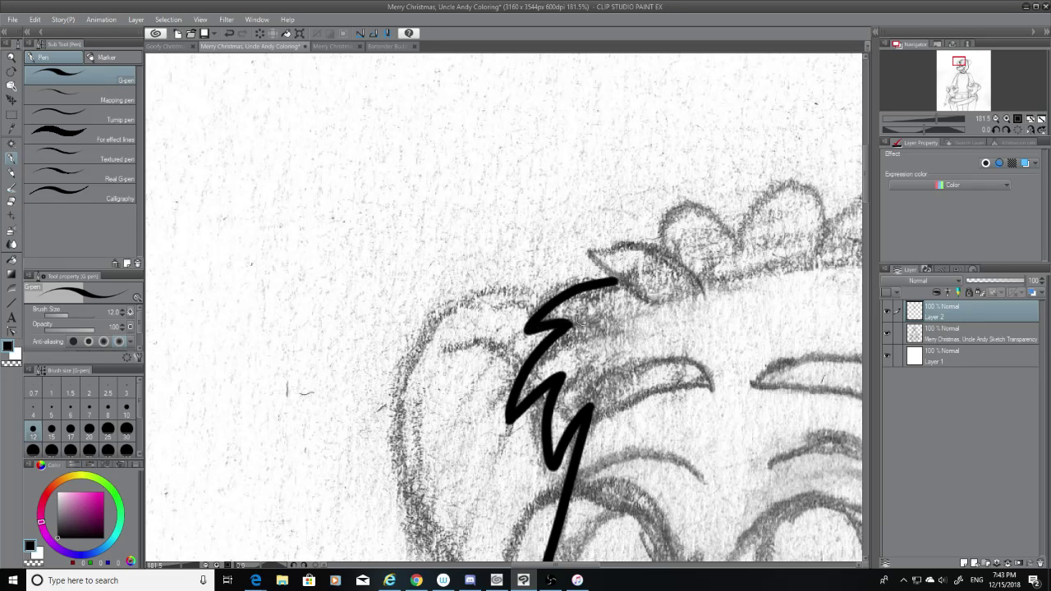
# Ink the leaf-shaped lock at the hairline with a lower stroke and an arched upper stroke meeting in a point
pyautogui.moveTo(588, 254); pyautogui.dragTo(650, 300)
pyautogui.hotkey('ctrl', 'z')
pyautogui.moveTo(591, 248); pyautogui.dragTo(669, 306)
pyautogui.hotkey('ctrl', 'z')
pyautogui.moveTo(588, 250); pyautogui.dragTo(660, 298)
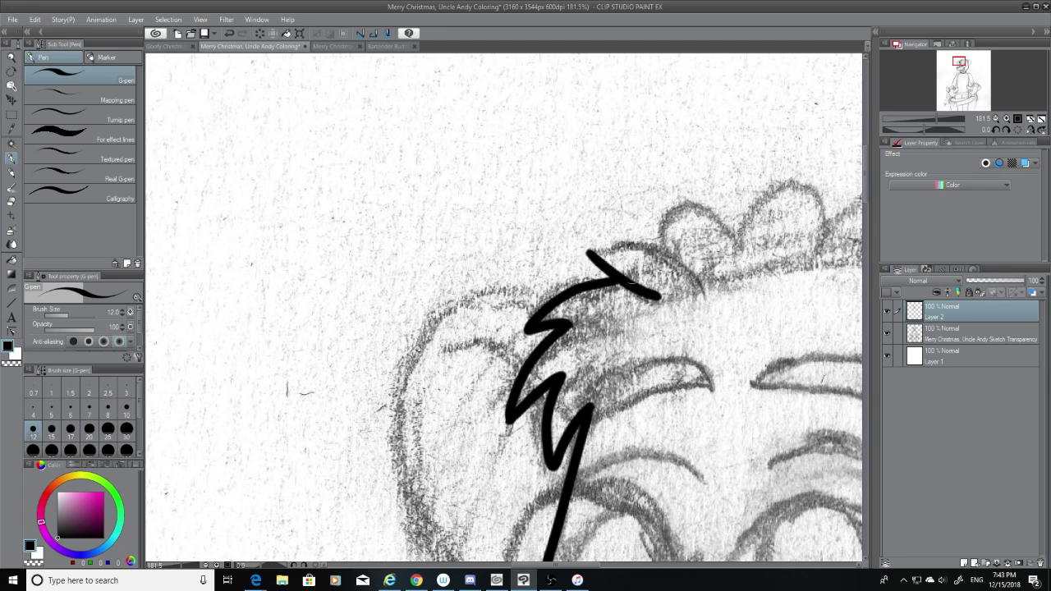
pyautogui.moveTo(590, 249); pyautogui.dragTo(703, 304)
pyautogui.hotkey('ctrl', 'z')
pyautogui.moveTo(590, 249)
pyautogui.mouseDown()
pyautogui.moveTo(733, 312)
pyautogui.moveTo(613, 241)
pyautogui.moveTo(717, 292)
pyautogui.mouseUp()
pyautogui.hotkey('ctrl', 'z')
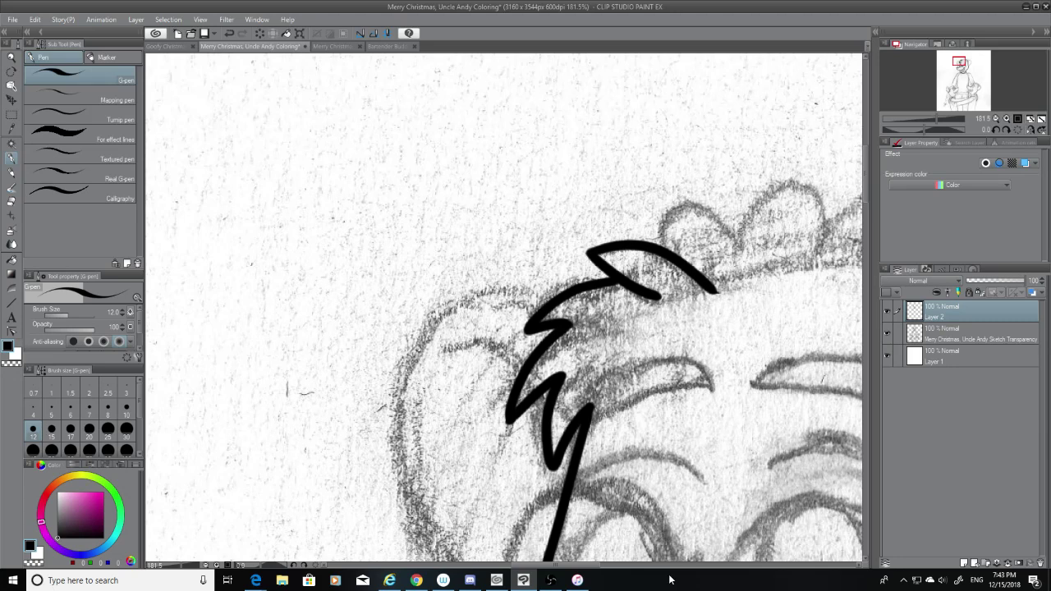
# Ink the first rounded hair curl on top of the head, rising from the leaf-shaped lock
pyautogui.click(632, 566)
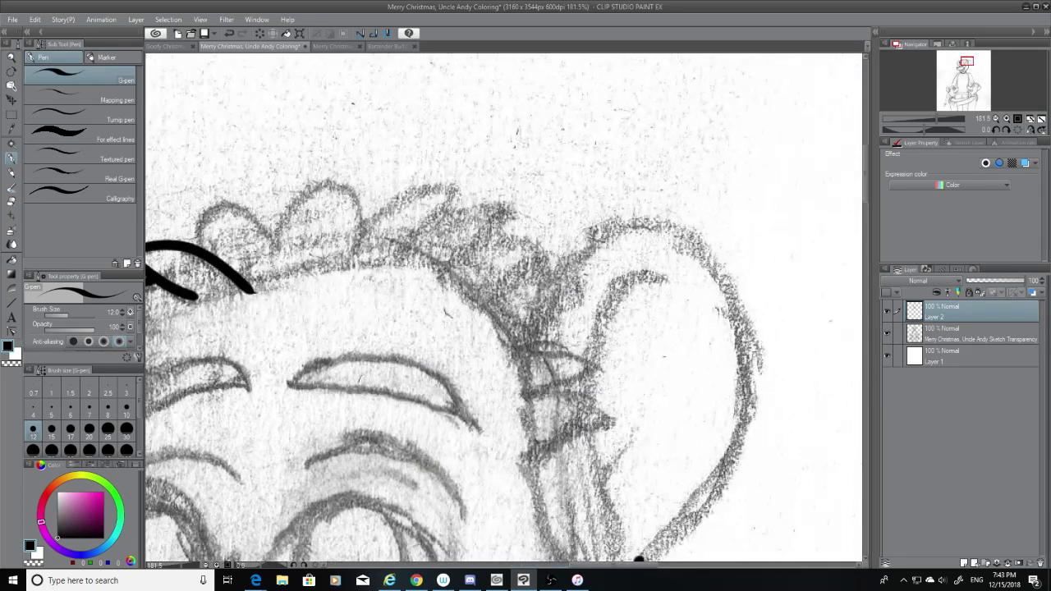
pyautogui.moveTo(639, 562); pyautogui.dragTo(603, 565)
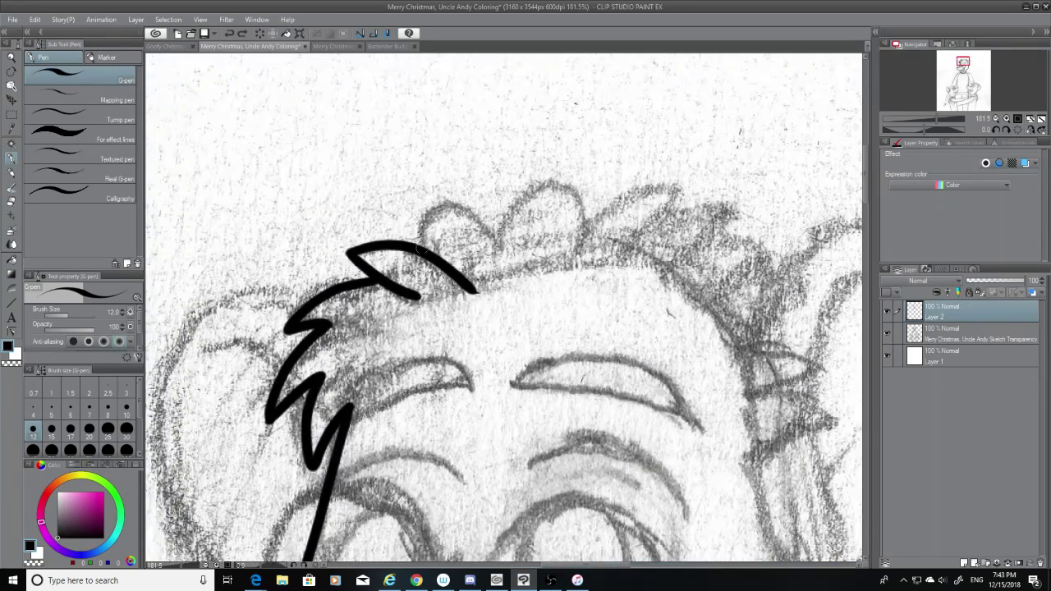
pyautogui.moveTo(421, 248); pyautogui.dragTo(493, 240)
pyautogui.hotkey('ctrl', 'z')
pyautogui.moveTo(421, 248); pyautogui.dragTo(491, 240)
pyautogui.hotkey('ctrl', 'z')
pyautogui.moveTo(421, 248); pyautogui.dragTo(493, 240)
pyautogui.hotkey('ctrl', 'z')
pyautogui.moveTo(422, 248)
pyautogui.mouseDown()
pyautogui.moveTo(494, 243)
pyautogui.moveTo(583, 181)
pyautogui.mouseUp()
pyautogui.hotkey('ctrl', 'z')
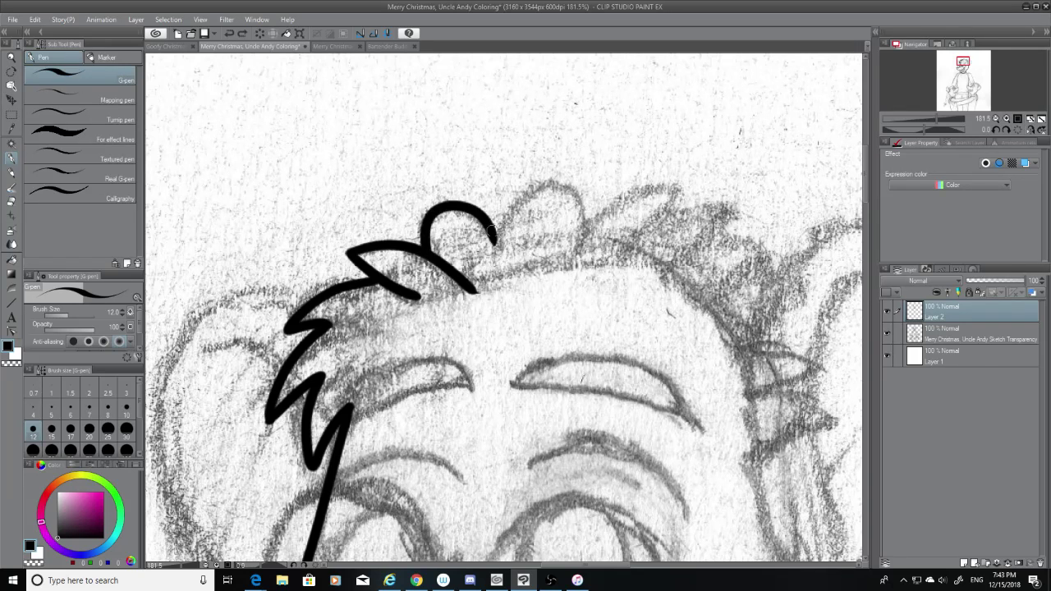
# Ink the second rounded curl and the upper edge of the pointed lock beside it
pyautogui.moveTo(494, 242)
pyautogui.mouseDown()
pyautogui.moveTo(582, 234)
pyautogui.moveTo(653, 195)
pyautogui.mouseUp()
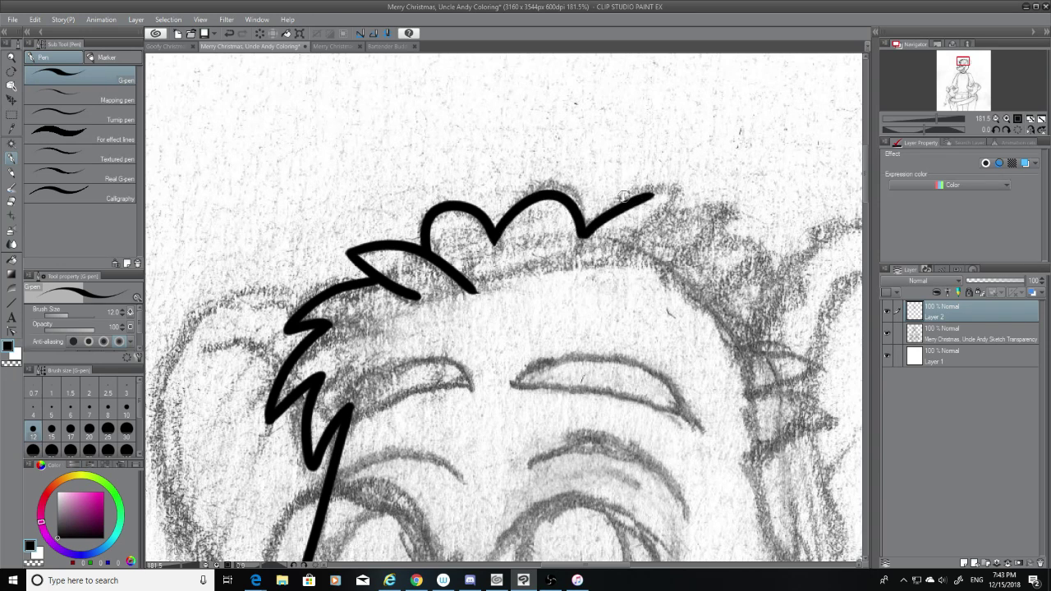
pyautogui.hotkey('ctrl', 'z')
pyautogui.moveTo(582, 235); pyautogui.dragTo(675, 190)
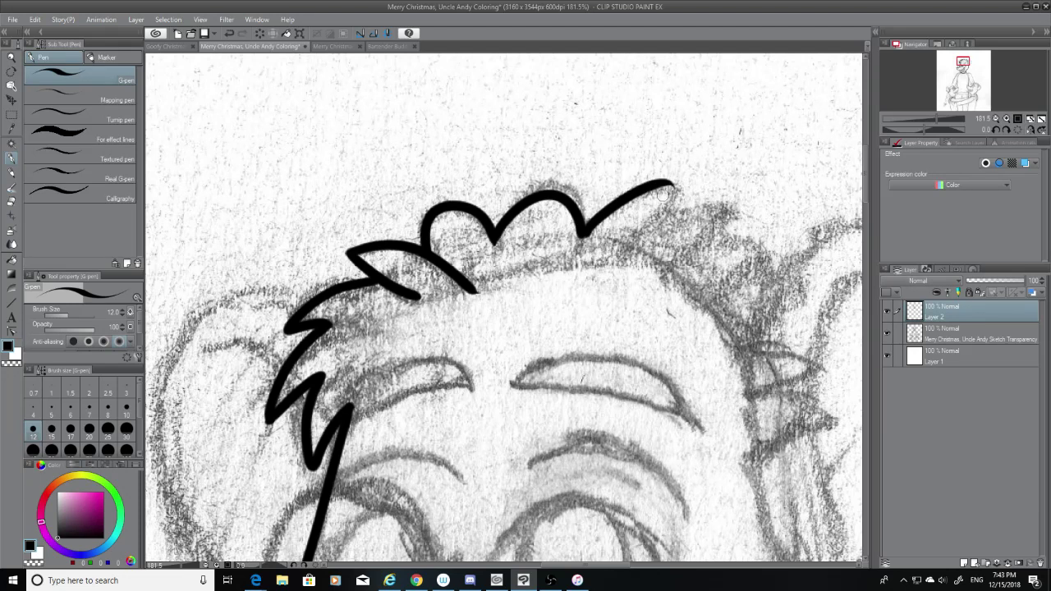
pyautogui.hotkey('ctrl', 'z')
pyautogui.moveTo(582, 235)
pyautogui.mouseDown()
pyautogui.moveTo(676, 189)
pyautogui.moveTo(650, 240)
pyautogui.mouseUp()
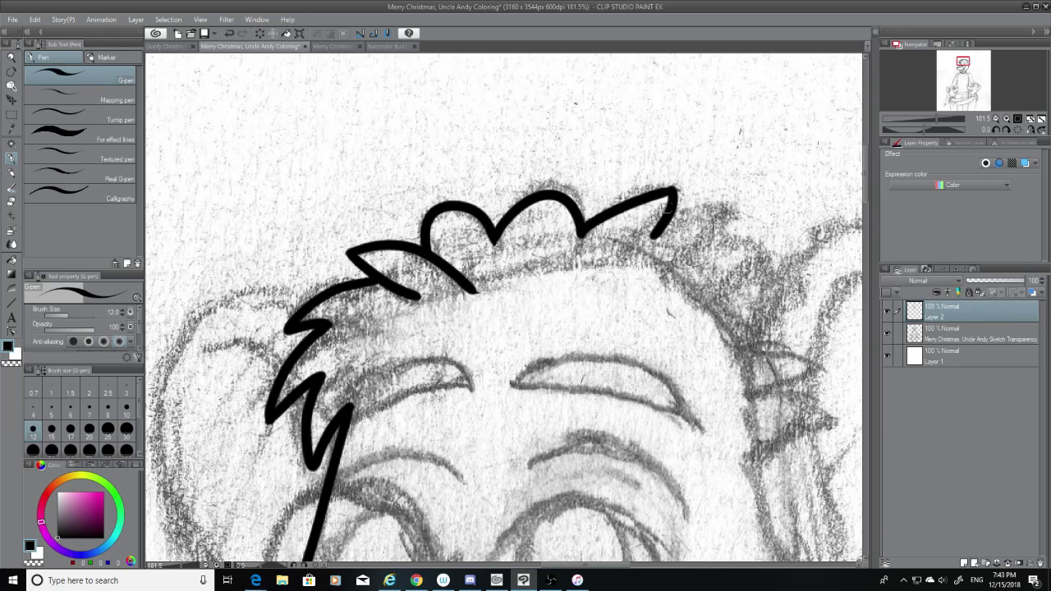
# Clean up the pointed lock's tip with the eraser, and ink its underside slanting back toward the hairline with the G-pen
pyautogui.hotkey('ctrl', 'z')
pyautogui.moveTo(677, 190); pyautogui.dragTo(636, 261)
pyautogui.hotkey('ctrl', 'z')
pyautogui.moveTo(679, 191); pyautogui.dragTo(627, 267)
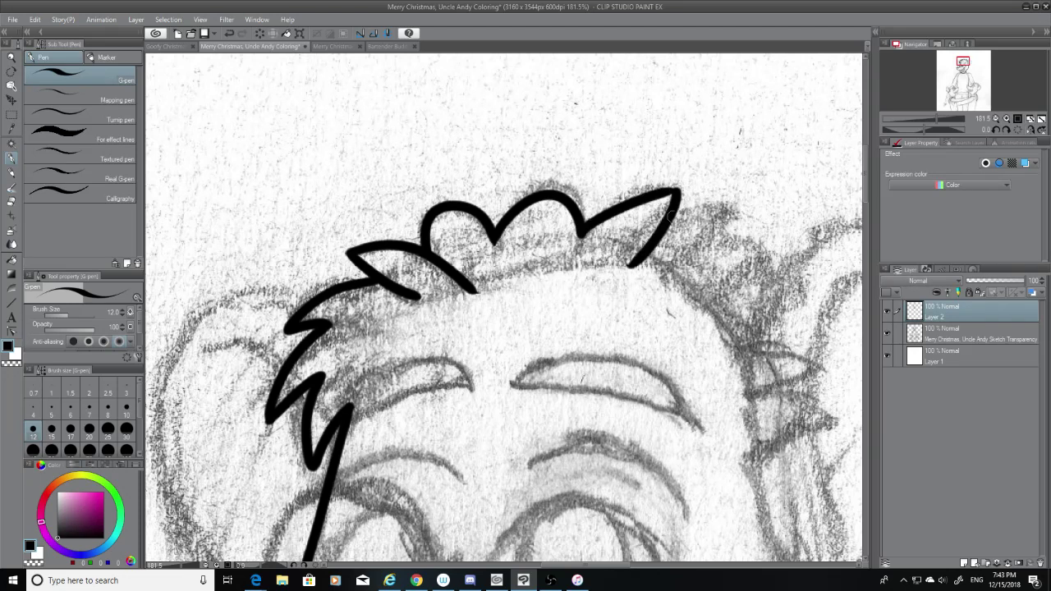
pyautogui.hotkey('ctrl', 'z')
pyautogui.moveTo(677, 190); pyautogui.dragTo(649, 238)
pyautogui.hotkey('ctrl', 'z')
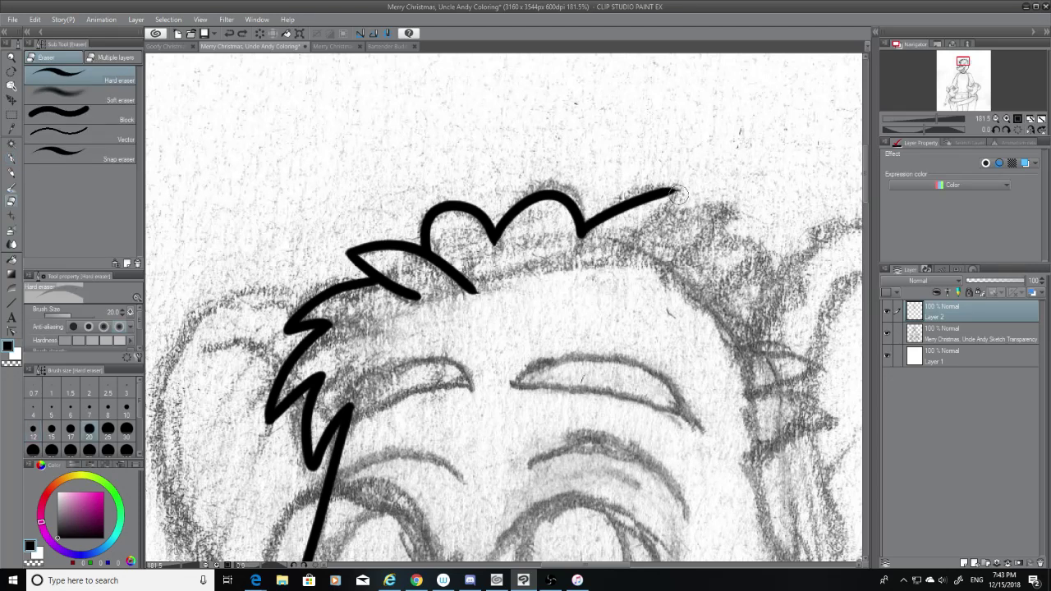
pyautogui.click(11, 157)
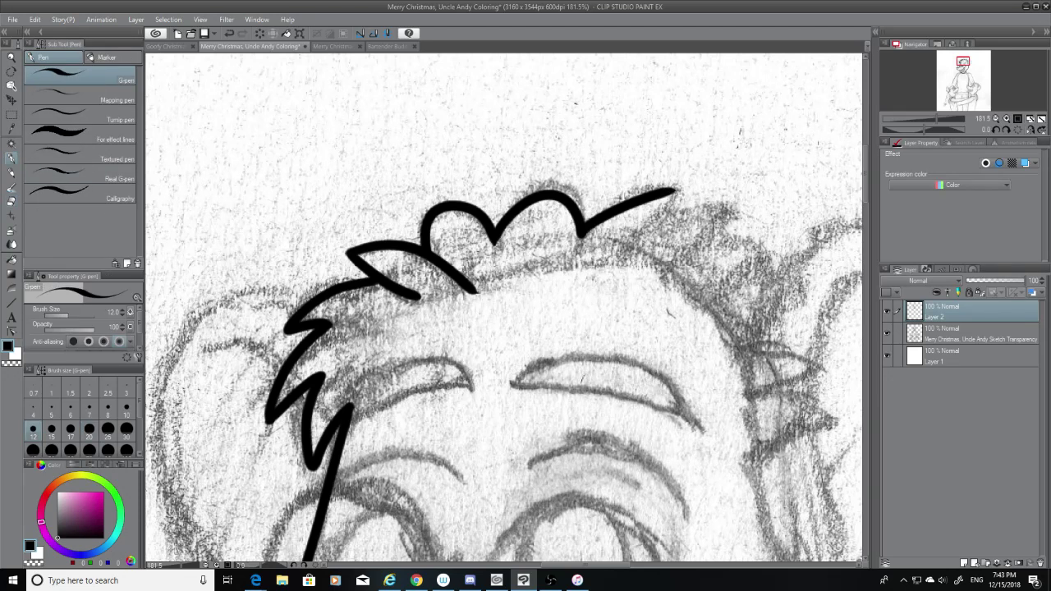
pyautogui.moveTo(675, 194)
pyautogui.mouseDown()
pyautogui.moveTo(626, 255)
pyautogui.moveTo(633, 243)
pyautogui.mouseUp()
pyautogui.hotkey('ctrl', 'z')
pyautogui.hotkey('ctrl', 'z')
# Ink the upper edge of the next hair lock, trim the pointed lock's lower end with the Hard eraser, and return to the G-pen
pyautogui.moveTo(679, 191)
pyautogui.mouseDown()
pyautogui.moveTo(644, 227)
pyautogui.moveTo(733, 210)
pyautogui.mouseUp()
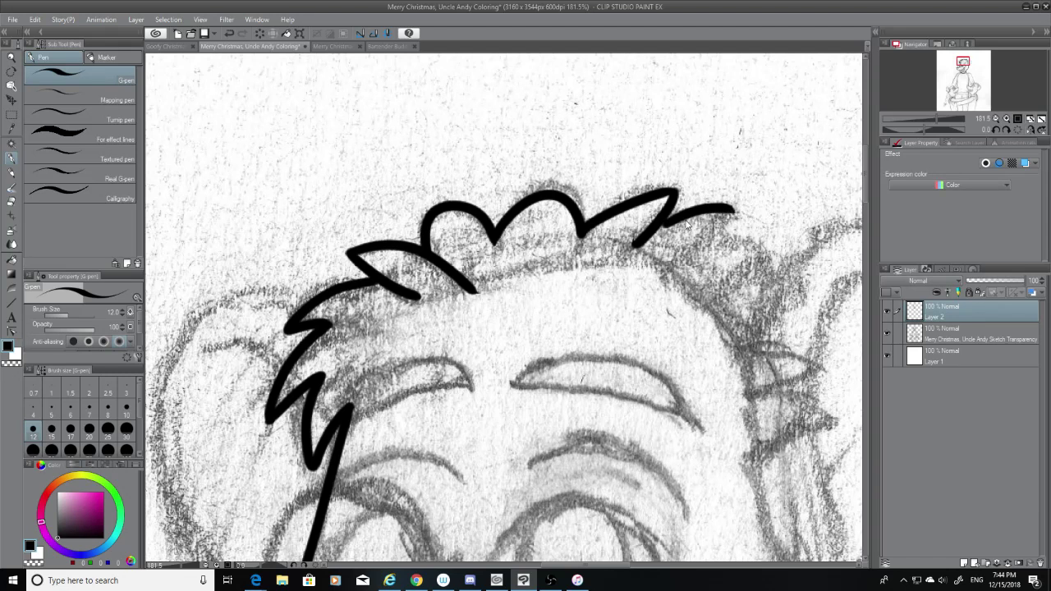
pyautogui.click(12, 202)
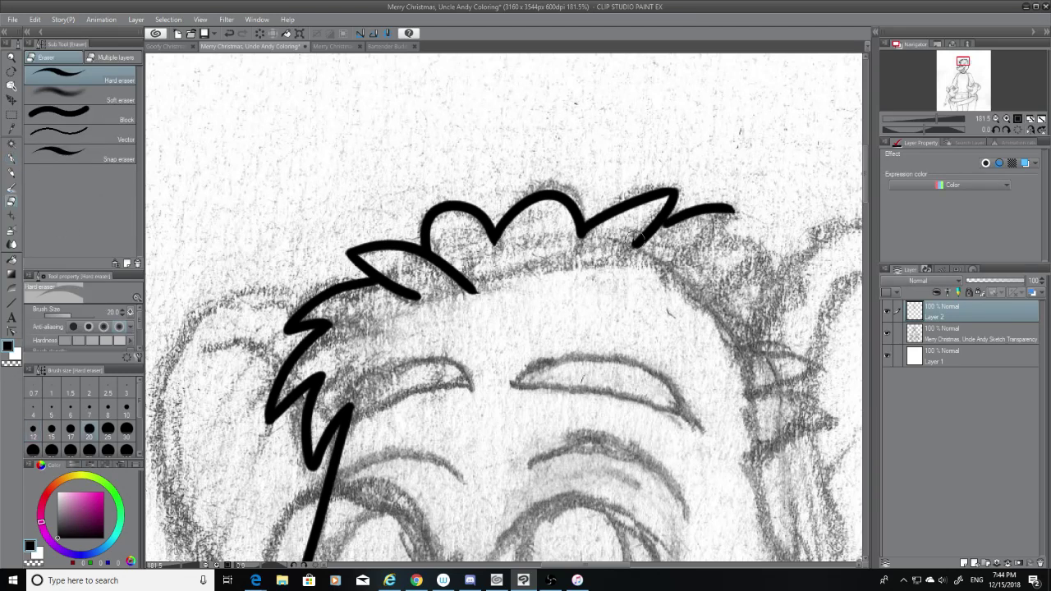
pyautogui.click(11, 159)
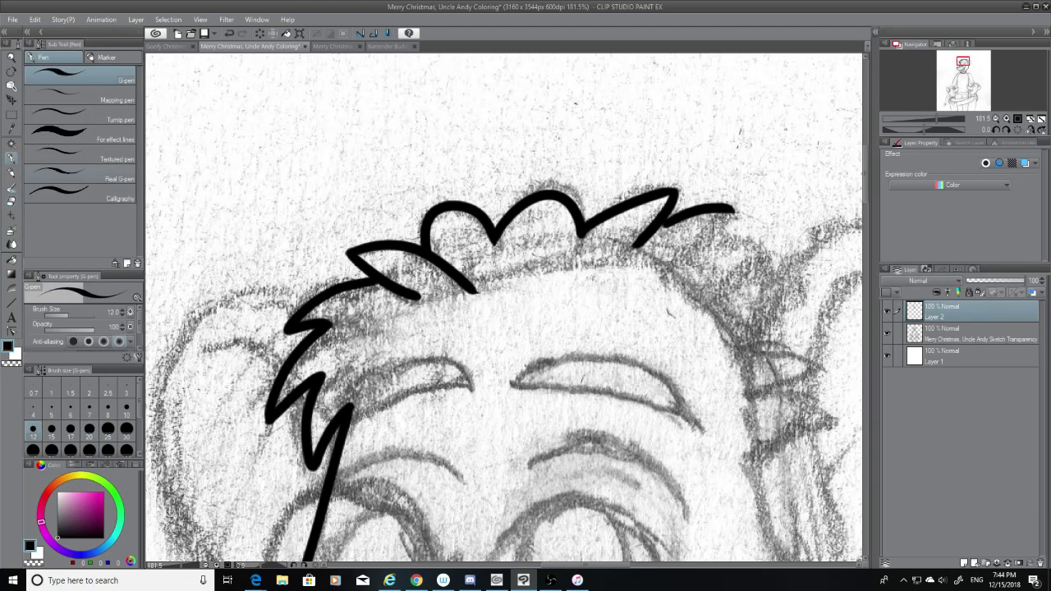
# Redraw the upper edge of the second pointed lock on the head, tidy its tip with the Hard eraser, and return to the G-pen
pyautogui.hotkey('ctrl', 'z')
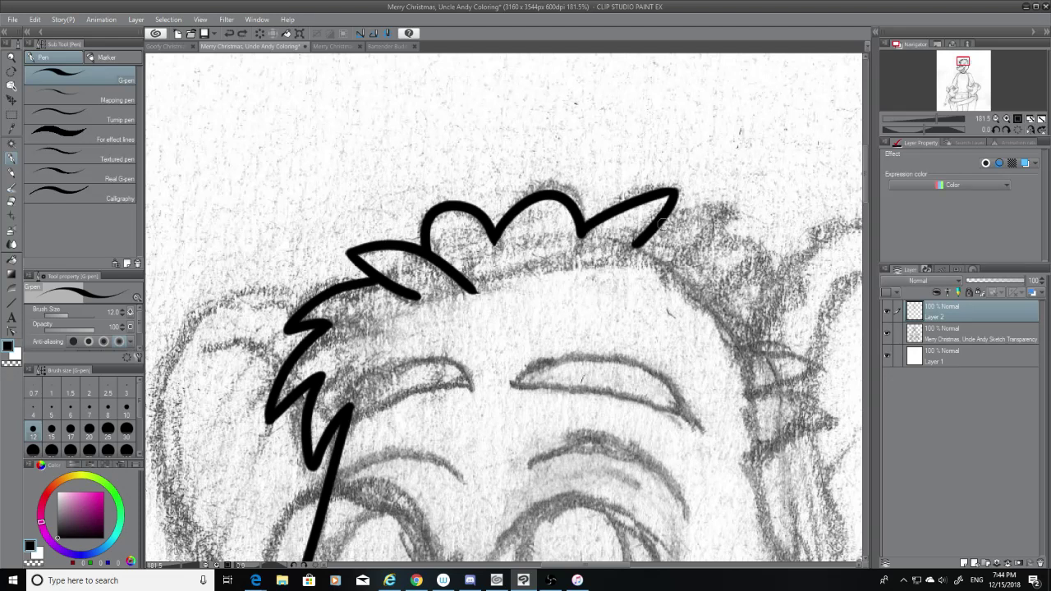
pyautogui.moveTo(661, 220); pyautogui.dragTo(753, 212)
pyautogui.hotkey('ctrl', 'z')
pyautogui.hotkey('ctrl', 'z')
pyautogui.moveTo(663, 222); pyautogui.dragTo(743, 208)
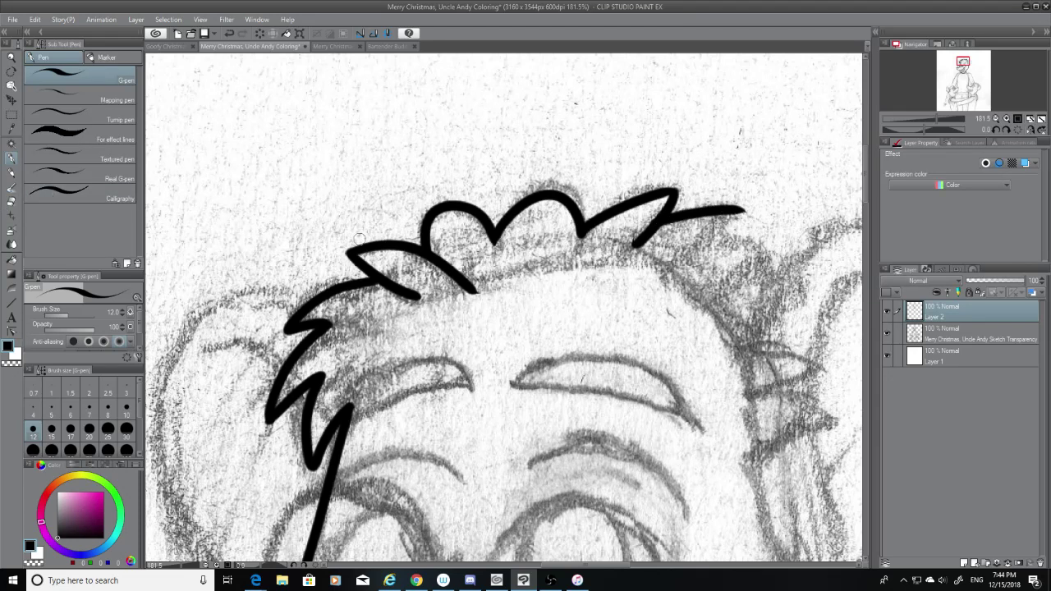
pyautogui.click(12, 201)
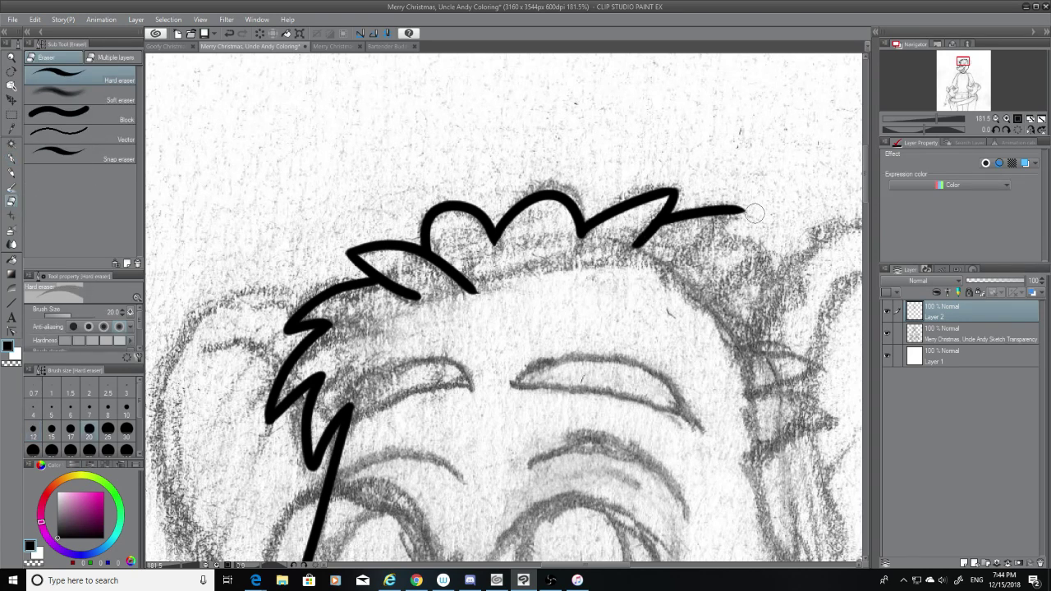
pyautogui.click(11, 158)
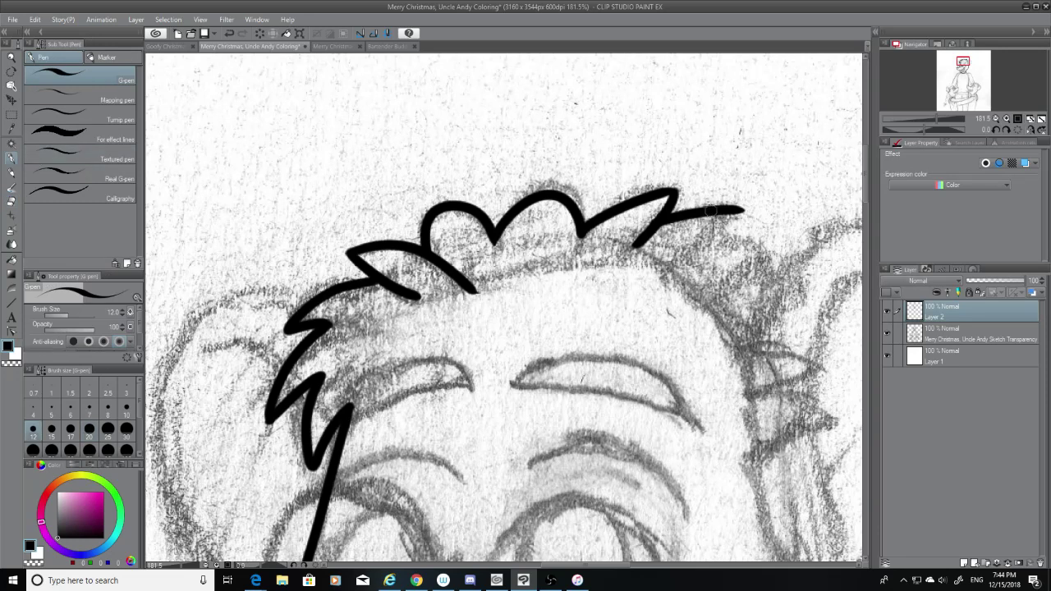
# Ink the lock's underside and continue the zigzag of pointed hair locks down the far side of the head
pyautogui.moveTo(742, 213)
pyautogui.mouseDown()
pyautogui.moveTo(679, 266)
pyautogui.moveTo(777, 246)
pyautogui.mouseUp()
pyautogui.hotkey('ctrl', 'z')
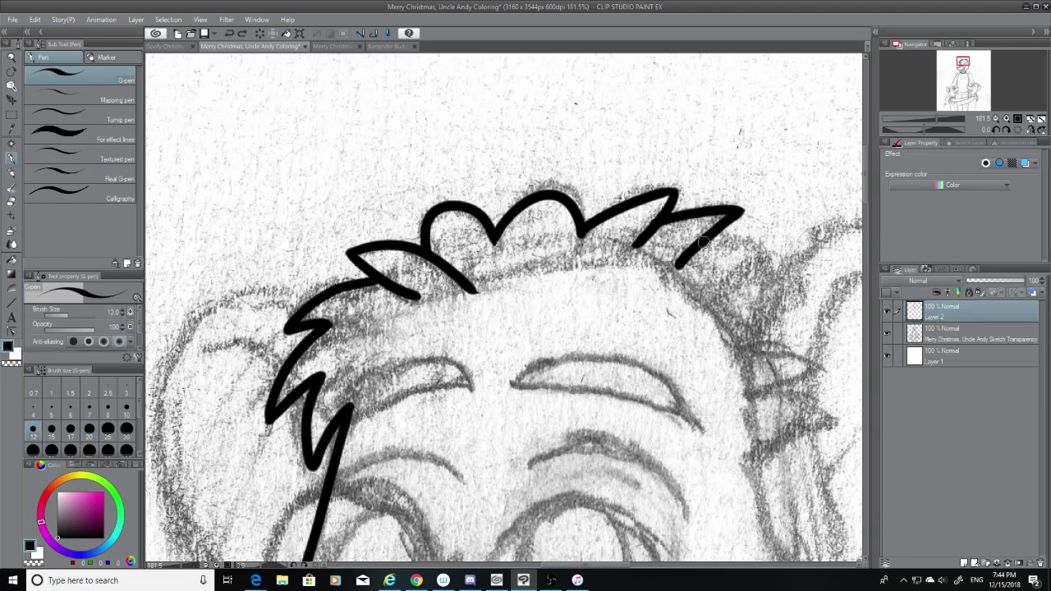
pyautogui.moveTo(703, 235); pyautogui.dragTo(777, 244)
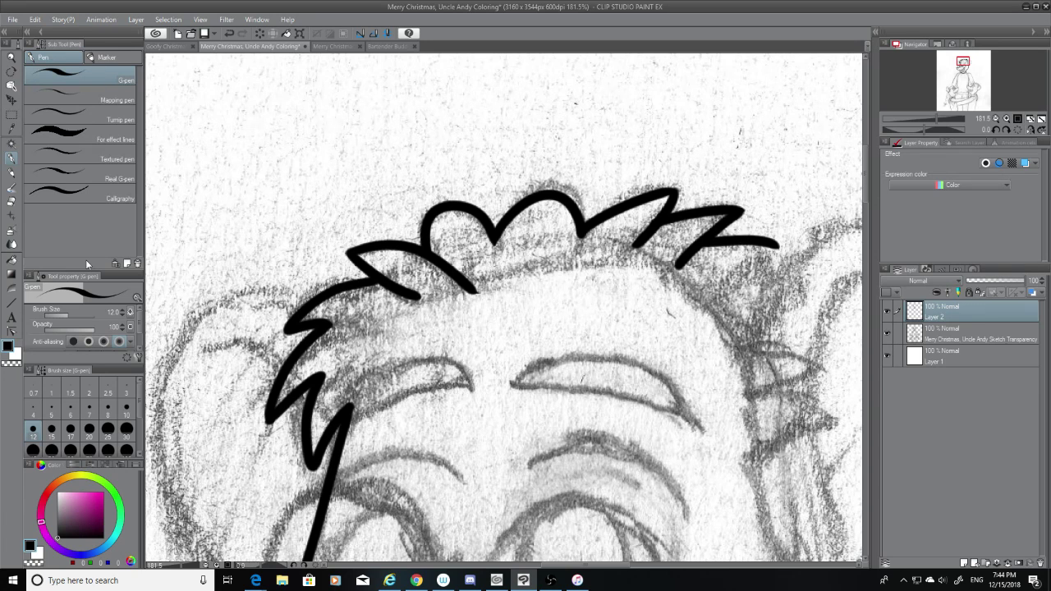
pyautogui.moveTo(772, 256)
pyautogui.mouseDown()
pyautogui.moveTo(711, 304)
pyautogui.moveTo(795, 292)
pyautogui.moveTo(731, 367)
pyautogui.mouseUp()
pyautogui.hotkey('ctrl', 'z')
pyautogui.moveTo(801, 293)
pyautogui.mouseDown()
pyautogui.moveTo(746, 348)
pyautogui.moveTo(829, 385)
pyautogui.moveTo(747, 347)
pyautogui.moveTo(839, 379)
pyautogui.mouseUp()
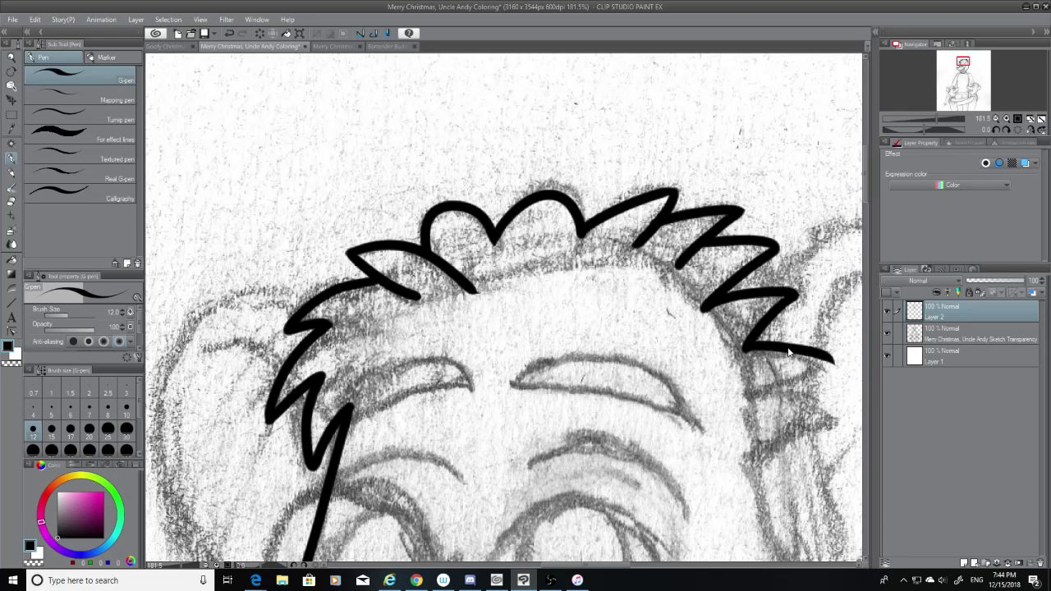
# Redraw the upper edge of the next side lock and ink the last two spikes down to the end of the hairline
pyautogui.hotkey('ctrl', 'z')
pyautogui.moveTo(744, 348); pyautogui.dragTo(841, 385)
pyautogui.hotkey('ctrl', 'z')
pyautogui.moveTo(744, 349); pyautogui.dragTo(834, 364)
pyautogui.hotkey('ctrl', 'z')
pyautogui.moveTo(746, 349); pyautogui.dragTo(825, 371)
pyautogui.hotkey('ctrl', 'z')
pyautogui.moveTo(745, 349); pyautogui.dragTo(818, 368)
pyautogui.hotkey('ctrl', 'z')
pyautogui.moveTo(746, 349); pyautogui.dragTo(818, 370)
pyautogui.hotkey('ctrl', 'z')
pyautogui.moveTo(744, 348)
pyautogui.mouseDown()
pyautogui.moveTo(819, 378)
pyautogui.moveTo(821, 366)
pyautogui.moveTo(755, 390)
pyautogui.moveTo(792, 378)
pyautogui.moveTo(803, 386)
pyautogui.moveTo(756, 397)
pyautogui.moveTo(795, 396)
pyautogui.moveTo(841, 421)
pyautogui.moveTo(776, 460)
pyautogui.mouseUp()
pyautogui.hotkey('ctrl', 'z')
pyautogui.moveTo(831, 417); pyautogui.dragTo(745, 464)
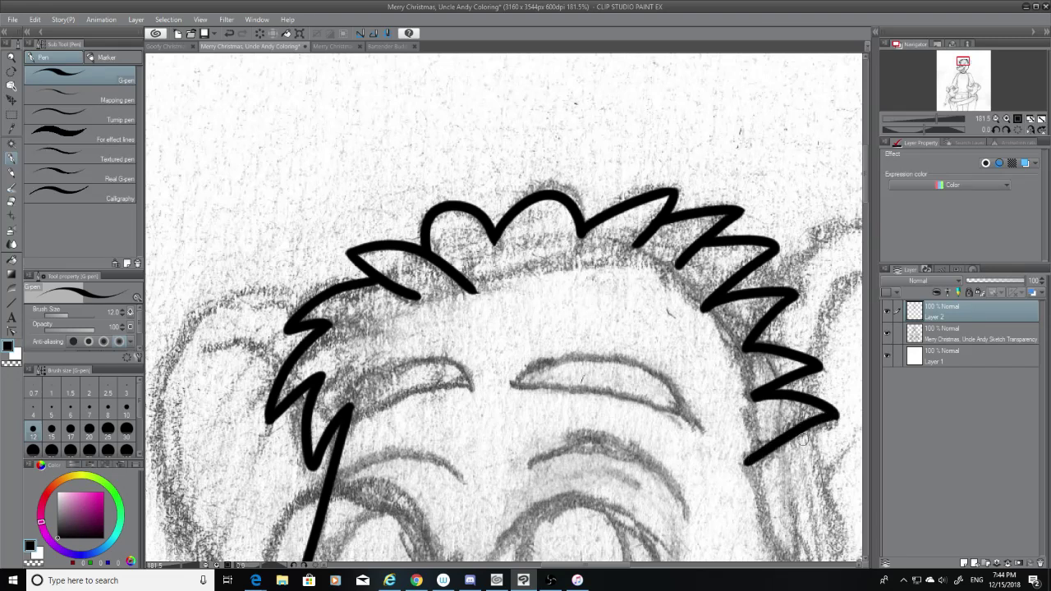
# Trim the last spike's lower end with the Hard eraser, and ink the face edge from there to the inked cheek line with the G-pen
pyautogui.scroll(-5, 504, 308)
pyautogui.scroll(3, 504, 309)
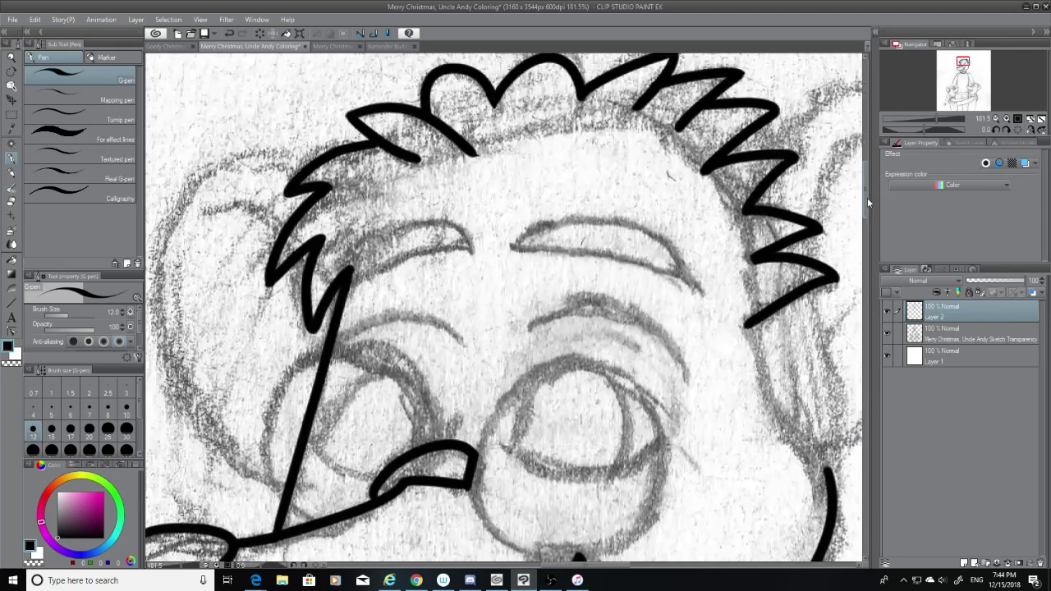
pyautogui.click(10, 202)
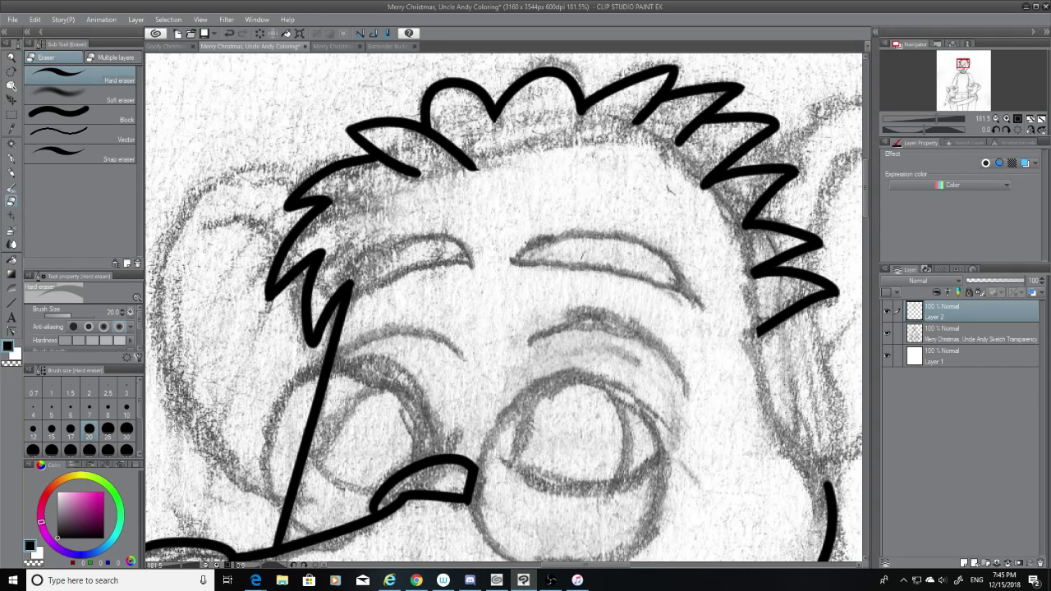
pyautogui.click(11, 156)
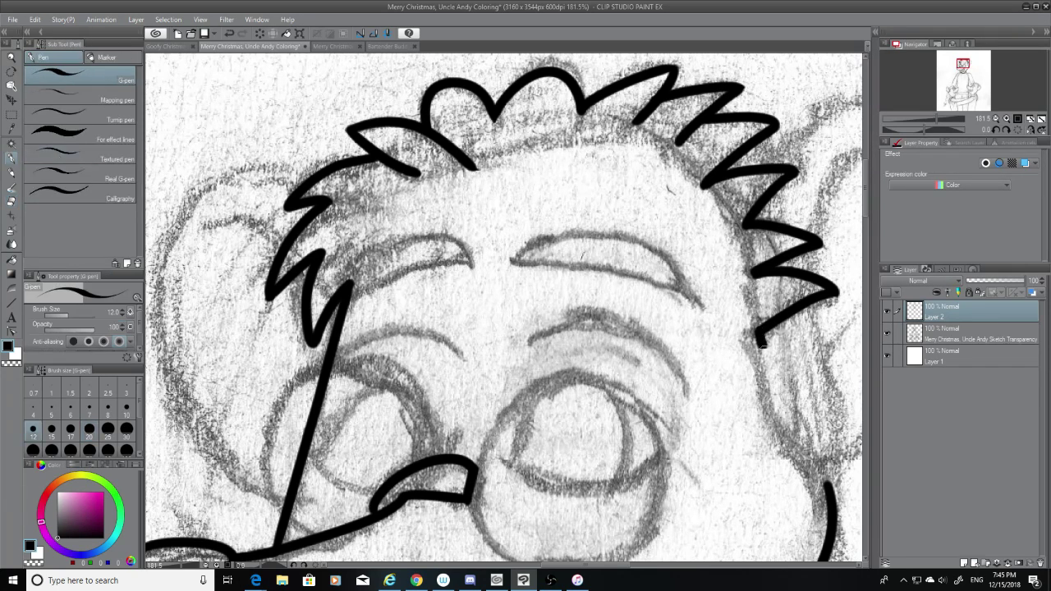
pyautogui.moveTo(757, 330); pyautogui.dragTo(828, 470)
pyautogui.hotkey('ctrl', 'z')
pyautogui.moveTo(760, 331)
pyautogui.mouseDown()
pyautogui.moveTo(797, 451)
pyautogui.moveTo(823, 469)
pyautogui.moveTo(815, 463)
pyautogui.moveTo(831, 509)
pyautogui.mouseUp()
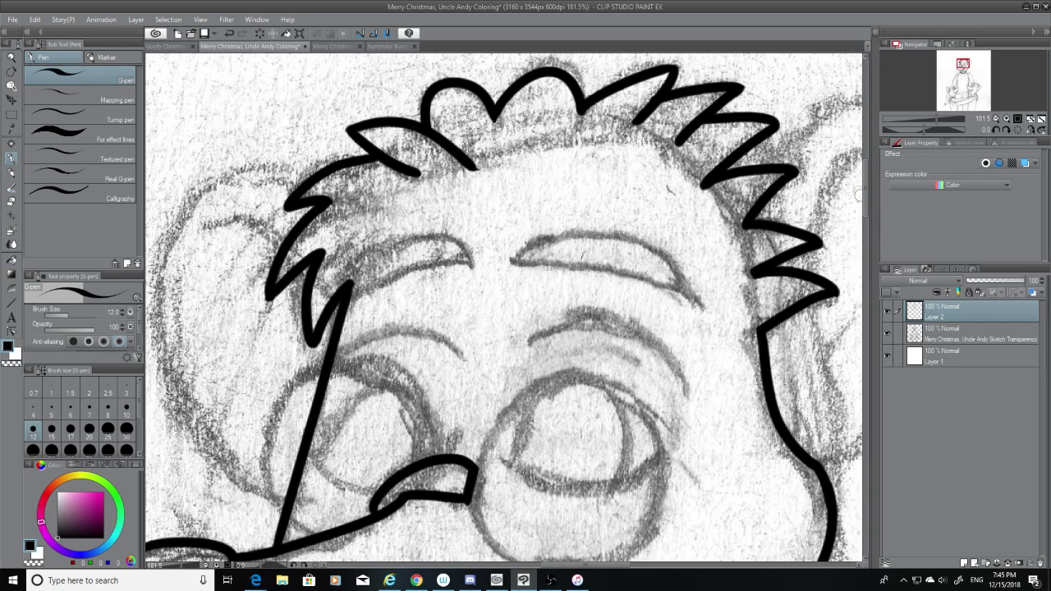
# Ink the shoulder line curving out from the end of the collar, and trim its tapered tip with the Hard eraser
pyautogui.moveTo(864, 200); pyautogui.dragTo(867, 264)
pyautogui.moveTo(558, 566); pyautogui.dragTo(629, 565)
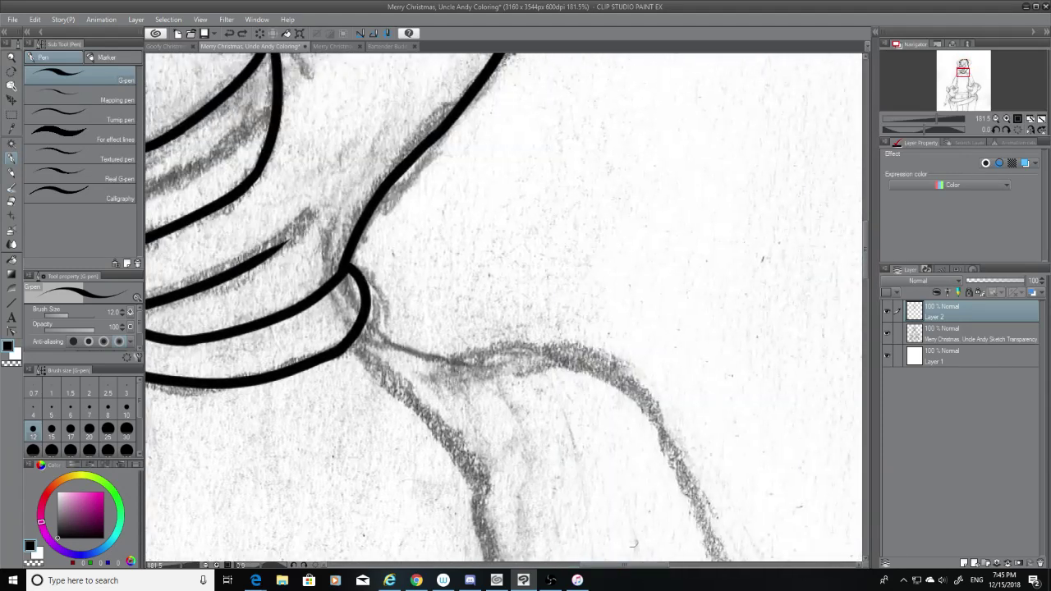
pyautogui.moveTo(366, 326); pyautogui.dragTo(536, 347)
pyautogui.hotkey('ctrl', 'z')
pyautogui.moveTo(368, 320); pyautogui.dragTo(526, 349)
pyautogui.hotkey('ctrl', 'z')
pyautogui.moveTo(368, 319)
pyautogui.mouseDown()
pyautogui.moveTo(389, 339)
pyautogui.moveTo(579, 361)
pyautogui.mouseUp()
pyautogui.hotkey('ctrl', 'z')
pyautogui.moveTo(365, 314)
pyautogui.mouseDown()
pyautogui.moveTo(383, 328)
pyautogui.moveTo(637, 396)
pyautogui.mouseUp()
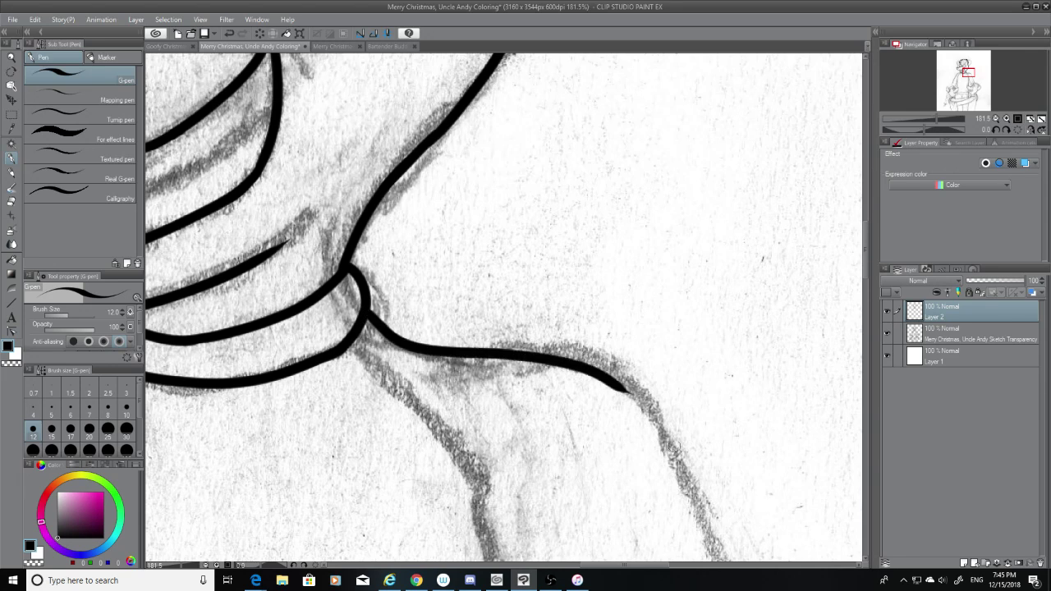
pyautogui.hotkey('ctrl', 'z')
pyautogui.moveTo(367, 316)
pyautogui.mouseDown()
pyautogui.moveTo(408, 345)
pyautogui.moveTo(681, 420)
pyautogui.mouseUp()
pyautogui.hotkey('ctrl', 'z')
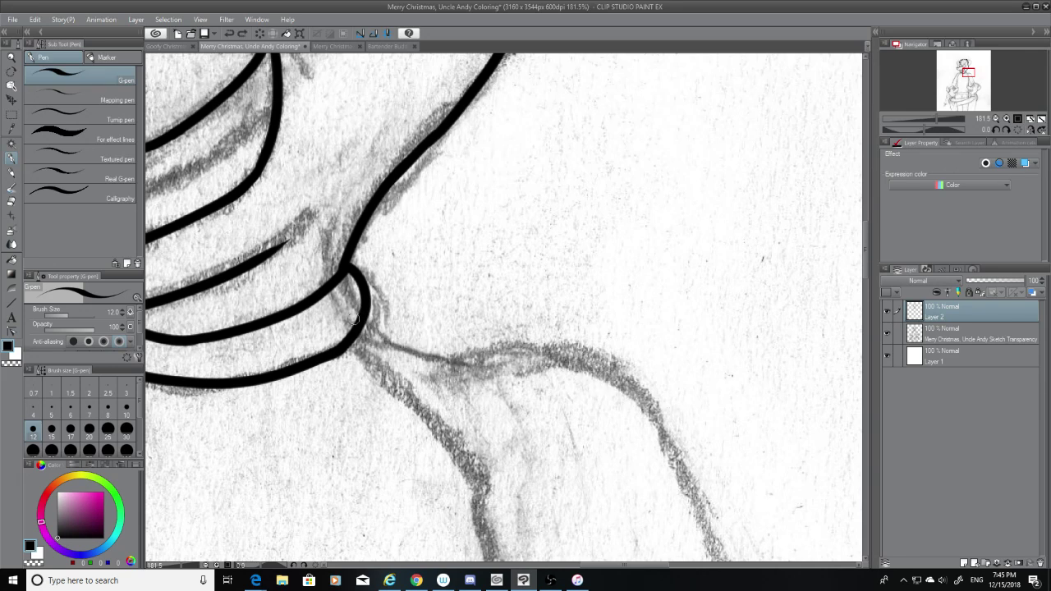
pyautogui.moveTo(363, 317); pyautogui.dragTo(698, 450)
pyautogui.hotkey('ctrl', 'z')
pyautogui.moveTo(355, 309)
pyautogui.mouseDown()
pyautogui.moveTo(542, 353)
pyautogui.moveTo(667, 407)
pyautogui.mouseUp()
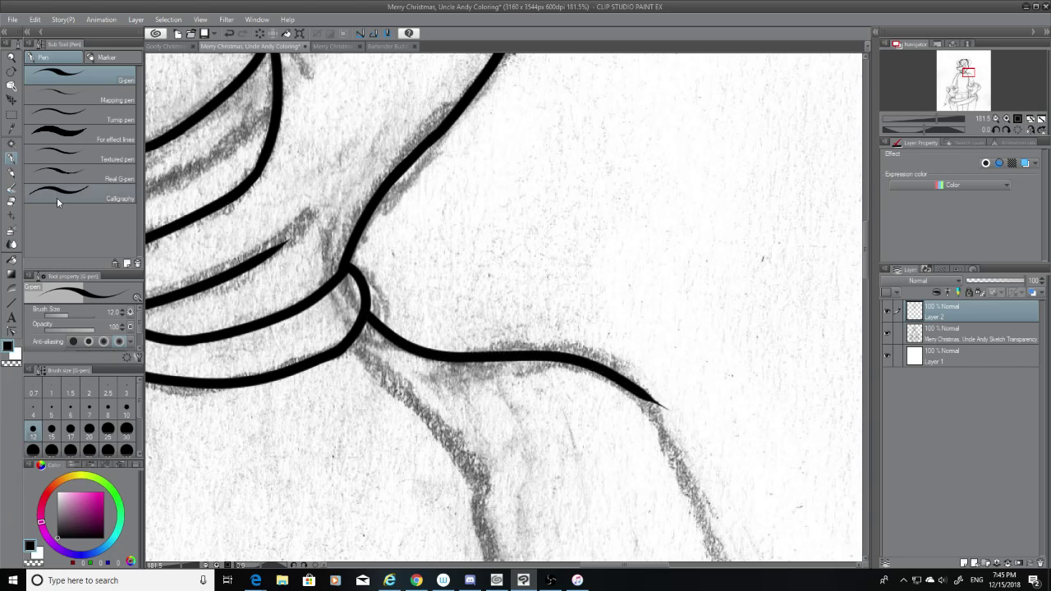
pyautogui.click(18, 204)
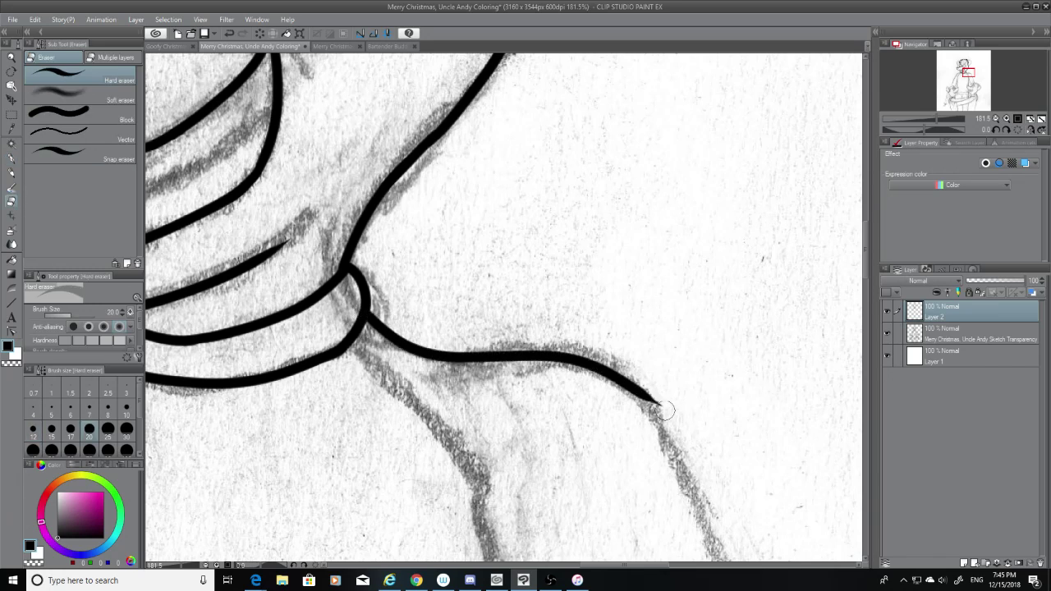
pyautogui.moveTo(664, 411); pyautogui.dragTo(662, 388)
# Ink the outer arm line with the G-pen, running from the end of the shoulder line down along the sketched sleeve
pyautogui.moveTo(865, 248); pyautogui.dragTo(865, 277)
pyautogui.click(12, 159)
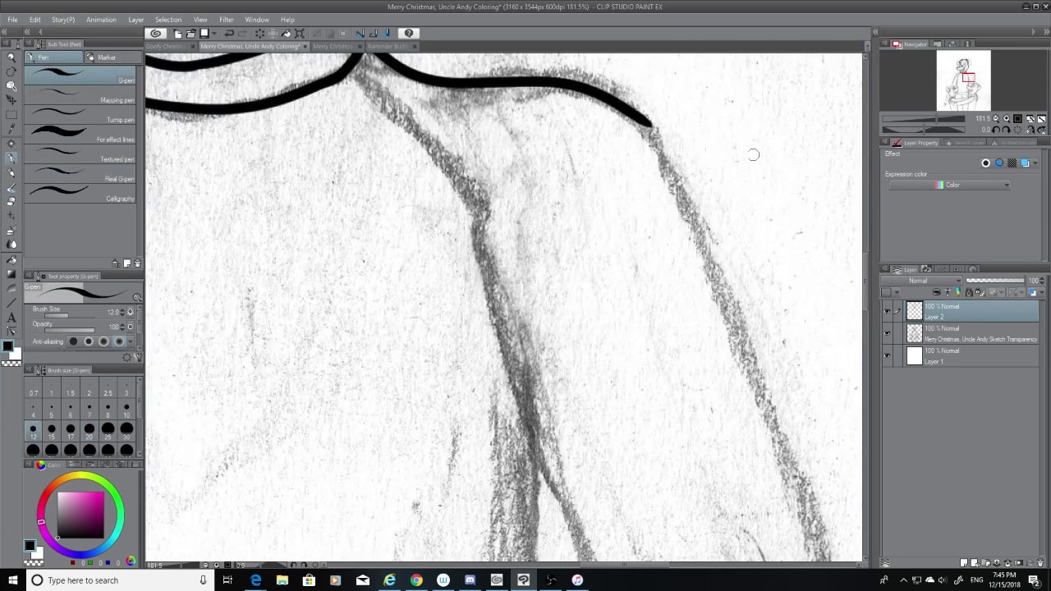
pyautogui.moveTo(649, 122); pyautogui.dragTo(817, 511)
pyautogui.hotkey('ctrl', 'z')
pyautogui.moveTo(648, 121)
pyautogui.mouseDown()
pyautogui.moveTo(697, 212)
pyautogui.moveTo(817, 562)
pyautogui.mouseUp()
pyautogui.hotkey('ctrl', 'z')
pyautogui.moveTo(647, 122); pyautogui.dragTo(838, 562)
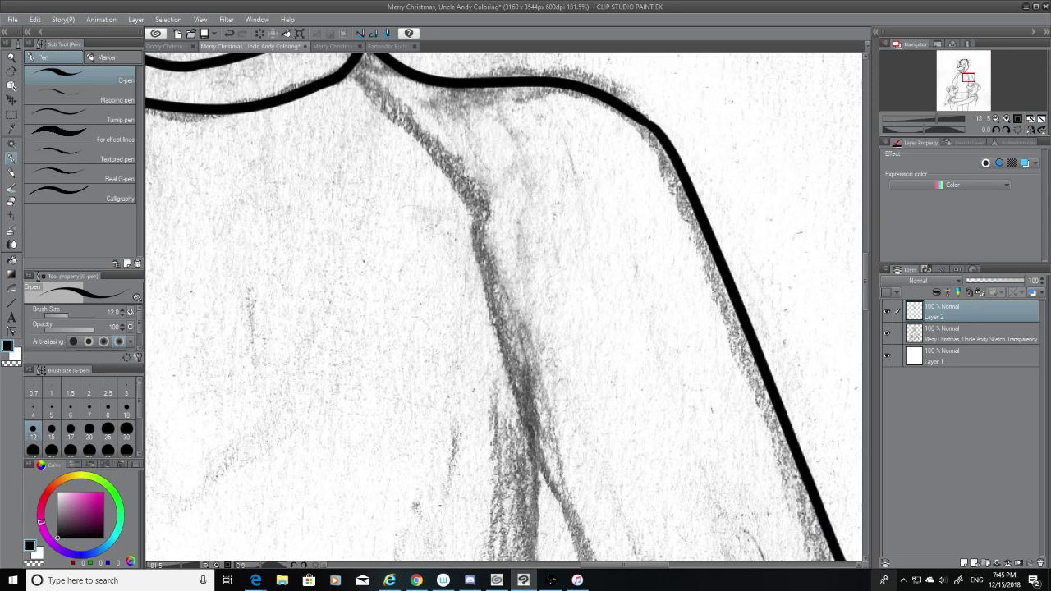
pyautogui.hotkey('ctrl', 'z')
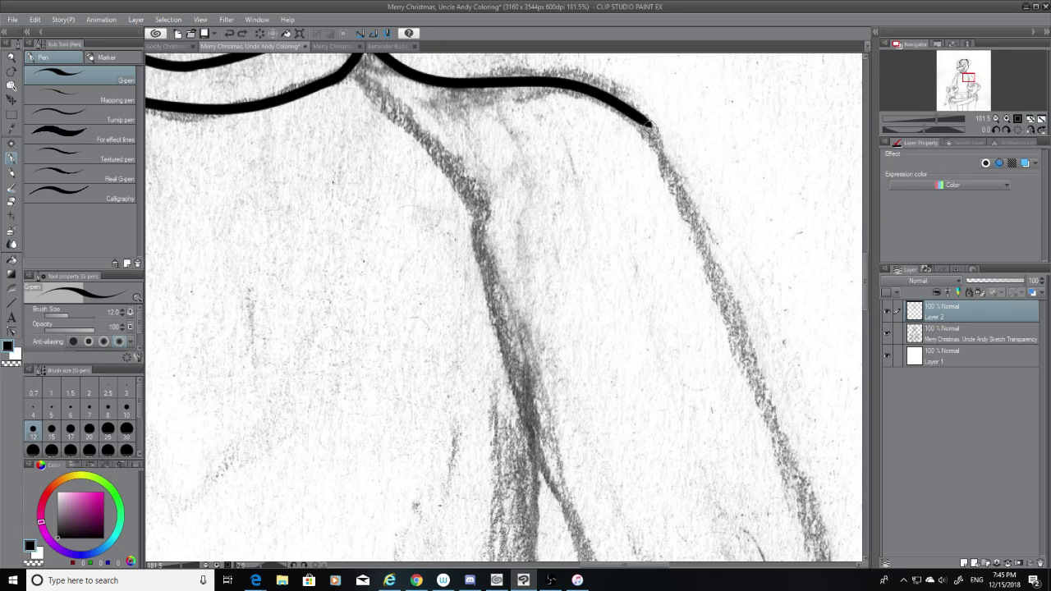
pyautogui.moveTo(650, 125); pyautogui.dragTo(838, 562)
pyautogui.hotkey('ctrl', 'z')
pyautogui.moveTo(647, 124); pyautogui.dragTo(821, 562)
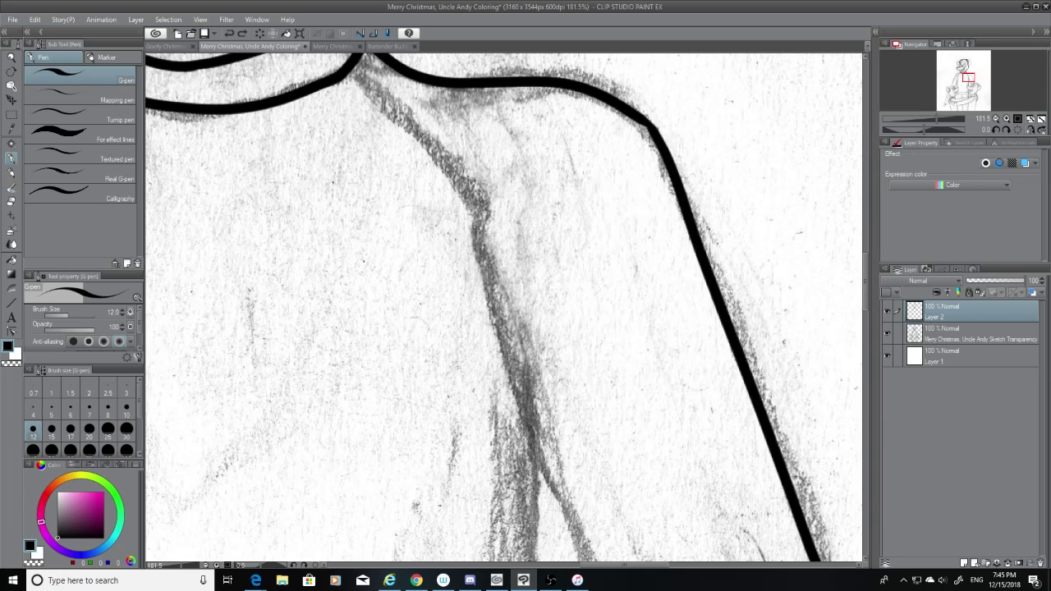
pyautogui.hotkey('ctrl', 'z')
pyautogui.moveTo(646, 121); pyautogui.dragTo(827, 562)
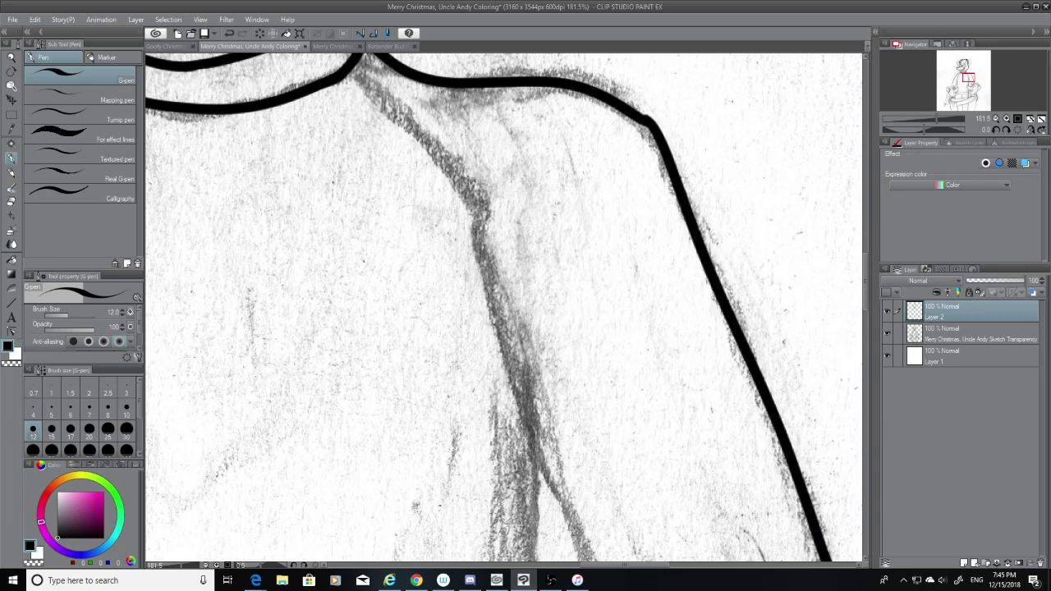
pyautogui.hotkey('ctrl', 'z')
pyautogui.moveTo(647, 123); pyautogui.dragTo(813, 562)
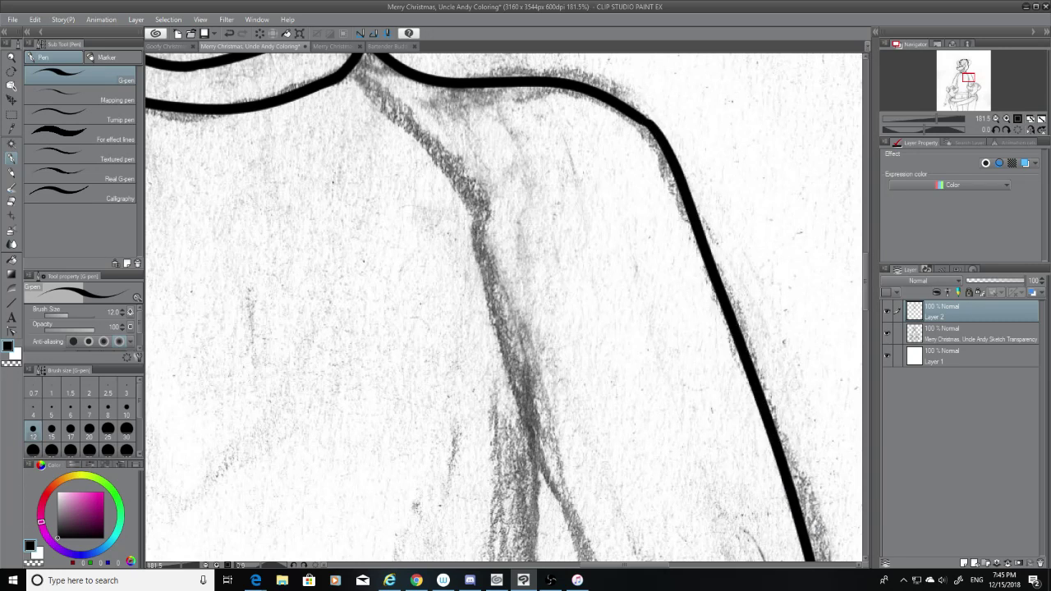
pyautogui.hotkey('ctrl', 'z')
pyautogui.moveTo(649, 120); pyautogui.dragTo(830, 562)
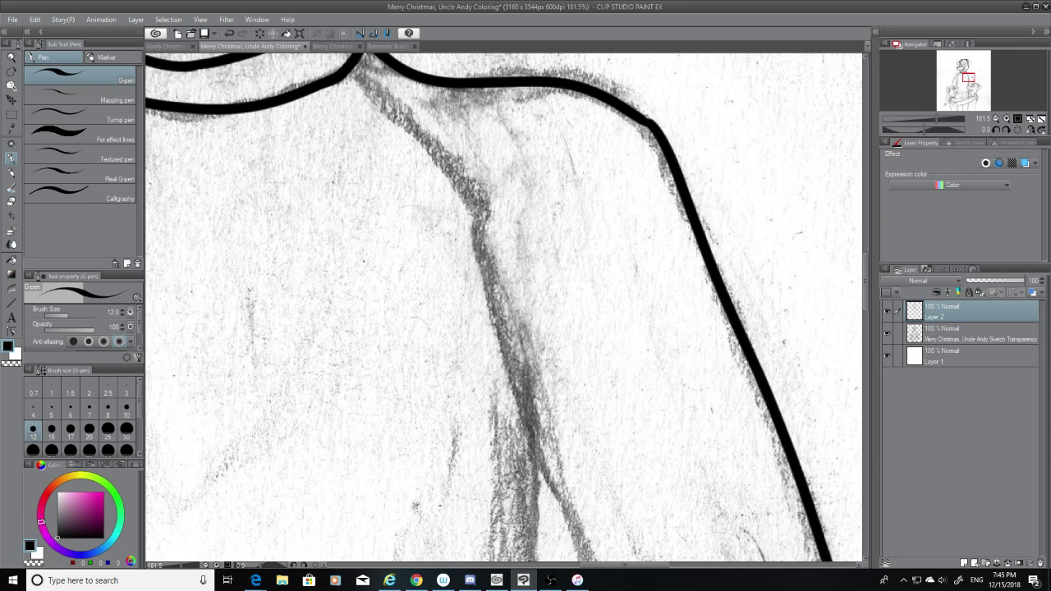
pyautogui.moveTo(651, 124); pyautogui.dragTo(655, 136)
pyautogui.hotkey('ctrl', 'z')
pyautogui.hotkey('ctrl', 'z')
# Extend the outer arm line down until it meets the smaller character's hair
pyautogui.scroll(-5, 867, 266)
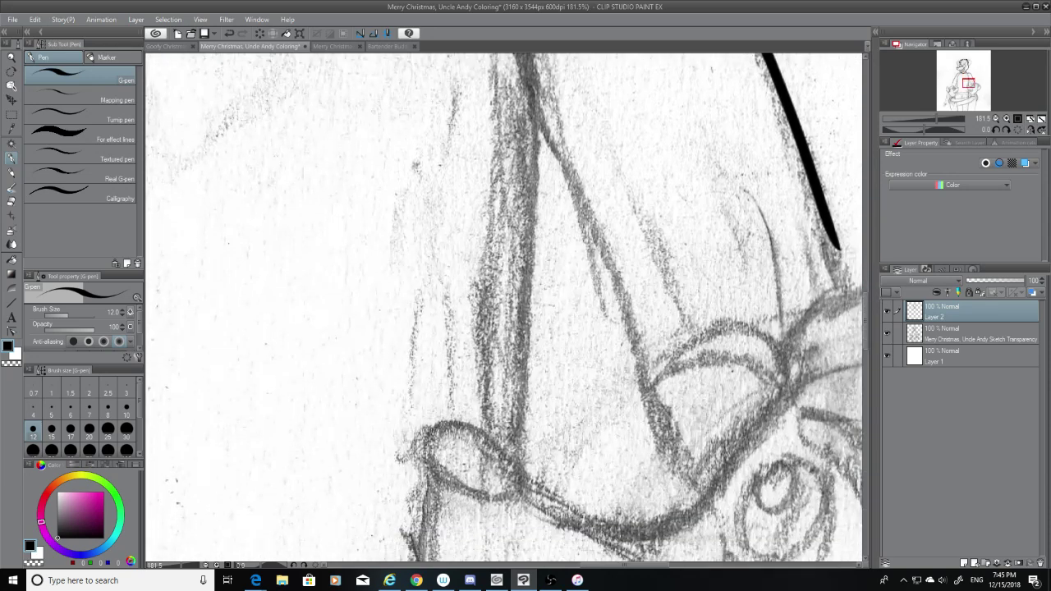
pyautogui.moveTo(599, 565); pyautogui.dragTo(630, 566)
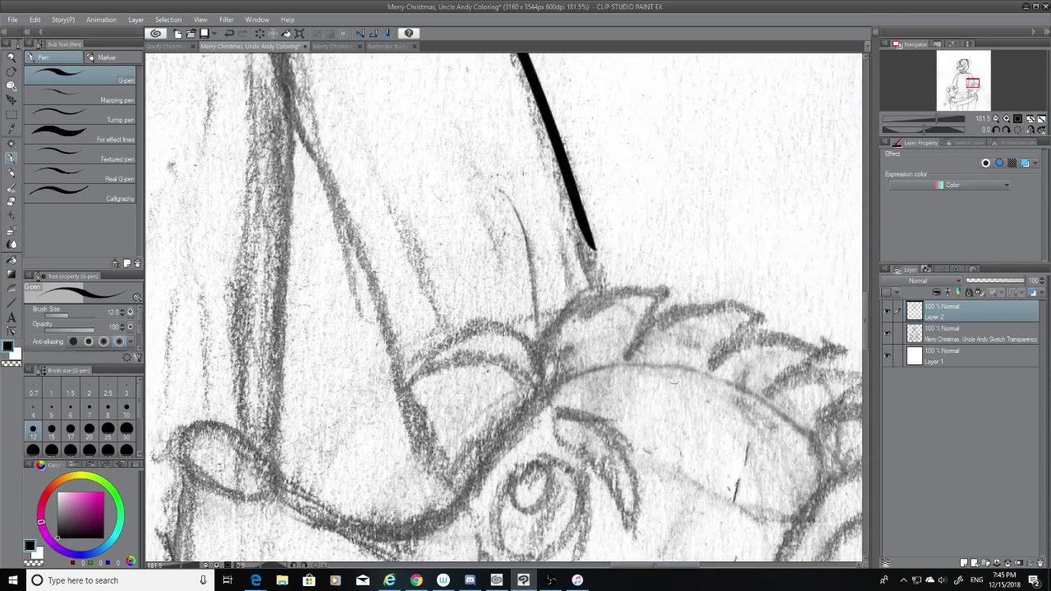
pyautogui.moveTo(586, 229); pyautogui.dragTo(603, 285)
pyautogui.hotkey('ctrl', 'z')
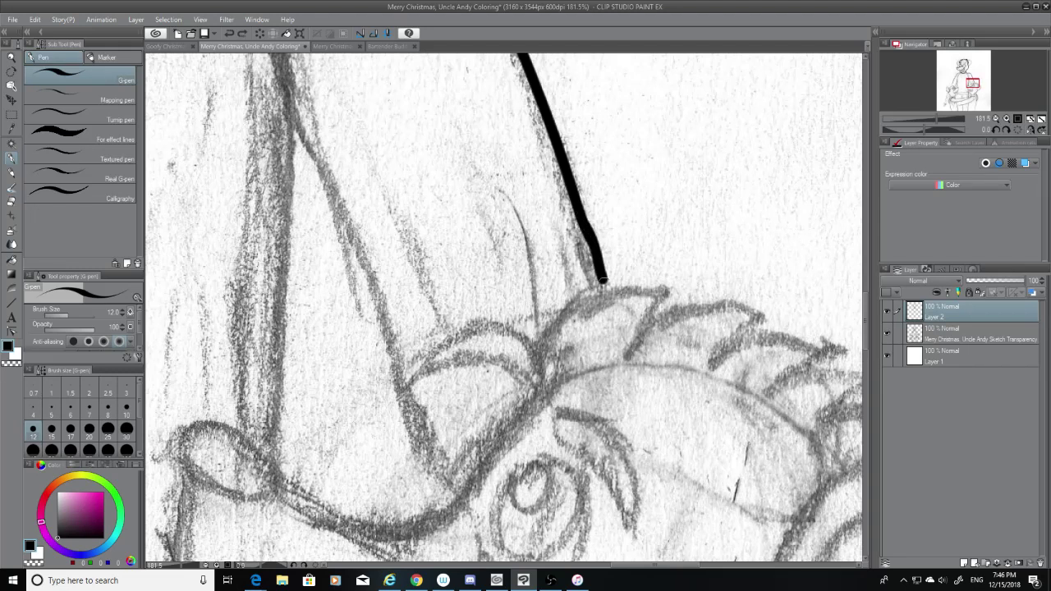
pyautogui.hotkey('ctrl', 'z')
pyautogui.moveTo(587, 230); pyautogui.dragTo(603, 285)
pyautogui.hotkey('ctrl', 'z')
pyautogui.moveTo(587, 230); pyautogui.dragTo(604, 283)
pyautogui.moveTo(865, 314)
pyautogui.mouseDown()
pyautogui.moveTo(865, 284)
pyautogui.moveTo(865, 344)
pyautogui.moveTo(865, 322)
pyautogui.mouseUp()
pyautogui.hotkey('ctrl', 'z')
pyautogui.moveTo(590, 234); pyautogui.dragTo(605, 284)
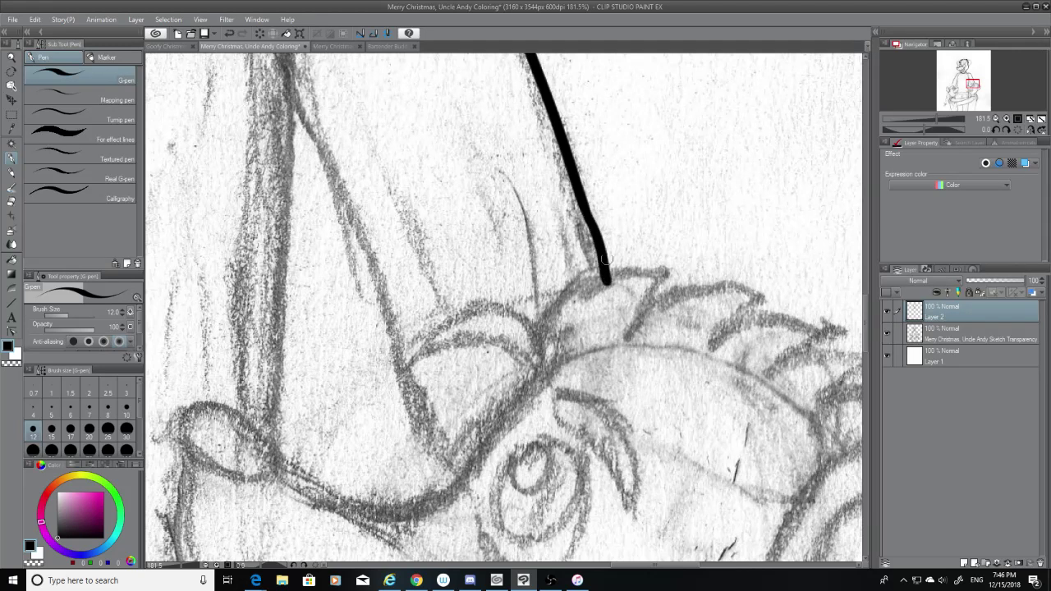
pyautogui.hotkey('ctrl', 'z')
pyautogui.moveTo(590, 233); pyautogui.dragTo(605, 272)
pyautogui.hotkey('ctrl', 'z')
pyautogui.moveTo(580, 205); pyautogui.dragTo(604, 271)
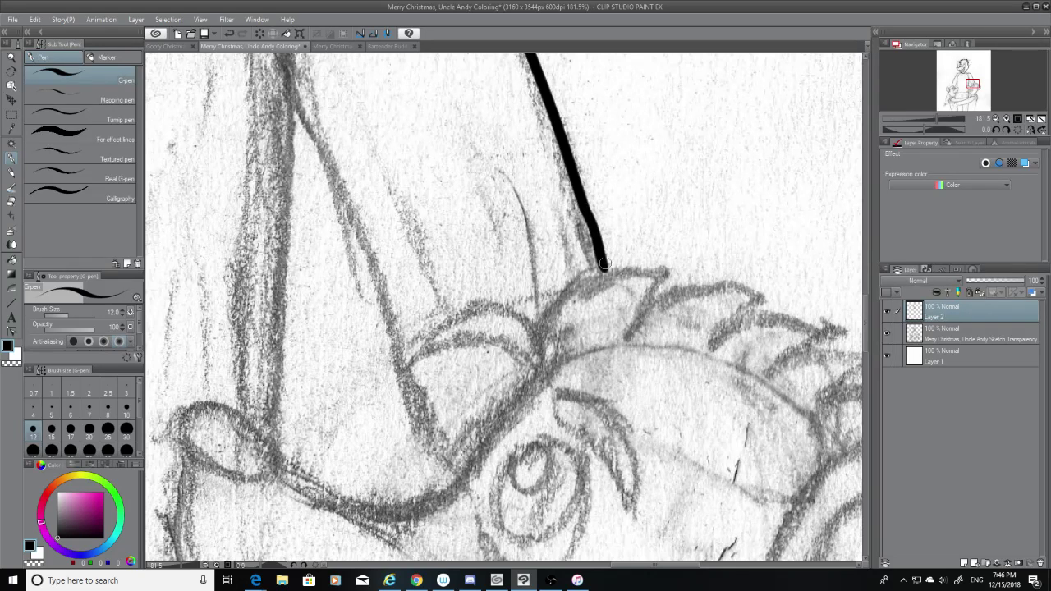
# Ink the upper edge of the smaller character's first hair lock below the arm line, tidy its tip with the Hard eraser, and return to the G-pen
pyautogui.moveTo(545, 314); pyautogui.dragTo(641, 271)
pyautogui.hotkey('ctrl', 'z')
pyautogui.moveTo(545, 313); pyautogui.dragTo(664, 274)
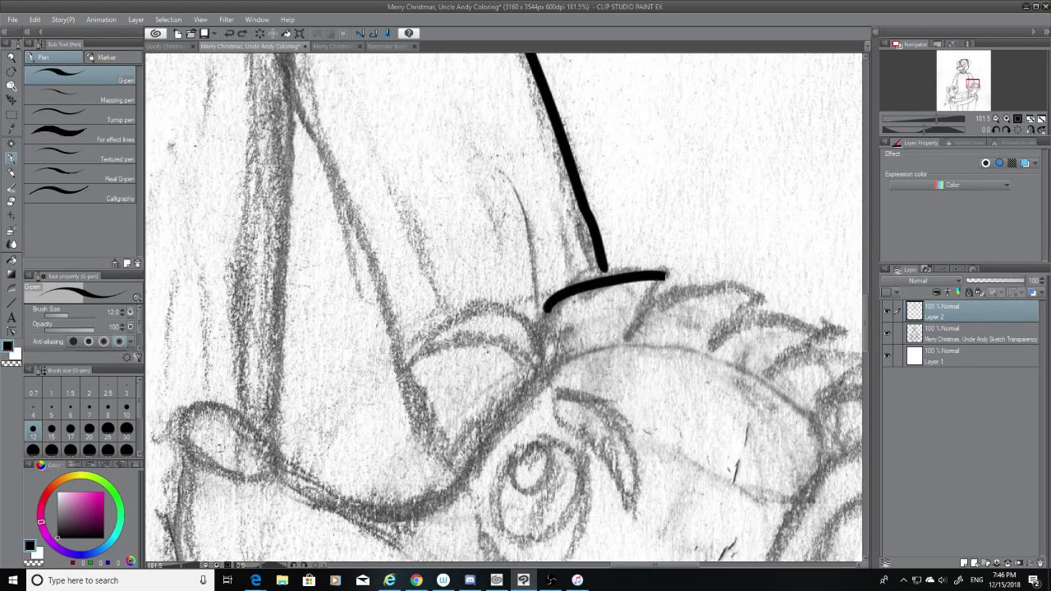
pyautogui.hotkey('ctrl', 'z')
pyautogui.moveTo(540, 322); pyautogui.dragTo(652, 271)
pyautogui.hotkey('ctrl', 'z')
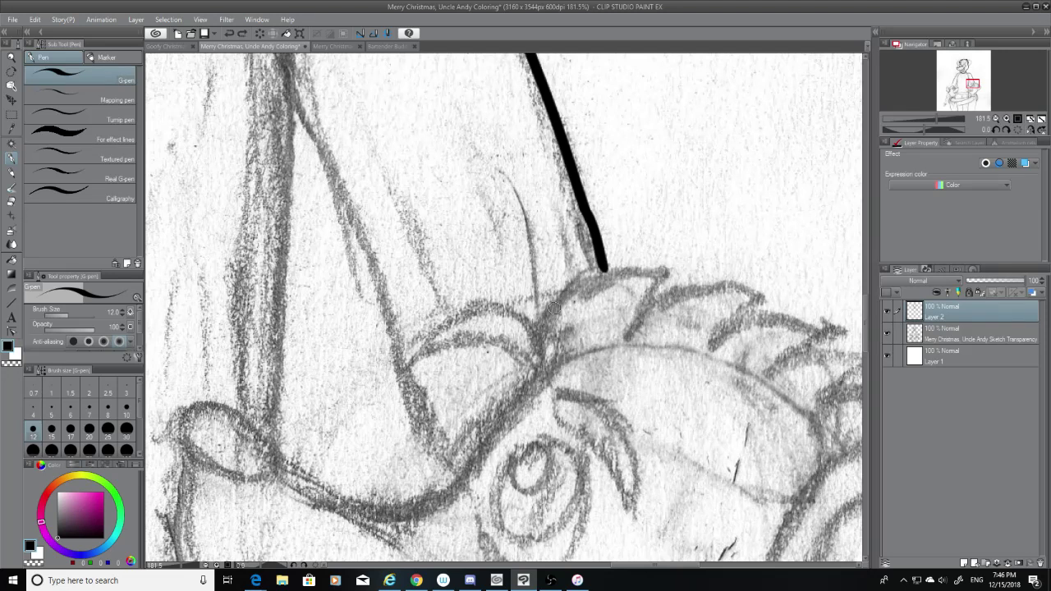
pyautogui.moveTo(541, 320); pyautogui.dragTo(652, 272)
pyautogui.hotkey('ctrl', 'z')
pyautogui.moveTo(540, 321); pyautogui.dragTo(670, 265)
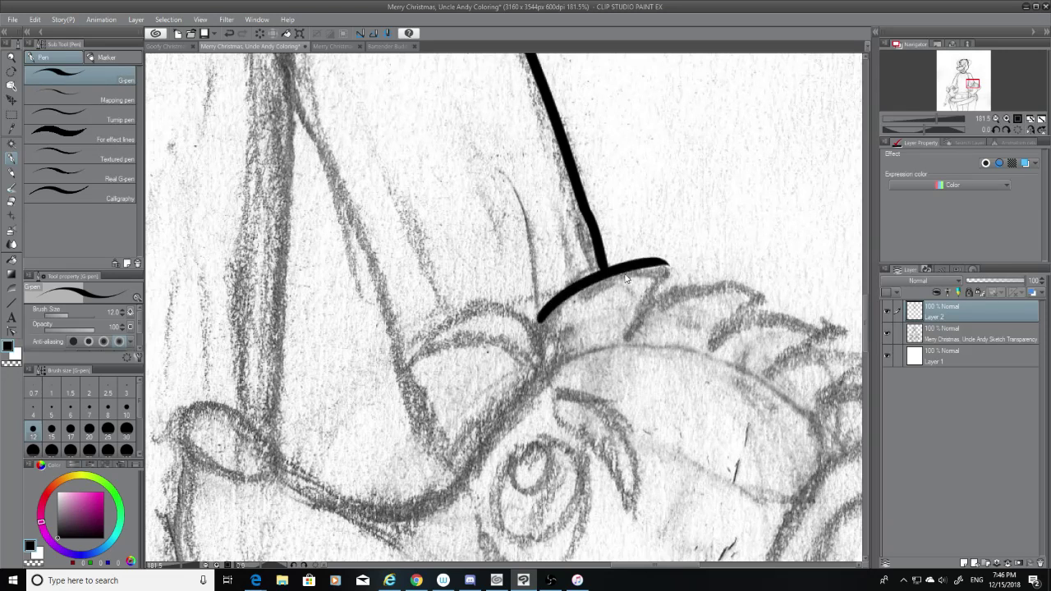
pyautogui.hotkey('ctrl', 'z')
pyautogui.moveTo(555, 304); pyautogui.dragTo(675, 278)
pyautogui.click(11, 201)
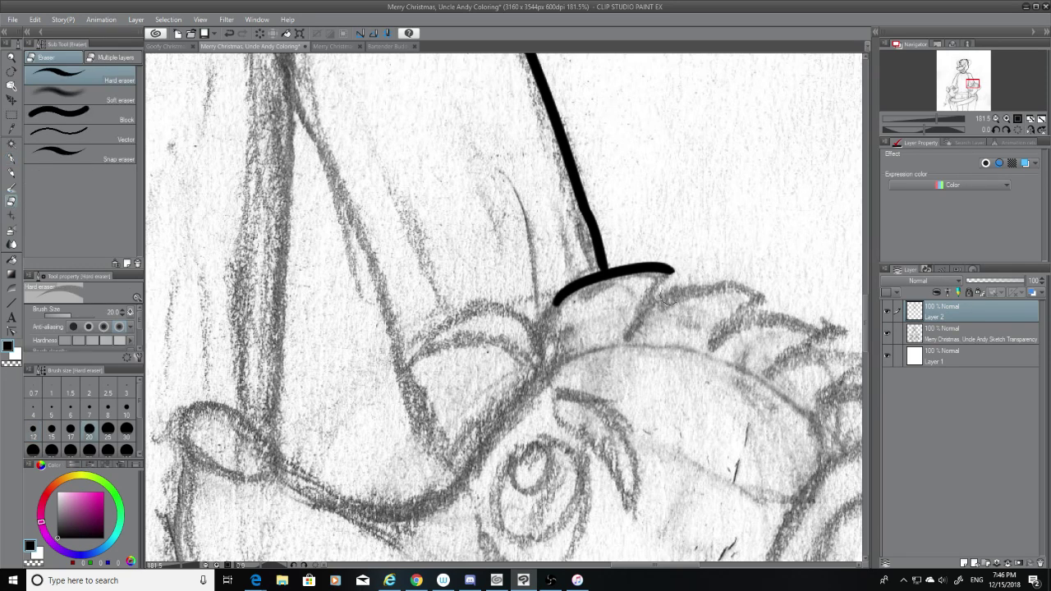
pyautogui.click(11, 158)
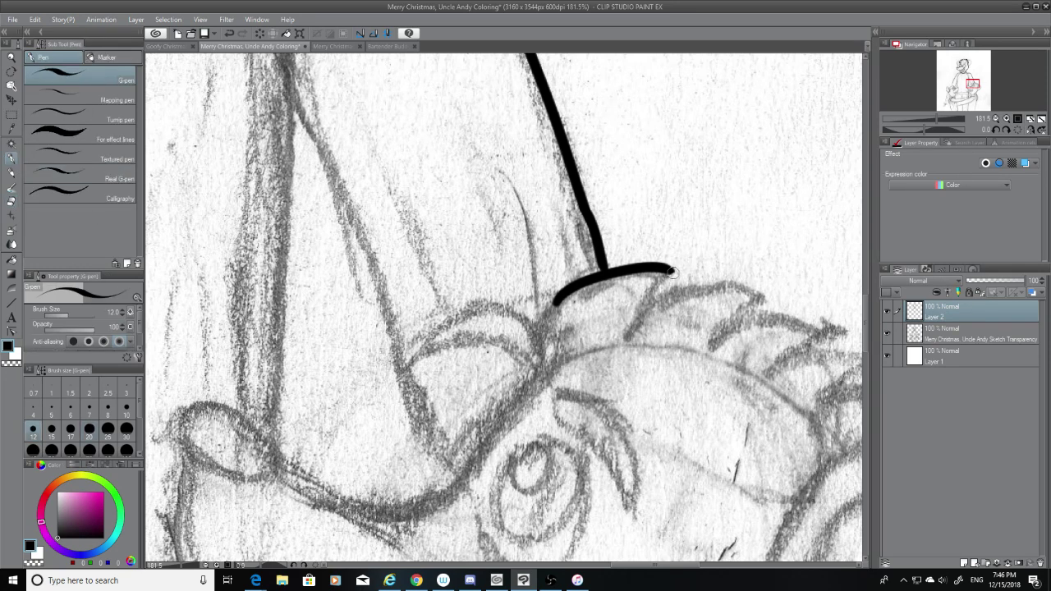
# Ink the underside of the smaller character's first hair lock and the upper edge of the neighbouring lock
pyautogui.moveTo(672, 270); pyautogui.dragTo(649, 316)
pyautogui.hotkey('ctrl', 'z')
pyautogui.moveTo(672, 270); pyautogui.dragTo(642, 329)
pyautogui.hotkey('ctrl', 'z')
pyautogui.hotkey('ctrl', 'z')
pyautogui.moveTo(675, 275)
pyautogui.mouseDown()
pyautogui.moveTo(629, 338)
pyautogui.moveTo(638, 315)
pyautogui.mouseUp()
pyautogui.hotkey('ctrl', 'z')
pyautogui.moveTo(676, 267); pyautogui.dragTo(636, 328)
pyautogui.hotkey('ctrl', 'z')
pyautogui.moveTo(671, 270)
pyautogui.mouseDown()
pyautogui.moveTo(637, 328)
pyautogui.moveTo(765, 297)
pyautogui.mouseUp()
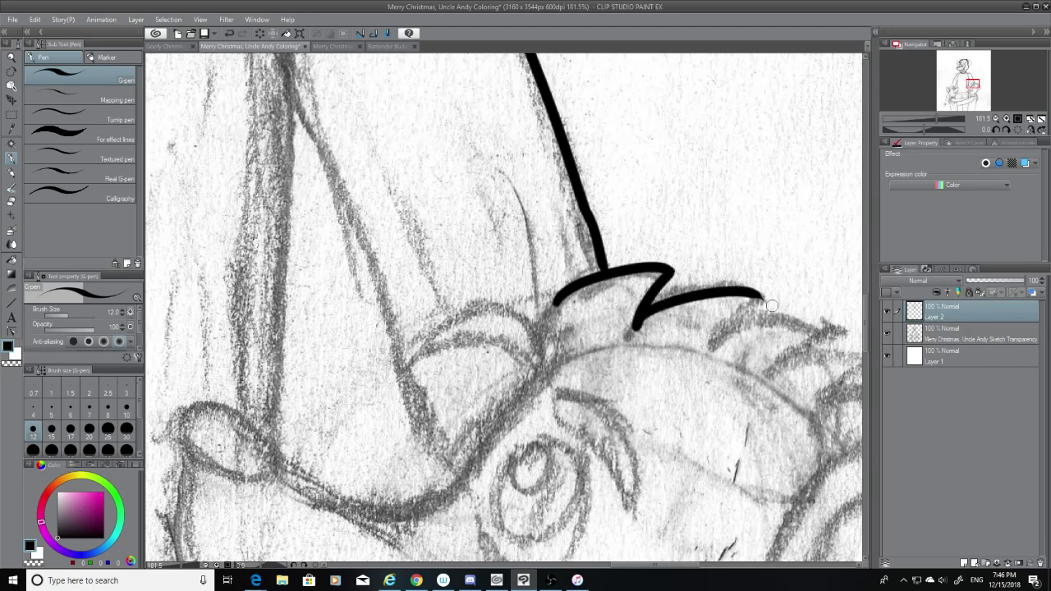
# Tidy the second hair lock's tip with the Hard eraser, then ink its underside and the third lock's upper edge with the G-pen
pyautogui.click(12, 203)
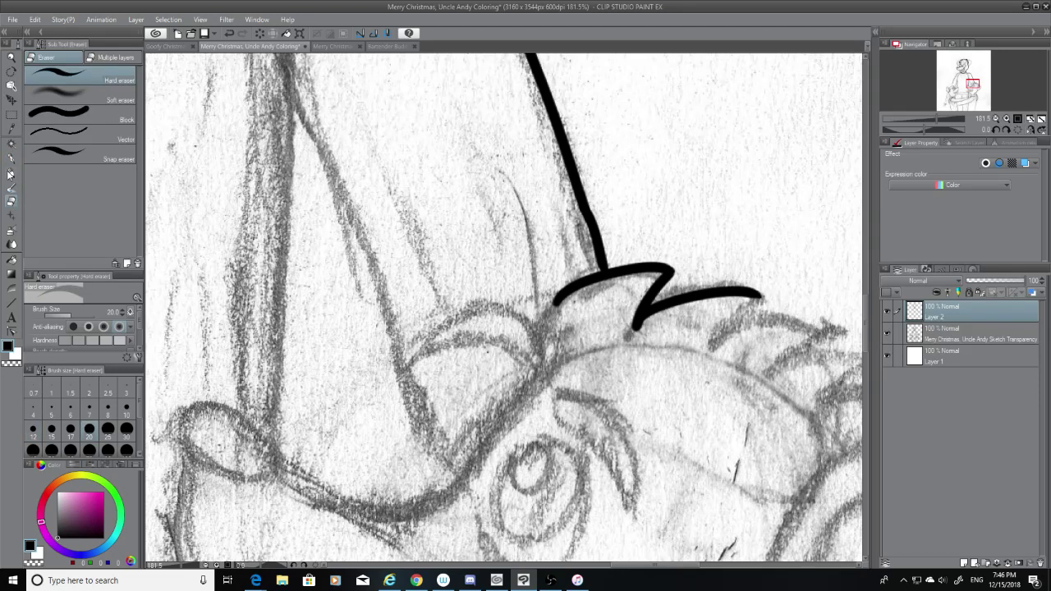
pyautogui.click(11, 158)
pyautogui.moveTo(762, 296); pyautogui.dragTo(700, 347)
pyautogui.hotkey('ctrl', 'z')
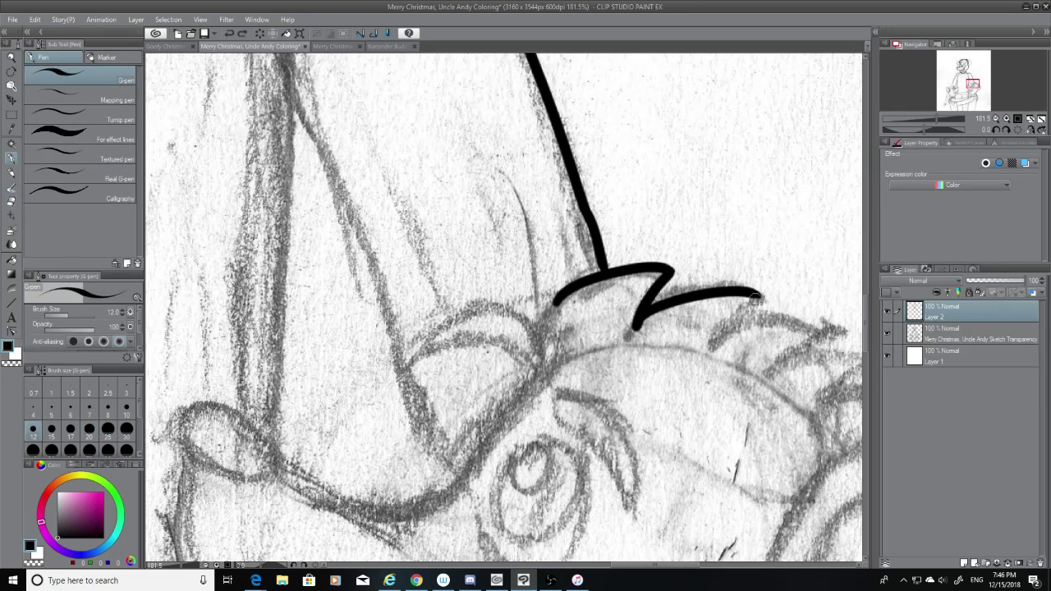
pyautogui.moveTo(763, 296)
pyautogui.mouseDown()
pyautogui.moveTo(713, 340)
pyautogui.moveTo(838, 347)
pyautogui.mouseUp()
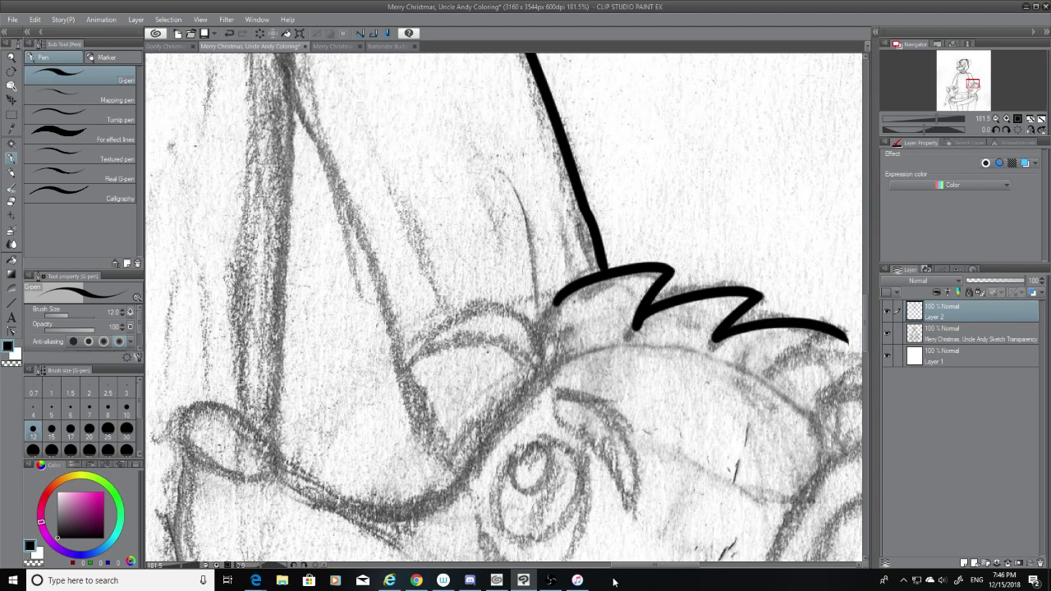
# Trim the third hair lock's tip with the Hard eraser, then ink its underside and the fourth lock's upper edge with the G-pen
pyautogui.moveTo(656, 564); pyautogui.dragTo(692, 564)
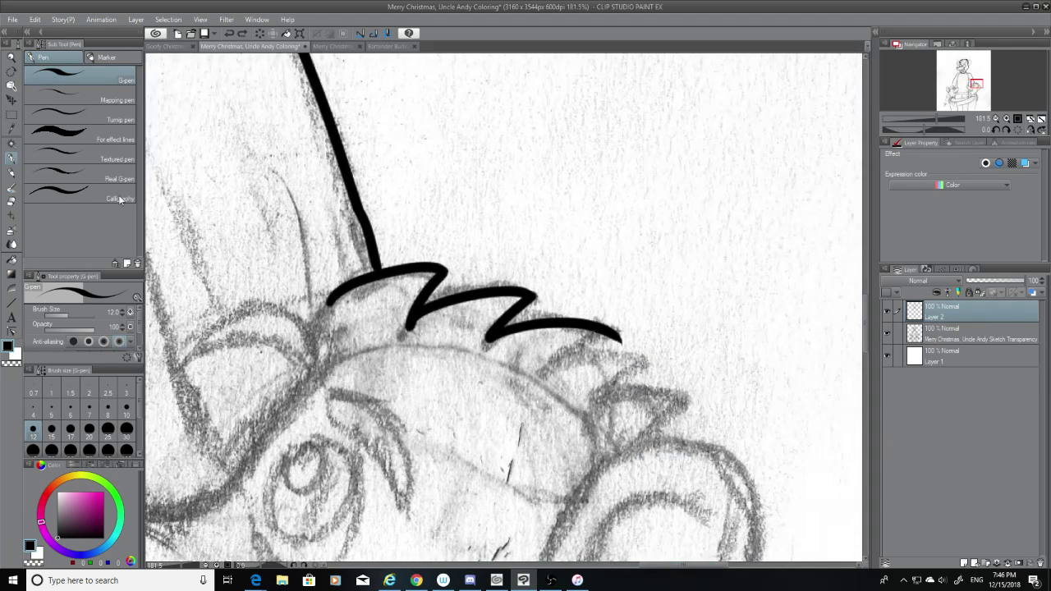
pyautogui.click(11, 201)
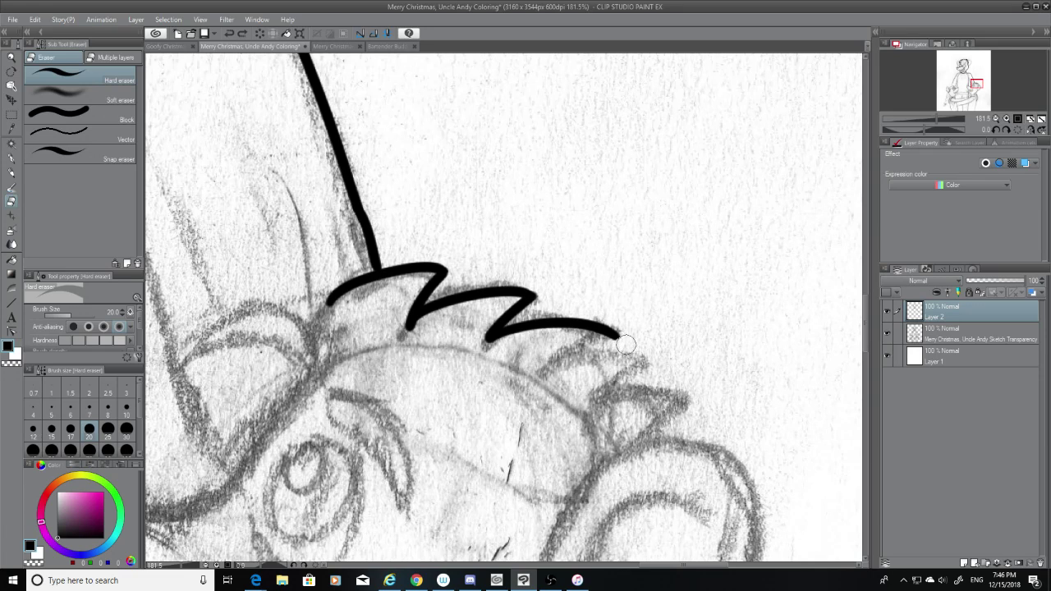
pyautogui.click(11, 158)
pyautogui.moveTo(618, 331); pyautogui.dragTo(539, 363)
pyautogui.hotkey('ctrl', 'z')
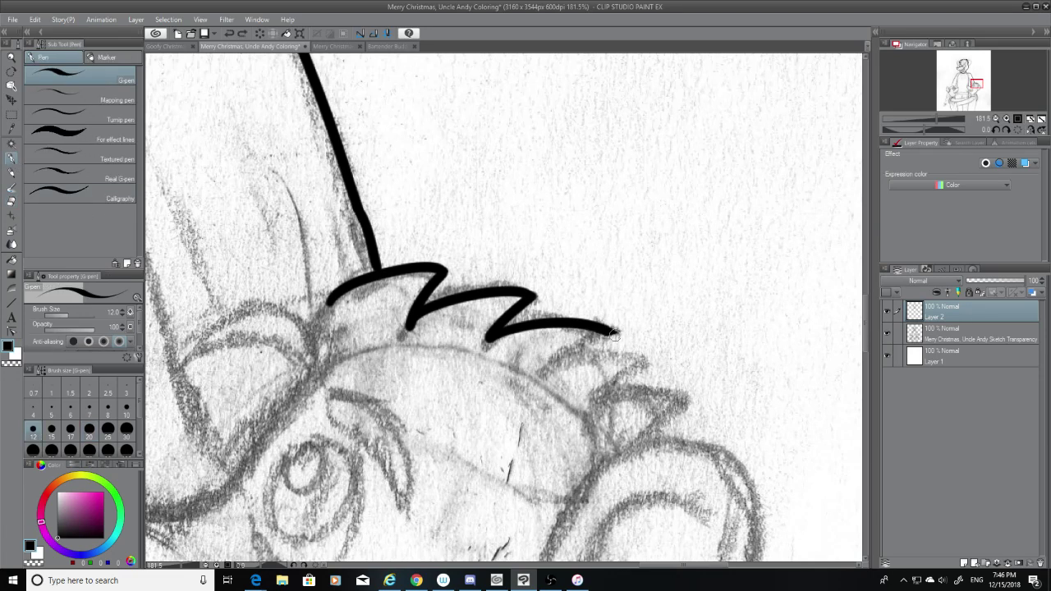
pyautogui.moveTo(620, 332); pyautogui.dragTo(559, 371)
pyautogui.hotkey('ctrl', 'z')
pyautogui.moveTo(618, 332); pyautogui.dragTo(552, 373)
pyautogui.hotkey('ctrl', 'z')
pyautogui.moveTo(620, 328); pyautogui.dragTo(549, 370)
pyautogui.hotkey('ctrl', 'z')
pyautogui.moveTo(617, 332)
pyautogui.mouseDown()
pyautogui.moveTo(556, 365)
pyautogui.moveTo(645, 366)
pyautogui.moveTo(583, 409)
pyautogui.mouseUp()
pyautogui.hotkey('ctrl', 'z')
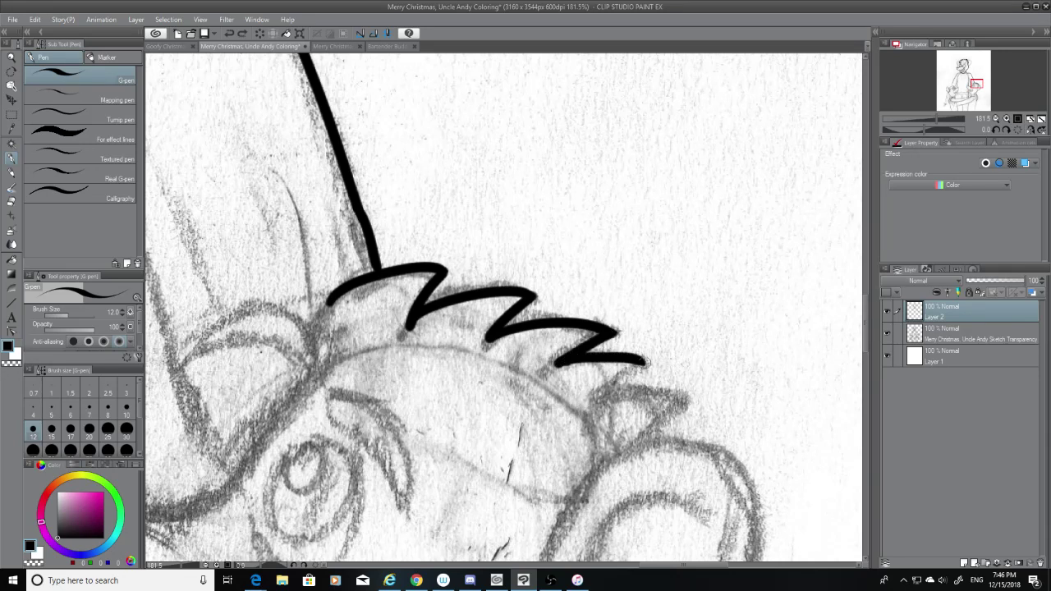
# Ink the underside of the fourth hair lock and the upper edge of the last lock above the ear
pyautogui.moveTo(647, 361)
pyautogui.mouseDown()
pyautogui.moveTo(599, 396)
pyautogui.moveTo(711, 421)
pyautogui.mouseUp()
pyautogui.hotkey('ctrl', 'z')
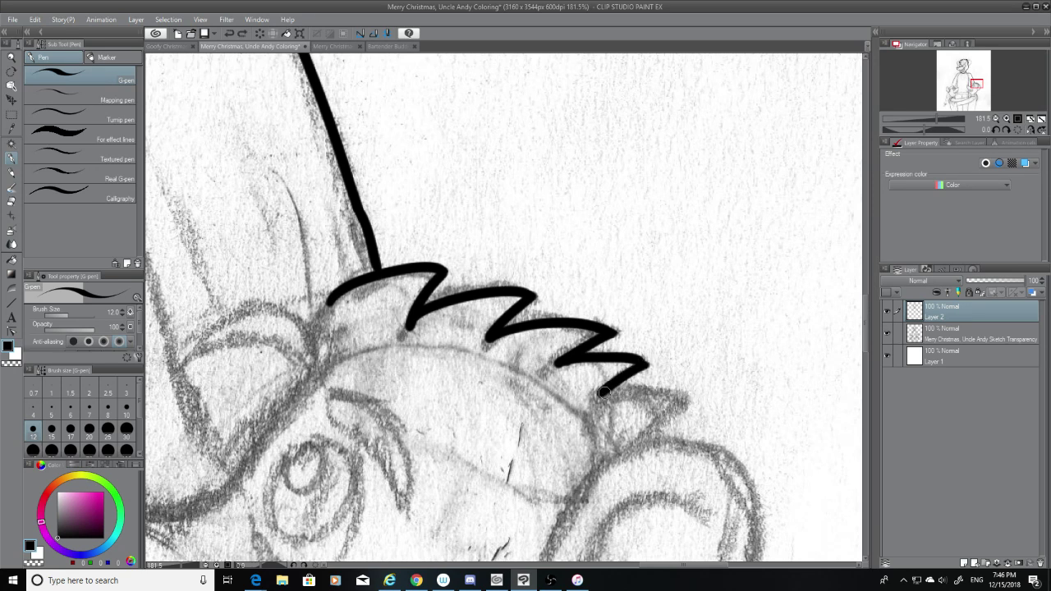
pyautogui.moveTo(602, 391); pyautogui.dragTo(708, 417)
pyautogui.hotkey('ctrl', 'z')
pyautogui.moveTo(609, 398)
pyautogui.mouseDown()
pyautogui.moveTo(690, 399)
pyautogui.moveTo(631, 452)
pyautogui.mouseUp()
pyautogui.hotkey('ctrl', 'z')
# Ink the underside of the last hair lock from its tip down to the top of the ear
pyautogui.moveTo(693, 400); pyautogui.dragTo(642, 444)
pyautogui.hotkey('ctrl', 'z')
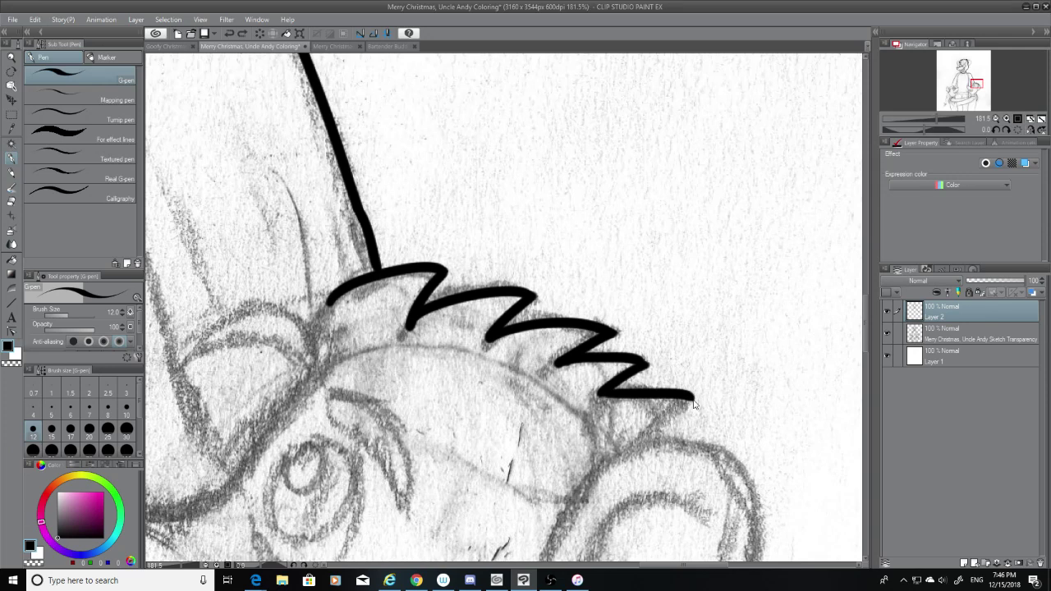
pyautogui.moveTo(694, 400); pyautogui.dragTo(644, 441)
pyautogui.hotkey('ctrl', 'z')
pyautogui.moveTo(694, 400); pyautogui.dragTo(647, 435)
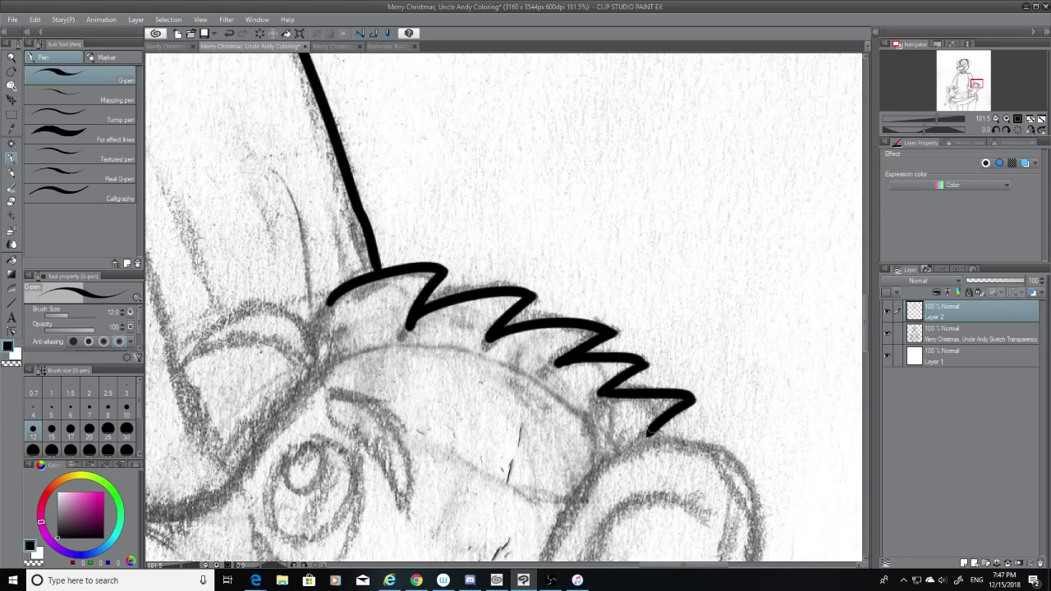
pyautogui.scroll(-2, 854, 312)
pyautogui.hotkey('ctrl', 'z')
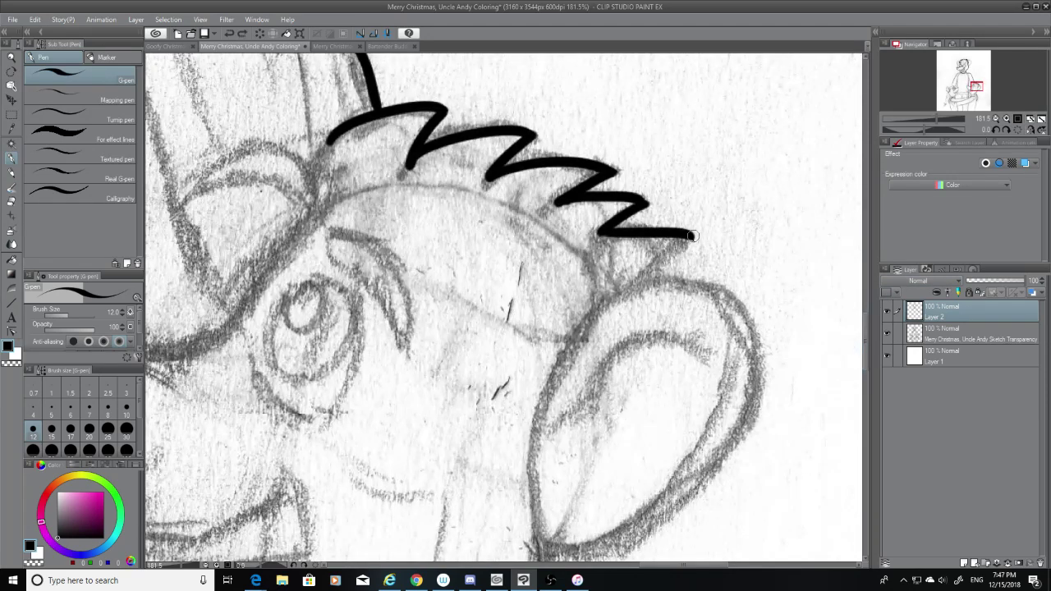
pyautogui.moveTo(694, 236); pyautogui.dragTo(636, 285)
pyautogui.hotkey('ctrl', 'z')
pyautogui.moveTo(694, 236); pyautogui.dragTo(642, 281)
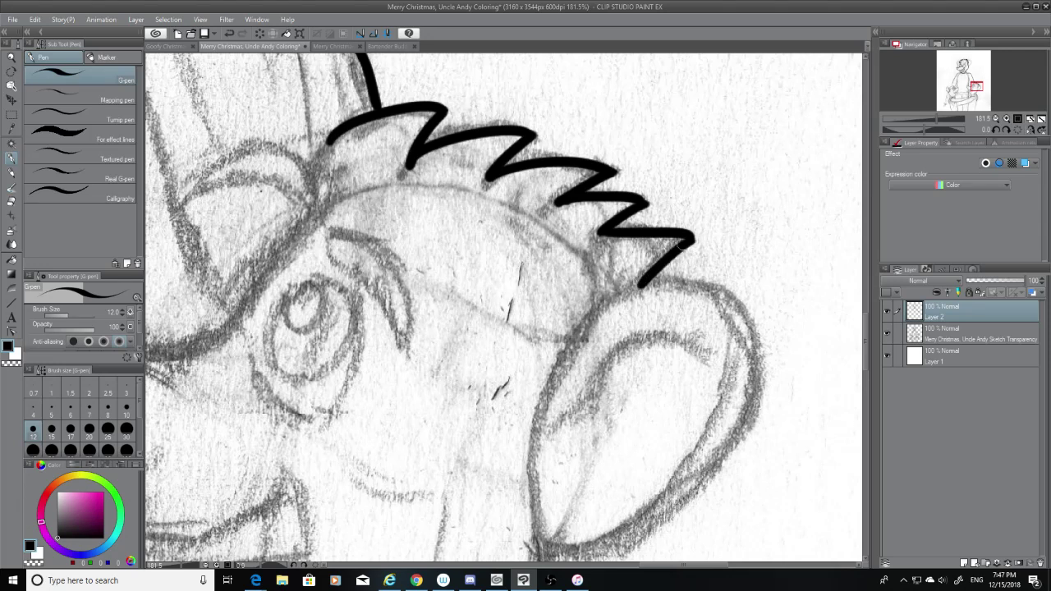
pyautogui.hotkey('ctrl', 'z')
pyautogui.moveTo(694, 237)
pyautogui.mouseDown()
pyautogui.moveTo(626, 288)
pyautogui.moveTo(754, 368)
pyautogui.moveTo(704, 478)
pyautogui.mouseUp()
pyautogui.hotkey('ctrl', 'z')
pyautogui.moveTo(626, 288)
pyautogui.mouseDown()
pyautogui.moveTo(706, 293)
pyautogui.moveTo(650, 539)
pyautogui.mouseUp()
pyautogui.hotkey('ctrl', 'z')
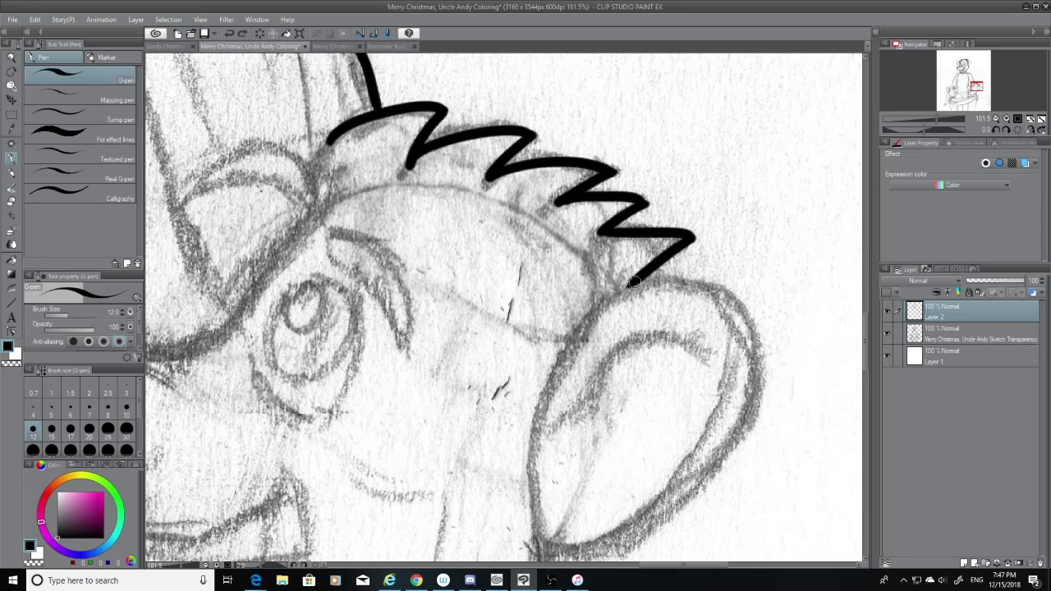
# Ink the ear's outer curve from the last hair lock, and its face-side edge down to the earlobe
pyautogui.moveTo(632, 283); pyautogui.dragTo(662, 512)
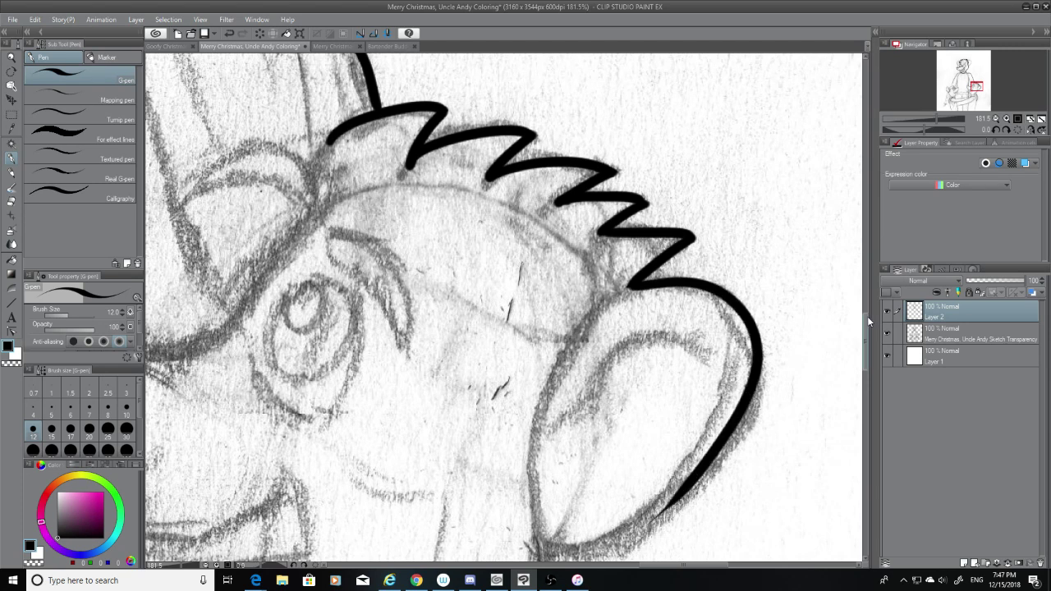
pyautogui.scroll(-3, 867, 316)
pyautogui.moveTo(639, 181); pyautogui.dragTo(531, 355)
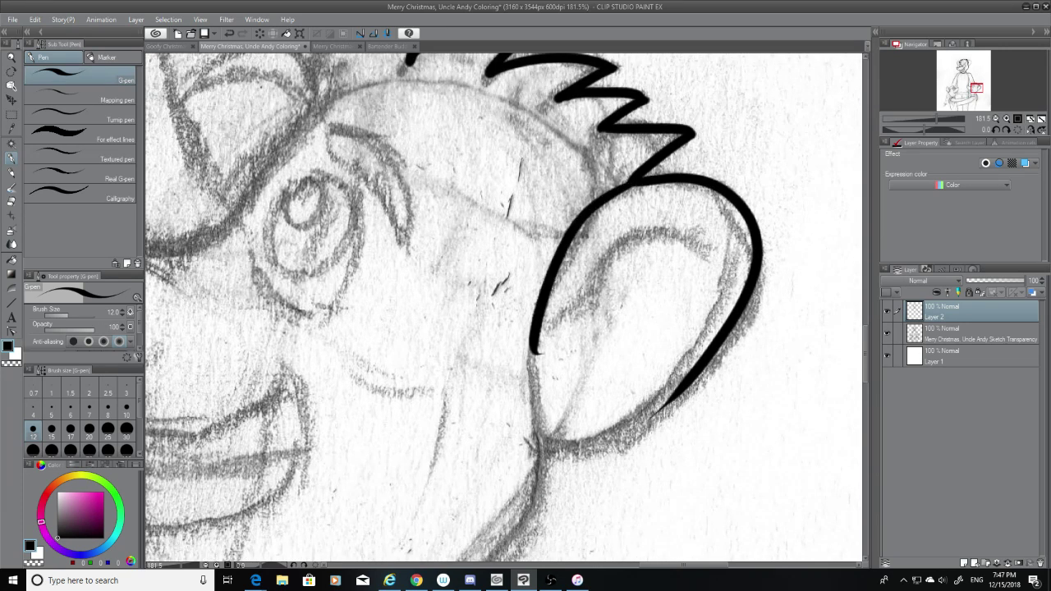
pyautogui.hotkey('ctrl', 'z')
pyautogui.moveTo(639, 181); pyautogui.dragTo(510, 421)
pyautogui.moveTo(630, 181)
pyautogui.mouseDown()
pyautogui.moveTo(543, 436)
pyautogui.moveTo(575, 456)
pyautogui.mouseUp()
# Trim the line end at the earlobe with the Hard eraser and ink the ear's lower curve with the G-pen to close the outline
pyautogui.click(11, 199)
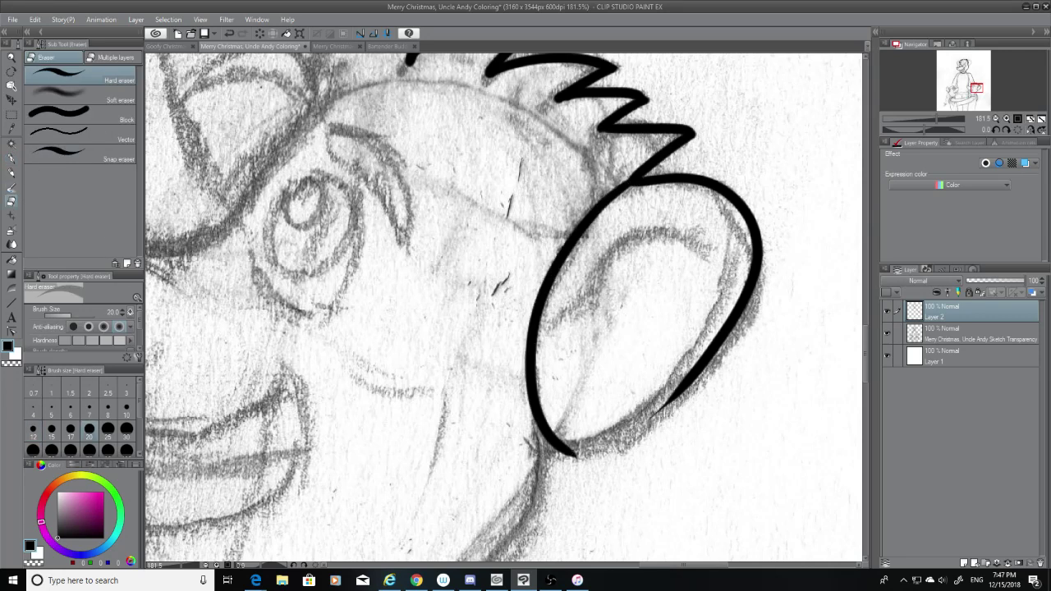
pyautogui.moveTo(564, 457)
pyautogui.mouseDown()
pyautogui.moveTo(575, 452)
pyautogui.moveTo(546, 457)
pyautogui.moveTo(687, 392)
pyautogui.moveTo(542, 450)
pyautogui.mouseUp()
pyautogui.press('p')
pyautogui.hotkey('ctrl', 'z')
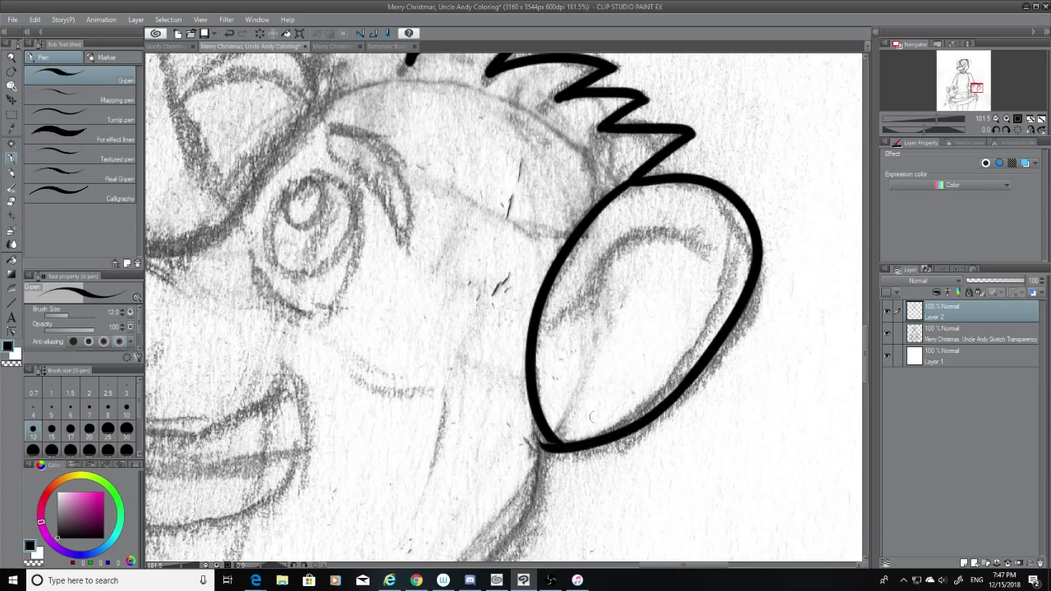
pyautogui.hotkey('ctrl', 'z')
pyautogui.moveTo(677, 381)
pyautogui.mouseDown()
pyautogui.moveTo(539, 449)
pyautogui.moveTo(527, 444)
pyautogui.moveTo(591, 449)
pyautogui.moveTo(543, 448)
pyautogui.moveTo(568, 450)
pyautogui.moveTo(687, 386)
pyautogui.moveTo(576, 452)
pyautogui.mouseUp()
pyautogui.hotkey('ctrl', 'z')
pyautogui.hotkey('ctrl', 'z')
pyautogui.hotkey('ctrl', 'z')
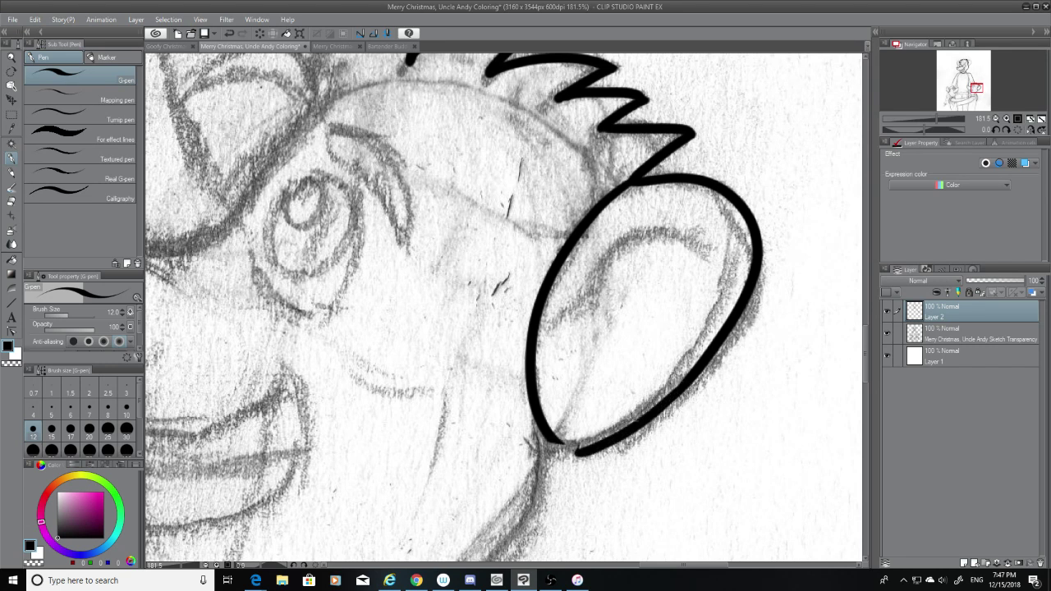
pyautogui.hotkey('ctrl', 'z')
pyautogui.moveTo(690, 381)
pyautogui.mouseDown()
pyautogui.moveTo(621, 433)
pyautogui.moveTo(580, 445)
pyautogui.mouseUp()
pyautogui.hotkey('ctrl', 'z')
pyautogui.moveTo(695, 376); pyautogui.dragTo(552, 445)
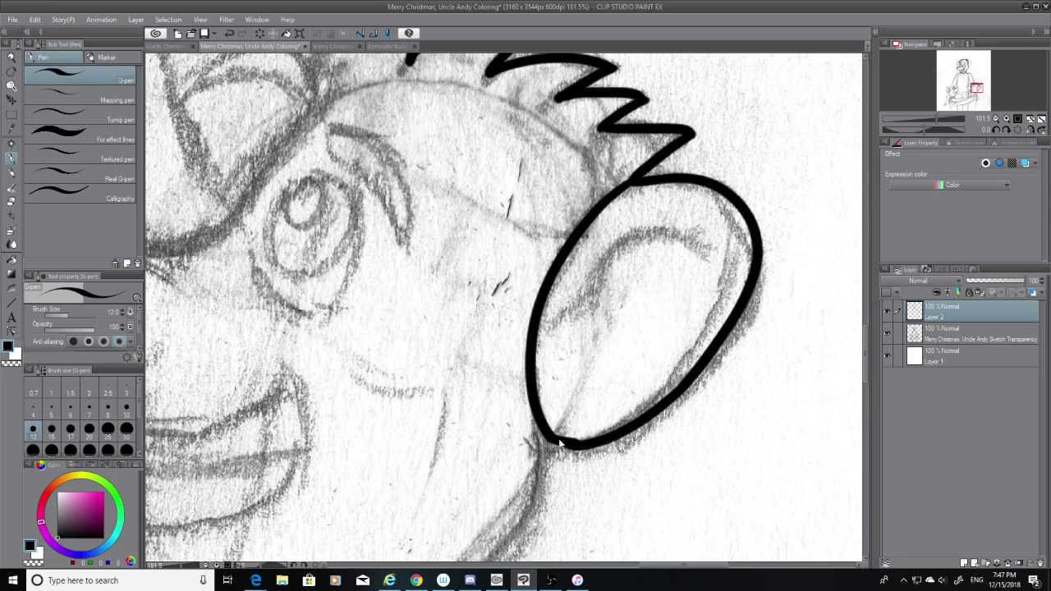
# Compare the ear outline with and without its last stroke by repeatedly undoing and redoing it
pyautogui.hotkey('ctrl', 'z')
pyautogui.hotkey('ctrl', 'y')
pyautogui.hotkey('ctrl', 'z')
pyautogui.hotkey('ctrl', 'y')
pyautogui.hotkey('ctrl', 'z')
pyautogui.hotkey('ctrl', 'y')
pyautogui.hotkey('ctrl', 'z')
pyautogui.hotkey('ctrl', 'y')
# Ink the cheek and jaw line from the earlobe down to the neck, trim its end with the Hard eraser, and return to the G-pen
pyautogui.scroll(-3, 865, 364)
pyautogui.moveTo(534, 201); pyautogui.dragTo(461, 396)
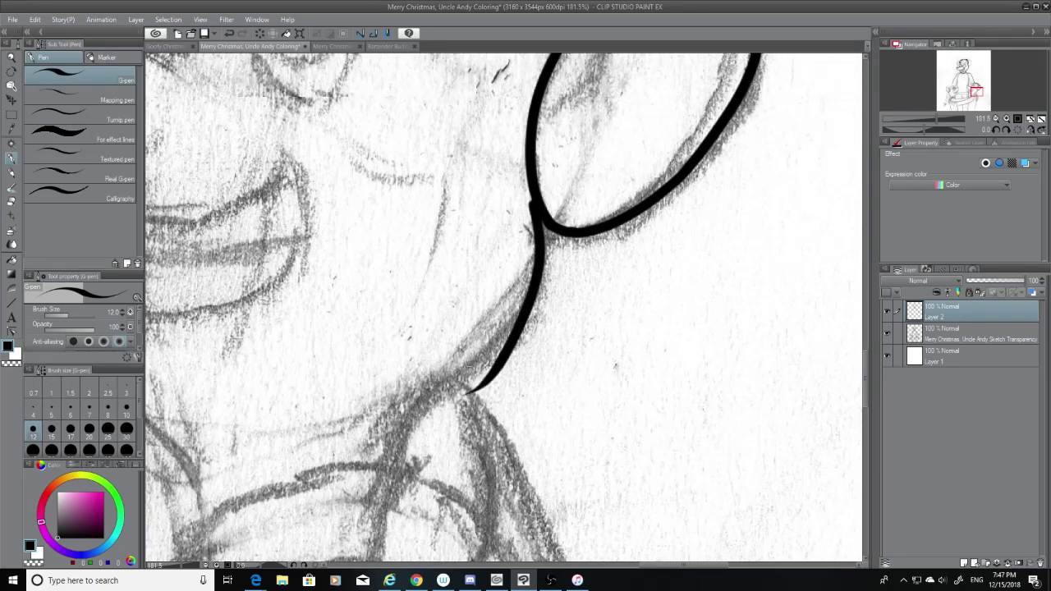
pyautogui.hotkey('ctrl', 'z')
pyautogui.moveTo(534, 204); pyautogui.dragTo(391, 401)
pyautogui.hotkey('ctrl', 'z')
pyautogui.moveTo(544, 212)
pyautogui.mouseDown()
pyautogui.moveTo(545, 281)
pyautogui.moveTo(393, 437)
pyautogui.mouseUp()
pyautogui.hotkey('ctrl', 'z')
pyautogui.moveTo(540, 204)
pyautogui.mouseDown()
pyautogui.moveTo(515, 331)
pyautogui.moveTo(395, 425)
pyautogui.mouseUp()
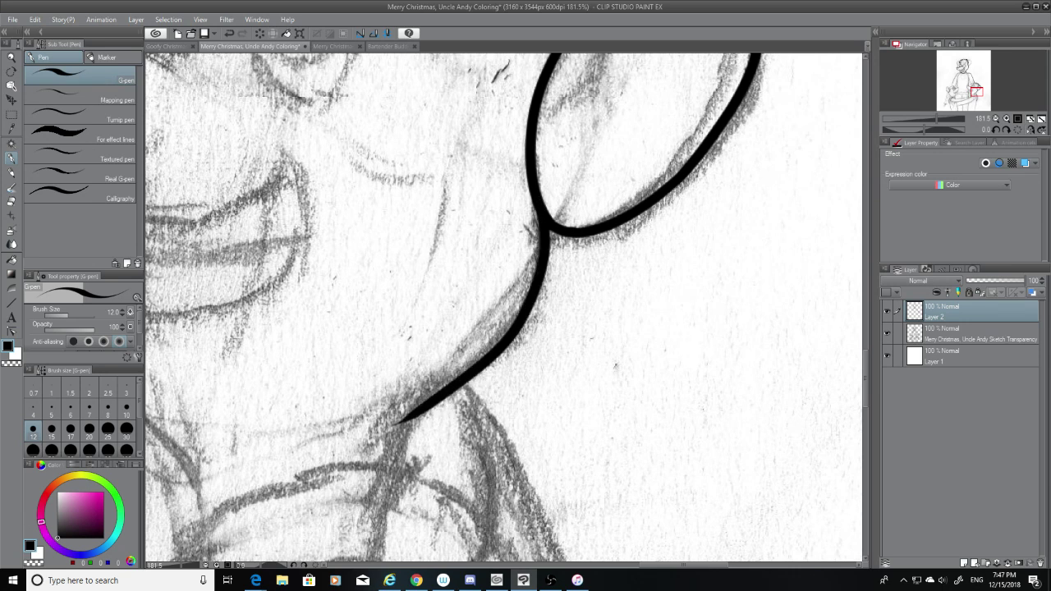
pyautogui.moveTo(672, 565); pyautogui.dragTo(637, 565)
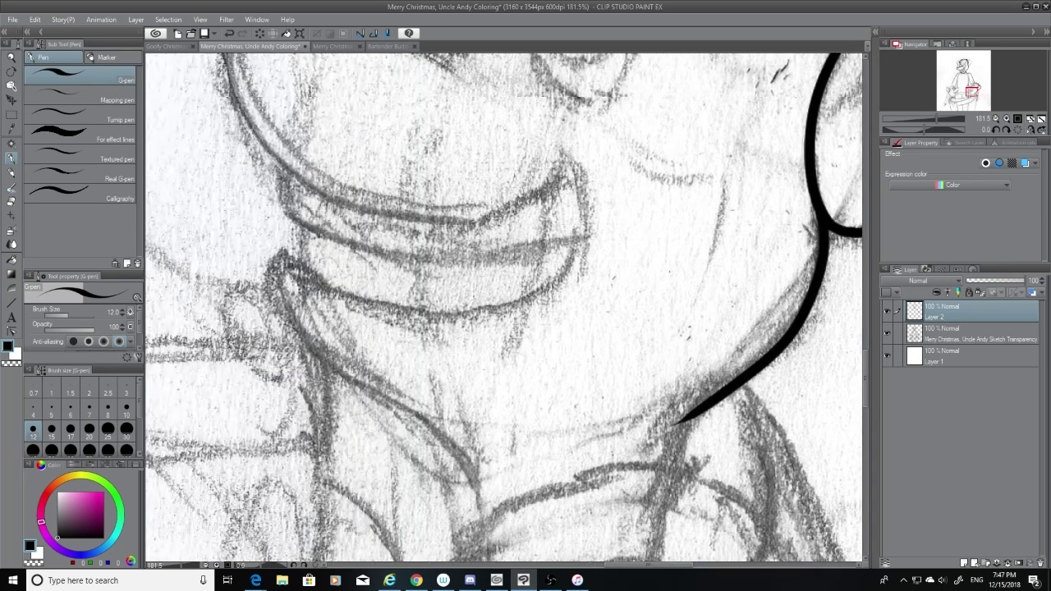
pyautogui.click(12, 202)
pyautogui.moveTo(688, 416)
pyautogui.mouseDown()
pyautogui.moveTo(678, 427)
pyautogui.moveTo(696, 394)
pyautogui.mouseUp()
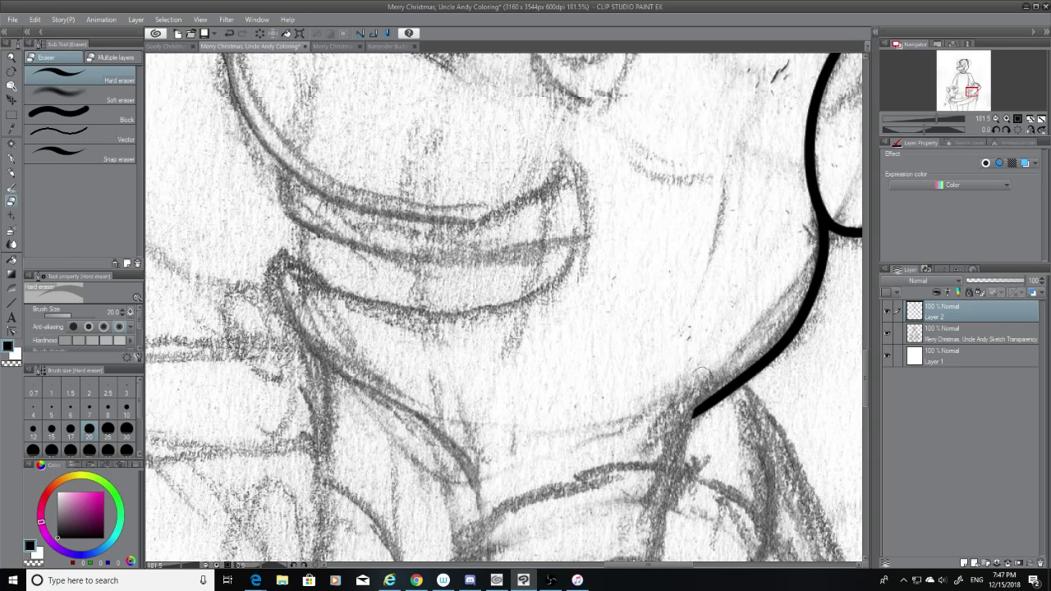
pyautogui.click(11, 159)
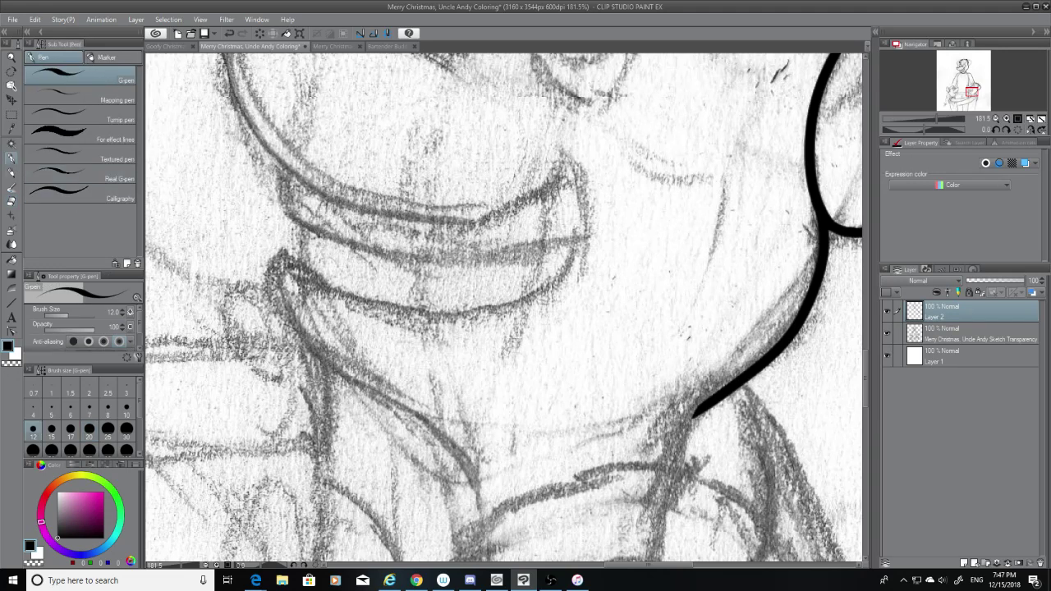
# Ink the short back-of-neck line from the end of the jaw line down to the sketched collar
pyautogui.moveTo(704, 404); pyautogui.dragTo(677, 493)
pyautogui.hotkey('ctrl', 'z')
pyautogui.moveTo(708, 397)
pyautogui.mouseDown()
pyautogui.moveTo(672, 471)
pyautogui.moveTo(705, 401)
pyautogui.mouseUp()
pyautogui.hotkey('ctrl', 'z')
pyautogui.hotkey('ctrl', 'z')
pyautogui.moveTo(674, 478)
pyautogui.mouseDown()
pyautogui.moveTo(707, 400)
pyautogui.moveTo(674, 478)
pyautogui.mouseUp()
pyautogui.hotkey('ctrl', 'z')
pyautogui.hotkey('ctrl', 'z')
pyautogui.moveTo(708, 403)
pyautogui.mouseDown()
pyautogui.moveTo(689, 427)
pyautogui.moveTo(680, 466)
pyautogui.mouseUp()
pyautogui.hotkey('ctrl', 'z')
pyautogui.moveTo(705, 403); pyautogui.dragTo(672, 458)
pyautogui.hotkey('ctrl', 'z')
pyautogui.moveTo(706, 403); pyautogui.dragTo(680, 468)
# Ink the chin and front neck line from the point beside the lower lip down to the collar
pyautogui.moveTo(276, 265)
pyautogui.mouseDown()
pyautogui.moveTo(317, 348)
pyautogui.moveTo(464, 542)
pyautogui.mouseUp()
pyautogui.hotkey('ctrl', 'z')
pyautogui.moveTo(276, 262)
pyautogui.mouseDown()
pyautogui.moveTo(403, 401)
pyautogui.moveTo(490, 549)
pyautogui.mouseUp()
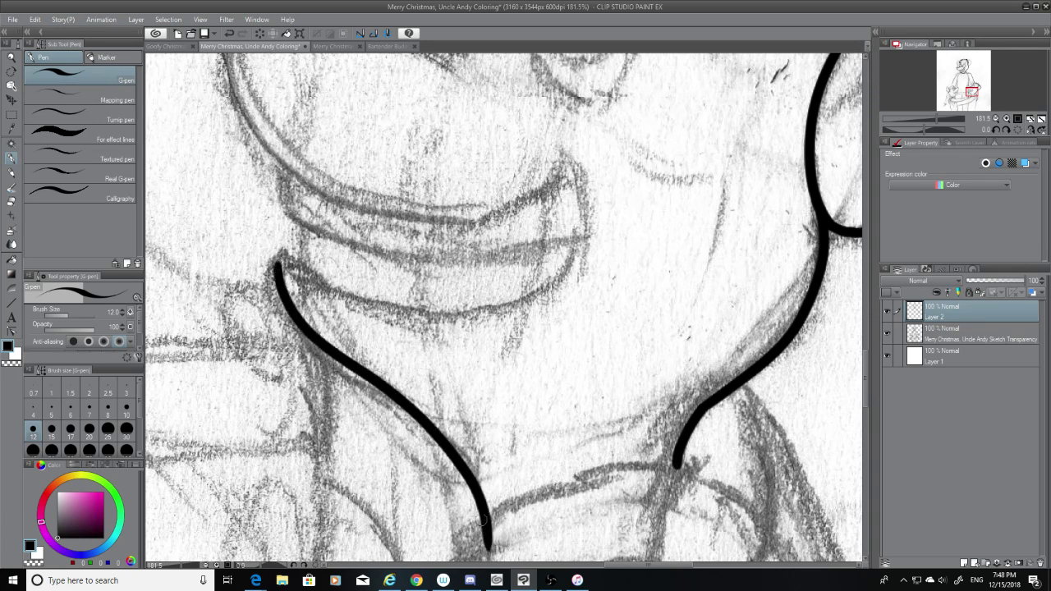
pyautogui.hotkey('ctrl', 'z')
pyautogui.moveTo(276, 263)
pyautogui.mouseDown()
pyautogui.moveTo(276, 292)
pyautogui.moveTo(453, 462)
pyautogui.moveTo(469, 516)
pyautogui.mouseUp()
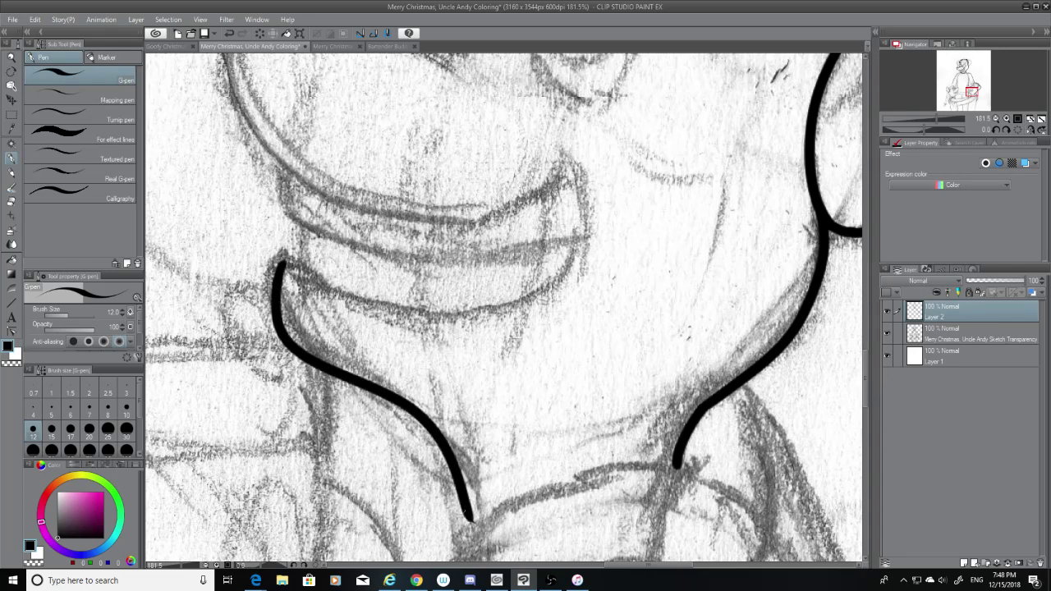
pyautogui.hotkey('ctrl', 'z')
pyautogui.moveTo(276, 263); pyautogui.dragTo(467, 558)
pyautogui.hotkey('ctrl', 'z')
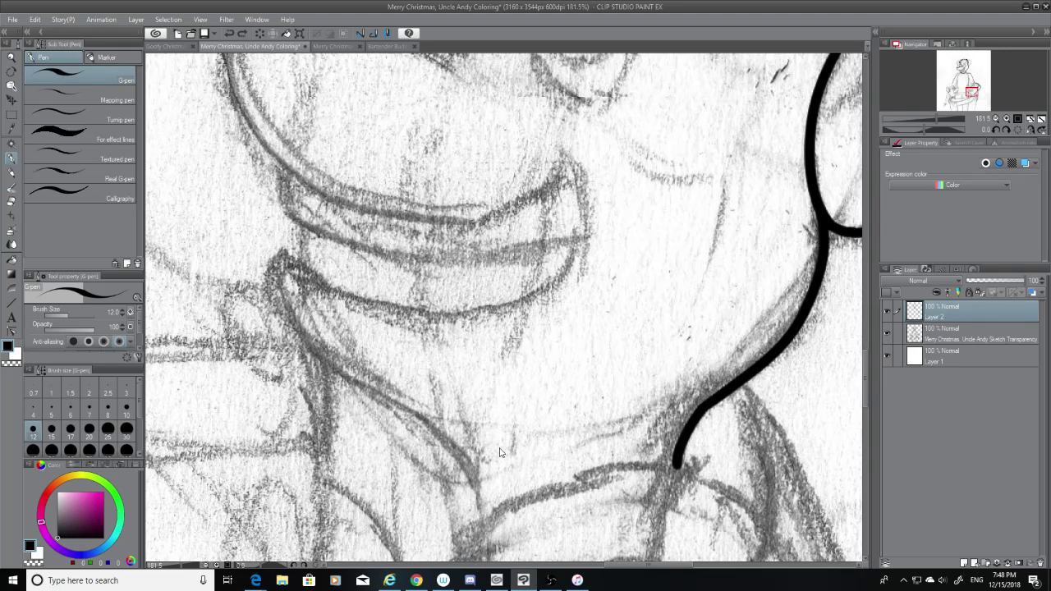
pyautogui.moveTo(274, 265)
pyautogui.mouseDown()
pyautogui.moveTo(422, 412)
pyautogui.moveTo(493, 559)
pyautogui.mouseUp()
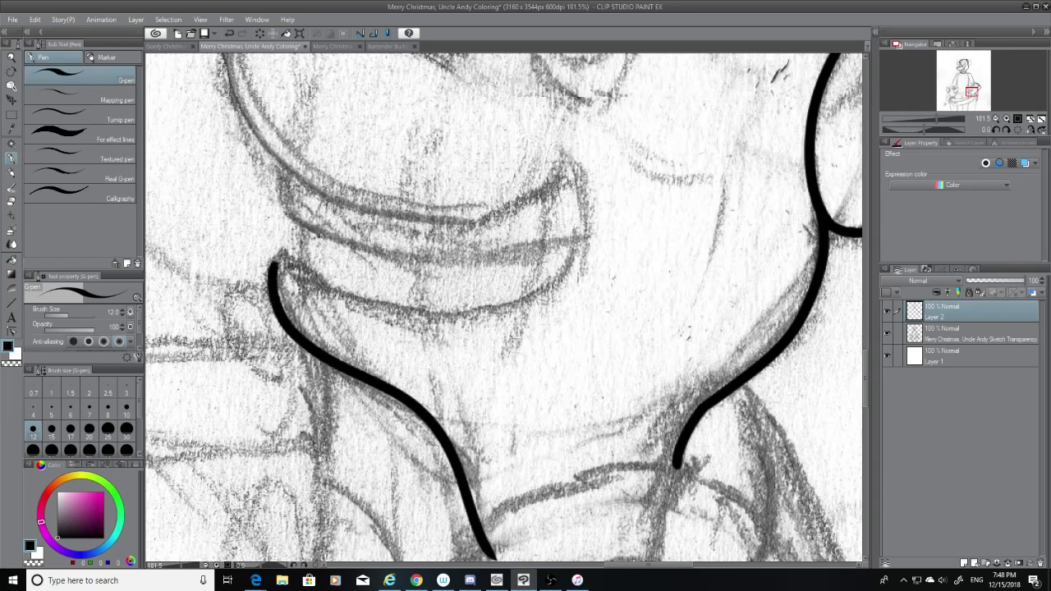
# Trim the lower end of the front neck line at the collar with the Hard eraser and return to the G-pen
pyautogui.scroll(-5, 866, 379)
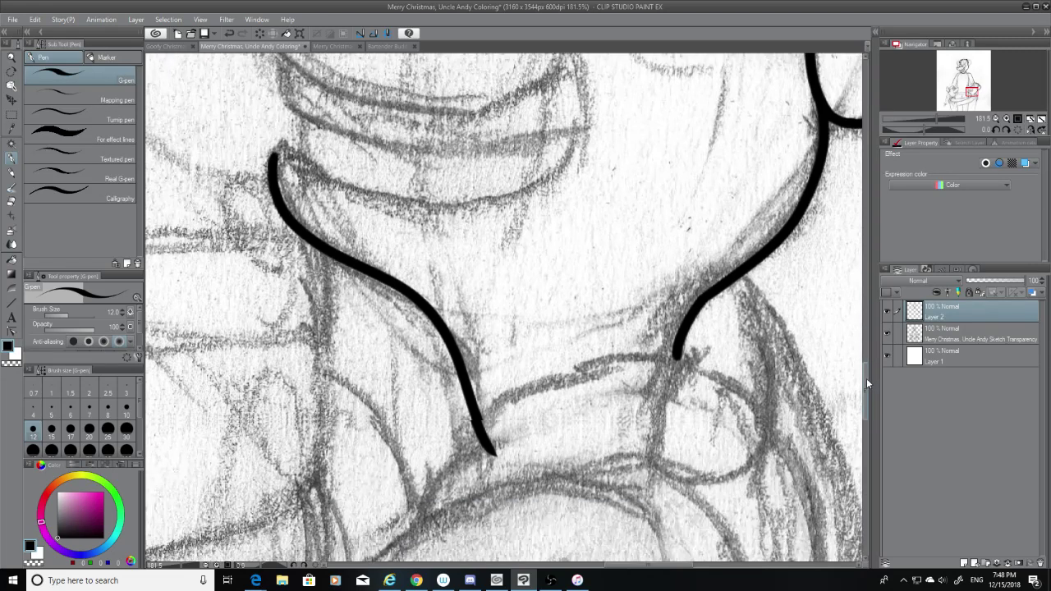
pyautogui.scroll(-1, 867, 381)
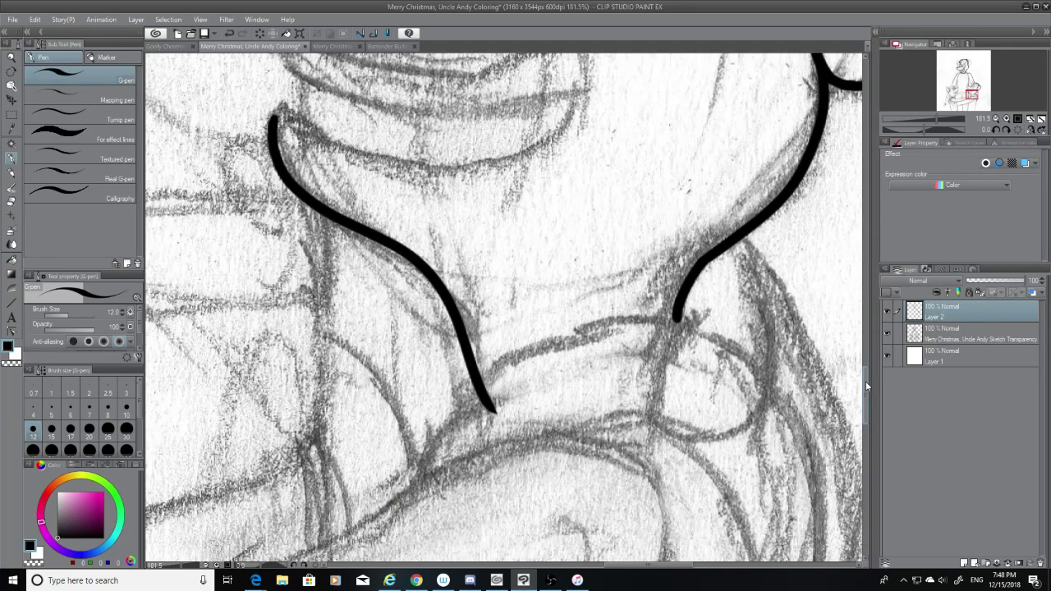
pyautogui.click(11, 202)
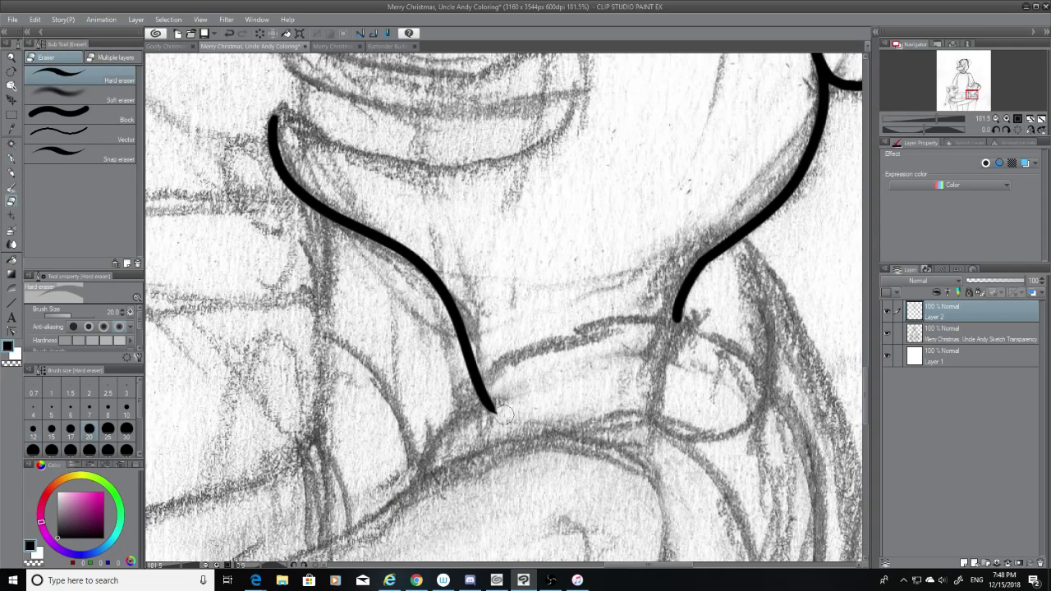
pyautogui.moveTo(503, 415)
pyautogui.mouseDown()
pyautogui.moveTo(492, 381)
pyautogui.moveTo(469, 402)
pyautogui.moveTo(496, 372)
pyautogui.mouseUp()
pyautogui.click(11, 158)
# Ink the collar's upper arc across the base of both neck lines with the G-pen and trim its shoulder-side end with the Hard eraser
pyautogui.moveTo(422, 473)
pyautogui.mouseDown()
pyautogui.moveTo(640, 344)
pyautogui.moveTo(670, 340)
pyautogui.mouseUp()
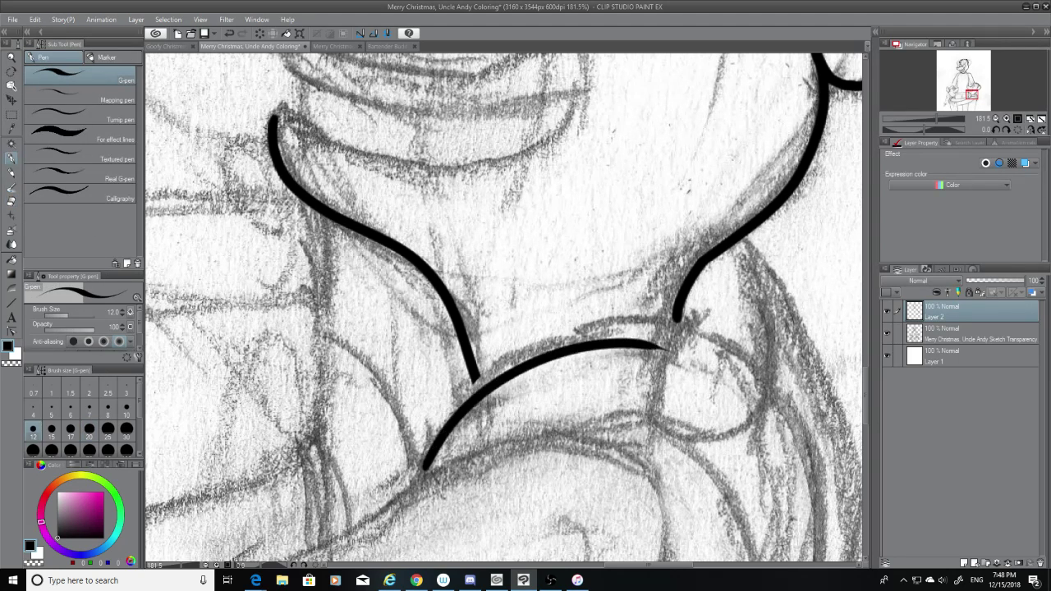
pyautogui.hotkey('ctrl', 'z')
pyautogui.moveTo(421, 475)
pyautogui.mouseDown()
pyautogui.moveTo(613, 316)
pyautogui.moveTo(667, 314)
pyautogui.mouseUp()
pyautogui.hotkey('ctrl', 'z')
pyautogui.moveTo(424, 478)
pyautogui.mouseDown()
pyautogui.moveTo(510, 363)
pyautogui.moveTo(651, 325)
pyautogui.moveTo(734, 399)
pyautogui.mouseUp()
pyautogui.hotkey('ctrl', 'z')
pyautogui.moveTo(519, 353); pyautogui.dragTo(776, 404)
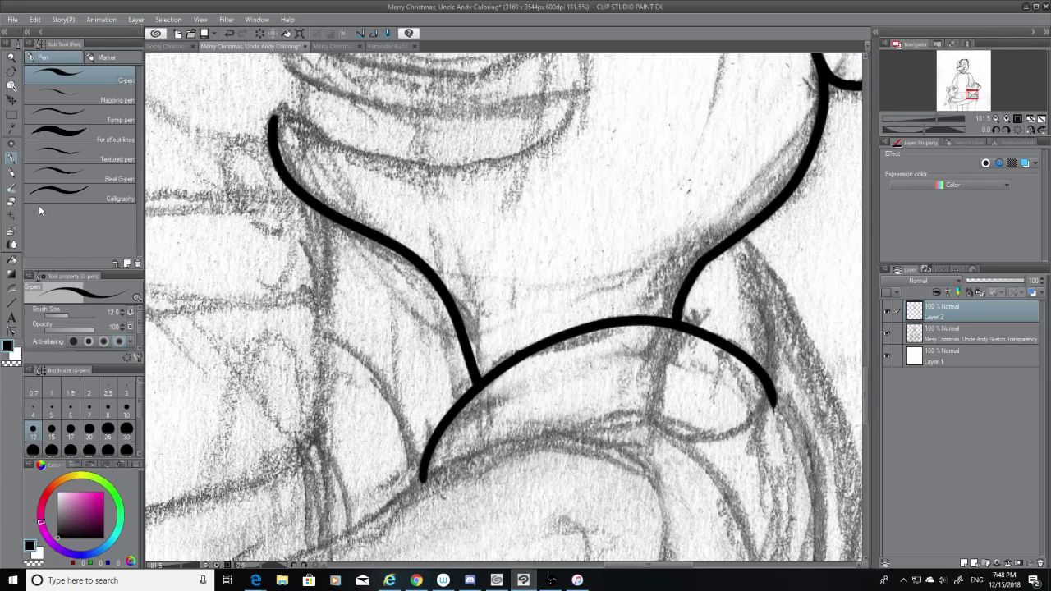
pyautogui.click(12, 204)
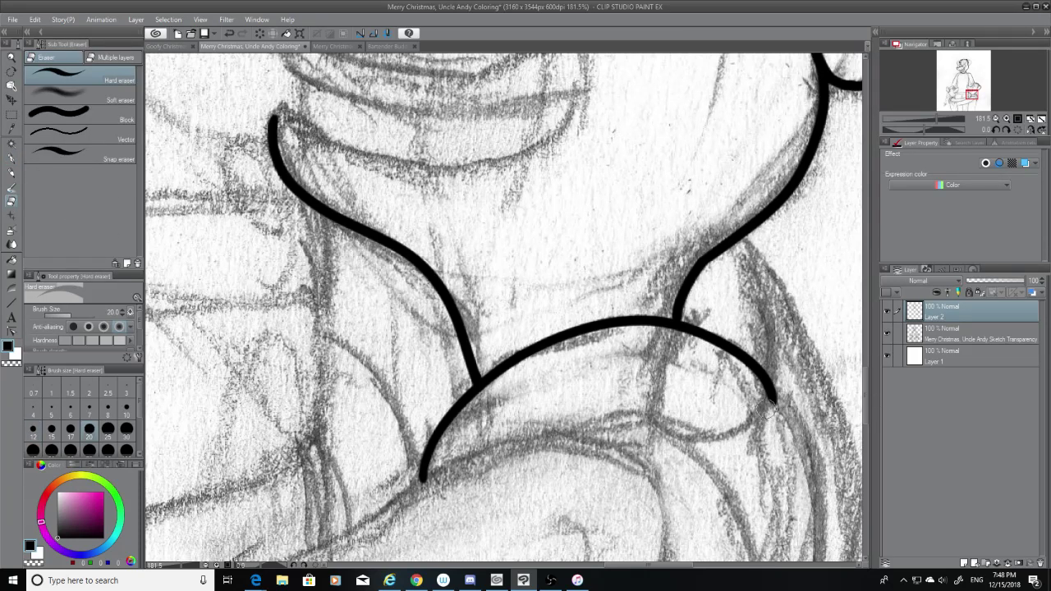
pyautogui.moveTo(772, 406); pyautogui.dragTo(820, 393)
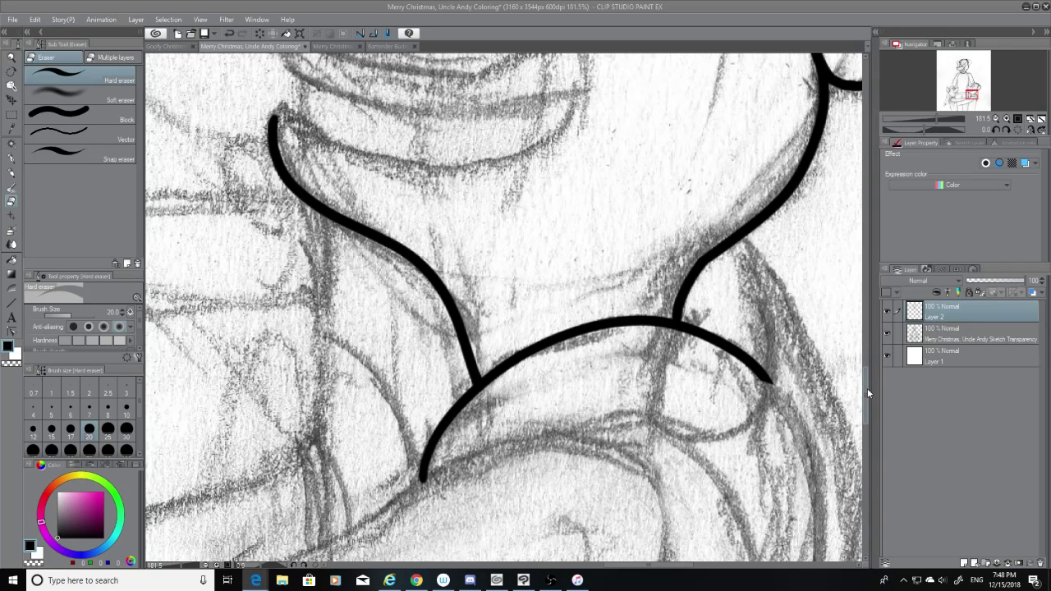
# Extend the collar's outer arc with the G-pen from its shoulder-side end down along the sketch to the lower tip
pyautogui.scroll(-3, 867, 392)
pyautogui.click(10, 157)
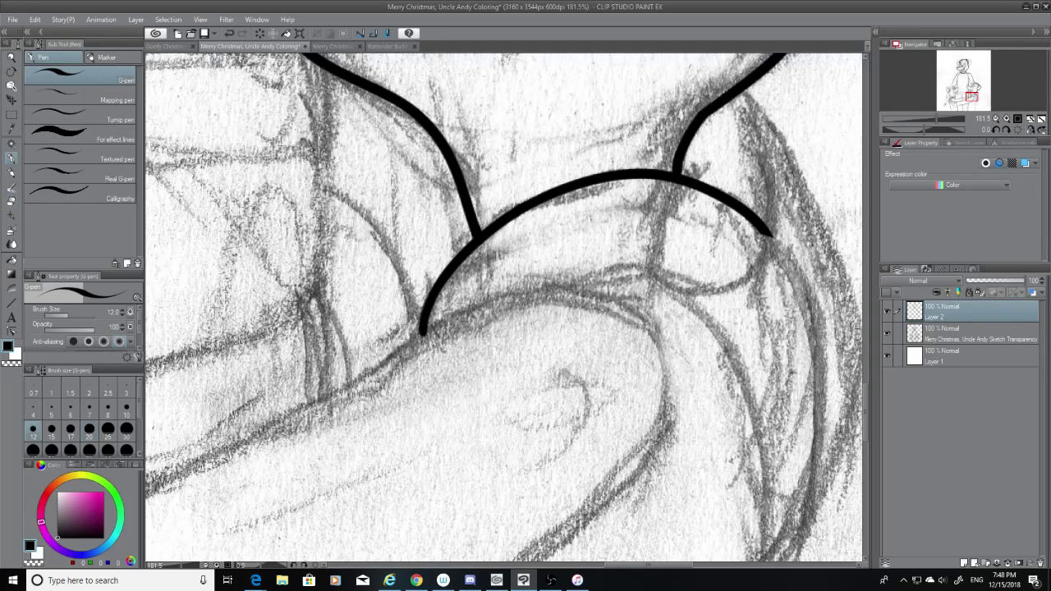
pyautogui.moveTo(764, 233); pyautogui.dragTo(812, 512)
pyautogui.hotkey('ctrl', 'z')
pyautogui.moveTo(764, 232)
pyautogui.mouseDown()
pyautogui.moveTo(803, 275)
pyautogui.moveTo(803, 522)
pyautogui.mouseUp()
pyautogui.hotkey('ctrl', 'z')
pyautogui.moveTo(767, 234); pyautogui.dragTo(801, 560)
pyautogui.hotkey('ctrl', 'z')
pyautogui.moveTo(763, 231); pyautogui.dragTo(760, 589)
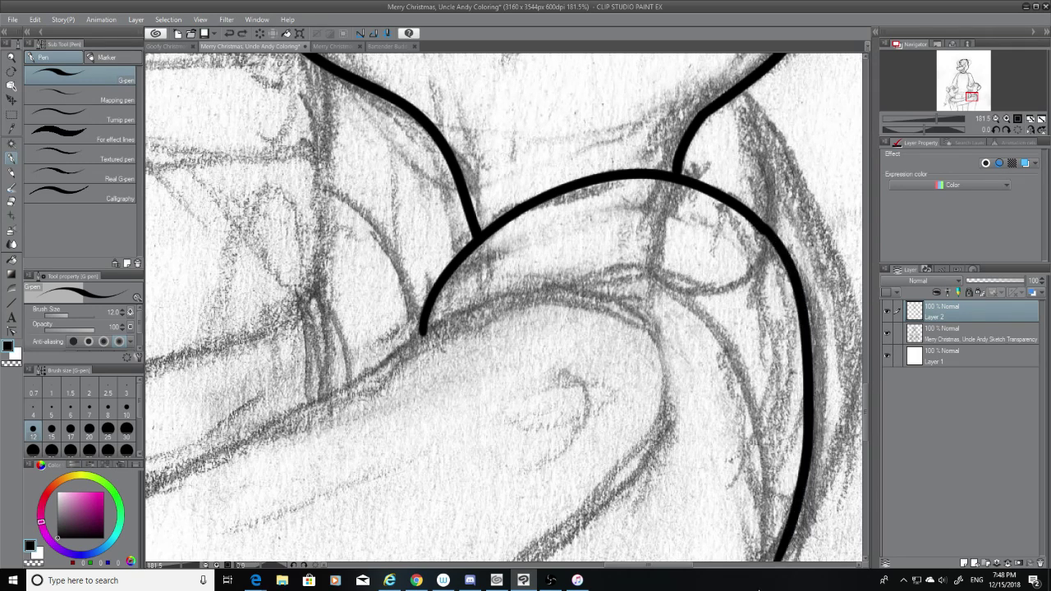
pyautogui.hotkey('ctrl', 'z')
pyautogui.moveTo(765, 231)
pyautogui.mouseDown()
pyautogui.moveTo(786, 260)
pyautogui.moveTo(791, 558)
pyautogui.mouseUp()
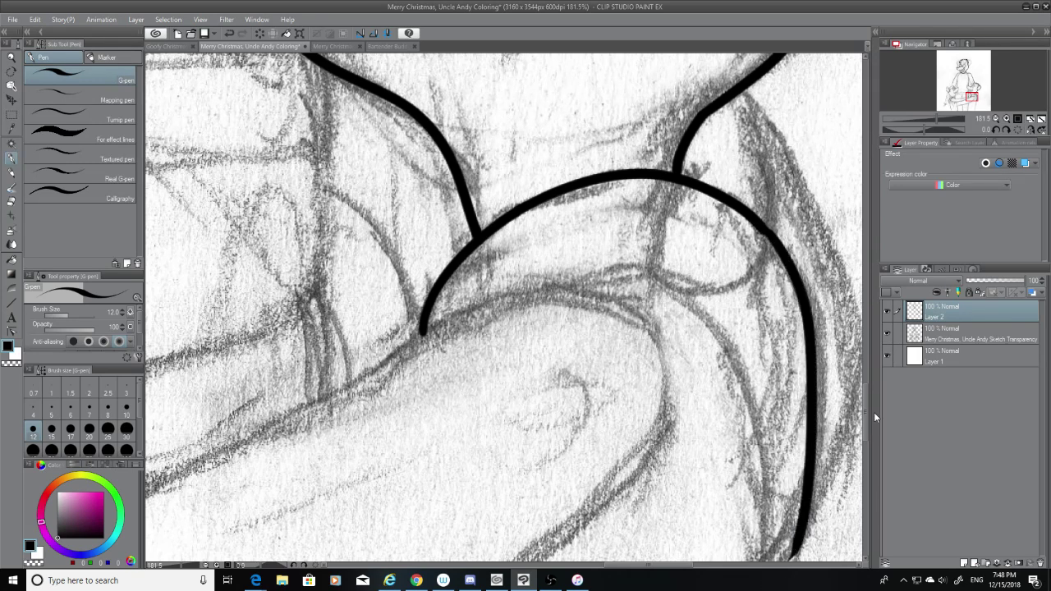
pyautogui.scroll(-5, 830, 423)
pyautogui.moveTo(795, 323); pyautogui.dragTo(768, 359)
pyautogui.scroll(3, 865, 402)
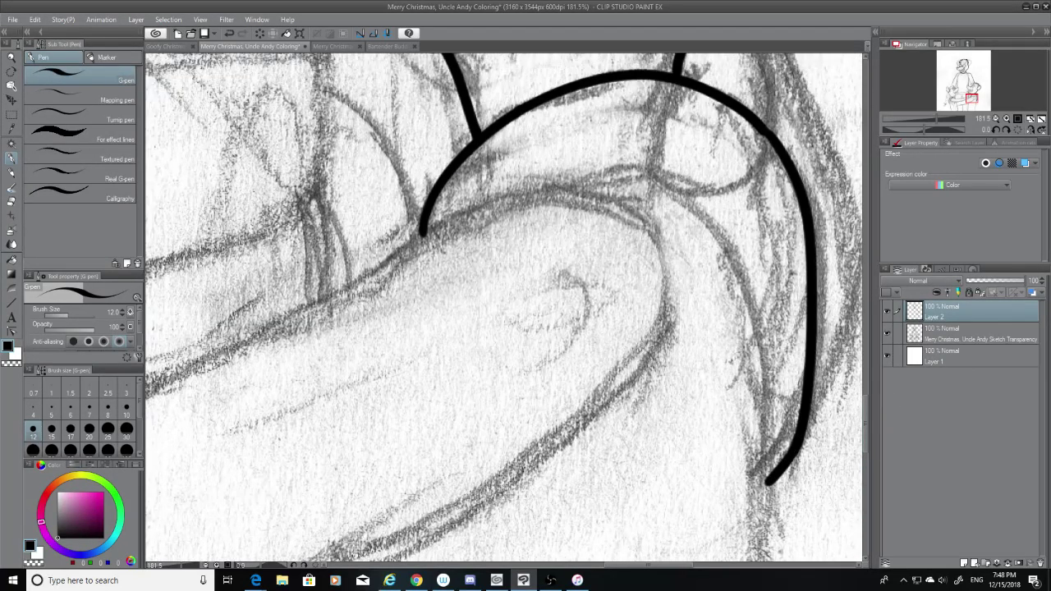
# Ink the inner arc beneath the collar, curving from the rounded band's upper edge down to the outer arc's lower tip
pyautogui.moveTo(596, 171)
pyautogui.mouseDown()
pyautogui.moveTo(705, 242)
pyautogui.moveTo(769, 473)
pyautogui.mouseUp()
pyautogui.hotkey('ctrl', 'z')
pyautogui.moveTo(580, 183); pyautogui.dragTo(787, 470)
pyautogui.hotkey('ctrl', 'z')
pyautogui.moveTo(586, 182)
pyautogui.mouseDown()
pyautogui.moveTo(784, 405)
pyautogui.moveTo(793, 501)
pyautogui.mouseUp()
pyautogui.hotkey('ctrl', 'z')
pyautogui.moveTo(597, 188)
pyautogui.mouseDown()
pyautogui.moveTo(800, 476)
pyautogui.moveTo(789, 538)
pyautogui.moveTo(594, 189)
pyautogui.moveTo(779, 491)
pyautogui.moveTo(641, 187)
pyautogui.moveTo(761, 497)
pyautogui.mouseUp()
pyautogui.hotkey('ctrl', 'z')
pyautogui.hotkey('ctrl', 'z')
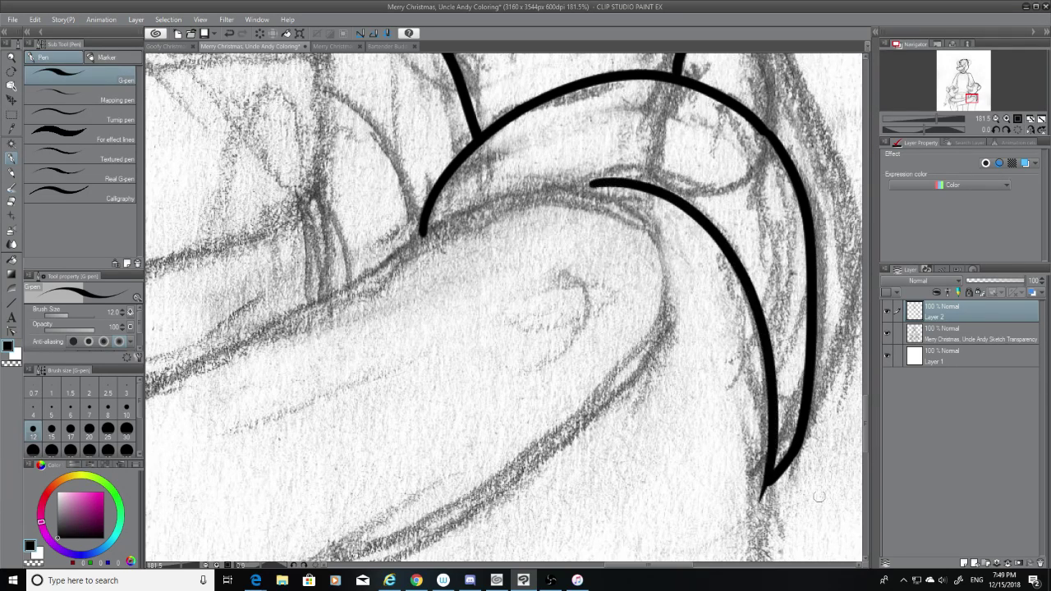
# Trim the inner arc's overshoot at the lower tip with the Hard eraser and return to the G-pen
pyautogui.scroll(-5, 867, 422)
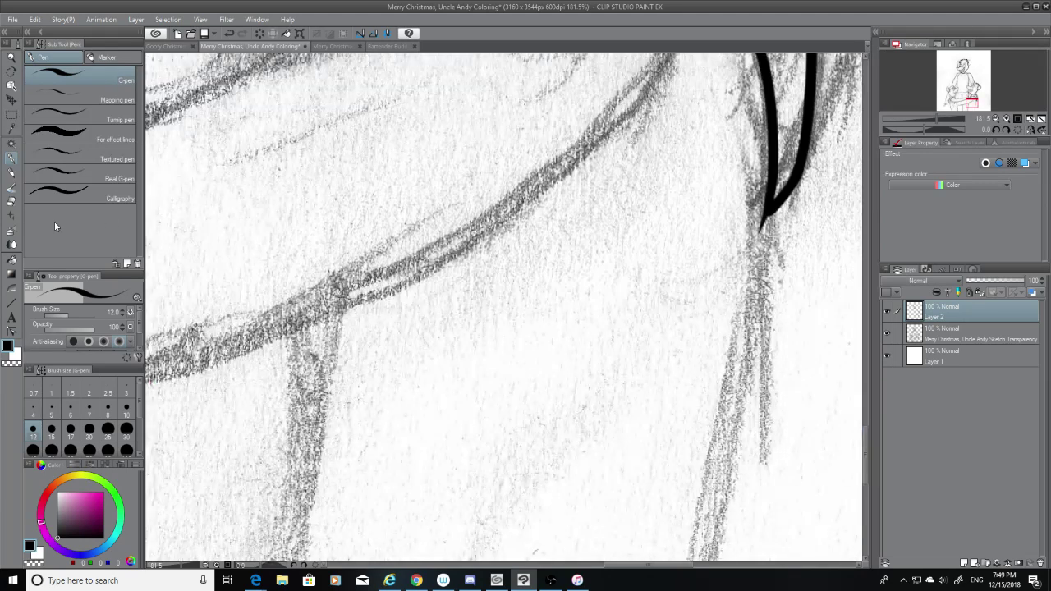
pyautogui.press('e')
pyautogui.moveTo(757, 201); pyautogui.dragTo(764, 230)
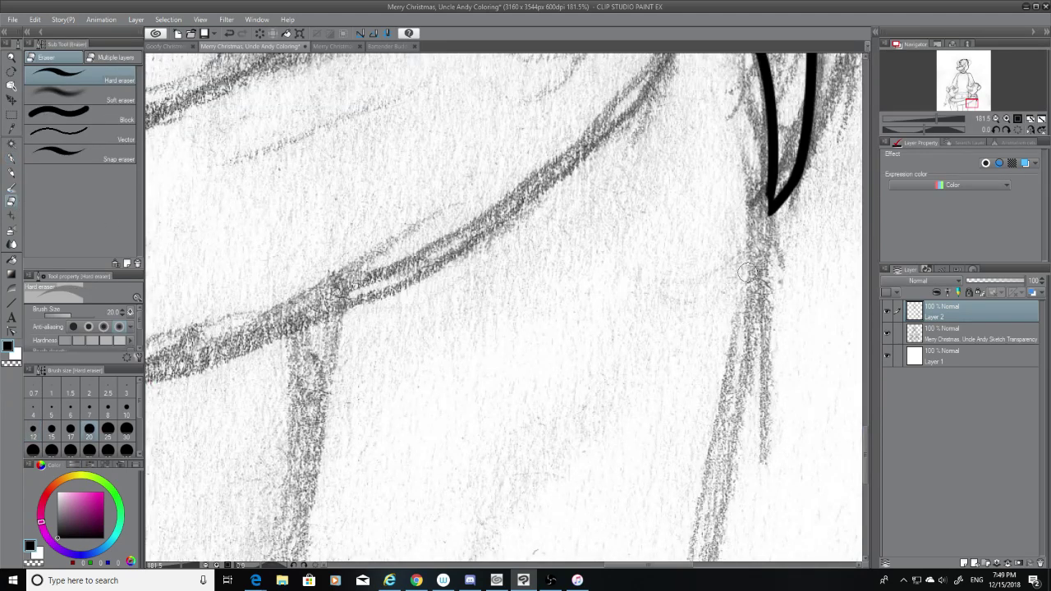
pyautogui.click(11, 157)
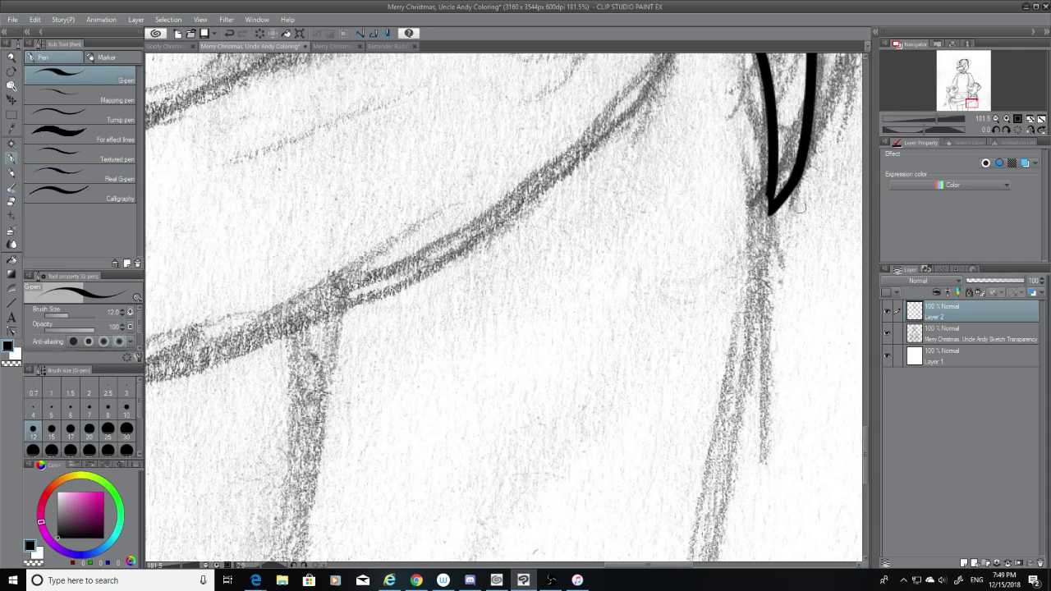
# Ink the long body line downward from the tip where the two arcs meet, checking it with the sketch layer hidden and reshown
pyautogui.moveTo(771, 196); pyautogui.dragTo(717, 502)
pyautogui.hotkey('ctrl', 'z')
pyautogui.moveTo(771, 196); pyautogui.dragTo(737, 569)
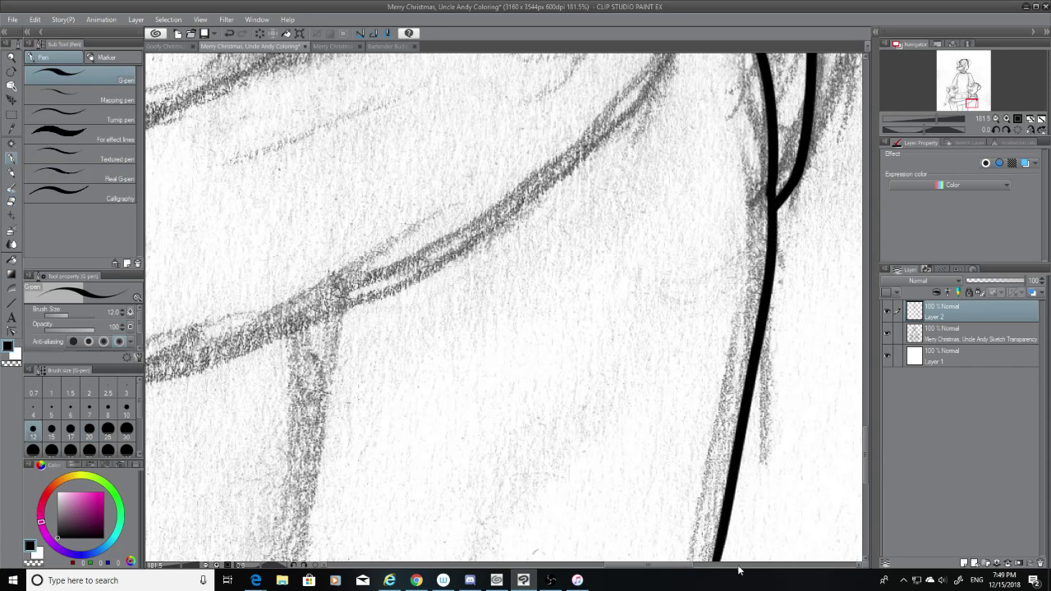
pyautogui.hotkey('ctrl', 'z')
pyautogui.moveTo(771, 195); pyautogui.dragTo(705, 562)
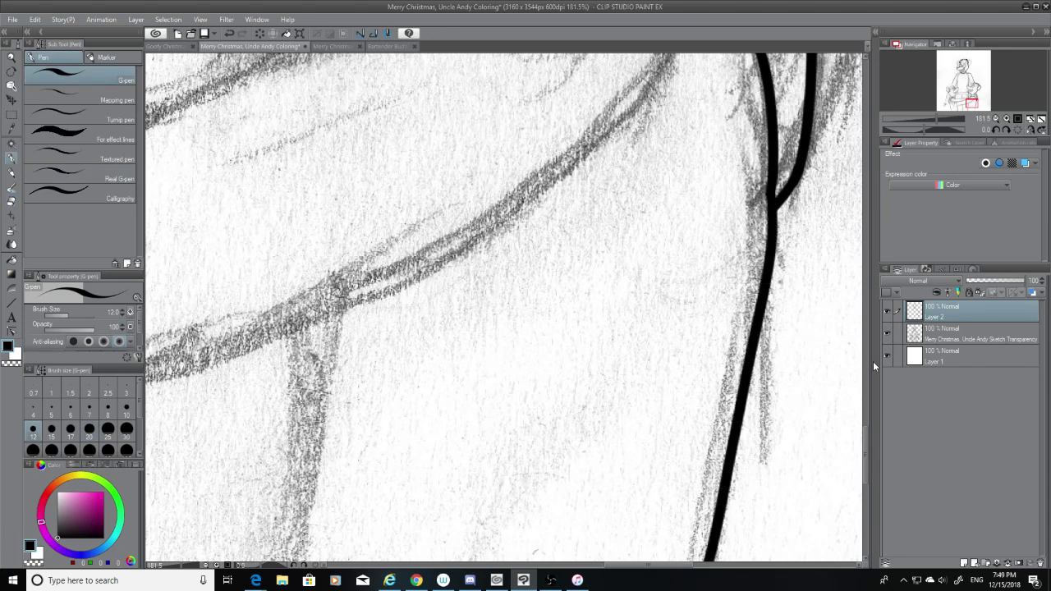
pyautogui.click(887, 333)
pyautogui.click(887, 333)
# Continue the long body line along the sketch to the canvas's lower edge, reworking its tapered end
pyautogui.moveTo(867, 449); pyautogui.dragTo(869, 505)
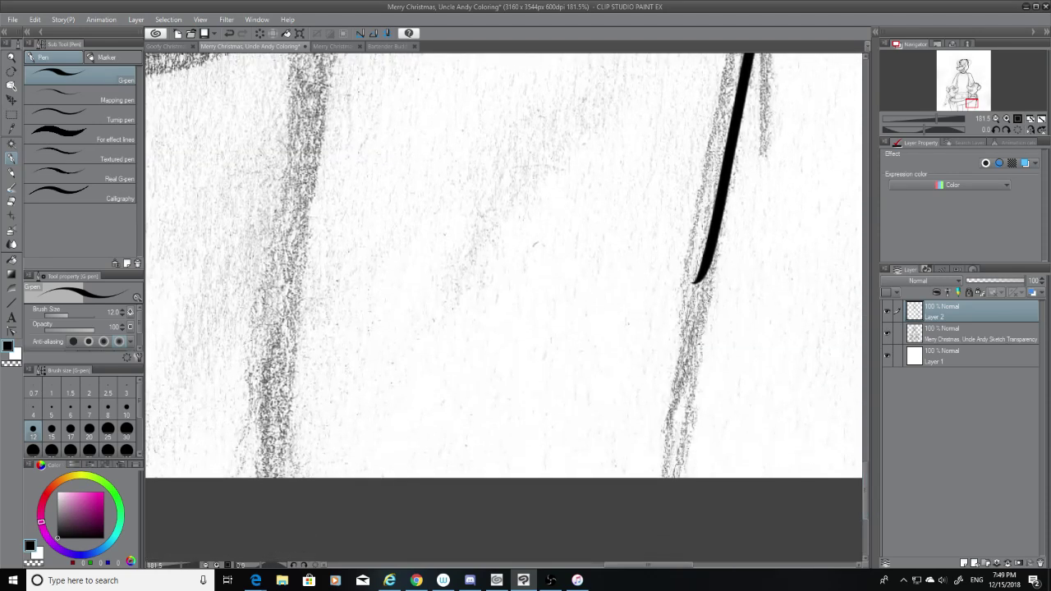
pyautogui.press('e')
pyautogui.moveTo(696, 271)
pyautogui.mouseDown()
pyautogui.moveTo(685, 271)
pyautogui.moveTo(669, 480)
pyautogui.mouseUp()
pyautogui.press('p')
pyautogui.hotkey('ctrl', 'z')
pyautogui.moveTo(701, 276); pyautogui.dragTo(681, 480)
pyautogui.hotkey('ctrl', 'z')
pyautogui.moveTo(703, 276); pyautogui.dragTo(667, 479)
pyautogui.hotkey('ctrl', 'z')
pyautogui.moveTo(705, 261); pyautogui.dragTo(662, 480)
pyautogui.click(11, 201)
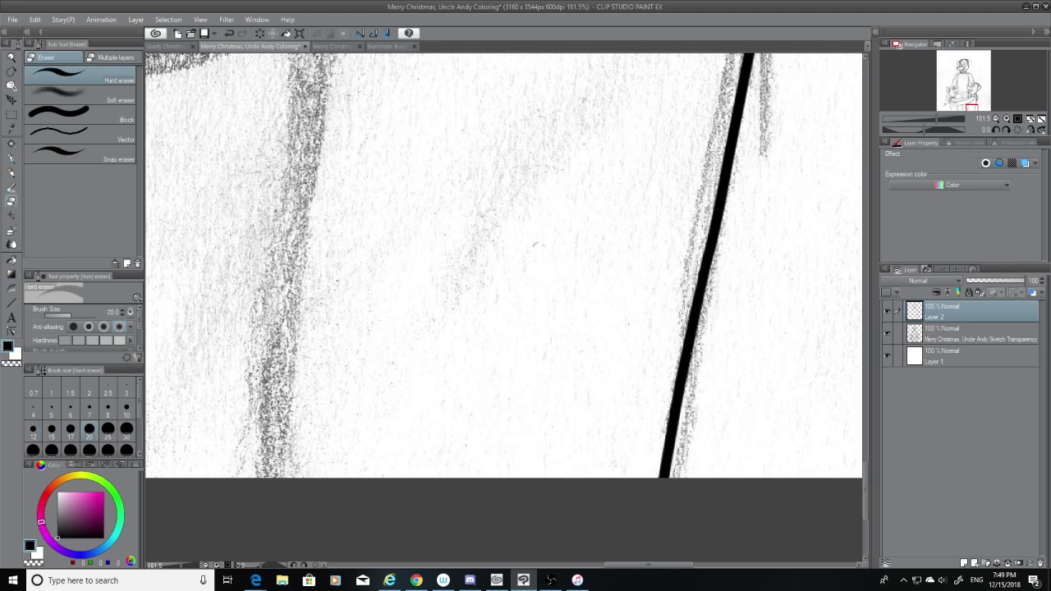
# Ink the sketched vertical line from the rounded band's lower edge down to the bottom of the canvas with the G-pen
pyautogui.moveTo(649, 564); pyautogui.dragTo(612, 564)
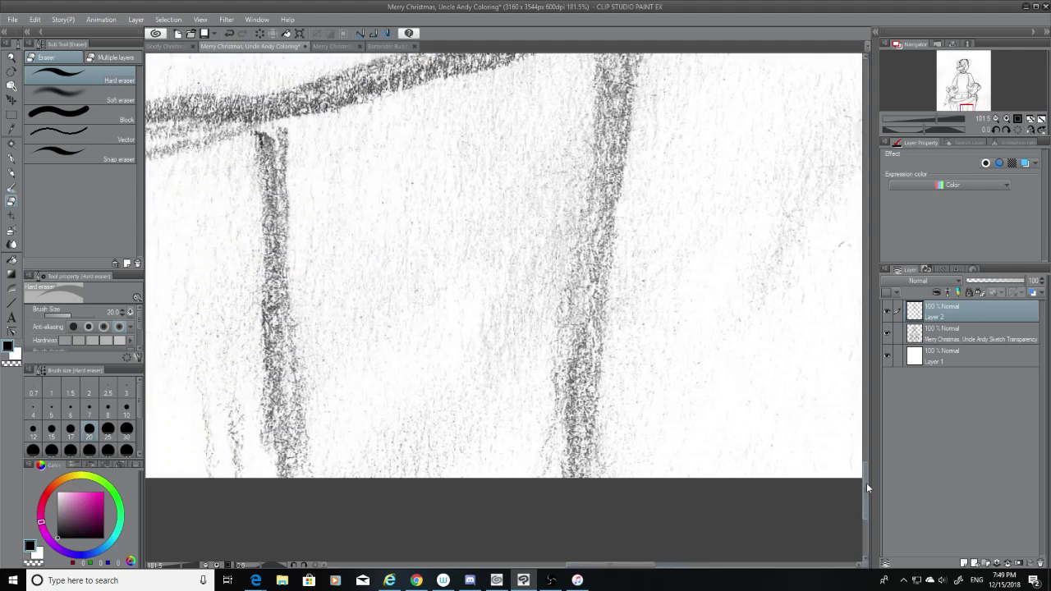
pyautogui.moveTo(867, 481); pyautogui.dragTo(866, 472)
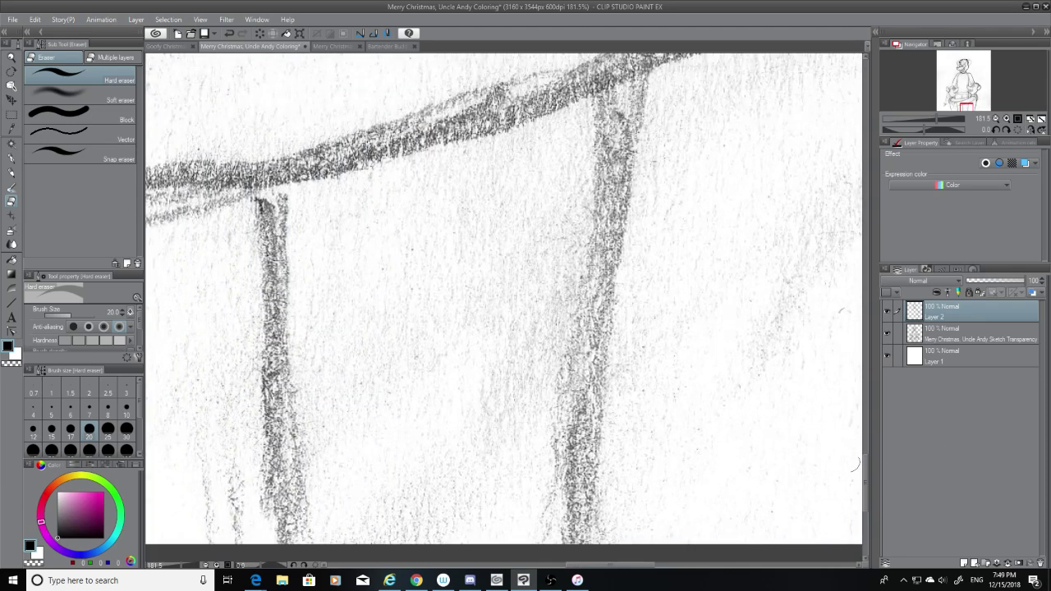
pyautogui.click(12, 158)
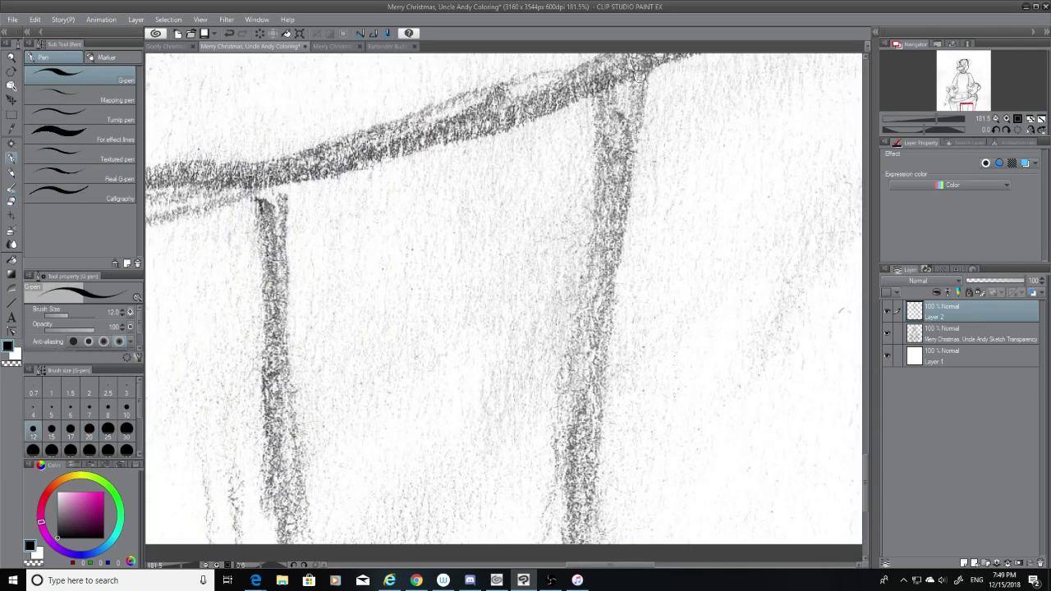
pyautogui.moveTo(639, 70); pyautogui.dragTo(575, 555)
pyautogui.scroll(5, 864, 469)
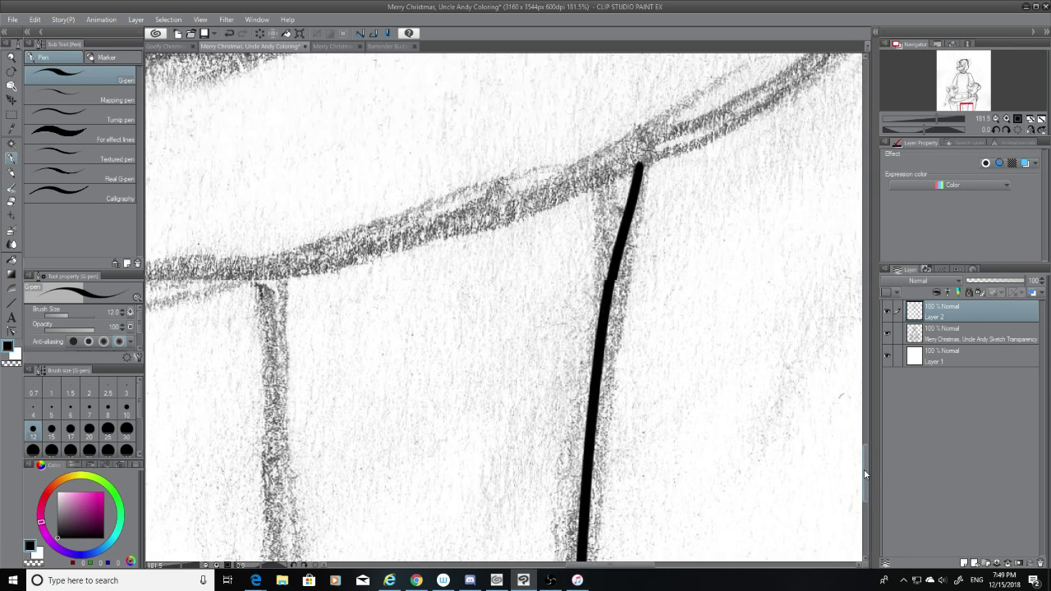
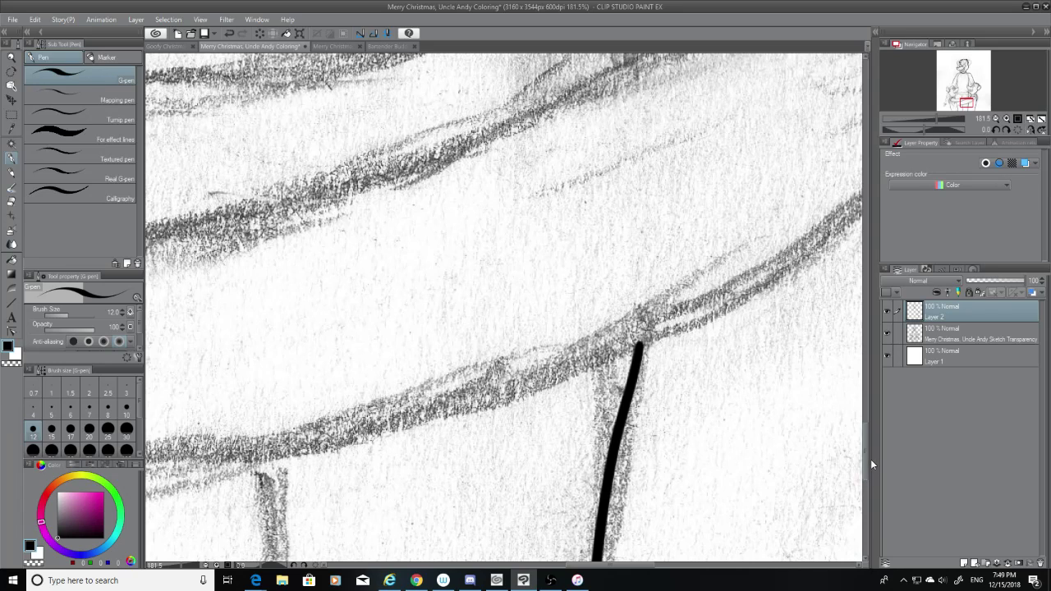
# Ink the rounded band's upper edge from the collar's lower corner around the start of its curved end
pyautogui.moveTo(870, 456); pyautogui.dragTo(870, 402)
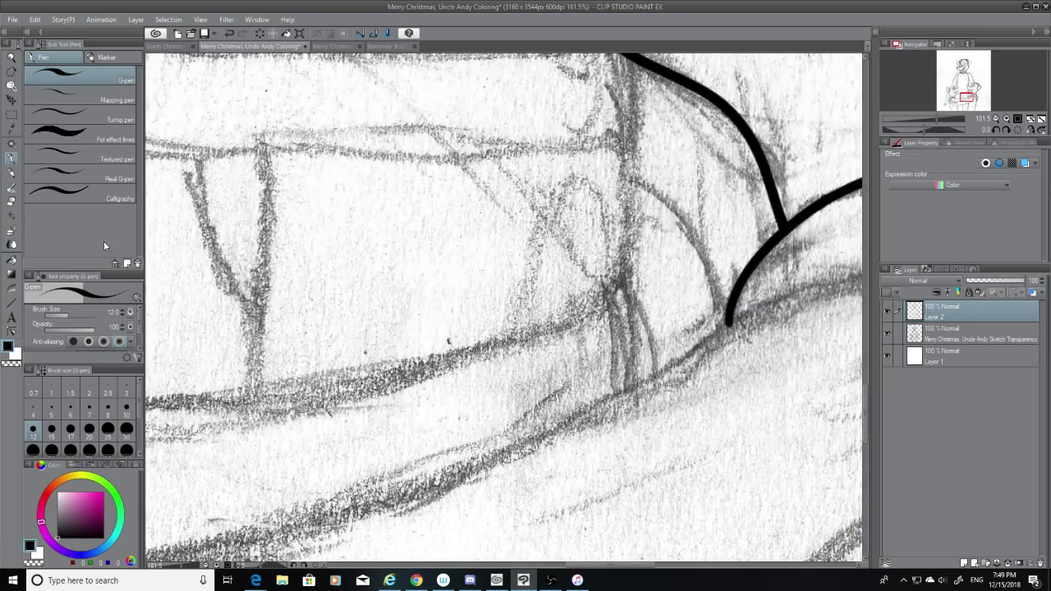
pyautogui.click(708, 566)
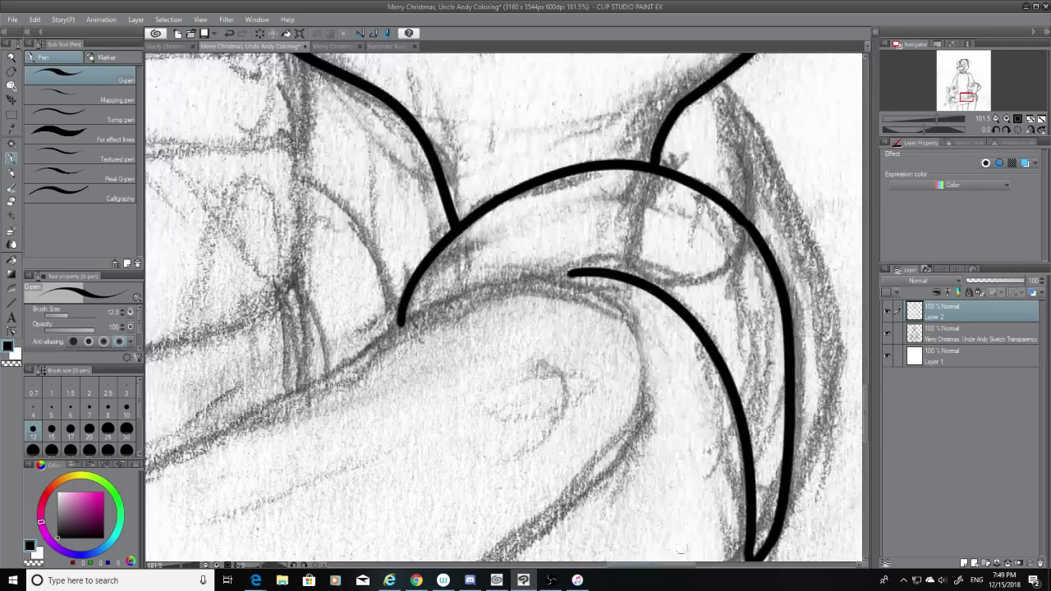
pyautogui.moveTo(391, 329); pyautogui.dragTo(470, 296)
pyautogui.hotkey('ctrl', 'z')
pyautogui.moveTo(400, 320); pyautogui.dragTo(635, 444)
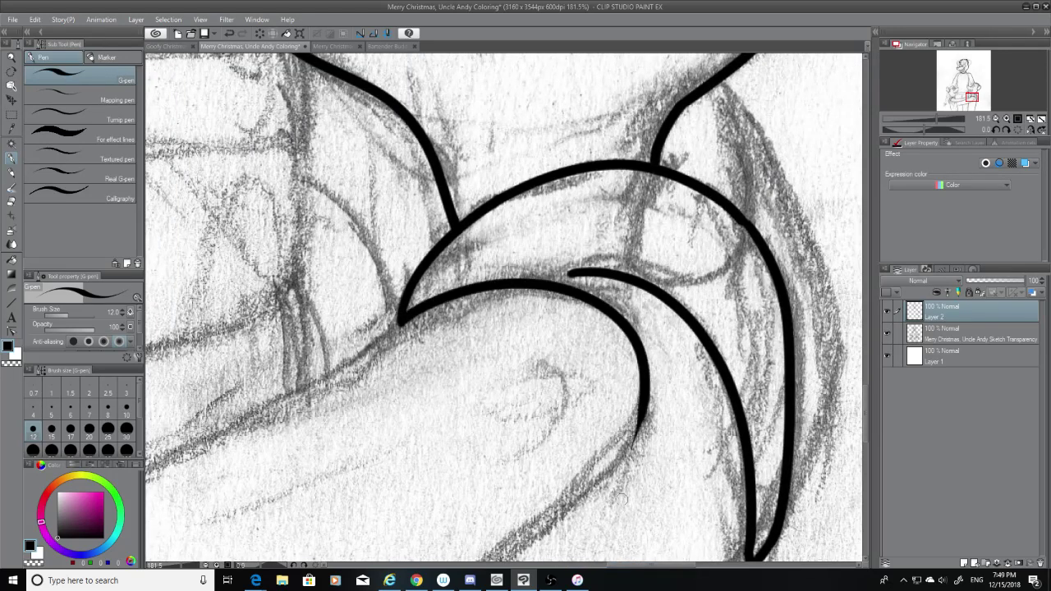
# Ink the rounded band's lower edge from its curved end back to the top of the inked vertical line
pyautogui.click(864, 411)
pyautogui.moveTo(644, 195); pyautogui.dragTo(375, 487)
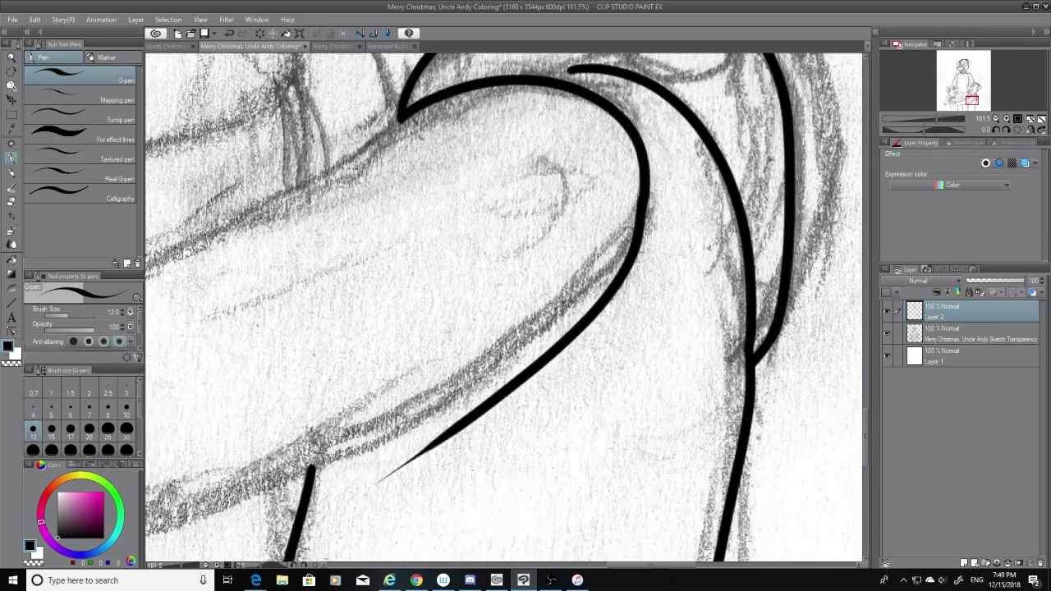
pyautogui.hotkey('ctrl', 'z')
pyautogui.moveTo(649, 195); pyautogui.dragTo(339, 477)
pyautogui.hotkey('ctrl', 'z')
pyautogui.moveTo(649, 197); pyautogui.dragTo(321, 446)
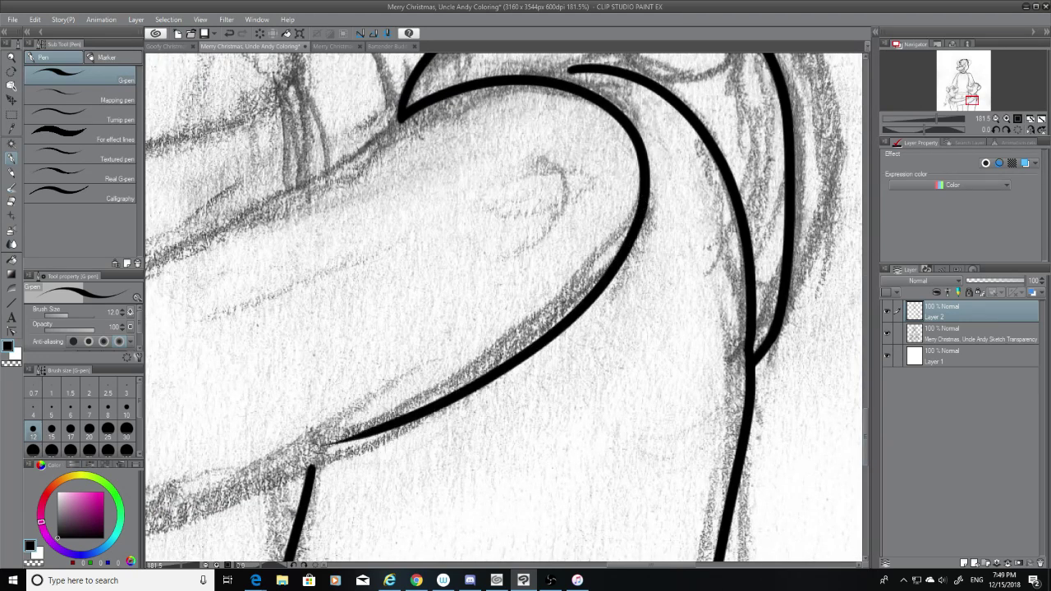
pyautogui.hotkey('ctrl', 'z')
pyautogui.moveTo(646, 201)
pyautogui.mouseDown()
pyautogui.moveTo(613, 266)
pyautogui.moveTo(317, 476)
pyautogui.mouseUp()
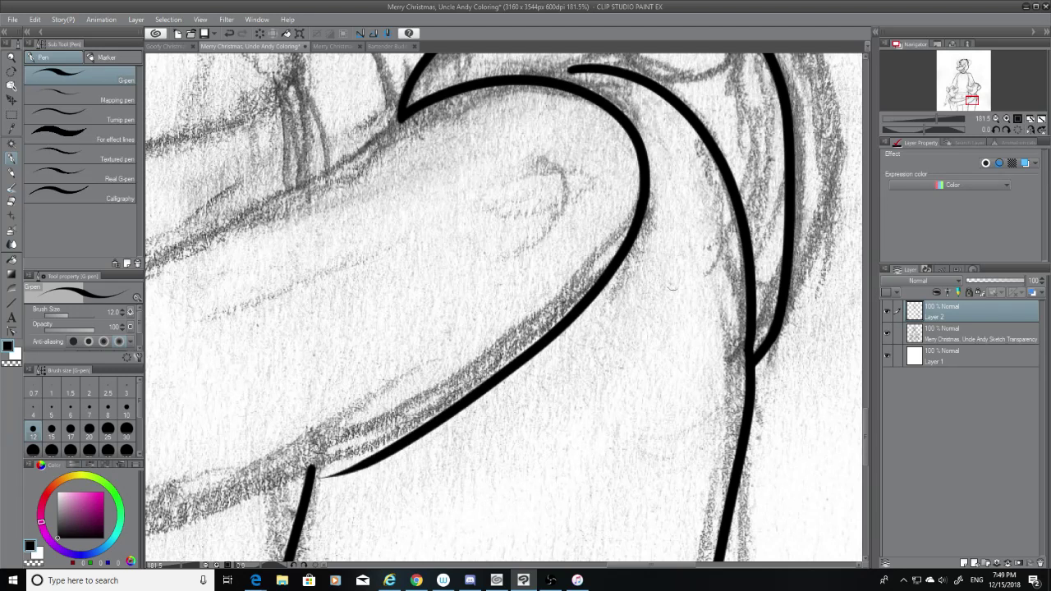
pyautogui.hotkey('ctrl', 'z')
pyautogui.moveTo(643, 201); pyautogui.dragTo(289, 486)
pyautogui.hotkey('ctrl', 'z')
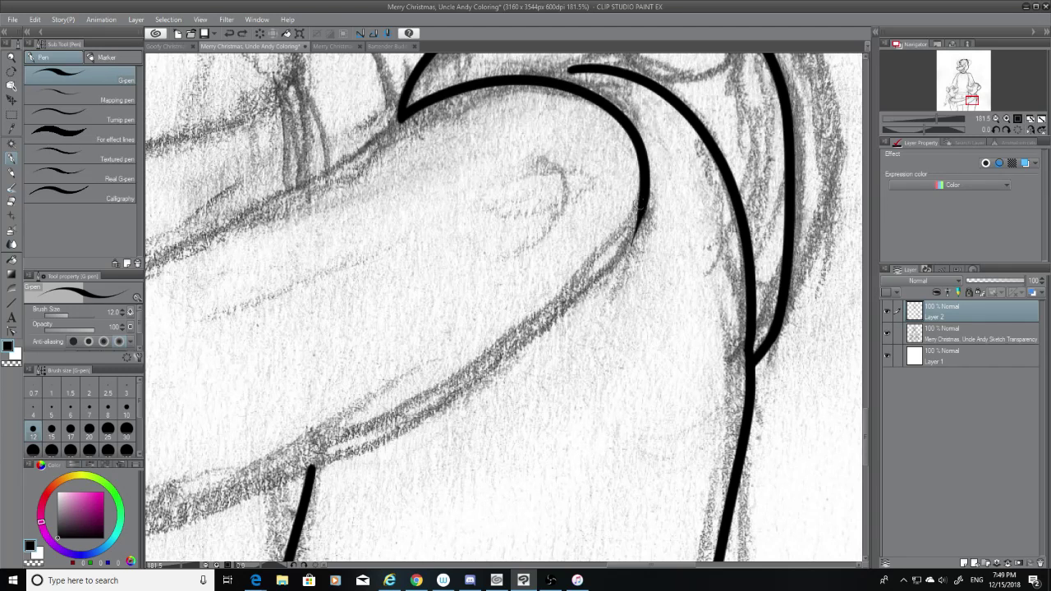
pyautogui.moveTo(643, 200); pyautogui.dragTo(298, 470)
pyautogui.hotkey('ctrl', 'z')
pyautogui.moveTo(643, 201); pyautogui.dragTo(298, 470)
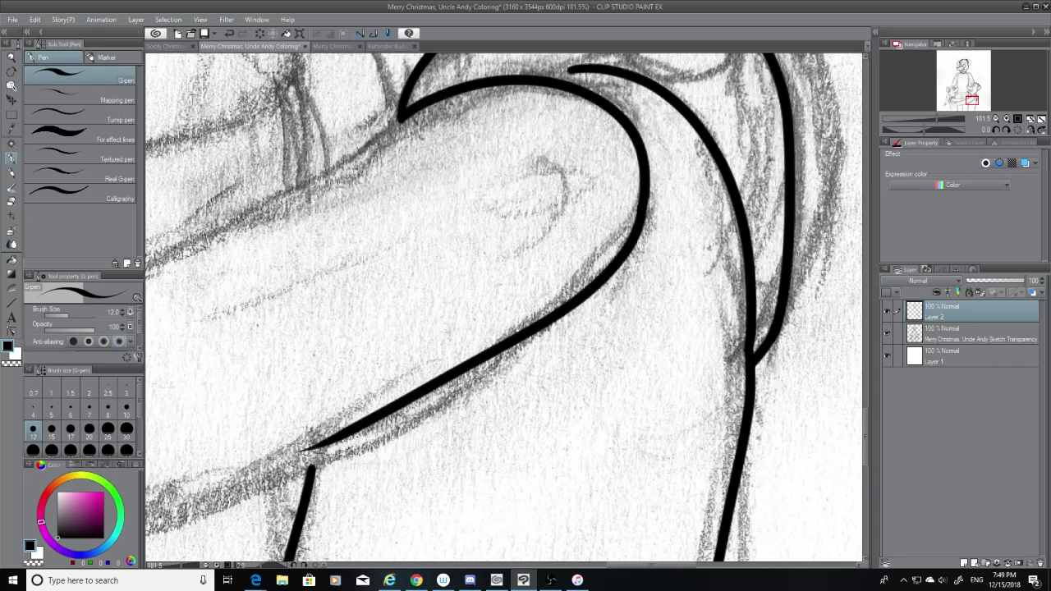
pyautogui.hotkey('ctrl', 'z')
pyautogui.moveTo(643, 200)
pyautogui.mouseDown()
pyautogui.moveTo(631, 235)
pyautogui.moveTo(311, 464)
pyautogui.mouseUp()
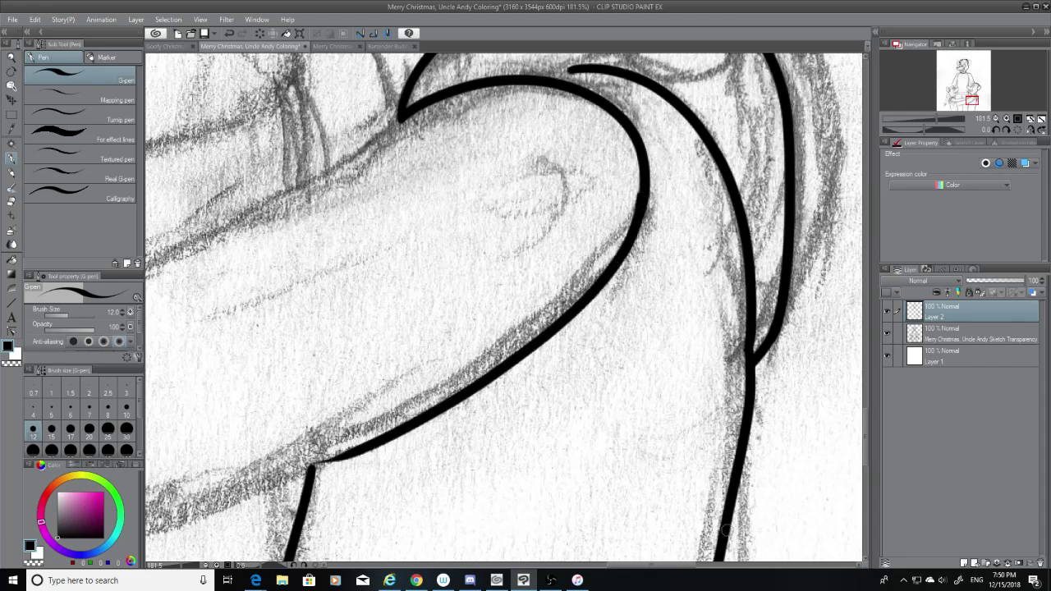
pyautogui.moveTo(683, 567); pyautogui.dragTo(633, 567)
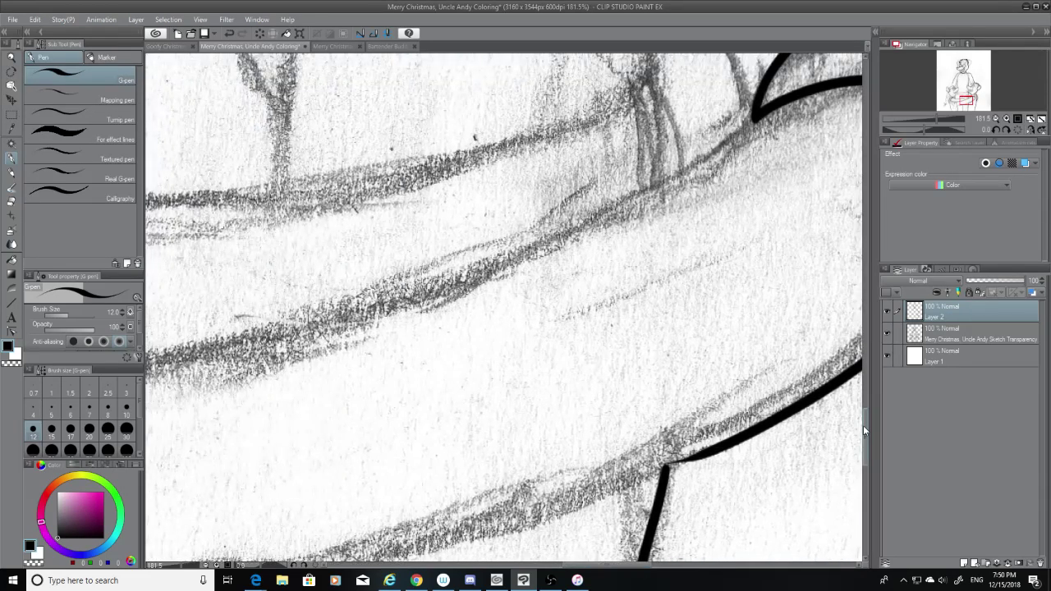
pyautogui.moveTo(863, 426); pyautogui.dragTo(864, 455)
pyautogui.hotkey('ctrl', 'z')
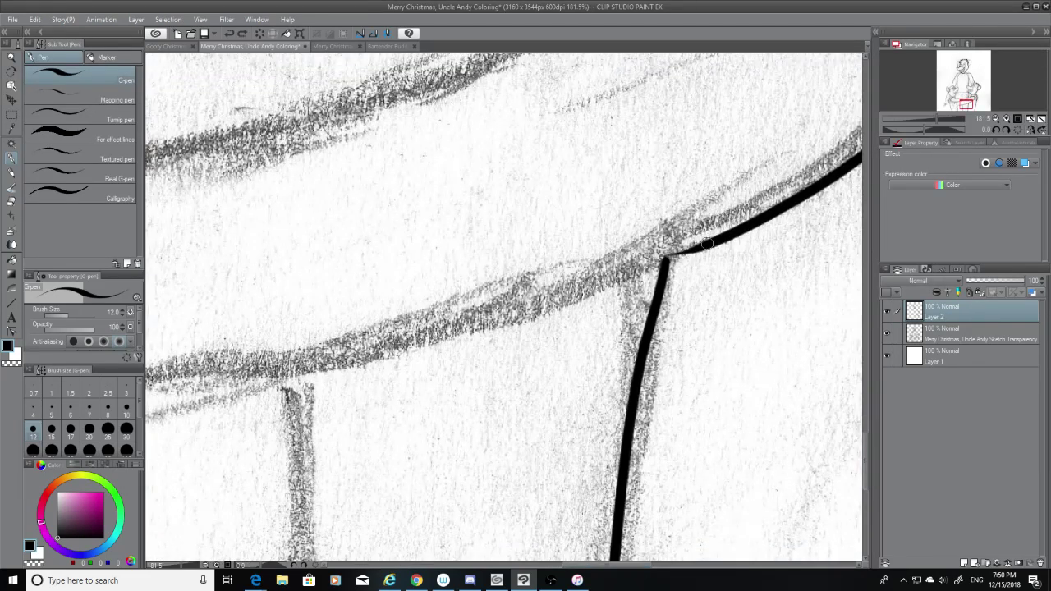
pyautogui.moveTo(709, 241); pyautogui.dragTo(265, 445)
pyautogui.hotkey('ctrl', 'z')
pyautogui.moveTo(720, 237); pyautogui.dragTo(341, 379)
pyautogui.hotkey('ctrl', 'z')
pyautogui.moveTo(737, 232); pyautogui.dragTo(371, 379)
pyautogui.hotkey('ctrl', 'z')
pyautogui.moveTo(719, 237); pyautogui.dragTo(289, 395)
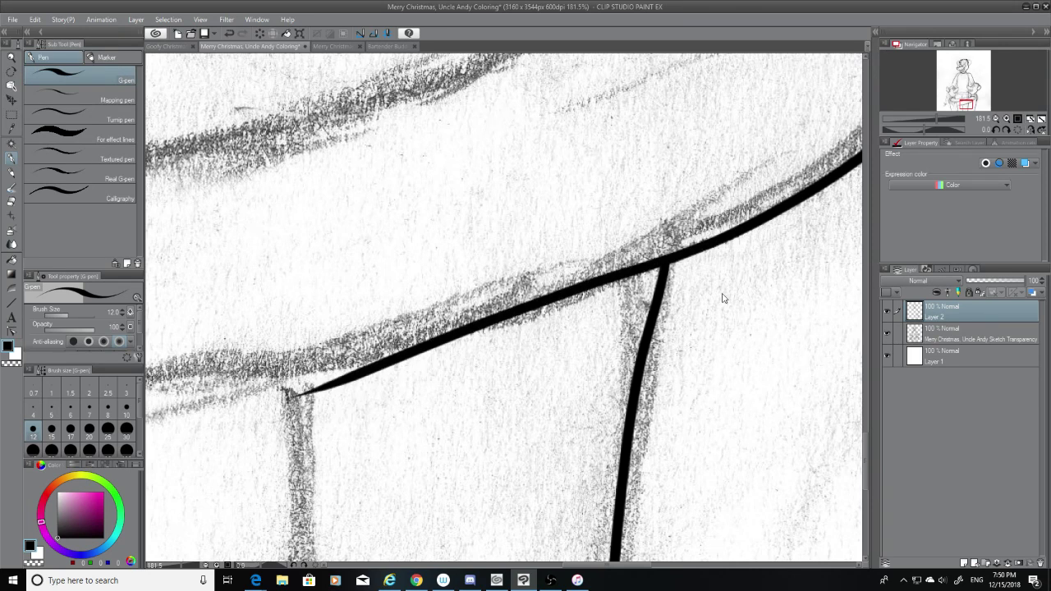
pyautogui.hotkey('ctrl', 'z')
pyautogui.moveTo(705, 239); pyautogui.dragTo(371, 346)
pyautogui.hotkey('ctrl', 'z')
pyautogui.moveTo(711, 238); pyautogui.dragTo(238, 399)
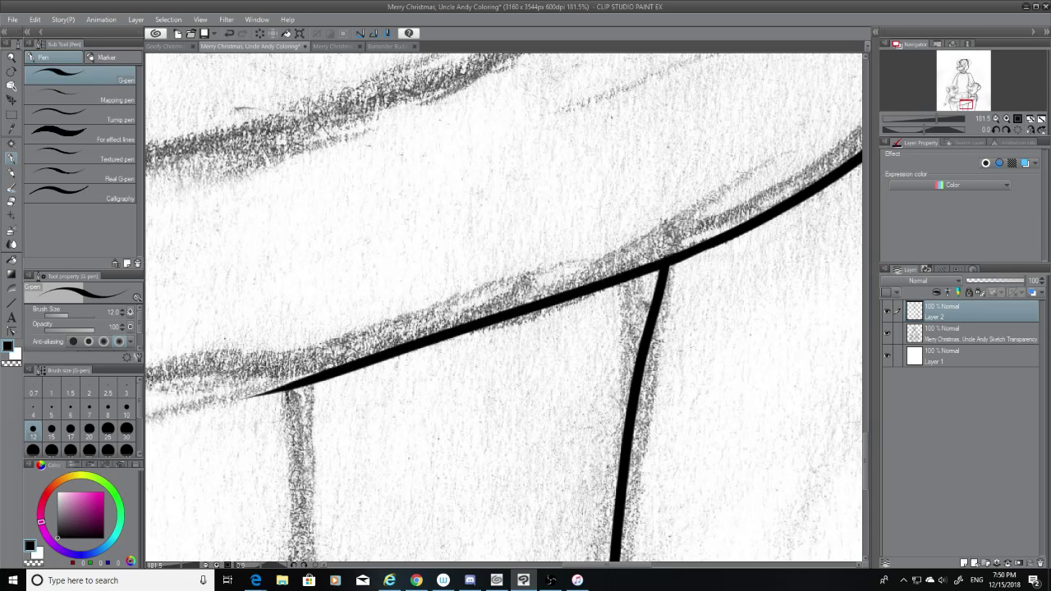
pyautogui.hotkey('ctrl', 'z')
pyautogui.moveTo(706, 240); pyautogui.dragTo(215, 409)
pyautogui.hotkey('ctrl', 'z')
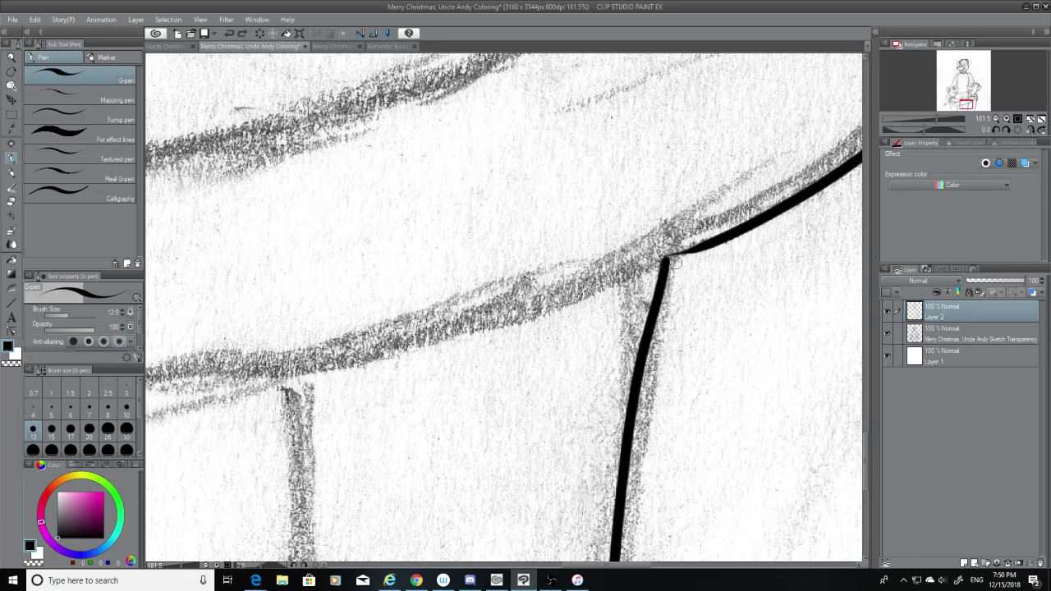
pyautogui.moveTo(689, 252); pyautogui.dragTo(230, 379)
pyautogui.hotkey('ctrl', 'z')
pyautogui.moveTo(698, 244); pyautogui.dragTo(237, 371)
pyautogui.hotkey('ctrl', 'z')
pyautogui.moveTo(688, 252); pyautogui.dragTo(346, 353)
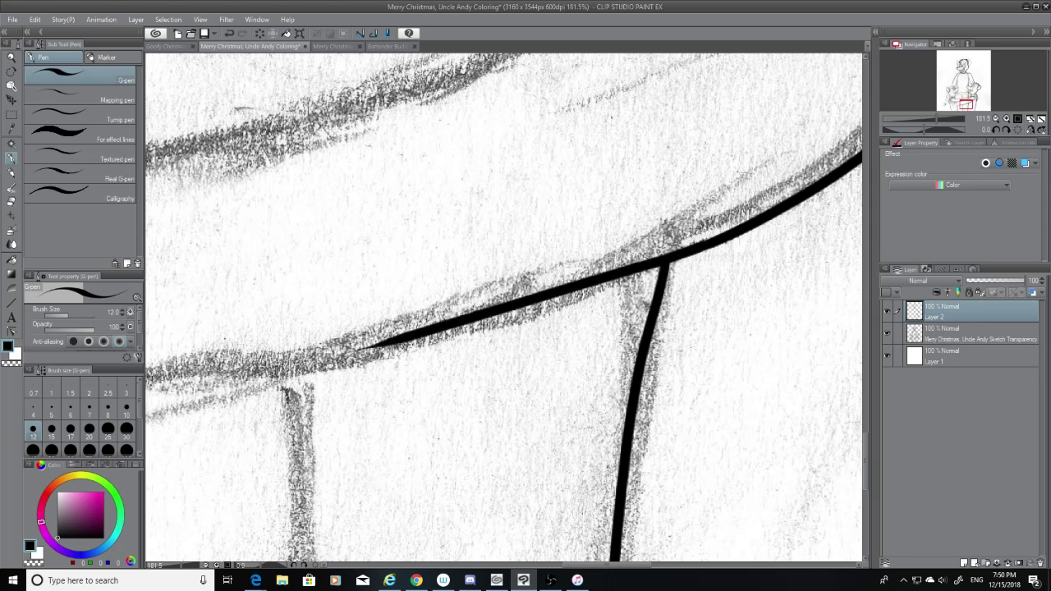
pyautogui.hotkey('ctrl', 'z')
pyautogui.moveTo(690, 250); pyautogui.dragTo(274, 370)
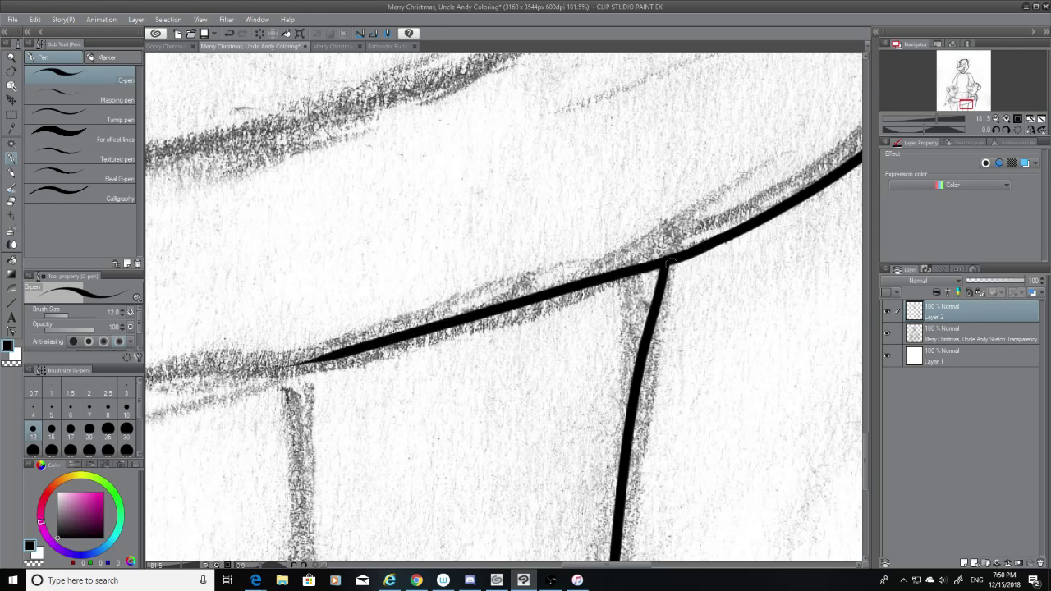
pyautogui.hotkey('ctrl', 'z')
pyautogui.moveTo(683, 251); pyautogui.dragTo(276, 386)
pyautogui.hotkey('ctrl', 'z')
pyautogui.moveTo(683, 251)
pyautogui.mouseDown()
pyautogui.moveTo(542, 305)
pyautogui.moveTo(270, 376)
pyautogui.mouseUp()
pyautogui.hotkey('ctrl', 'z')
pyautogui.moveTo(684, 253); pyautogui.dragTo(337, 376)
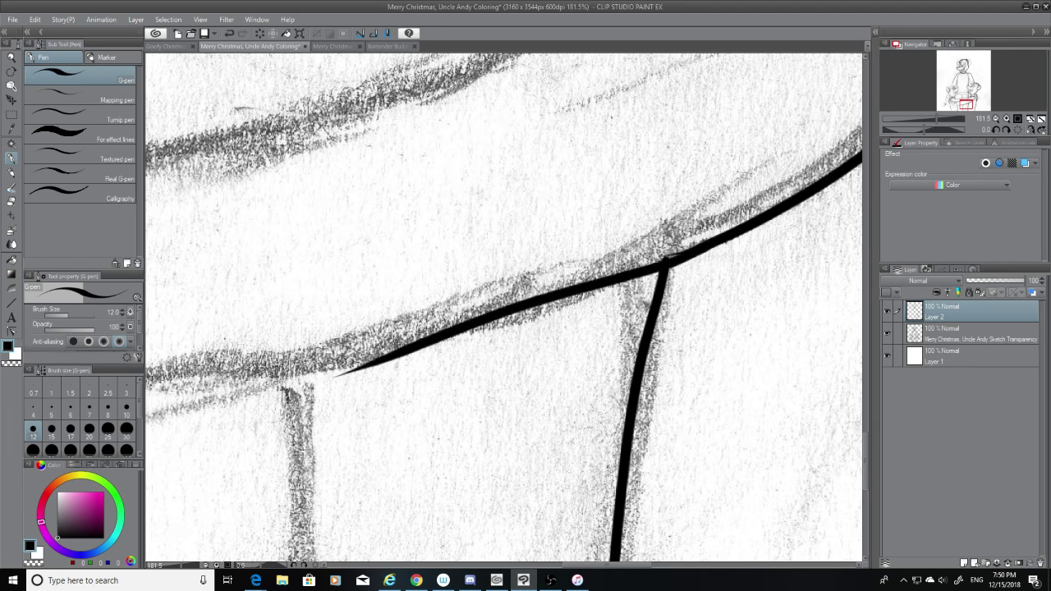
pyautogui.hotkey('ctrl', 'z')
pyautogui.moveTo(684, 252); pyautogui.dragTo(230, 383)
pyautogui.hotkey('ctrl', 'z')
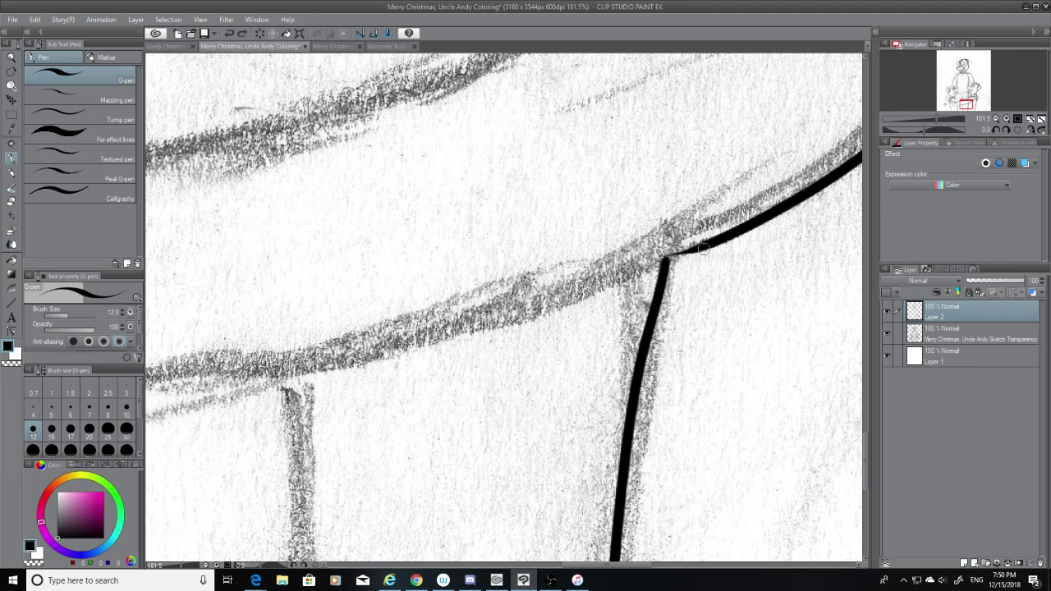
pyautogui.moveTo(684, 252); pyautogui.dragTo(337, 366)
pyautogui.hotkey('ctrl', 'z')
pyautogui.moveTo(683, 252); pyautogui.dragTo(260, 366)
pyautogui.hotkey('ctrl', 'z')
pyautogui.moveTo(684, 252); pyautogui.dragTo(277, 403)
pyautogui.hotkey('ctrl', 'z')
pyautogui.moveTo(683, 252); pyautogui.dragTo(262, 384)
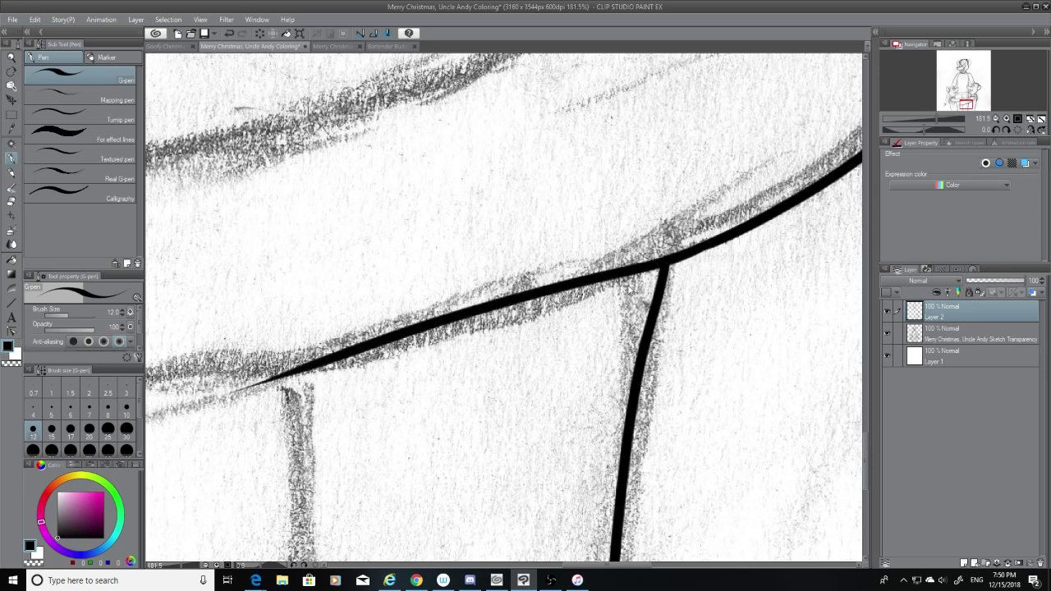
pyautogui.hotkey('ctrl', 'z')
# Ink the rounded band's lower edge past the inked vertical line toward the next sketched vertical, redrawing the stroke until it joins smoothly
pyautogui.moveTo(625, 566)
pyautogui.mouseDown()
pyautogui.moveTo(643, 566)
pyautogui.moveTo(609, 566)
pyautogui.mouseUp()
pyautogui.moveTo(819, 243); pyautogui.dragTo(380, 400)
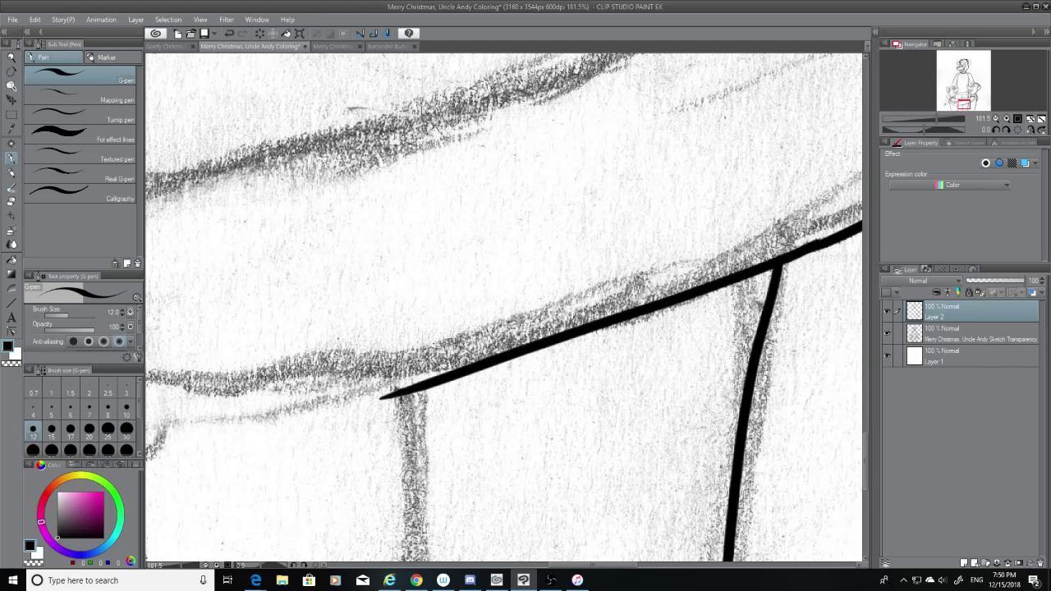
pyautogui.hotkey('ctrl', 'z')
pyautogui.moveTo(820, 243); pyautogui.dragTo(694, 283)
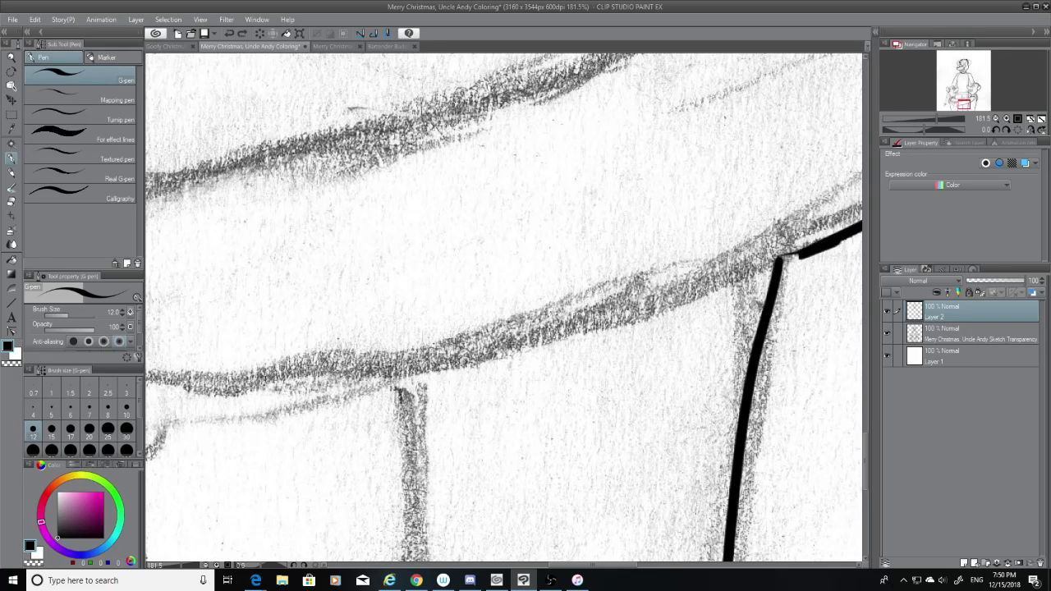
pyautogui.moveTo(801, 251); pyautogui.dragTo(511, 351)
pyautogui.hotkey('ctrl', 'z')
pyautogui.moveTo(833, 241); pyautogui.dragTo(421, 383)
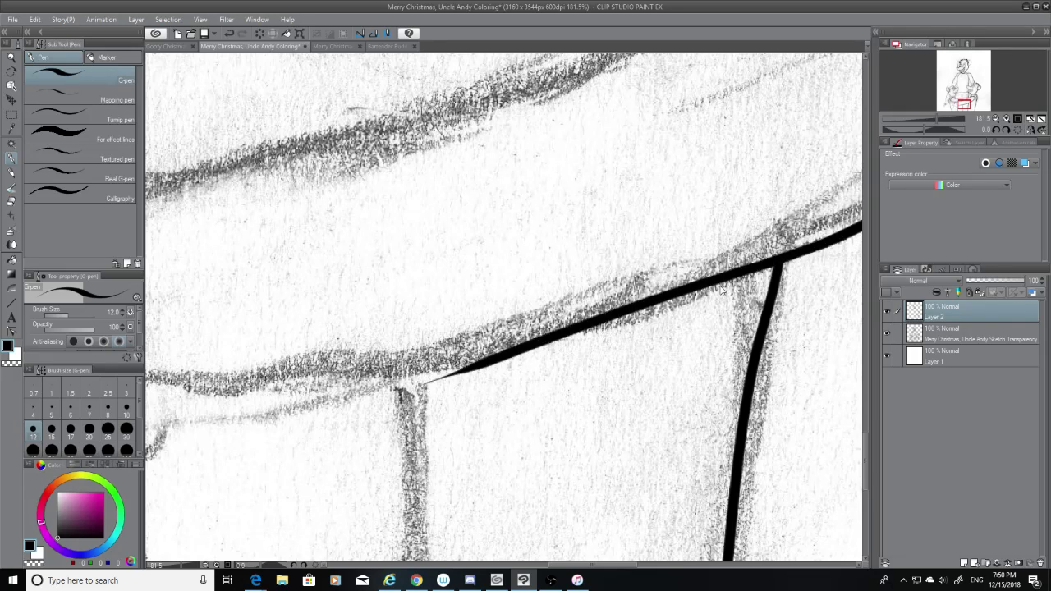
pyautogui.hotkey('ctrl', 'z')
pyautogui.moveTo(805, 246); pyautogui.dragTo(376, 398)
pyautogui.hotkey('ctrl', 'z')
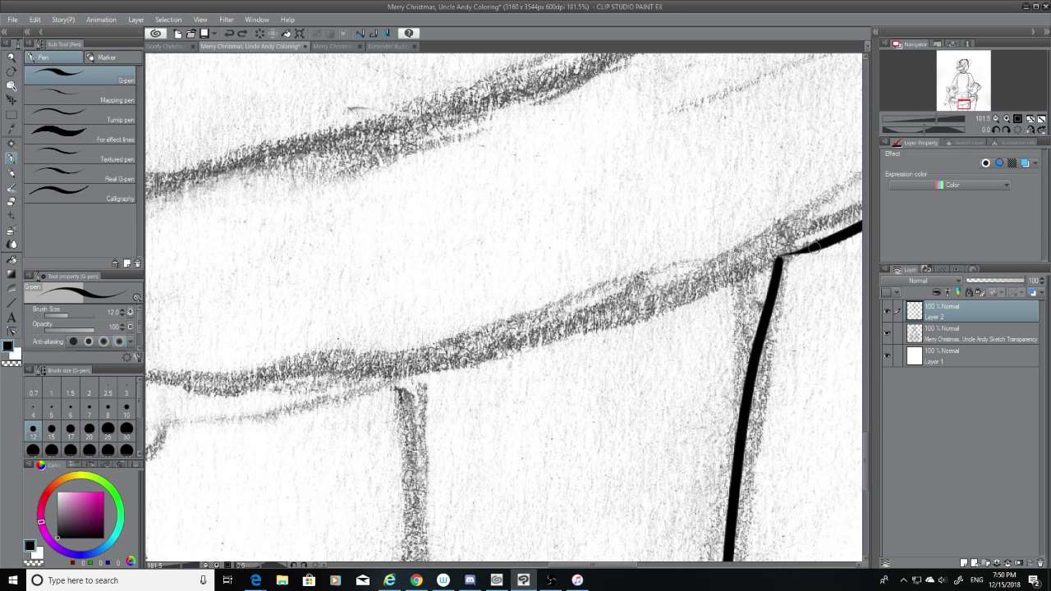
pyautogui.moveTo(817, 245); pyautogui.dragTo(486, 362)
pyautogui.hotkey('ctrl', 'z')
pyautogui.moveTo(842, 232); pyautogui.dragTo(508, 334)
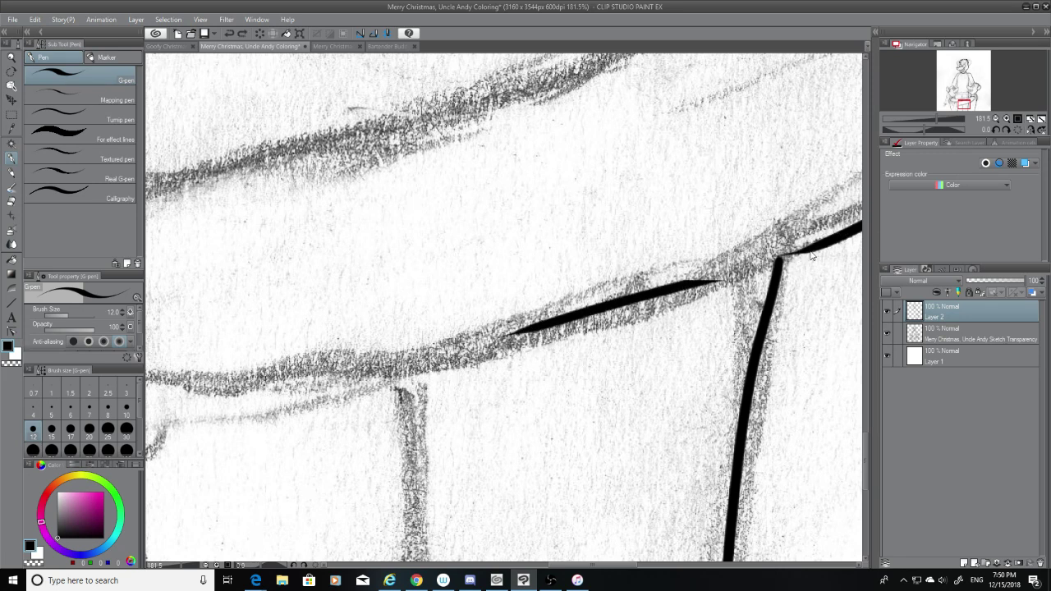
pyautogui.hotkey('ctrl', 'z')
pyautogui.moveTo(828, 240); pyautogui.dragTo(508, 352)
pyautogui.hotkey('ctrl', 'z')
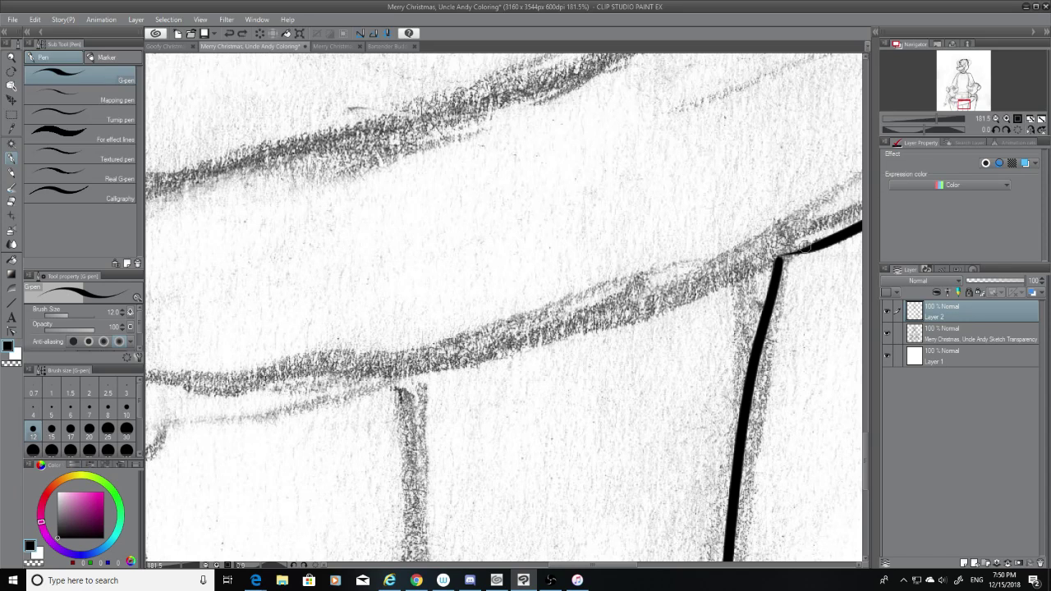
pyautogui.moveTo(811, 246); pyautogui.dragTo(512, 352)
pyautogui.hotkey('ctrl', 'z')
pyautogui.moveTo(826, 240); pyautogui.dragTo(451, 374)
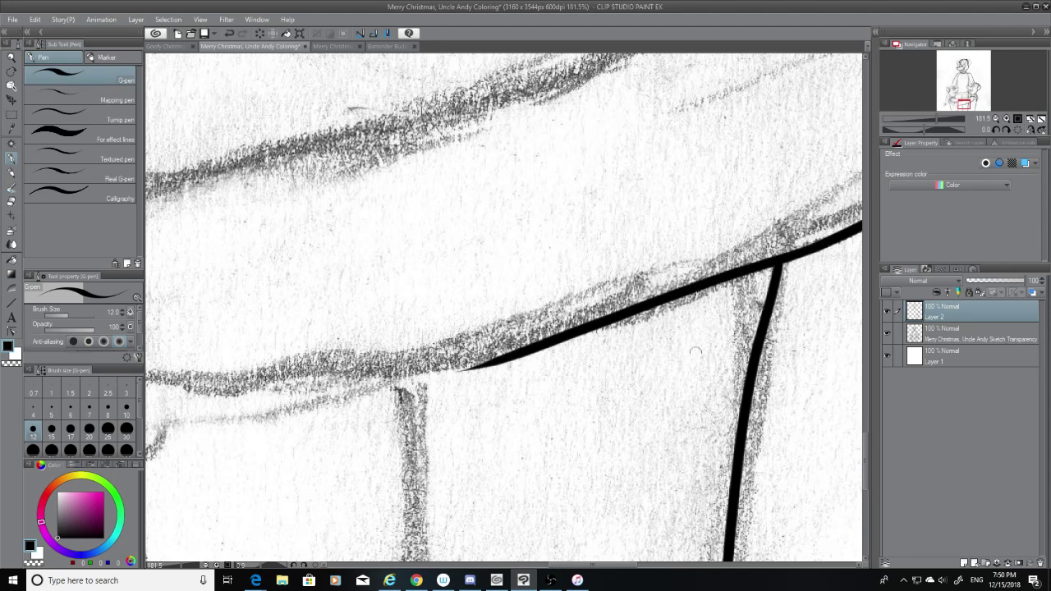
# Continue the band's lower edge with the G-pen past the second sketched vertical and across the left character's slanted body line
pyautogui.moveTo(634, 570); pyautogui.dragTo(595, 570)
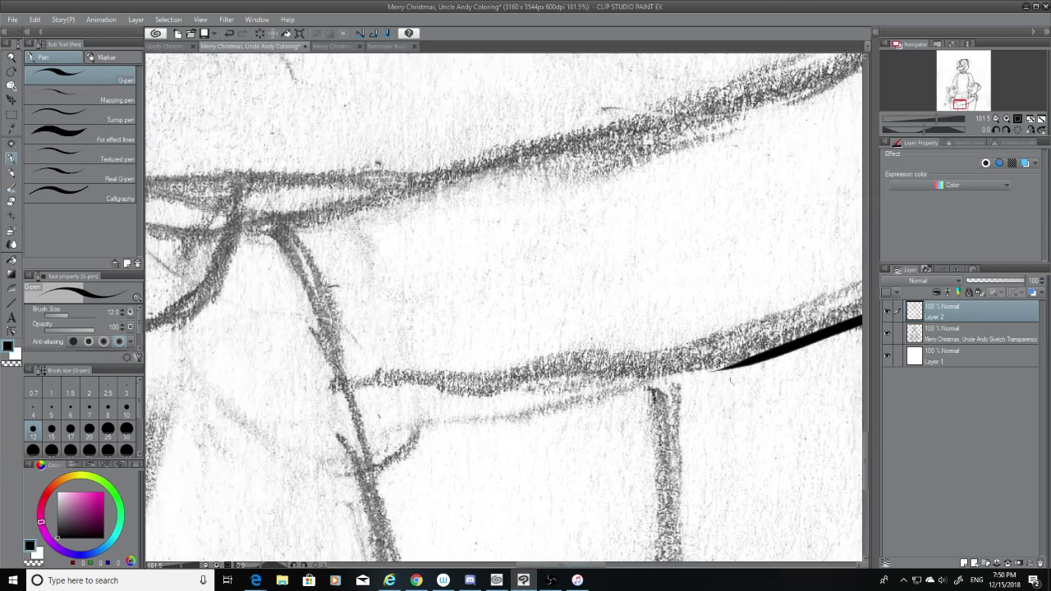
pyautogui.moveTo(750, 361); pyautogui.dragTo(291, 393)
pyautogui.hotkey('ctrl', 'z')
pyautogui.moveTo(752, 358); pyautogui.dragTo(292, 391)
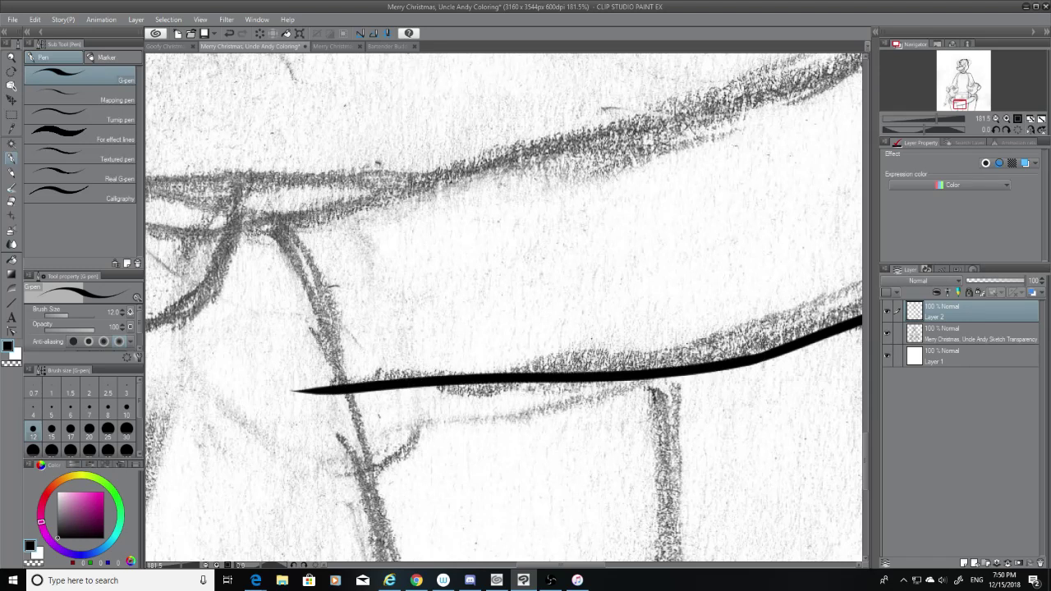
# Erase the lower edge's overshoot with the Hard eraser so it ends at the left character's sketched body line
pyautogui.click(11, 200)
pyautogui.click(887, 334)
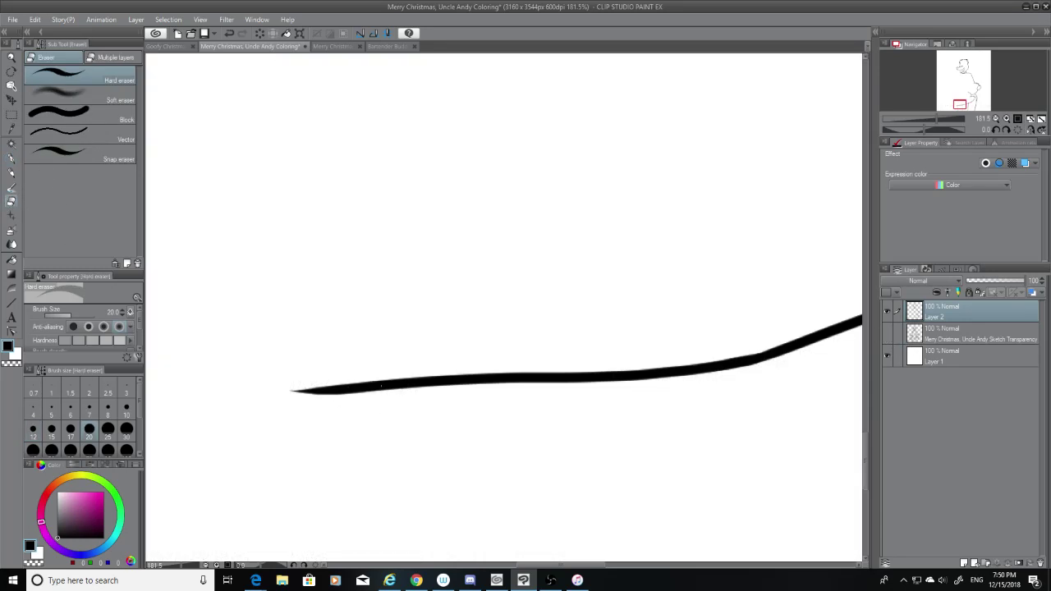
pyautogui.click(887, 333)
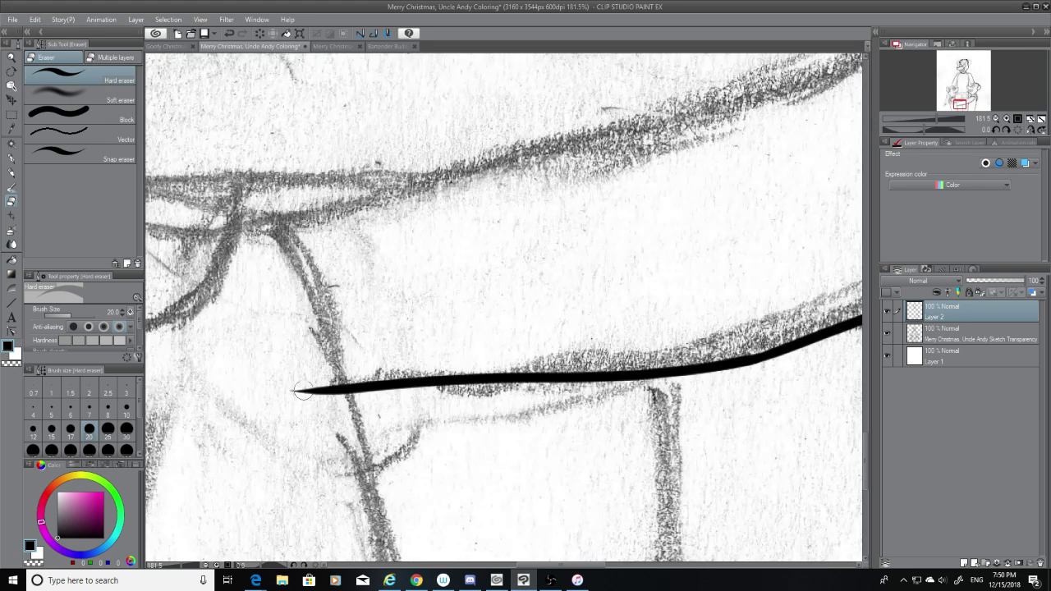
pyautogui.moveTo(314, 389)
pyautogui.mouseDown()
pyautogui.moveTo(342, 408)
pyautogui.moveTo(331, 385)
pyautogui.moveTo(297, 390)
pyautogui.mouseUp()
# Ink the band's upper edge with the G-pen from near the left character's cuff up along the sketch toward the collar
pyautogui.hscroll(-1, 643, 567)
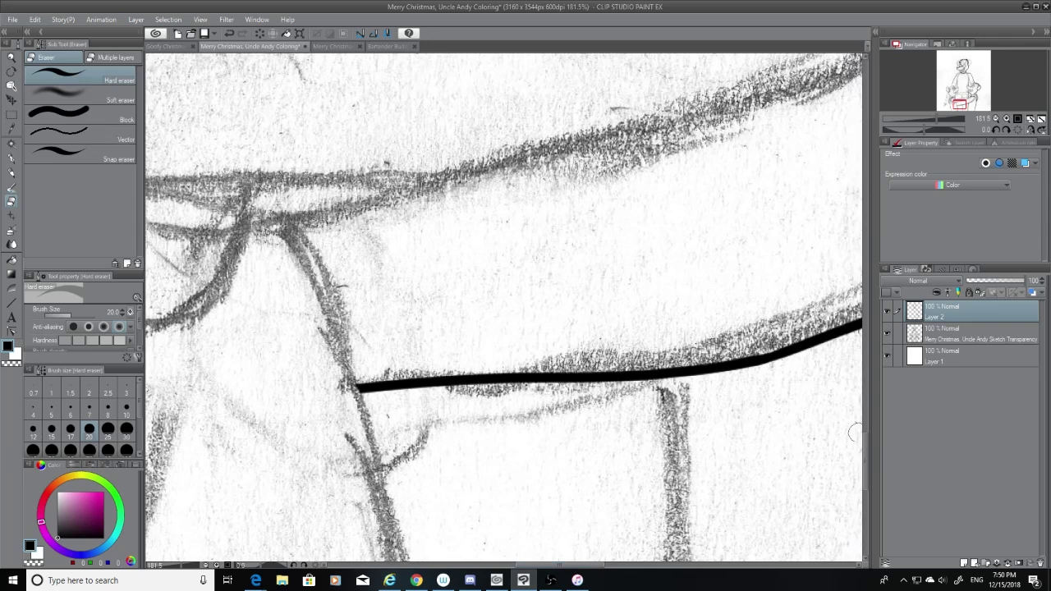
pyautogui.scroll(3, 865, 428)
pyautogui.scroll(2, 864, 429)
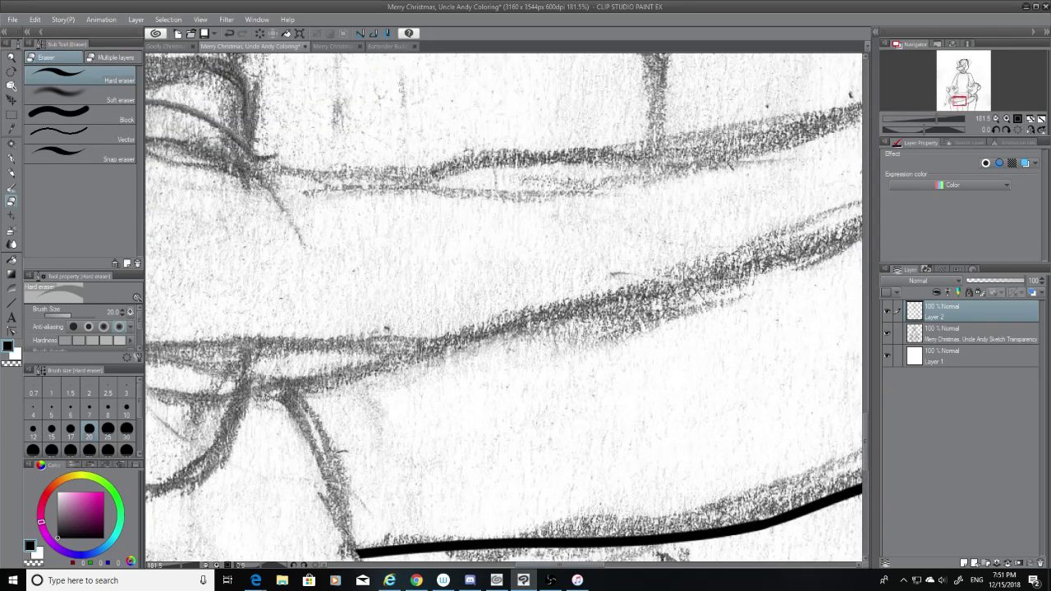
pyautogui.click(12, 159)
pyautogui.moveTo(320, 373); pyautogui.dragTo(862, 220)
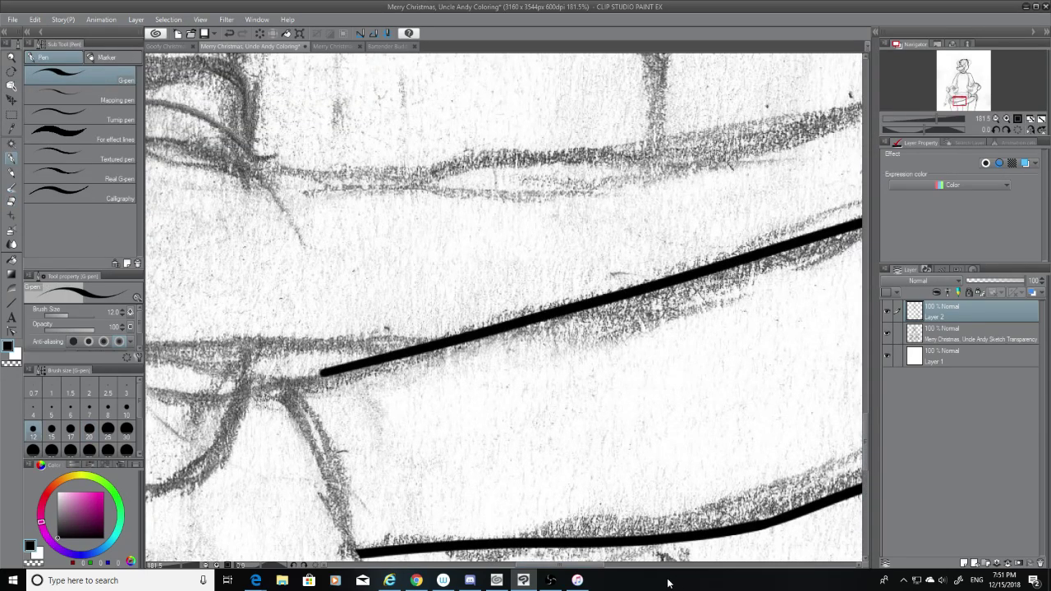
# Erase the tapered end of the upper-edge stroke with the Hard eraser, leaving a full-width blunt end
pyautogui.scroll(3, 866, 413)
pyautogui.scroll(3, 866, 413)
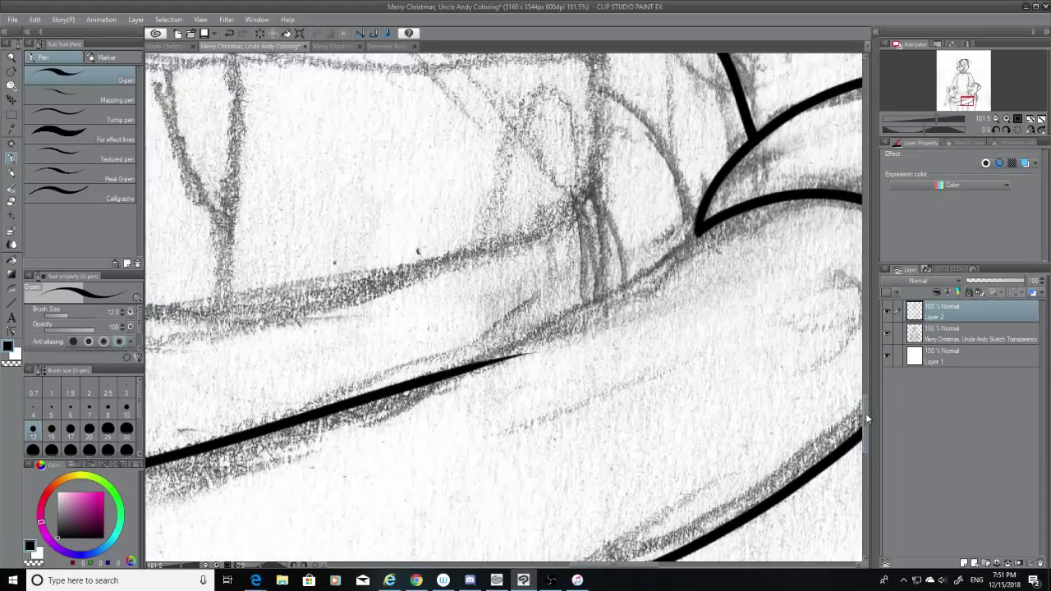
pyautogui.press('e')
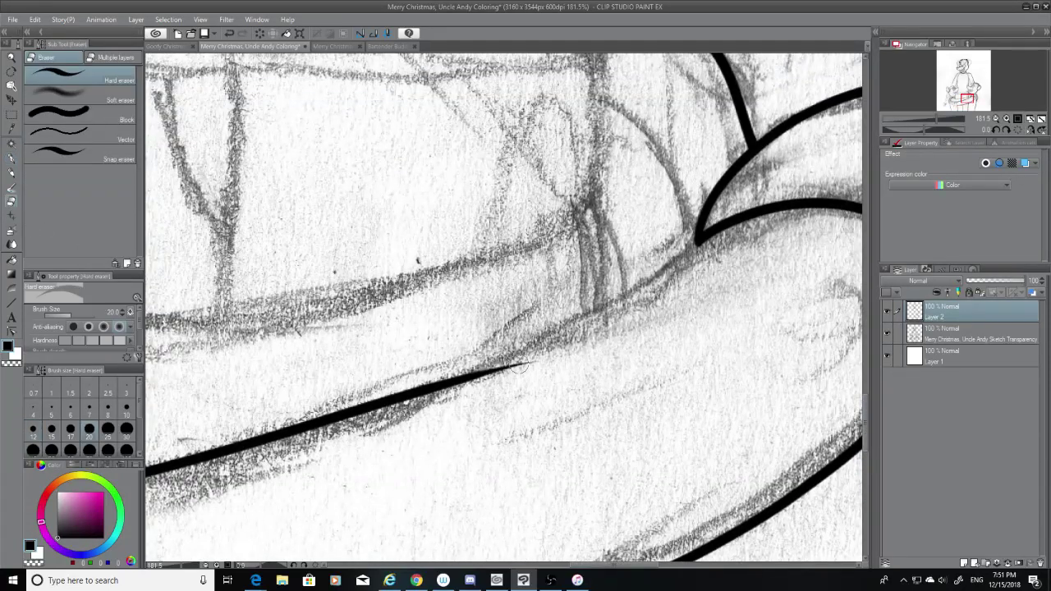
pyautogui.moveTo(527, 358)
pyautogui.mouseDown()
pyautogui.moveTo(477, 379)
pyautogui.moveTo(537, 365)
pyautogui.moveTo(459, 384)
pyautogui.mouseUp()
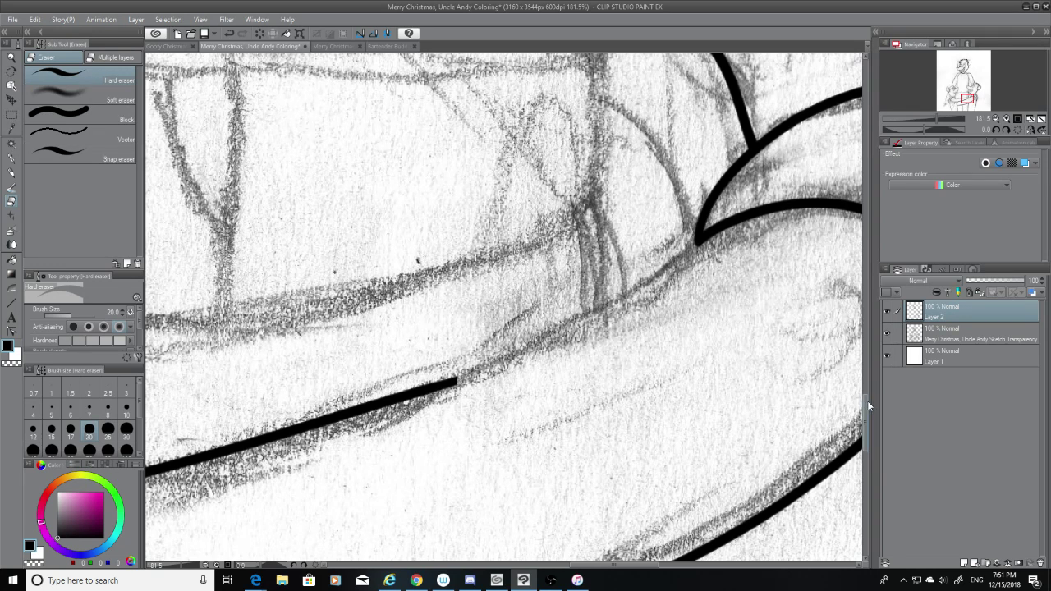
# Ink the band's upper edge with the G-pen from the collar's lower corner down toward the trimmed stroke, redoing unsatisfactory attempts
pyautogui.click(11, 158)
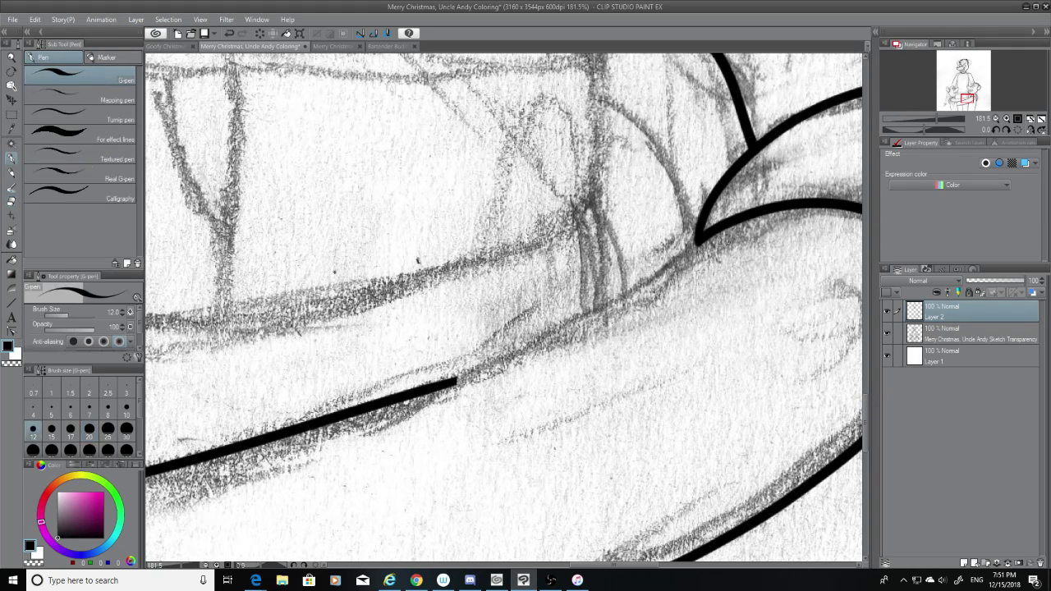
pyautogui.moveTo(707, 240)
pyautogui.mouseDown()
pyautogui.moveTo(549, 332)
pyautogui.moveTo(435, 381)
pyautogui.moveTo(700, 240)
pyautogui.moveTo(452, 377)
pyautogui.mouseUp()
pyautogui.hotkey('ctrl', 'z')
pyautogui.hotkey('ctrl', 'z')
pyautogui.hotkey('ctrl', 'z')
pyautogui.hotkey('ctrl', 'z')
pyautogui.moveTo(707, 238); pyautogui.dragTo(465, 388)
pyautogui.hotkey('ctrl', 'z')
pyautogui.moveTo(710, 237)
pyautogui.mouseDown()
pyautogui.moveTo(491, 363)
pyautogui.moveTo(529, 354)
pyautogui.moveTo(455, 382)
pyautogui.mouseUp()
pyautogui.hotkey('ctrl', 'z')
pyautogui.hotkey('ctrl', 'z')
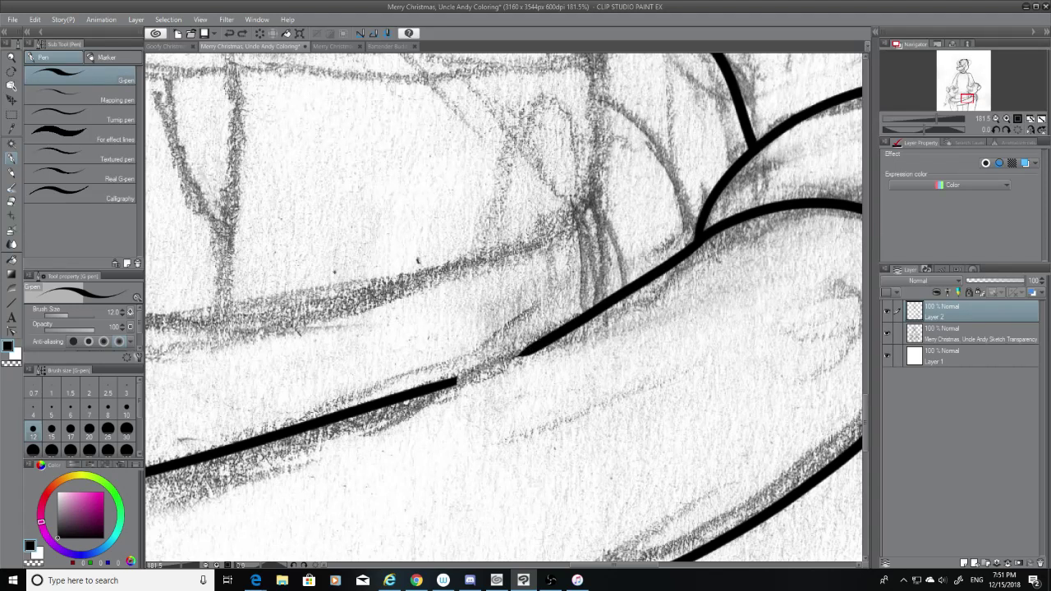
# Bridge the gap between the two upper-edge strokes and check the join with the sketch layer temporarily hidden
pyautogui.moveTo(531, 349); pyautogui.dragTo(423, 398)
pyautogui.hotkey('ctrl', 'z')
pyautogui.moveTo(542, 344); pyautogui.dragTo(427, 401)
pyautogui.hotkey('ctrl', 'z')
pyautogui.hotkey('ctrl', 'z')
pyautogui.moveTo(544, 341)
pyautogui.mouseDown()
pyautogui.moveTo(475, 379)
pyautogui.moveTo(441, 384)
pyautogui.mouseUp()
pyautogui.click(888, 332)
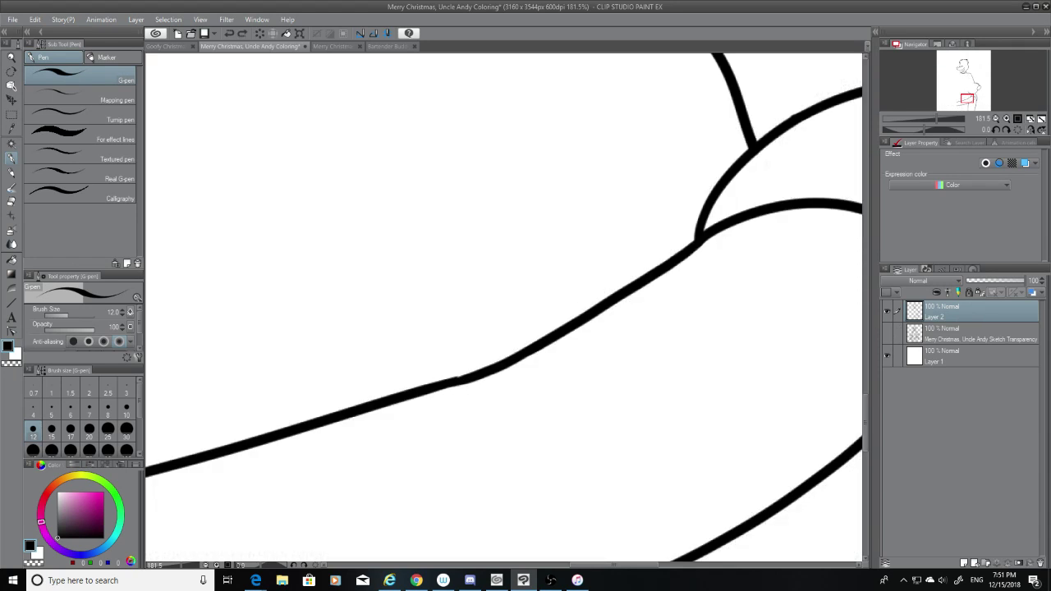
pyautogui.click(887, 333)
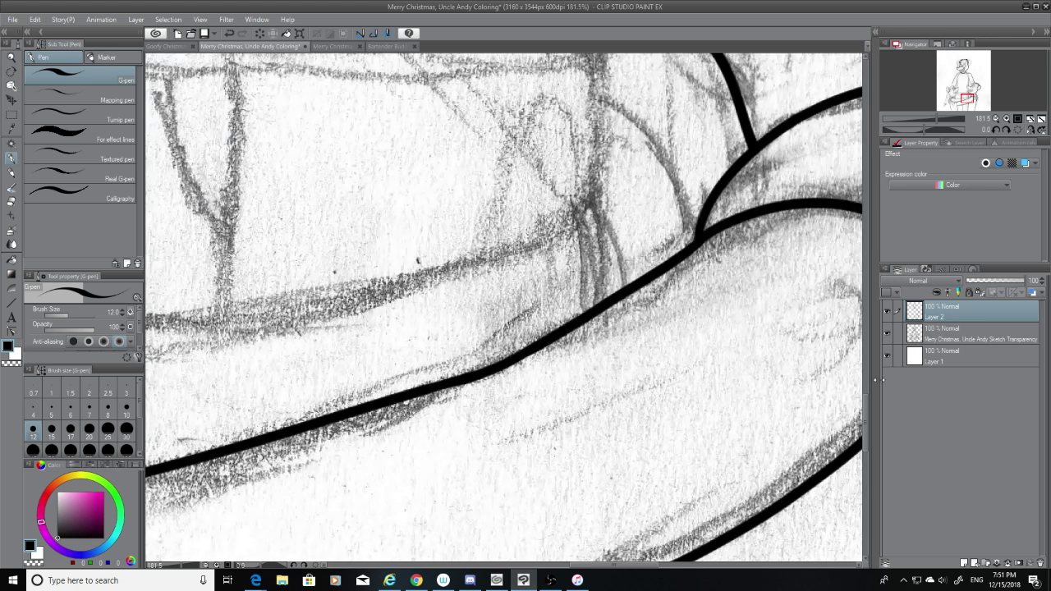
pyautogui.moveTo(869, 408)
pyautogui.mouseDown()
pyautogui.moveTo(865, 355)
pyautogui.moveTo(871, 423)
pyautogui.mouseUp()
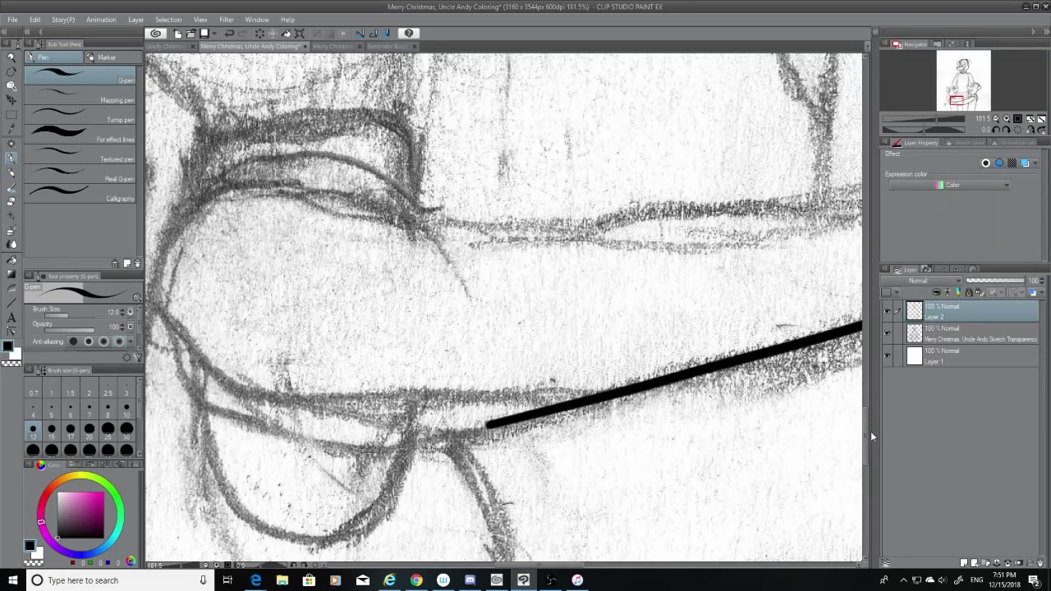
pyautogui.moveTo(867, 416)
pyautogui.mouseDown()
pyautogui.moveTo(867, 437)
pyautogui.moveTo(868, 414)
pyautogui.moveTo(869, 424)
pyautogui.mouseUp()
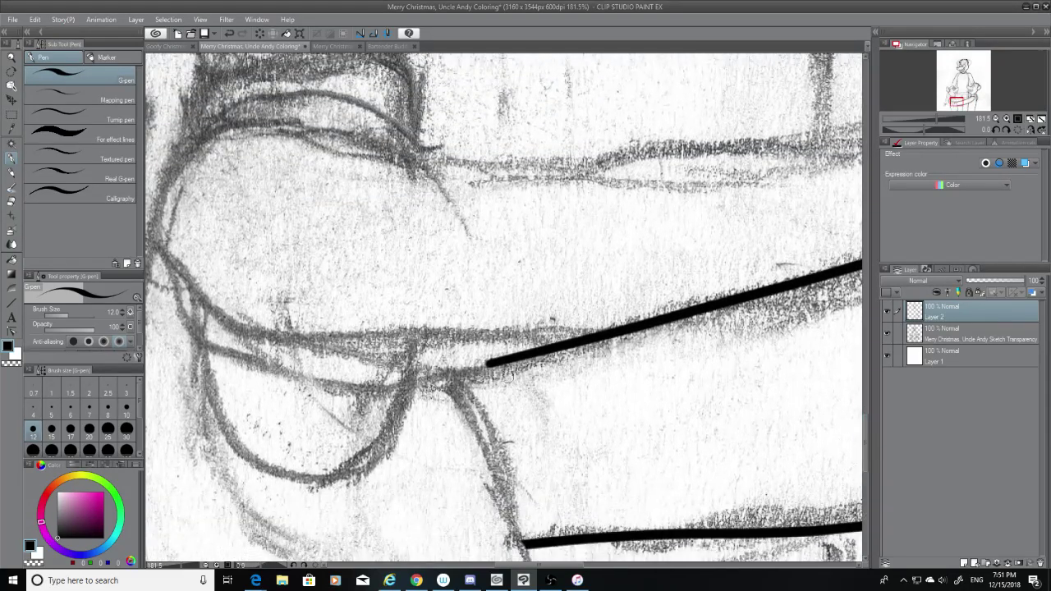
pyautogui.moveTo(487, 366); pyautogui.dragTo(452, 378)
pyautogui.hotkey('ctrl', 'z')
pyautogui.hotkey('ctrl', 'z')
# Zoom out and hide Layer 2 to examine the left character's pencil sketch without the line art
pyautogui.click(888, 332)
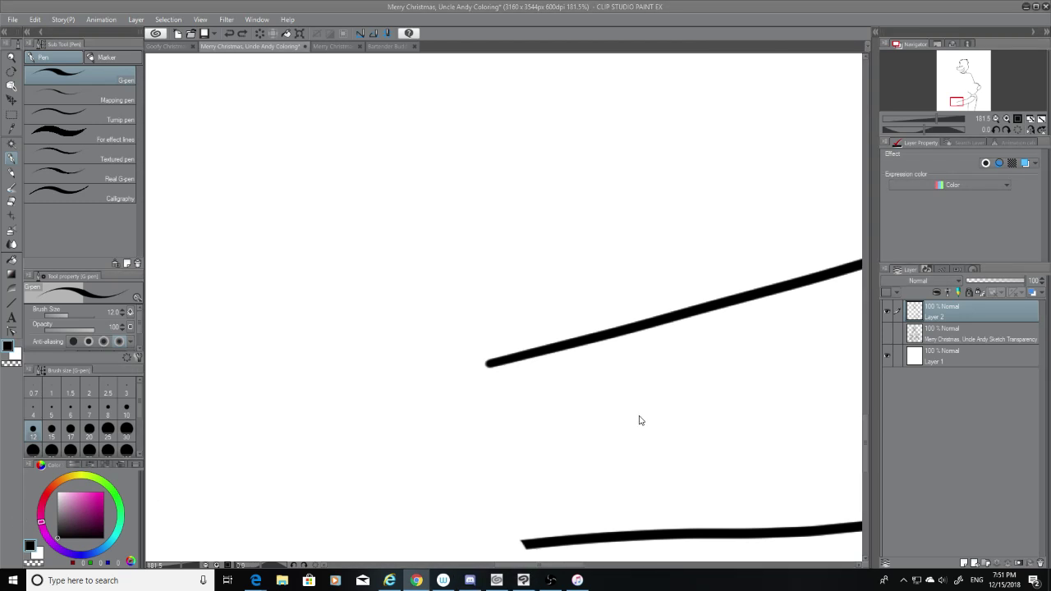
pyautogui.scroll(-5, 649, 411)
pyautogui.click(887, 311)
pyautogui.click(888, 333)
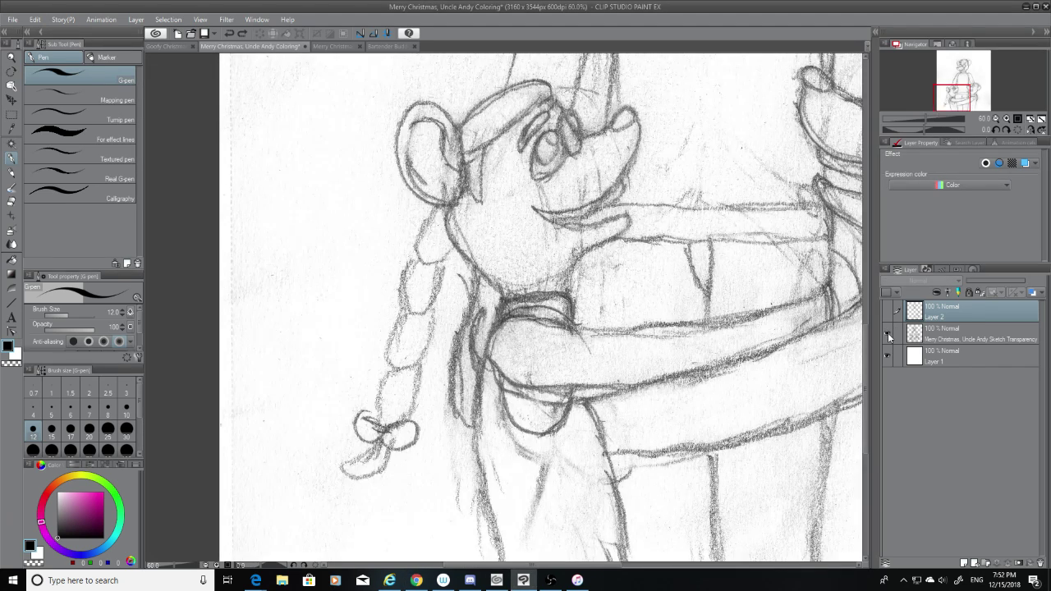
# Show Layer 2 again and extend the band's upper-edge stroke to the left character's torso contour beneath the arm
pyautogui.click(888, 333)
pyautogui.click(888, 333)
pyautogui.click(884, 315)
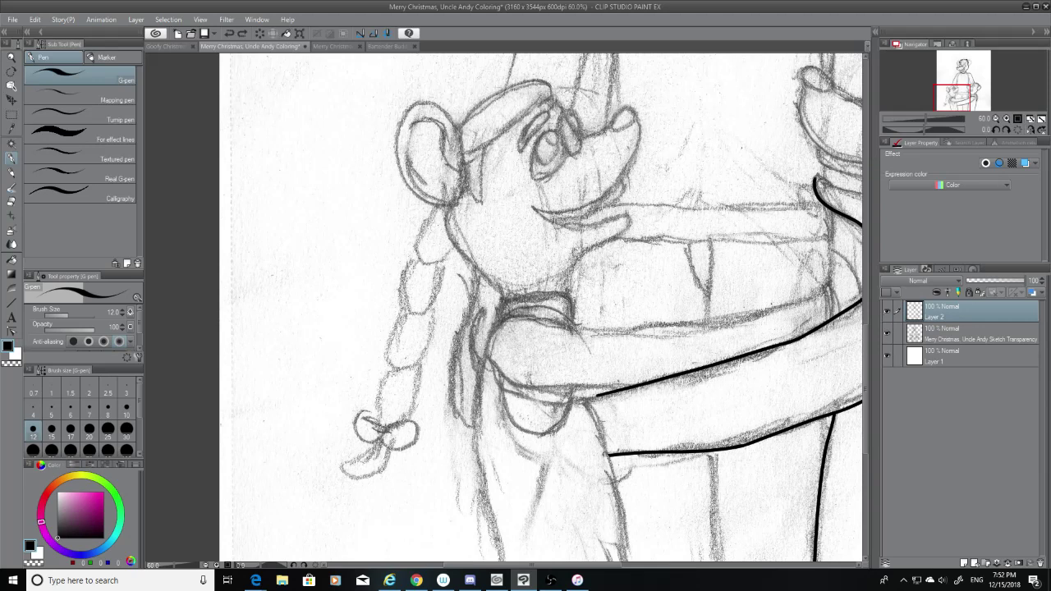
pyautogui.scroll(4, 490, 450)
pyautogui.scroll(1, 490, 450)
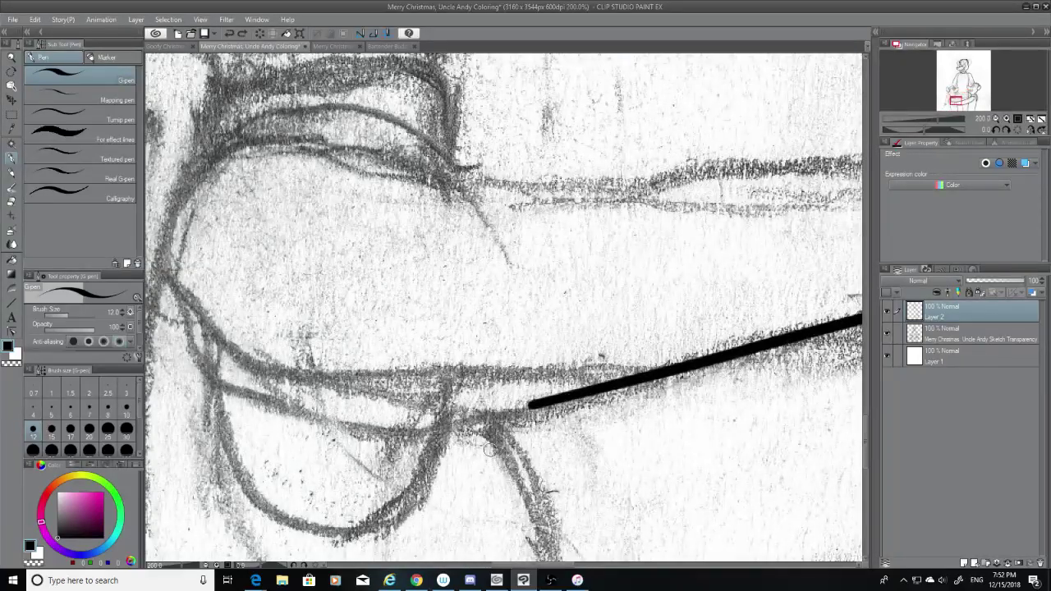
pyautogui.moveTo(530, 405); pyautogui.dragTo(491, 415)
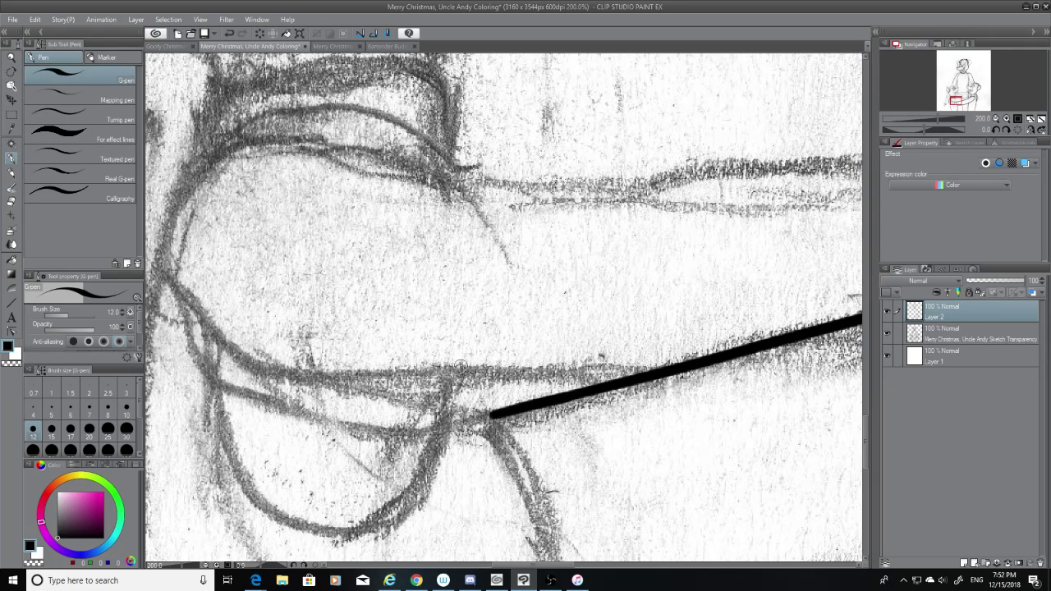
# Try to ink the left character's front torso contour downward from just above the band's upper-edge stroke
pyautogui.moveTo(474, 363)
pyautogui.mouseDown()
pyautogui.moveTo(511, 473)
pyautogui.moveTo(573, 558)
pyautogui.mouseUp()
pyautogui.hotkey('ctrl', 'z')
pyautogui.moveTo(477, 366); pyautogui.dragTo(566, 562)
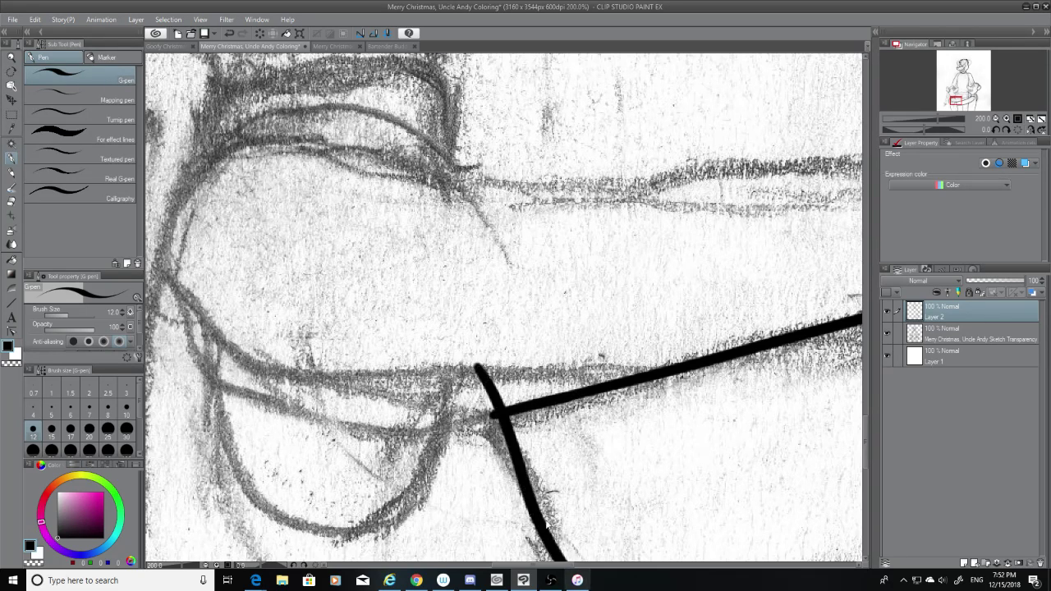
pyautogui.hotkey('ctrl', 'z')
pyautogui.hotkey('ctrl', 'z')
pyautogui.moveTo(476, 365); pyautogui.dragTo(571, 561)
pyautogui.hotkey('ctrl', 'z')
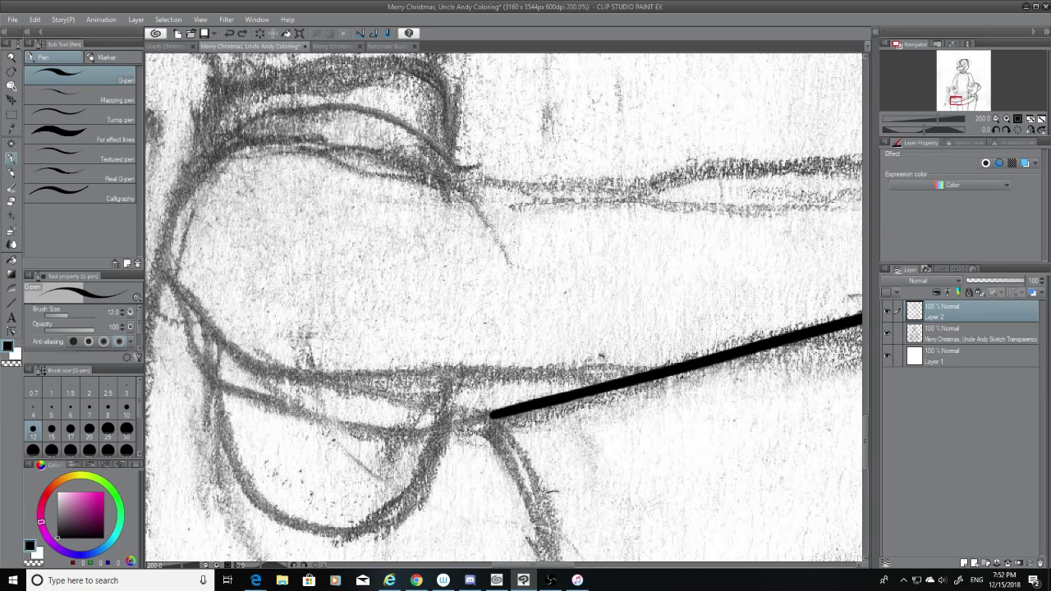
pyautogui.moveTo(480, 374); pyautogui.dragTo(567, 562)
pyautogui.moveTo(866, 428); pyautogui.dragTo(866, 450)
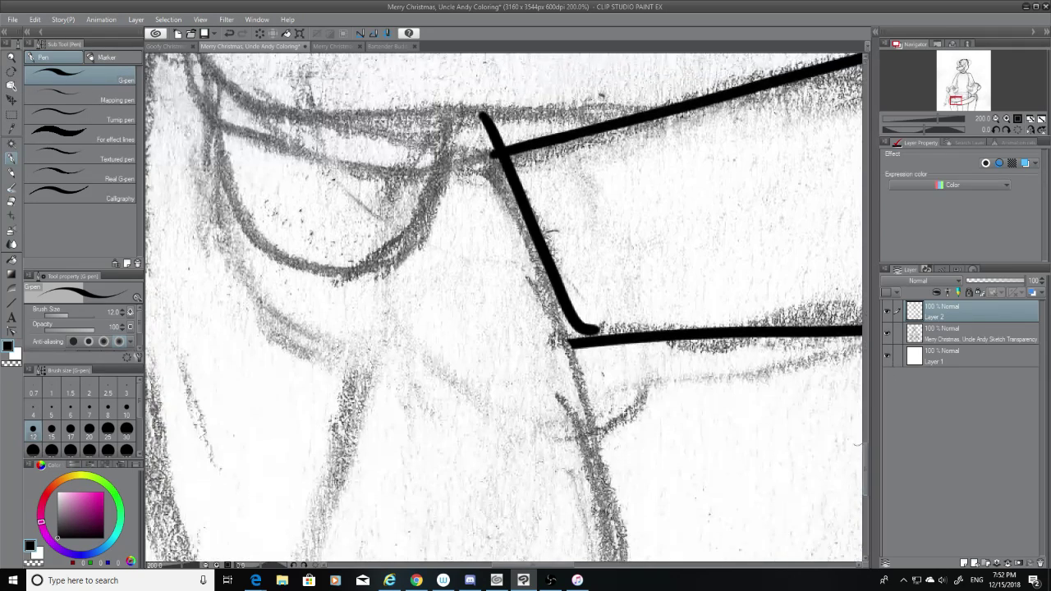
pyautogui.hotkey('ctrl', 'z')
# Ink the left character's front torso contour with the G-pen, crossing the upper band edge and meeting the lower one, redoing unsatisfactory strokes
pyautogui.moveTo(483, 123); pyautogui.dragTo(604, 561)
pyautogui.hotkey('ctrl', 'z')
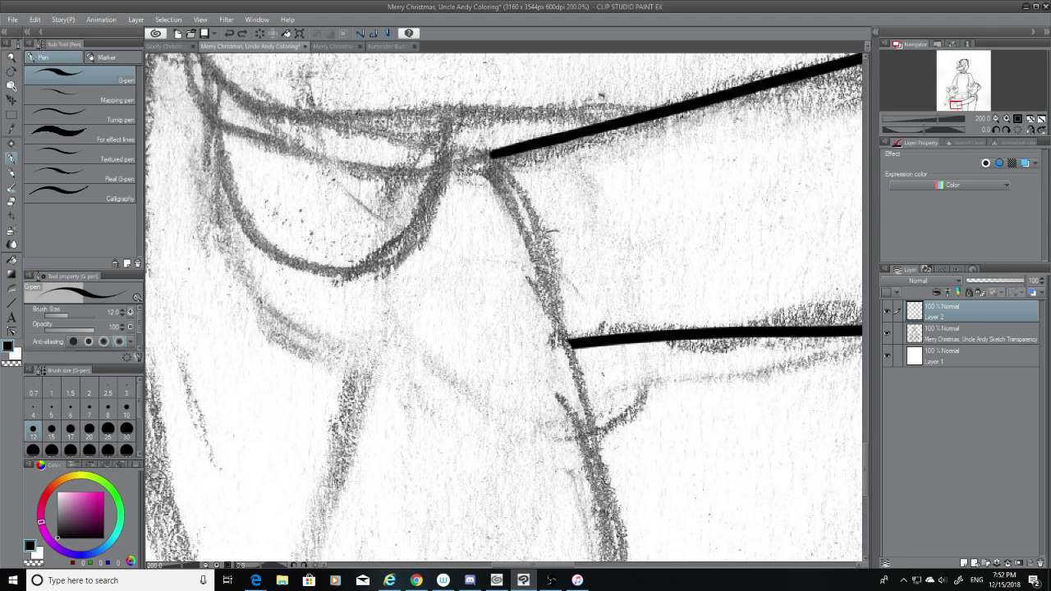
pyautogui.moveTo(485, 122)
pyautogui.mouseDown()
pyautogui.moveTo(616, 521)
pyautogui.moveTo(614, 559)
pyautogui.mouseUp()
pyautogui.hotkey('ctrl', 'z')
pyautogui.moveTo(483, 125)
pyautogui.mouseDown()
pyautogui.moveTo(587, 402)
pyautogui.moveTo(626, 560)
pyautogui.mouseUp()
# Erase the small overshoot where the band's upper edge crosses the torso contour, with the sketch layer temporarily hidden
pyautogui.click(887, 334)
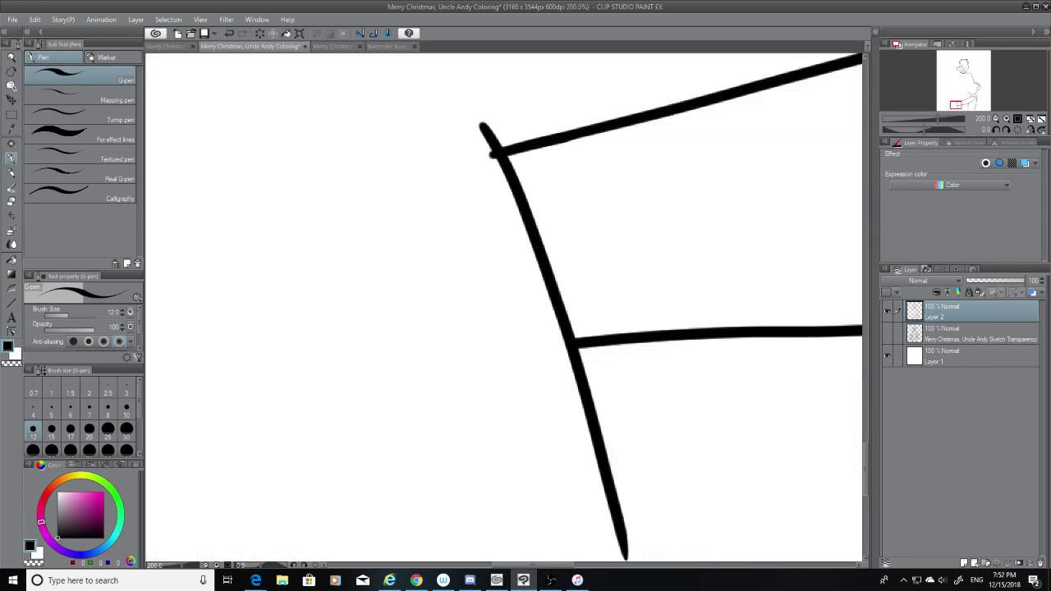
pyautogui.click(11, 201)
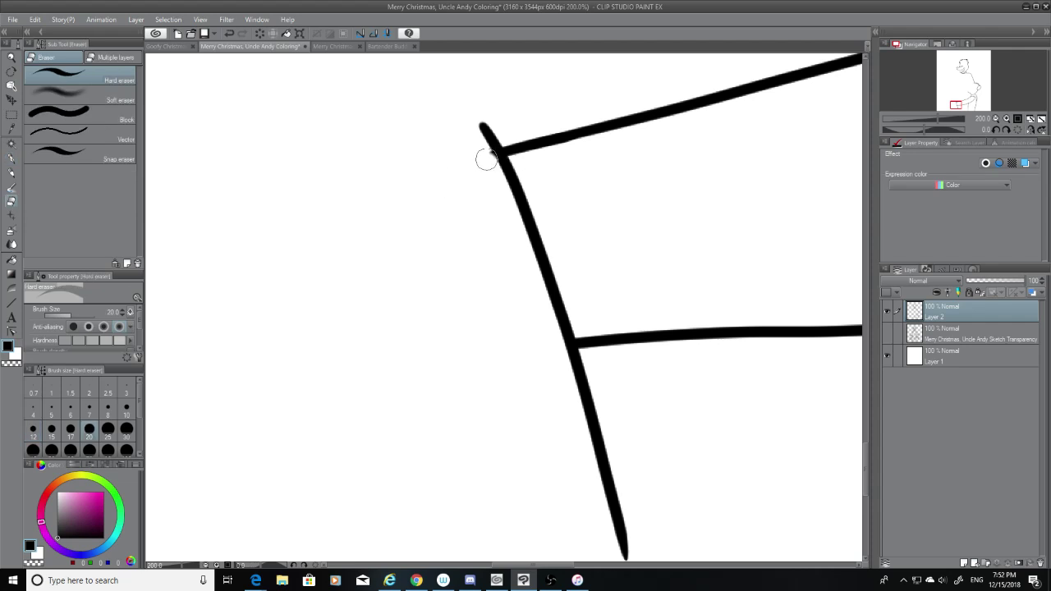
pyautogui.click(887, 335)
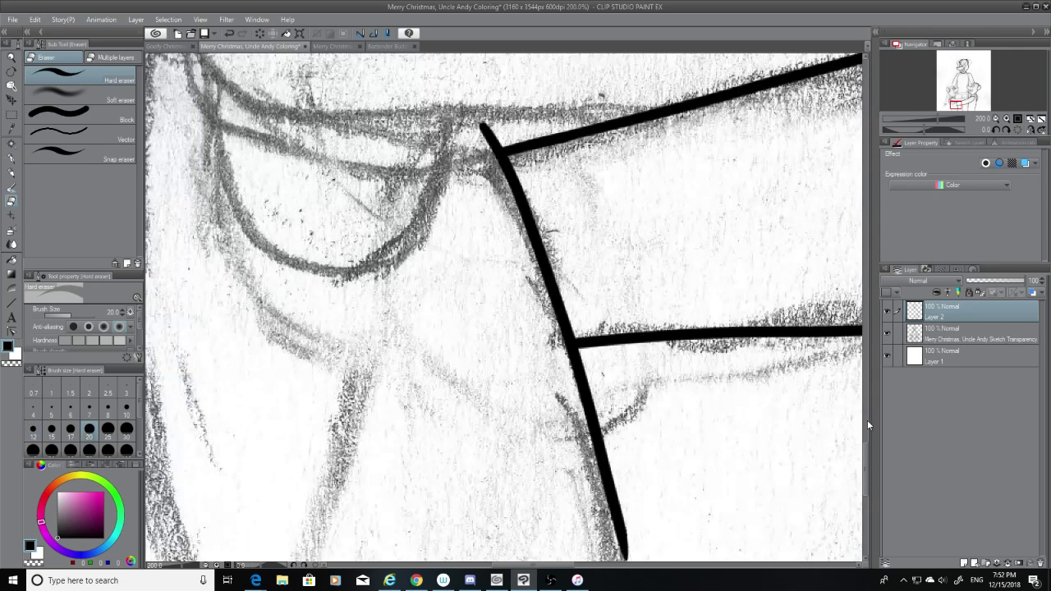
# Extend the left character's front torso contour with the G-pen down past the page's lower edge
pyautogui.moveTo(867, 460); pyautogui.dragTo(866, 506)
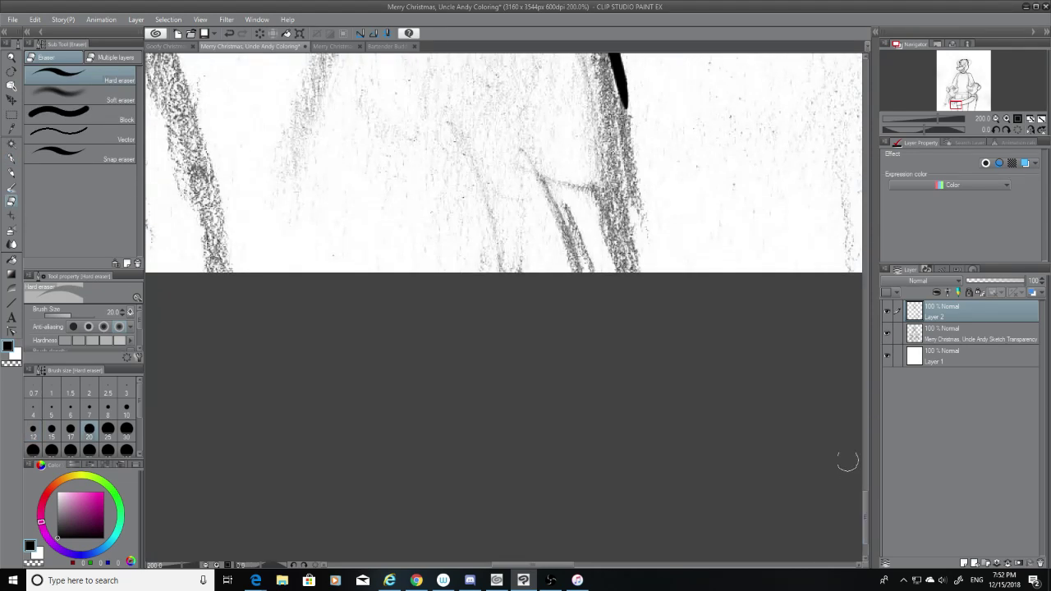
pyautogui.click(11, 157)
pyautogui.moveTo(624, 88); pyautogui.dragTo(647, 464)
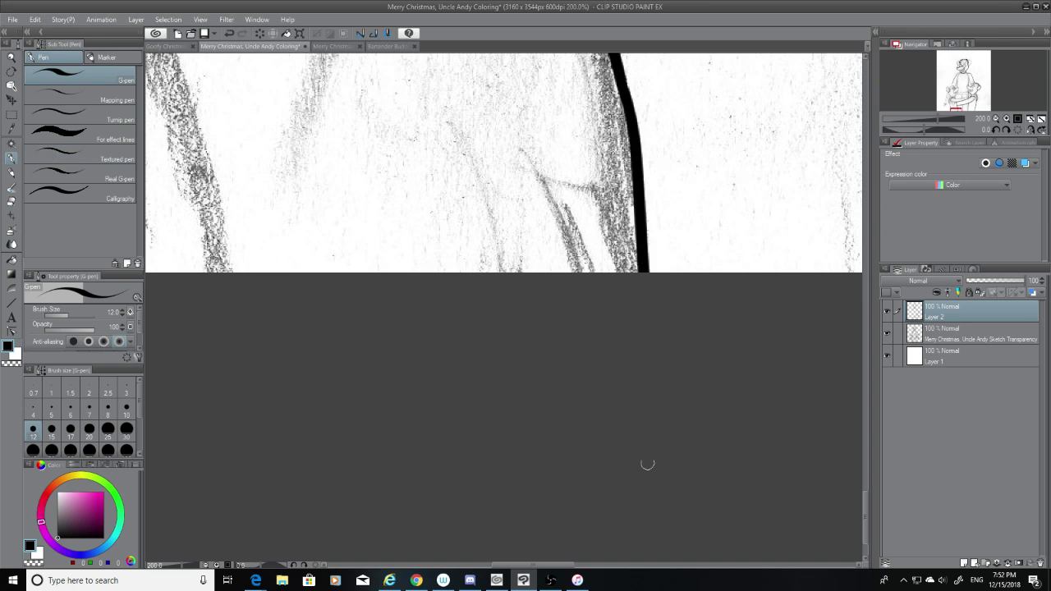
# Try to ink the curved shoulder line beneath the left character's collar, from the back of the shoulder toward the arm
pyautogui.moveTo(869, 520); pyautogui.dragTo(865, 422)
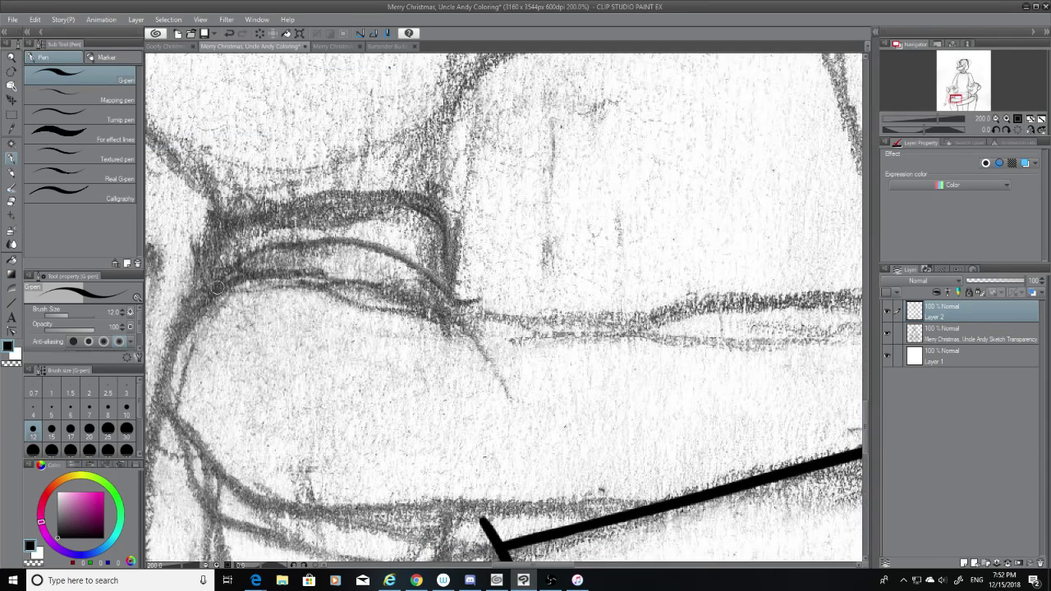
pyautogui.moveTo(218, 283)
pyautogui.mouseDown()
pyautogui.moveTo(358, 288)
pyautogui.moveTo(504, 333)
pyautogui.mouseUp()
pyautogui.hotkey('ctrl', 'z')
pyautogui.moveTo(193, 295); pyautogui.dragTo(472, 302)
pyautogui.hotkey('ctrl', 'z')
pyautogui.moveTo(202, 290); pyautogui.dragTo(452, 307)
pyautogui.hotkey('ctrl', 'z')
pyautogui.moveTo(212, 300); pyautogui.dragTo(503, 326)
pyautogui.hotkey('ctrl', 'z')
pyautogui.moveTo(176, 316)
pyautogui.mouseDown()
pyautogui.moveTo(212, 301)
pyautogui.moveTo(517, 308)
pyautogui.mouseUp()
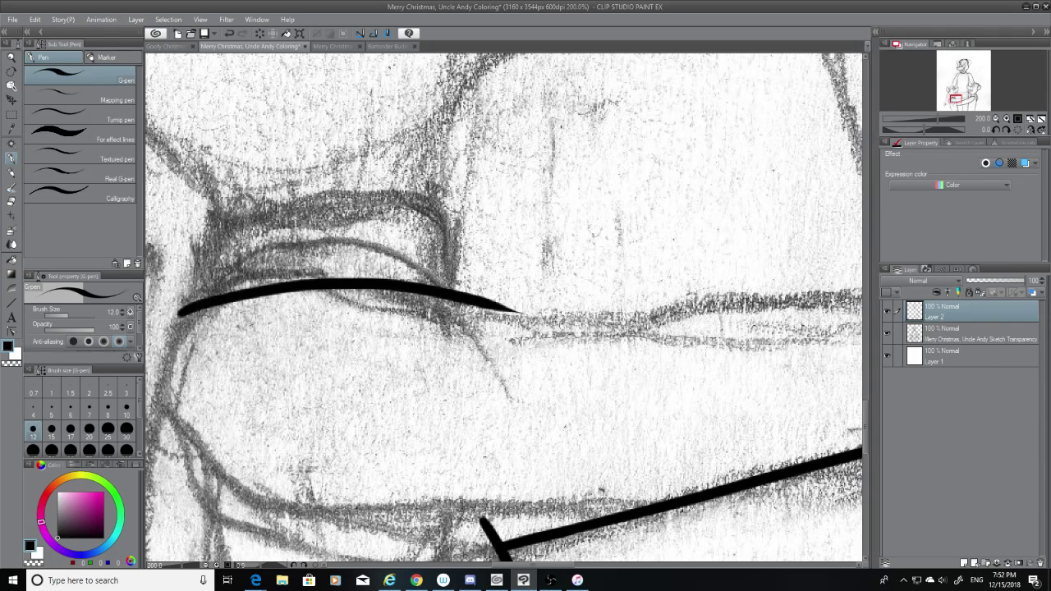
pyautogui.hotkey('ctrl', 'z')
pyautogui.moveTo(190, 306)
pyautogui.mouseDown()
pyautogui.moveTo(377, 291)
pyautogui.moveTo(514, 331)
pyautogui.mouseUp()
pyautogui.hotkey('ctrl', 'z')
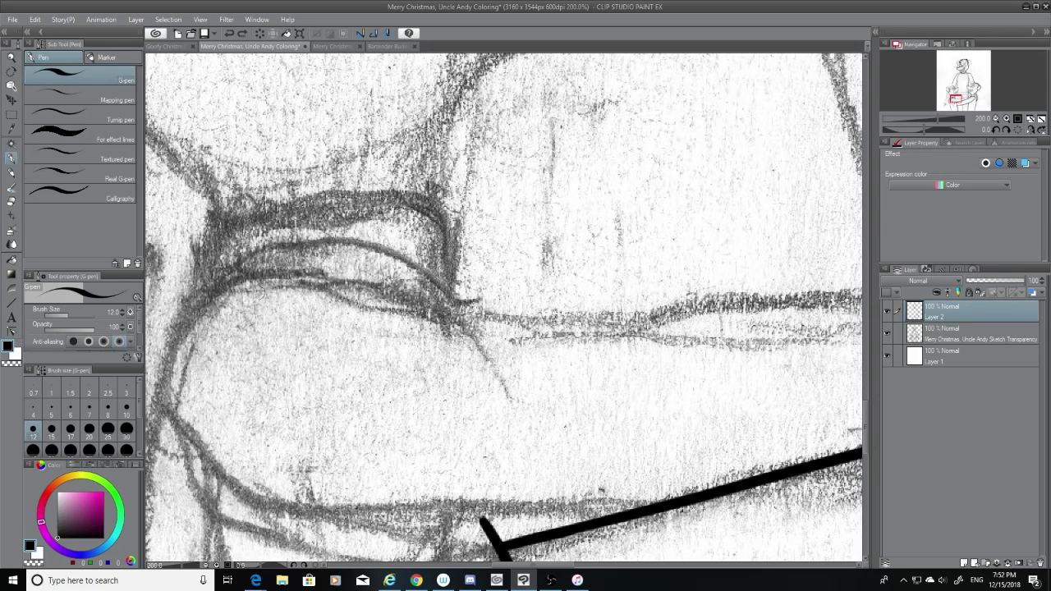
pyautogui.moveTo(230, 286); pyautogui.dragTo(534, 295)
pyautogui.hotkey('ctrl', 'z')
pyautogui.moveTo(202, 301)
pyautogui.mouseDown()
pyautogui.moveTo(469, 295)
pyautogui.moveTo(544, 315)
pyautogui.mouseUp()
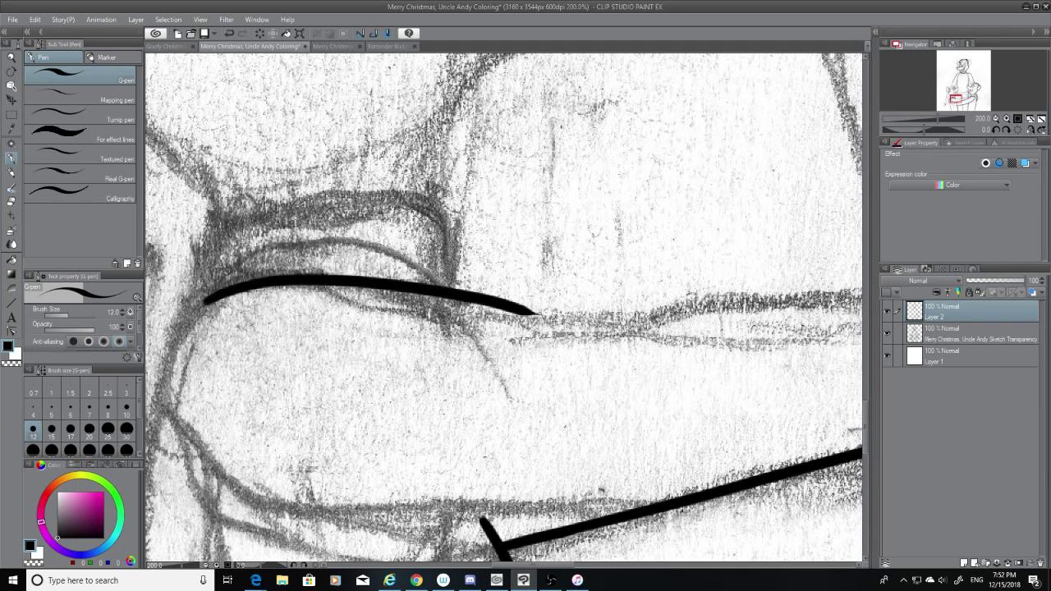
pyautogui.hotkey('ctrl', 'z')
pyautogui.moveTo(197, 302)
pyautogui.mouseDown()
pyautogui.moveTo(457, 310)
pyautogui.moveTo(505, 325)
pyautogui.mouseUp()
pyautogui.hotkey('ctrl', 'z')
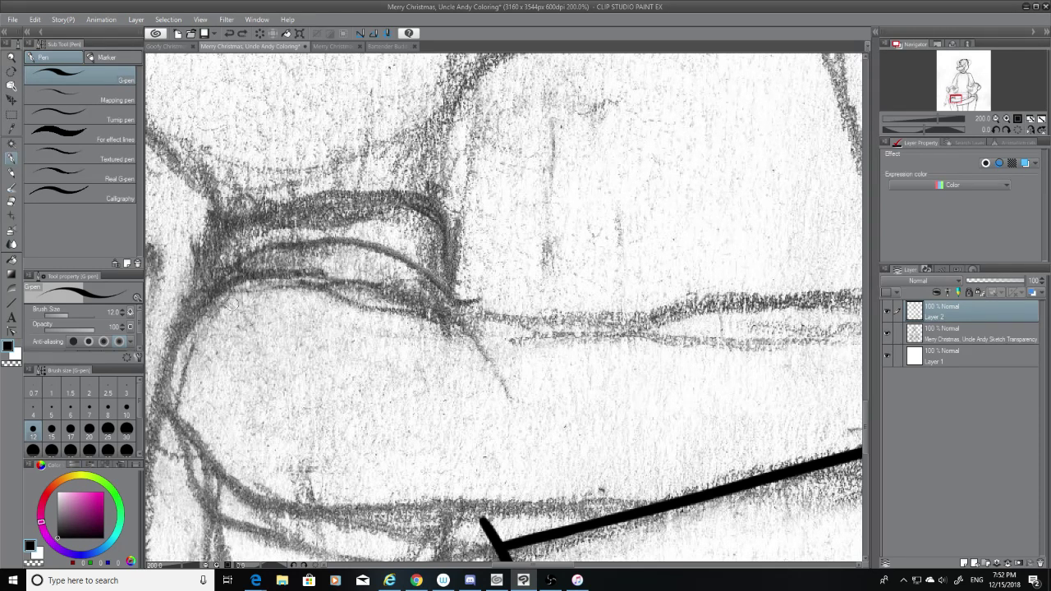
# Ink the left character's shoulder curve and continue it along the arm's upper edge past the sketched V-shaped lines
pyautogui.moveTo(195, 313); pyautogui.dragTo(538, 318)
pyautogui.hscroll(5, 504, 309)
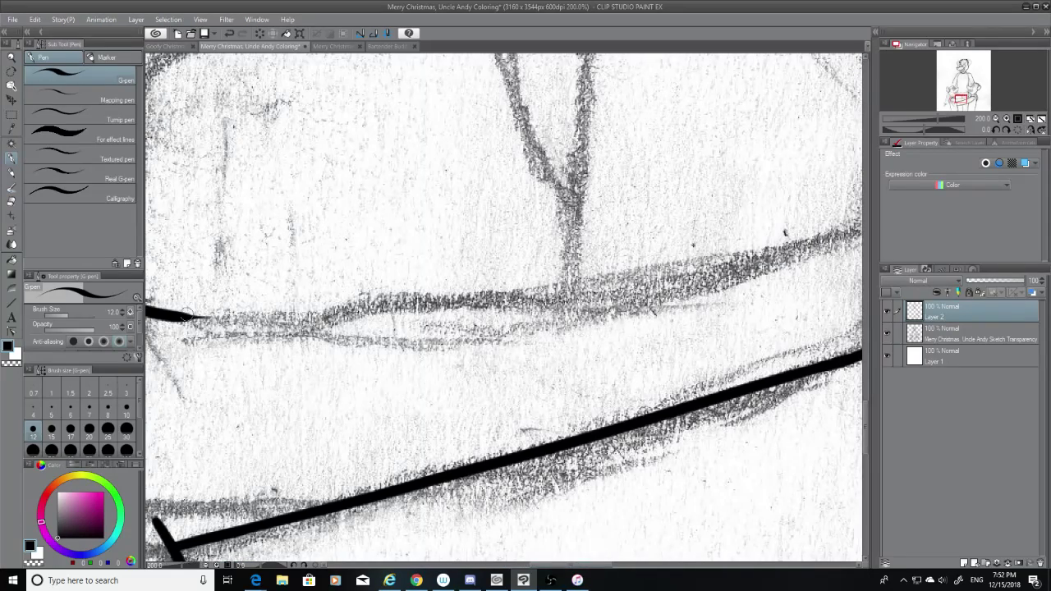
pyautogui.moveTo(190, 317); pyautogui.dragTo(636, 269)
pyautogui.hotkey('ctrl', 'z')
pyautogui.moveTo(176, 316); pyautogui.dragTo(653, 280)
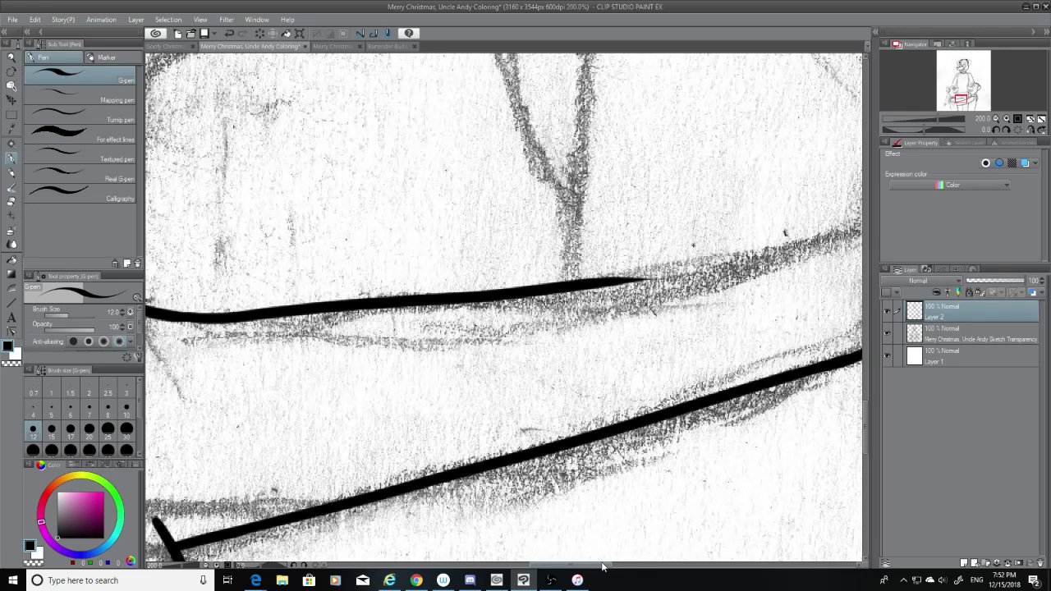
# Try to ink the rest of the arm's upper edge from the sleeve end back to the tapered stroke
pyautogui.moveTo(575, 565); pyautogui.dragTo(616, 565)
pyautogui.moveTo(629, 161); pyautogui.dragTo(288, 277)
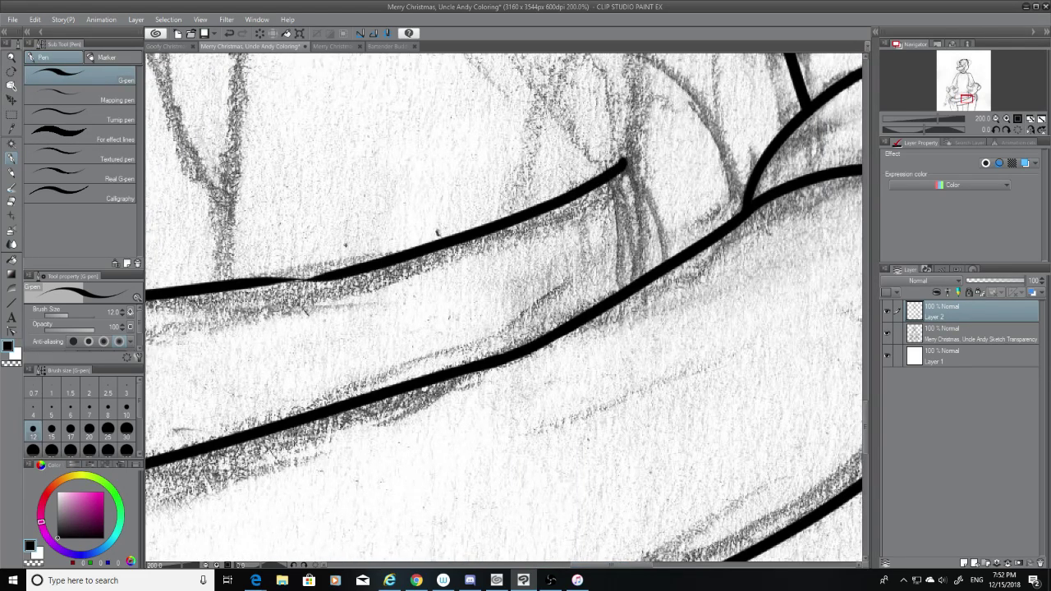
pyautogui.hotkey('ctrl', 'z')
pyautogui.moveTo(626, 161)
pyautogui.mouseDown()
pyautogui.moveTo(441, 236)
pyautogui.moveTo(244, 278)
pyautogui.moveTo(583, 182)
pyautogui.moveTo(222, 297)
pyautogui.mouseUp()
pyautogui.hotkey('ctrl', 'z')
pyautogui.hotkey('ctrl', 'z')
pyautogui.moveTo(626, 161); pyautogui.dragTo(246, 276)
pyautogui.hotkey('ctrl', 'z')
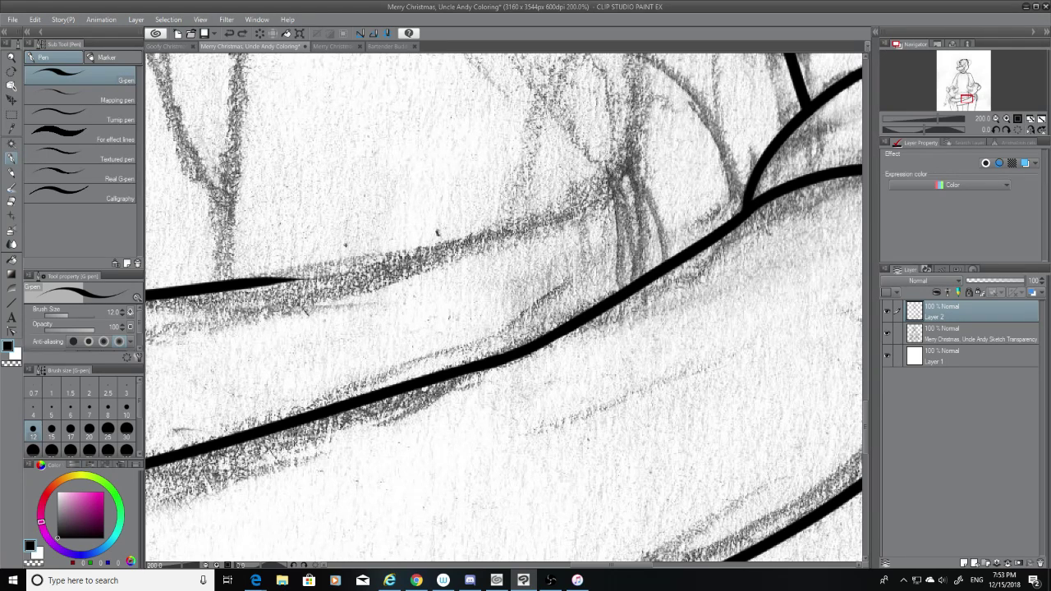
pyautogui.moveTo(626, 161)
pyautogui.mouseDown()
pyautogui.moveTo(212, 286)
pyautogui.moveTo(657, 139)
pyautogui.mouseUp()
pyautogui.hotkey('ctrl', 'z')
pyautogui.hotkey('ctrl', 'z')
# Erase the tapered end of the arm's upper-edge stroke with the Hard eraser and try G-pen strokes joining it to the sleeve end
pyautogui.press('e')
pyautogui.moveTo(326, 274); pyautogui.dragTo(250, 278)
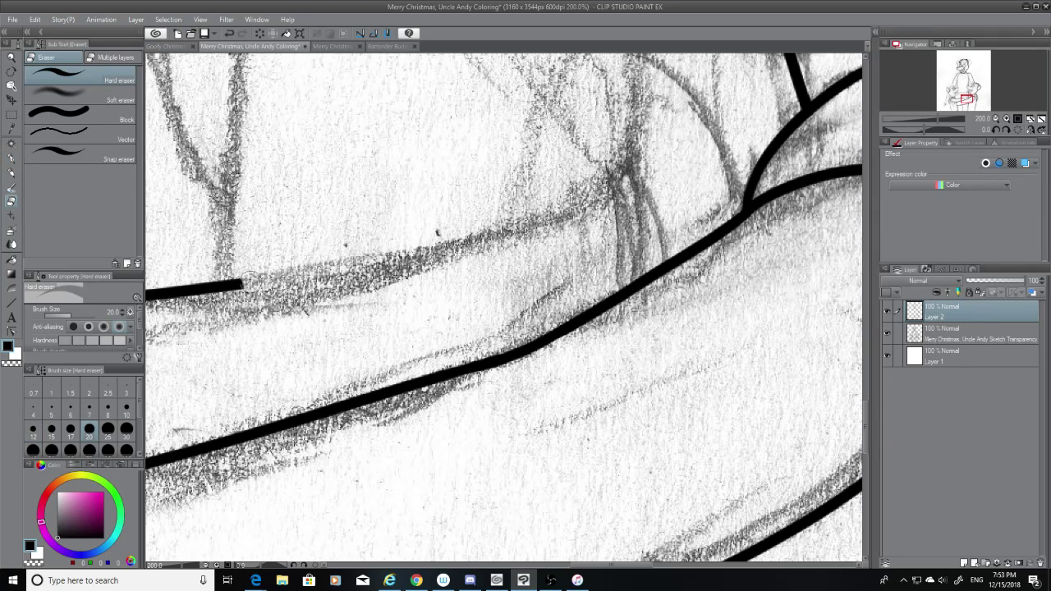
pyautogui.click(11, 158)
pyautogui.moveTo(636, 164); pyautogui.dragTo(243, 285)
pyautogui.hotkey('ctrl', 'z')
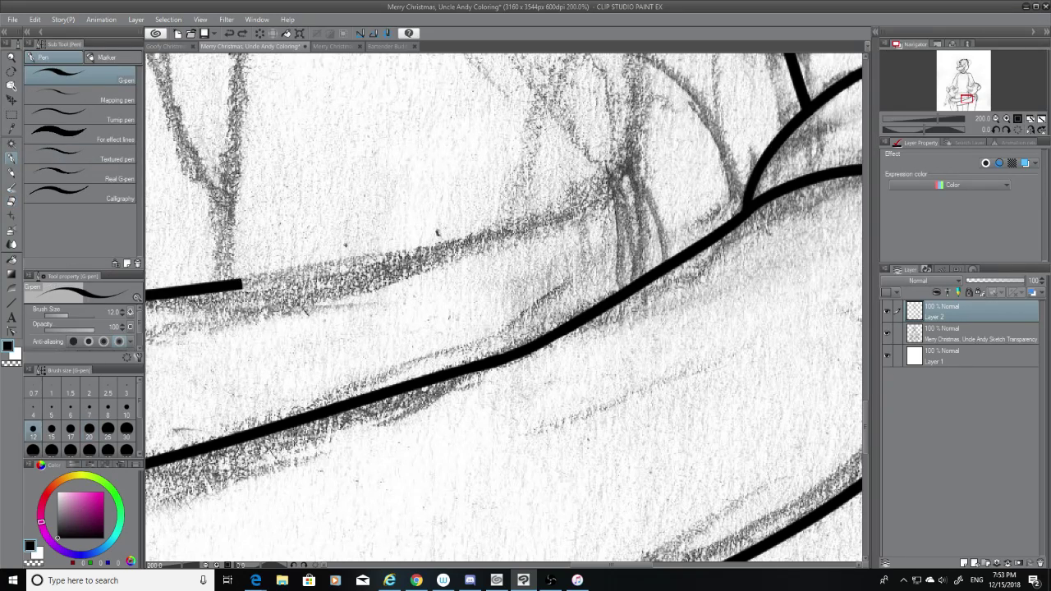
pyautogui.moveTo(635, 156); pyautogui.dragTo(242, 285)
pyautogui.hotkey('ctrl', 'z')
pyautogui.moveTo(636, 161)
pyautogui.mouseDown()
pyautogui.moveTo(240, 288)
pyautogui.moveTo(322, 277)
pyautogui.moveTo(636, 167)
pyautogui.mouseUp()
pyautogui.hotkey('ctrl', 'z')
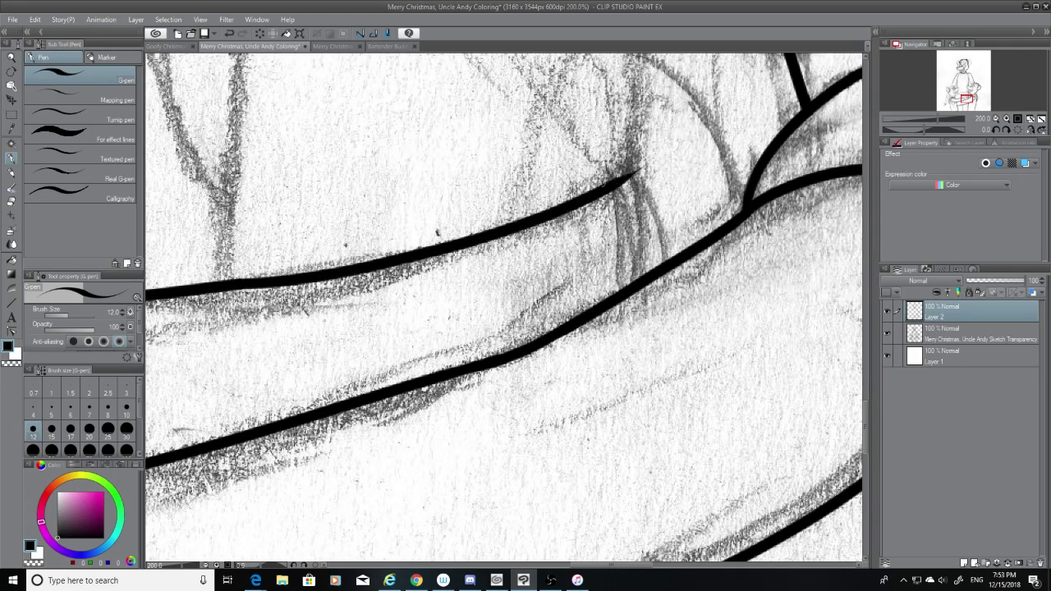
# Ink the arm's upper edge between the trimmed stroke and the sleeve end, and check the line with the sketch layer temporarily hidden
pyautogui.hotkey('ctrl', 'z')
pyautogui.moveTo(240, 285); pyautogui.dragTo(681, 162)
pyautogui.hotkey('ctrl', 'z')
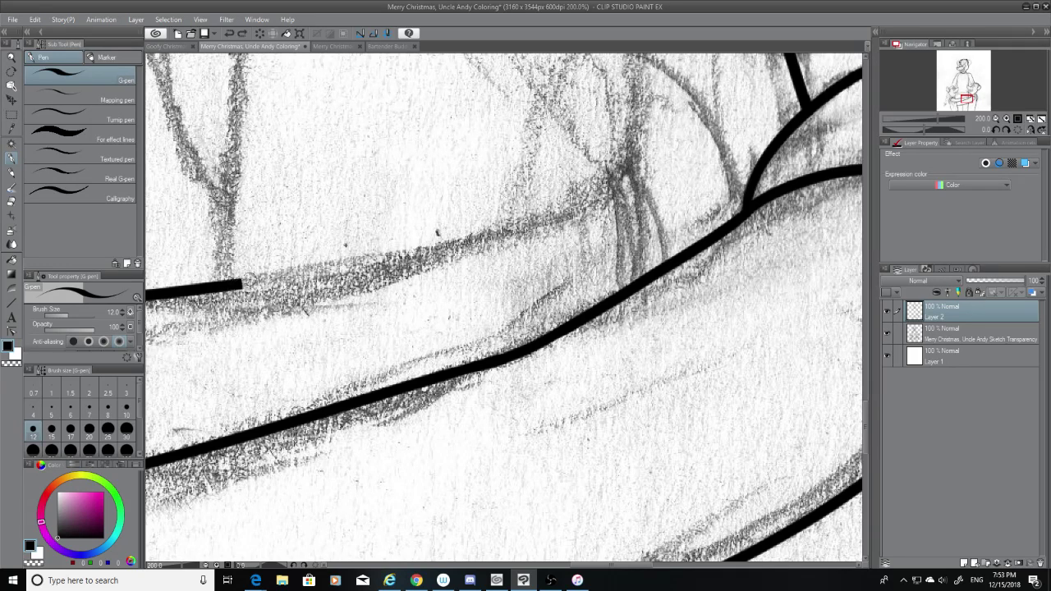
pyautogui.moveTo(243, 284)
pyautogui.mouseDown()
pyautogui.moveTo(415, 261)
pyautogui.moveTo(622, 161)
pyautogui.moveTo(217, 293)
pyautogui.moveTo(296, 276)
pyautogui.mouseUp()
pyautogui.hotkey('ctrl', 'z')
pyautogui.hotkey('ctrl', 'z')
pyautogui.hotkey('ctrl', 'z')
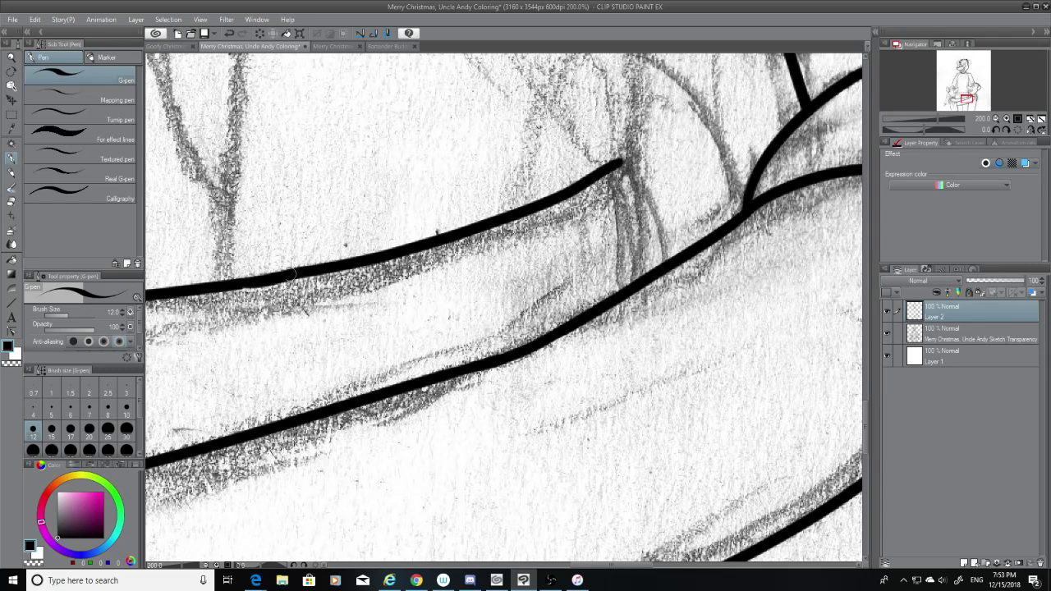
pyautogui.click(887, 332)
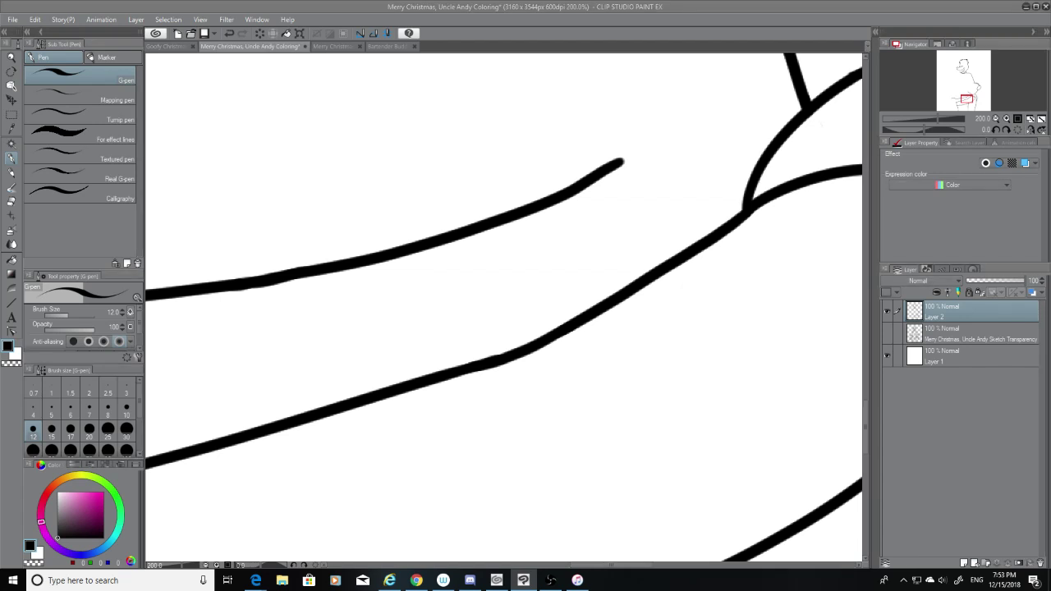
pyautogui.click(256, 581)
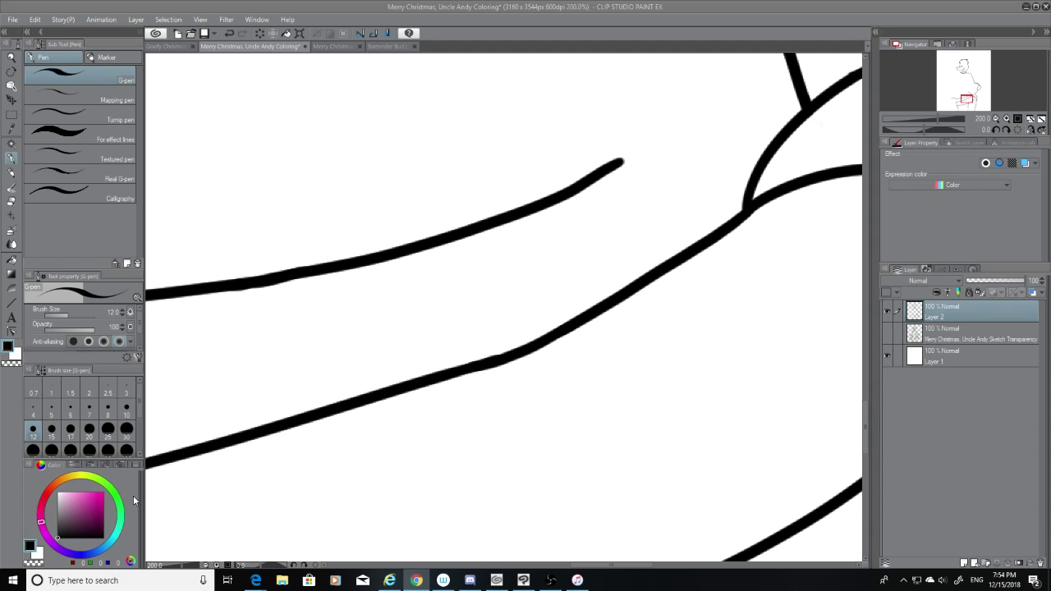
pyautogui.click(890, 331)
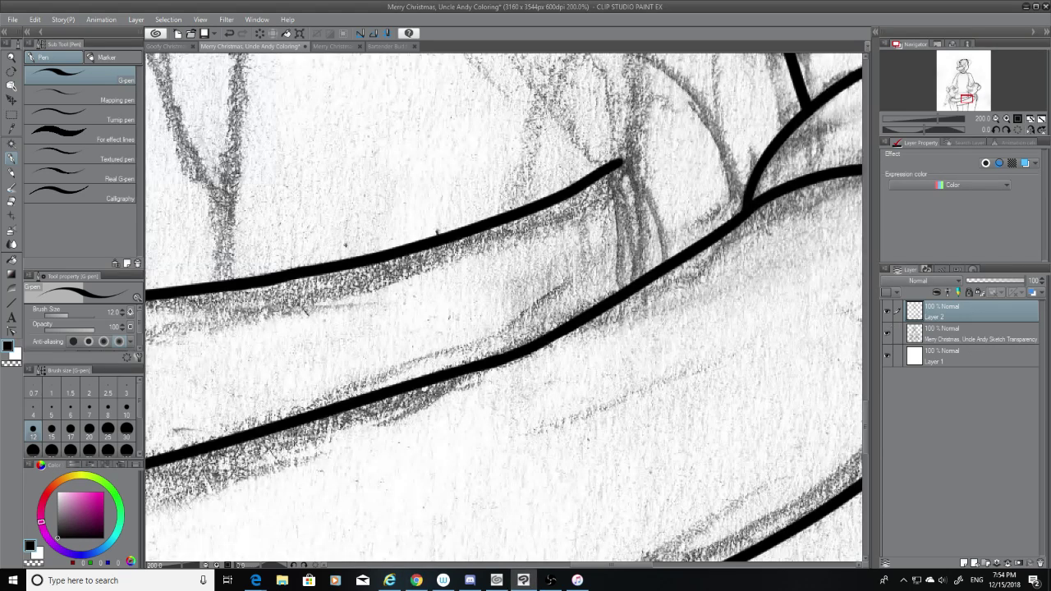
# Ink the curved sleeve end connecting the arm's upper edge to its lower edge, redoing strokes until the curve meets cleanly
pyautogui.scroll(-5, 690, 114)
pyautogui.scroll(5, 690, 114)
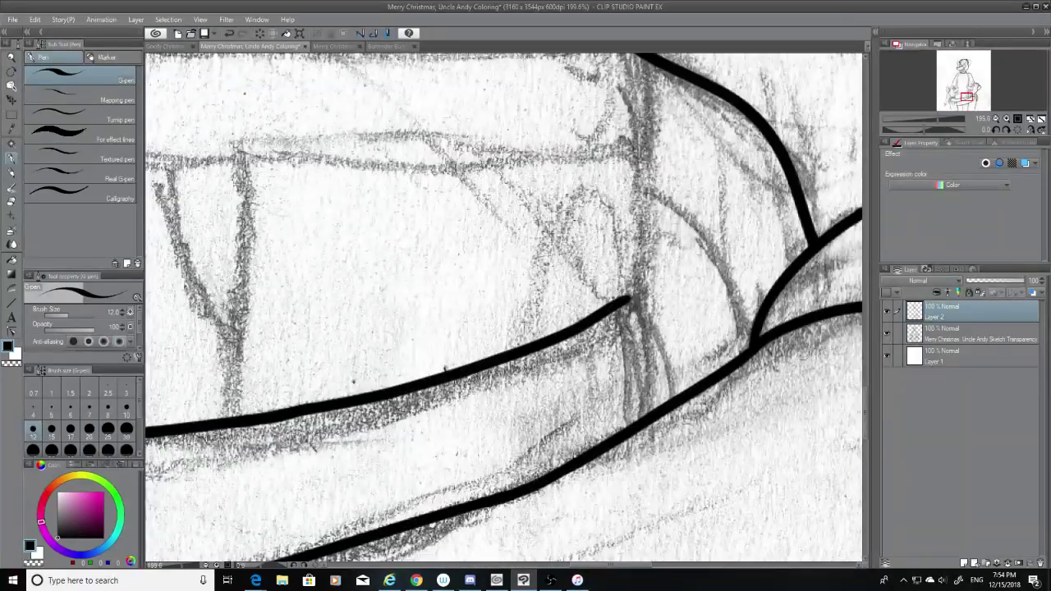
pyautogui.moveTo(630, 300); pyautogui.dragTo(681, 399)
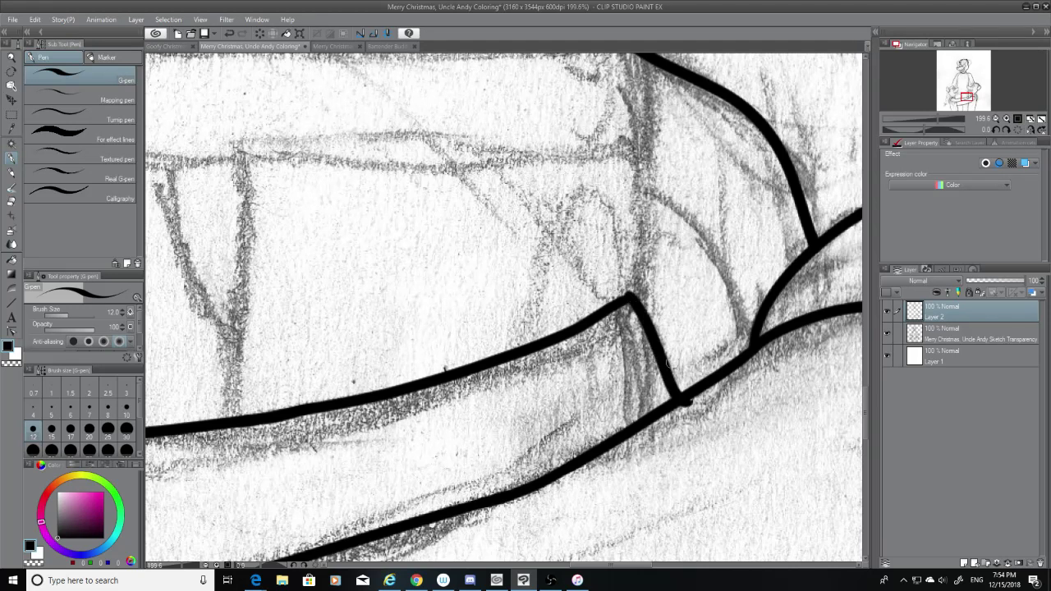
pyautogui.hotkey('ctrl', 'z')
pyautogui.moveTo(630, 300); pyautogui.dragTo(671, 393)
pyautogui.hotkey('ctrl', 'z')
pyautogui.moveTo(631, 300); pyautogui.dragTo(670, 391)
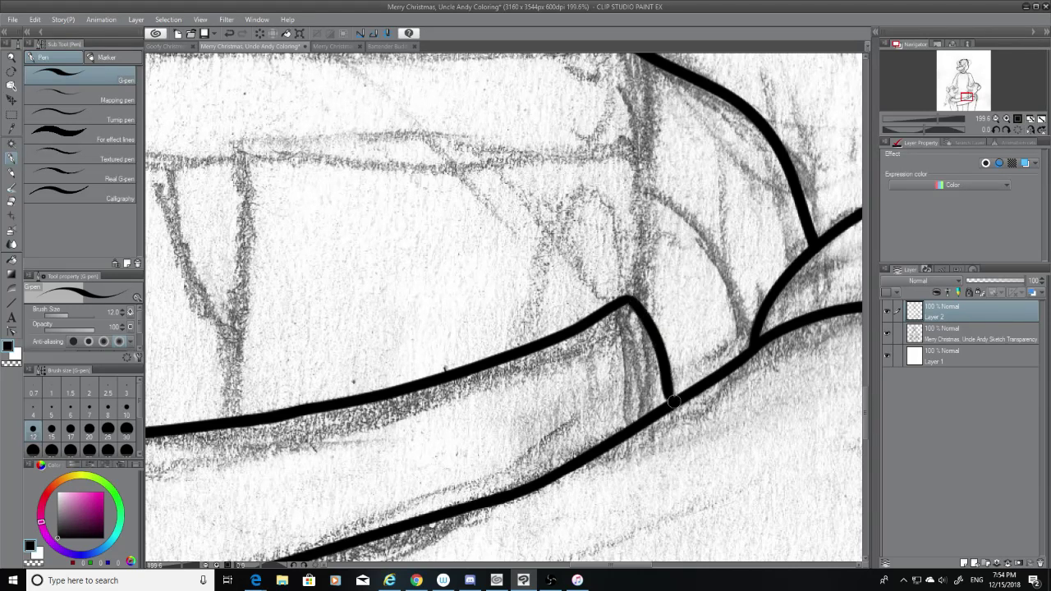
pyautogui.hotkey('ctrl', 'z')
pyautogui.moveTo(630, 300); pyautogui.dragTo(671, 392)
# Ink the curved line beyond the sleeve end, from the vertical sketch line down to the junction of the inked edges, redoing unsatisfactory attempts
pyautogui.moveTo(644, 192); pyautogui.dragTo(752, 351)
pyautogui.hotkey('ctrl', 'z')
pyautogui.moveTo(657, 195); pyautogui.dragTo(748, 345)
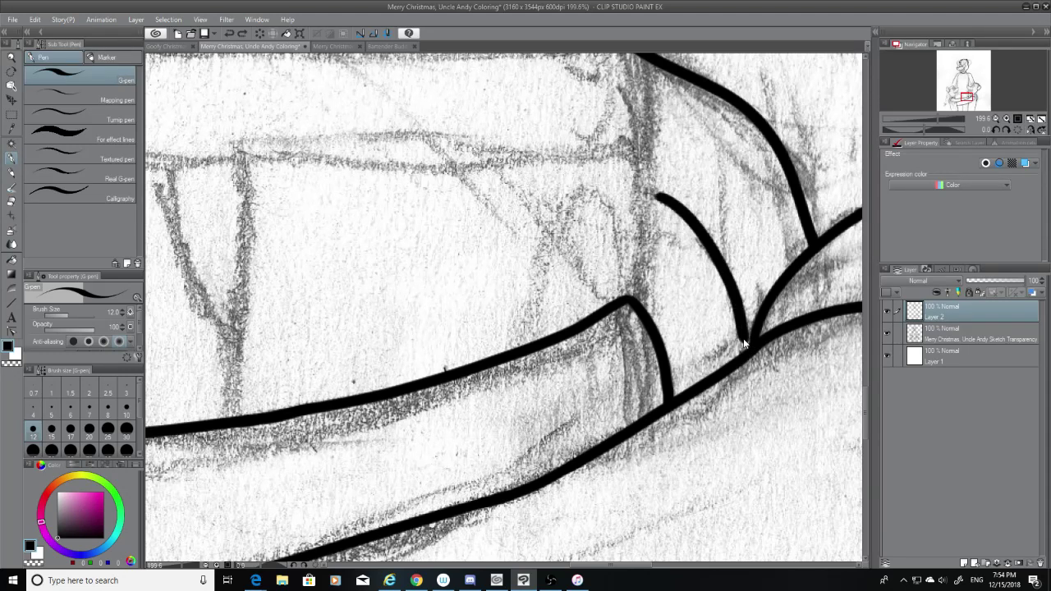
pyautogui.moveTo(743, 337); pyautogui.dragTo(747, 355)
pyautogui.hotkey('ctrl', 'z')
pyautogui.hotkey('ctrl', 'z')
pyautogui.moveTo(649, 190); pyautogui.dragTo(744, 355)
pyautogui.hotkey('ctrl', 'z')
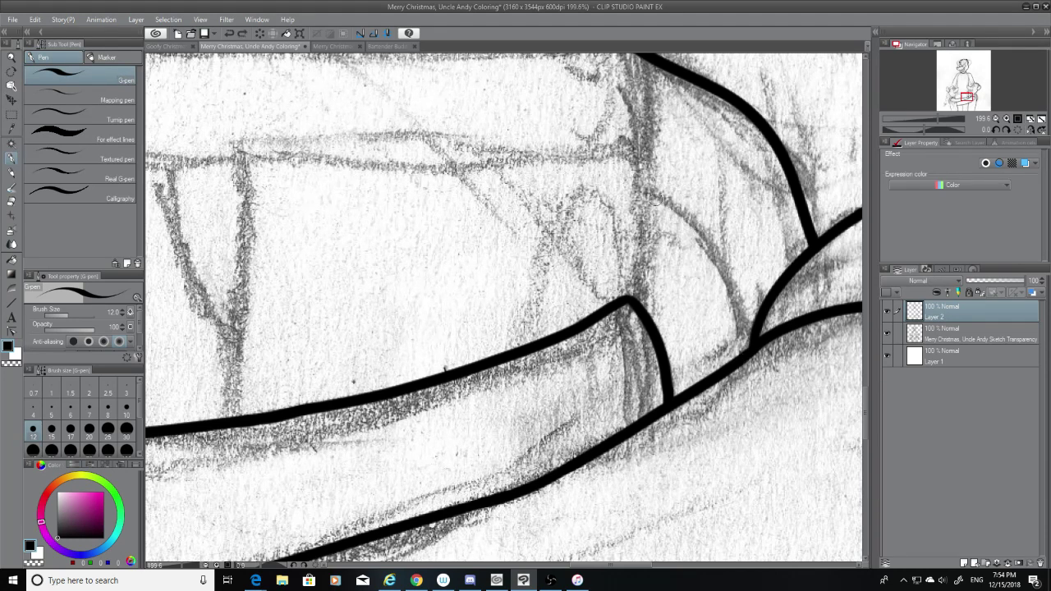
pyautogui.moveTo(649, 189); pyautogui.dragTo(751, 372)
pyautogui.hotkey('ctrl', 'z')
pyautogui.moveTo(647, 188)
pyautogui.mouseDown()
pyautogui.moveTo(731, 291)
pyautogui.moveTo(749, 358)
pyautogui.mouseUp()
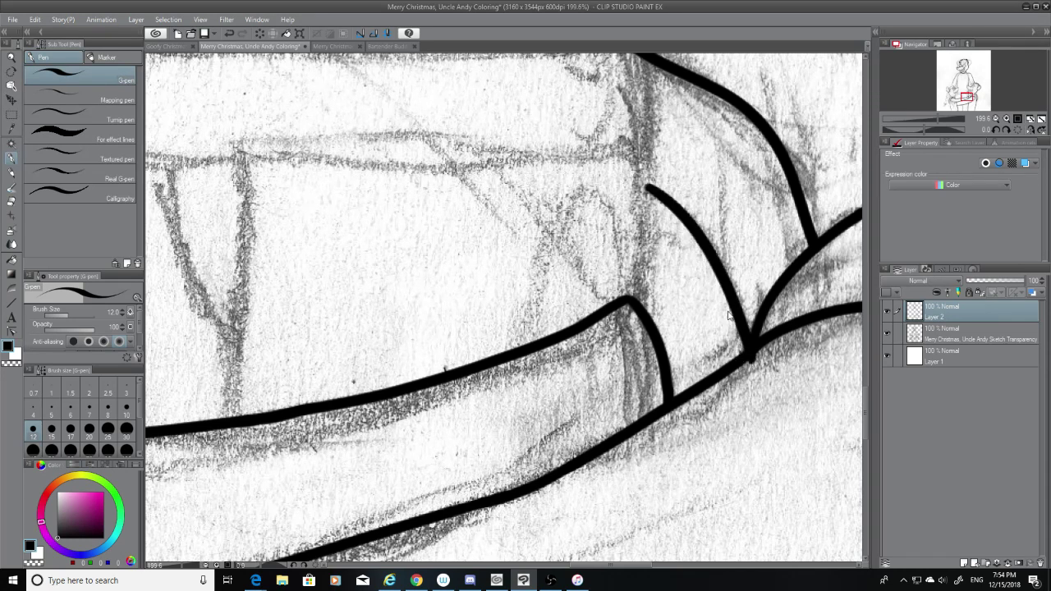
# Redo the curved line beyond the sleeve end, erase its overshoot past the lower edge, and check it with the sketch layer temporarily hidden
pyautogui.hotkey('ctrl', 'z')
pyautogui.hotkey('ctrl', 'y')
pyautogui.hotkey('ctrl', 'z')
pyautogui.moveTo(640, 186)
pyautogui.mouseDown()
pyautogui.moveTo(689, 232)
pyautogui.moveTo(735, 352)
pyautogui.mouseUp()
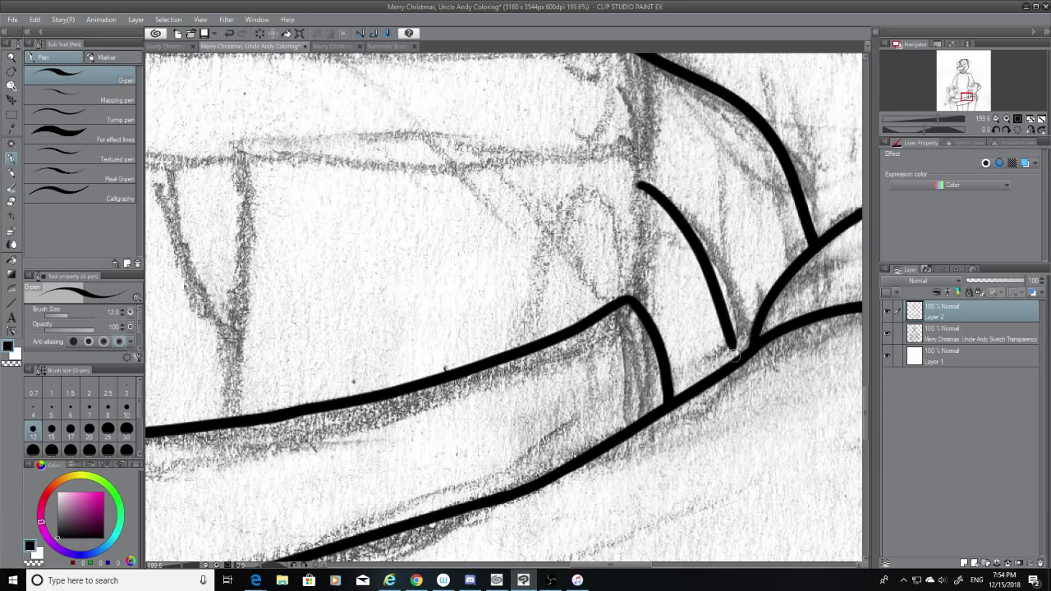
pyautogui.hotkey('ctrl', 'z')
pyautogui.moveTo(642, 182)
pyautogui.mouseDown()
pyautogui.moveTo(671, 202)
pyautogui.moveTo(743, 365)
pyautogui.mouseUp()
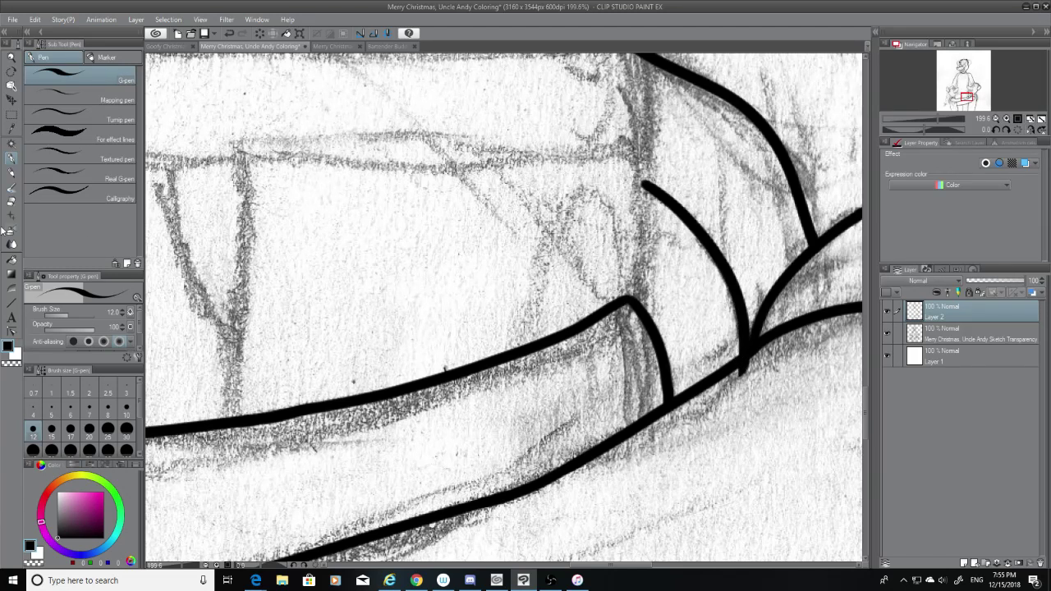
pyautogui.click(12, 201)
pyautogui.click(887, 333)
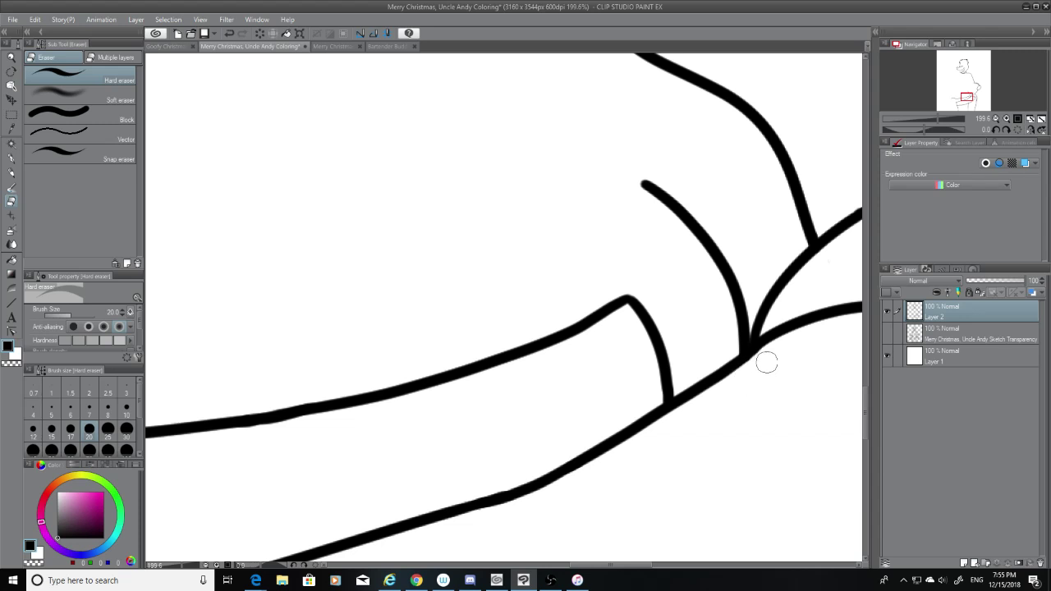
pyautogui.click(887, 333)
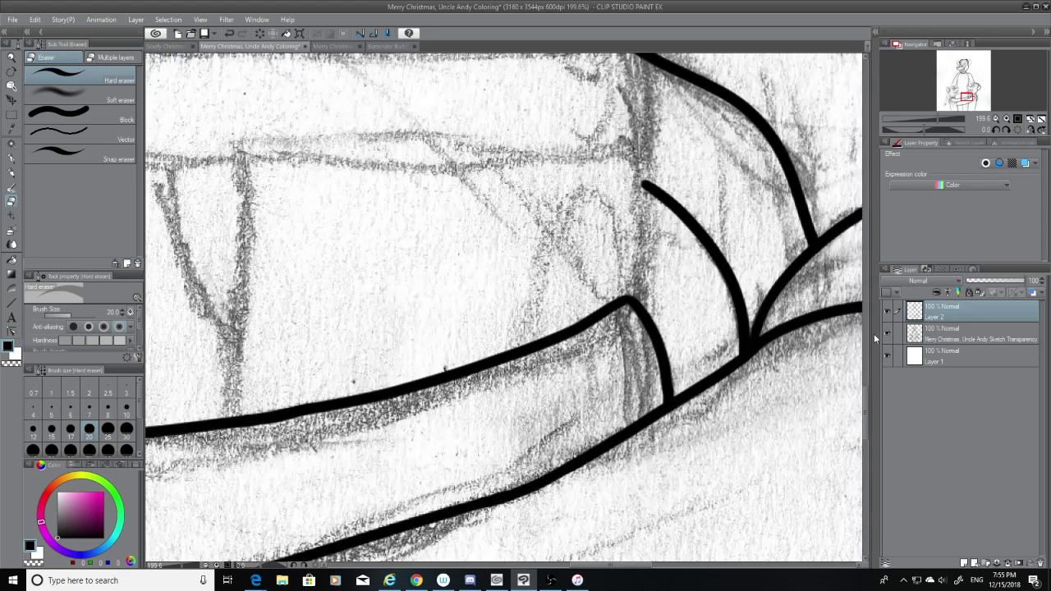
# Ink the upper part of the vertical sketch line with the G-pen, from the torso outline down to the horizontal sketch line
pyautogui.scroll(3, 864, 384)
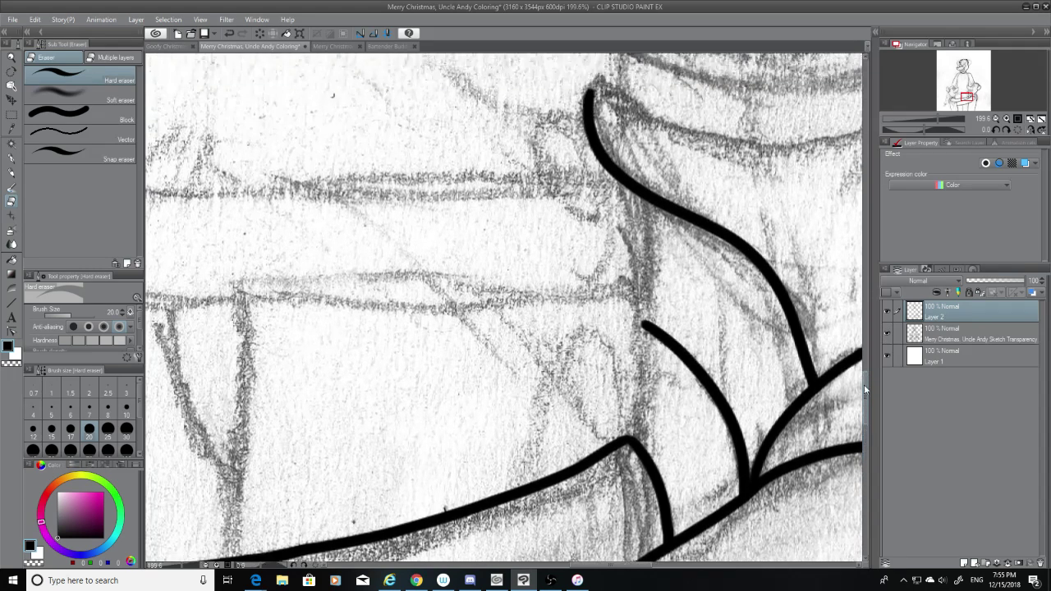
pyautogui.click(11, 144)
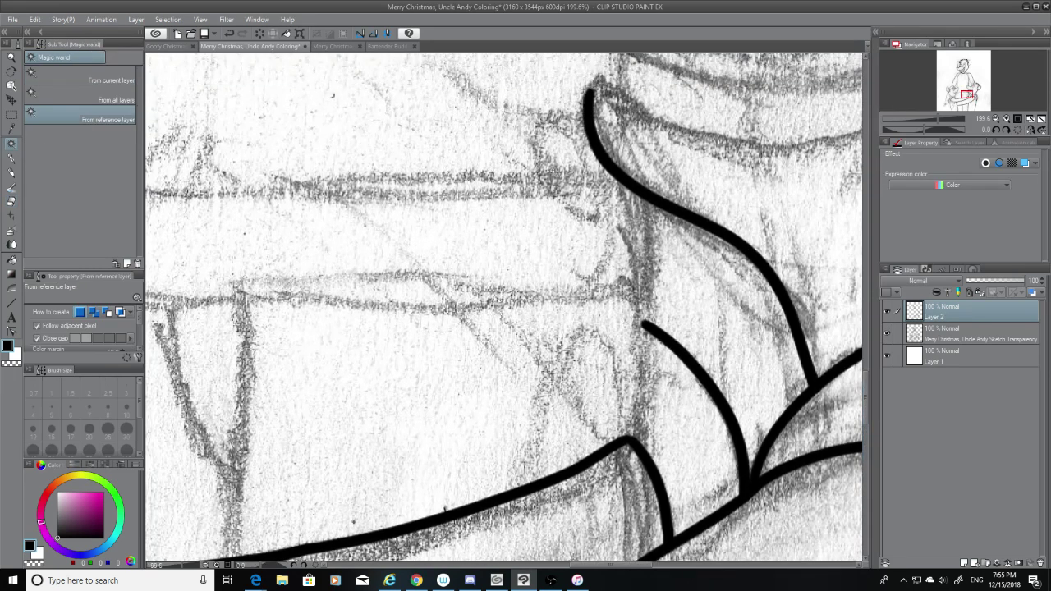
pyautogui.click(12, 158)
pyautogui.moveTo(649, 194); pyautogui.dragTo(648, 302)
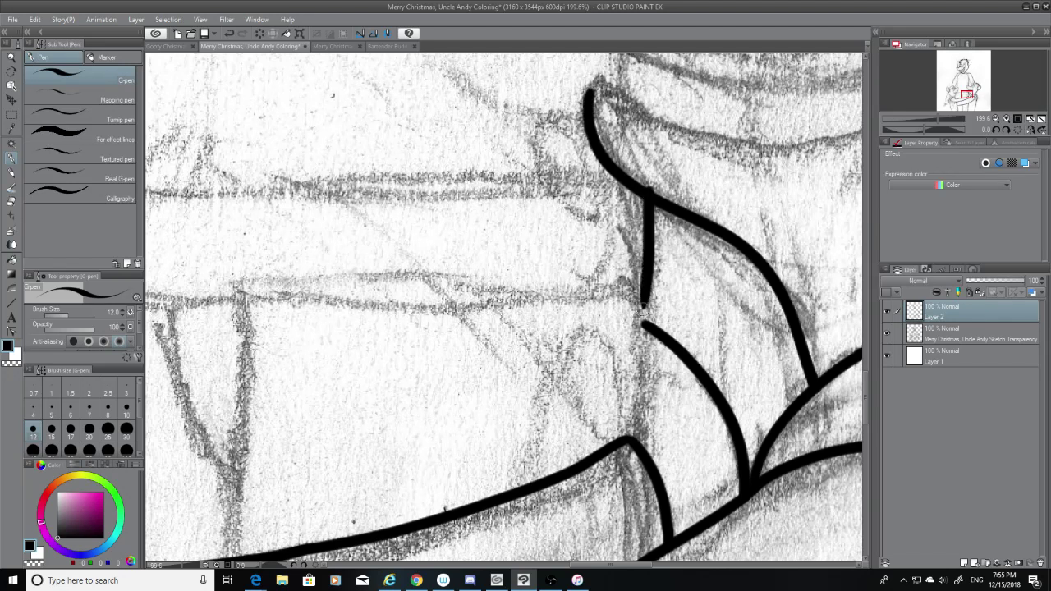
pyautogui.hotkey('ctrl', 'z')
pyautogui.moveTo(651, 195)
pyautogui.mouseDown()
pyautogui.moveTo(647, 298)
pyautogui.moveTo(614, 301)
pyautogui.moveTo(653, 334)
pyautogui.moveTo(648, 497)
pyautogui.mouseUp()
pyautogui.hotkey('ctrl', 'z')
pyautogui.hotkey('ctrl', 'z')
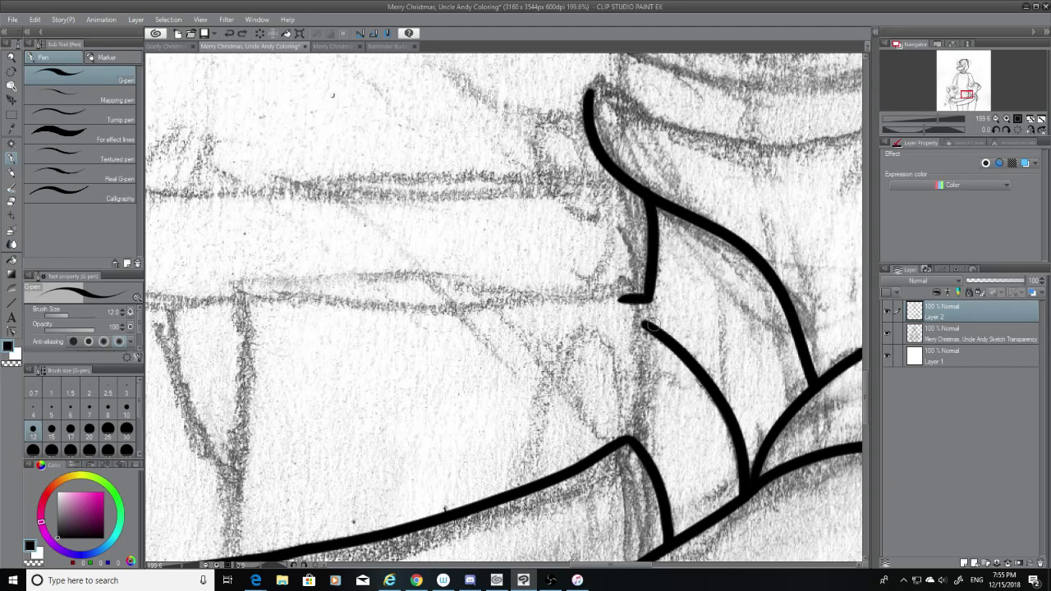
# Extend the vertical line past the curved line's start down to the peak of the sleeve end
pyautogui.moveTo(649, 295); pyautogui.dragTo(643, 450)
pyautogui.hotkey('ctrl', 'z')
pyautogui.hotkey('ctrl', 'z')
pyautogui.moveTo(647, 302)
pyautogui.mouseDown()
pyautogui.moveTo(643, 446)
pyautogui.moveTo(635, 387)
pyautogui.moveTo(629, 438)
pyautogui.mouseUp()
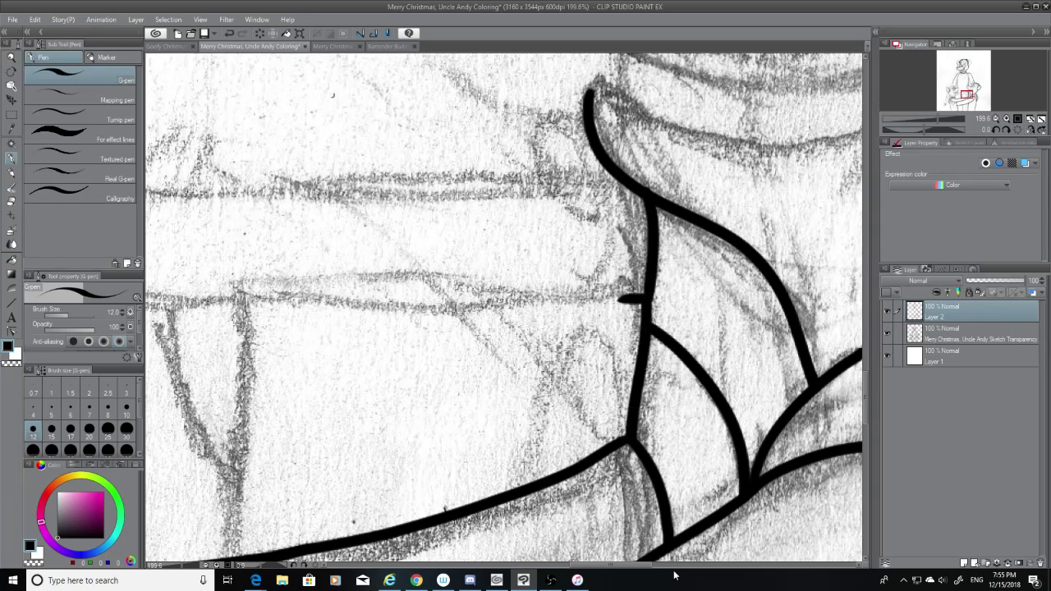
# Ink the long horizontal line across the torso, from the vertical line to the diagonal sketch line on the far side
pyautogui.moveTo(657, 565); pyautogui.dragTo(624, 567)
pyautogui.moveTo(777, 298); pyautogui.dragTo(168, 323)
pyautogui.hotkey('ctrl', 'z')
pyautogui.hotkey('ctrl', 'z')
pyautogui.hotkey('ctrl', 'z')
pyautogui.moveTo(773, 298); pyautogui.dragTo(169, 294)
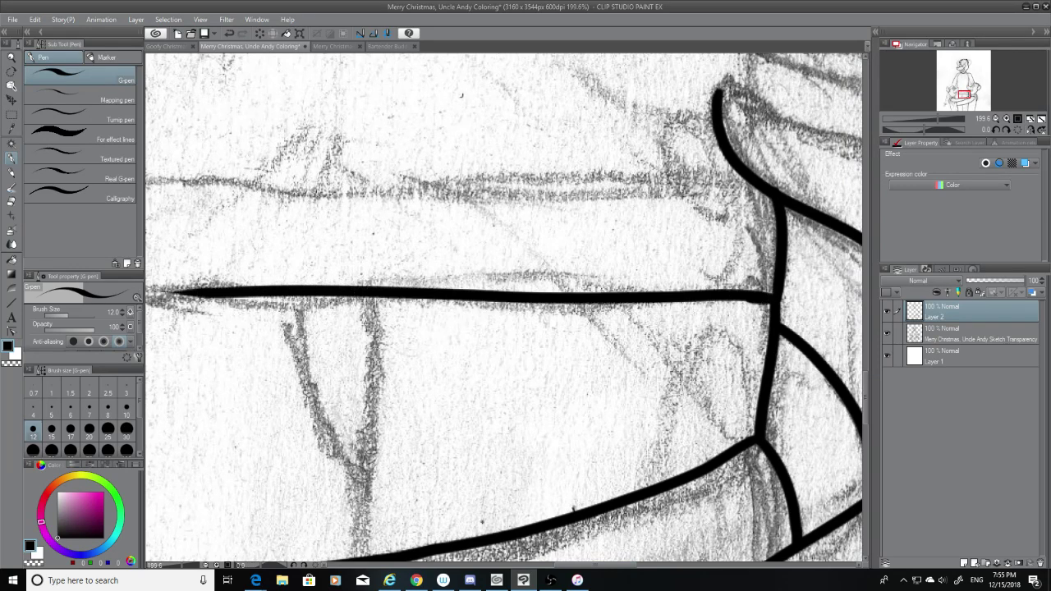
pyautogui.moveTo(621, 565); pyautogui.dragTo(565, 565)
pyautogui.moveTo(676, 287); pyautogui.dragTo(514, 287)
pyautogui.hotkey('ctrl', 'z')
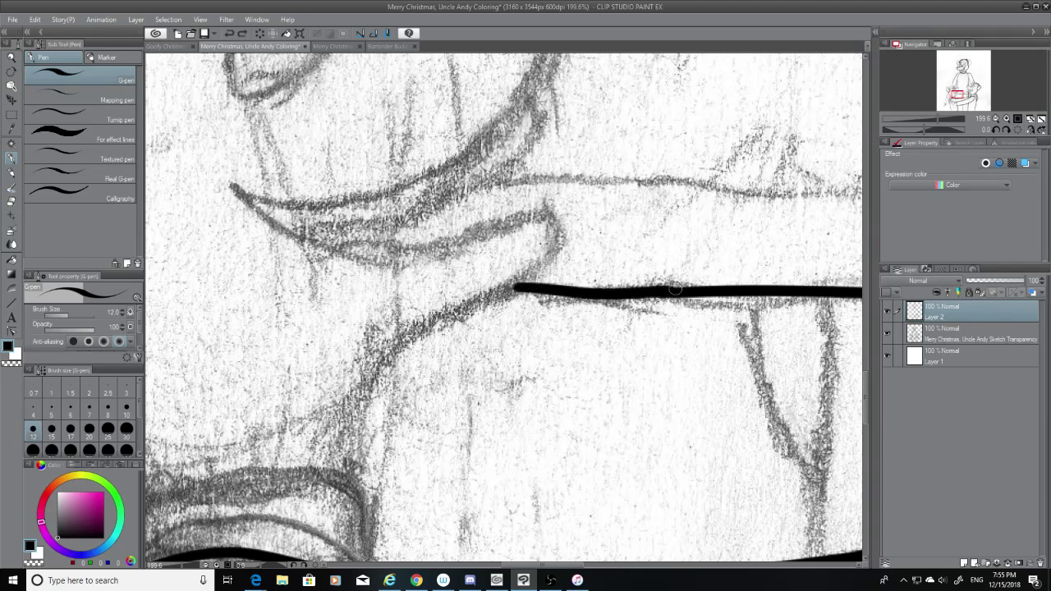
# Ink the short diagonal line crossing the horizontal line's far end and erase its tapered tip with the Hard eraser
pyautogui.moveTo(559, 247)
pyautogui.mouseDown()
pyautogui.moveTo(495, 292)
pyautogui.moveTo(368, 354)
pyautogui.moveTo(406, 330)
pyautogui.moveTo(344, 414)
pyautogui.moveTo(328, 456)
pyautogui.mouseUp()
pyautogui.hotkey('ctrl', 'z')
pyautogui.hotkey('ctrl', 'z')
pyautogui.hotkey('ctrl', 'z')
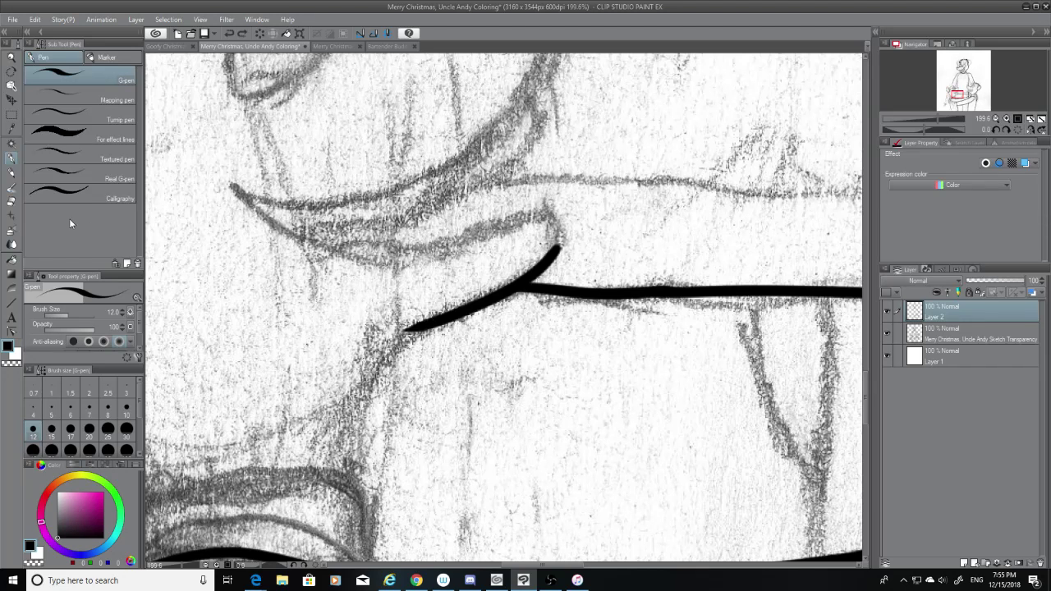
pyautogui.click(12, 202)
pyautogui.moveTo(402, 330); pyautogui.dragTo(412, 327)
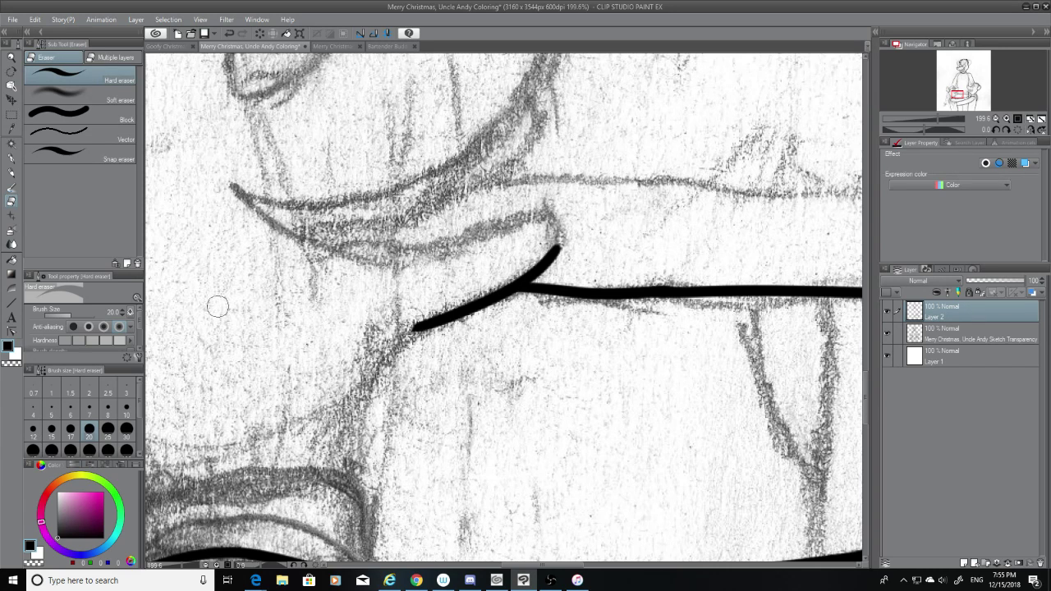
# Ink a smooth curve from the trimmed diagonal line down toward the sketched band above the arm, redoing unsatisfactory strokes
pyautogui.click(12, 161)
pyautogui.moveTo(417, 326); pyautogui.dragTo(330, 466)
pyautogui.hotkey('ctrl', 'z')
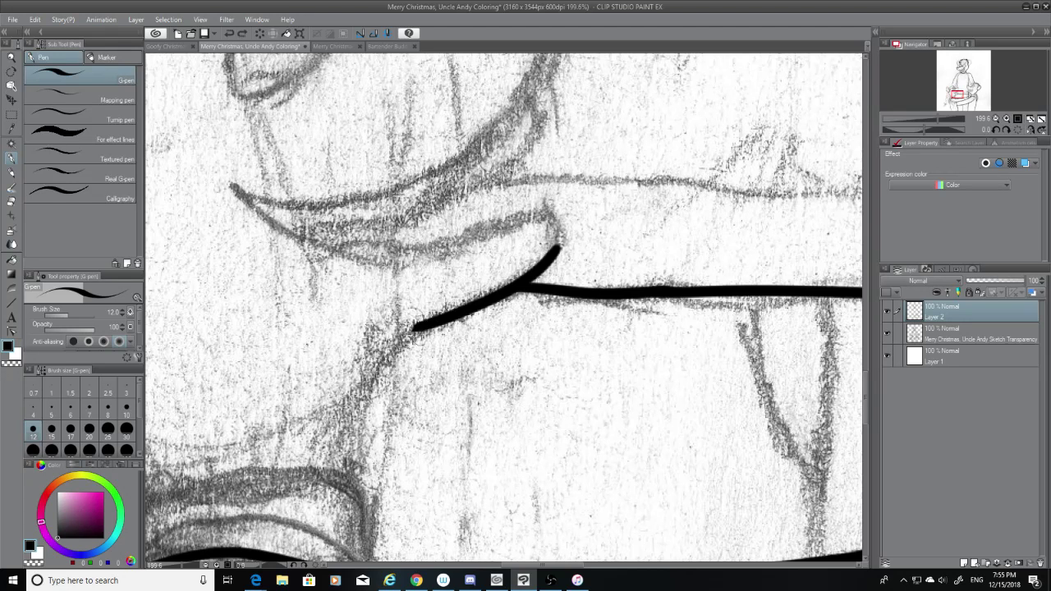
pyautogui.moveTo(417, 325)
pyautogui.mouseDown()
pyautogui.moveTo(393, 352)
pyautogui.moveTo(341, 460)
pyautogui.mouseUp()
pyautogui.hotkey('ctrl', 'z')
pyautogui.hotkey('ctrl', 'z')
pyautogui.moveTo(415, 327); pyautogui.dragTo(354, 452)
pyautogui.hotkey('ctrl', 'z')
pyautogui.moveTo(417, 325); pyautogui.dragTo(336, 487)
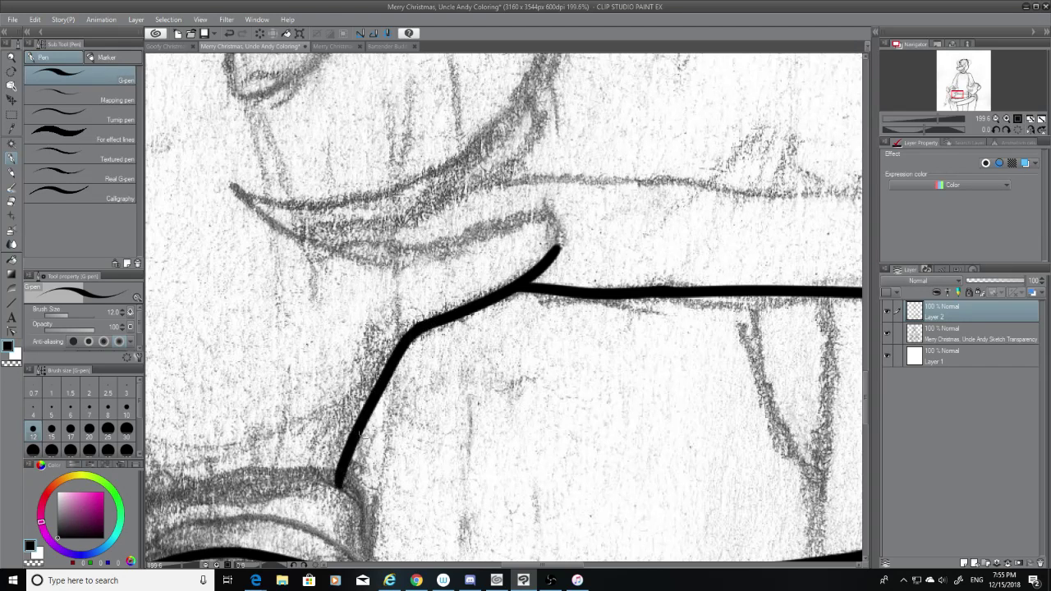
pyautogui.hotkey('ctrl', 'z')
pyautogui.moveTo(419, 324); pyautogui.dragTo(343, 460)
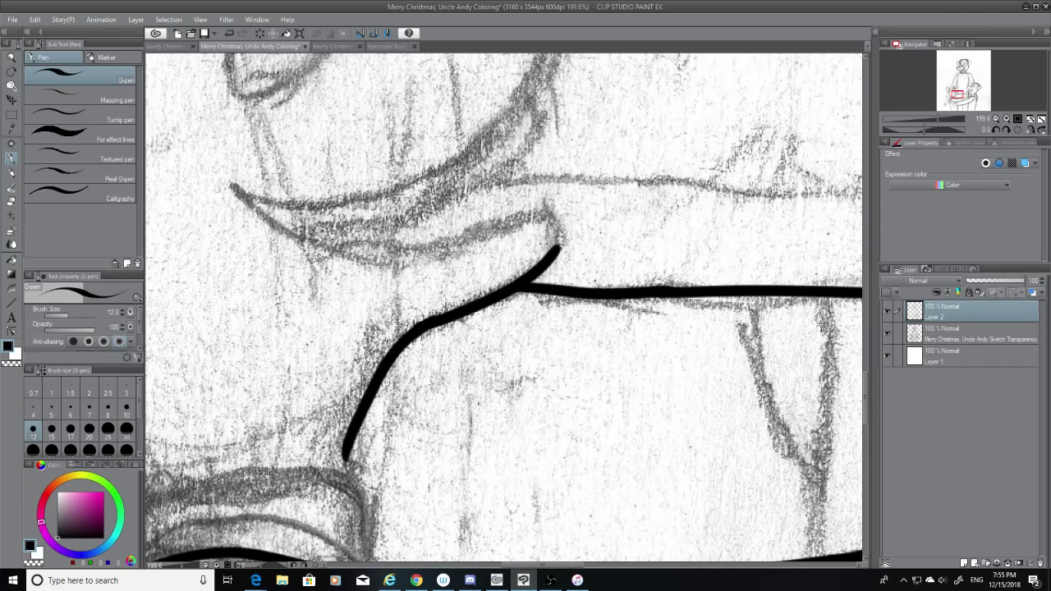
# Extend the curve down to the band's upper edge, and check the line with the sketch layer temporarily hidden
pyautogui.moveTo(869, 400); pyautogui.dragTo(865, 424)
pyautogui.hscroll(-5, 589, 573)
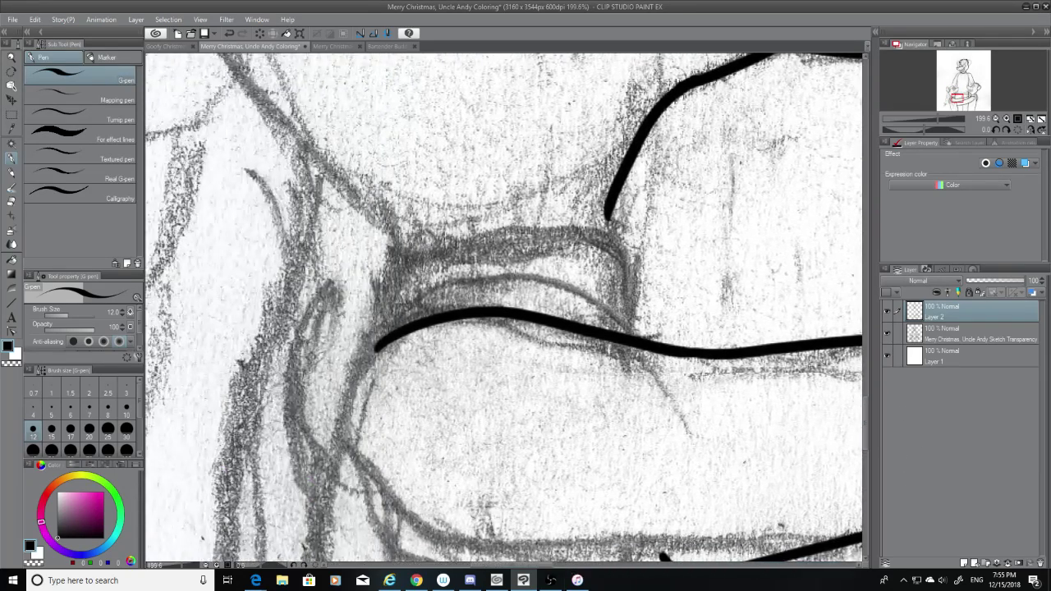
pyautogui.moveTo(606, 223); pyautogui.dragTo(608, 230)
pyautogui.hotkey('ctrl', 'z')
pyautogui.moveTo(401, 250)
pyautogui.mouseDown()
pyautogui.moveTo(620, 229)
pyautogui.moveTo(605, 234)
pyautogui.mouseUp()
pyautogui.hotkey('ctrl', 'z')
pyautogui.hotkey('ctrl', 'z')
pyautogui.hotkey('ctrl', 'z')
pyautogui.hotkey('ctrl', 'z')
pyautogui.hotkey('ctrl', 'z')
pyautogui.moveTo(612, 196); pyautogui.dragTo(605, 236)
pyautogui.click(884, 332)
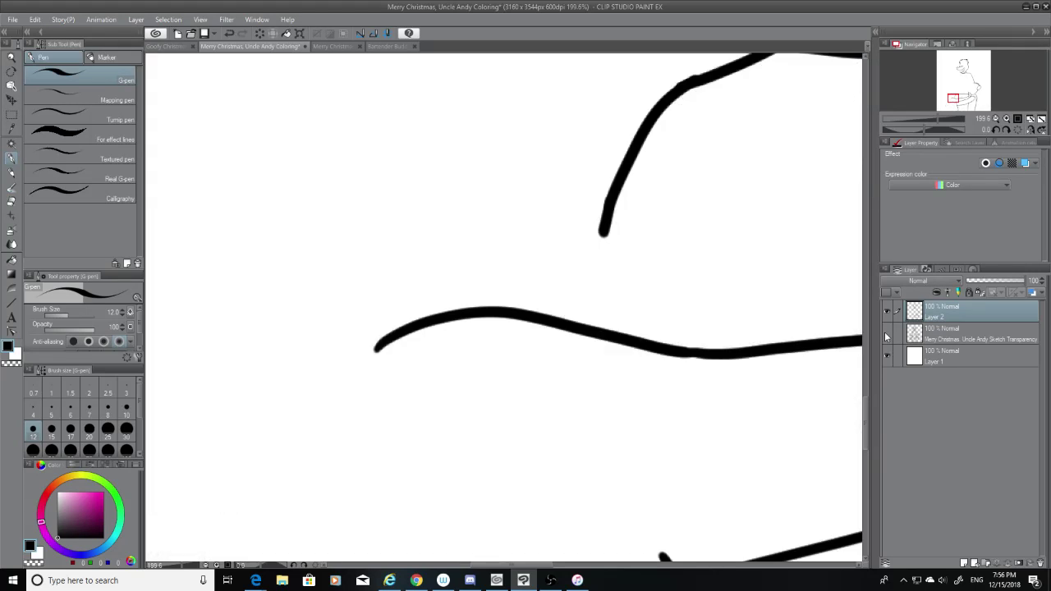
pyautogui.click(885, 331)
# Ink the upper edge of the band above the arm, meeting the end of the descending curve
pyautogui.moveTo(390, 248)
pyautogui.mouseDown()
pyautogui.moveTo(552, 245)
pyautogui.moveTo(638, 278)
pyautogui.moveTo(539, 236)
pyautogui.moveTo(629, 242)
pyautogui.mouseUp()
pyautogui.hotkey('ctrl', 'z')
pyautogui.hotkey('ctrl', 'z')
pyautogui.moveTo(413, 251)
pyautogui.mouseDown()
pyautogui.moveTo(616, 244)
pyautogui.moveTo(621, 326)
pyautogui.mouseUp()
pyautogui.hotkey('ctrl', 'z')
pyautogui.hotkey('ctrl', 'z')
# Ink the band's right side, curving from its upper edge down toward the arm's upper edge
pyautogui.moveTo(613, 242); pyautogui.dragTo(629, 318)
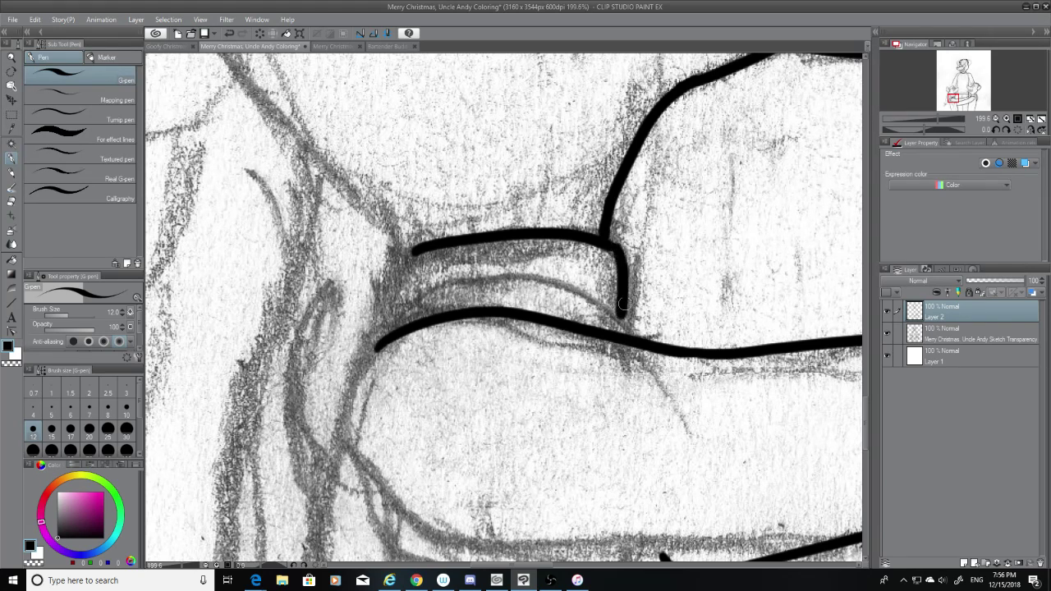
pyautogui.hotkey('ctrl', 'z')
pyautogui.hotkey('ctrl', 'z')
pyautogui.moveTo(611, 240); pyautogui.dragTo(629, 326)
pyautogui.hotkey('ctrl', 'z')
# Ink the band's left side, curving down from the start of its upper edge
pyautogui.moveTo(411, 248); pyautogui.dragTo(378, 307)
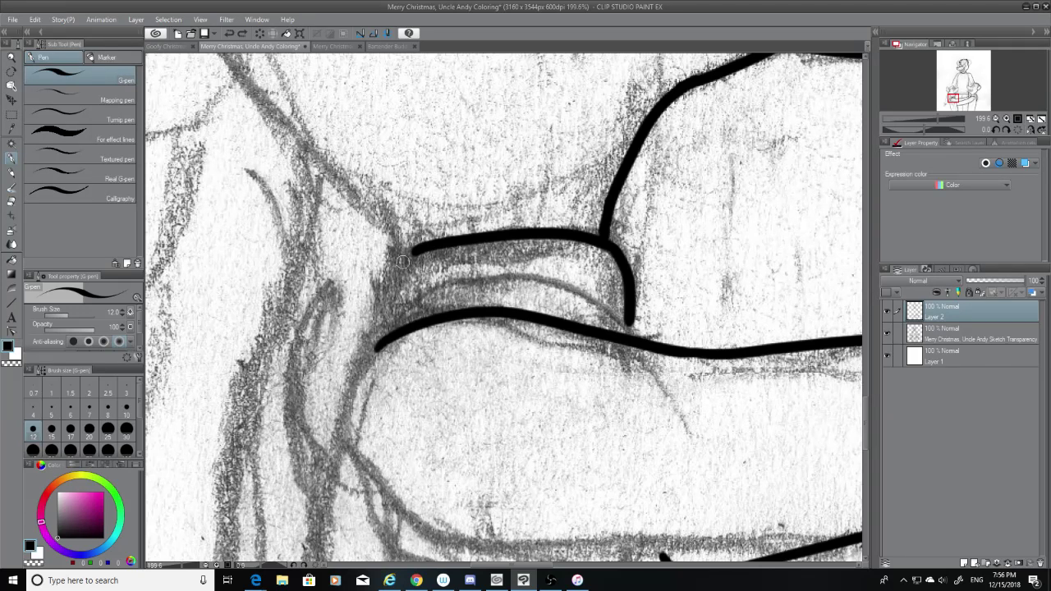
pyautogui.moveTo(413, 248); pyautogui.dragTo(386, 294)
pyautogui.hotkey('ctrl', 'z')
pyautogui.moveTo(413, 246)
pyautogui.mouseDown()
pyautogui.moveTo(393, 309)
pyautogui.moveTo(600, 322)
pyautogui.mouseUp()
pyautogui.hotkey('ctrl', 'z')
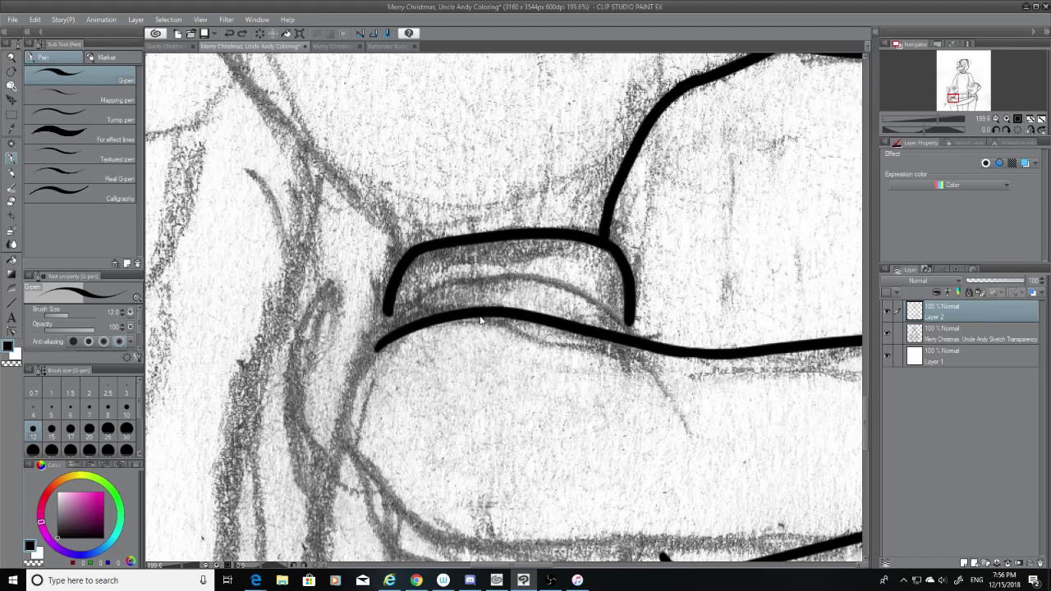
# Ink the arched line inside the band, just above the arm's upper edge, joining both sides of the band
pyautogui.moveTo(390, 310); pyautogui.dragTo(626, 323)
pyautogui.hotkey('ctrl', 'z')
pyautogui.moveTo(417, 335); pyautogui.dragTo(634, 330)
pyautogui.hotkey('ctrl', 'z')
pyautogui.moveTo(376, 336); pyautogui.dragTo(624, 311)
pyautogui.hotkey('ctrl', 'z')
pyautogui.moveTo(378, 334)
pyautogui.mouseDown()
pyautogui.moveTo(581, 291)
pyautogui.moveTo(624, 319)
pyautogui.mouseUp()
pyautogui.hotkey('ctrl', 'z')
pyautogui.hotkey('ctrl', 'z')
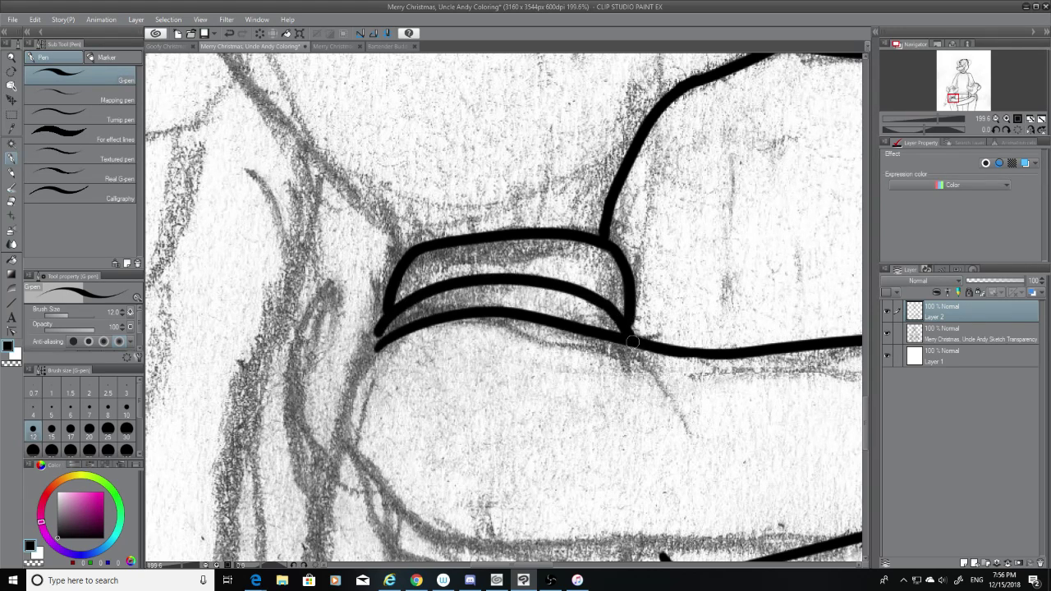
# Ink the arm's rounded end, curving from its upper edge around to the underside, and join the band's inner arch to it
pyautogui.moveTo(384, 337); pyautogui.dragTo(352, 474)
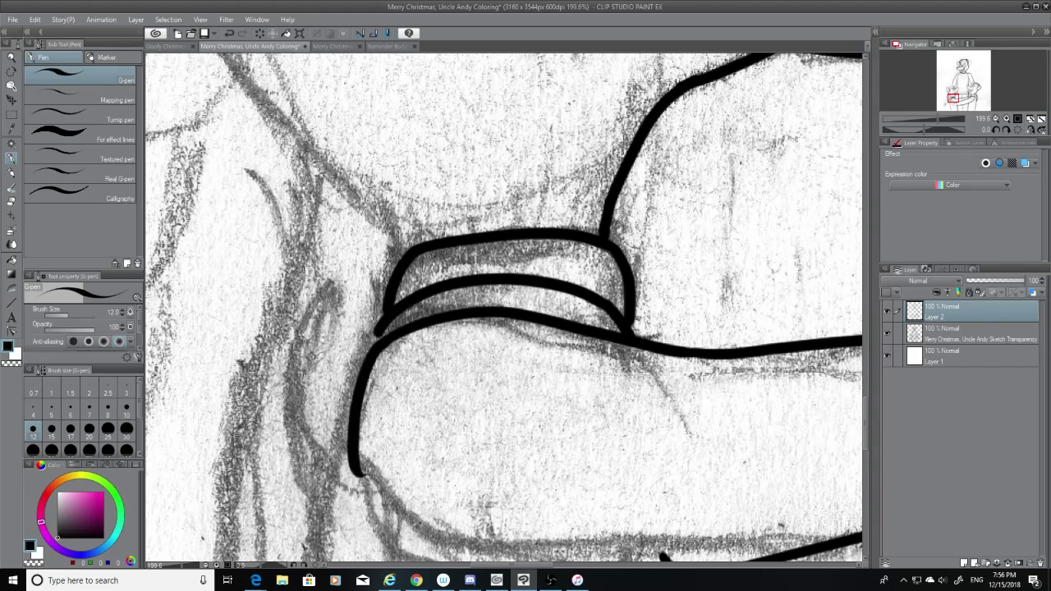
pyautogui.hotkey('ctrl', 'z')
pyautogui.moveTo(386, 335)
pyautogui.mouseDown()
pyautogui.moveTo(367, 359)
pyautogui.moveTo(508, 536)
pyautogui.mouseUp()
pyautogui.hotkey('ctrl', 'z')
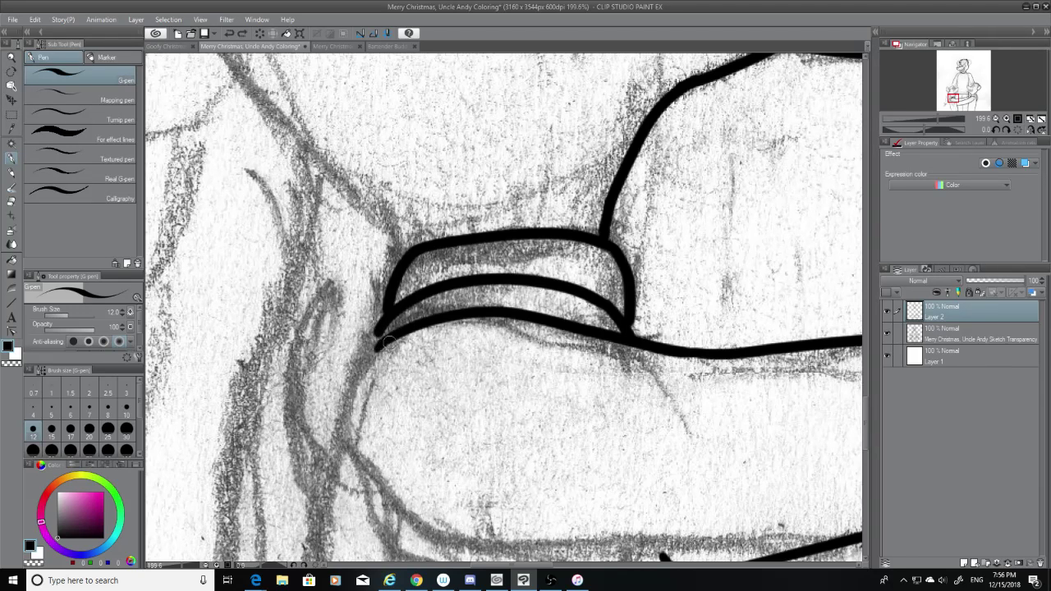
pyautogui.moveTo(386, 335); pyautogui.dragTo(460, 562)
pyautogui.hotkey('ctrl', 'z')
pyautogui.moveTo(385, 337); pyautogui.dragTo(460, 561)
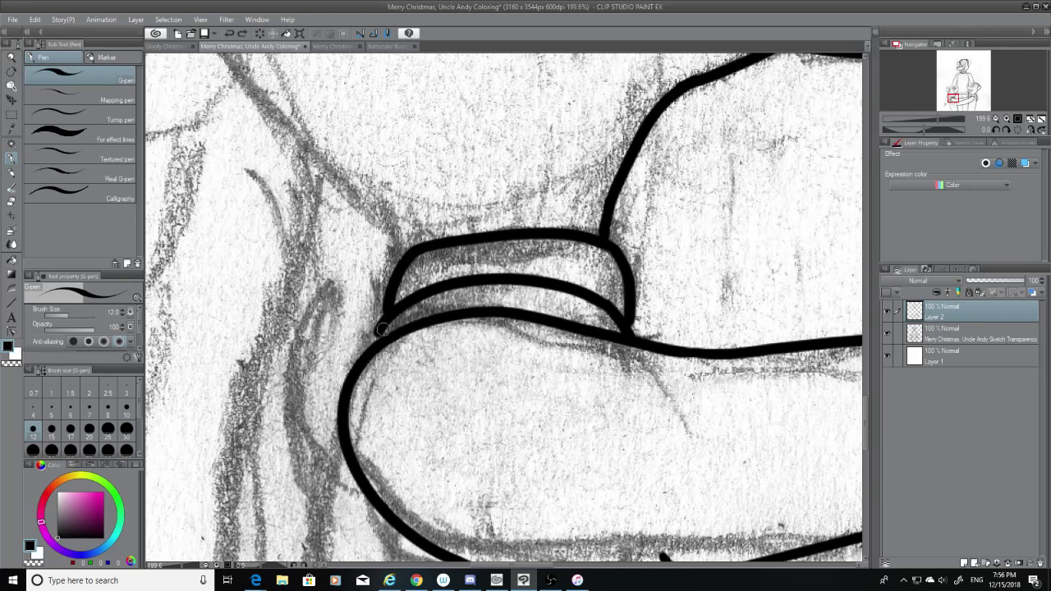
pyautogui.moveTo(379, 328); pyautogui.dragTo(366, 357)
pyautogui.hotkey('ctrl', 'z')
# Erase the lower portion of the arm's rounded-end stroke with the Hard eraser, back to where the outline turns under the arm
pyautogui.moveTo(865, 405); pyautogui.dragTo(867, 426)
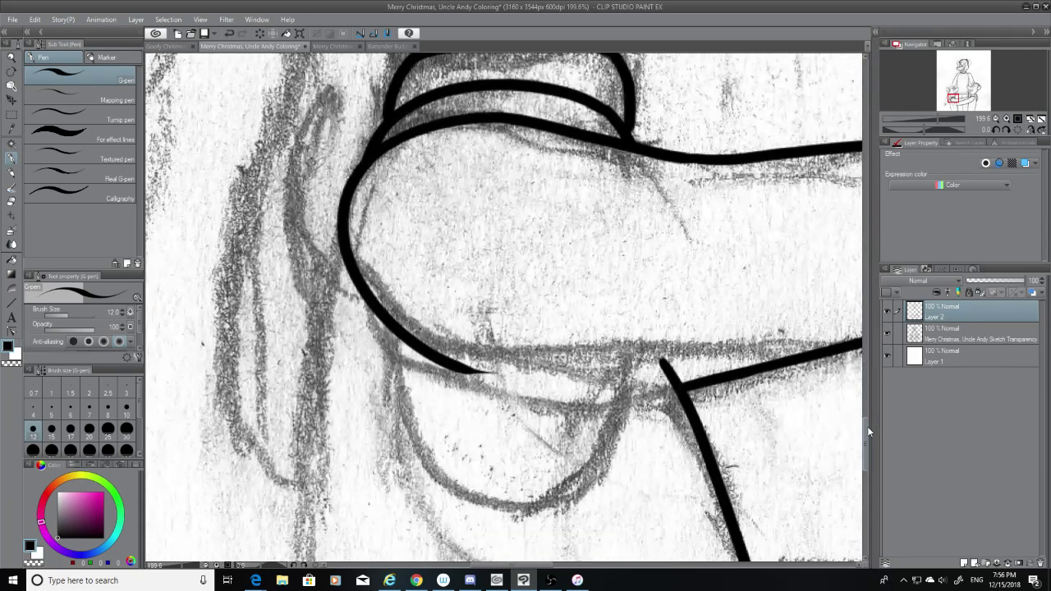
pyautogui.click(10, 206)
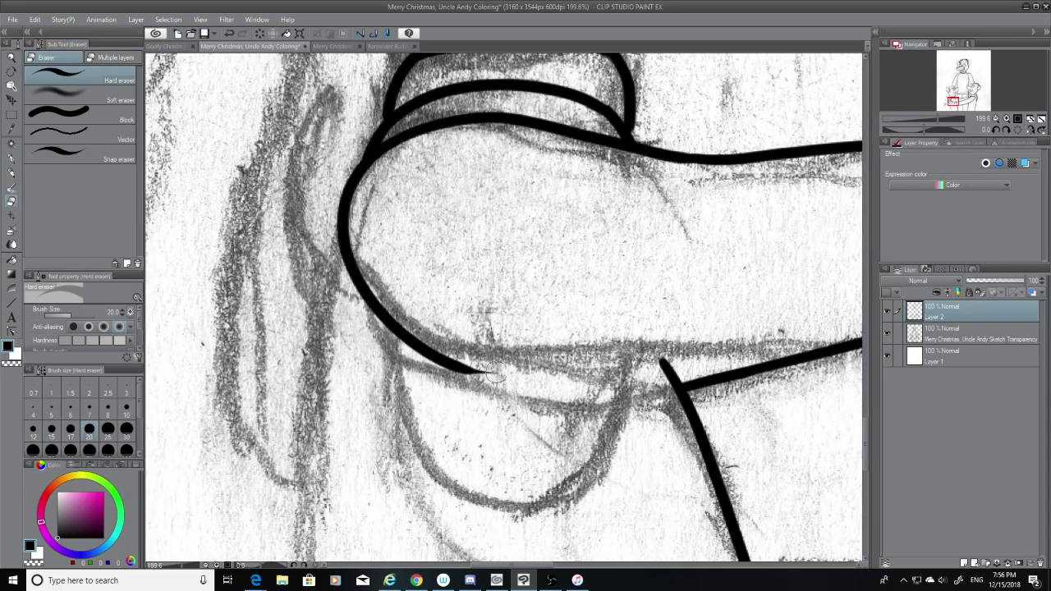
pyautogui.moveTo(501, 375); pyautogui.dragTo(353, 316)
pyautogui.moveTo(451, 371)
pyautogui.mouseDown()
pyautogui.moveTo(349, 301)
pyautogui.moveTo(378, 297)
pyautogui.mouseUp()
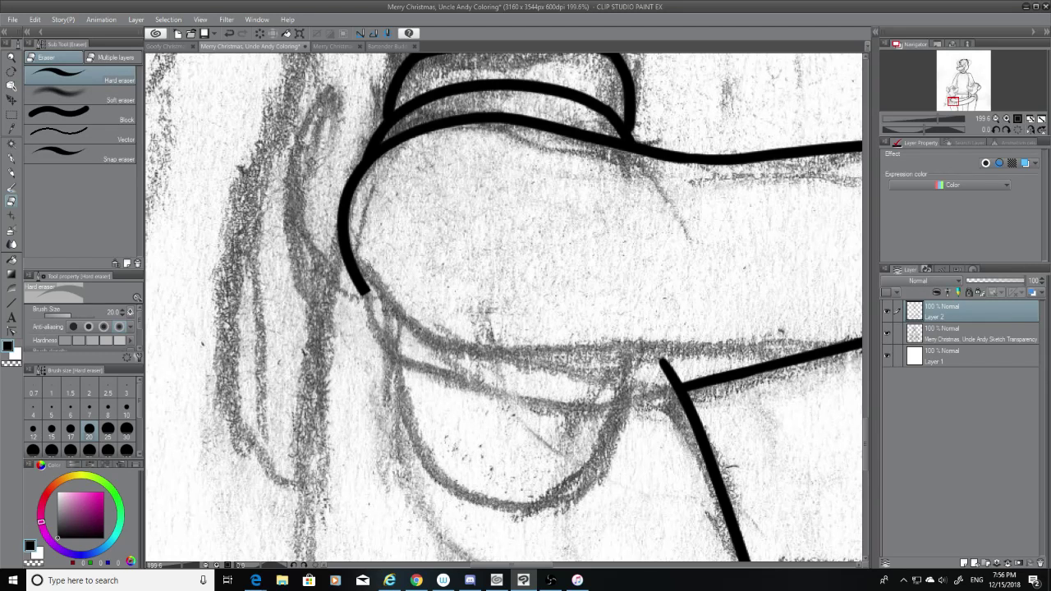
# Ink the arm's lower edge with the G-pen from the trimmed rounded end past the leg line, redoing strokes until it flows smoothly
pyautogui.click(10, 158)
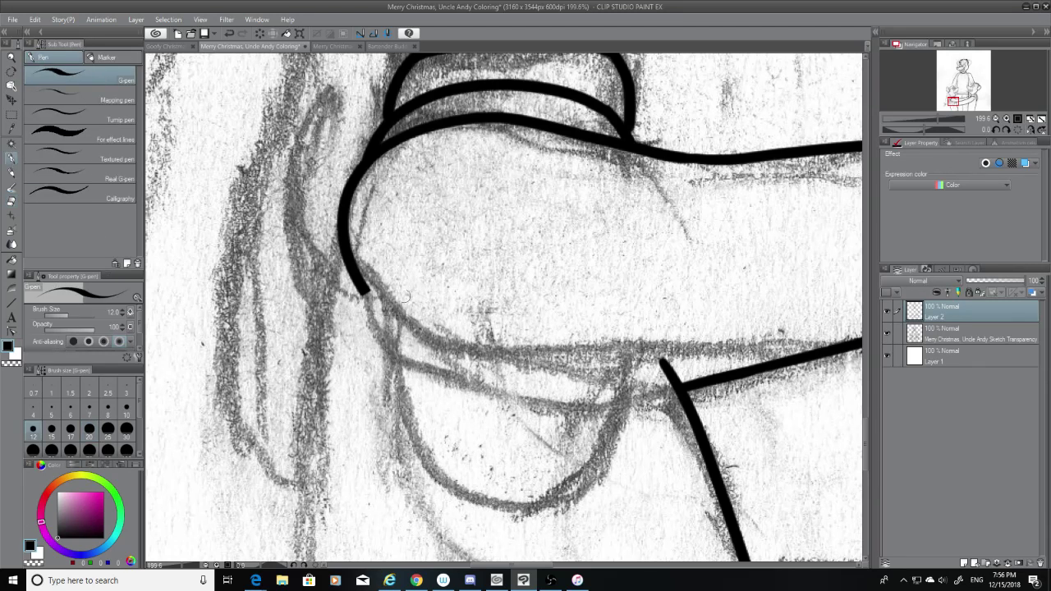
pyautogui.moveTo(362, 289); pyautogui.dragTo(731, 378)
pyautogui.hotkey('ctrl', 'z')
pyautogui.moveTo(361, 289)
pyautogui.mouseDown()
pyautogui.moveTo(393, 314)
pyautogui.moveTo(861, 337)
pyautogui.mouseUp()
pyautogui.hotkey('ctrl', 'z')
pyautogui.moveTo(361, 289)
pyautogui.mouseDown()
pyautogui.moveTo(534, 365)
pyautogui.moveTo(739, 376)
pyautogui.mouseUp()
pyautogui.hotkey('ctrl', 'z')
pyautogui.moveTo(361, 290)
pyautogui.mouseDown()
pyautogui.moveTo(516, 355)
pyautogui.moveTo(787, 340)
pyautogui.mouseUp()
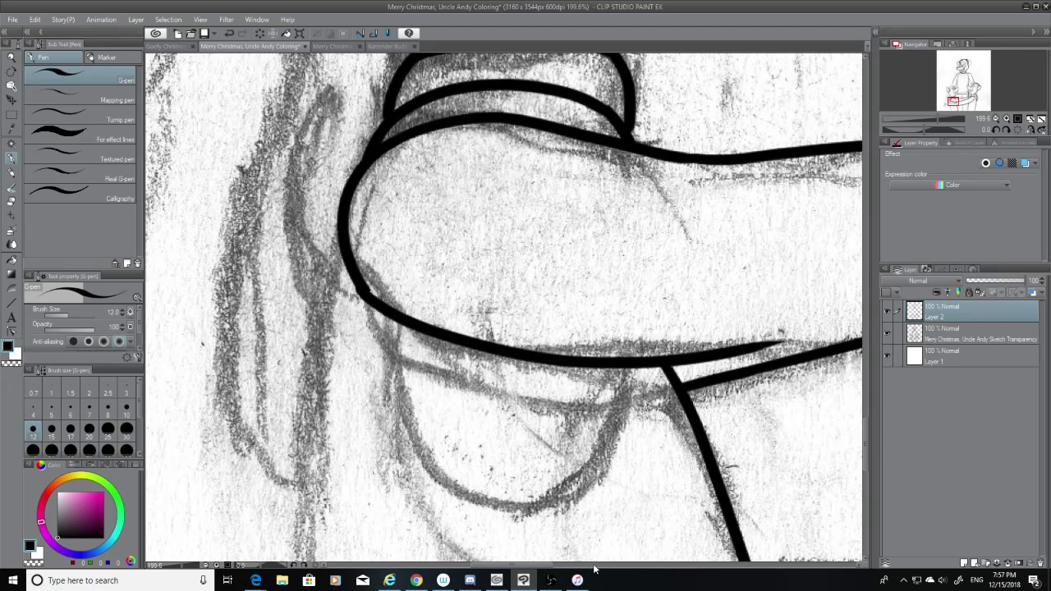
# Try extending the arm's new lower-edge line, and erase its tapered end with the Hard eraser
pyautogui.moveTo(512, 565); pyautogui.dragTo(548, 565)
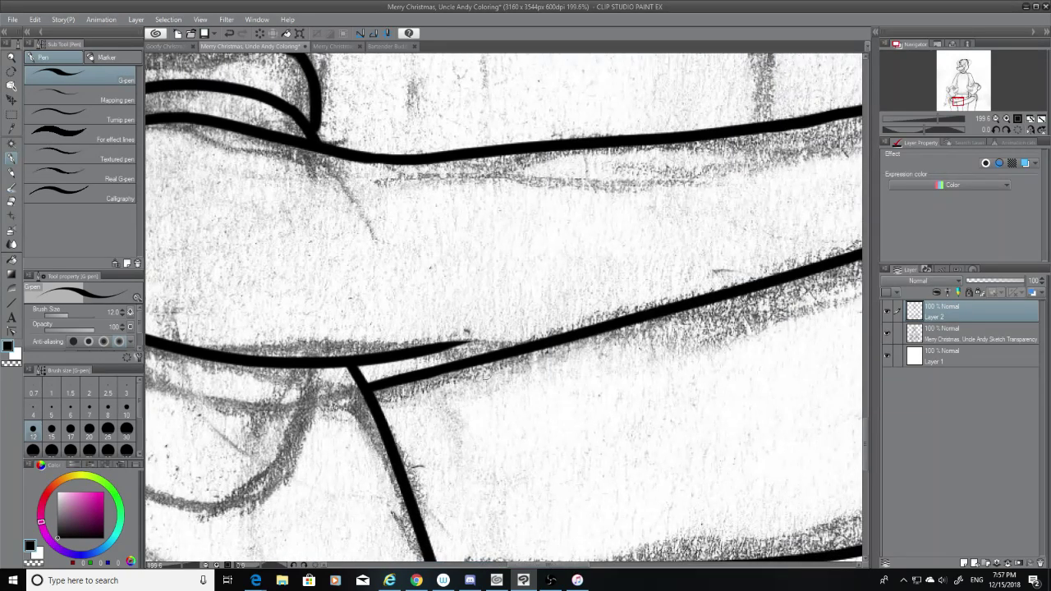
pyautogui.moveTo(423, 350); pyautogui.dragTo(585, 328)
pyautogui.hotkey('ctrl', 'z')
pyautogui.click(12, 201)
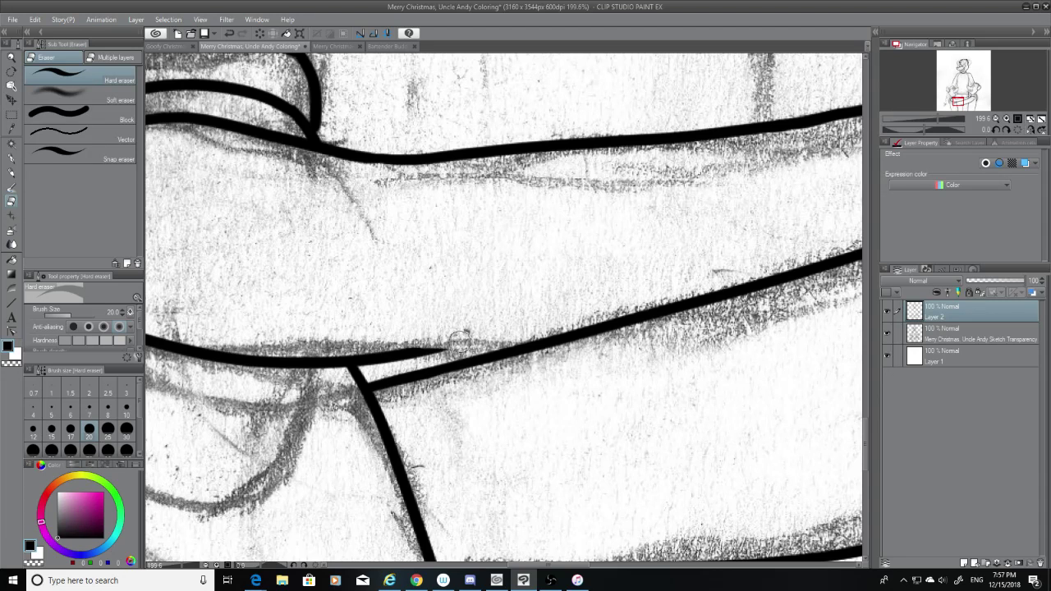
pyautogui.moveTo(460, 341)
pyautogui.mouseDown()
pyautogui.moveTo(409, 351)
pyautogui.moveTo(564, 348)
pyautogui.mouseUp()
# Ink a G-pen stroke connecting the trimmed lower-edge line to the existing slanted lower edge of the arm
pyautogui.click(12, 159)
pyautogui.hotkey('ctrl', 'z')
pyautogui.moveTo(398, 355)
pyautogui.mouseDown()
pyautogui.moveTo(554, 349)
pyautogui.moveTo(353, 354)
pyautogui.mouseUp()
pyautogui.hotkey('ctrl', 'z')
pyautogui.hotkey('ctrl', 'z')
pyautogui.moveTo(542, 345)
pyautogui.mouseDown()
pyautogui.moveTo(407, 339)
pyautogui.moveTo(559, 345)
pyautogui.mouseUp()
pyautogui.hotkey('ctrl', 'z')
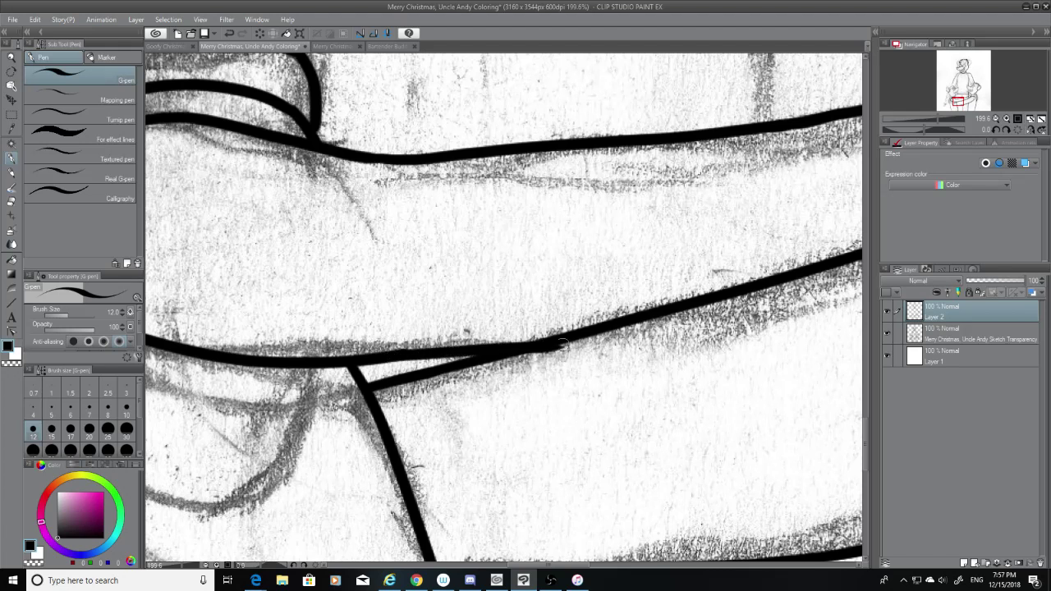
pyautogui.hotkey('ctrl', 'z')
pyautogui.moveTo(396, 355); pyautogui.dragTo(557, 345)
# Smooth the joint in the arm's lower edge with short overlapping strokes, and hide the sketch layer to check it
pyautogui.moveTo(395, 360)
pyautogui.mouseDown()
pyautogui.moveTo(551, 336)
pyautogui.moveTo(376, 355)
pyautogui.mouseUp()
pyautogui.hotkey('ctrl', 'z')
pyautogui.hotkey('ctrl', 'z')
pyautogui.moveTo(491, 351)
pyautogui.mouseDown()
pyautogui.moveTo(450, 356)
pyautogui.moveTo(465, 360)
pyautogui.moveTo(440, 346)
pyautogui.moveTo(376, 355)
pyautogui.mouseUp()
pyautogui.hotkey('ctrl', 'z')
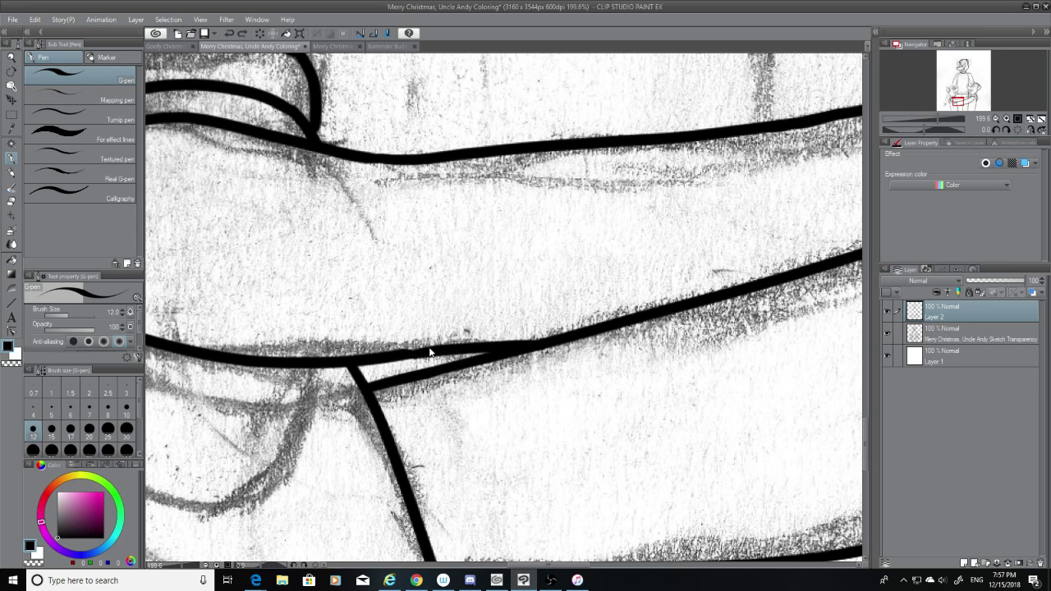
pyautogui.moveTo(447, 349); pyautogui.dragTo(388, 355)
pyautogui.hotkey('ctrl', 'z')
pyautogui.moveTo(453, 347); pyautogui.dragTo(378, 360)
pyautogui.click(888, 334)
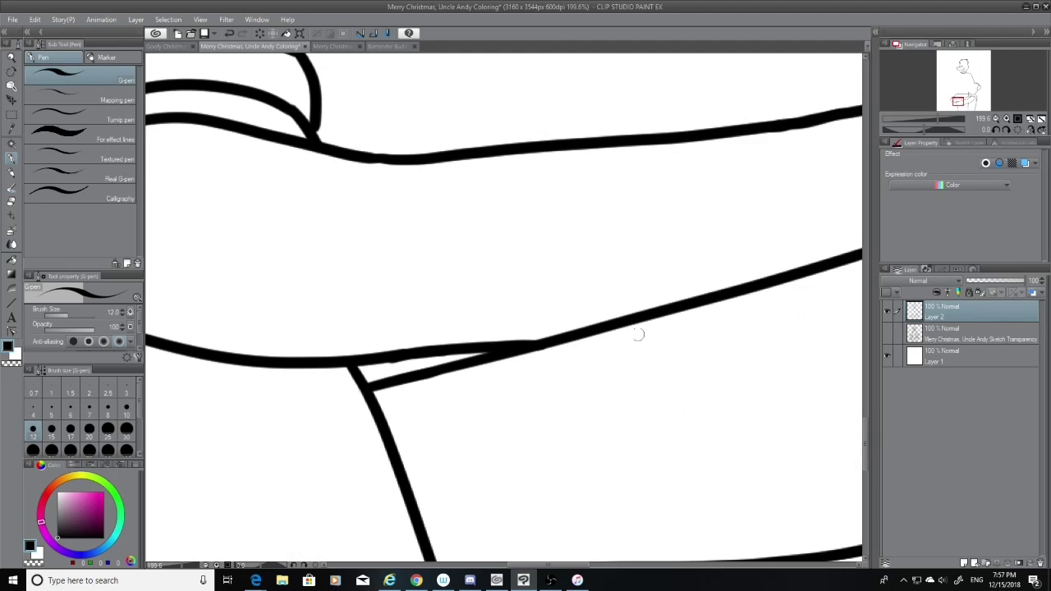
# Smooth the dip in the arm's upper edge with a short G-pen stroke, set the Hard eraser to size 7 and keep the sketch layer hidden
pyautogui.moveTo(366, 161); pyautogui.dragTo(409, 160)
pyautogui.click(11, 202)
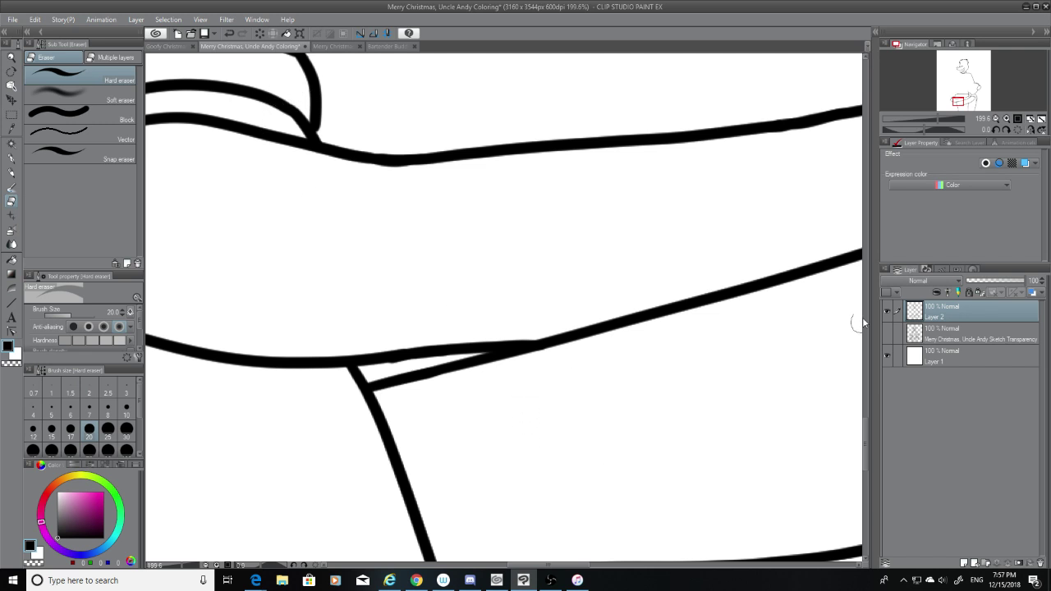
pyautogui.click(888, 332)
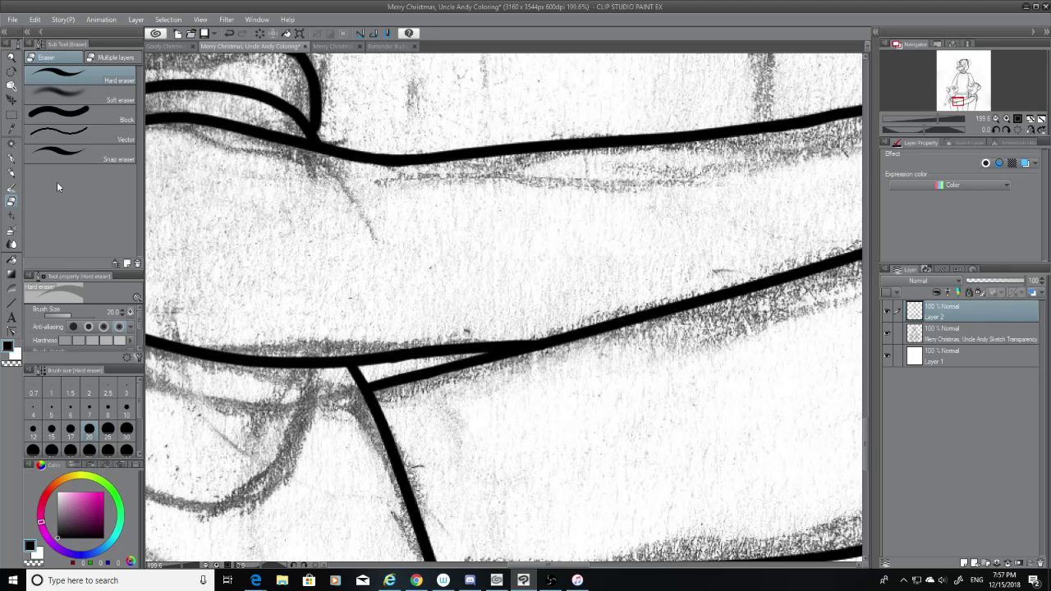
pyautogui.click(89, 415)
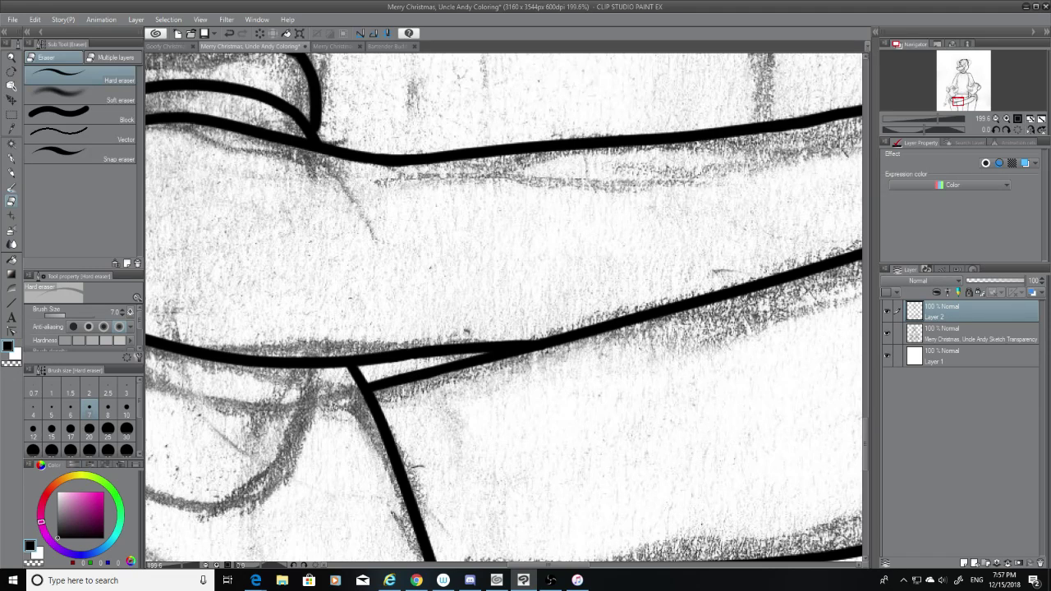
pyautogui.click(888, 332)
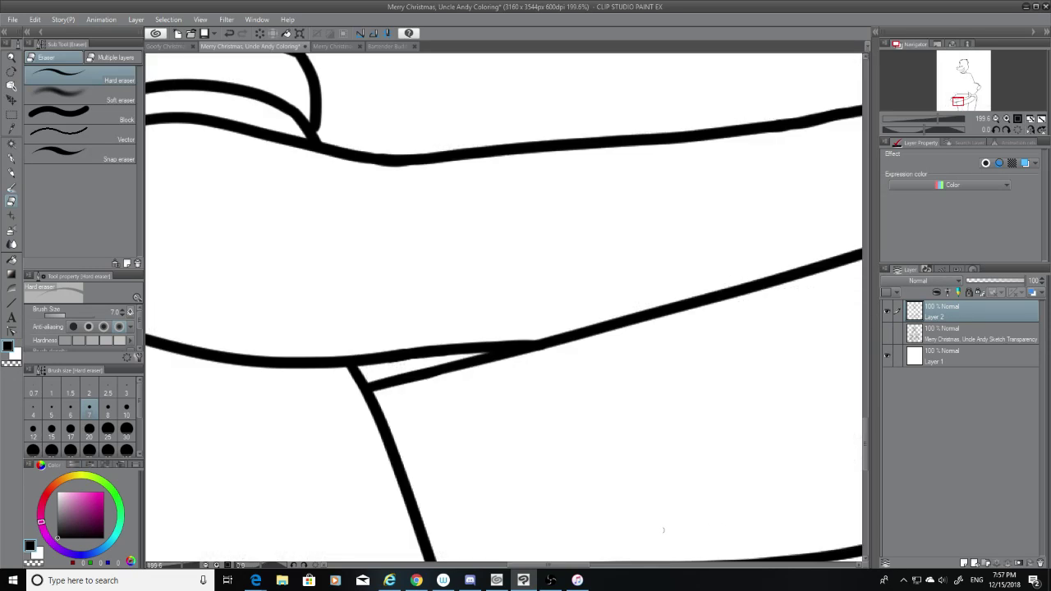
# Erase the lumpy joint on the lower part of the arm's rounded end with the Hard eraser at size 20
pyautogui.hscroll(-10, 803, 384)
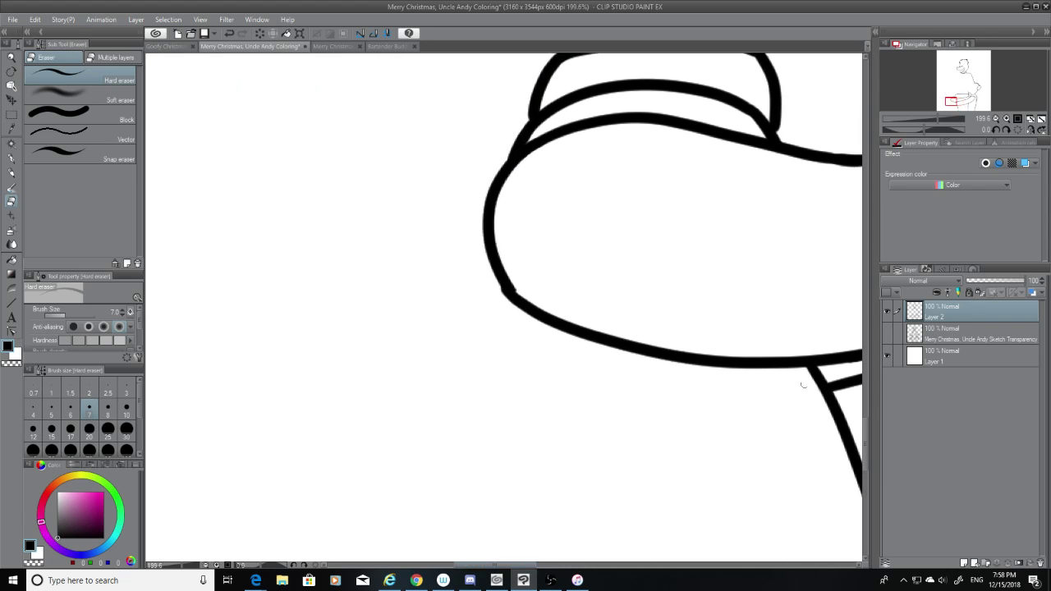
pyautogui.moveTo(522, 285); pyautogui.dragTo(508, 289)
pyautogui.hotkey('ctrl', 'z')
pyautogui.hotkey('ctrl', 'z')
pyautogui.moveTo(520, 290); pyautogui.dragTo(512, 276)
pyautogui.hotkey('ctrl', 'z')
pyautogui.click(89, 429)
pyautogui.moveTo(514, 284); pyautogui.dragTo(495, 299)
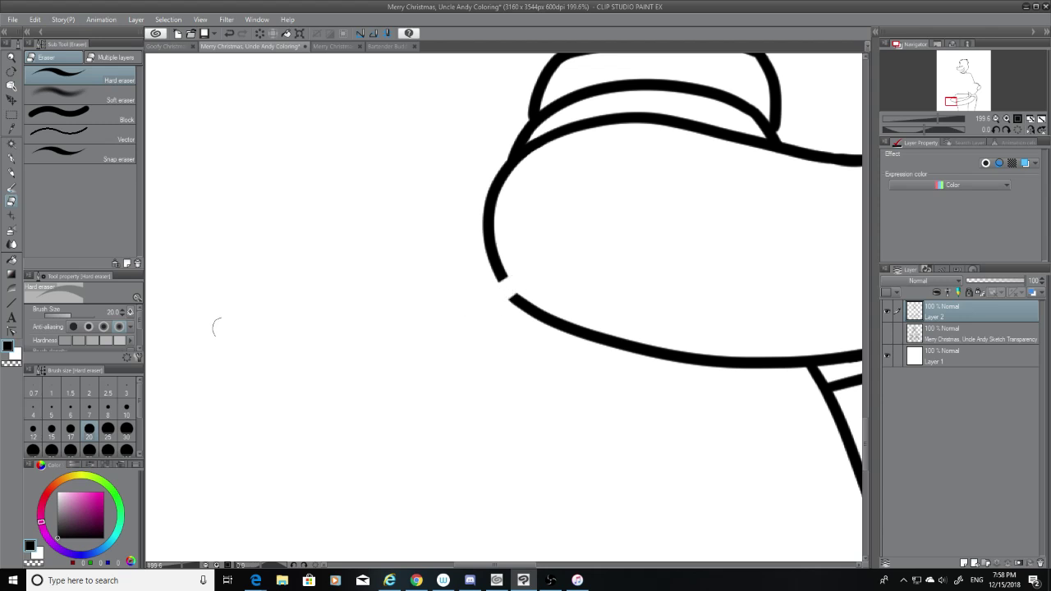
# Show the sketch layer and close the gap in the arm's rounded end with a short G-pen stroke
pyautogui.click(9, 158)
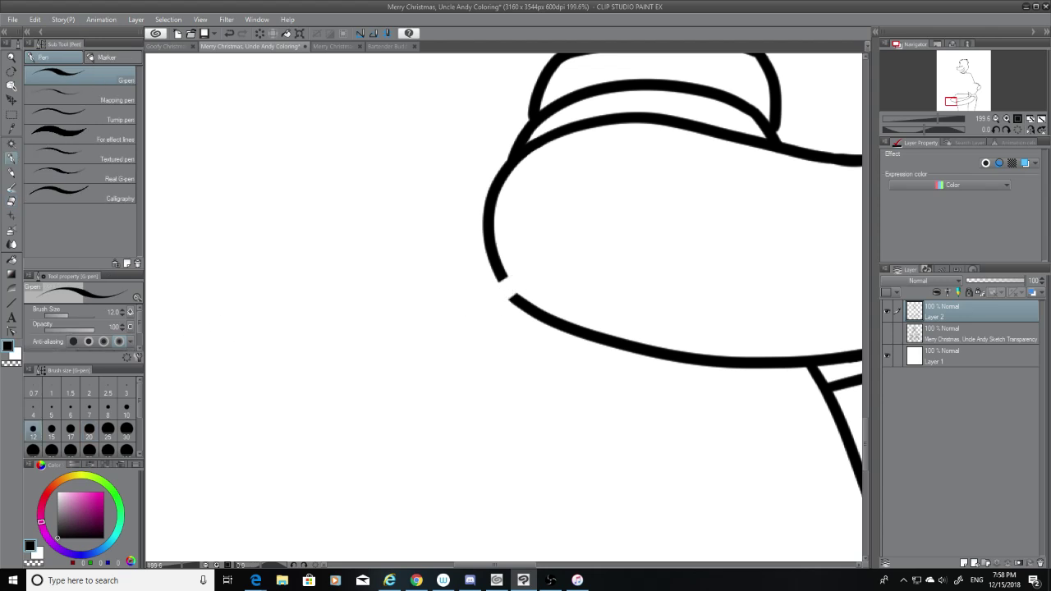
pyautogui.click(888, 333)
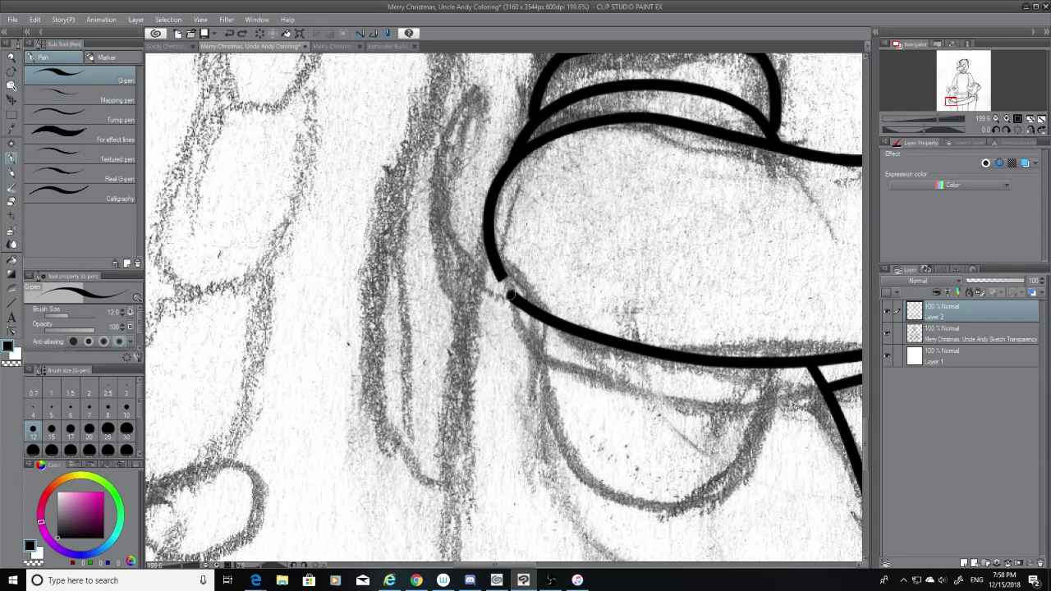
pyautogui.moveTo(515, 305); pyautogui.dragTo(507, 282)
# Ink the left side of the rounded shape hanging below the arm, from the arm's rounded end to the shape's lowest point
pyautogui.moveTo(506, 294); pyautogui.dragTo(657, 503)
pyautogui.hotkey('ctrl', 'z')
pyautogui.hotkey('ctrl', 'z')
pyautogui.moveTo(511, 297)
pyautogui.mouseDown()
pyautogui.moveTo(559, 432)
pyautogui.moveTo(669, 506)
pyautogui.mouseUp()
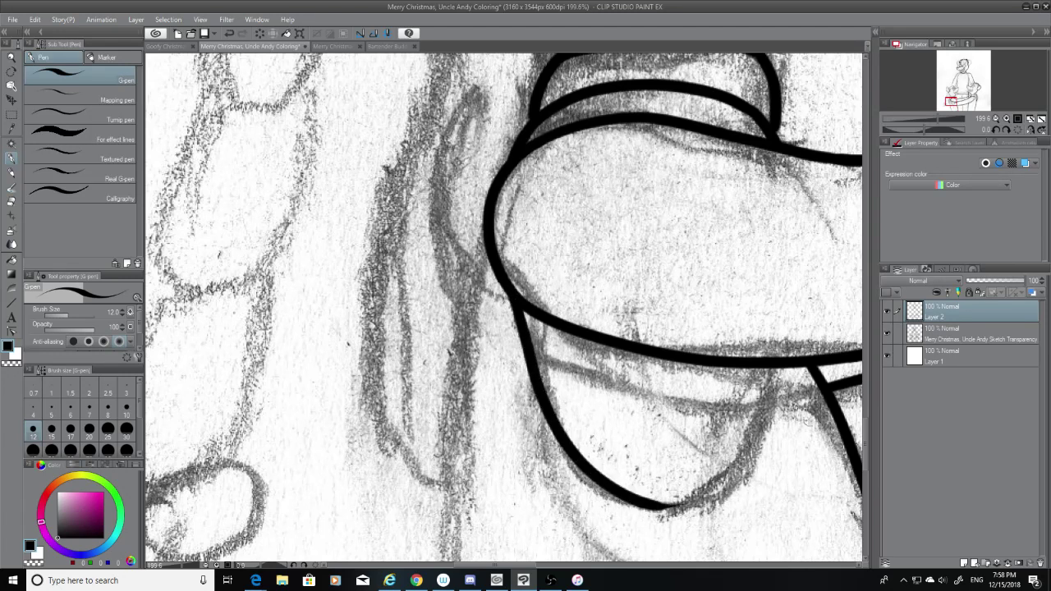
# Ink the right side of the hanging shape from the arm's lower edge to its lowest point, redoing the stroke until the curve is full
pyautogui.moveTo(784, 368)
pyautogui.mouseDown()
pyautogui.moveTo(716, 493)
pyautogui.moveTo(669, 516)
pyautogui.moveTo(708, 484)
pyautogui.moveTo(657, 510)
pyautogui.mouseUp()
pyautogui.hotkey('ctrl', 'z')
pyautogui.hotkey('ctrl', 'z')
pyautogui.moveTo(777, 370); pyautogui.dragTo(672, 501)
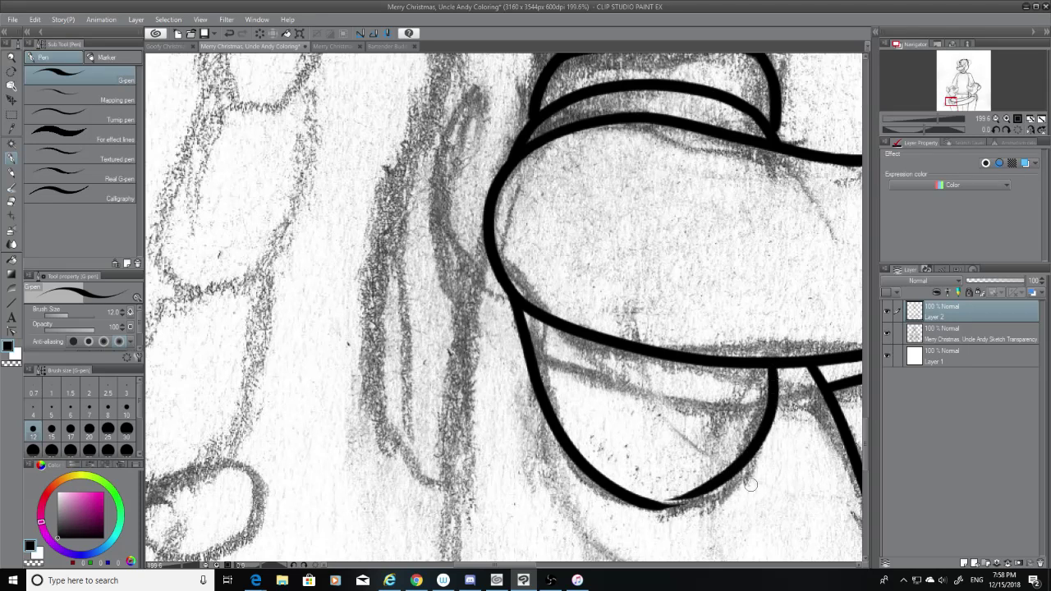
pyautogui.hotkey('ctrl', 'z')
pyautogui.moveTo(776, 367); pyautogui.dragTo(678, 504)
pyautogui.hotkey('ctrl', 'z')
pyautogui.moveTo(781, 367); pyautogui.dragTo(649, 511)
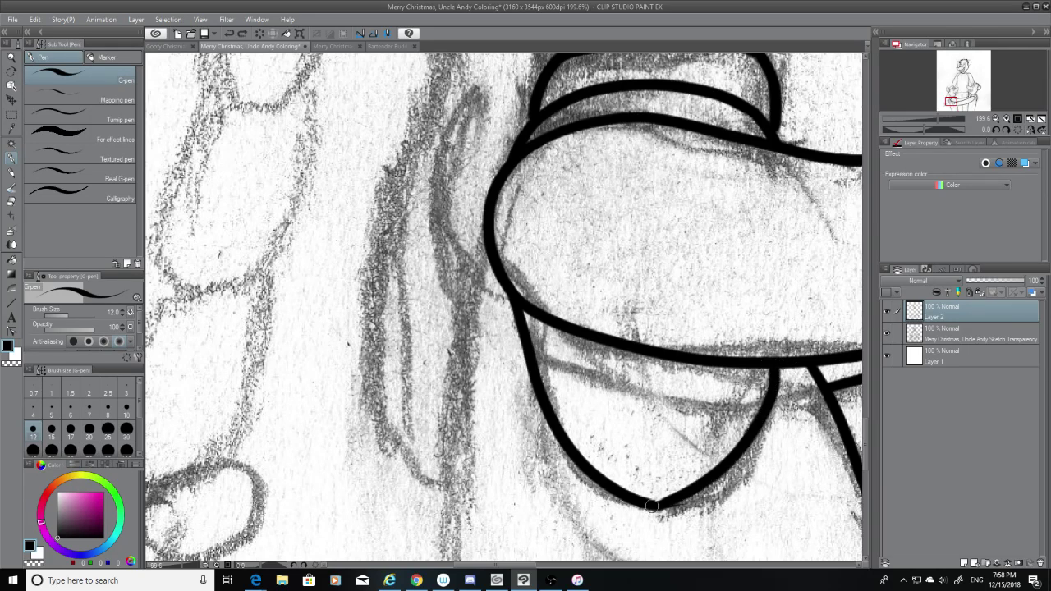
pyautogui.hotkey('ctrl', 'z')
pyautogui.moveTo(778, 368)
pyautogui.mouseDown()
pyautogui.moveTo(705, 492)
pyautogui.moveTo(653, 506)
pyautogui.mouseUp()
pyautogui.hotkey('ctrl', 'z')
pyautogui.hotkey('ctrl', 'z')
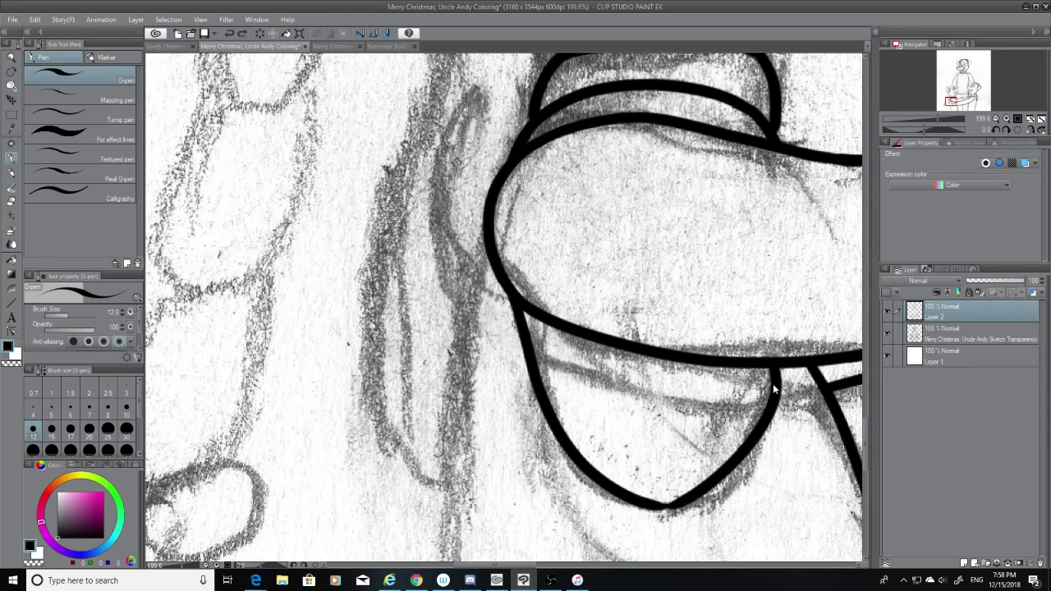
pyautogui.hotkey('ctrl', 'z')
pyautogui.moveTo(777, 368); pyautogui.dragTo(657, 513)
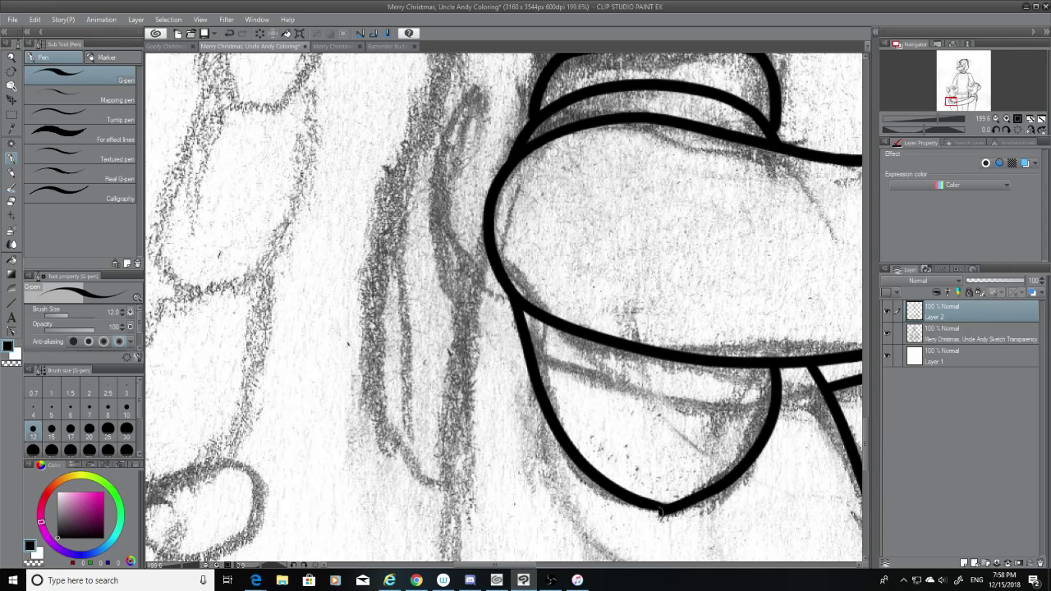
# Round off the joint at the bottom of the hanging shape with short G-pen strokes, hiding the sketch layer to check it
pyautogui.hotkey('ctrl', 'z')
pyautogui.moveTo(721, 486); pyautogui.dragTo(659, 511)
pyautogui.click(888, 333)
pyautogui.moveTo(690, 501); pyautogui.dragTo(639, 506)
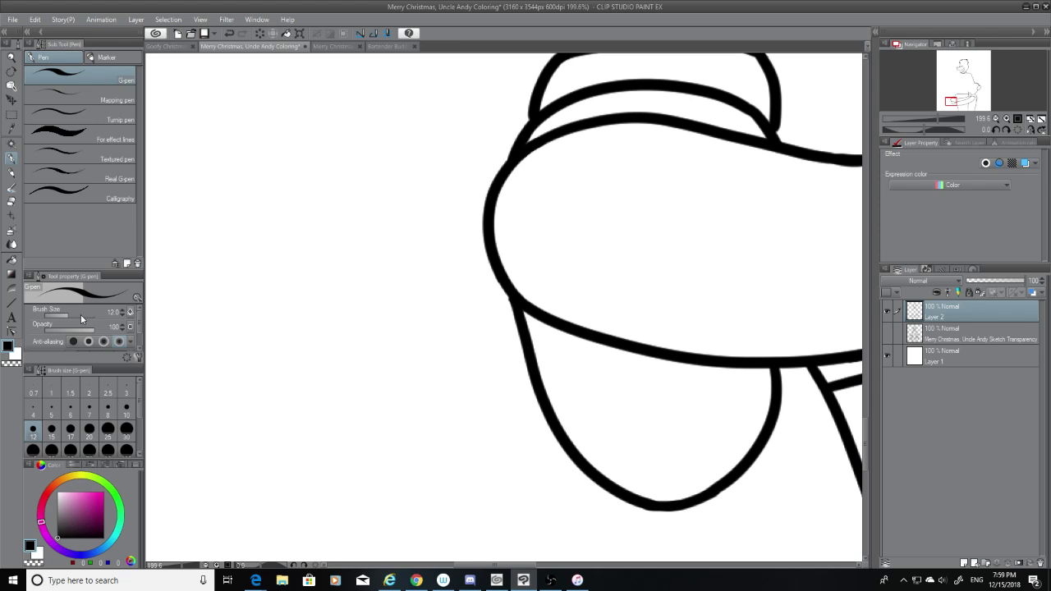
# With the sketch layer shown, ink a long G-pen line descending from the outer side of the arm's rounded end, redoing it until it curves smoothly
pyautogui.click(11, 201)
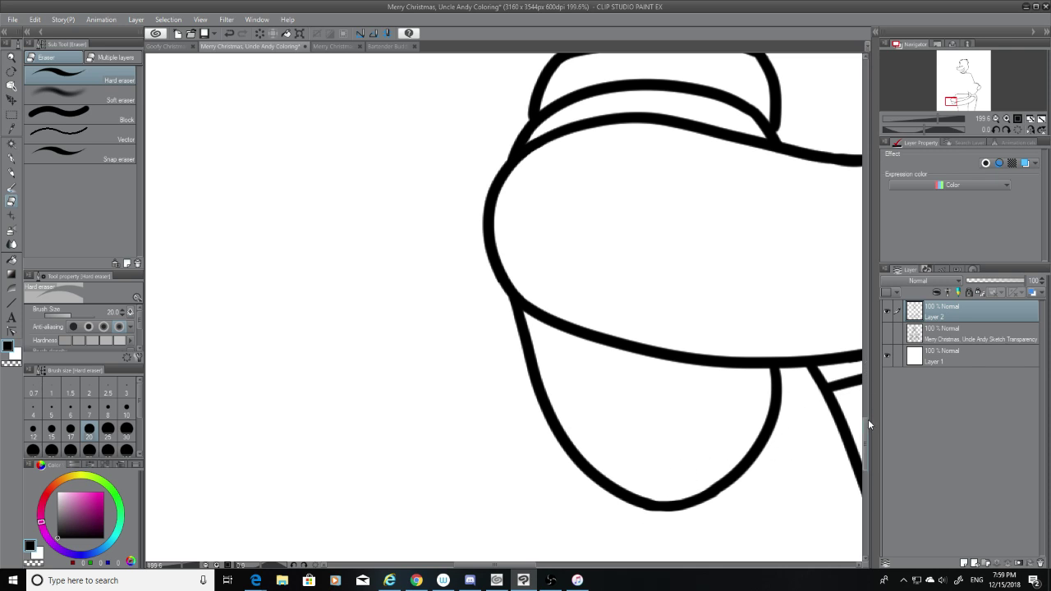
pyautogui.scroll(5, 866, 426)
pyautogui.click(887, 333)
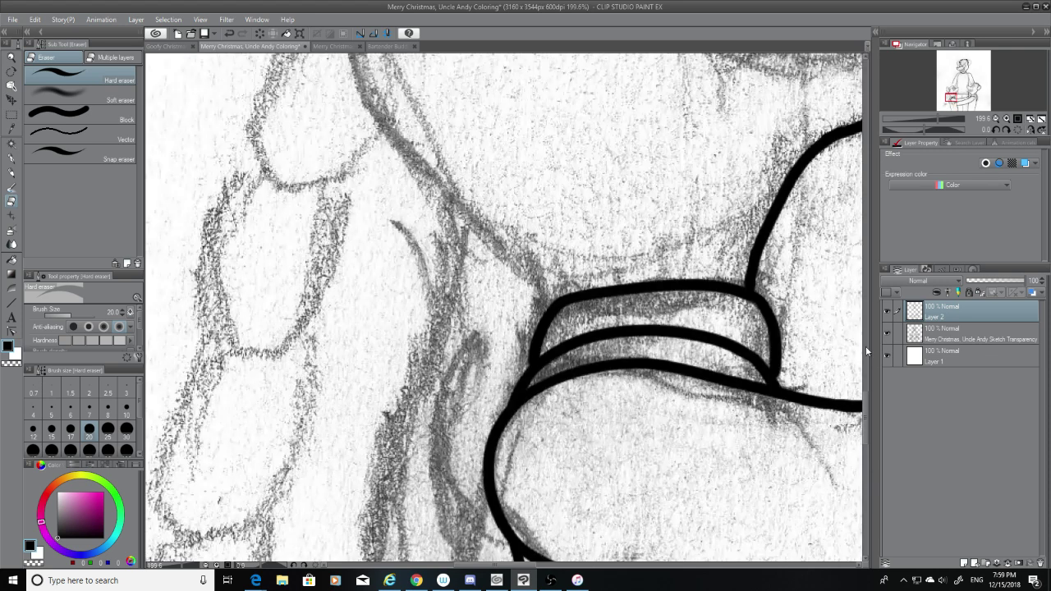
pyautogui.click(11, 158)
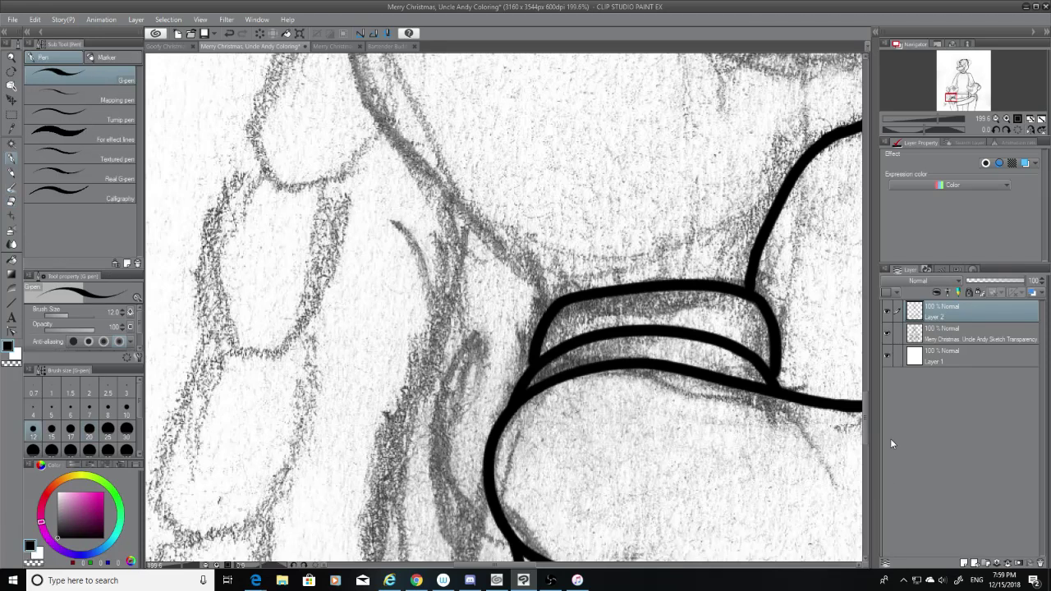
pyautogui.scroll(-6, 866, 423)
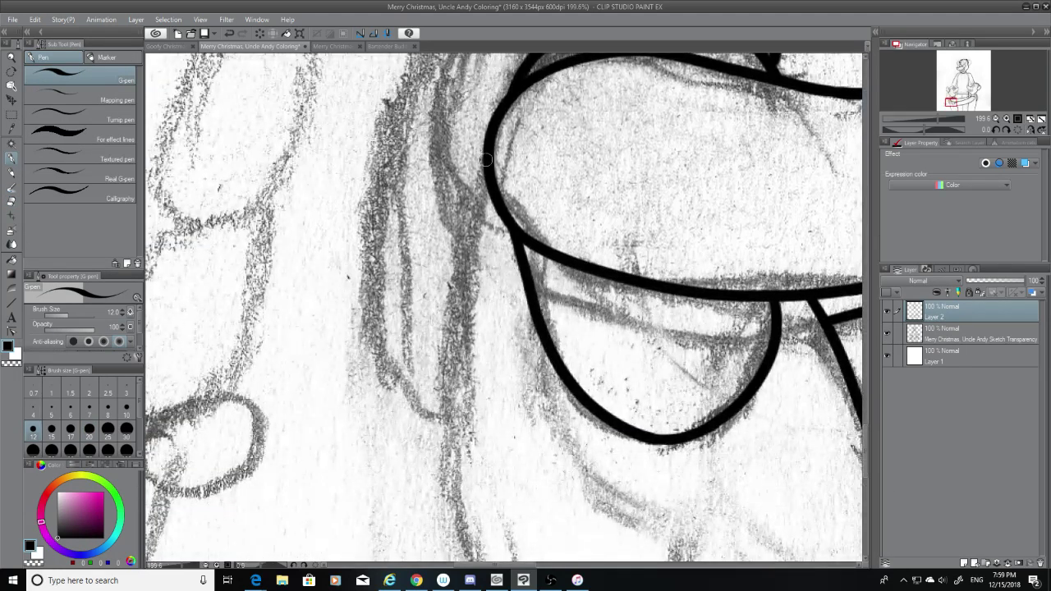
pyautogui.moveTo(485, 175); pyautogui.dragTo(474, 585)
pyautogui.hotkey('ctrl', 'z')
pyautogui.moveTo(485, 164); pyautogui.dragTo(472, 580)
pyautogui.hotkey('ctrl', 'z')
pyautogui.moveTo(483, 156)
pyautogui.mouseDown()
pyautogui.moveTo(461, 314)
pyautogui.moveTo(460, 575)
pyautogui.mouseUp()
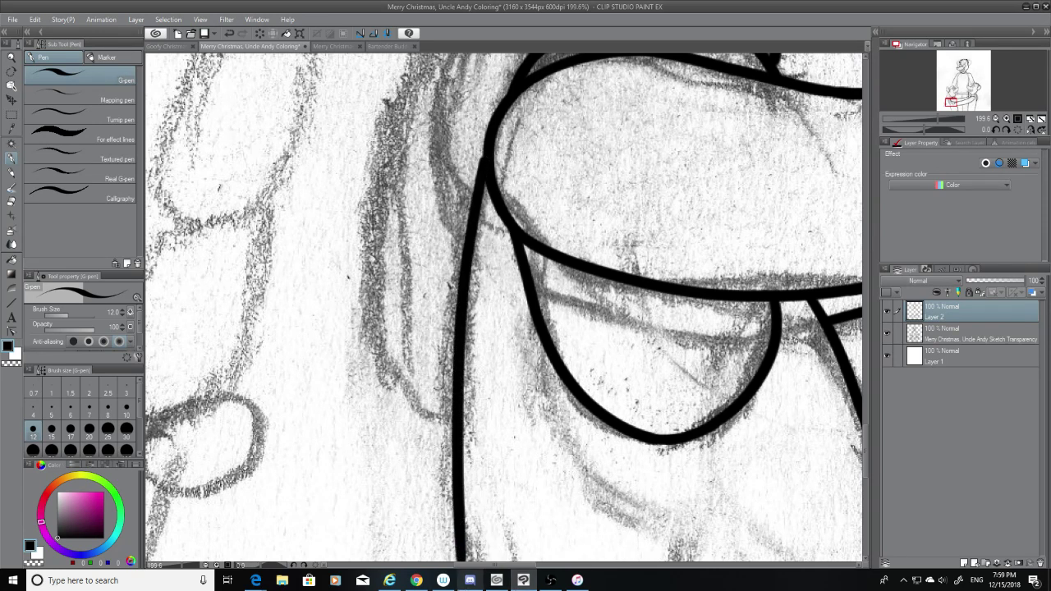
pyautogui.hotkey('ctrl', 'z')
pyautogui.moveTo(484, 160)
pyautogui.mouseDown()
pyautogui.moveTo(455, 348)
pyautogui.moveTo(457, 575)
pyautogui.mouseUp()
pyautogui.hotkey('ctrl', 'z')
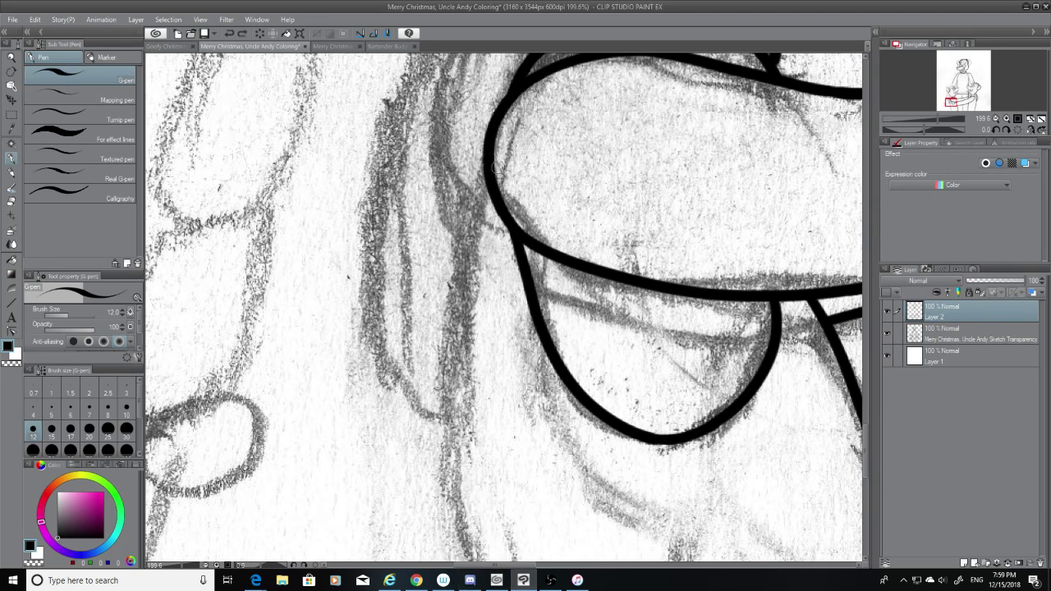
pyautogui.moveTo(486, 164); pyautogui.dragTo(475, 575)
pyautogui.hotkey('ctrl', 'z')
pyautogui.moveTo(488, 163); pyautogui.dragTo(466, 575)
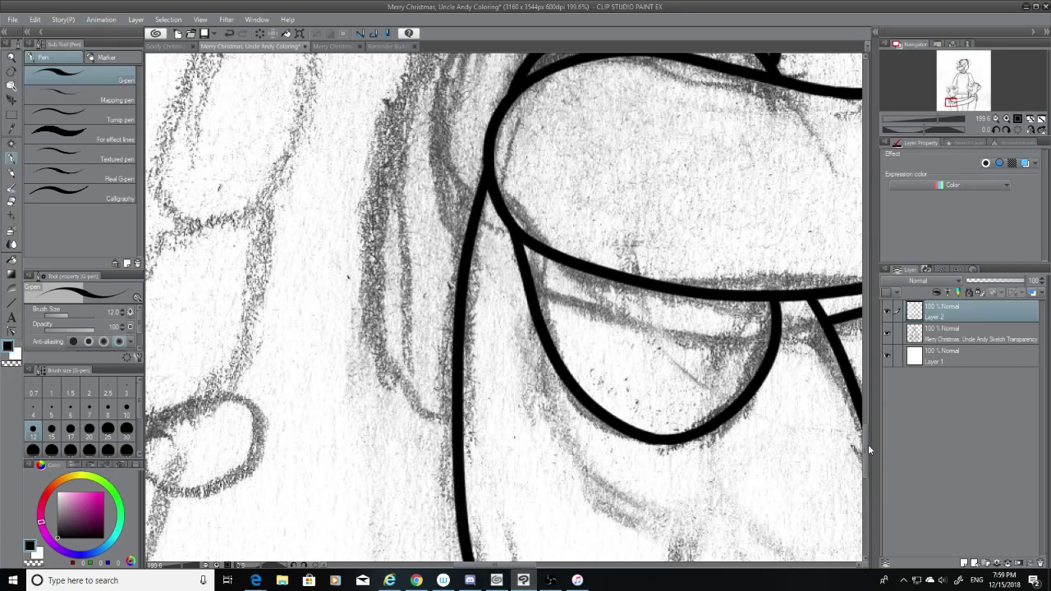
# Trim the hooked lower end of the long descending line with the Hard eraser, and return to the G-pen
pyautogui.moveTo(868, 445); pyautogui.dragTo(870, 492)
pyautogui.click(13, 215)
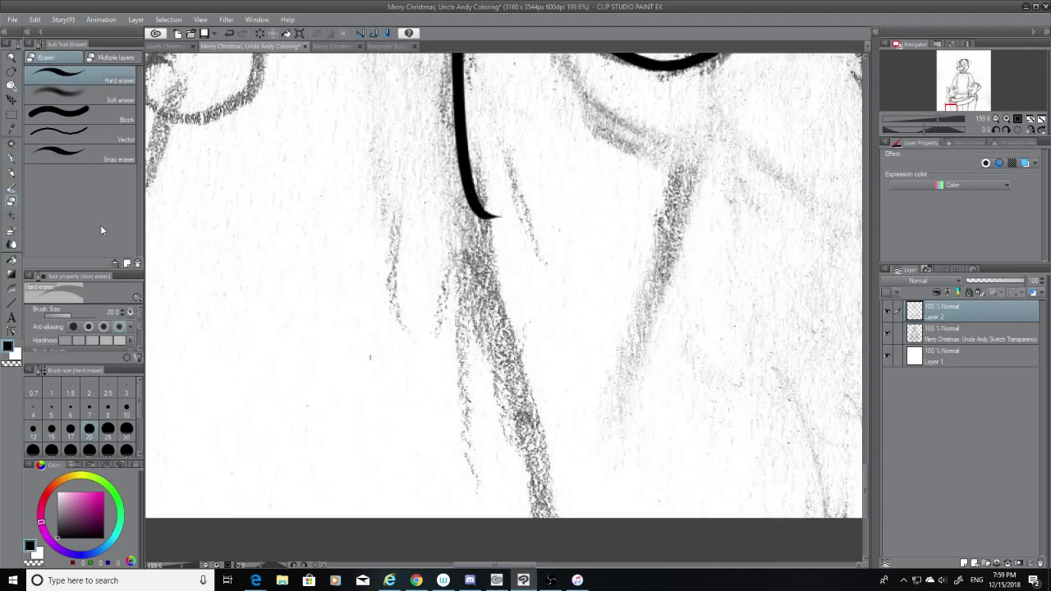
pyautogui.moveTo(498, 220); pyautogui.dragTo(483, 210)
pyautogui.moveTo(489, 240)
pyautogui.mouseDown()
pyautogui.moveTo(491, 196)
pyautogui.moveTo(475, 193)
pyautogui.moveTo(563, 517)
pyautogui.mouseUp()
pyautogui.click(13, 156)
pyautogui.hotkey('ctrl', 'z')
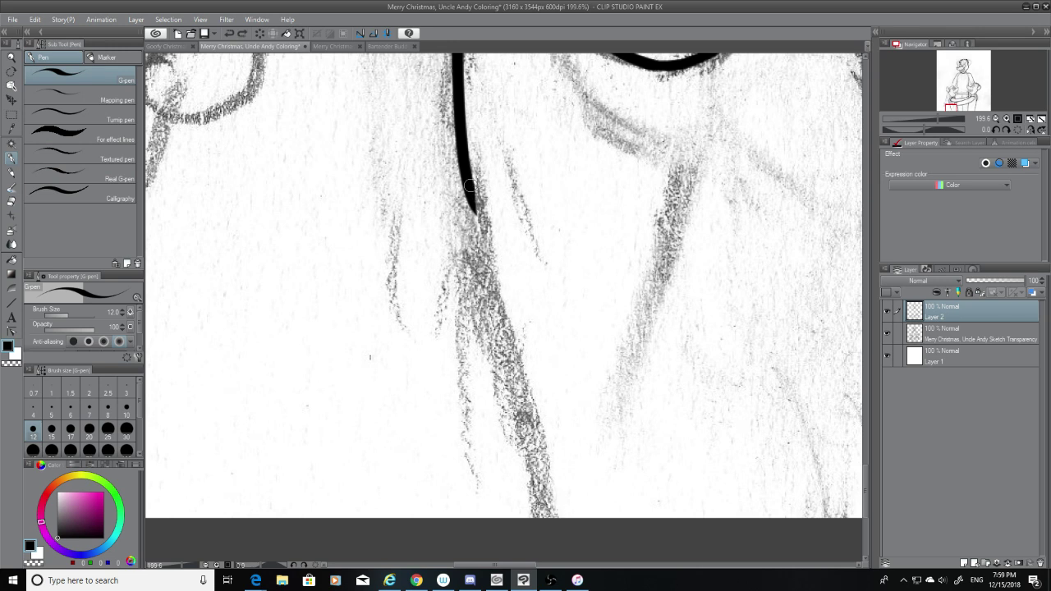
# Extend the trimmed descending line along the sketch to the canvas's lower edge, redoing the stroke until the joint flows smoothly
pyautogui.moveTo(468, 191); pyautogui.dragTo(544, 517)
pyautogui.hotkey('ctrl', 'z')
pyautogui.moveTo(471, 194); pyautogui.dragTo(562, 517)
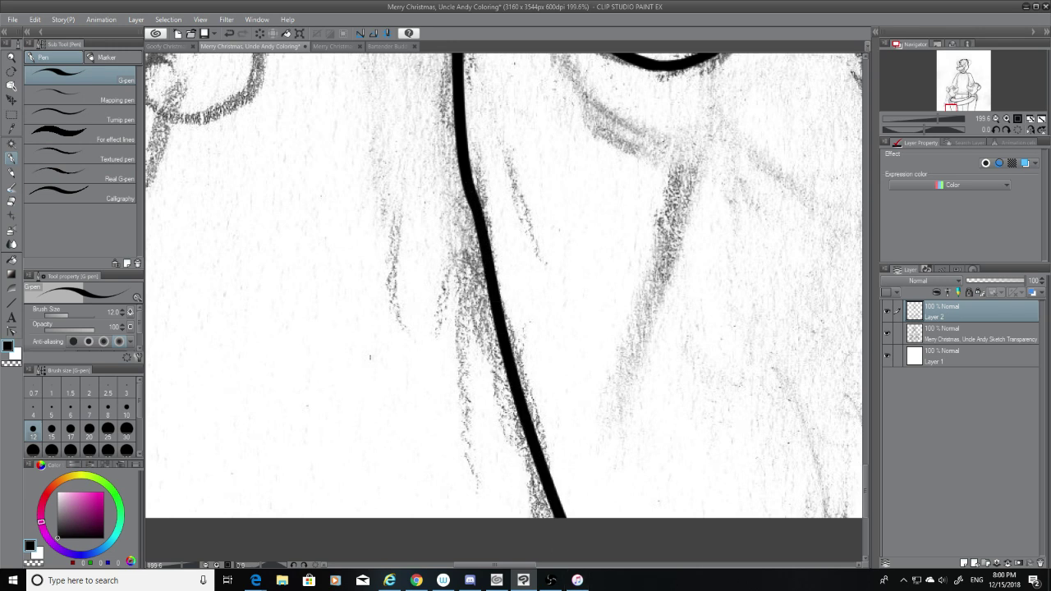
pyautogui.hotkey('ctrl', 'z')
pyautogui.moveTo(470, 196); pyautogui.dragTo(554, 518)
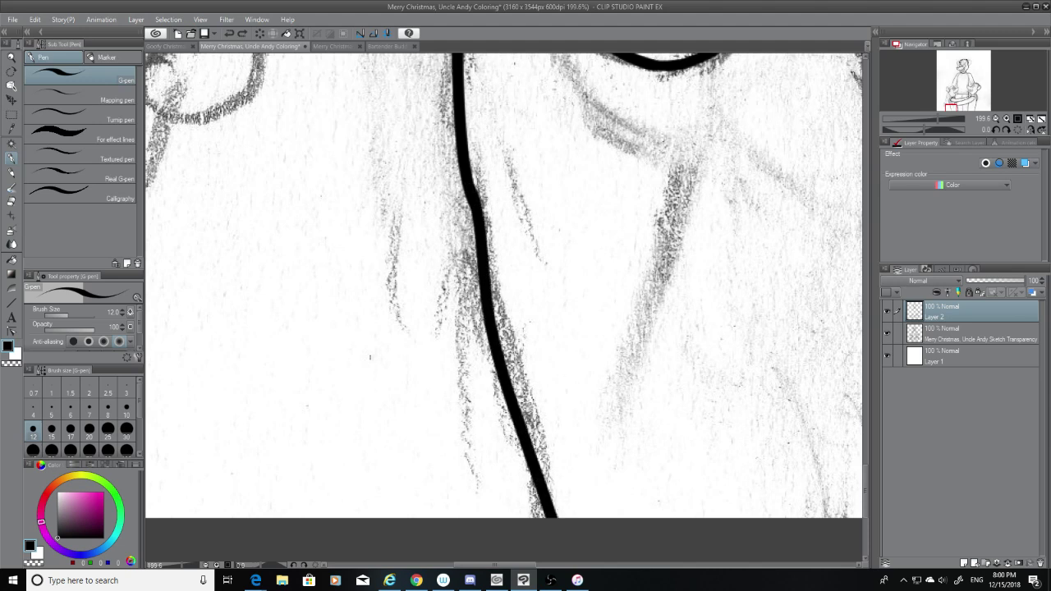
pyautogui.hotkey('ctrl', 'z')
pyautogui.moveTo(468, 179); pyautogui.dragTo(552, 516)
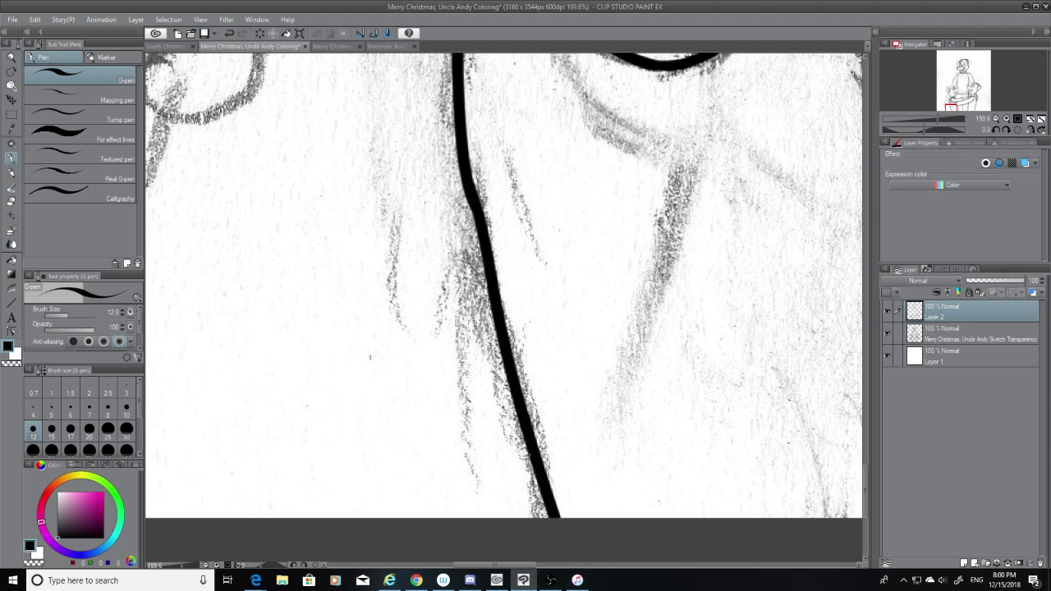
pyautogui.hotkey('ctrl', 'z')
pyautogui.moveTo(465, 177); pyautogui.dragTo(539, 518)
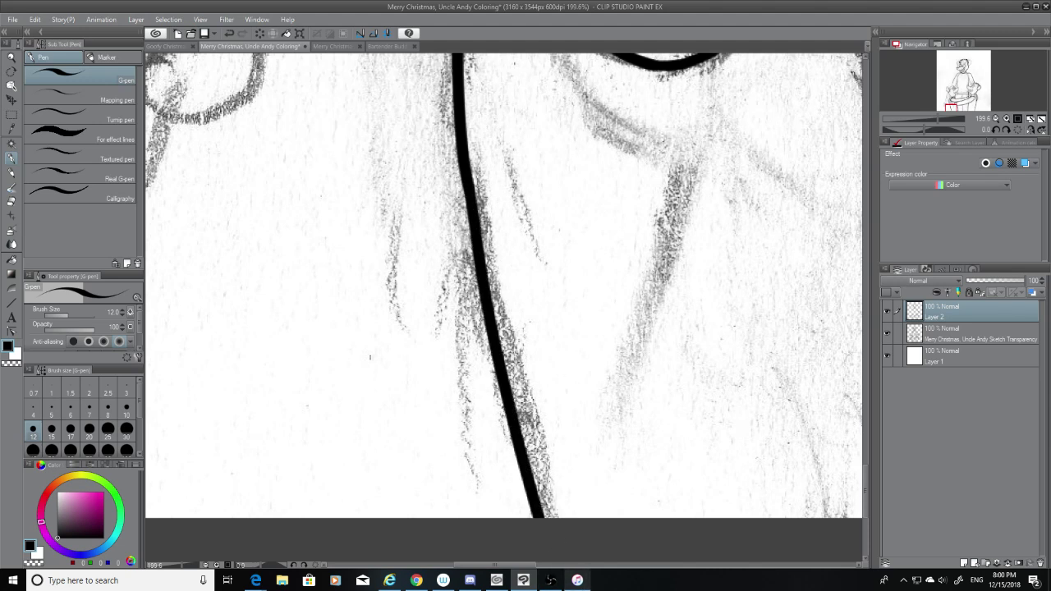
# Try inking the sleeve's outer curve above the sleeve band, beginning just below the sketched fold and ending near the band's upper corner
pyautogui.scroll(5, 873, 484)
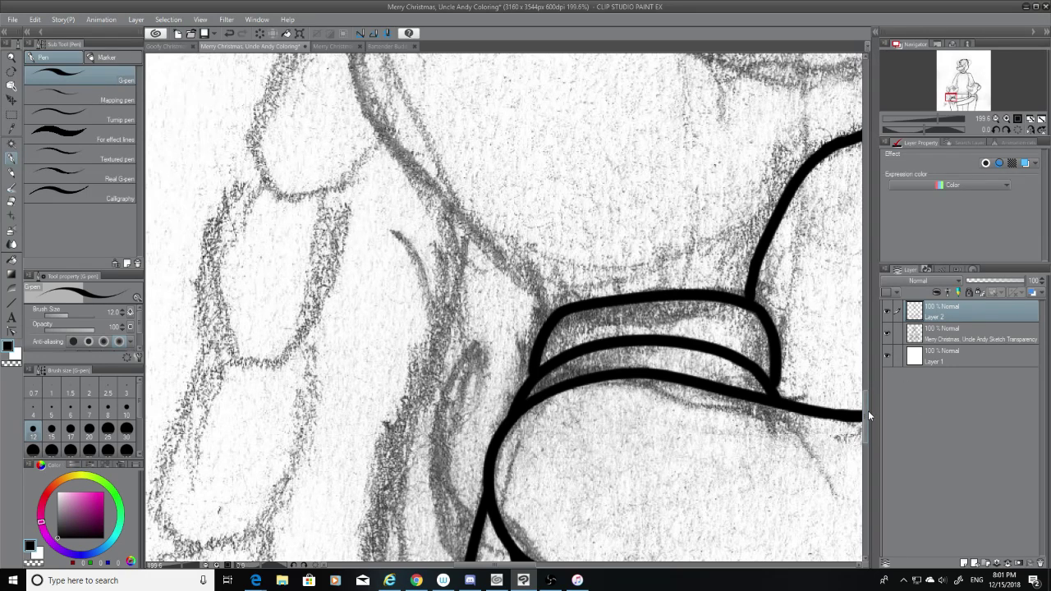
pyautogui.scroll(3, 869, 410)
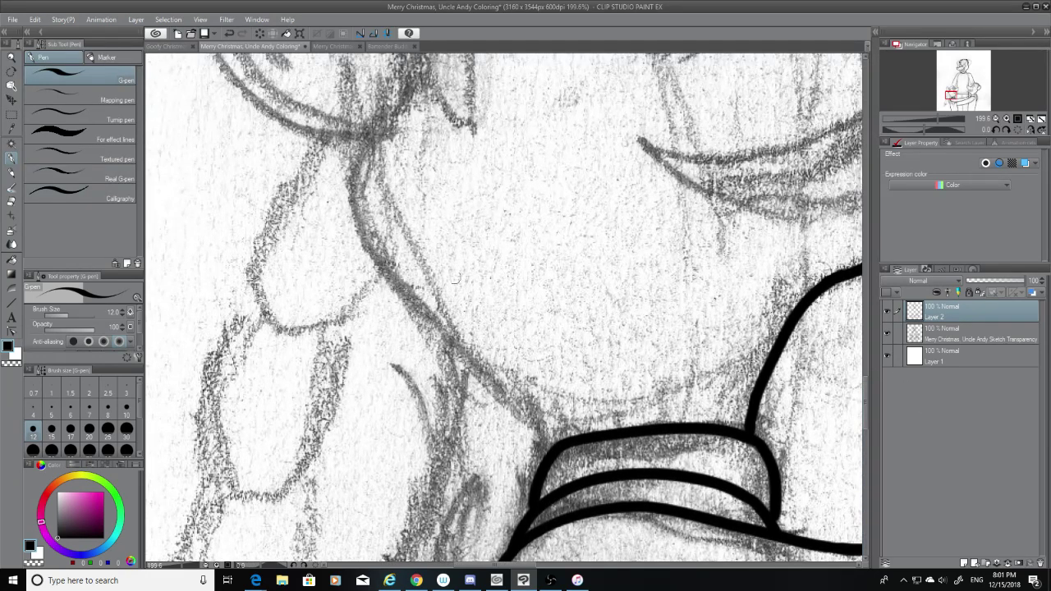
pyautogui.moveTo(382, 125); pyautogui.dragTo(491, 407)
pyautogui.hotkey('ctrl', 'z')
pyautogui.moveTo(382, 127)
pyautogui.mouseDown()
pyautogui.moveTo(366, 179)
pyautogui.moveTo(518, 425)
pyautogui.mouseUp()
pyautogui.hotkey('ctrl', 'z')
pyautogui.moveTo(374, 106)
pyautogui.mouseDown()
pyautogui.moveTo(550, 447)
pyautogui.moveTo(383, 120)
pyautogui.moveTo(538, 450)
pyautogui.mouseUp()
pyautogui.hotkey('ctrl', 'z')
pyautogui.hotkey('ctrl', 'z')
pyautogui.moveTo(391, 109)
pyautogui.mouseDown()
pyautogui.moveTo(363, 204)
pyautogui.moveTo(566, 428)
pyautogui.mouseUp()
pyautogui.hotkey('ctrl', 'z')
pyautogui.moveTo(389, 109)
pyautogui.mouseDown()
pyautogui.moveTo(469, 382)
pyautogui.moveTo(530, 421)
pyautogui.mouseUp()
pyautogui.hotkey('ctrl', 'z')
pyautogui.moveTo(390, 109); pyautogui.dragTo(542, 450)
pyautogui.hotkey('ctrl', 'z')
pyautogui.moveTo(389, 109); pyautogui.dragTo(558, 423)
pyautogui.hotkey('ctrl', 'z')
pyautogui.moveTo(391, 111); pyautogui.dragTo(556, 416)
pyautogui.hotkey('ctrl', 'z')
pyautogui.moveTo(390, 110)
pyautogui.mouseDown()
pyautogui.moveTo(368, 159)
pyautogui.moveTo(523, 448)
pyautogui.mouseUp()
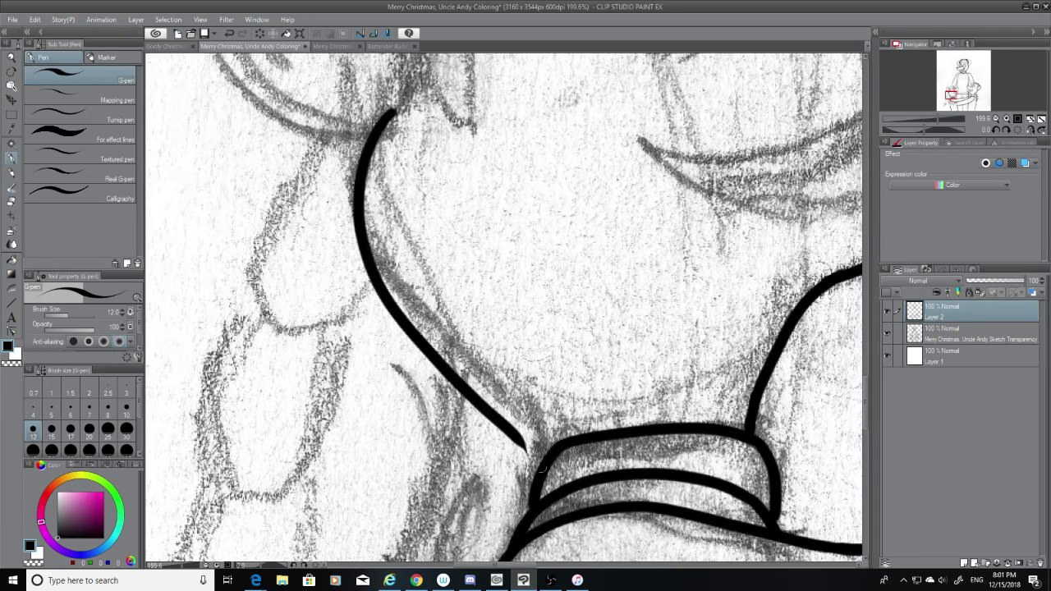
pyautogui.hotkey('ctrl', 'z')
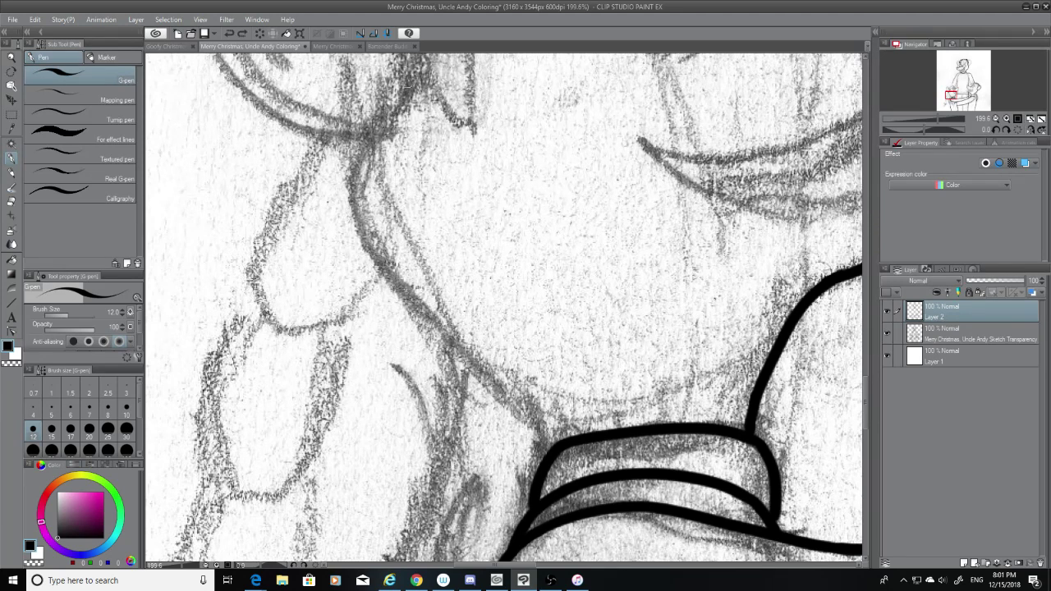
# Ink the sleeve's outer curve from a higher starting point down to near the sleeve band's upper left corner, redoing the stroke until it fits
pyautogui.moveTo(408, 76)
pyautogui.mouseDown()
pyautogui.moveTo(405, 308)
pyautogui.moveTo(496, 408)
pyautogui.mouseUp()
pyautogui.hotkey('ctrl', 'z')
pyautogui.moveTo(411, 73); pyautogui.dragTo(497, 408)
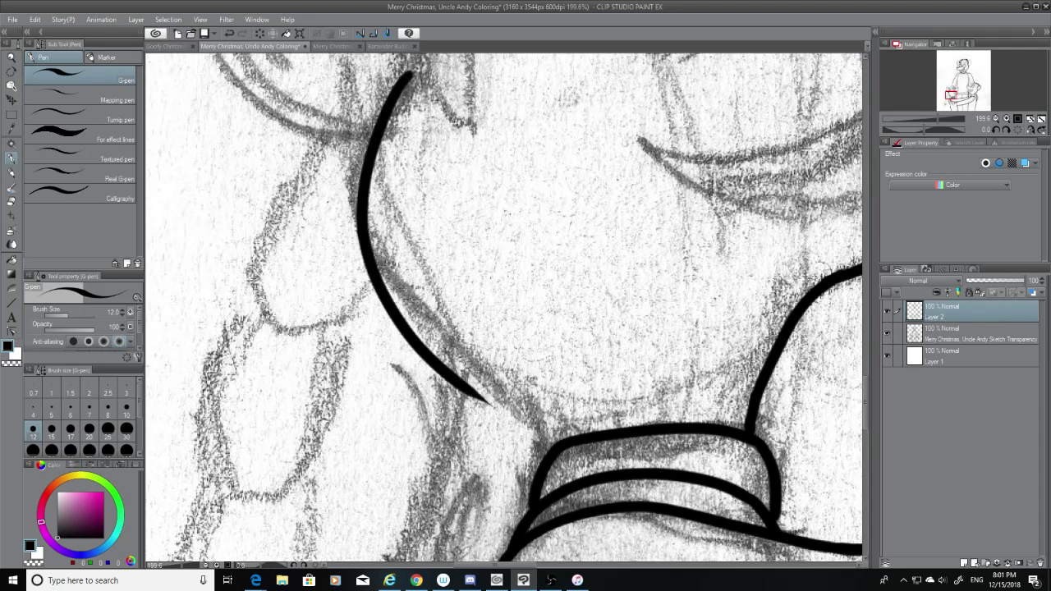
pyautogui.hotkey('ctrl', 'z')
pyautogui.moveTo(418, 65)
pyautogui.mouseDown()
pyautogui.moveTo(376, 240)
pyautogui.moveTo(555, 448)
pyautogui.mouseUp()
pyautogui.hotkey('ctrl', 'z')
pyautogui.moveTo(484, 383)
pyautogui.mouseDown()
pyautogui.moveTo(563, 456)
pyautogui.moveTo(528, 423)
pyautogui.moveTo(558, 447)
pyautogui.mouseUp()
pyautogui.hotkey('ctrl', 'z')
pyautogui.hotkey('ctrl', 'z')
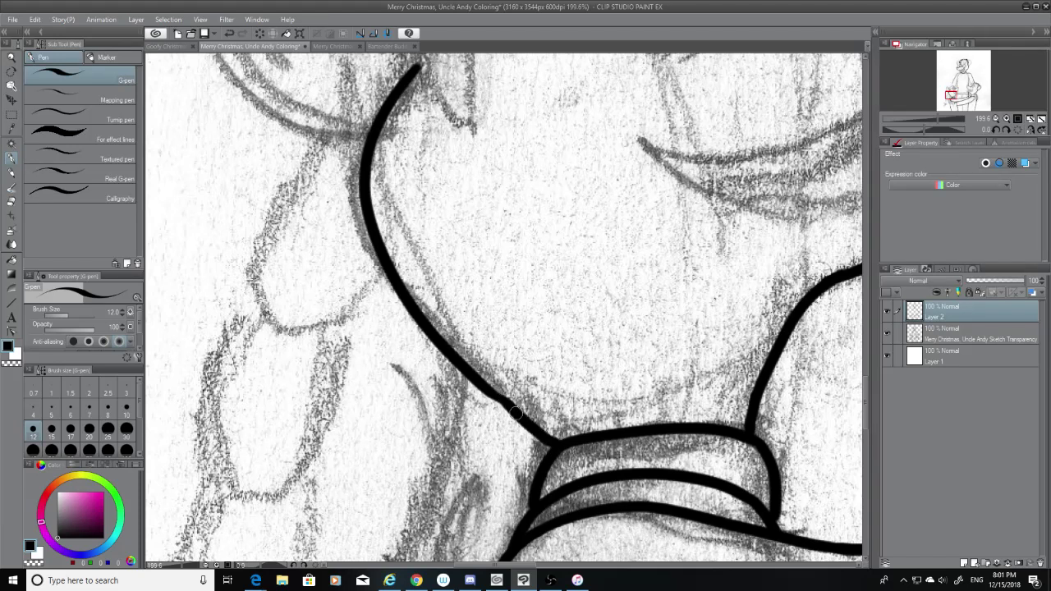
pyautogui.hotkey('ctrl', 'z')
pyautogui.hotkey('ctrl', 'z')
pyautogui.moveTo(420, 71)
pyautogui.mouseDown()
pyautogui.moveTo(400, 89)
pyautogui.moveTo(530, 390)
pyautogui.moveTo(560, 437)
pyautogui.mouseUp()
pyautogui.hotkey('ctrl', 'z')
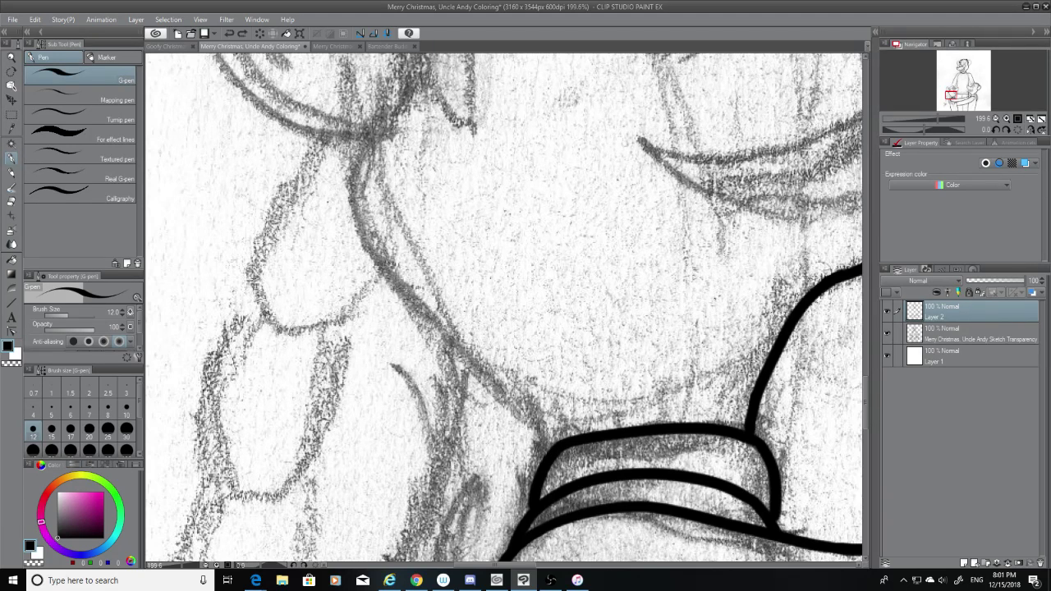
pyautogui.moveTo(419, 75); pyautogui.dragTo(540, 438)
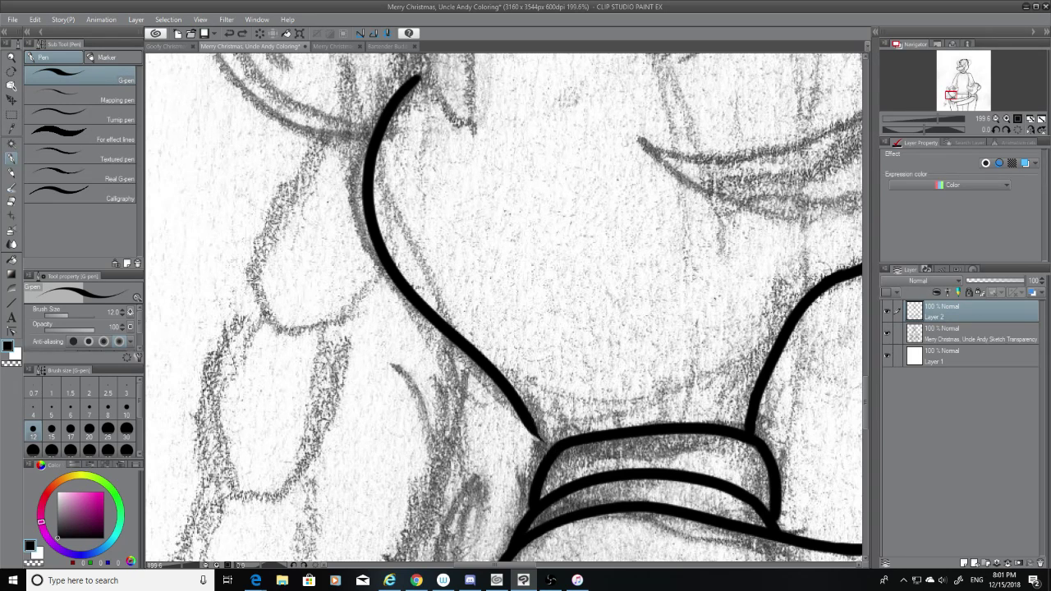
# Erase the lower end of the cheek curve and the collar's upper left corner with the Hard eraser
pyautogui.click(12, 201)
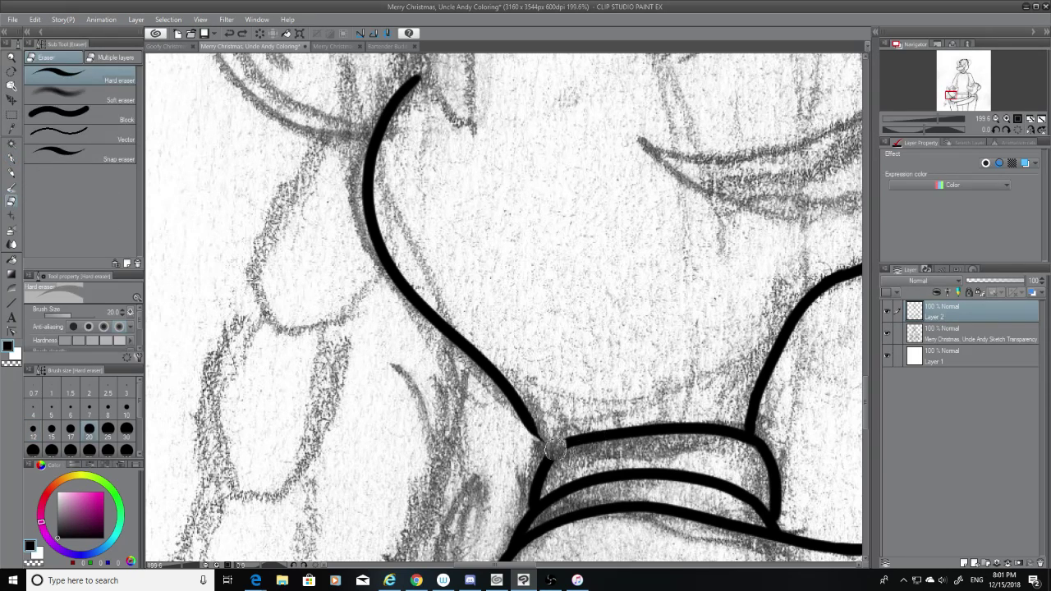
pyautogui.moveTo(554, 448)
pyautogui.mouseDown()
pyautogui.moveTo(548, 460)
pyautogui.moveTo(494, 382)
pyautogui.mouseUp()
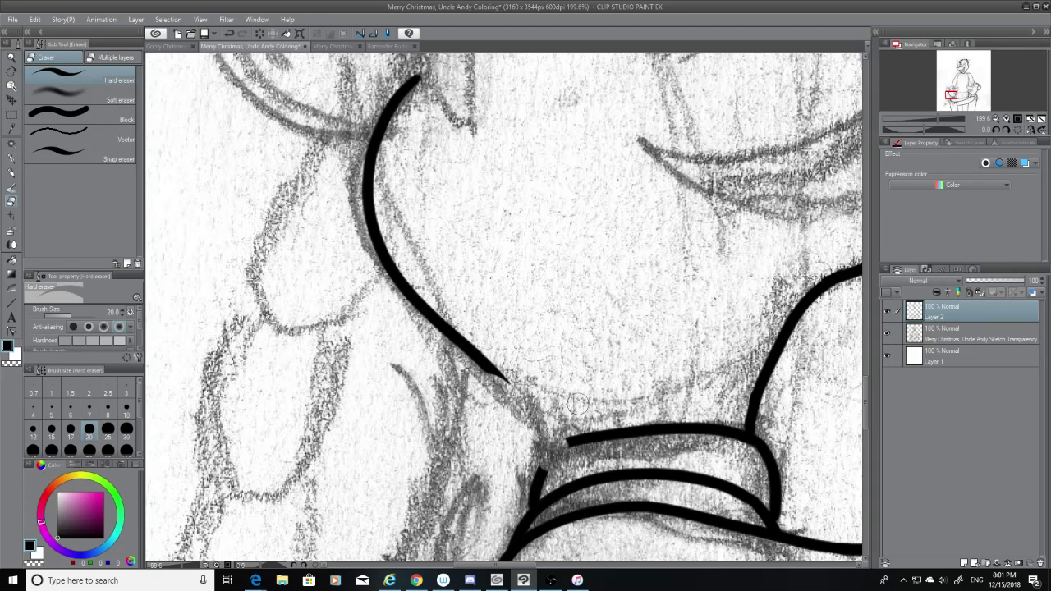
pyautogui.moveTo(552, 459)
pyautogui.mouseDown()
pyautogui.moveTo(534, 466)
pyautogui.moveTo(570, 442)
pyautogui.moveTo(565, 424)
pyautogui.moveTo(557, 450)
pyautogui.moveTo(531, 464)
pyautogui.mouseUp()
# Extend the collar's upper edge out to its left corner with the G-pen, redoing the corner stroke until it fits the sketch
pyautogui.press('p')
pyautogui.hotkey('ctrl', 'z')
pyautogui.moveTo(592, 435)
pyautogui.mouseDown()
pyautogui.moveTo(525, 466)
pyautogui.moveTo(547, 448)
pyautogui.mouseUp()
pyautogui.hotkey('ctrl', 'z')
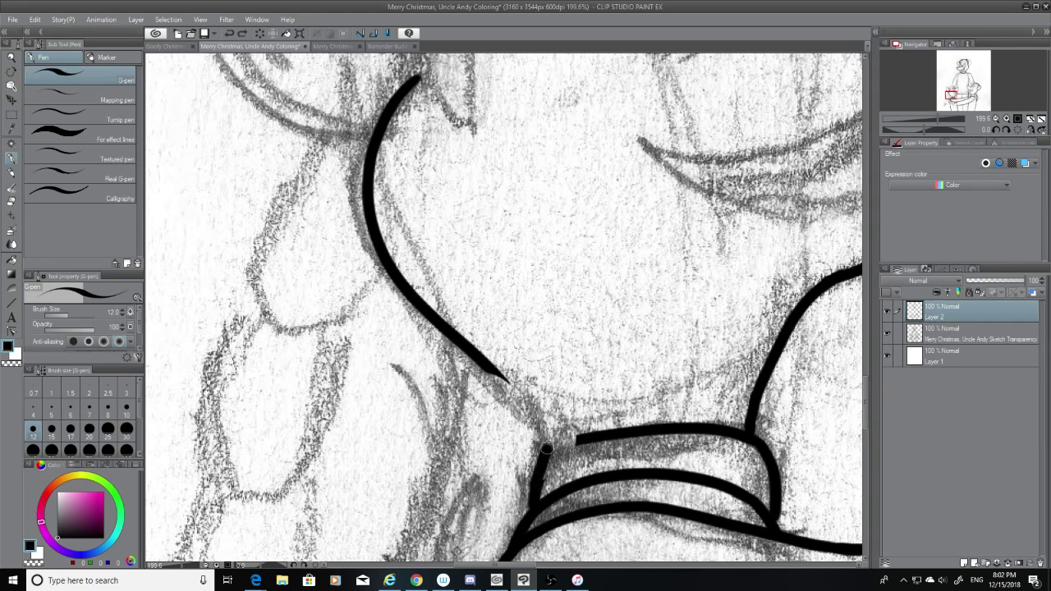
pyautogui.hotkey('ctrl', 'z')
pyautogui.moveTo(533, 491)
pyautogui.mouseDown()
pyautogui.moveTo(539, 458)
pyautogui.moveTo(584, 440)
pyautogui.moveTo(531, 449)
pyautogui.mouseUp()
pyautogui.hotkey('ctrl', 'z')
pyautogui.hotkey('ctrl', 'z')
pyautogui.moveTo(591, 437)
pyautogui.mouseDown()
pyautogui.moveTo(507, 467)
pyautogui.moveTo(521, 483)
pyautogui.moveTo(547, 474)
pyautogui.moveTo(527, 491)
pyautogui.mouseUp()
pyautogui.hotkey('ctrl', 'z')
# Clear the remnant of the collar's left side and ink a new side from the upper edge's end down to the lower curves
pyautogui.click(11, 201)
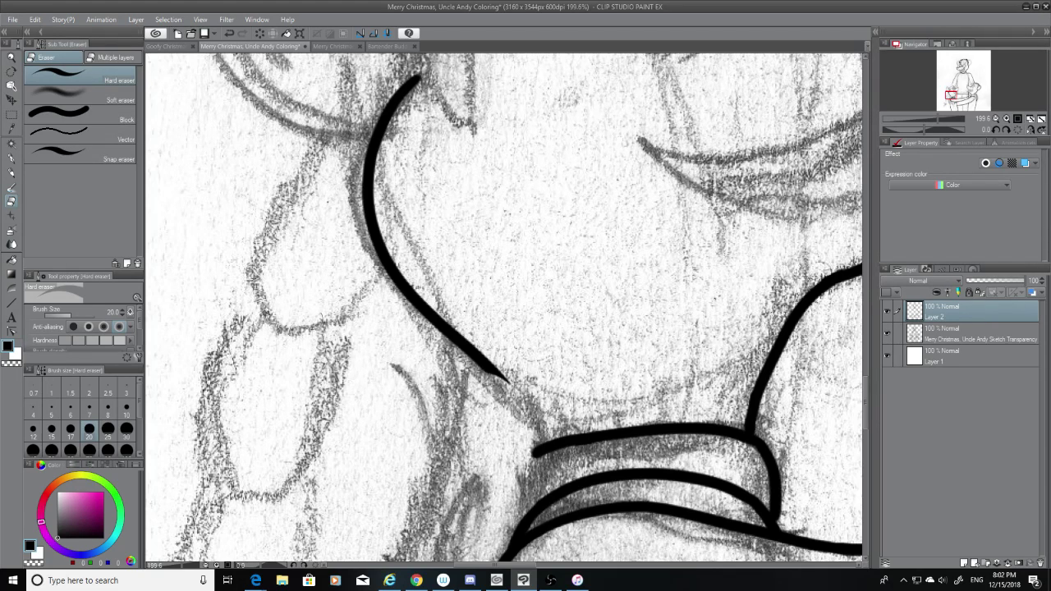
pyautogui.click(12, 157)
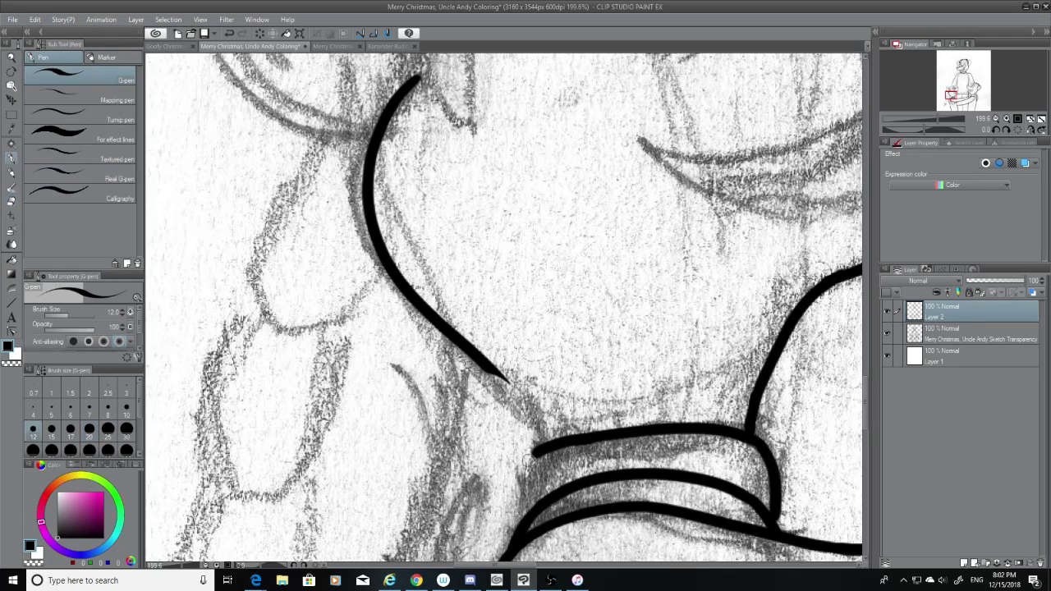
pyautogui.moveTo(534, 450); pyautogui.dragTo(524, 516)
pyautogui.hotkey('ctrl', 'z')
pyautogui.moveTo(534, 449); pyautogui.dragTo(518, 519)
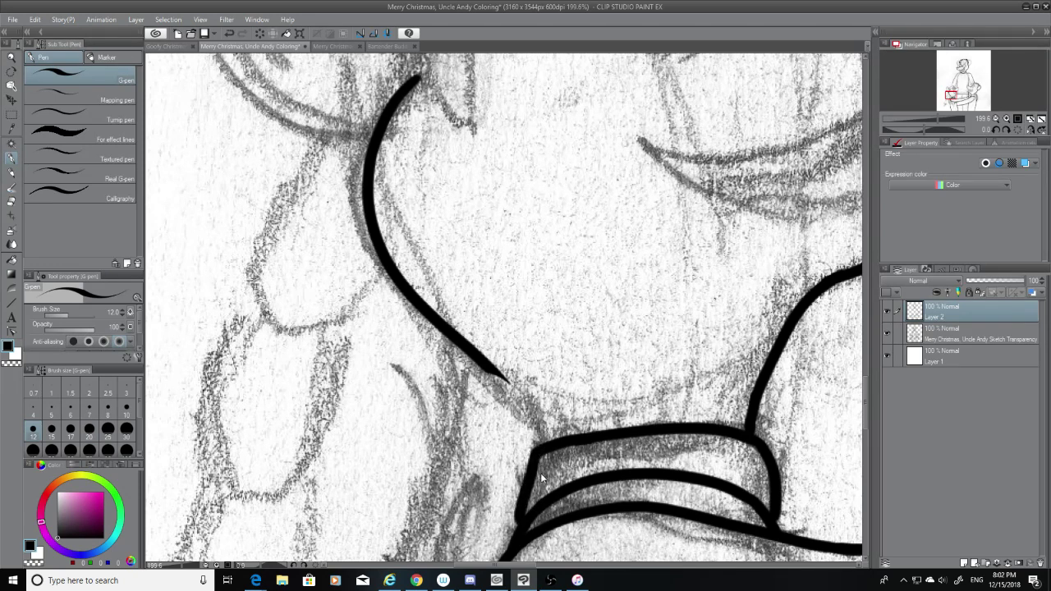
pyautogui.hotkey('ctrl', 'z')
pyautogui.hotkey('ctrl', 'z')
pyautogui.moveTo(535, 449); pyautogui.dragTo(518, 519)
# Extend the trimmed cheek curve down to the collar's upper left corner, redoing the stroke until the joint flows smoothly
pyautogui.moveTo(478, 351); pyautogui.dragTo(565, 444)
pyautogui.hotkey('ctrl', 'z')
pyautogui.moveTo(478, 353); pyautogui.dragTo(570, 444)
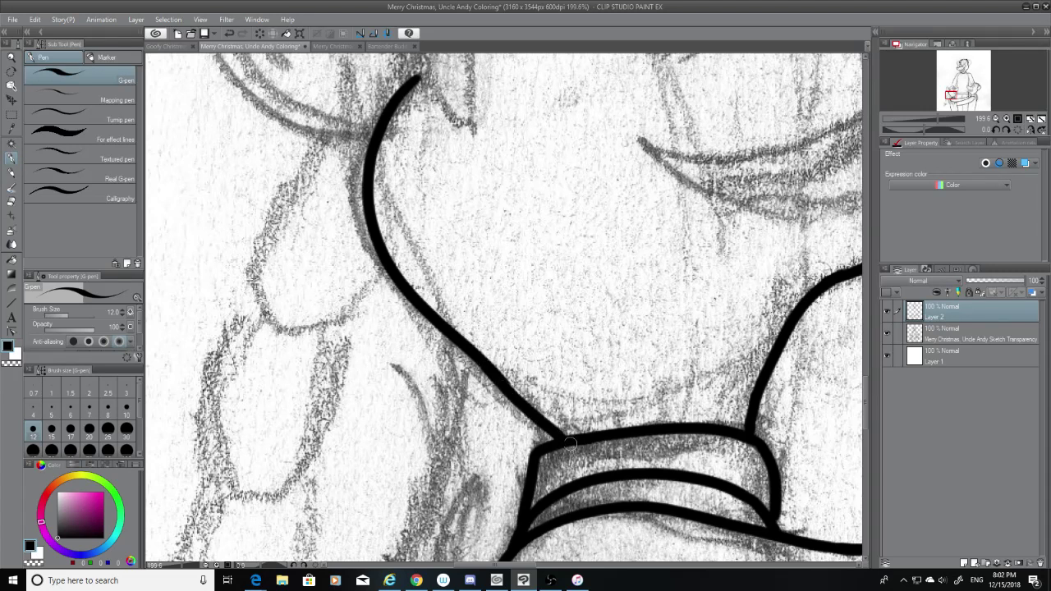
pyautogui.hotkey('ctrl', 'z')
pyautogui.moveTo(501, 374); pyautogui.dragTo(538, 457)
pyautogui.hotkey('ctrl', 'z')
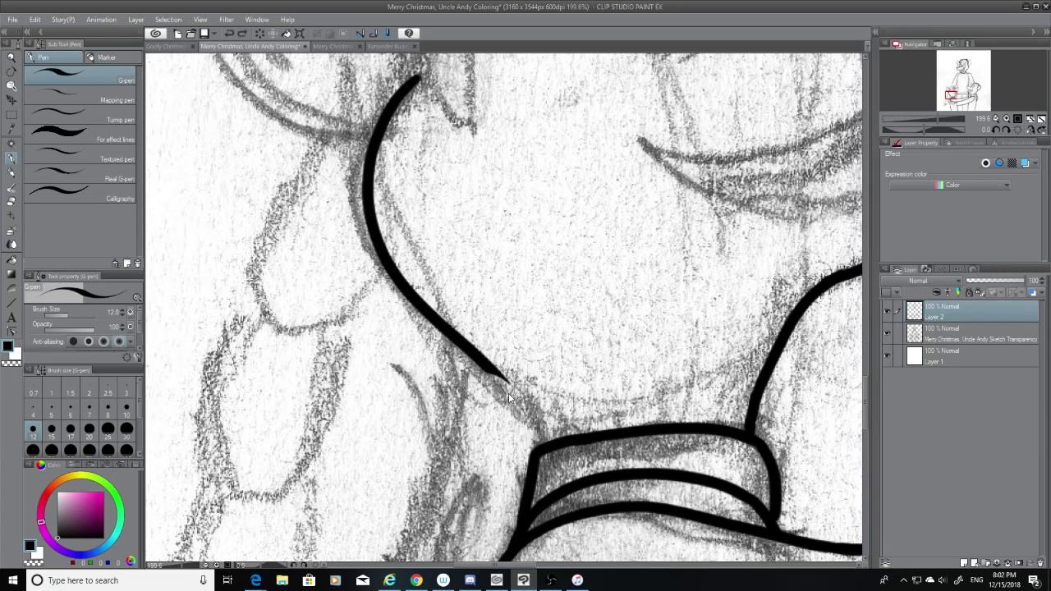
pyautogui.moveTo(491, 370); pyautogui.dragTo(539, 457)
pyautogui.hotkey('ctrl', 'z')
pyautogui.moveTo(491, 368); pyautogui.dragTo(541, 464)
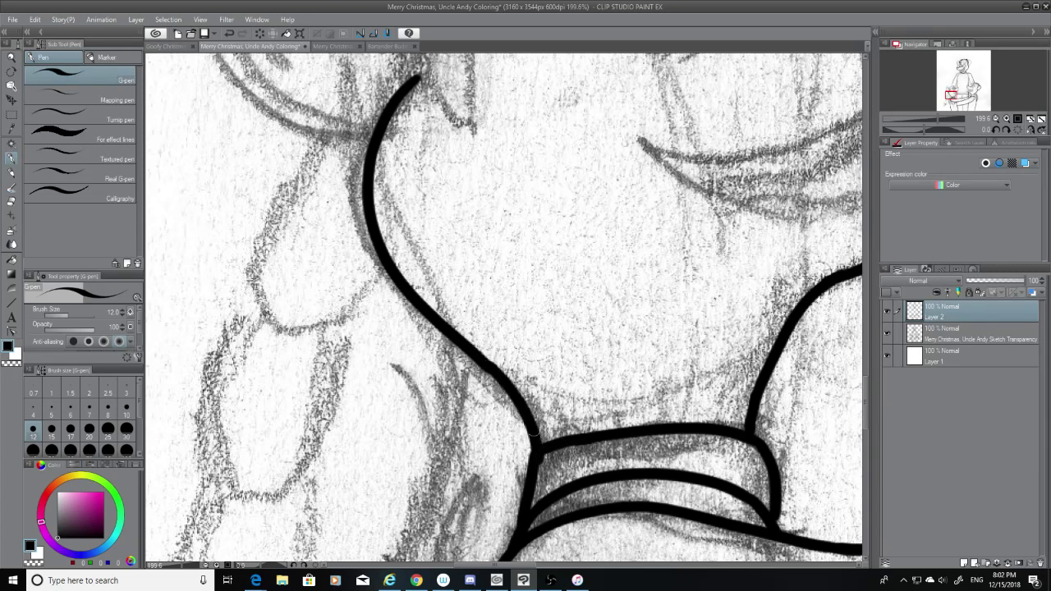
pyautogui.hotkey('ctrl', 'z')
pyautogui.moveTo(492, 370); pyautogui.dragTo(542, 439)
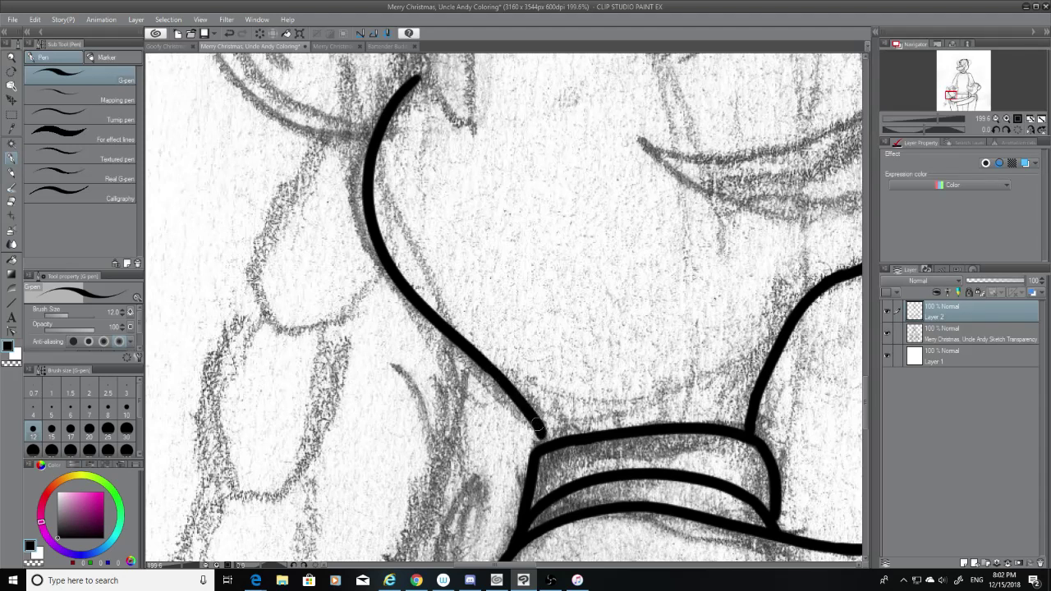
# Hide the sketch layer, shave the bump off the cheek curve's outer side with the Hard eraser, and return to the G-pen
pyautogui.click(888, 334)
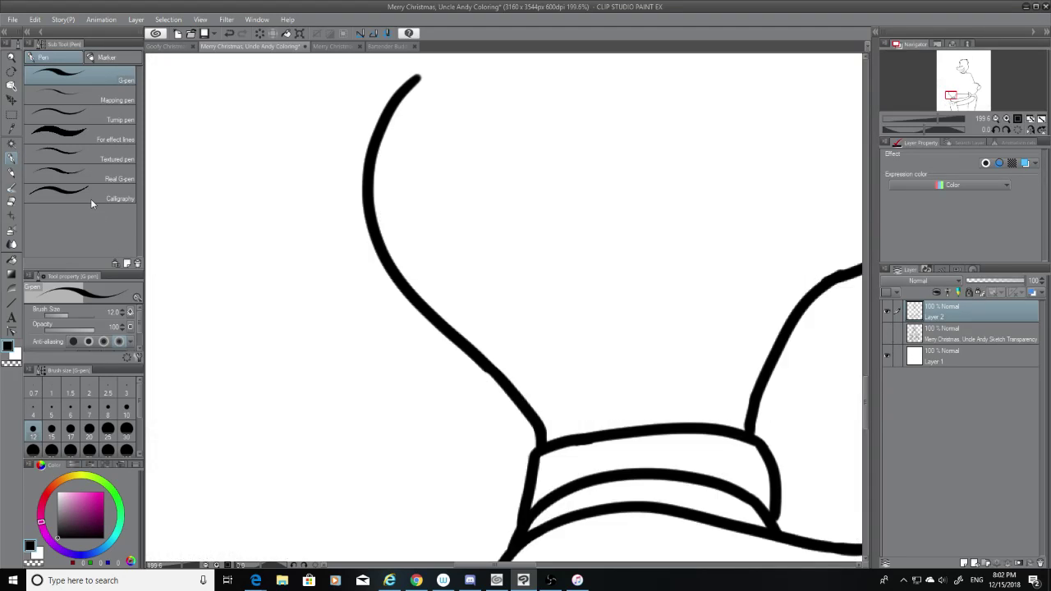
pyautogui.click(12, 202)
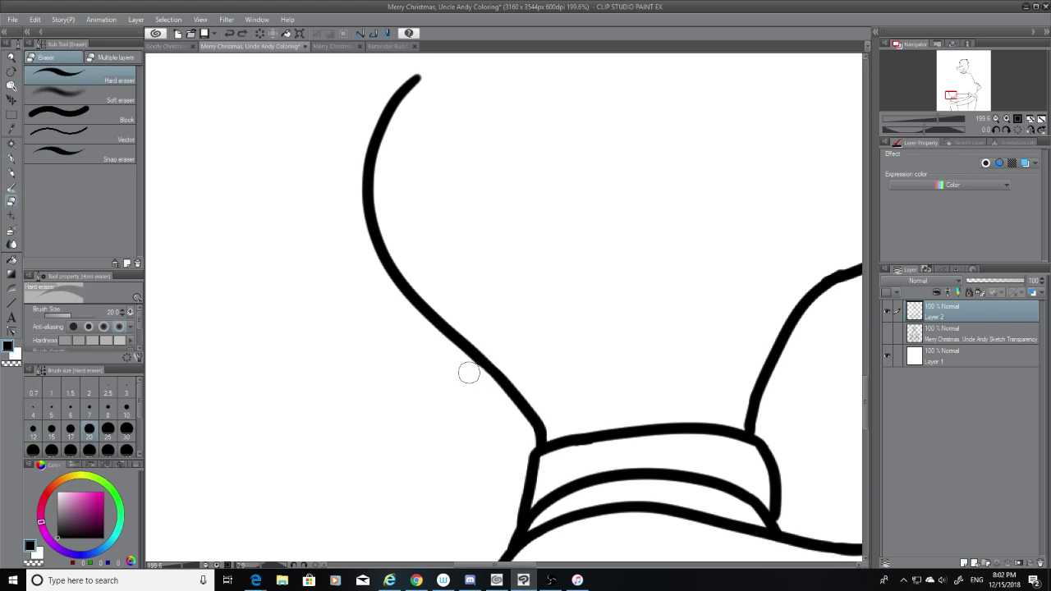
pyautogui.moveTo(467, 369); pyautogui.dragTo(484, 393)
pyautogui.click(13, 161)
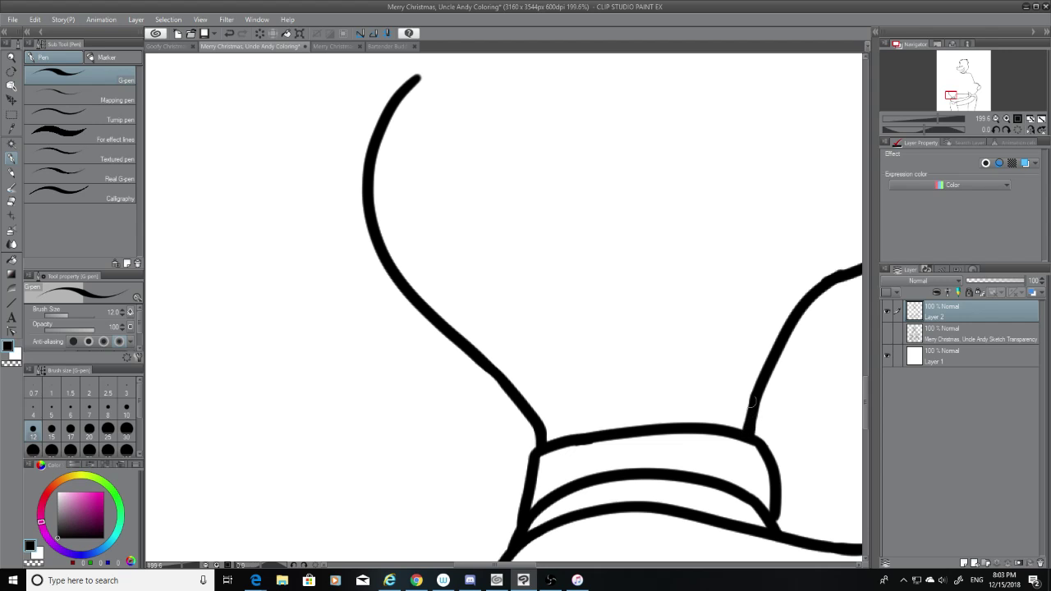
# Fill the joint at the collar's lower right corner with the G-pen at size 7, and show the sketch layer again
pyautogui.click(11, 204)
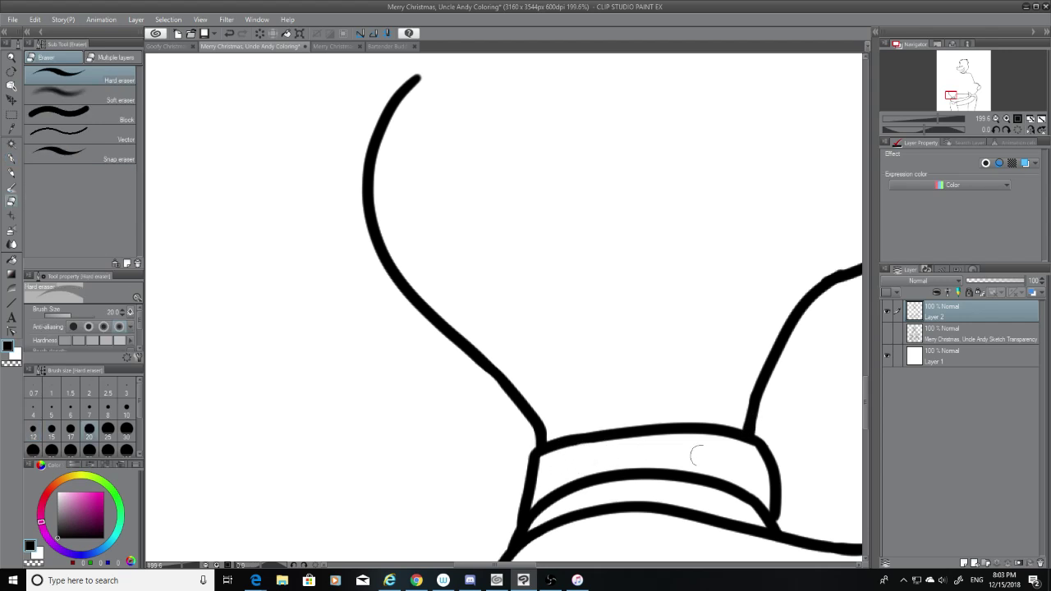
pyautogui.click(11, 159)
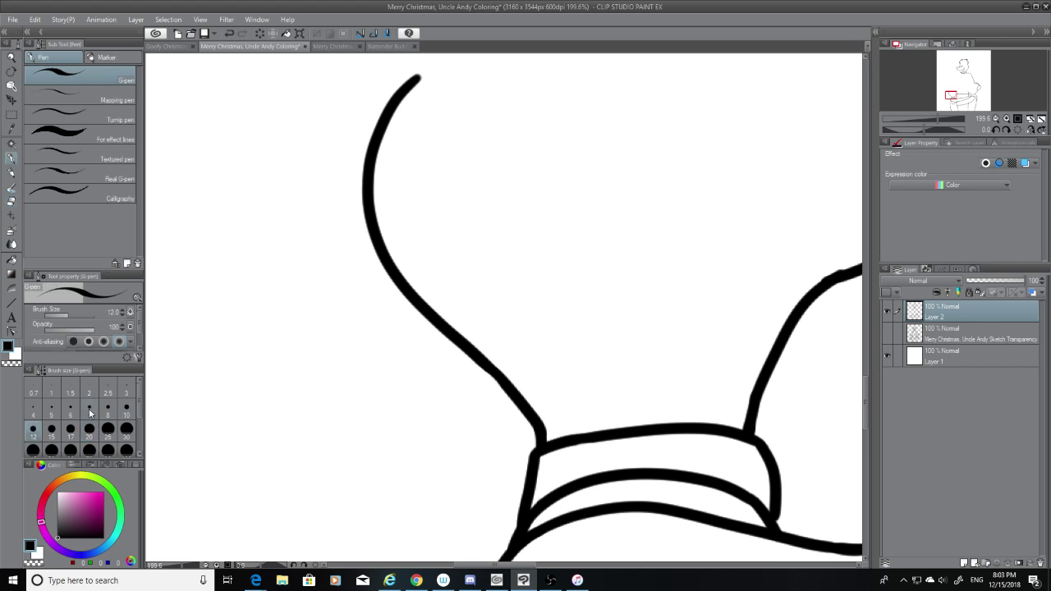
pyautogui.click(90, 409)
pyautogui.moveTo(774, 507); pyautogui.dragTo(781, 533)
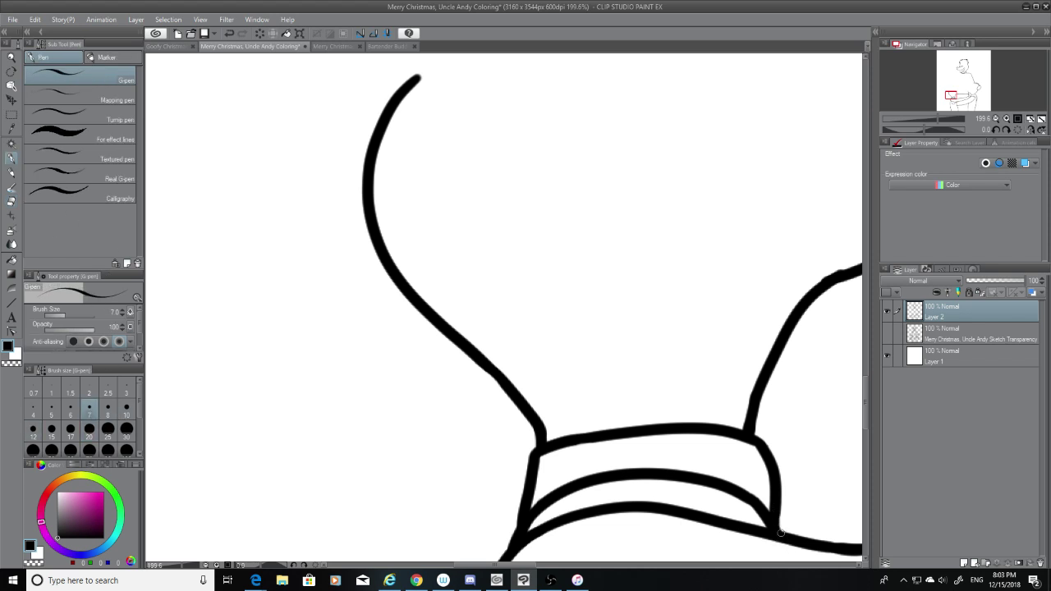
pyautogui.click(887, 334)
# Set the G-pen to size 12 and ink the sideburn's front edge from the hat brim down to its pointed tip
pyautogui.moveTo(865, 392); pyautogui.dragTo(864, 365)
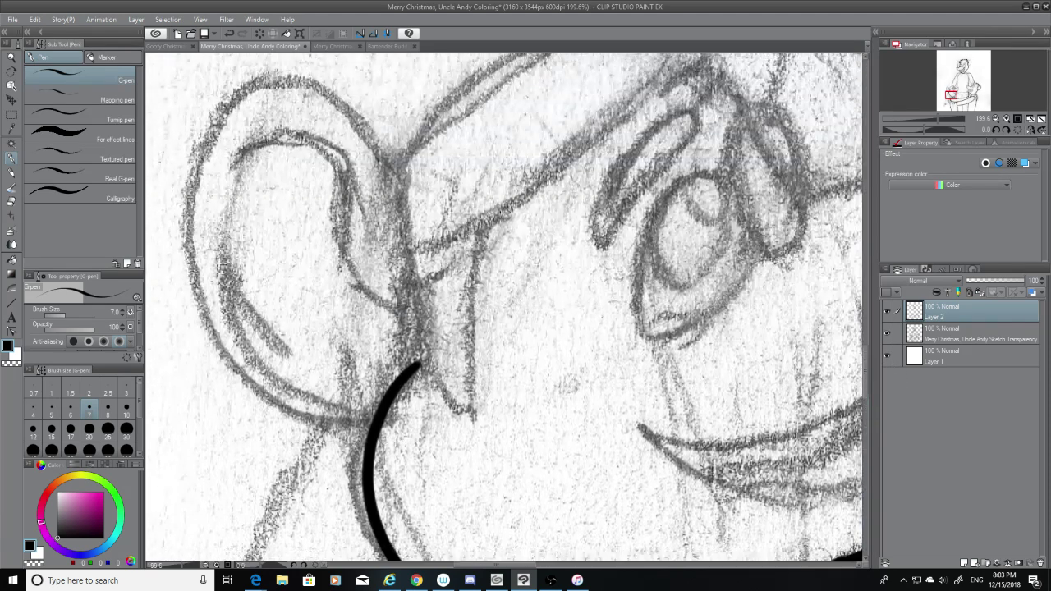
pyautogui.click(129, 416)
pyautogui.click(33, 431)
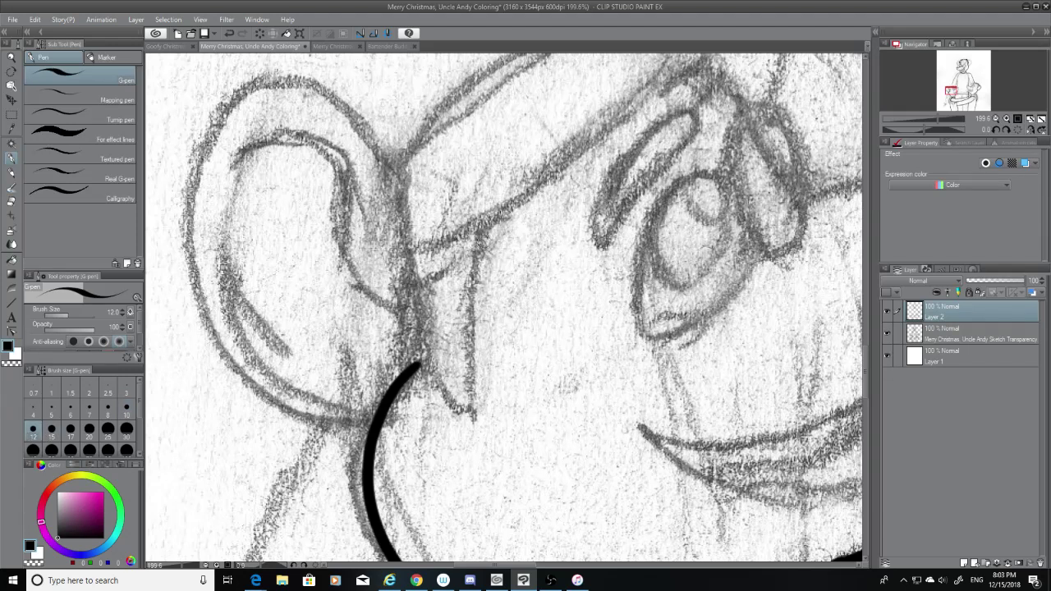
pyautogui.moveTo(482, 233); pyautogui.dragTo(469, 423)
pyautogui.hotkey('ctrl', 'z')
pyautogui.moveTo(483, 231); pyautogui.dragTo(469, 400)
pyautogui.hotkey('ctrl', 'z')
# Ink the sideburn's curved rear edge from its pointed tip up past the cheek line, redoing the stroke until it fits
pyautogui.moveTo(481, 262)
pyautogui.mouseDown()
pyautogui.moveTo(471, 414)
pyautogui.moveTo(427, 350)
pyautogui.mouseUp()
pyautogui.hotkey('ctrl', 'z')
pyautogui.moveTo(470, 415)
pyautogui.mouseDown()
pyautogui.moveTo(405, 312)
pyautogui.moveTo(416, 275)
pyautogui.moveTo(469, 413)
pyautogui.moveTo(418, 347)
pyautogui.moveTo(406, 289)
pyautogui.mouseUp()
pyautogui.hotkey('ctrl', 'z')
pyautogui.hotkey('ctrl', 'z')
pyautogui.hotkey('ctrl', 'z')
pyautogui.hotkey('ctrl', 'z')
pyautogui.moveTo(470, 415); pyautogui.dragTo(427, 265)
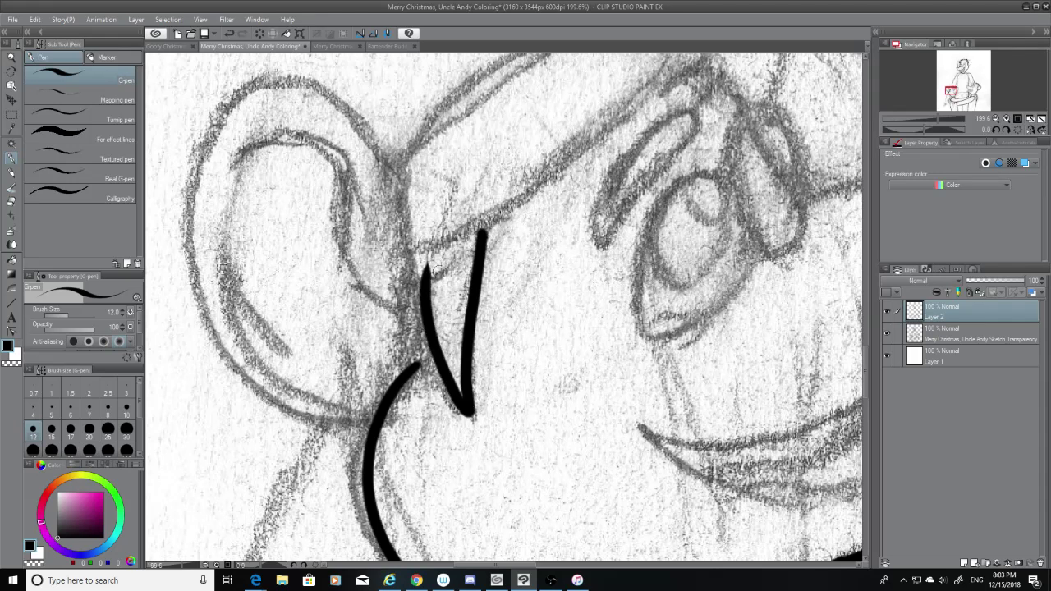
pyautogui.hotkey('ctrl', 'z')
pyautogui.moveTo(470, 415); pyautogui.dragTo(403, 277)
pyautogui.hotkey('ctrl', 'z')
pyautogui.moveTo(474, 417)
pyautogui.mouseDown()
pyautogui.moveTo(422, 327)
pyautogui.moveTo(426, 281)
pyautogui.mouseUp()
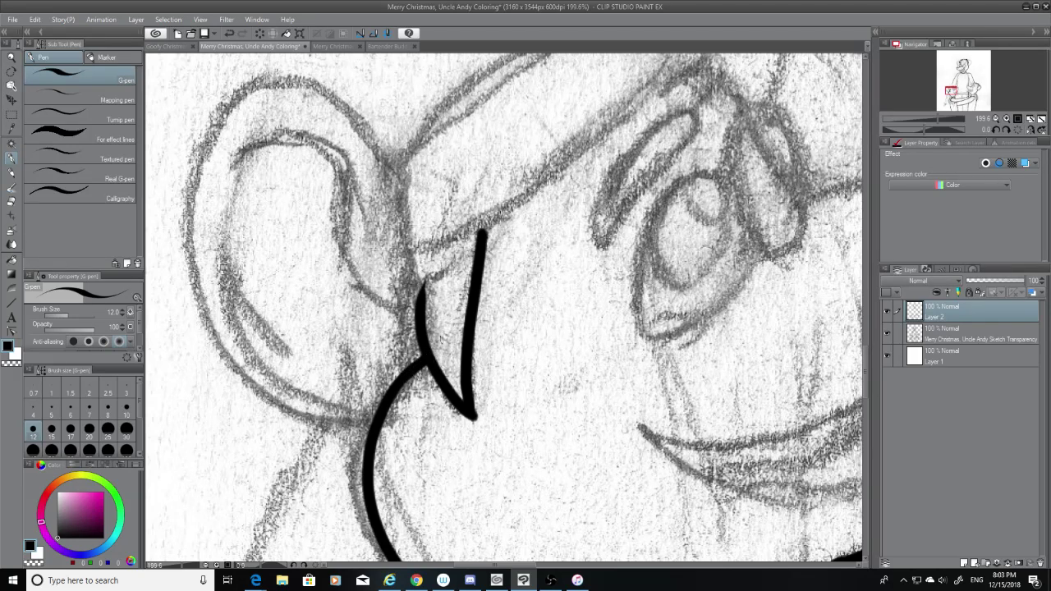
# Extend the sideburn's rear edge up to the sketched lower edge of the hat brim
pyautogui.scroll(3, 510, 308)
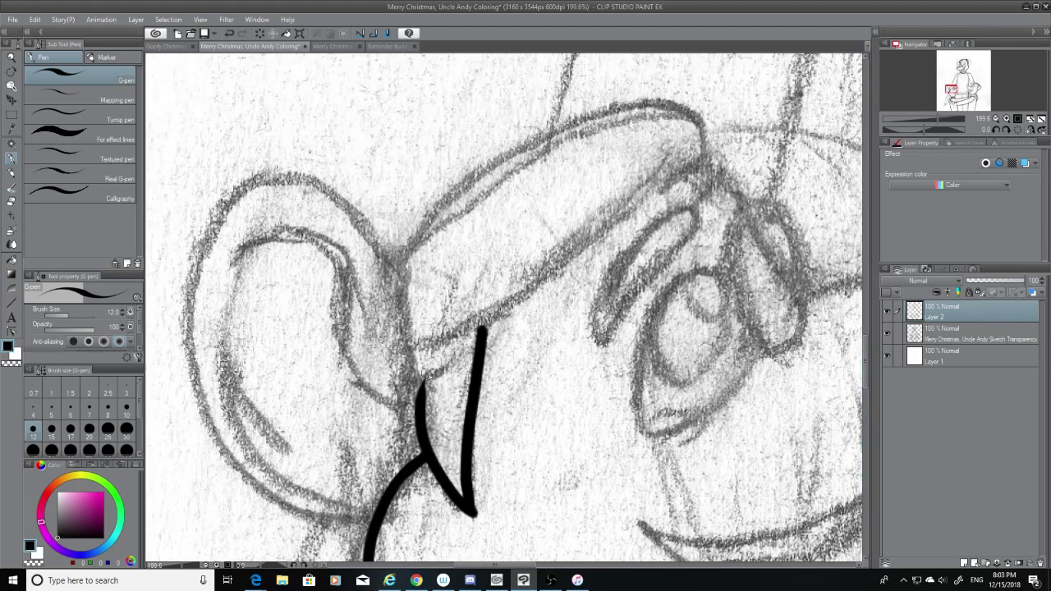
pyautogui.moveTo(428, 341); pyautogui.dragTo(419, 405)
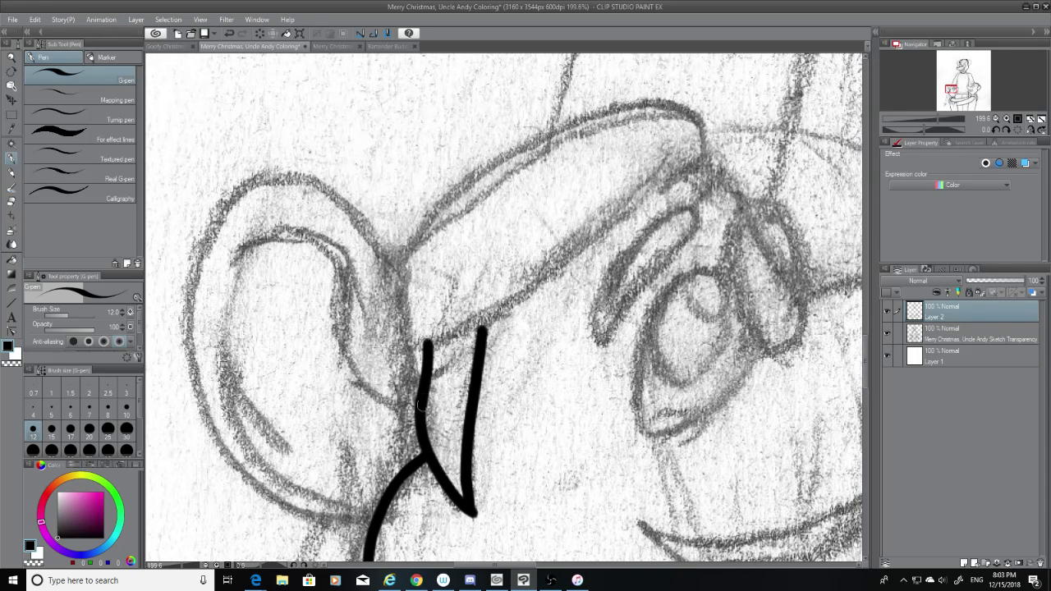
pyautogui.hotkey('ctrl', 'z')
pyautogui.moveTo(428, 342)
pyautogui.mouseDown()
pyautogui.moveTo(419, 403)
pyautogui.moveTo(432, 347)
pyautogui.mouseUp()
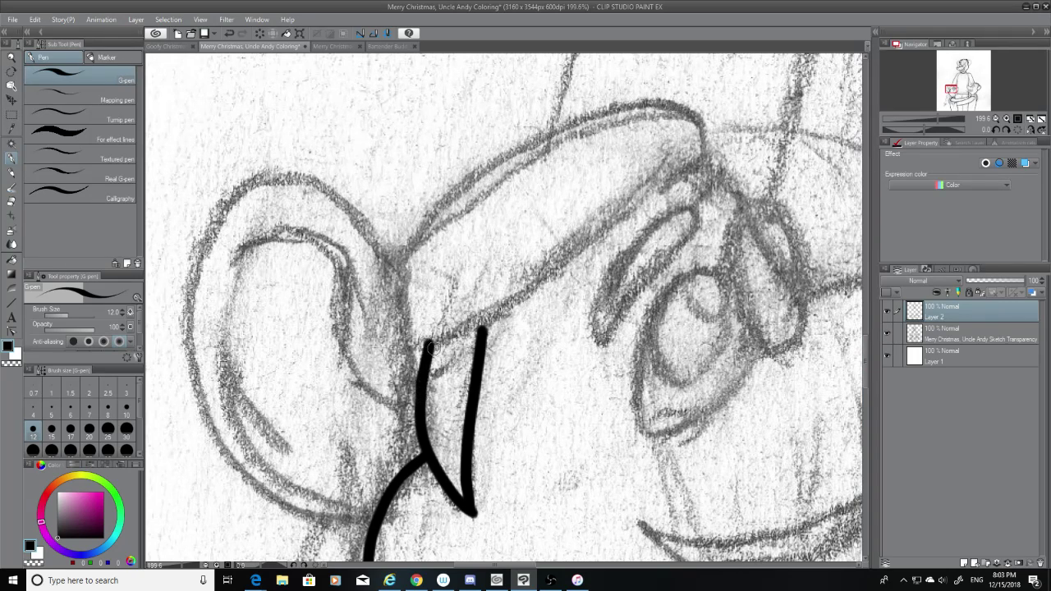
# Ink the hat brim's lower edge as a gentle curve from above the eye to the sideburn's rear edge, redoing it until it fits
pyautogui.moveTo(692, 156)
pyautogui.mouseDown()
pyautogui.moveTo(560, 269)
pyautogui.moveTo(431, 349)
pyautogui.moveTo(688, 175)
pyautogui.moveTo(410, 325)
pyautogui.moveTo(655, 206)
pyautogui.moveTo(728, 145)
pyautogui.mouseUp()
pyautogui.hotkey('ctrl', 'z')
pyautogui.hotkey('ctrl', 'z')
pyautogui.hotkey('ctrl', 'z')
pyautogui.moveTo(421, 341)
pyautogui.mouseDown()
pyautogui.moveTo(437, 343)
pyautogui.moveTo(692, 156)
pyautogui.moveTo(422, 340)
pyautogui.mouseUp()
pyautogui.hotkey('ctrl', 'z')
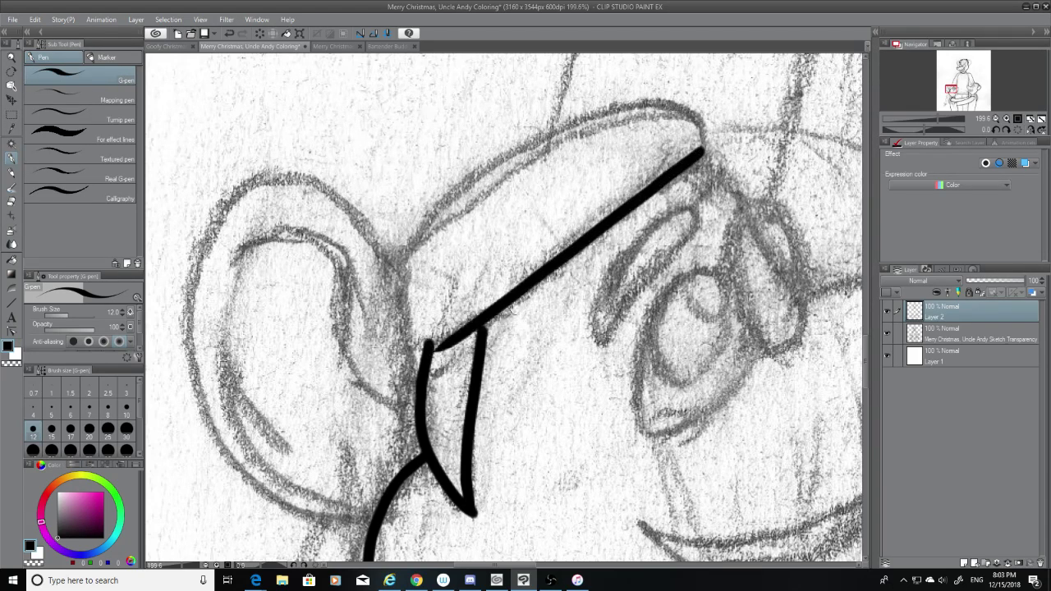
pyautogui.hotkey('ctrl', 'z')
pyautogui.moveTo(699, 156)
pyautogui.mouseDown()
pyautogui.moveTo(618, 234)
pyautogui.moveTo(470, 330)
pyautogui.moveTo(394, 349)
pyautogui.mouseUp()
pyautogui.moveTo(460, 330)
pyautogui.mouseDown()
pyautogui.moveTo(492, 329)
pyautogui.moveTo(400, 344)
pyautogui.mouseUp()
pyautogui.hotkey('ctrl', 'z')
pyautogui.hotkey('ctrl', 'z')
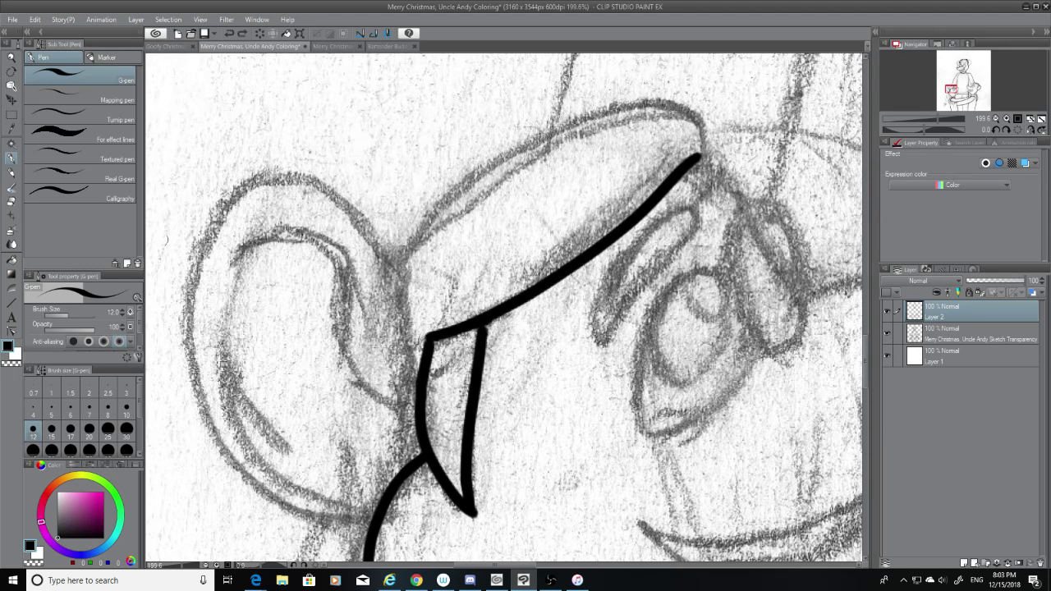
# Erase the sideburn's upper rear edge, ink one line from the brim's rear corner down to the cheek, and close the brim and sideburn joints
pyautogui.click(13, 202)
pyautogui.moveTo(450, 340)
pyautogui.mouseDown()
pyautogui.moveTo(426, 354)
pyautogui.moveTo(439, 360)
pyautogui.moveTo(421, 380)
pyautogui.mouseUp()
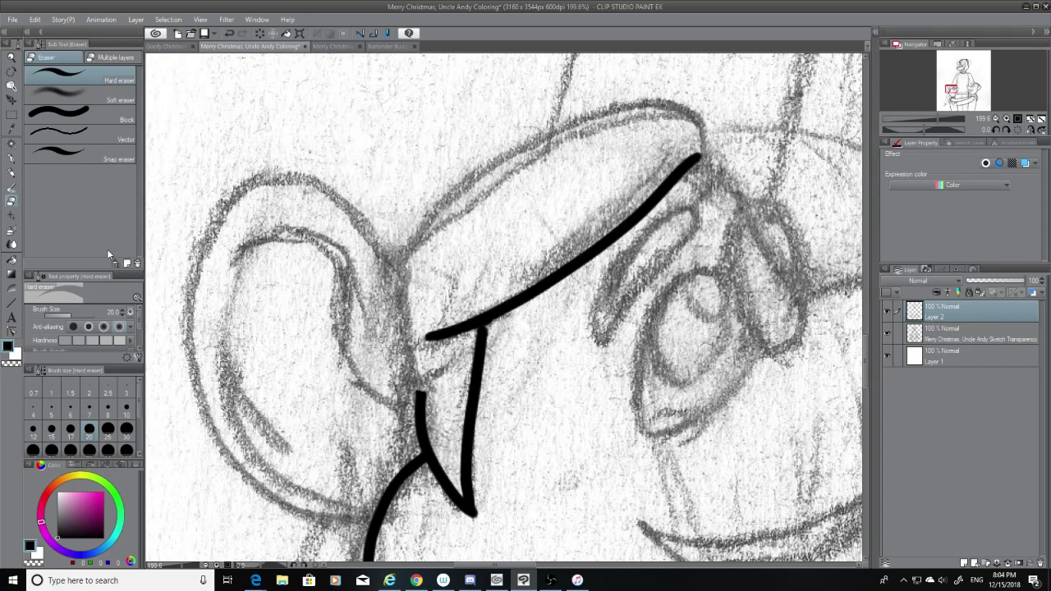
pyautogui.click(12, 159)
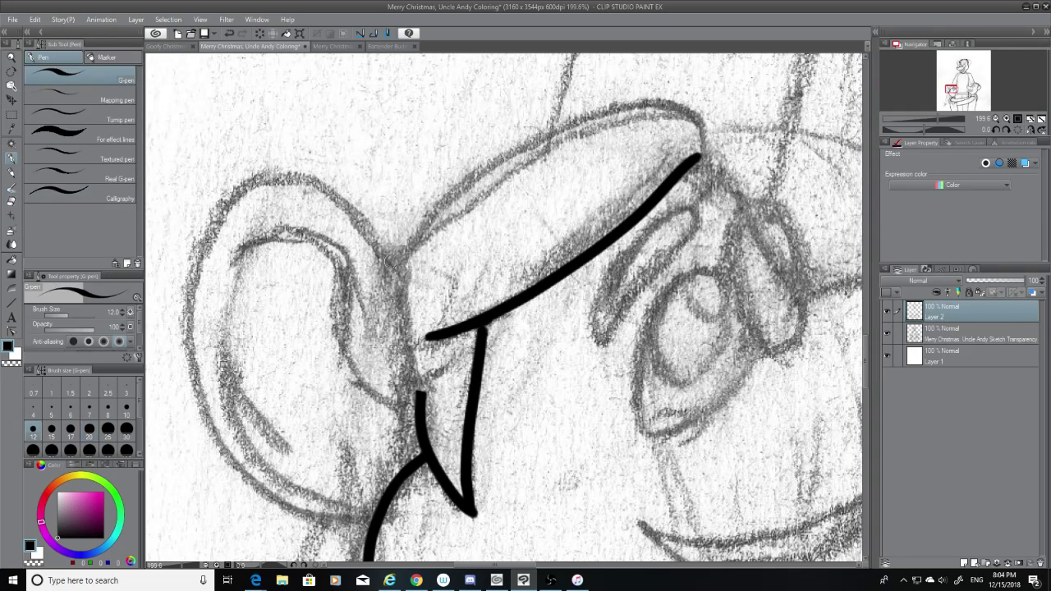
pyautogui.moveTo(392, 258); pyautogui.dragTo(420, 448)
pyautogui.hotkey('ctrl', 'z')
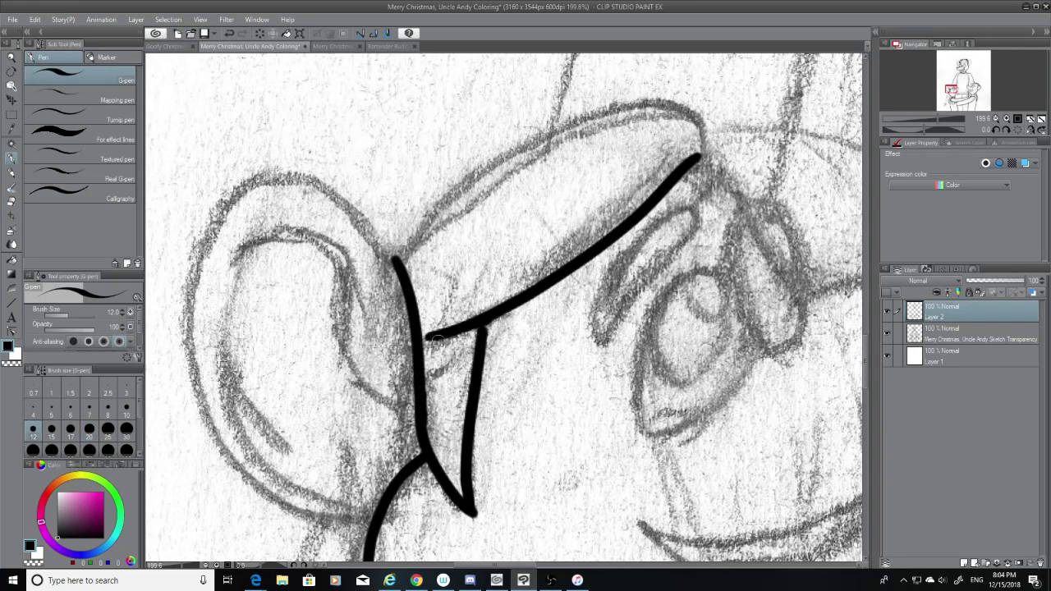
pyautogui.moveTo(442, 334); pyautogui.dragTo(421, 339)
pyautogui.moveTo(484, 323); pyautogui.dragTo(483, 337)
# Ink the hat brim's arched upper edge from its rear corner towards the front, redoing the stroke until it follows the sketch
pyautogui.moveTo(394, 247); pyautogui.dragTo(649, 142)
pyautogui.hotkey('ctrl', 'z')
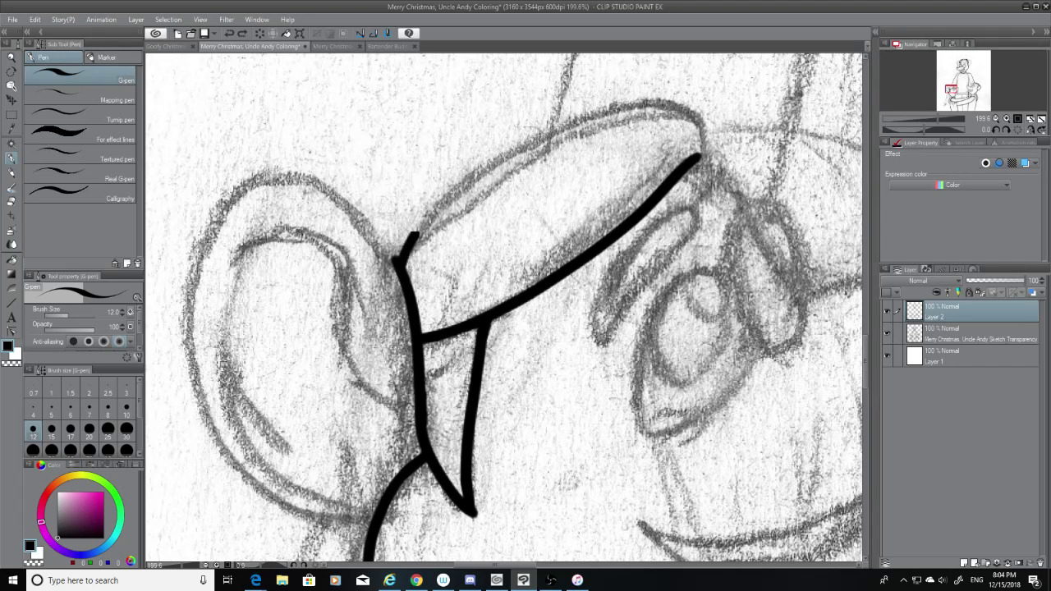
pyautogui.moveTo(399, 248); pyautogui.dragTo(695, 127)
pyautogui.hotkey('ctrl', 'z')
pyautogui.moveTo(401, 261); pyautogui.dragTo(685, 92)
pyautogui.hotkey('ctrl', 'z')
pyautogui.moveTo(401, 265); pyautogui.dragTo(695, 125)
pyautogui.hotkey('ctrl', 'z')
pyautogui.moveTo(398, 263)
pyautogui.mouseDown()
pyautogui.moveTo(669, 117)
pyautogui.moveTo(643, 115)
pyautogui.moveTo(653, 100)
pyautogui.moveTo(626, 141)
pyautogui.moveTo(698, 152)
pyautogui.mouseUp()
pyautogui.click(11, 200)
pyautogui.click(11, 157)
pyautogui.hotkey('ctrl', 'z')
# Try to ink the hat brim's rounded front end from the upper edge around to the lower edge
pyautogui.moveTo(611, 109); pyautogui.dragTo(699, 156)
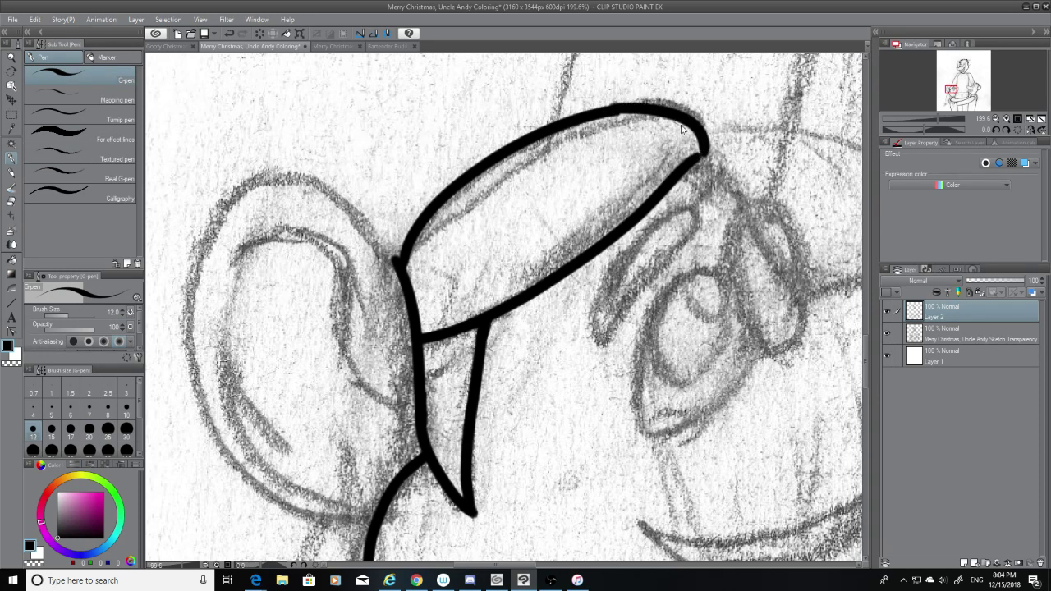
pyautogui.hotkey('ctrl', 'z')
pyautogui.moveTo(615, 108); pyautogui.dragTo(706, 163)
pyautogui.hotkey('ctrl', 'z')
pyautogui.moveTo(615, 109)
pyautogui.mouseDown()
pyautogui.moveTo(704, 120)
pyautogui.moveTo(703, 154)
pyautogui.mouseUp()
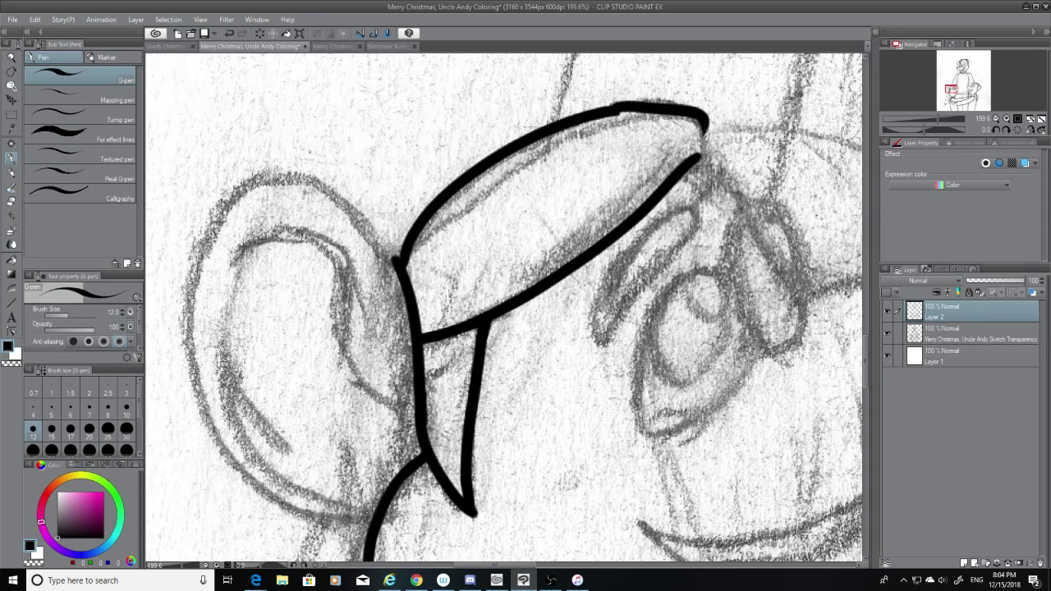
pyautogui.hotkey('ctrl', 'z')
# Trim the tip of the brim's upper edge with the Hard eraser and ink the rounded front end again with the G-pen
pyautogui.click(10, 201)
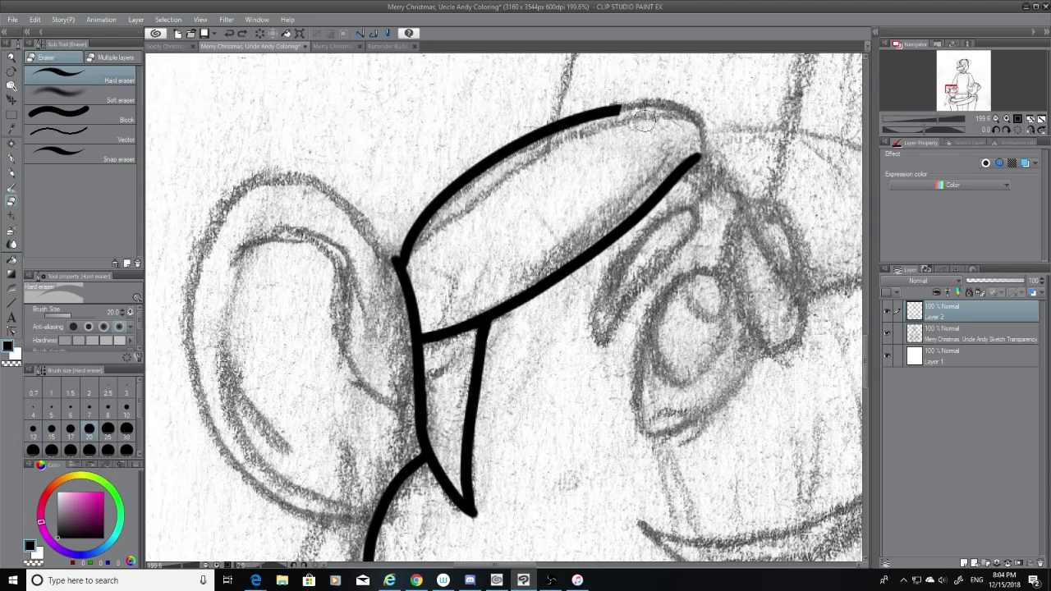
pyautogui.moveTo(629, 119); pyautogui.dragTo(604, 97)
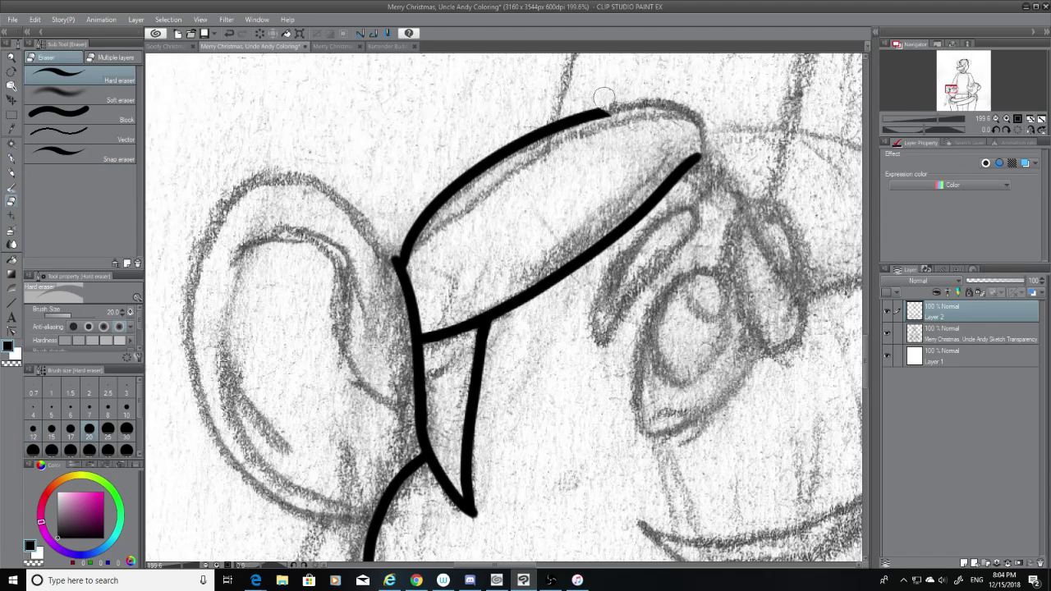
pyautogui.click(13, 158)
pyautogui.moveTo(602, 115); pyautogui.dragTo(699, 151)
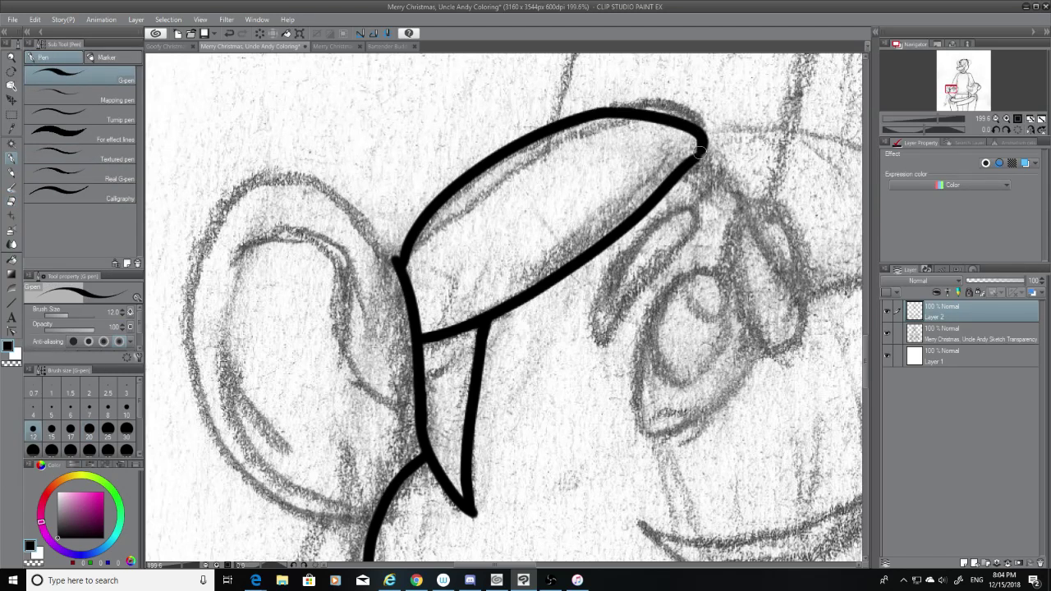
pyautogui.hotkey('ctrl', 'z')
pyautogui.moveTo(604, 111); pyautogui.dragTo(699, 151)
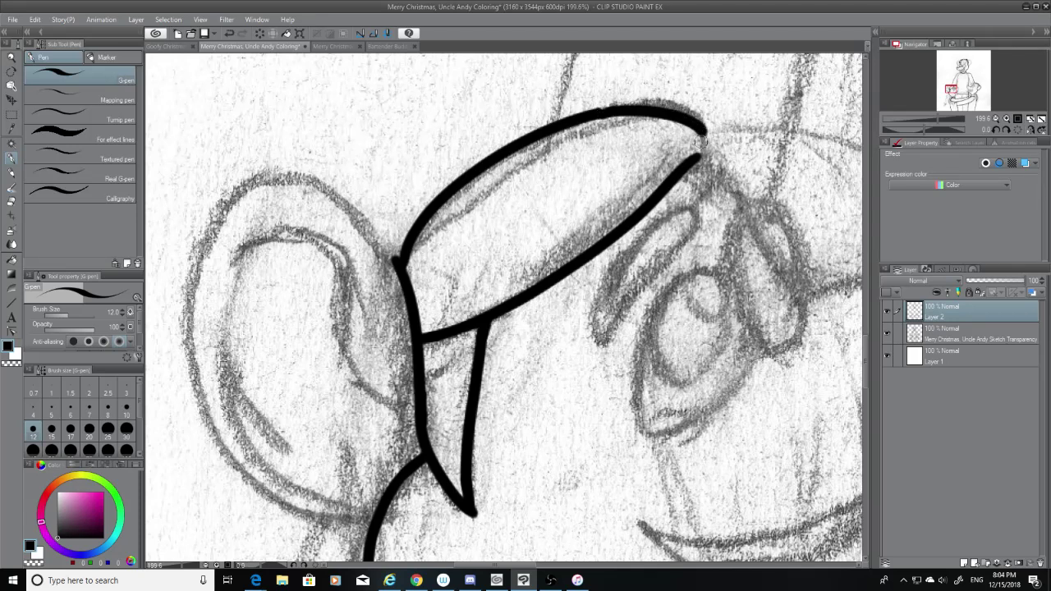
# Try to ink the hat brim's front end in one stroke, from the gap in the upper edge around to the lower edge
pyautogui.hotkey('ctrl', 'z')
pyautogui.moveTo(604, 112); pyautogui.dragTo(695, 143)
pyautogui.hotkey('ctrl', 'z')
pyautogui.moveTo(605, 111)
pyautogui.mouseDown()
pyautogui.moveTo(634, 105)
pyautogui.moveTo(699, 147)
pyautogui.mouseUp()
pyautogui.hotkey('ctrl', 'z')
pyautogui.moveTo(598, 112); pyautogui.dragTo(699, 147)
pyautogui.hotkey('ctrl', 'z')
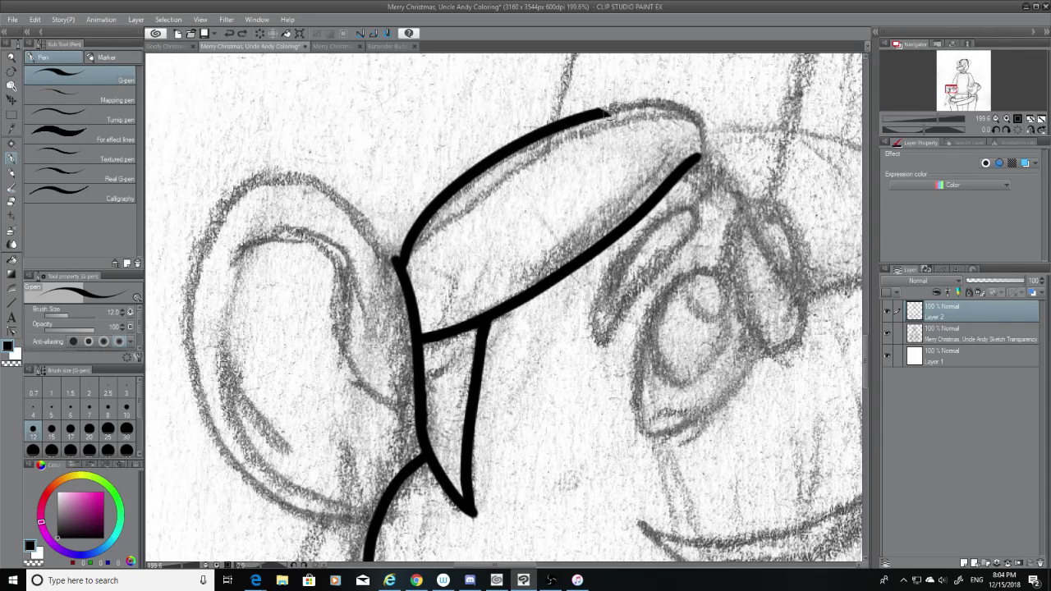
pyautogui.moveTo(598, 112); pyautogui.dragTo(706, 125)
pyautogui.hotkey('ctrl', 'z')
pyautogui.moveTo(606, 111)
pyautogui.mouseDown()
pyautogui.moveTo(673, 112)
pyautogui.moveTo(700, 141)
pyautogui.mouseUp()
pyautogui.hotkey('ctrl', 'z')
pyautogui.moveTo(605, 112)
pyautogui.mouseDown()
pyautogui.moveTo(675, 115)
pyautogui.moveTo(700, 146)
pyautogui.mouseUp()
pyautogui.hotkey('ctrl', 'z')
pyautogui.moveTo(605, 111); pyautogui.dragTo(700, 165)
pyautogui.hotkey('ctrl', 'z')
# Ink a short curve at the hat brim's front tip, running down to meet the lower edge
pyautogui.moveTo(693, 105); pyautogui.dragTo(699, 156)
pyautogui.hotkey('ctrl', 'z')
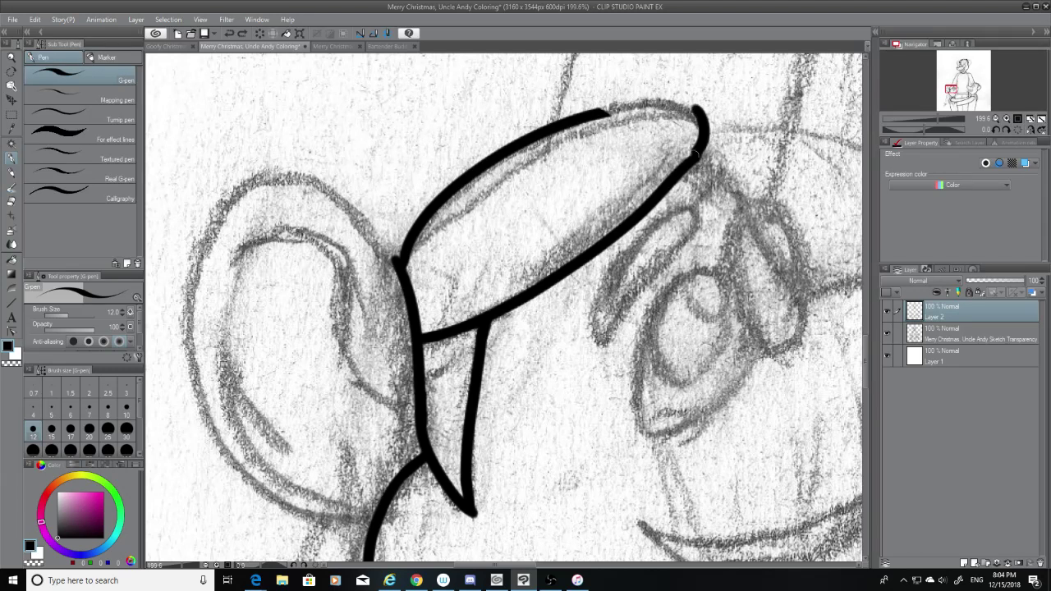
pyautogui.hotkey('ctrl', 'z')
pyautogui.moveTo(695, 107); pyautogui.dragTo(698, 156)
pyautogui.hotkey('ctrl', 'z')
pyautogui.moveTo(702, 113); pyautogui.dragTo(704, 148)
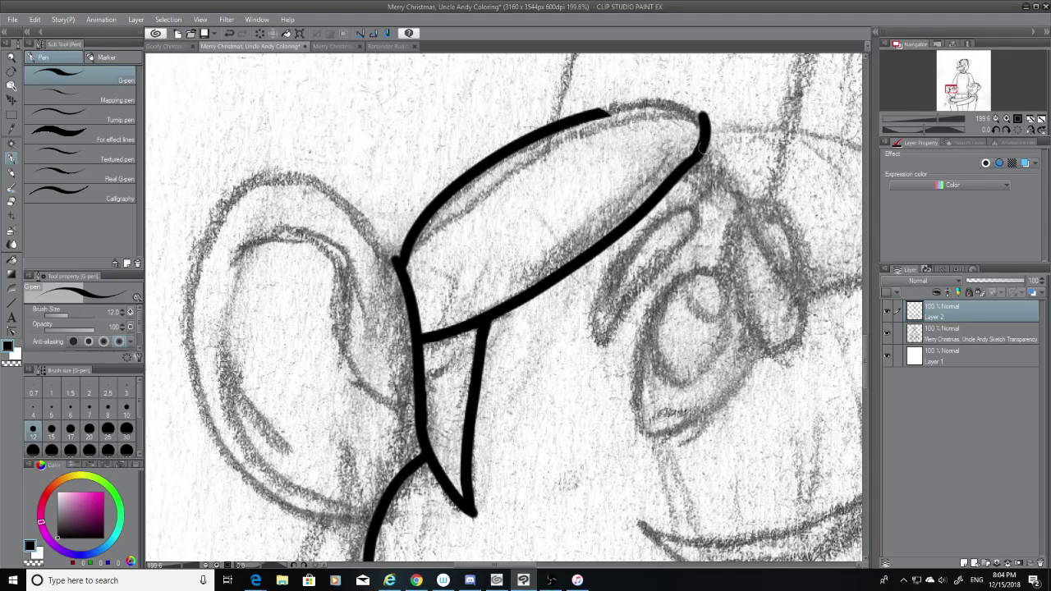
# Ink the missing stretch of the brim's upper edge from the arched line to the front tip, redoing it until both ends join
pyautogui.moveTo(612, 106); pyautogui.dragTo(700, 113)
pyautogui.hotkey('ctrl', 'z')
pyautogui.moveTo(616, 105); pyautogui.dragTo(699, 114)
pyautogui.hotkey('ctrl', 'z')
pyautogui.moveTo(615, 107); pyautogui.dragTo(699, 113)
pyautogui.hotkey('ctrl', 'z')
pyautogui.moveTo(608, 110); pyautogui.dragTo(698, 113)
pyautogui.hotkey('ctrl', 'z')
pyautogui.moveTo(615, 107); pyautogui.dragTo(702, 117)
pyautogui.hotkey('ctrl', 'z')
pyautogui.hotkey('ctrl', 'z')
pyautogui.moveTo(608, 108); pyautogui.dragTo(700, 116)
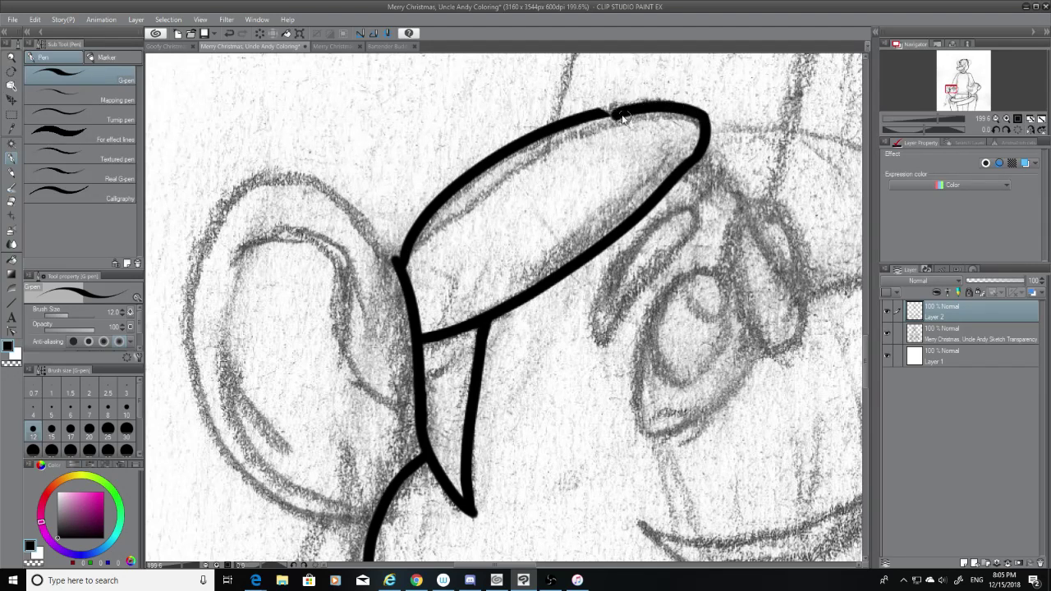
pyautogui.hotkey('ctrl', 'z')
pyautogui.moveTo(607, 109); pyautogui.dragTo(699, 119)
pyautogui.hotkey('ctrl', 'z')
pyautogui.moveTo(608, 108)
pyautogui.mouseDown()
pyautogui.moveTo(632, 103)
pyautogui.moveTo(713, 118)
pyautogui.moveTo(659, 102)
pyautogui.moveTo(615, 107)
pyautogui.mouseUp()
pyautogui.hotkey('ctrl', 'z')
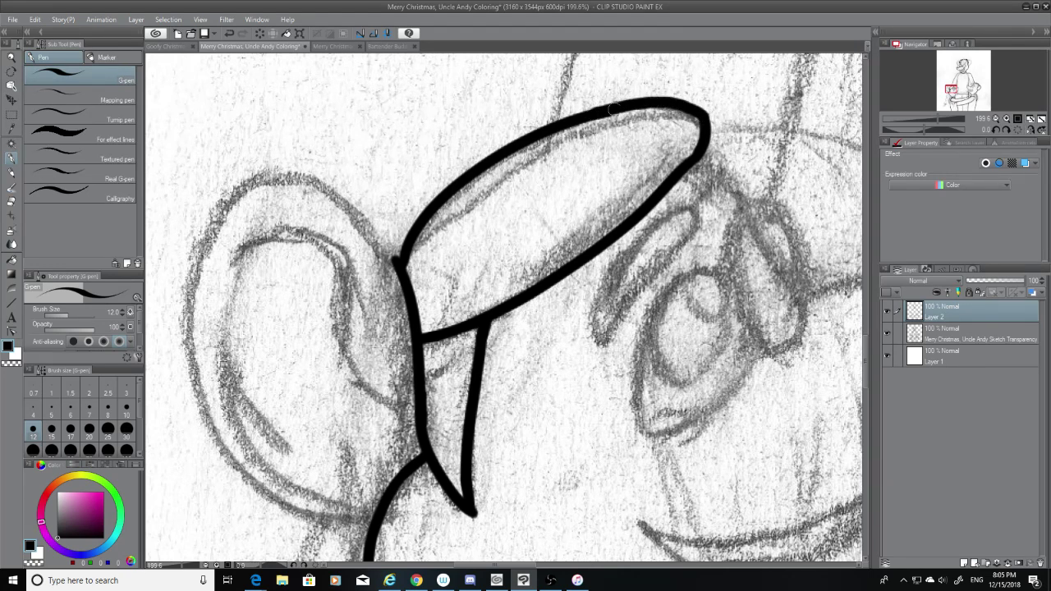
# Hide the sketch layer, trim the brim's upper front corner with the Hard eraser, and round it off with the G-pen
pyautogui.click(889, 334)
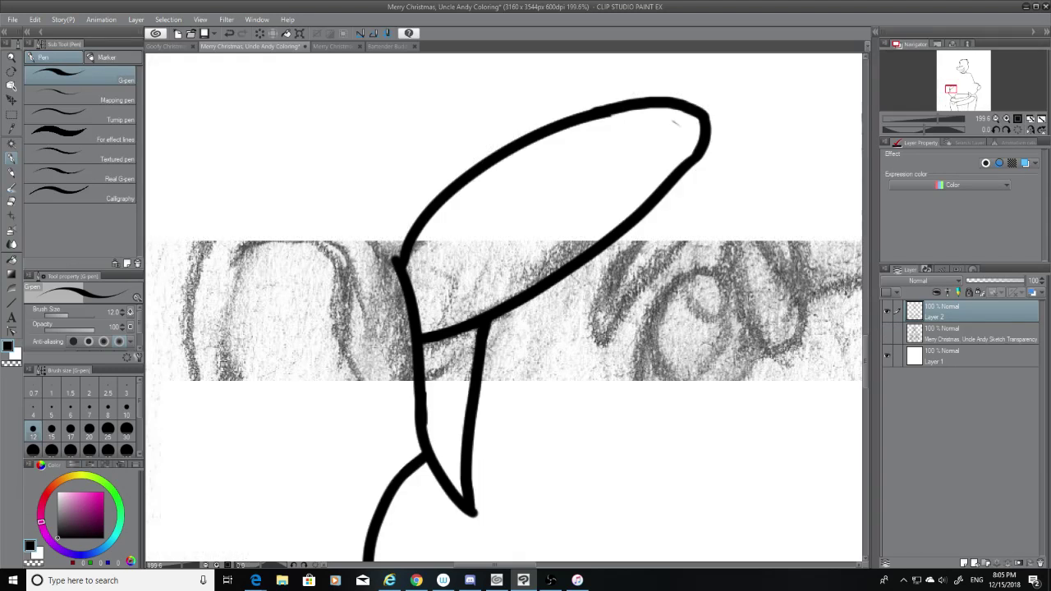
pyautogui.click(11, 200)
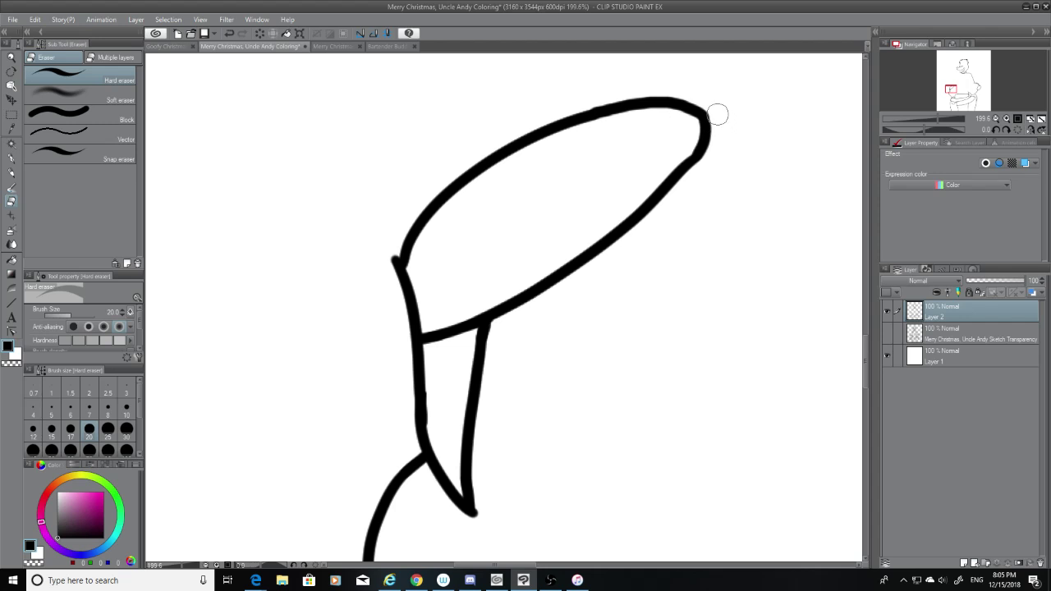
pyautogui.click(11, 158)
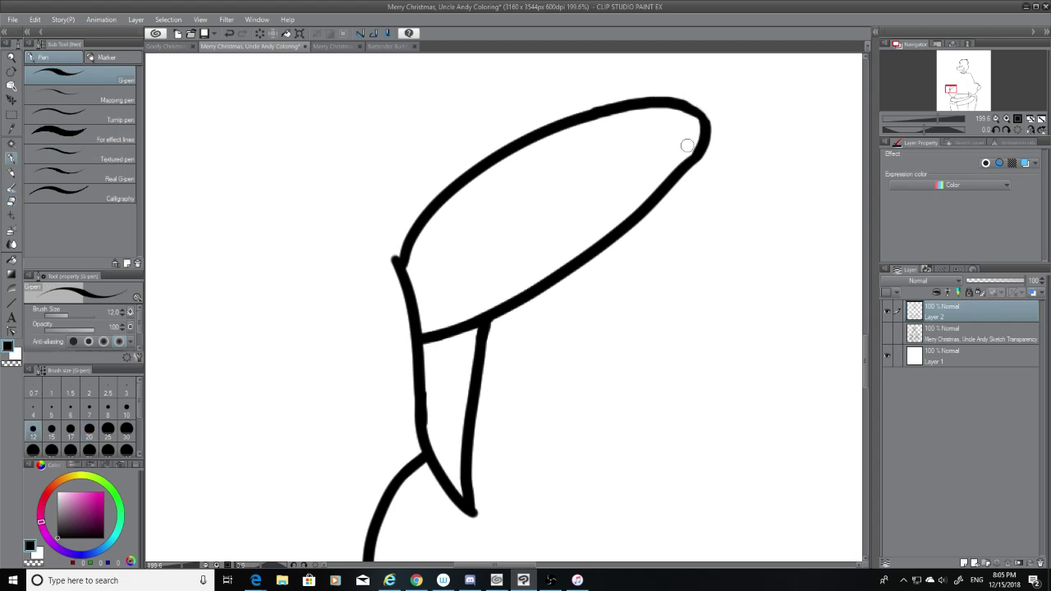
pyautogui.moveTo(690, 102); pyautogui.dragTo(706, 143)
pyautogui.hotkey('ctrl', 'z')
pyautogui.moveTo(681, 104); pyautogui.dragTo(708, 138)
pyautogui.hotkey('ctrl', 'z')
pyautogui.hotkey('ctrl', 'z')
pyautogui.moveTo(686, 105)
pyautogui.mouseDown()
pyautogui.moveTo(711, 135)
pyautogui.moveTo(702, 138)
pyautogui.mouseUp()
pyautogui.hotkey('ctrl', 'z')
pyautogui.hotkey('ctrl', 'z')
pyautogui.moveTo(681, 102); pyautogui.dragTo(708, 144)
pyautogui.hotkey('ctrl', 'z')
pyautogui.moveTo(682, 102); pyautogui.dragTo(708, 144)
pyautogui.hotkey('ctrl', 'z')
pyautogui.moveTo(685, 105); pyautogui.dragTo(706, 139)
pyautogui.hotkey('ctrl', 'z')
pyautogui.hotkey('ctrl', 'z')
pyautogui.moveTo(685, 105); pyautogui.dragTo(705, 128)
# Check the inked hat brim with and without the sketch layer, leaving the sketch layer visible and the Hard eraser selected
pyautogui.click(888, 333)
pyautogui.press('e')
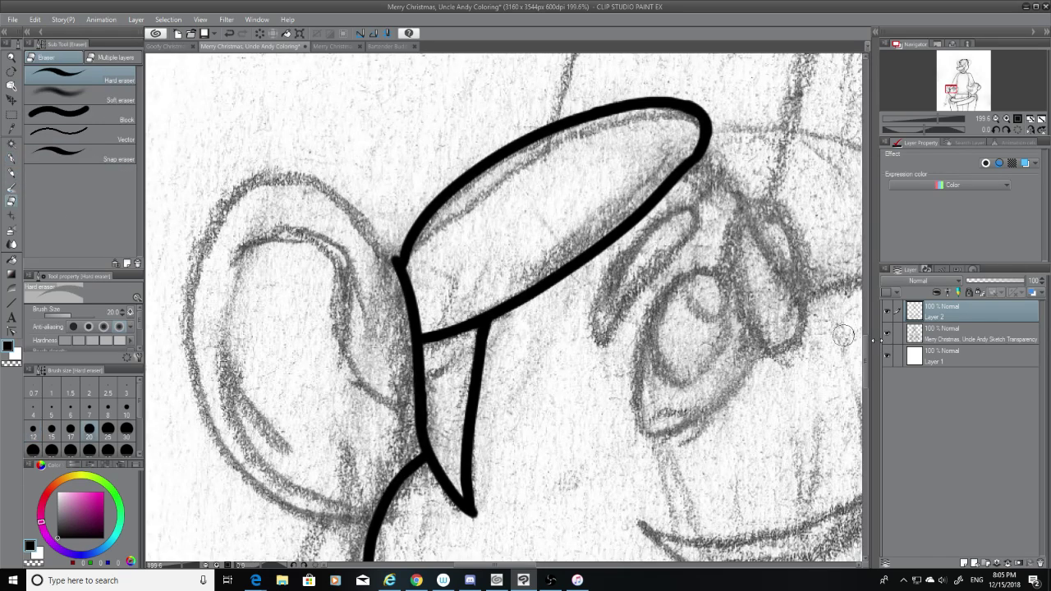
pyautogui.click(887, 332)
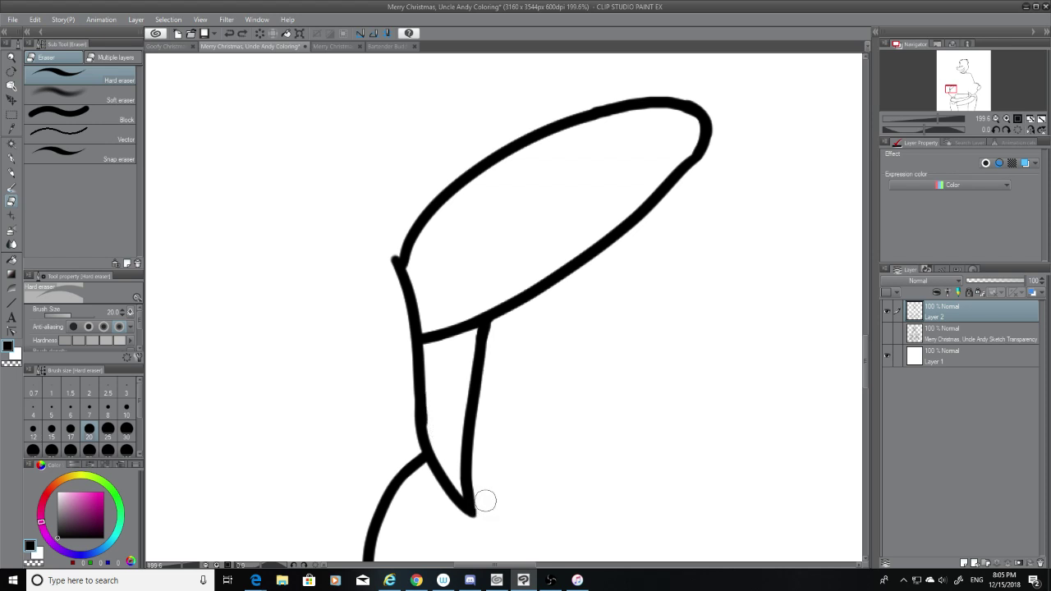
pyautogui.click(887, 332)
# Try to ink the ear's upper curve with the G-pen between its rear edge and the brim's rear corner
pyautogui.scroll(3, 504, 308)
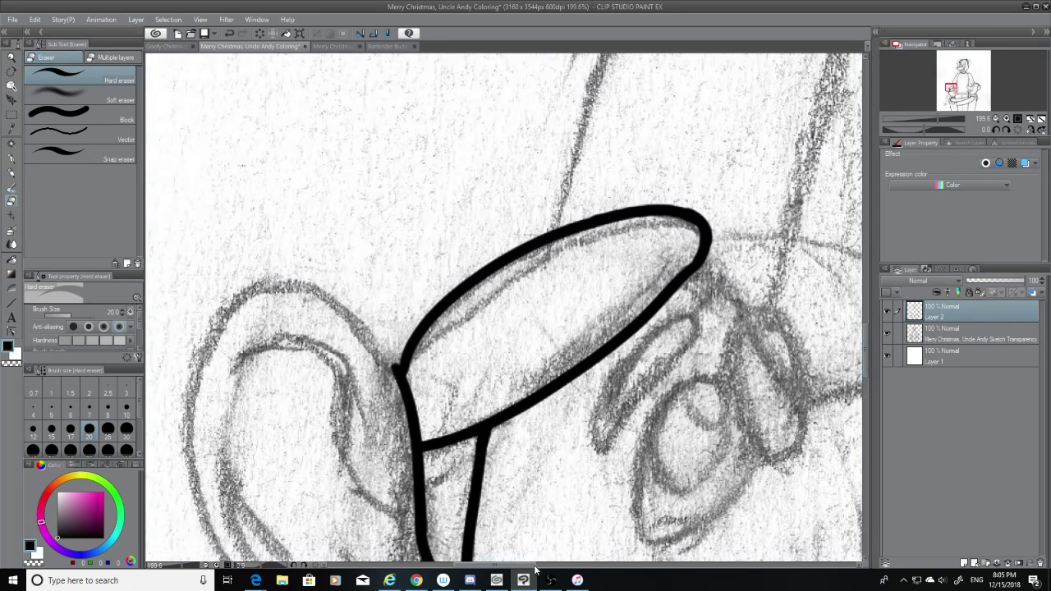
pyautogui.moveTo(536, 565); pyautogui.dragTo(515, 565)
pyautogui.click(11, 159)
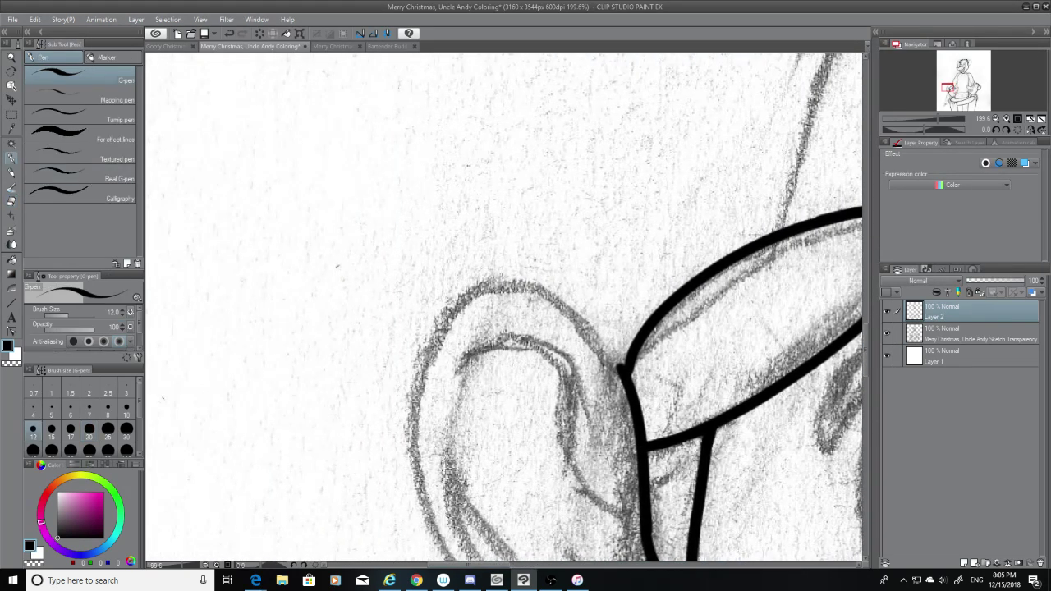
pyautogui.moveTo(623, 370)
pyautogui.mouseDown()
pyautogui.moveTo(584, 324)
pyautogui.moveTo(461, 289)
pyautogui.moveTo(622, 358)
pyautogui.mouseUp()
pyautogui.hotkey('ctrl', 'z')
pyautogui.hotkey('ctrl', 'z')
pyautogui.moveTo(443, 312)
pyautogui.mouseDown()
pyautogui.moveTo(599, 349)
pyautogui.moveTo(604, 384)
pyautogui.mouseUp()
pyautogui.hotkey('ctrl', 'z')
pyautogui.moveTo(437, 330)
pyautogui.mouseDown()
pyautogui.moveTo(592, 363)
pyautogui.moveTo(532, 289)
pyautogui.mouseUp()
pyautogui.hotkey('ctrl', 'z')
pyautogui.hotkey('ctrl', 'z')
pyautogui.moveTo(626, 368)
pyautogui.mouseDown()
pyautogui.moveTo(488, 290)
pyautogui.moveTo(457, 306)
pyautogui.moveTo(621, 370)
pyautogui.mouseUp()
pyautogui.hotkey('ctrl', 'z')
pyautogui.hotkey('ctrl', 'z')
pyautogui.moveTo(460, 297)
pyautogui.mouseDown()
pyautogui.moveTo(531, 285)
pyautogui.moveTo(604, 362)
pyautogui.mouseUp()
pyautogui.hotkey('ctrl', 'z')
pyautogui.moveTo(465, 294)
pyautogui.mouseDown()
pyautogui.moveTo(634, 382)
pyautogui.moveTo(527, 292)
pyautogui.mouseUp()
pyautogui.hotkey('ctrl', 'z')
pyautogui.hotkey('ctrl', 'z')
pyautogui.moveTo(625, 370); pyautogui.dragTo(525, 282)
pyautogui.hotkey('ctrl', 'z')
pyautogui.moveTo(626, 368)
pyautogui.mouseDown()
pyautogui.moveTo(485, 288)
pyautogui.moveTo(619, 375)
pyautogui.mouseUp()
pyautogui.hotkey('ctrl', 'z')
pyautogui.hotkey('ctrl', 'z')
pyautogui.moveTo(458, 297)
pyautogui.mouseDown()
pyautogui.moveTo(618, 364)
pyautogui.moveTo(628, 380)
pyautogui.moveTo(608, 355)
pyautogui.moveTo(624, 373)
pyautogui.mouseUp()
pyautogui.hotkey('ctrl', 'z')
pyautogui.hotkey('ctrl', 'z')
pyautogui.hotkey('ctrl', 'z')
pyautogui.hotkey('ctrl', 'z')
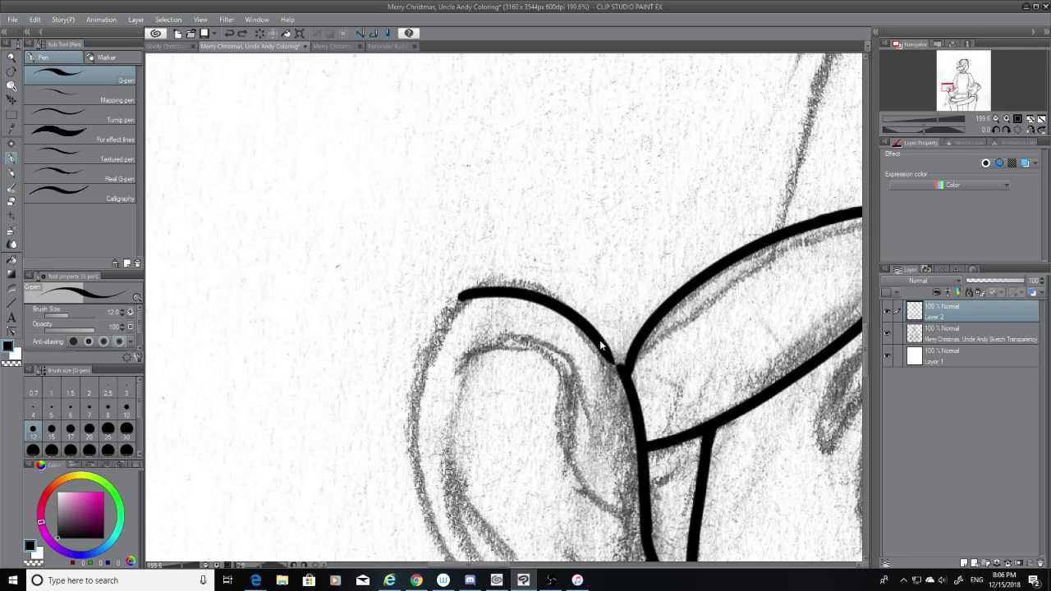
pyautogui.hotkey('ctrl', 'z')
pyautogui.hotkey('ctrl', 'y')
pyautogui.hotkey('ctrl', 'z')
pyautogui.moveTo(457, 306)
pyautogui.mouseDown()
pyautogui.moveTo(585, 335)
pyautogui.moveTo(614, 366)
pyautogui.moveTo(497, 286)
pyautogui.moveTo(624, 373)
pyautogui.moveTo(462, 287)
pyautogui.moveTo(621, 374)
pyautogui.mouseUp()
pyautogui.hotkey('ctrl', 'z')
pyautogui.hotkey('ctrl', 'z')
pyautogui.hotkey('ctrl', 'z')
pyautogui.hotkey('ctrl', 'z')
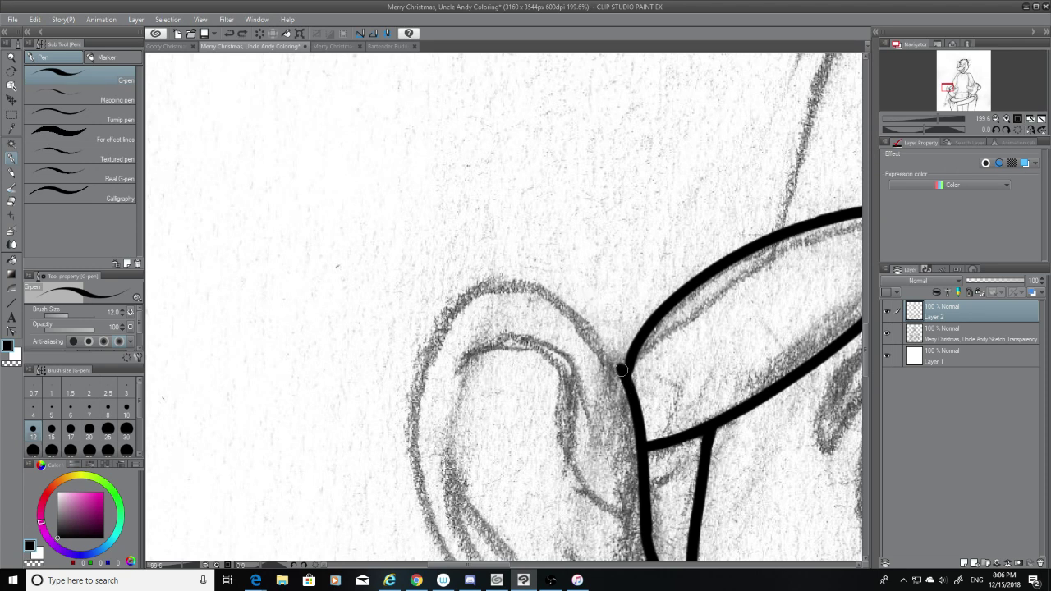
# Ink the ear's upper arc from the brim's rear corner over the top to the start of the rear edge
pyautogui.moveTo(502, 292)
pyautogui.mouseDown()
pyautogui.moveTo(622, 370)
pyautogui.moveTo(493, 286)
pyautogui.moveTo(448, 310)
pyautogui.moveTo(437, 335)
pyautogui.mouseUp()
pyautogui.hotkey('ctrl', 'z')
pyautogui.hotkey('ctrl', 'z')
pyautogui.hotkey('ctrl', 'z')
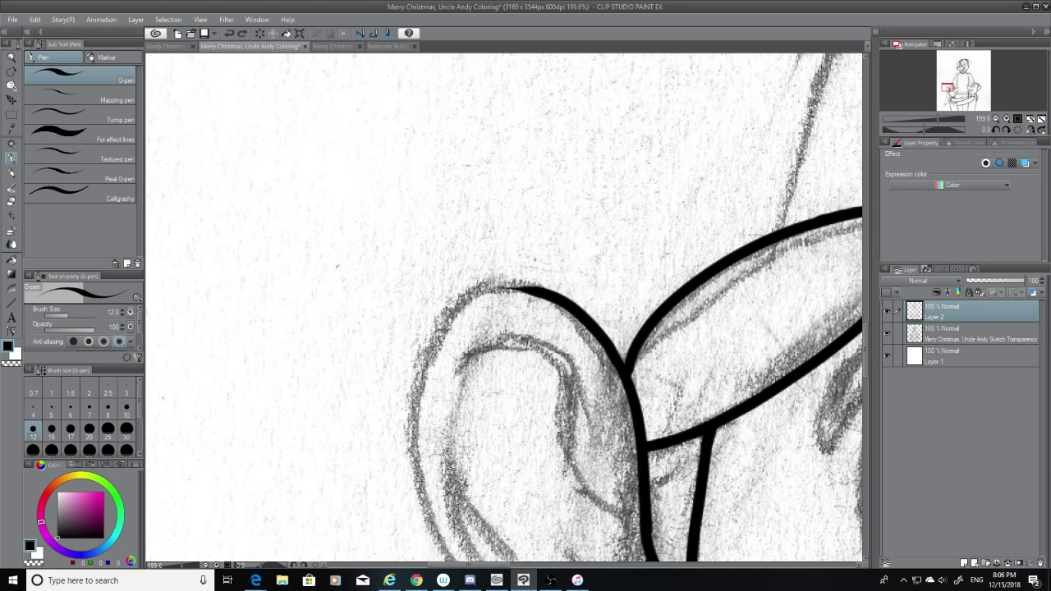
pyautogui.moveTo(530, 288); pyautogui.dragTo(433, 340)
pyautogui.moveTo(544, 296)
pyautogui.mouseDown()
pyautogui.moveTo(502, 286)
pyautogui.moveTo(545, 298)
pyautogui.moveTo(526, 291)
pyautogui.mouseUp()
pyautogui.hotkey('ctrl', 'z')
pyautogui.hotkey('ctrl', 'z')
pyautogui.hotkey('ctrl', 'z')
pyautogui.hotkey('ctrl', 'z')
# Hide the sketch layer, smooth the stroke joint at the top of the ear's arc, and show the sketch again
pyautogui.click(887, 332)
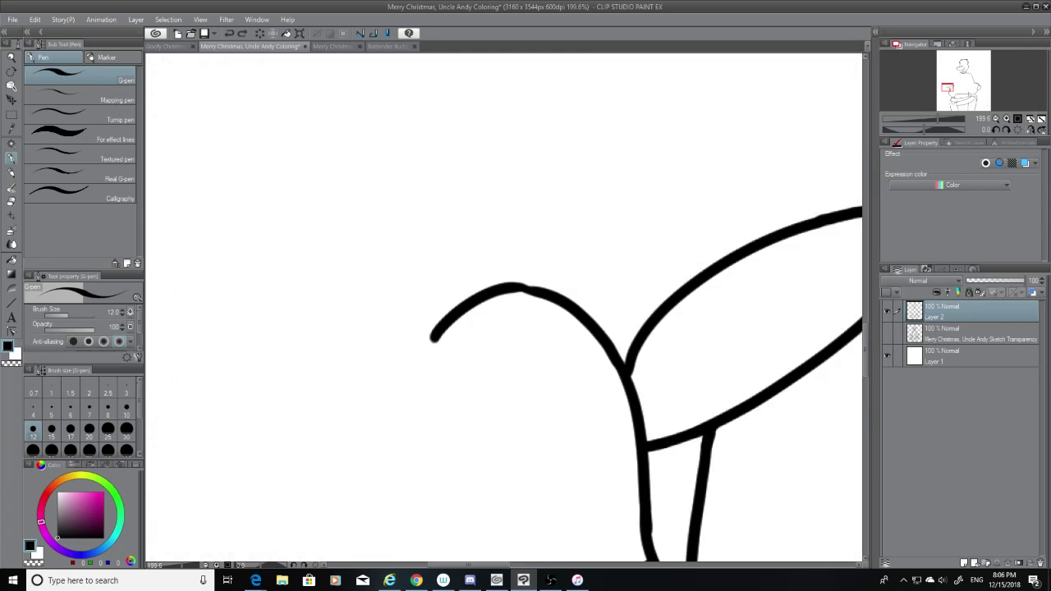
pyautogui.moveTo(506, 285); pyautogui.dragTo(547, 300)
pyautogui.hotkey('ctrl', 'z')
pyautogui.hotkey('ctrl', 'z')
pyautogui.hotkey('ctrl', 'z')
pyautogui.click(888, 332)
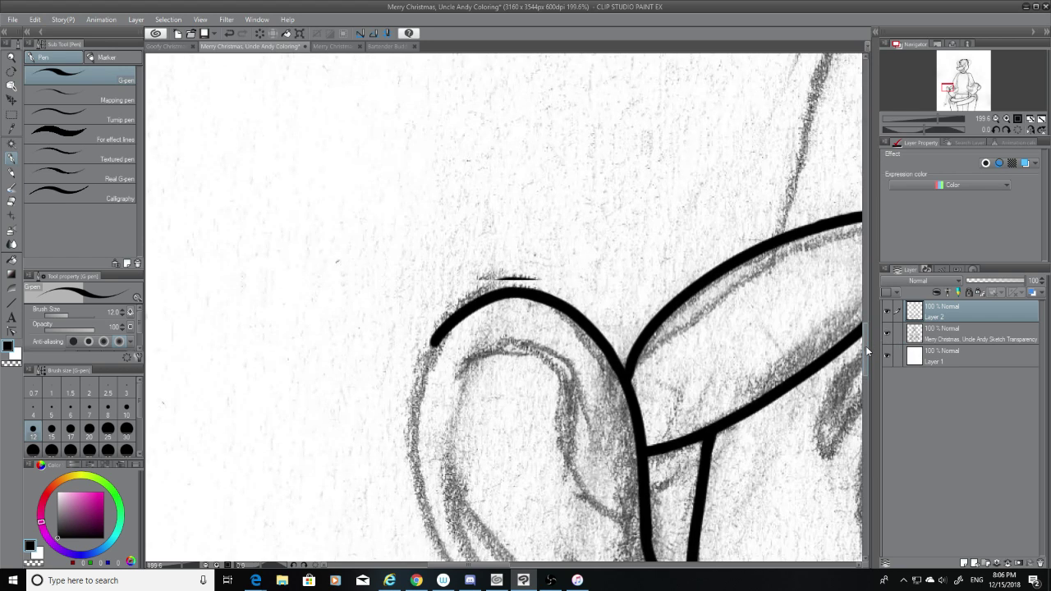
# Try to ink the ear's rear outline from the end of the upper arc down to the underside of the lobe
pyautogui.scroll(-3, 504, 307)
pyautogui.moveTo(433, 98)
pyautogui.mouseDown()
pyautogui.moveTo(469, 378)
pyautogui.moveTo(534, 406)
pyautogui.mouseUp()
pyautogui.hotkey('ctrl', 'z')
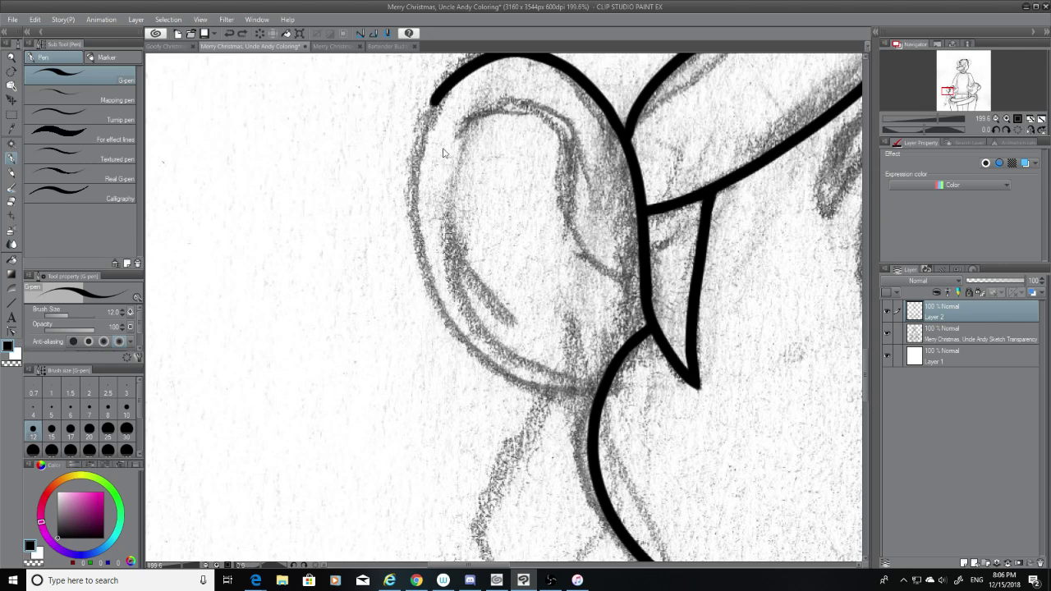
pyautogui.moveTo(438, 94); pyautogui.dragTo(558, 386)
pyautogui.hotkey('ctrl', 'z')
pyautogui.moveTo(438, 95)
pyautogui.mouseDown()
pyautogui.moveTo(409, 161)
pyautogui.moveTo(559, 366)
pyautogui.mouseUp()
pyautogui.hotkey('ctrl', 'z')
pyautogui.moveTo(440, 92); pyautogui.dragTo(507, 375)
pyautogui.hotkey('ctrl', 'z')
pyautogui.moveTo(435, 92)
pyautogui.mouseDown()
pyautogui.moveTo(425, 120)
pyautogui.moveTo(550, 400)
pyautogui.mouseUp()
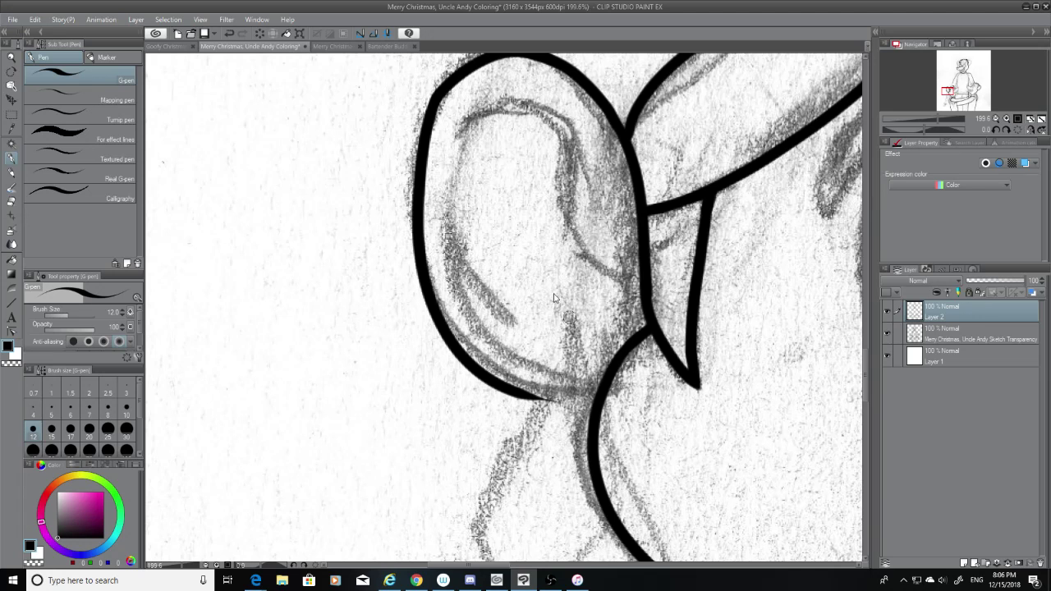
pyautogui.hotkey('ctrl', 'z')
pyautogui.moveTo(437, 92)
pyautogui.mouseDown()
pyautogui.moveTo(442, 328)
pyautogui.moveTo(539, 400)
pyautogui.mouseUp()
pyautogui.hotkey('ctrl', 'z')
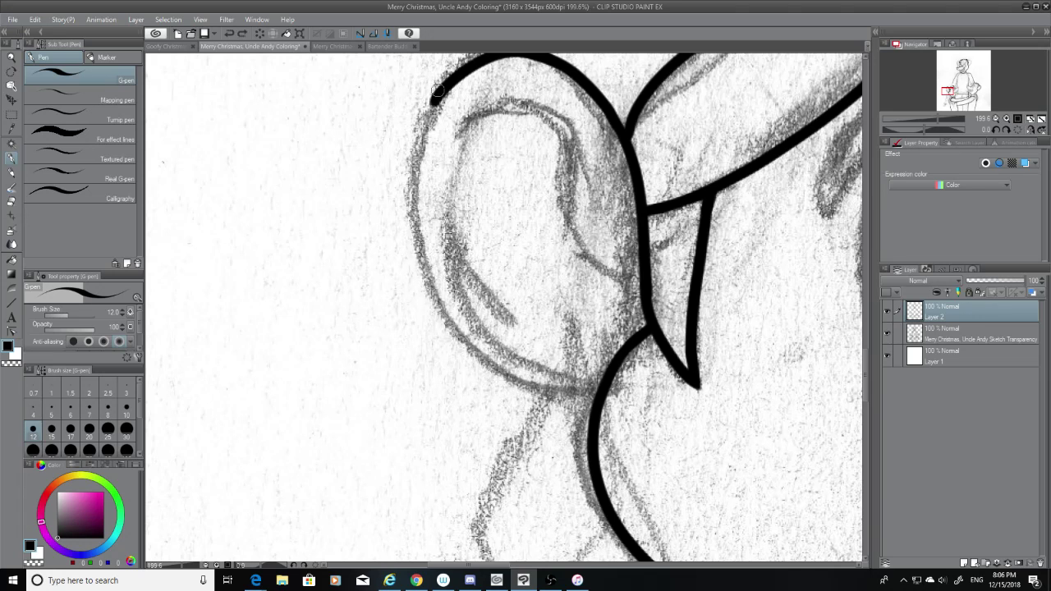
# Try to ink the ear's rear outline as one longer stroke from the upper arc around the lobe towards the cheek line
pyautogui.moveTo(438, 92); pyautogui.dragTo(553, 409)
pyautogui.hotkey('ctrl', 'z')
pyautogui.moveTo(438, 92)
pyautogui.mouseDown()
pyautogui.moveTo(469, 333)
pyautogui.moveTo(575, 399)
pyautogui.mouseUp()
pyautogui.hotkey('ctrl', 'z')
pyautogui.moveTo(438, 92)
pyautogui.mouseDown()
pyautogui.moveTo(538, 394)
pyautogui.moveTo(575, 400)
pyautogui.mouseUp()
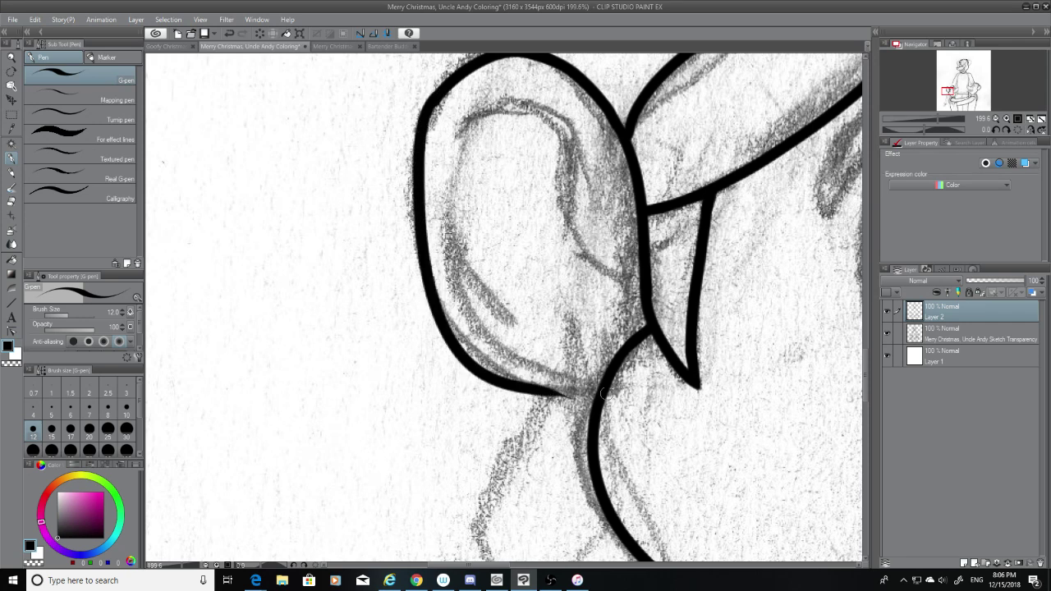
pyautogui.hotkey('ctrl', 'z')
pyautogui.moveTo(438, 95); pyautogui.dragTo(595, 397)
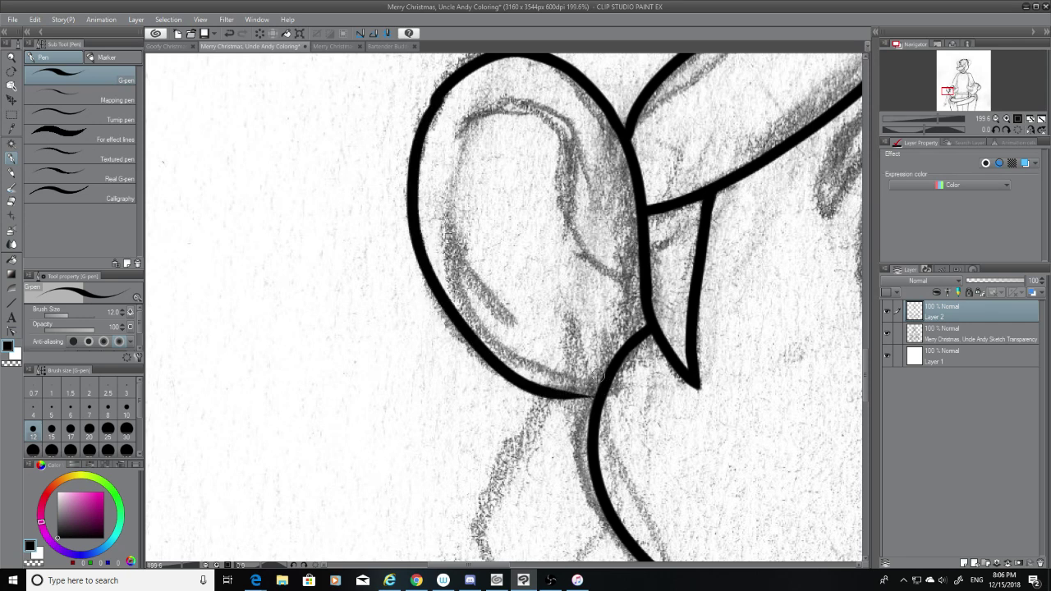
pyautogui.hotkey('ctrl', 'z')
pyautogui.moveTo(438, 95); pyautogui.dragTo(594, 396)
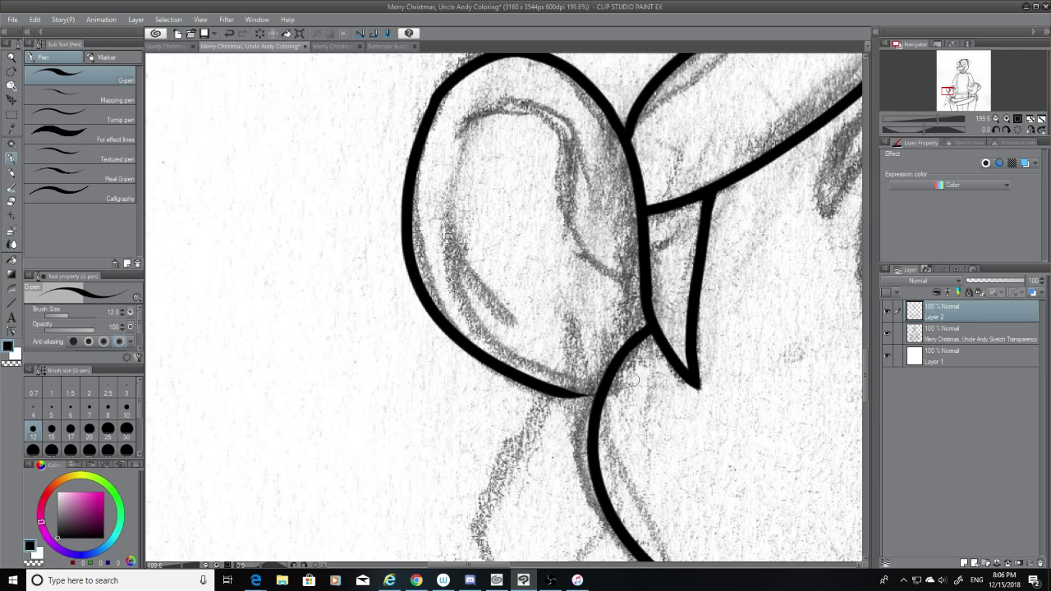
pyautogui.hotkey('ctrl', 'z')
# Try a shorter stroke for the ear's rear outline, ending partway along the lobe's lower curve
pyautogui.moveTo(441, 95); pyautogui.dragTo(534, 373)
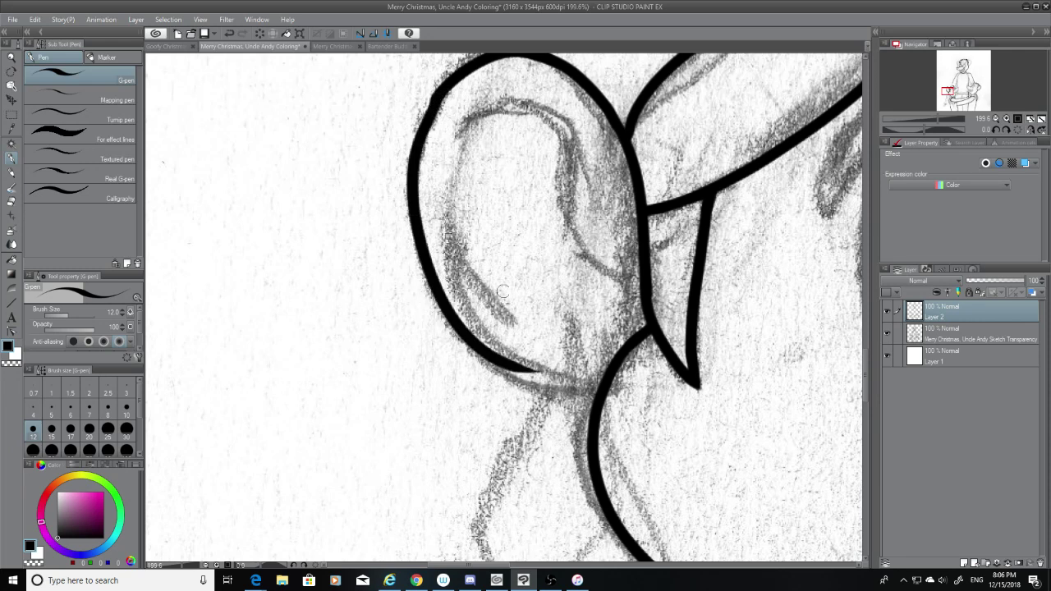
pyautogui.hotkey('ctrl', 'z')
pyautogui.moveTo(442, 102)
pyautogui.mouseDown()
pyautogui.moveTo(417, 199)
pyautogui.moveTo(531, 368)
pyautogui.mouseUp()
pyautogui.hotkey('ctrl', 'z')
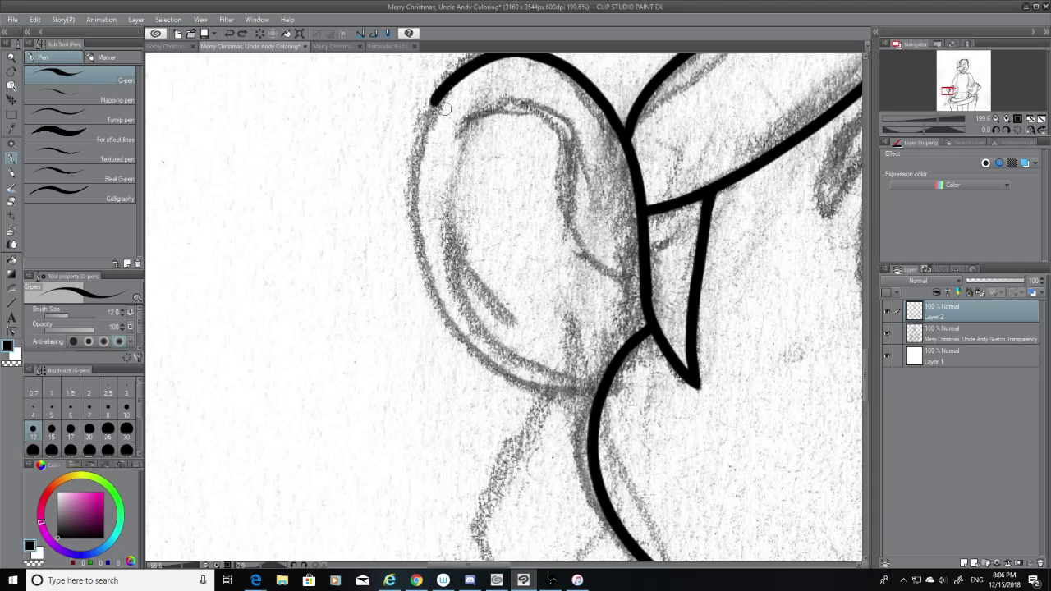
# Ink the left edge of the large oval on Layer 2, following the sketch from its upper arc to the lower left curve
pyautogui.hotkey('ctrl', 'y')
pyautogui.hotkey('ctrl', 'z')
pyautogui.moveTo(438, 96); pyautogui.dragTo(542, 377)
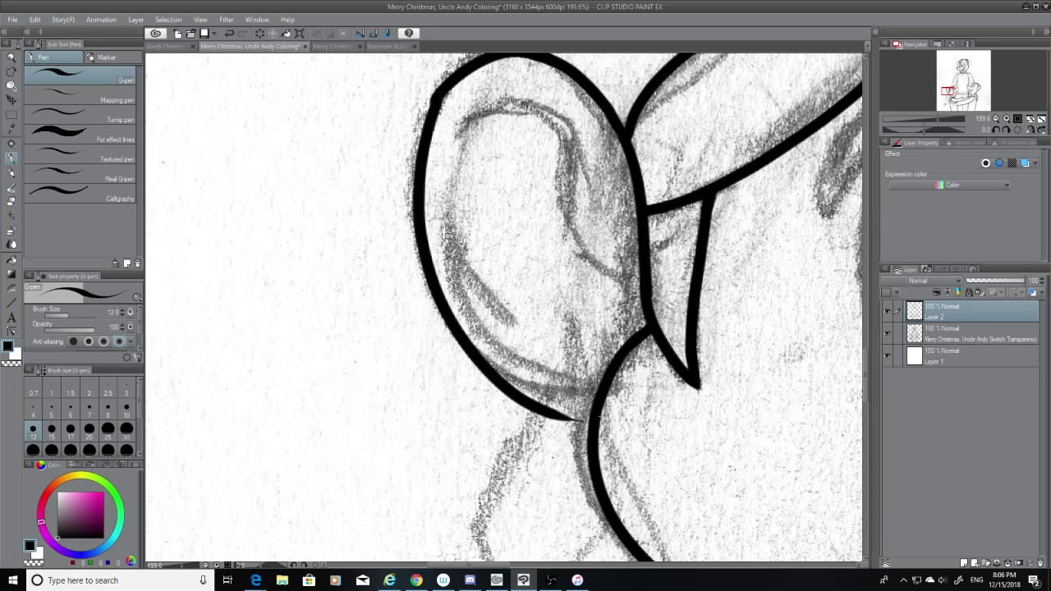
pyautogui.hotkey('ctrl', 'z')
pyautogui.moveTo(440, 97); pyautogui.dragTo(590, 405)
pyautogui.hotkey('ctrl', 'z')
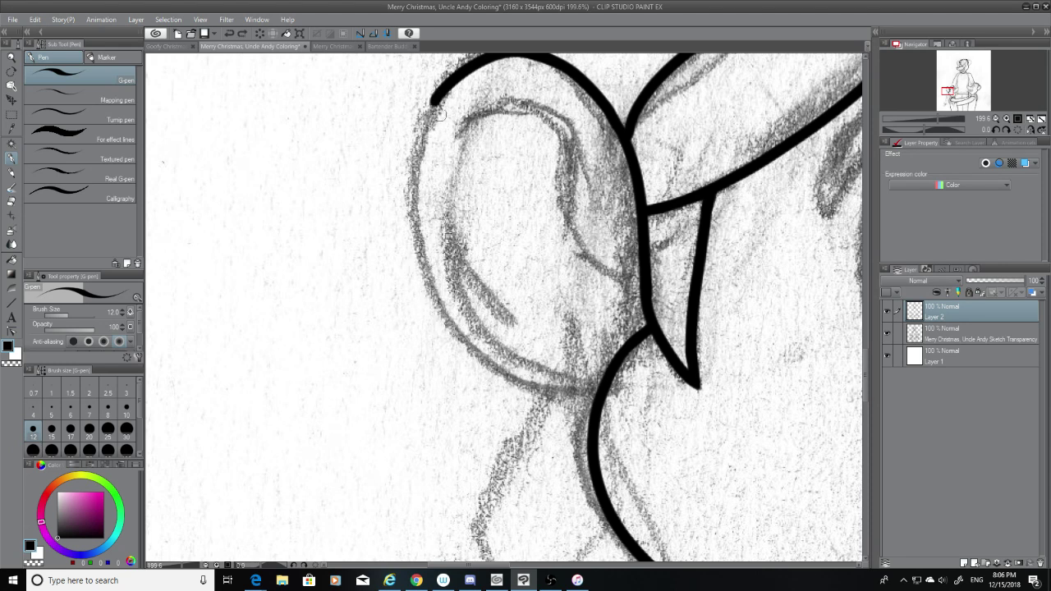
pyautogui.moveTo(437, 95)
pyautogui.mouseDown()
pyautogui.moveTo(427, 127)
pyautogui.moveTo(590, 405)
pyautogui.mouseUp()
pyautogui.hotkey('ctrl', 'z')
pyautogui.hotkey('ctrl', 'y')
pyautogui.hotkey('ctrl', 'z')
pyautogui.moveTo(438, 96); pyautogui.dragTo(575, 382)
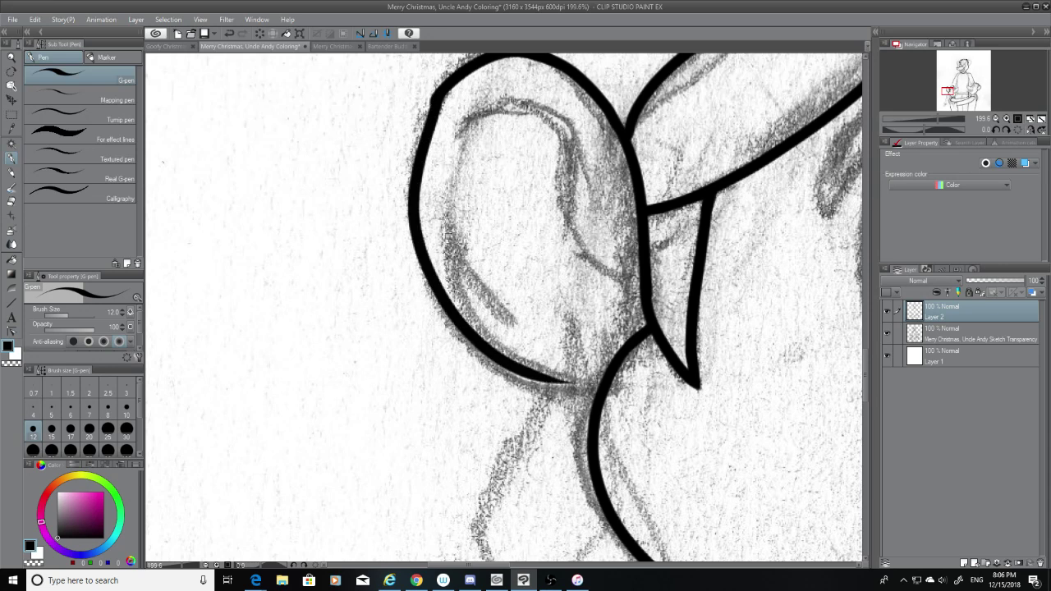
pyautogui.hotkey('ctrl', 'z')
pyautogui.moveTo(437, 95)
pyautogui.mouseDown()
pyautogui.moveTo(439, 332)
pyautogui.moveTo(565, 371)
pyautogui.mouseUp()
pyautogui.hotkey('ctrl', 'z')
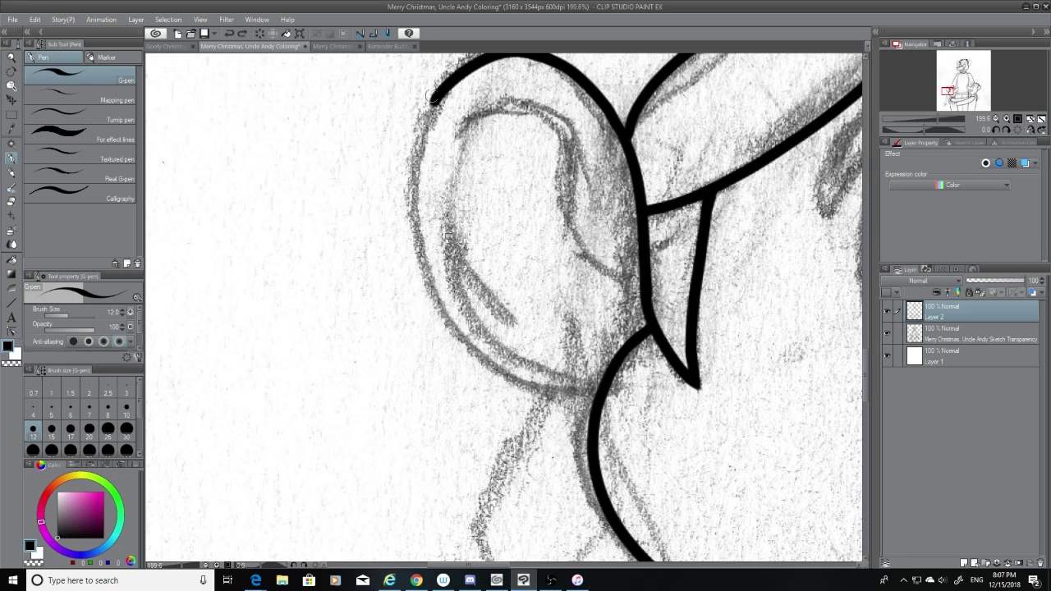
pyautogui.moveTo(437, 95)
pyautogui.mouseDown()
pyautogui.moveTo(427, 126)
pyautogui.moveTo(567, 370)
pyautogui.moveTo(464, 331)
pyautogui.mouseUp()
pyautogui.click(12, 202)
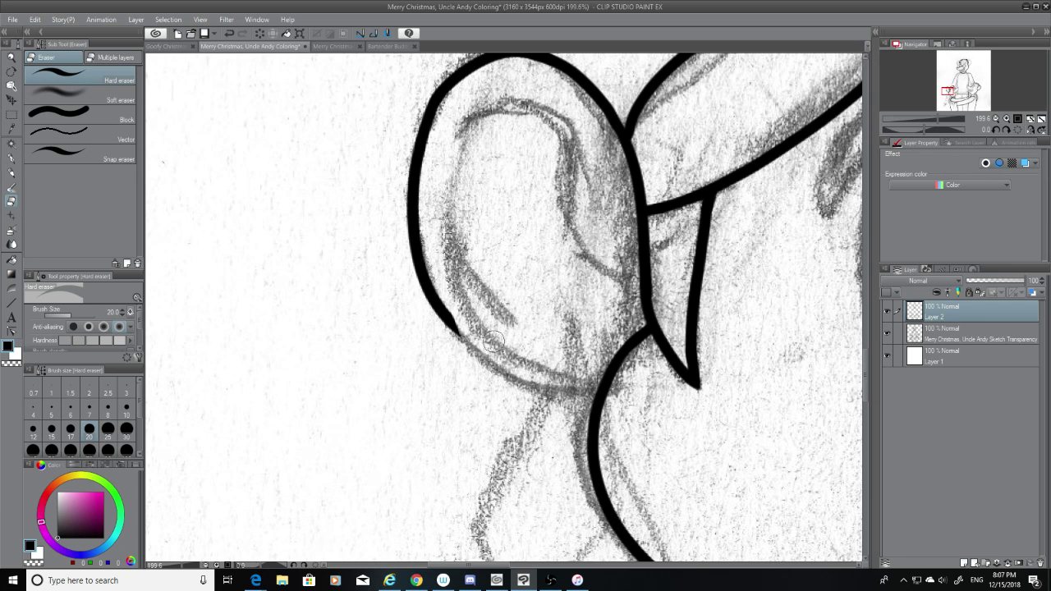
# Ink the large oval's bottom curve with the G-pen, joining its left edge to the curved body line
pyautogui.click(11, 157)
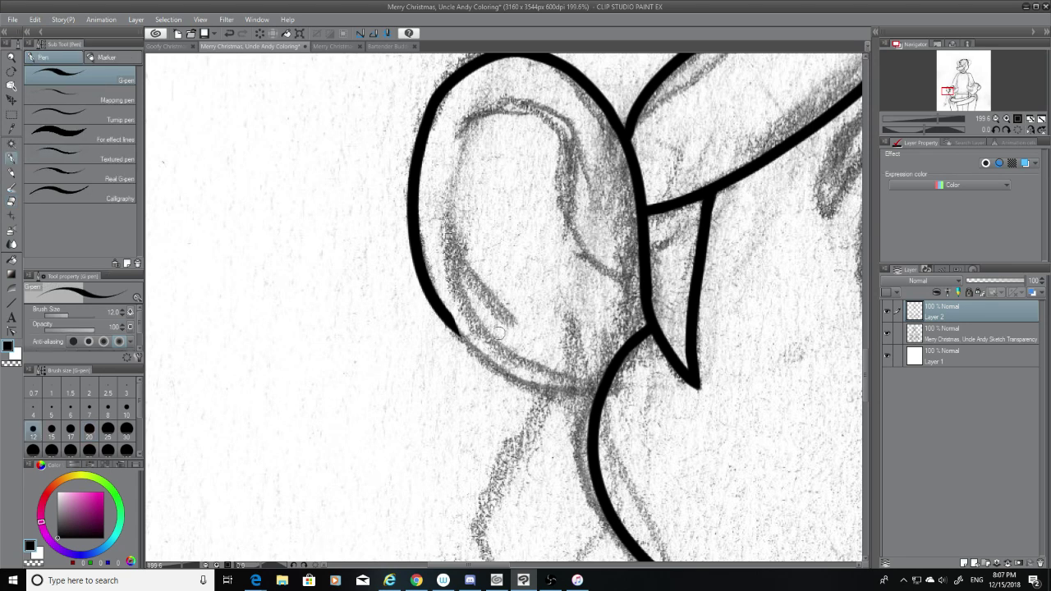
pyautogui.moveTo(458, 314); pyautogui.dragTo(551, 390)
pyautogui.moveTo(451, 312); pyautogui.dragTo(596, 397)
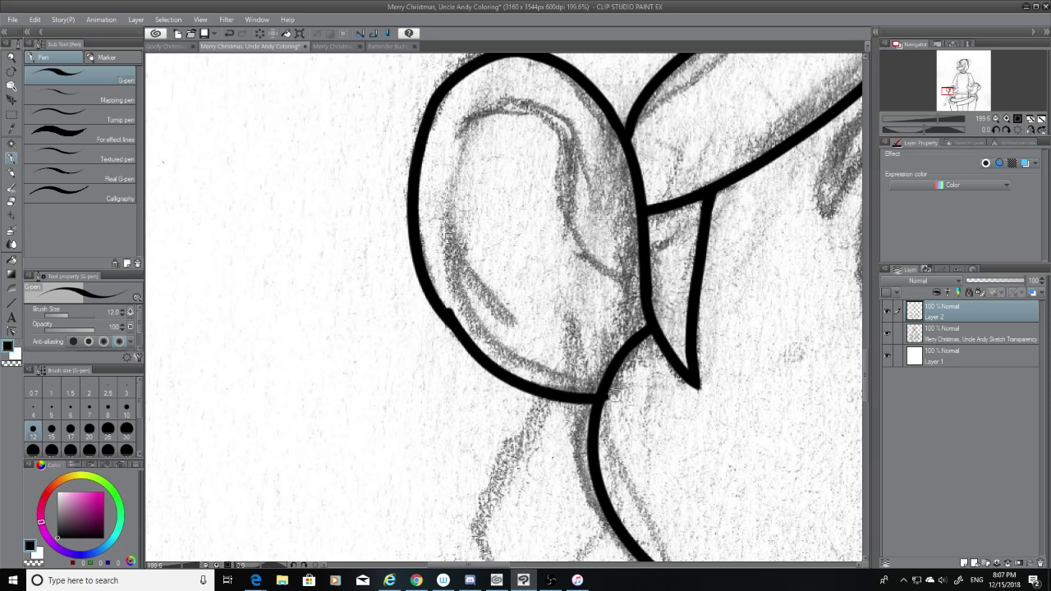
pyautogui.hotkey('ctrl', 'z')
pyautogui.moveTo(453, 321); pyautogui.dragTo(597, 397)
pyautogui.hotkey('ctrl', 'z')
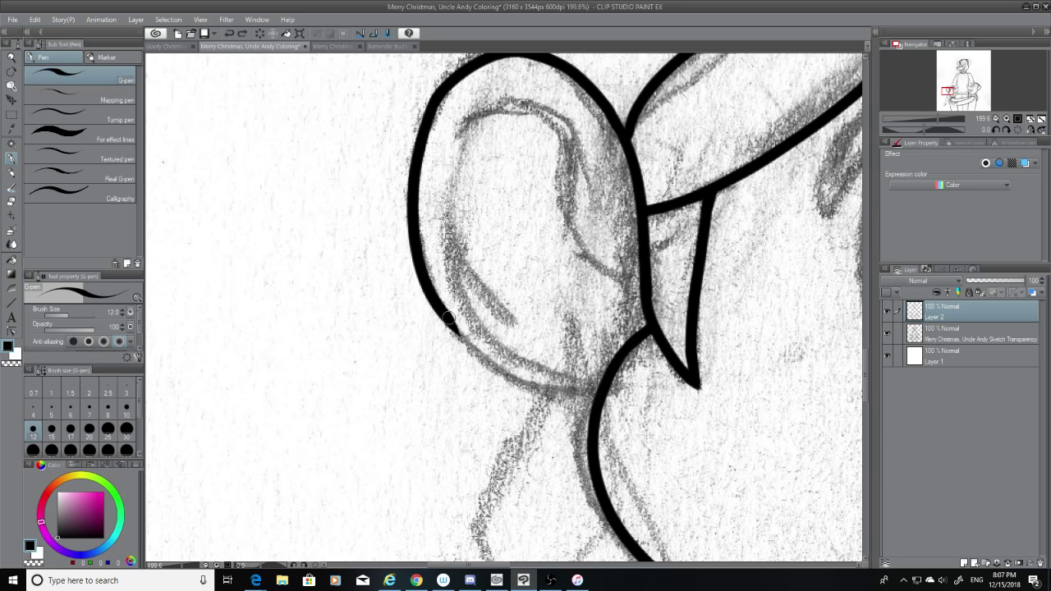
pyautogui.moveTo(451, 313)
pyautogui.mouseDown()
pyautogui.moveTo(543, 396)
pyautogui.moveTo(597, 397)
pyautogui.mouseUp()
pyautogui.hotkey('ctrl', 'z')
pyautogui.moveTo(452, 316)
pyautogui.mouseDown()
pyautogui.moveTo(567, 390)
pyautogui.moveTo(590, 388)
pyautogui.moveTo(473, 353)
pyautogui.moveTo(597, 398)
pyautogui.mouseUp()
pyautogui.hotkey('ctrl', 'z')
pyautogui.hotkey('ctrl', 'z')
pyautogui.moveTo(451, 315)
pyautogui.mouseDown()
pyautogui.moveTo(597, 396)
pyautogui.moveTo(585, 393)
pyautogui.moveTo(608, 386)
pyautogui.moveTo(579, 392)
pyautogui.mouseUp()
pyautogui.hotkey('ctrl', 'z')
pyautogui.hotkey('ctrl', 'z')
pyautogui.hotkey('ctrl', 'z')
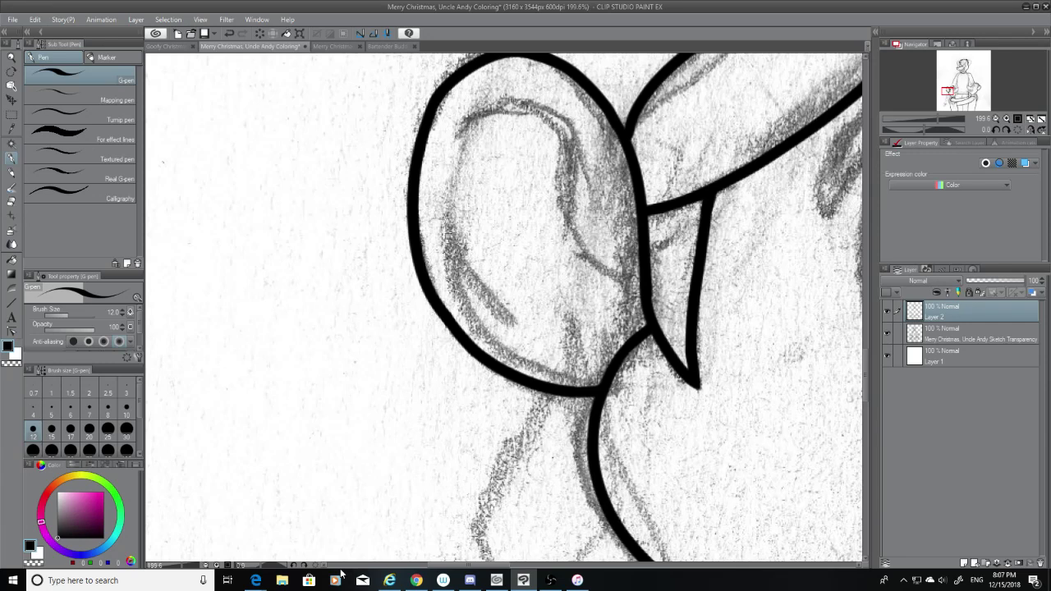
pyautogui.moveTo(251, 577)
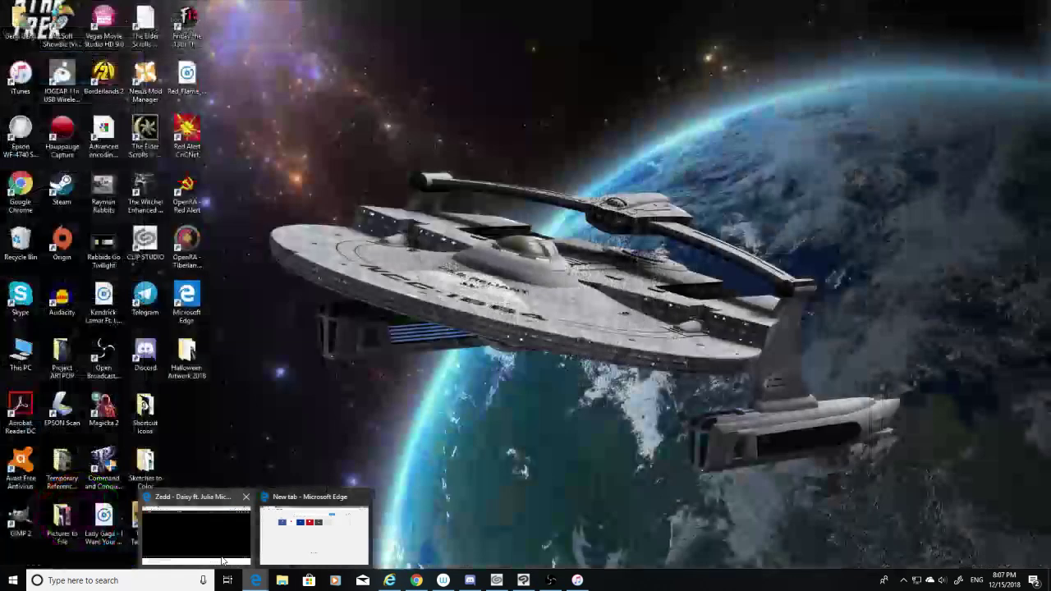
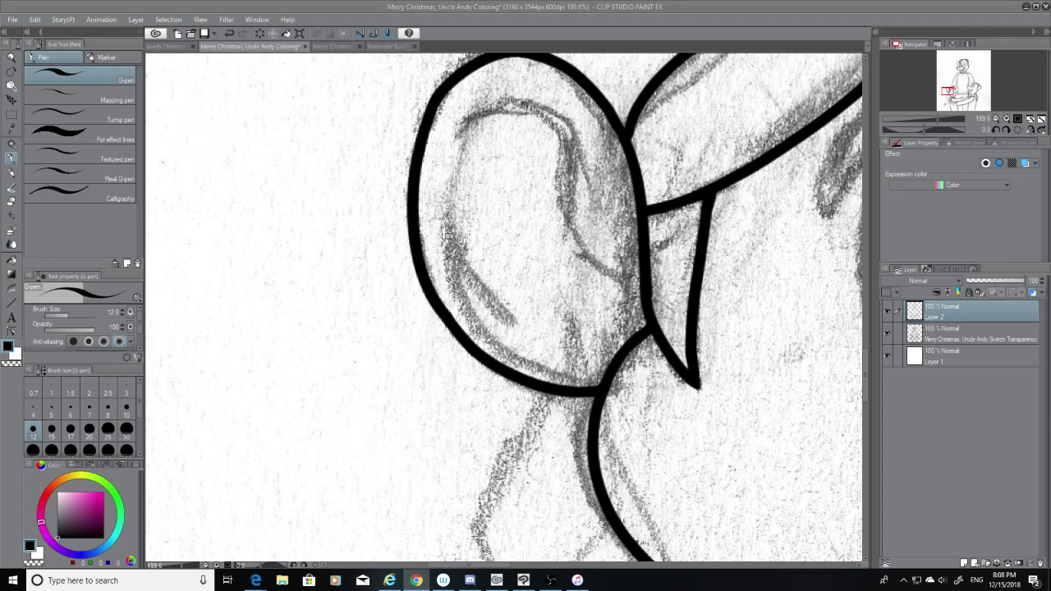
# Hide the sketch layer to review the inked oval, and show the sketch again
pyautogui.click(887, 333)
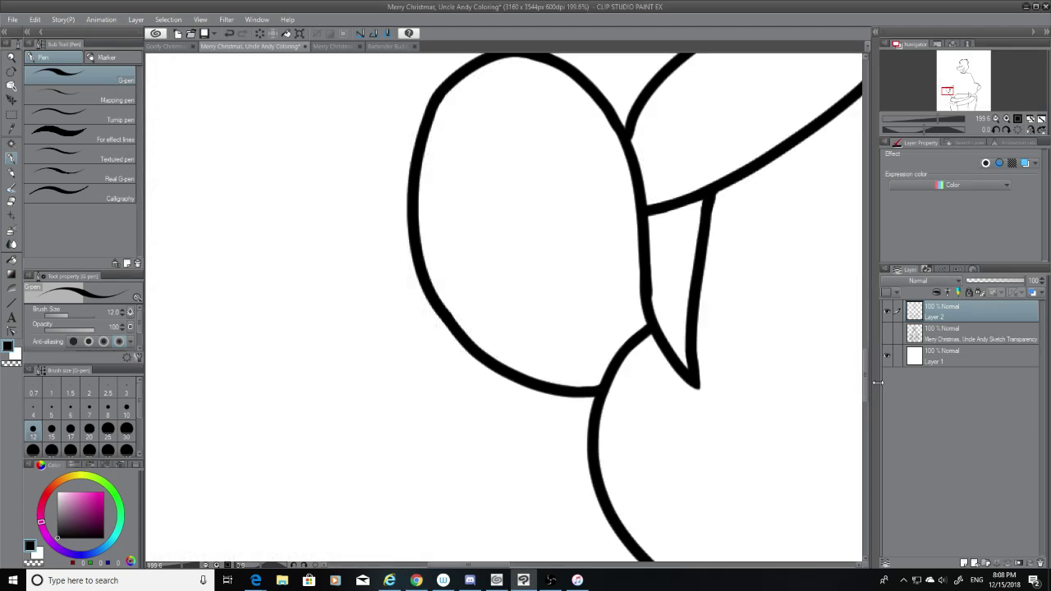
pyautogui.moveTo(864, 371); pyautogui.dragTo(865, 401)
pyautogui.click(887, 334)
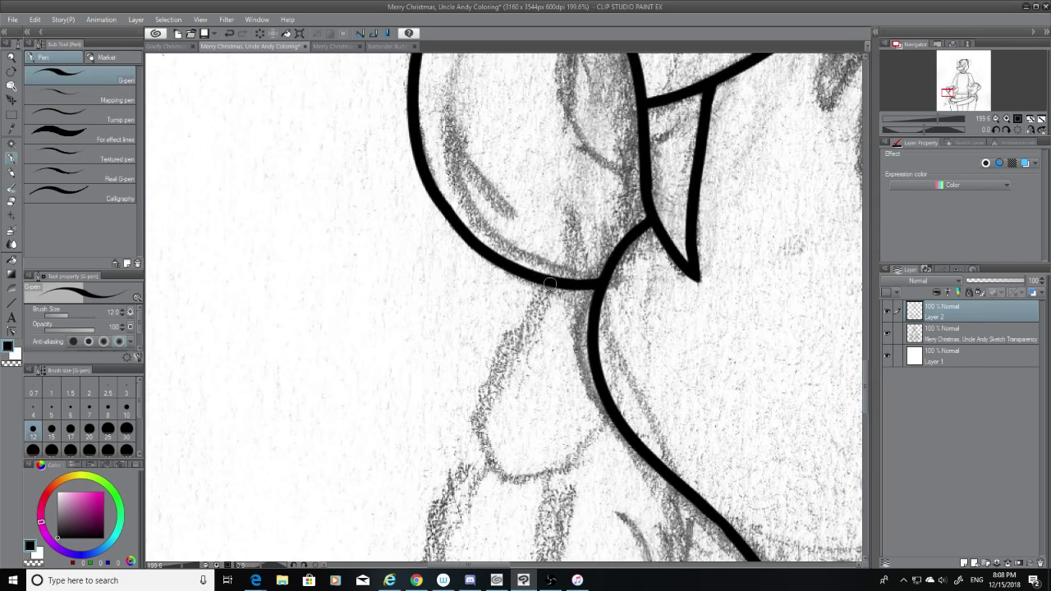
# Ink the rounded segment hanging below the large oval, close it against the body line, and check it with the sketch hidden
pyautogui.moveTo(542, 283)
pyautogui.mouseDown()
pyautogui.moveTo(506, 466)
pyautogui.moveTo(549, 472)
pyautogui.mouseUp()
pyautogui.hotkey('ctrl', 'z')
pyautogui.moveTo(549, 284)
pyautogui.mouseDown()
pyautogui.moveTo(485, 417)
pyautogui.moveTo(547, 456)
pyautogui.mouseUp()
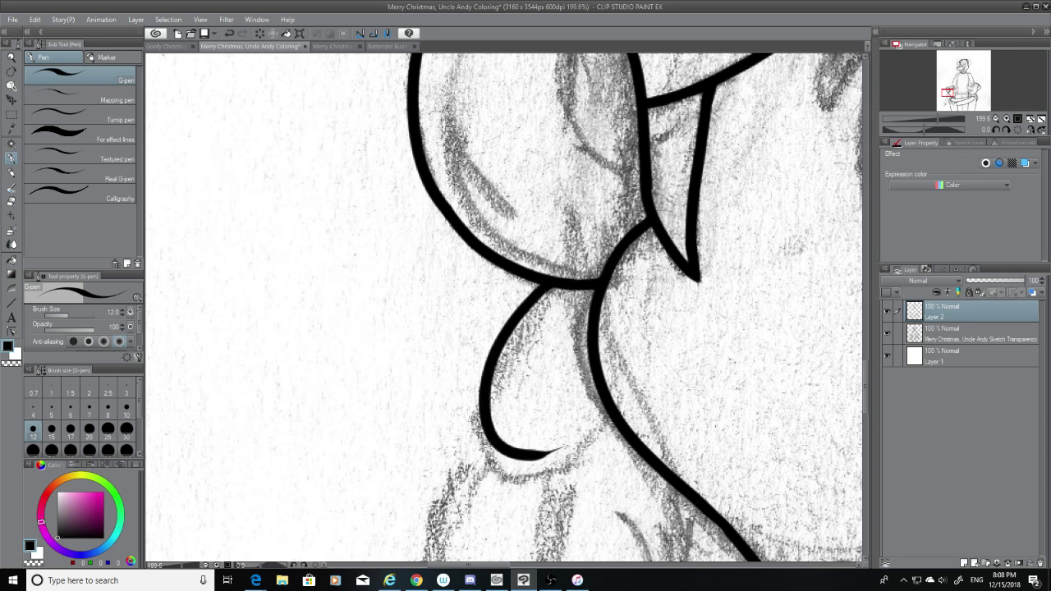
pyautogui.hotkey('ctrl', 'z')
pyautogui.moveTo(548, 285); pyautogui.dragTo(535, 487)
pyautogui.hotkey('ctrl', 'z')
pyautogui.moveTo(548, 284)
pyautogui.mouseDown()
pyautogui.moveTo(532, 307)
pyautogui.moveTo(554, 476)
pyautogui.mouseUp()
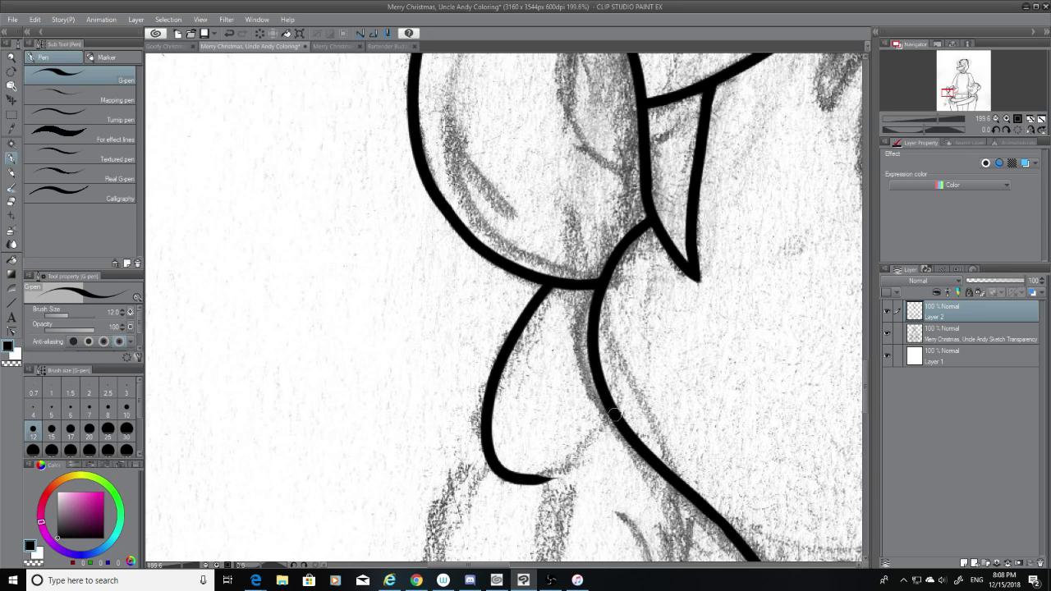
pyautogui.hotkey('ctrl', 'z')
pyautogui.moveTo(617, 411)
pyautogui.mouseDown()
pyautogui.moveTo(520, 500)
pyautogui.moveTo(538, 467)
pyautogui.moveTo(525, 476)
pyautogui.moveTo(610, 433)
pyautogui.moveTo(596, 454)
pyautogui.moveTo(603, 441)
pyautogui.mouseUp()
pyautogui.hotkey('ctrl', 'z')
pyautogui.hotkey('ctrl', 'z')
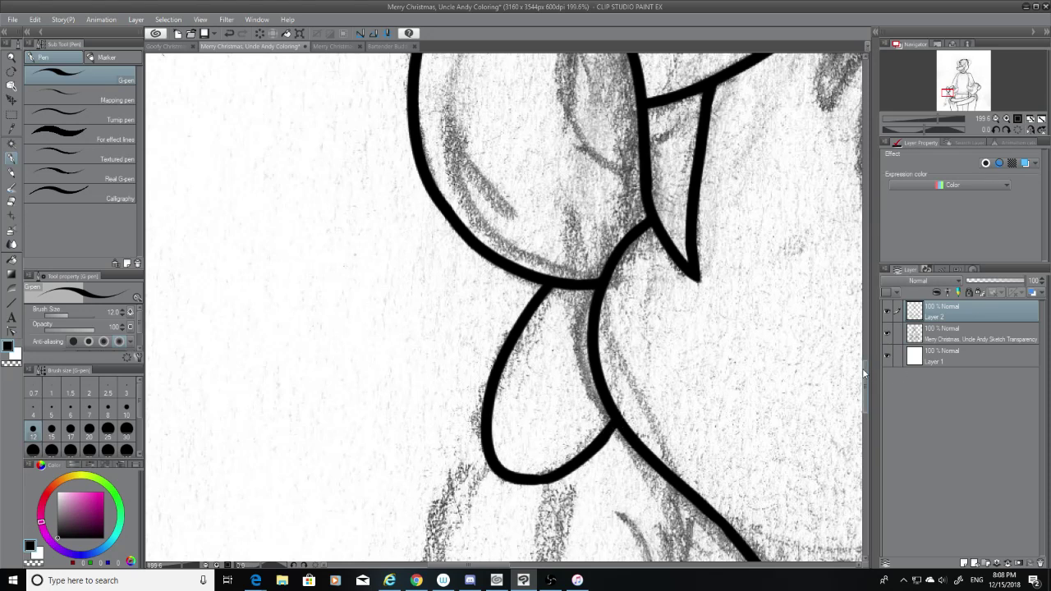
pyautogui.click(887, 332)
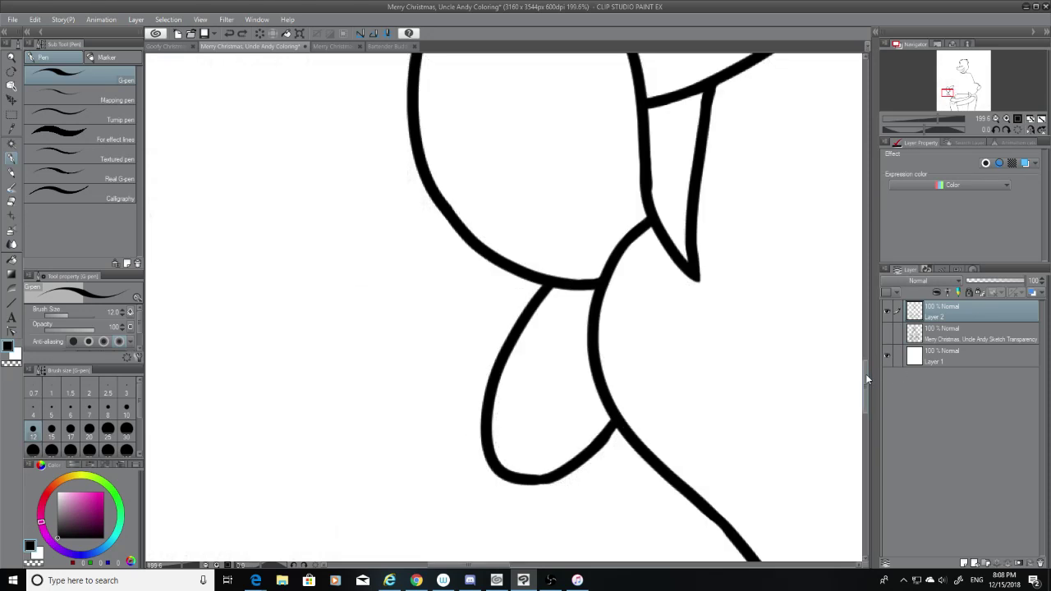
pyautogui.click(888, 335)
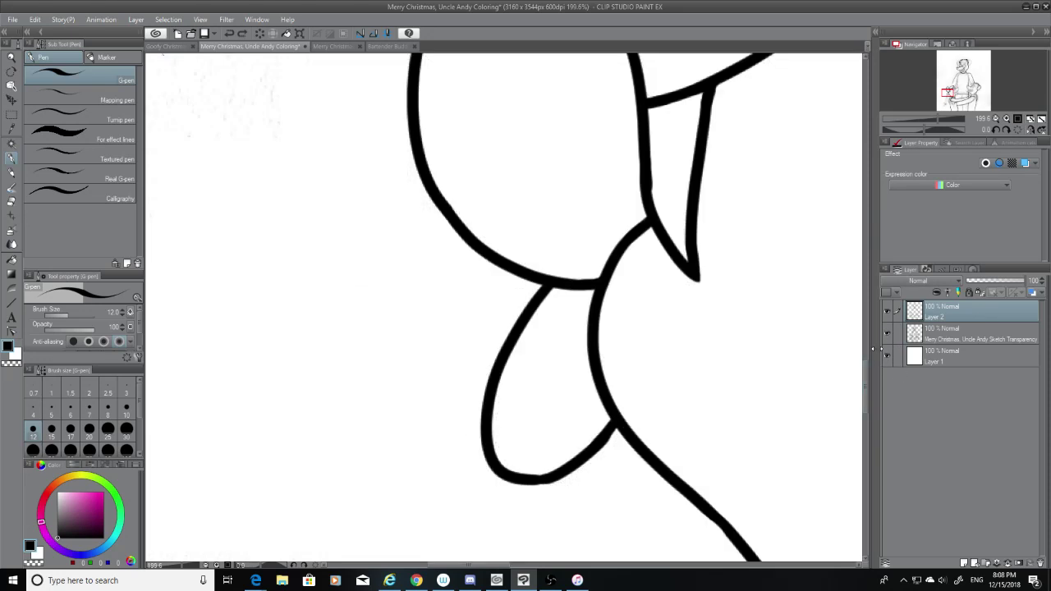
# Ink the right edge of the next hanging segment, curving from the underside of the rounded segment to its sketched bottom
pyautogui.scroll(-3, 854, 370)
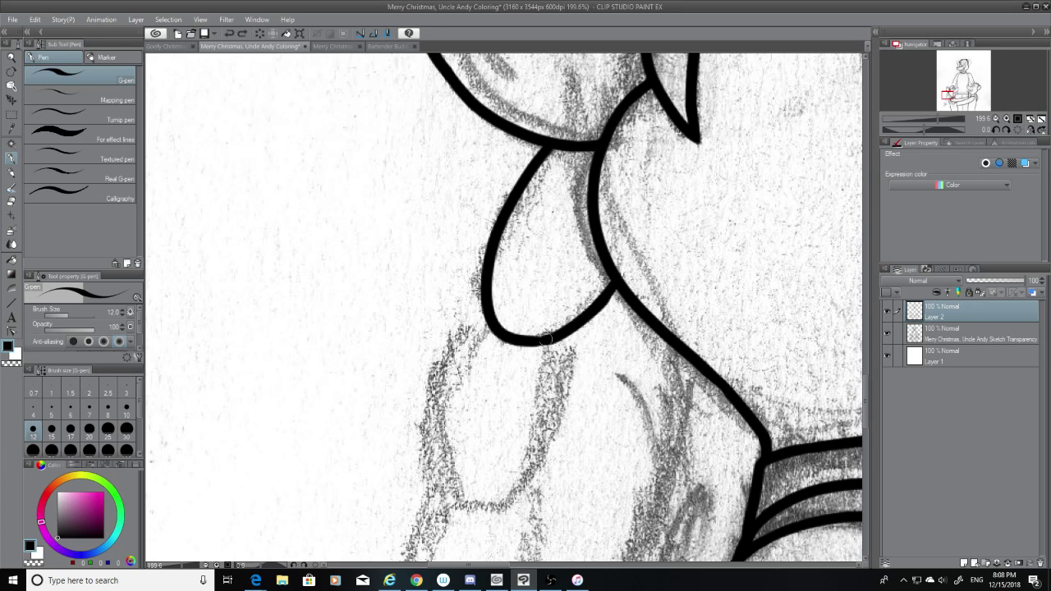
pyautogui.moveTo(551, 343); pyautogui.dragTo(520, 499)
pyautogui.hotkey('ctrl', 'z')
pyautogui.moveTo(557, 338)
pyautogui.mouseDown()
pyautogui.moveTo(534, 446)
pyautogui.moveTo(476, 519)
pyautogui.mouseUp()
pyautogui.hotkey('ctrl', 'z')
pyautogui.moveTo(559, 337); pyautogui.dragTo(458, 538)
pyautogui.hotkey('ctrl', 'z')
pyautogui.moveTo(549, 338); pyautogui.dragTo(481, 526)
pyautogui.hotkey('ctrl', 'z')
pyautogui.moveTo(550, 339); pyautogui.dragTo(498, 491)
pyautogui.hotkey('ctrl', 'z')
pyautogui.moveTo(552, 340); pyautogui.dragTo(503, 513)
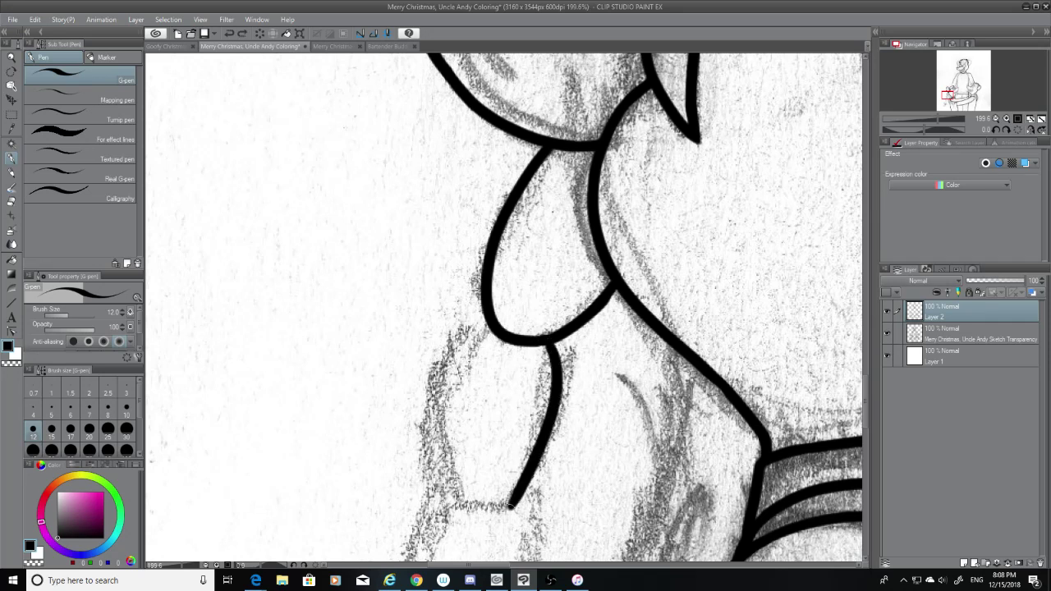
pyautogui.hotkey('ctrl', 'z')
pyautogui.moveTo(542, 341)
pyautogui.mouseDown()
pyautogui.moveTo(559, 404)
pyautogui.moveTo(499, 506)
pyautogui.mouseUp()
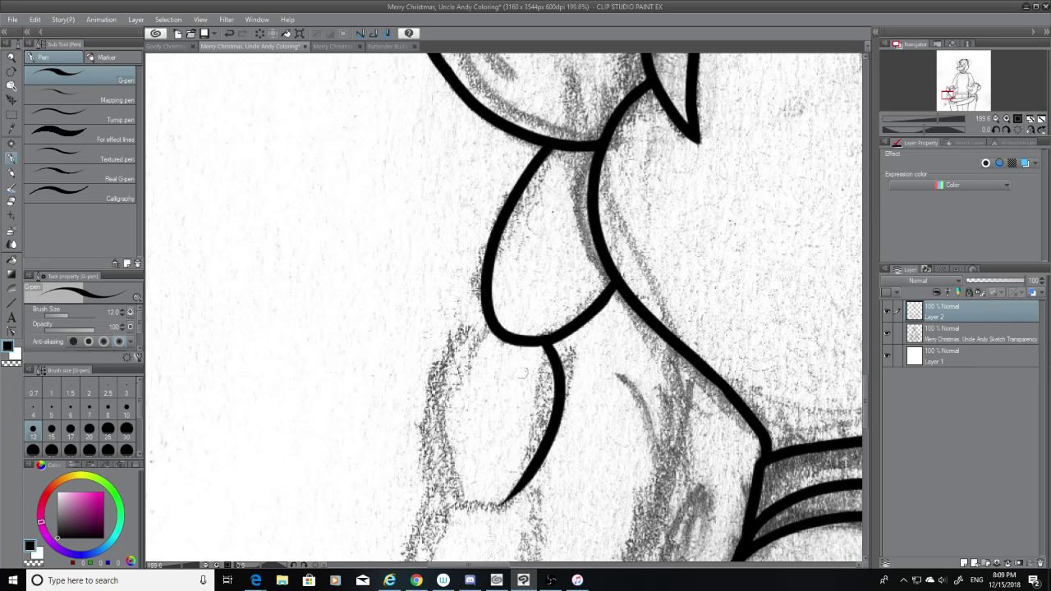
# Ink the left edge of the same hanging segment, from the rounded segment's lower left side down to the sketched bottom
pyautogui.moveTo(486, 320)
pyautogui.mouseDown()
pyautogui.moveTo(438, 501)
pyautogui.moveTo(480, 511)
pyautogui.mouseUp()
pyautogui.hotkey('ctrl', 'z')
pyautogui.moveTo(490, 317); pyautogui.dragTo(487, 510)
pyautogui.hotkey('ctrl', 'z')
pyautogui.moveTo(489, 320); pyautogui.dragTo(453, 494)
pyautogui.hotkey('ctrl', 'z')
pyautogui.moveTo(488, 318); pyautogui.dragTo(455, 496)
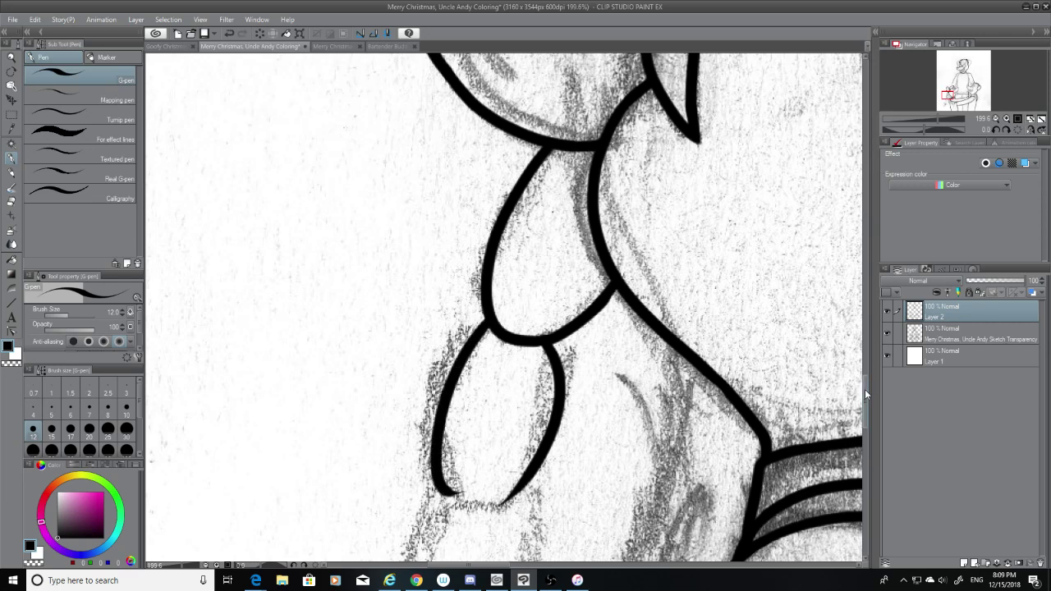
# Close the hanging segment with a rounded G-pen stroke connecting the lower ends of its two side edges
pyautogui.scroll(-5, 865, 389)
pyautogui.click(10, 202)
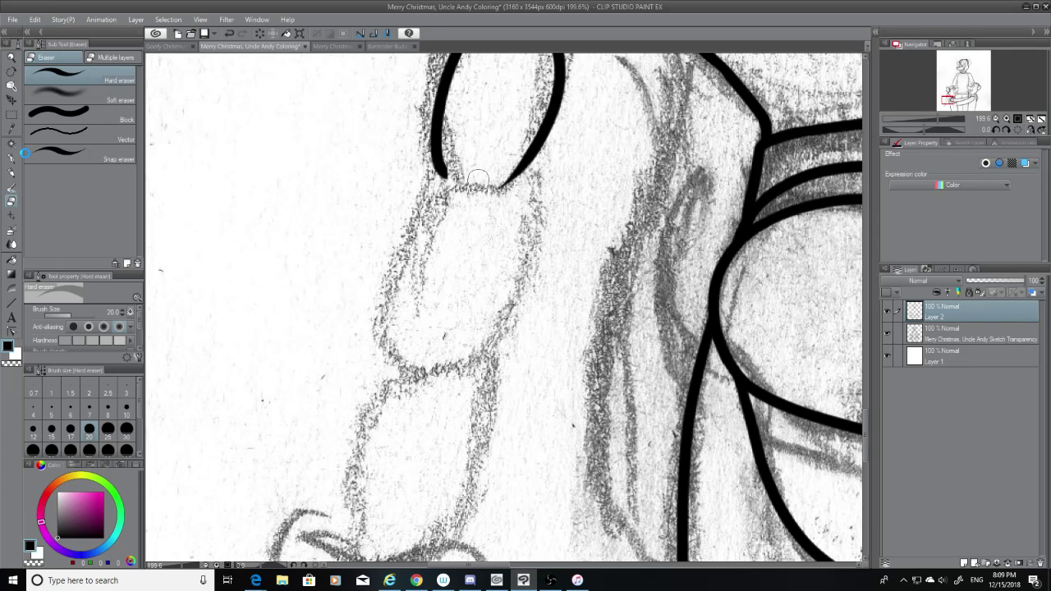
pyautogui.press('p')
pyautogui.moveTo(440, 173); pyautogui.dragTo(532, 163)
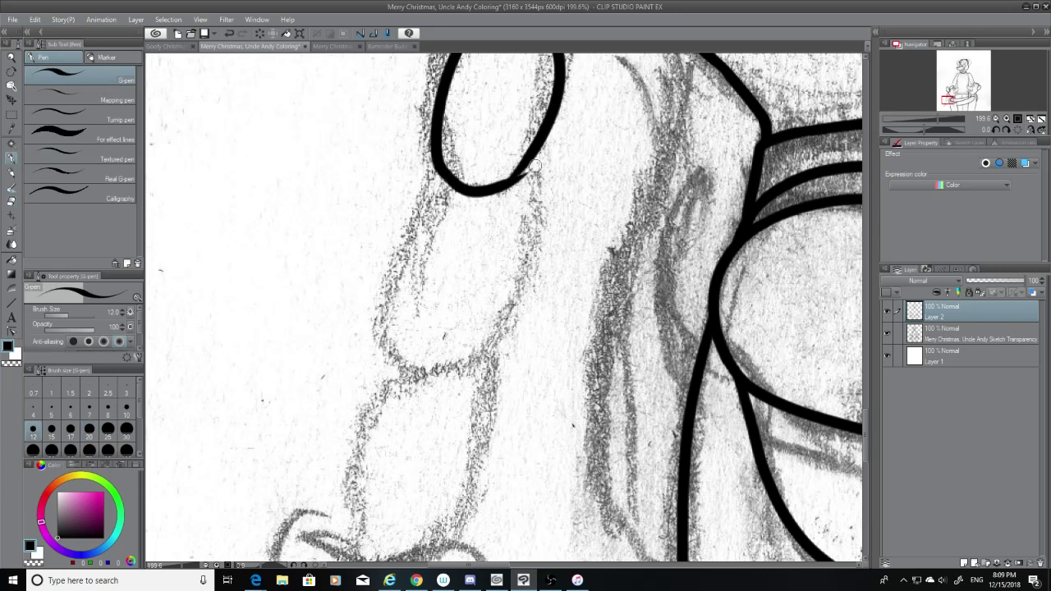
pyautogui.hotkey('ctrl', 'z')
pyautogui.hotkey('ctrl', 'y')
pyautogui.hotkey('ctrl', 'z')
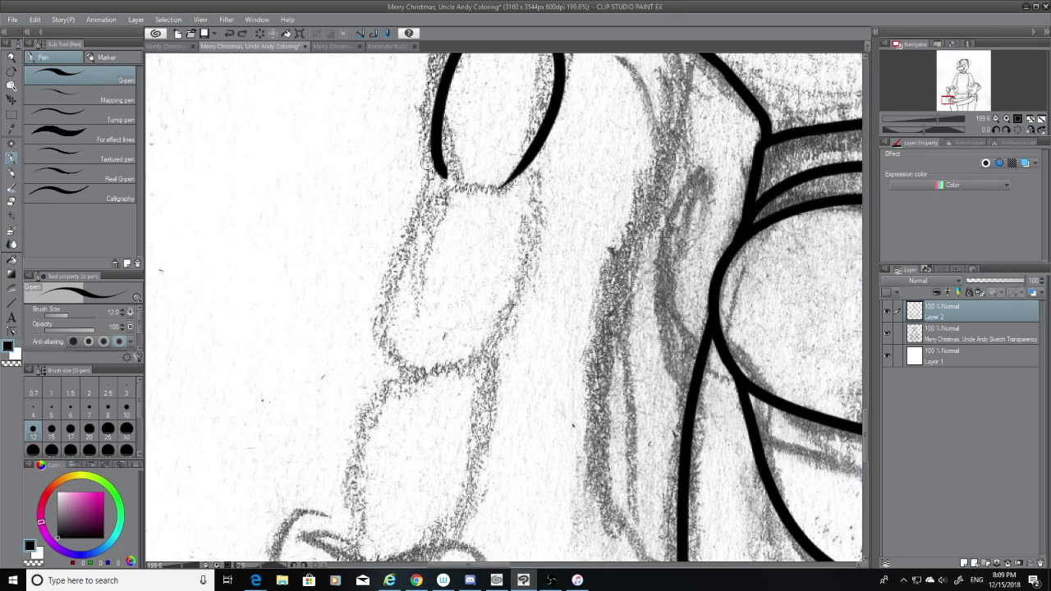
pyautogui.hotkey('ctrl', 'y')
pyautogui.hotkey('ctrl', 'z')
pyautogui.hotkey('ctrl', 'y')
pyautogui.hotkey('ctrl', 'z')
pyautogui.hotkey('ctrl', 'y')
pyautogui.hotkey('ctrl', 'z')
pyautogui.hotkey('ctrl', 'y')
pyautogui.hotkey('ctrl', 'z')
pyautogui.hotkey('ctrl', 'y')
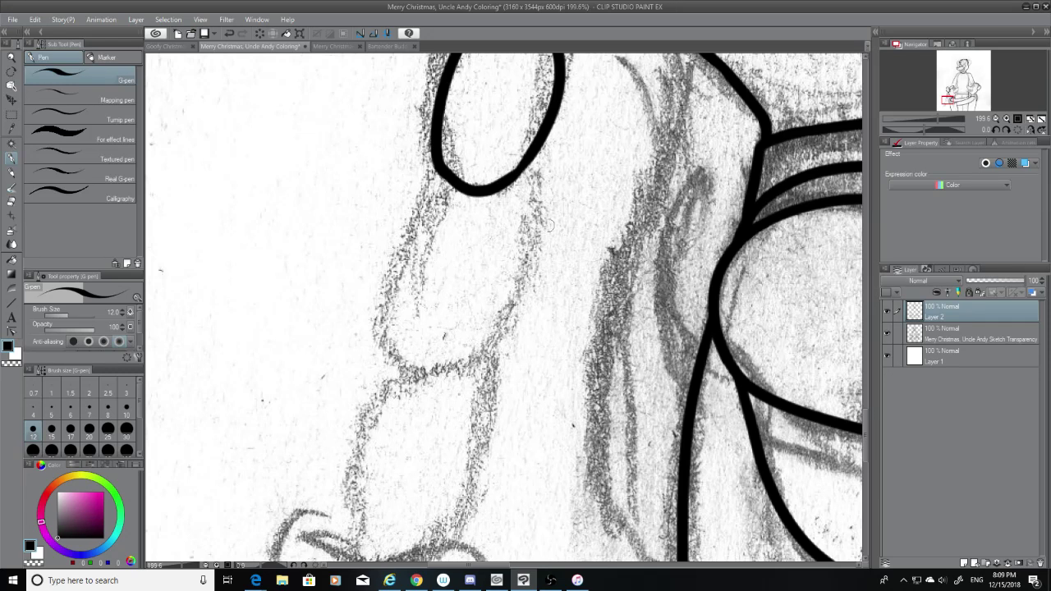
# Ink both side edges of the following segment, from the closed segment's rounded bottom down to the next sketched joint
pyautogui.moveTo(528, 171); pyautogui.dragTo(471, 361)
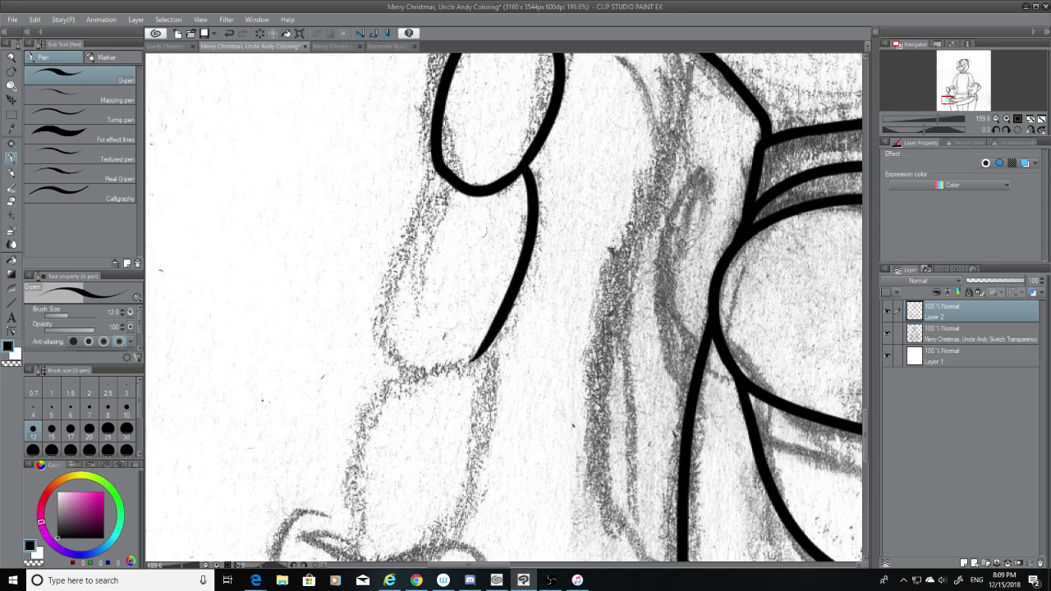
pyautogui.moveTo(435, 168); pyautogui.dragTo(376, 355)
pyautogui.hotkey('ctrl', 'z')
pyautogui.moveTo(437, 168); pyautogui.dragTo(393, 380)
pyautogui.hotkey('ctrl', 'z')
pyautogui.moveTo(436, 164); pyautogui.dragTo(386, 374)
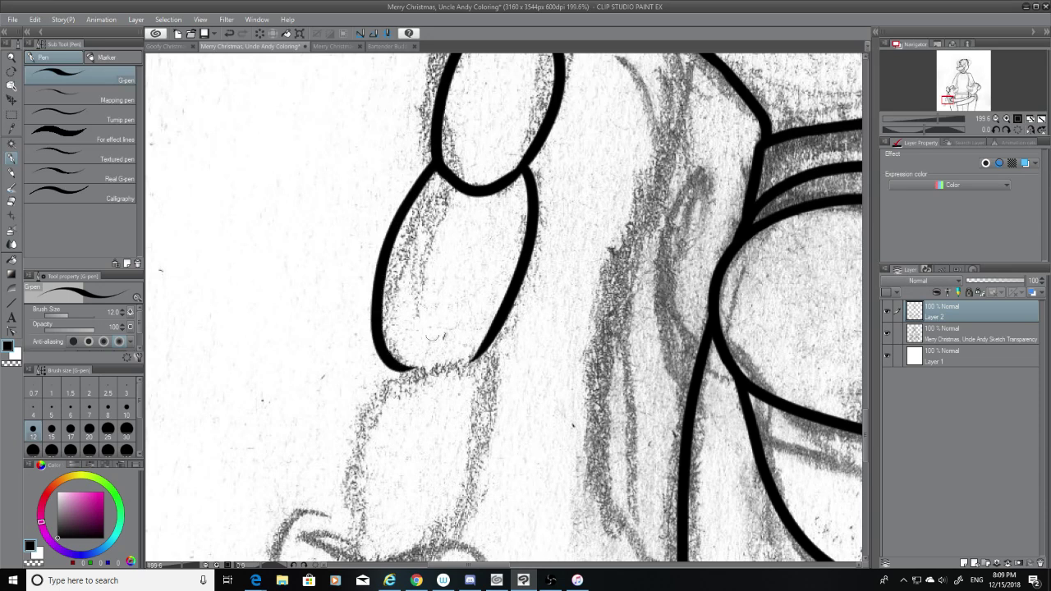
pyautogui.hotkey('ctrl', 'z')
pyautogui.moveTo(438, 164)
pyautogui.mouseDown()
pyautogui.moveTo(427, 355)
pyautogui.moveTo(458, 360)
pyautogui.moveTo(434, 179)
pyautogui.moveTo(432, 369)
pyautogui.moveTo(489, 332)
pyautogui.mouseUp()
pyautogui.hotkey('ctrl', 'z')
pyautogui.hotkey('ctrl', 'z')
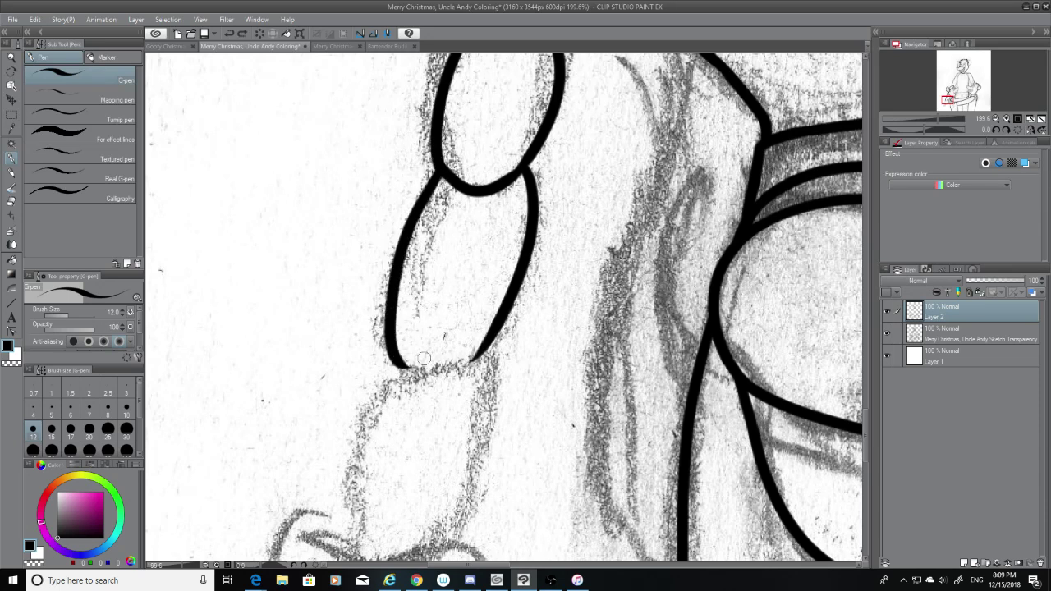
# Close this segment by inking a curved bottom line between its left and right edges
pyautogui.moveTo(396, 363); pyautogui.dragTo(502, 333)
pyautogui.hotkey('ctrl', 'z')
pyautogui.moveTo(394, 361)
pyautogui.mouseDown()
pyautogui.moveTo(481, 350)
pyautogui.moveTo(443, 371)
pyautogui.moveTo(485, 345)
pyautogui.mouseUp()
pyautogui.hotkey('ctrl', 'z')
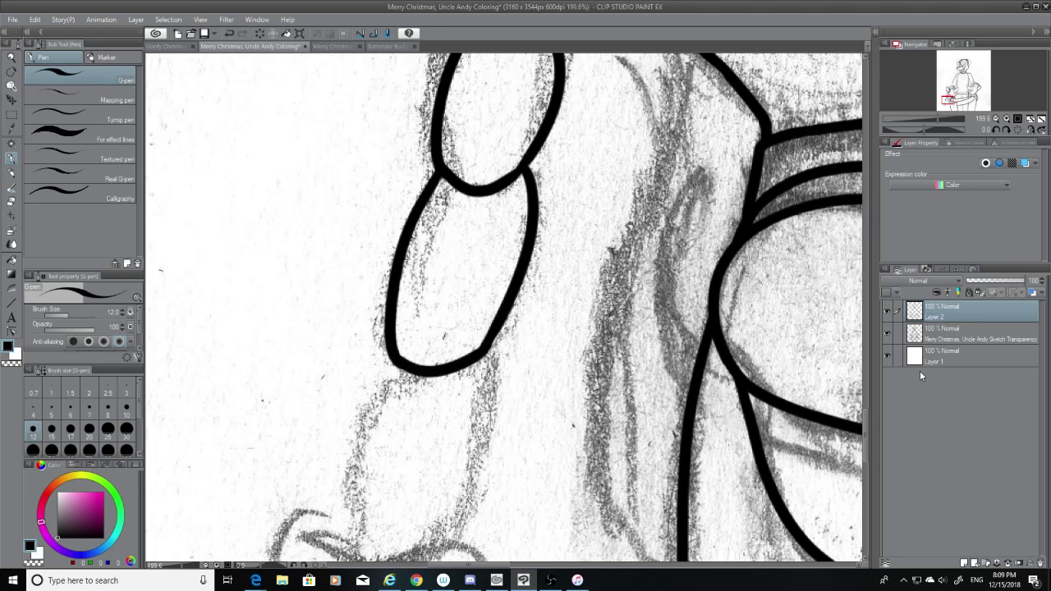
# Ink the right edge of the last segment, from the joint above down to the sketched bow
pyautogui.moveTo(869, 417); pyautogui.dragTo(868, 434)
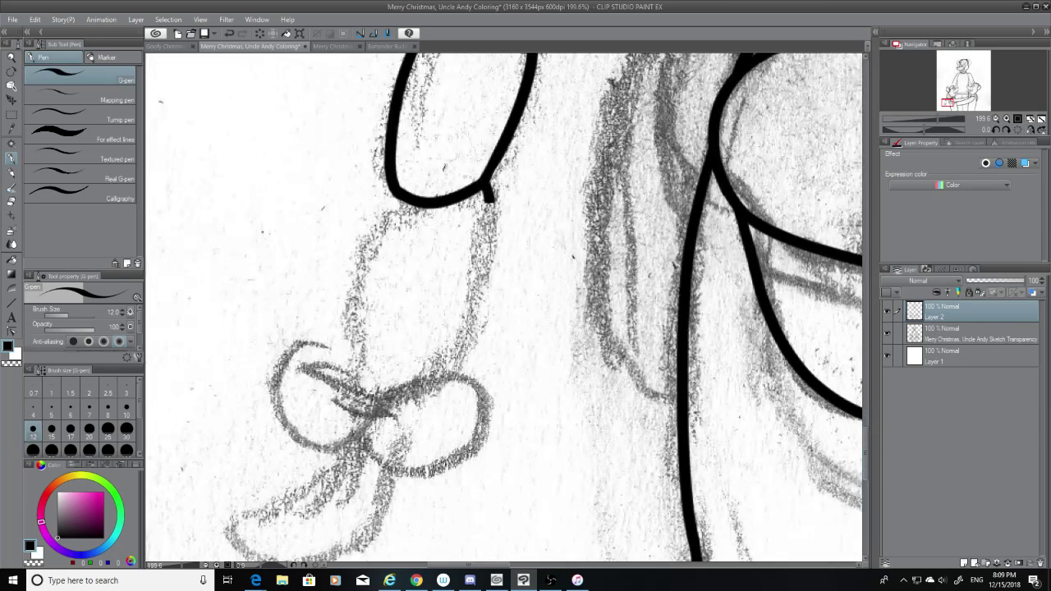
pyautogui.moveTo(490, 195); pyautogui.dragTo(411, 403)
pyautogui.hotkey('ctrl', 'z')
pyautogui.moveTo(486, 187); pyautogui.dragTo(432, 366)
pyautogui.hotkey('ctrl', 'z')
pyautogui.moveTo(483, 190); pyautogui.dragTo(405, 378)
pyautogui.hotkey('ctrl', 'z')
pyautogui.moveTo(486, 184); pyautogui.dragTo(430, 381)
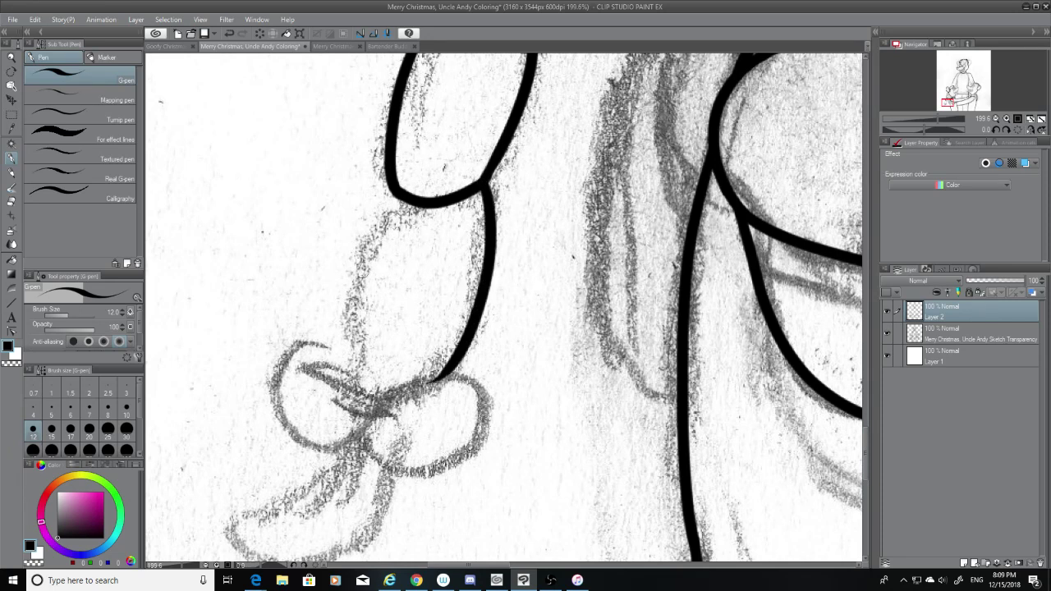
# Ink the left edge of the last segment, from the joint above down to the bow's left loop
pyautogui.moveTo(400, 195); pyautogui.dragTo(362, 338)
pyautogui.hotkey('ctrl', 'z')
pyautogui.moveTo(403, 191); pyautogui.dragTo(383, 362)
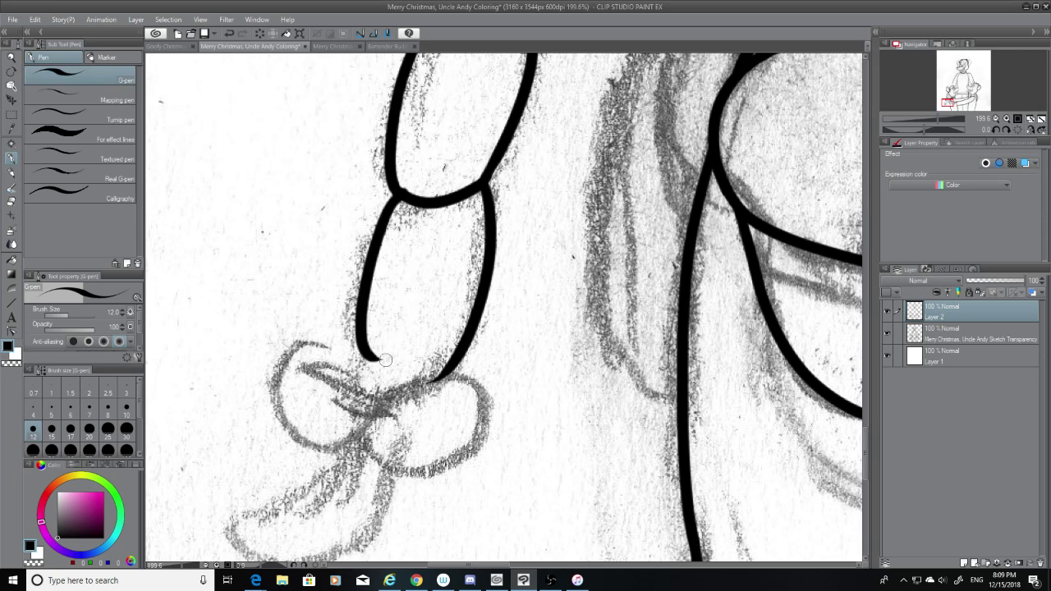
pyautogui.hotkey('ctrl', 'z')
pyautogui.moveTo(399, 195)
pyautogui.mouseDown()
pyautogui.moveTo(348, 319)
pyautogui.moveTo(363, 359)
pyautogui.moveTo(358, 330)
pyautogui.moveTo(370, 346)
pyautogui.mouseUp()
# Trim the lower tip of the last segment's right edge at the bow with the Hard eraser, and return to the G-pen
pyautogui.click(11, 201)
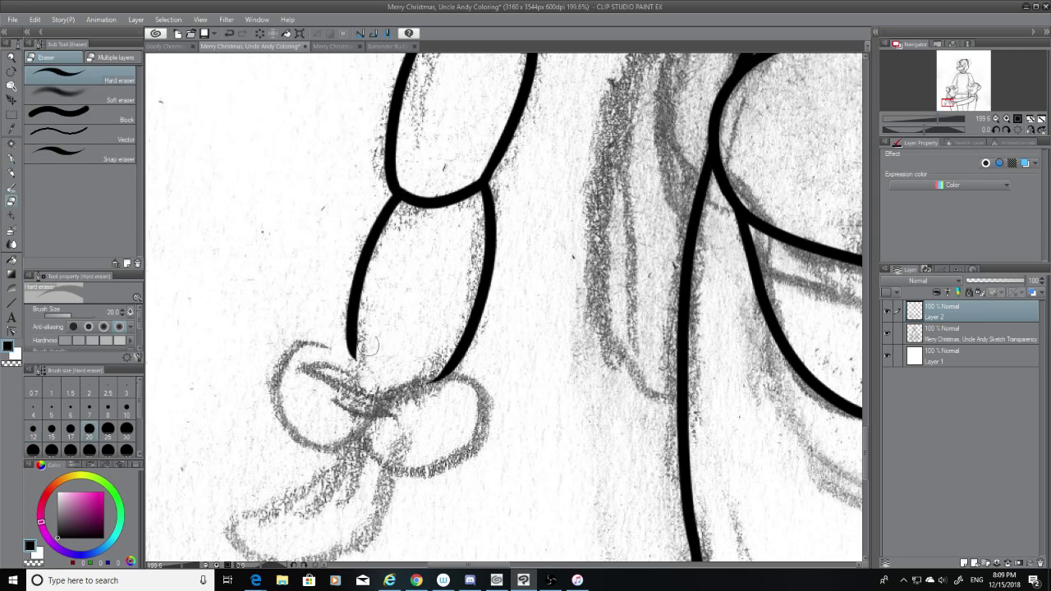
pyautogui.moveTo(428, 374); pyautogui.dragTo(435, 384)
pyautogui.click(13, 159)
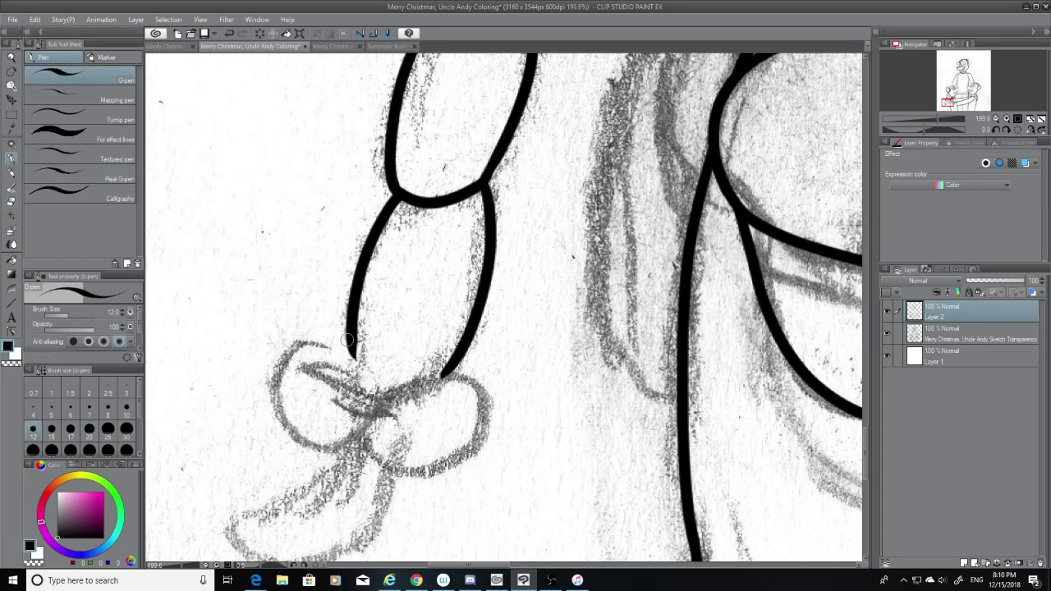
# Extend the last segment's left edge down toward the centre of the sketched bow
pyautogui.moveTo(346, 341); pyautogui.dragTo(363, 393)
pyautogui.hotkey('ctrl', 'z')
pyautogui.hotkey('ctrl', 'y')
pyautogui.hotkey('ctrl', 'z')
pyautogui.hotkey('ctrl', 'y')
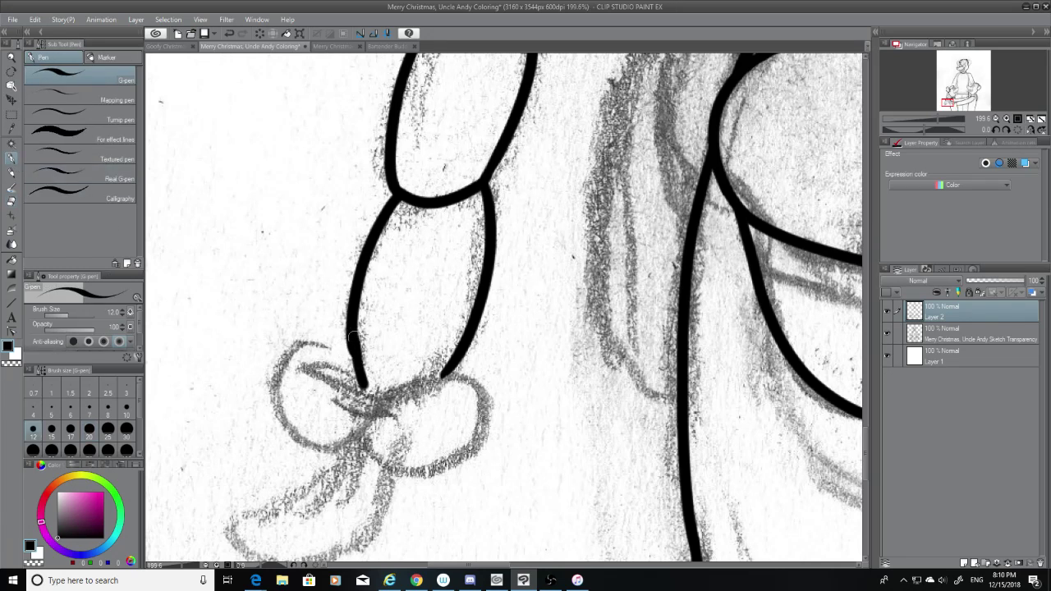
pyautogui.hotkey('ctrl', 'z')
pyautogui.hotkey('ctrl', 'y')
# Ink the top edges of both bow loops out from the knot, and carry the right loop's outline around its outer side
pyautogui.moveTo(315, 351)
pyautogui.mouseDown()
pyautogui.moveTo(369, 415)
pyautogui.moveTo(479, 380)
pyautogui.moveTo(475, 452)
pyautogui.mouseUp()
pyautogui.hotkey('ctrl', 'z')
pyautogui.moveTo(473, 374)
pyautogui.mouseDown()
pyautogui.moveTo(485, 415)
pyautogui.moveTo(415, 496)
pyautogui.mouseUp()
pyautogui.hotkey('ctrl', 'z')
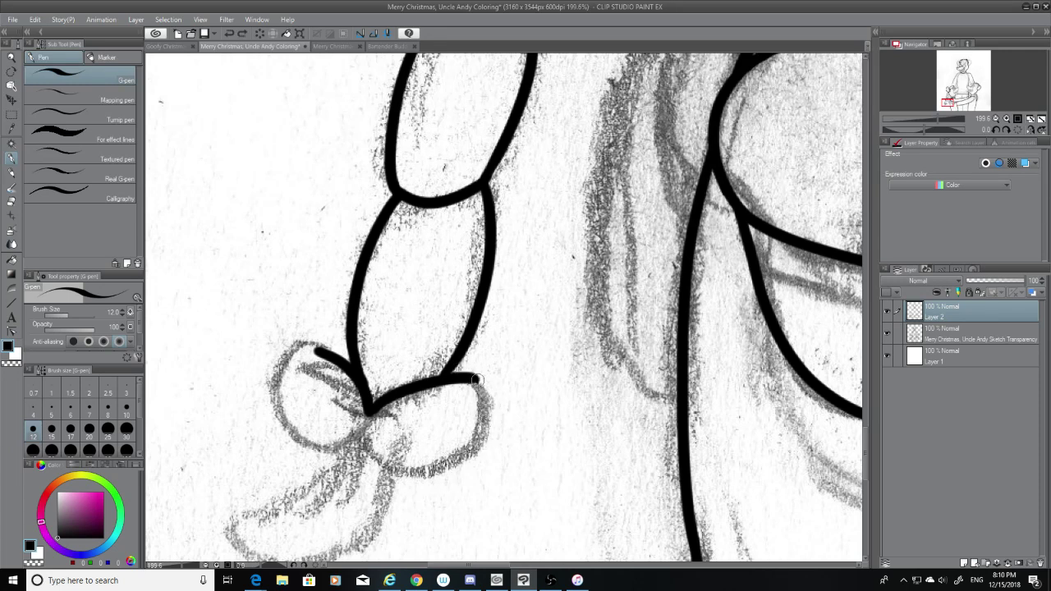
pyautogui.moveTo(475, 377); pyautogui.dragTo(415, 496)
pyautogui.hotkey('ctrl', 'z')
pyautogui.moveTo(472, 375); pyautogui.dragTo(411, 492)
pyautogui.hotkey('ctrl', 'z')
pyautogui.moveTo(473, 376); pyautogui.dragTo(411, 490)
pyautogui.hotkey('ctrl', 'z')
pyautogui.moveTo(475, 374); pyautogui.dragTo(427, 467)
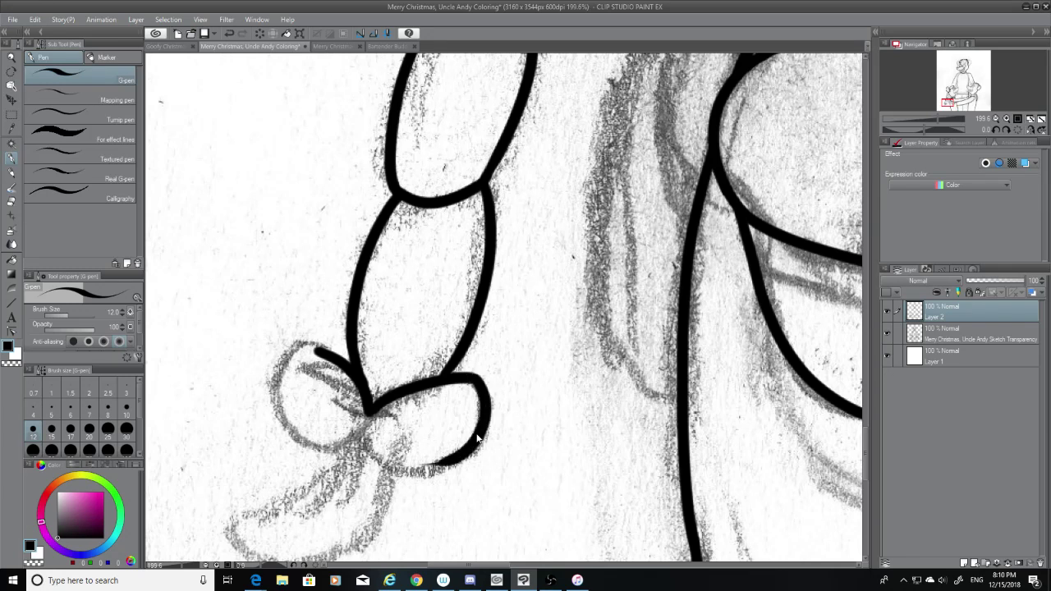
pyautogui.hotkey('ctrl', 'z')
pyautogui.moveTo(475, 374); pyautogui.dragTo(421, 486)
pyautogui.hotkey('ctrl', 'z')
pyautogui.moveTo(474, 376)
pyautogui.mouseDown()
pyautogui.moveTo(432, 475)
pyautogui.moveTo(488, 395)
pyautogui.moveTo(423, 475)
pyautogui.mouseUp()
pyautogui.hotkey('ctrl', 'z')
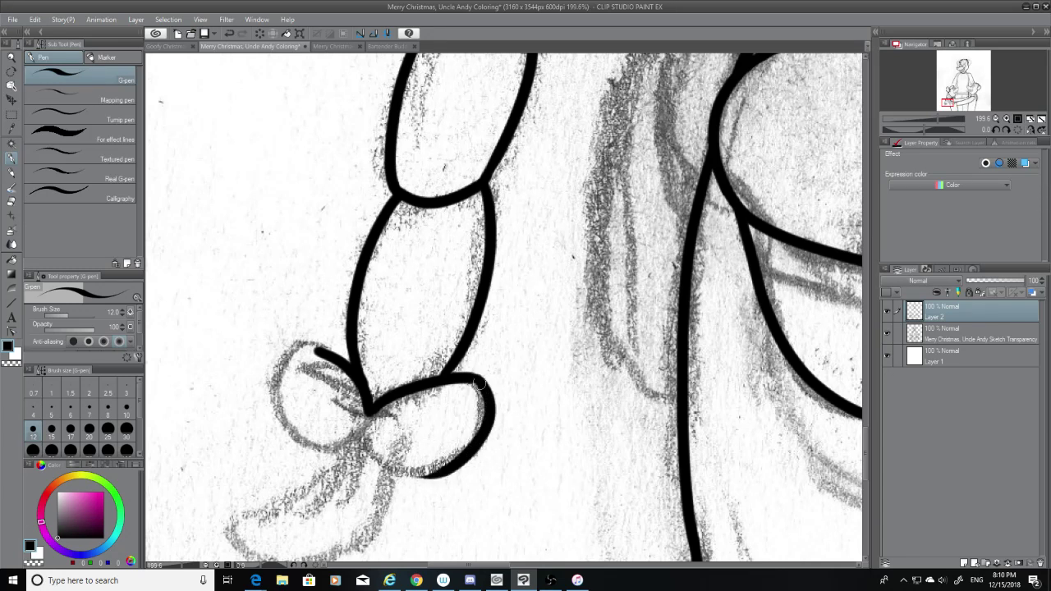
# Close the bow's right loop with a curve from the knot around its inner side and bottom
pyautogui.moveTo(452, 475)
pyautogui.mouseDown()
pyautogui.moveTo(385, 433)
pyautogui.moveTo(385, 470)
pyautogui.moveTo(442, 473)
pyautogui.mouseUp()
pyautogui.hotkey('ctrl', 'z')
pyautogui.hotkey('ctrl', 'z')
pyautogui.moveTo(368, 408); pyautogui.dragTo(418, 481)
pyautogui.hotkey('ctrl', 'z')
pyautogui.hotkey('ctrl', 'z')
pyautogui.moveTo(366, 405)
pyautogui.mouseDown()
pyautogui.moveTo(363, 424)
pyautogui.moveTo(447, 472)
pyautogui.mouseUp()
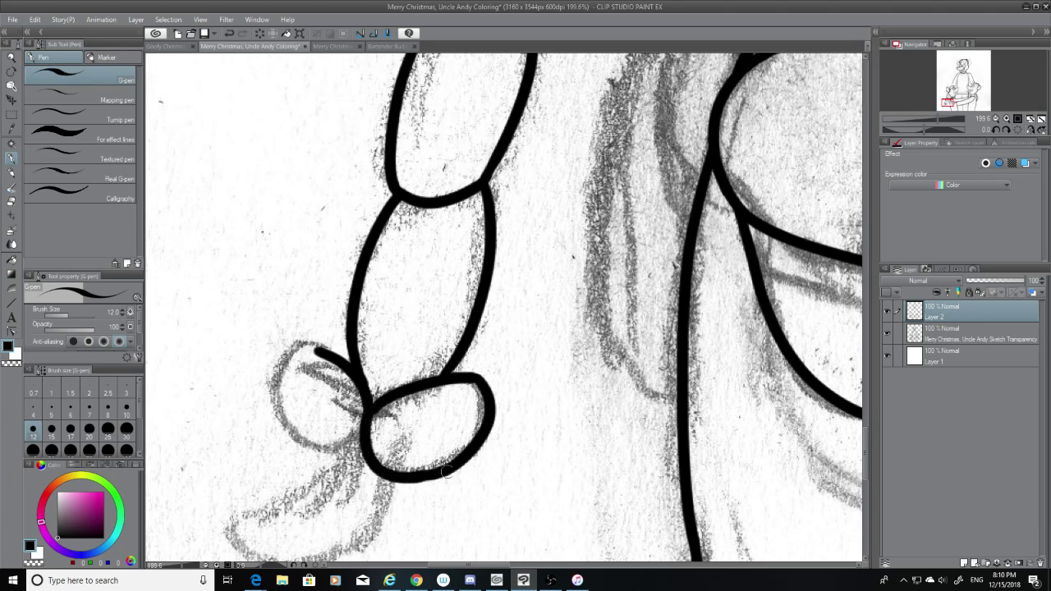
# Ink the bow's left loop as a rounded outline that returns to the knot
pyautogui.moveTo(327, 354)
pyautogui.mouseDown()
pyautogui.moveTo(306, 353)
pyautogui.moveTo(284, 435)
pyautogui.moveTo(289, 382)
pyautogui.moveTo(349, 460)
pyautogui.moveTo(309, 345)
pyautogui.moveTo(345, 455)
pyautogui.mouseUp()
pyautogui.hotkey('ctrl', 'z')
pyautogui.hotkey('ctrl', 'z')
pyautogui.hotkey('ctrl', 'z')
pyautogui.moveTo(327, 350)
pyautogui.mouseDown()
pyautogui.moveTo(293, 424)
pyautogui.moveTo(361, 434)
pyautogui.mouseUp()
pyautogui.moveTo(324, 343)
pyautogui.mouseDown()
pyautogui.moveTo(276, 435)
pyautogui.moveTo(362, 464)
pyautogui.mouseUp()
pyautogui.hotkey('ctrl', 'z')
pyautogui.moveTo(320, 351)
pyautogui.mouseDown()
pyautogui.moveTo(277, 407)
pyautogui.moveTo(361, 410)
pyautogui.mouseUp()
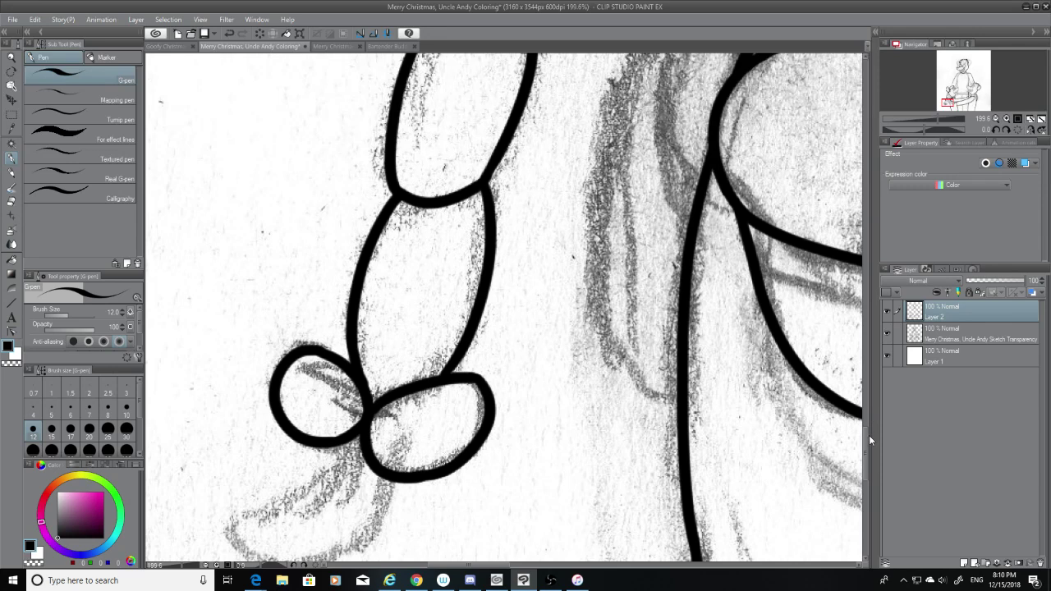
# Ink the upper edge of the bow's ribbon tail, from the knot down to the tail's far tip
pyautogui.scroll(-3, 868, 441)
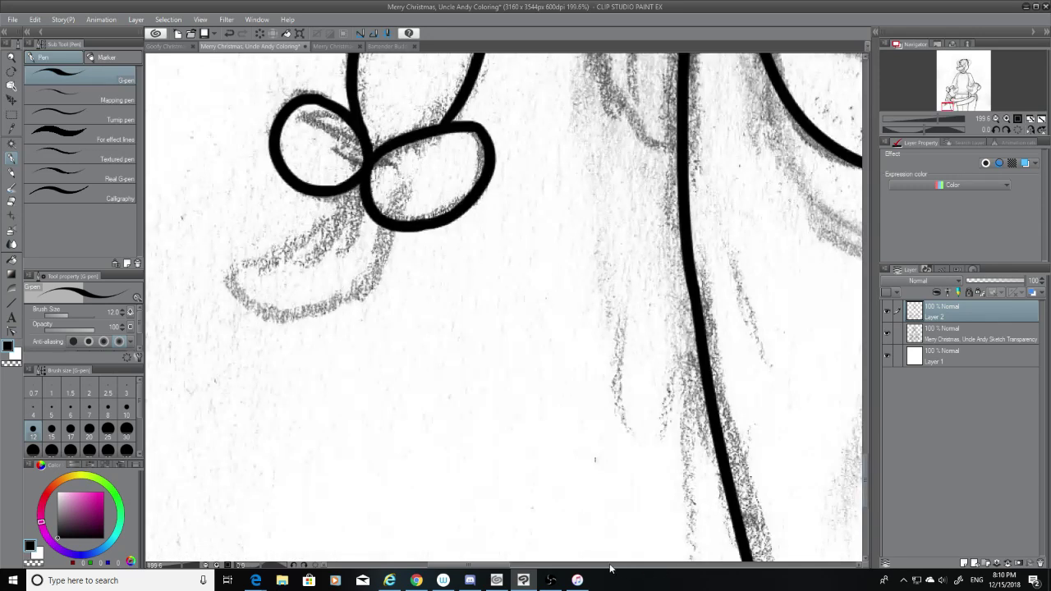
pyautogui.hscroll(-5, 475, 556)
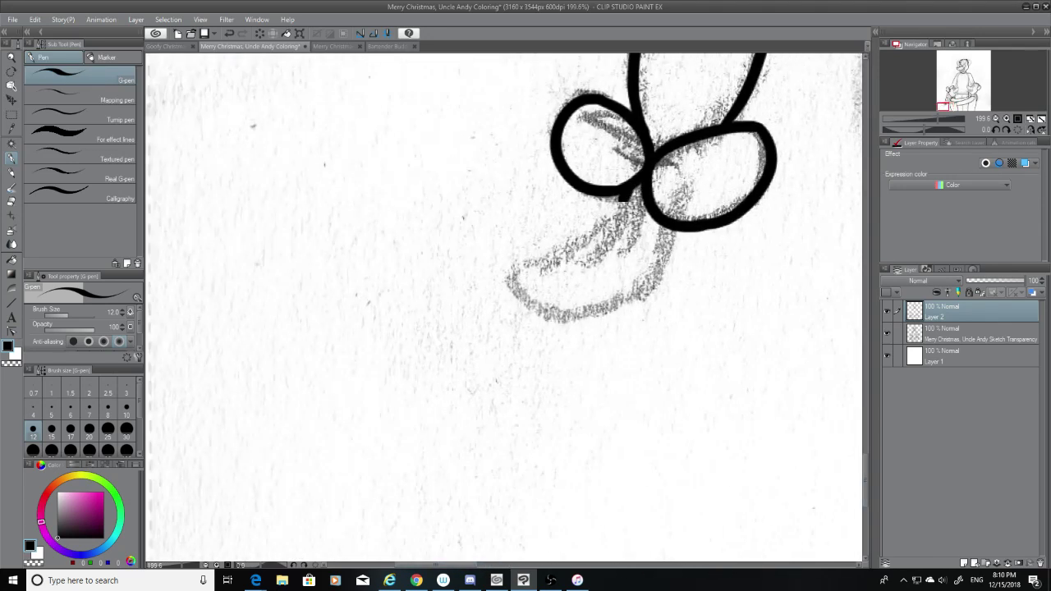
pyautogui.moveTo(641, 179)
pyautogui.mouseDown()
pyautogui.moveTo(536, 260)
pyautogui.moveTo(499, 256)
pyautogui.mouseUp()
pyautogui.click(10, 203)
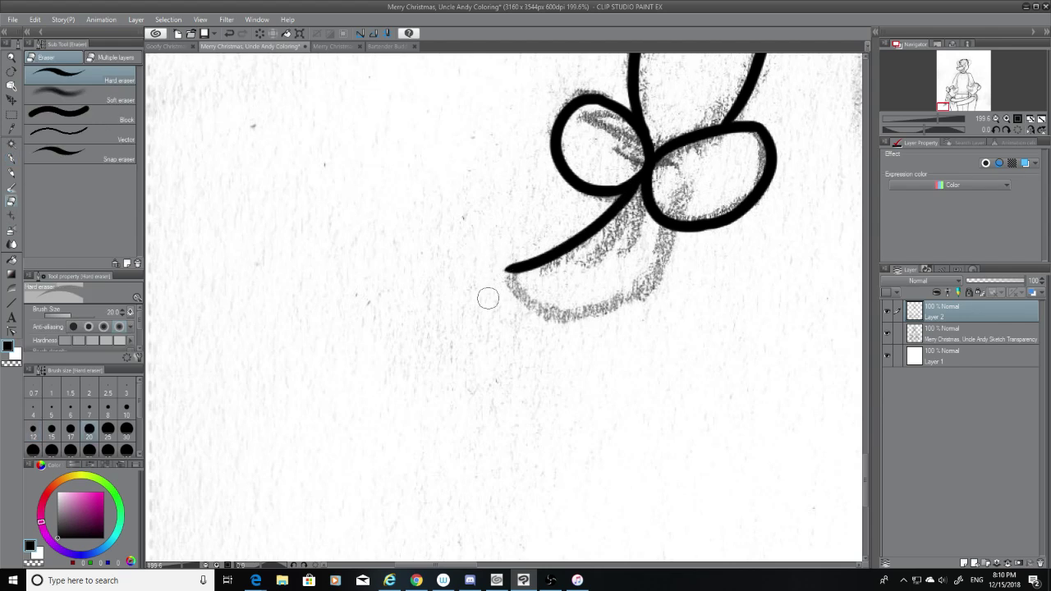
pyautogui.click(10, 158)
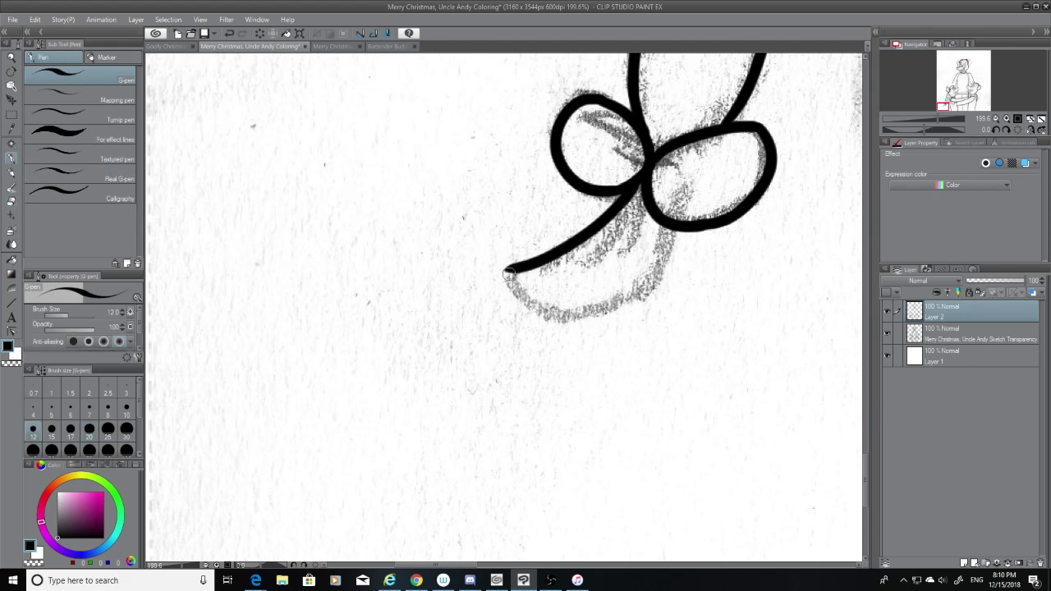
# Ink the ribbon tail's right edge, curving from beneath the right loop down to the tail's underside
pyautogui.moveTo(510, 276)
pyautogui.mouseDown()
pyautogui.moveTo(638, 276)
pyautogui.moveTo(672, 215)
pyautogui.mouseUp()
pyautogui.hotkey('ctrl', 'z')
pyautogui.moveTo(509, 273)
pyautogui.mouseDown()
pyautogui.moveTo(602, 288)
pyautogui.moveTo(649, 214)
pyautogui.moveTo(645, 279)
pyautogui.moveTo(579, 314)
pyautogui.mouseUp()
pyautogui.hotkey('ctrl', 'z')
pyautogui.hotkey('ctrl', 'z')
pyautogui.moveTo(674, 232)
pyautogui.mouseDown()
pyautogui.moveTo(497, 277)
pyautogui.moveTo(656, 238)
pyautogui.mouseUp()
pyautogui.hotkey('ctrl', 'z')
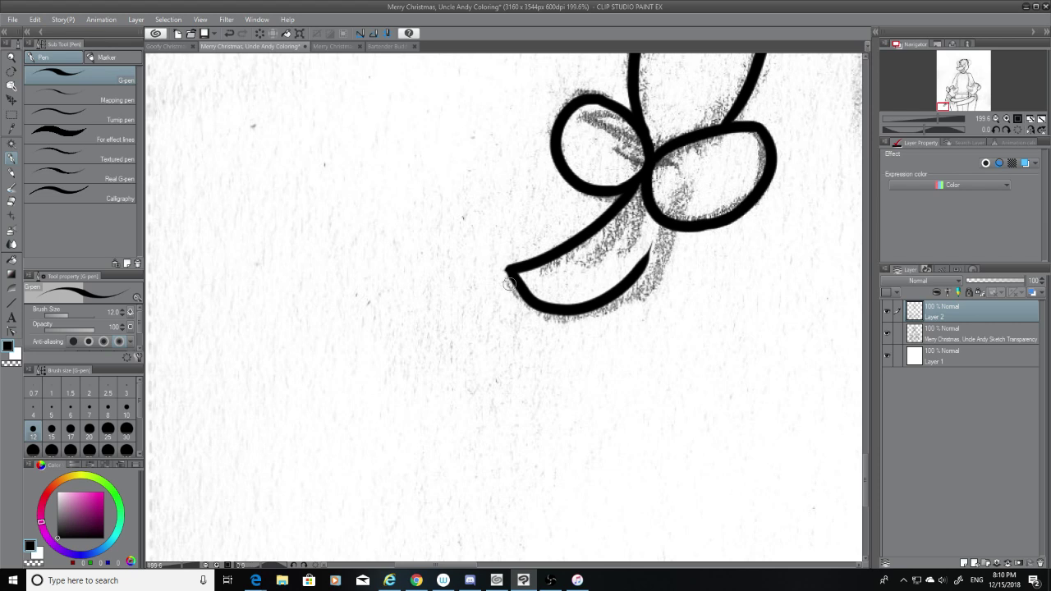
pyautogui.hotkey('ctrl', 'z')
pyautogui.moveTo(509, 275)
pyautogui.mouseDown()
pyautogui.moveTo(675, 246)
pyautogui.moveTo(682, 230)
pyautogui.moveTo(508, 298)
pyautogui.mouseUp()
pyautogui.hotkey('ctrl', 'z')
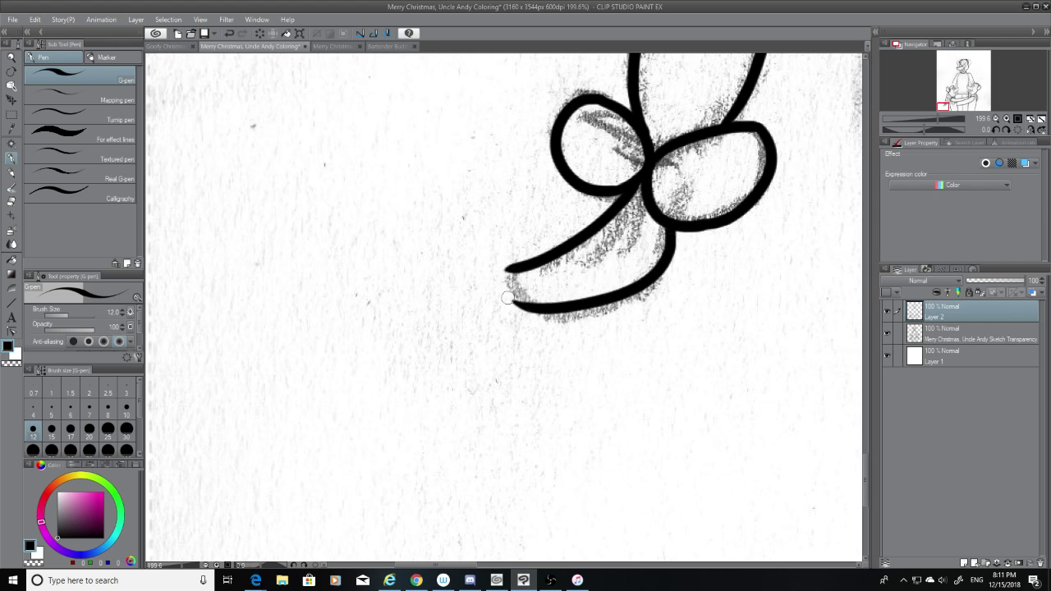
pyautogui.hotkey('ctrl', 'z')
pyautogui.moveTo(672, 232)
pyautogui.mouseDown()
pyautogui.moveTo(549, 316)
pyautogui.moveTo(532, 314)
pyautogui.mouseUp()
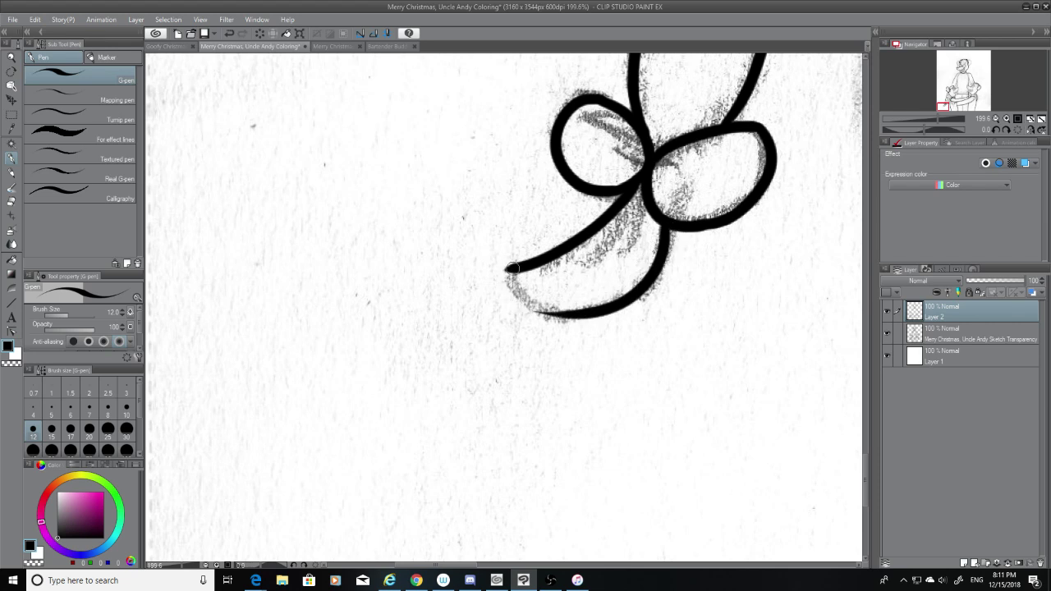
# Close the ribbon tail with a rounded line from its tip along the underside to the inked right edge
pyautogui.moveTo(509, 271)
pyautogui.mouseDown()
pyautogui.moveTo(554, 311)
pyautogui.moveTo(593, 315)
pyautogui.mouseUp()
pyautogui.hotkey('ctrl', 'z')
pyautogui.moveTo(502, 269); pyautogui.dragTo(554, 322)
pyautogui.hotkey('ctrl', 'z')
pyautogui.moveTo(509, 270)
pyautogui.mouseDown()
pyautogui.moveTo(592, 316)
pyautogui.moveTo(517, 283)
pyautogui.moveTo(608, 317)
pyautogui.mouseUp()
pyautogui.hotkey('ctrl', 'z')
pyautogui.hotkey('ctrl', 'z')
pyautogui.moveTo(508, 268); pyautogui.dragTo(617, 297)
pyautogui.hotkey('ctrl', 'z')
pyautogui.moveTo(504, 268)
pyautogui.mouseDown()
pyautogui.moveTo(532, 304)
pyautogui.moveTo(588, 298)
pyautogui.mouseUp()
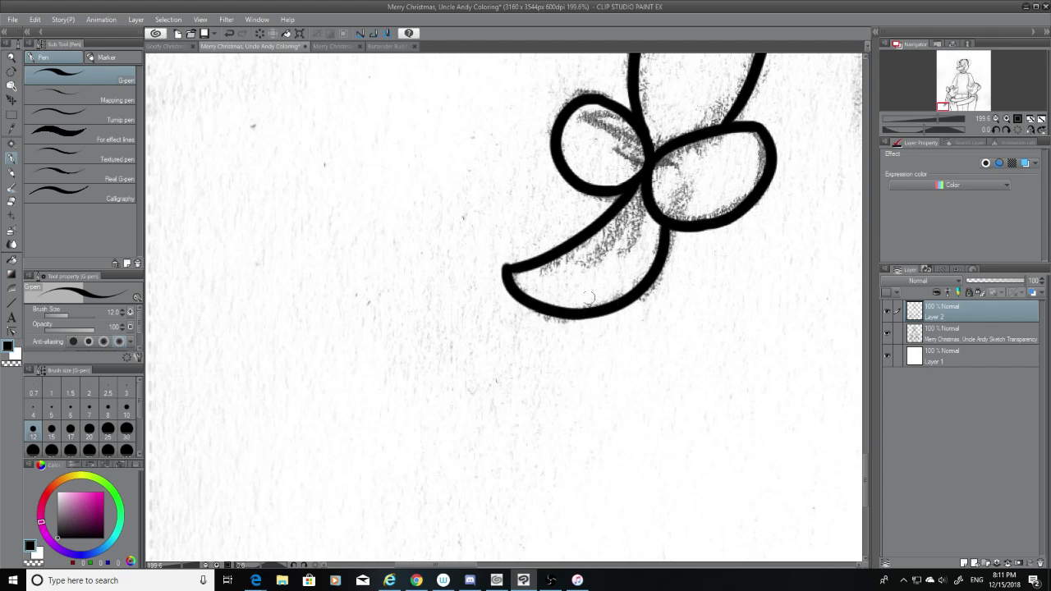
# Trim the ribbon tail's tip with the Hard eraser, and check the line art with the sketch layer hidden
pyautogui.press('e')
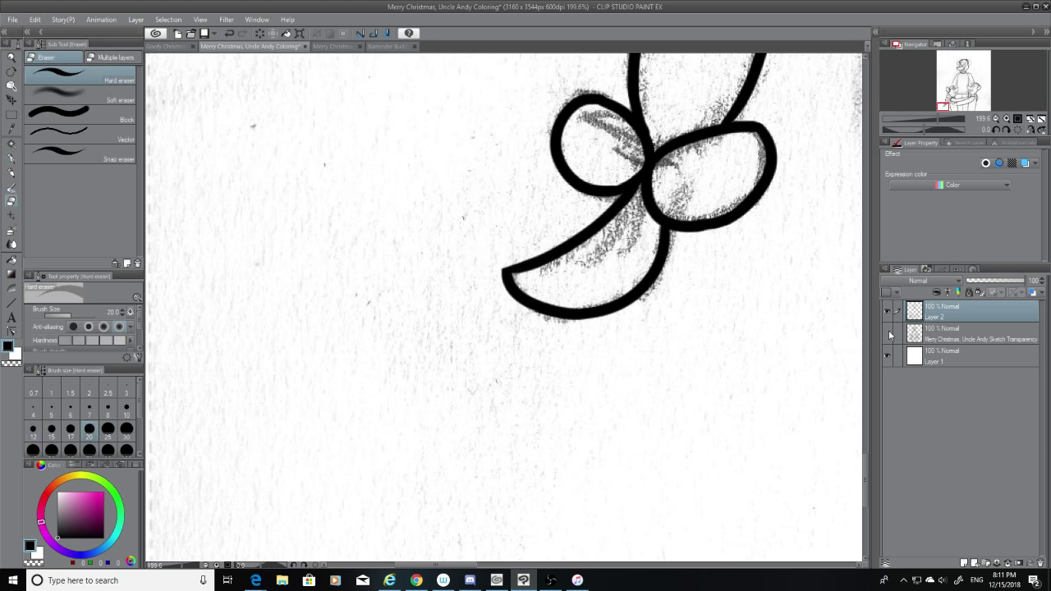
pyautogui.click(888, 335)
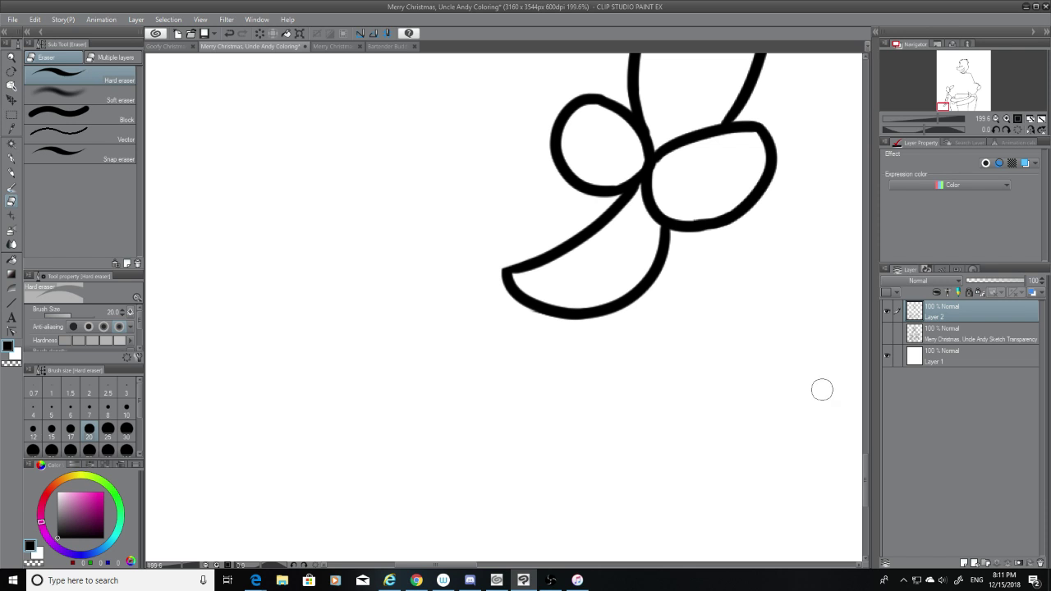
pyautogui.scroll(-5, 822, 390)
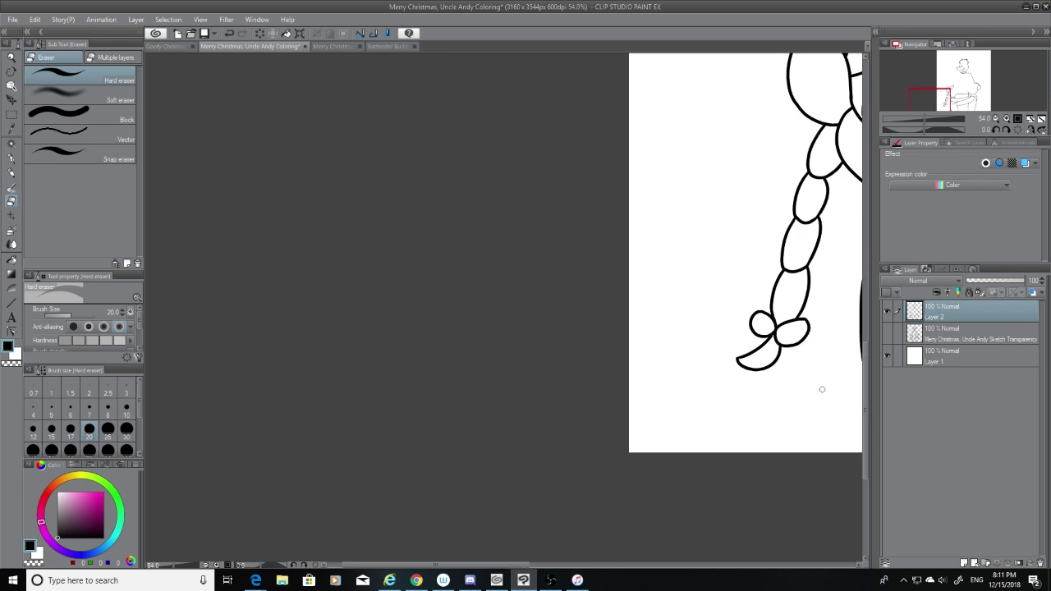
pyautogui.scroll(7, 822, 389)
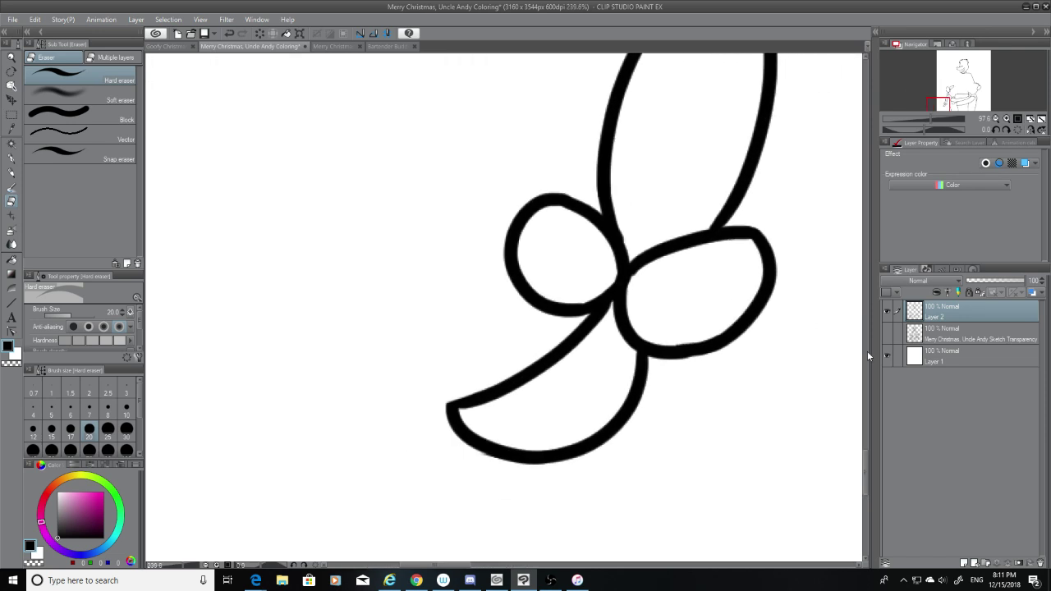
# Show the sketch layer, erase the outer side of the bow's right loop, and return to the G-pen
pyautogui.click(888, 334)
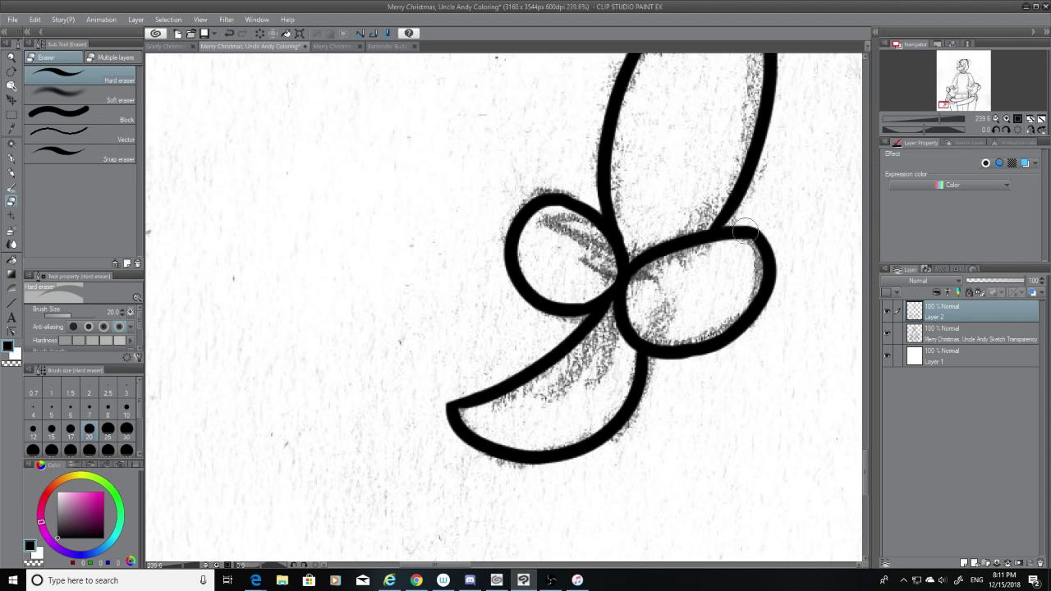
pyautogui.moveTo(744, 233)
pyautogui.mouseDown()
pyautogui.moveTo(735, 244)
pyautogui.moveTo(766, 248)
pyautogui.moveTo(767, 294)
pyautogui.moveTo(739, 317)
pyautogui.moveTo(739, 355)
pyautogui.moveTo(715, 349)
pyautogui.mouseUp()
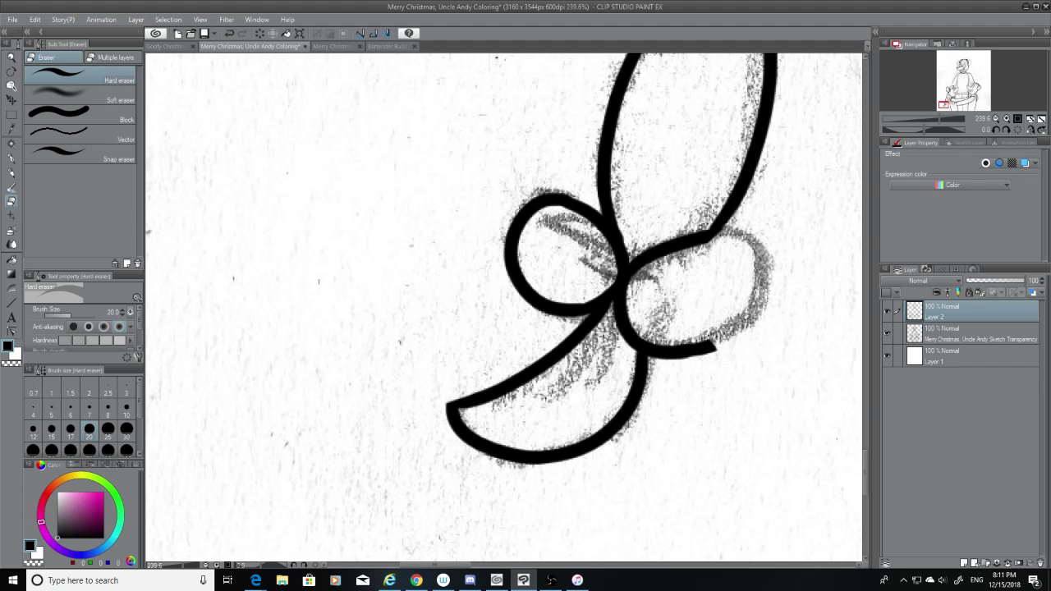
pyautogui.click(12, 159)
# Redraw the outer side of the bow's right loop as a rounder curve joining its top and bottom lines
pyautogui.moveTo(712, 238); pyautogui.dragTo(746, 303)
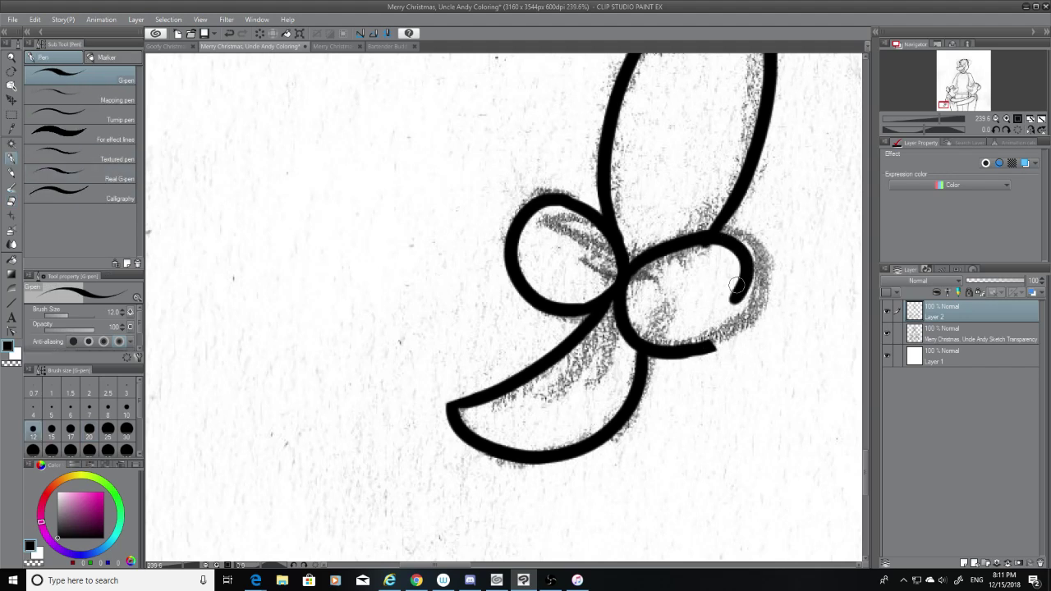
pyautogui.hotkey('ctrl', 'z')
pyautogui.moveTo(706, 237); pyautogui.dragTo(744, 292)
pyautogui.hotkey('ctrl', 'z')
pyautogui.moveTo(706, 236); pyautogui.dragTo(724, 358)
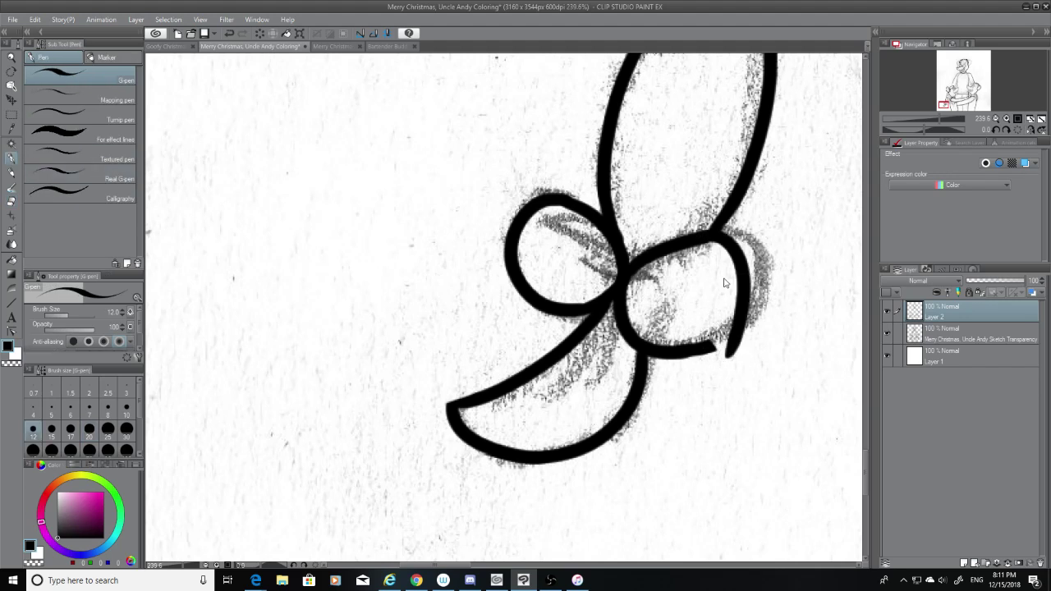
pyautogui.hotkey('ctrl', 'z')
pyautogui.moveTo(705, 235); pyautogui.dragTo(707, 357)
pyautogui.hotkey('ctrl', 'z')
pyautogui.moveTo(706, 236)
pyautogui.mouseDown()
pyautogui.moveTo(754, 253)
pyautogui.moveTo(734, 322)
pyautogui.moveTo(754, 279)
pyautogui.moveTo(731, 324)
pyautogui.moveTo(717, 350)
pyautogui.mouseUp()
pyautogui.hotkey('ctrl', 'z')
pyautogui.hotkey('ctrl', 'z')
pyautogui.moveTo(735, 314); pyautogui.dragTo(717, 350)
pyautogui.hotkey('ctrl', 'z')
pyautogui.moveTo(735, 314); pyautogui.dragTo(719, 337)
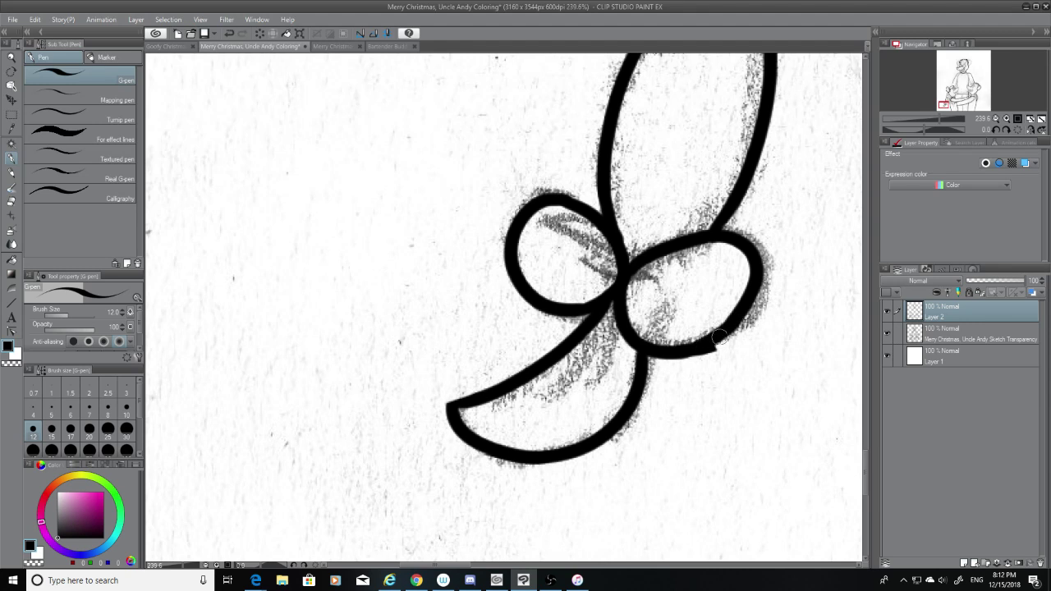
# Hide the sketch layer and trim the leftover stub under the bow's right loop with the Hard eraser
pyautogui.click(887, 333)
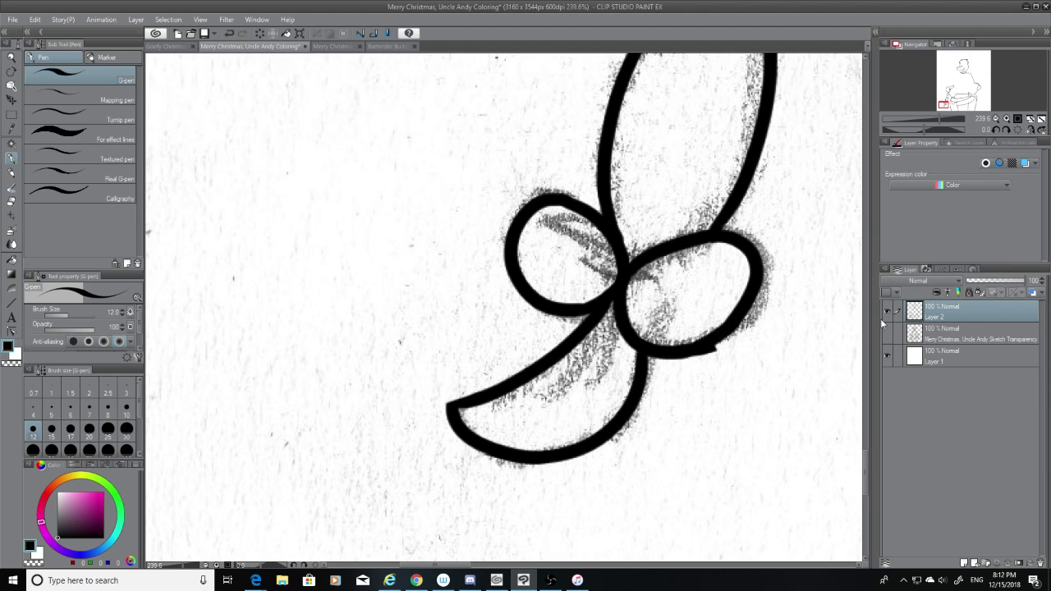
pyautogui.click(14, 201)
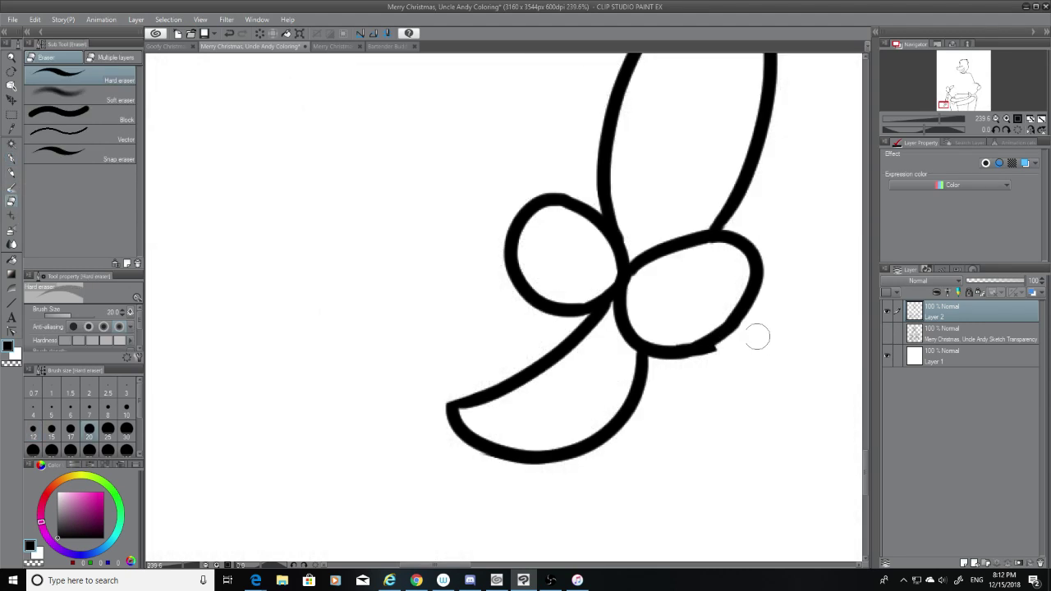
pyautogui.moveTo(697, 334)
pyautogui.mouseDown()
pyautogui.moveTo(730, 351)
pyautogui.moveTo(694, 372)
pyautogui.moveTo(725, 354)
pyautogui.mouseUp()
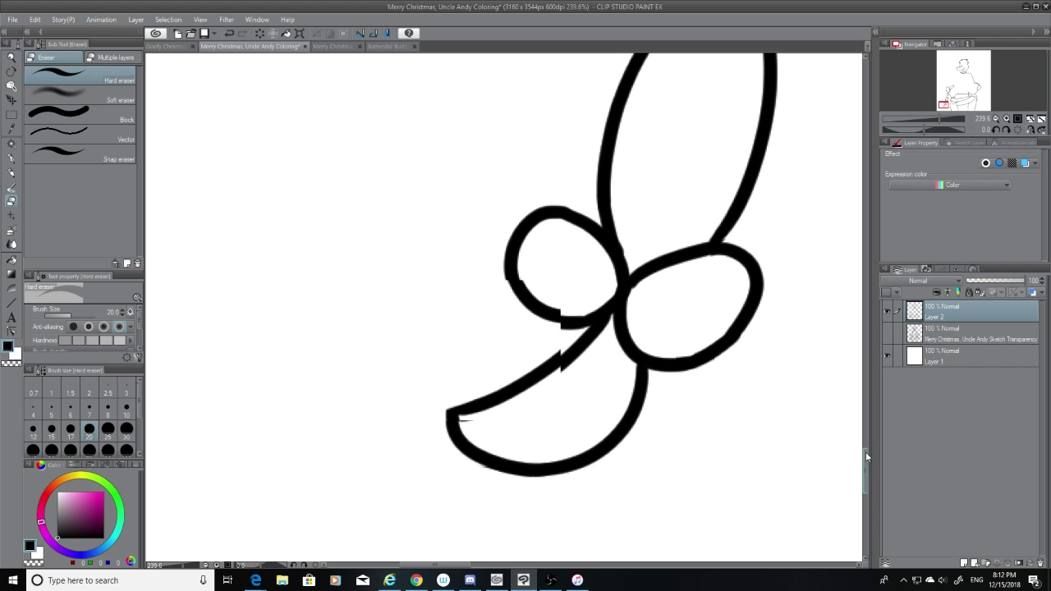
# Check the inked braid without the sketch, return to the G-pen, and make the sketch layer visible again
pyautogui.moveTo(866, 452); pyautogui.dragTo(857, 418)
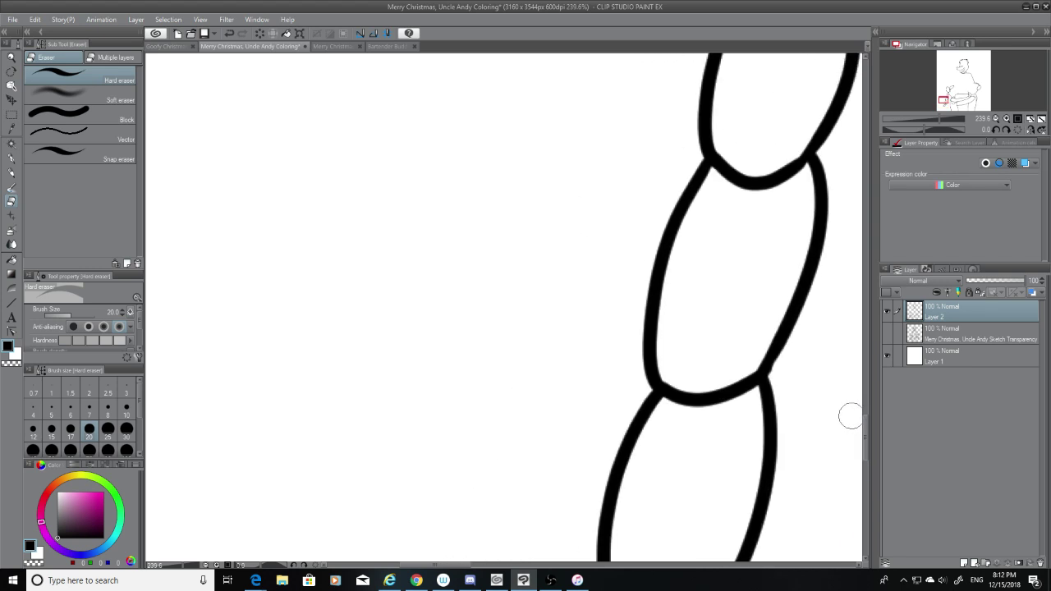
pyautogui.click(12, 159)
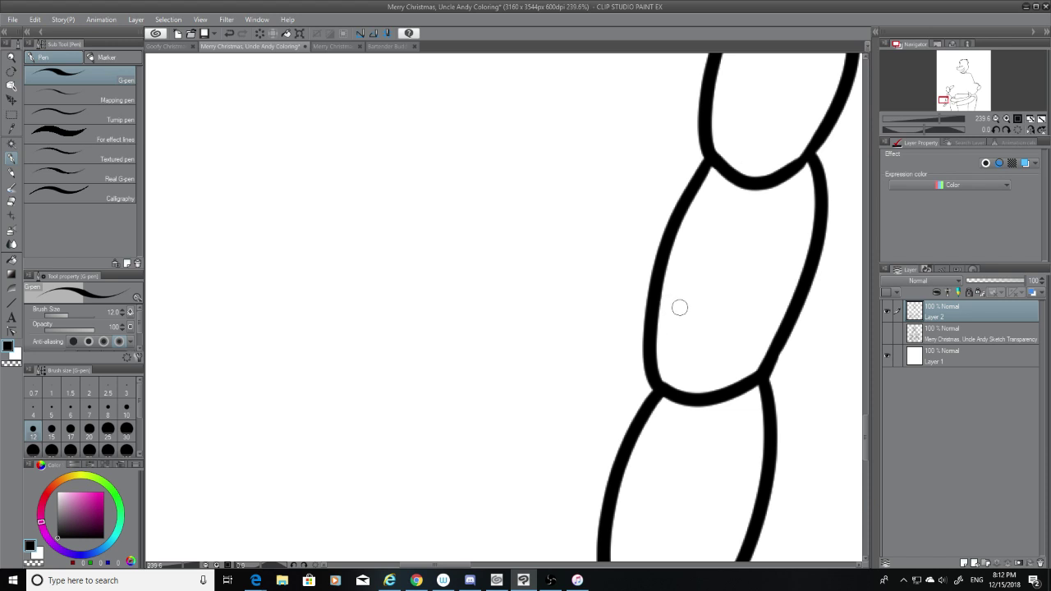
pyautogui.scroll(-5, 670, 304)
pyautogui.scroll(-2, 679, 308)
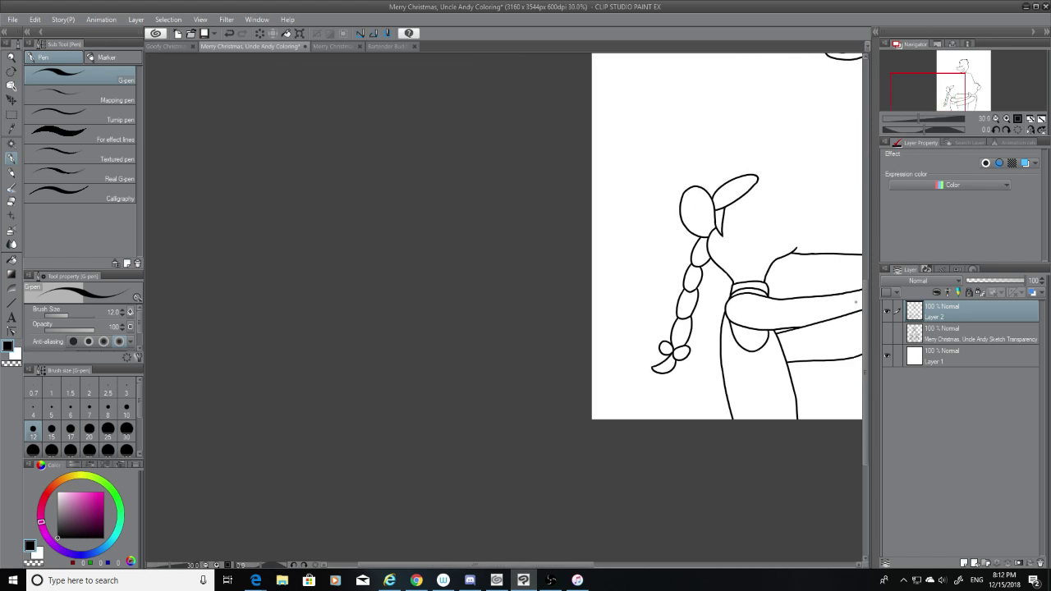
pyautogui.scroll(1, 856, 302)
pyautogui.click(887, 333)
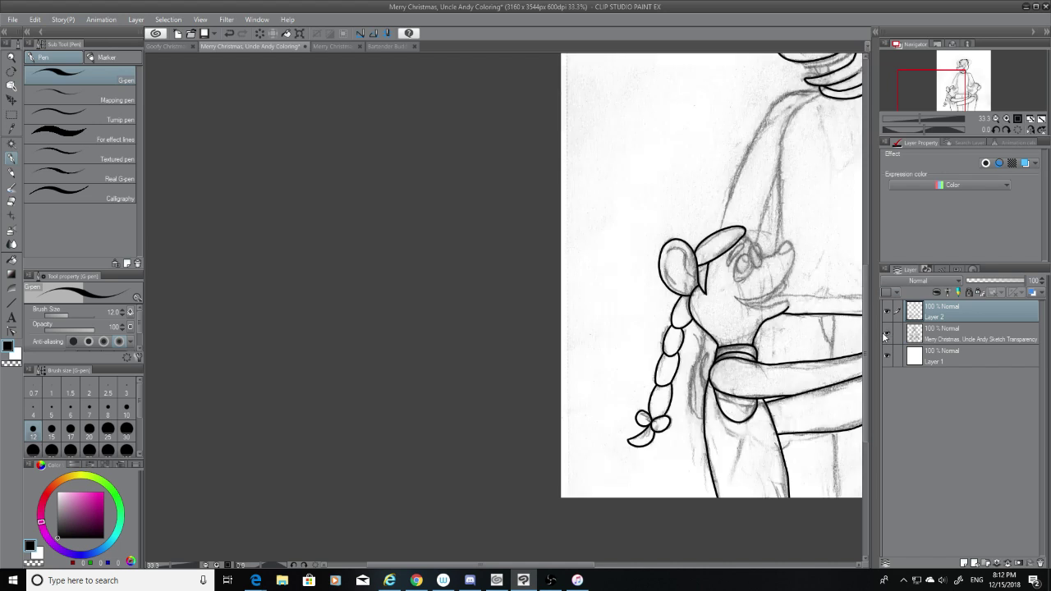
# Ink the front curve of the braided character's muzzle, from the nose down toward the mouth
pyautogui.scroll(2, 805, 258)
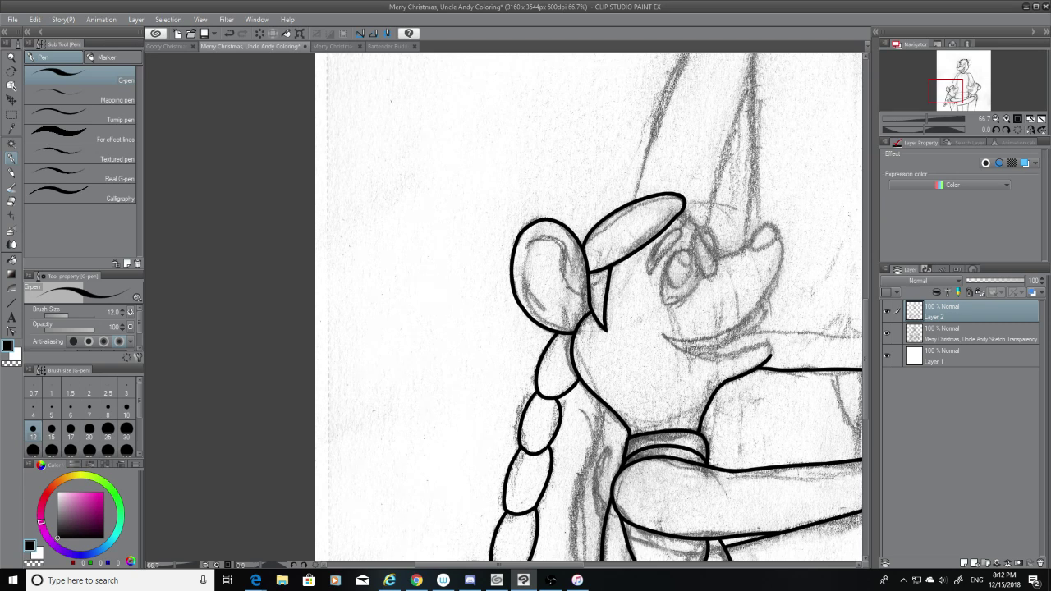
pyautogui.scroll(4, 793, 266)
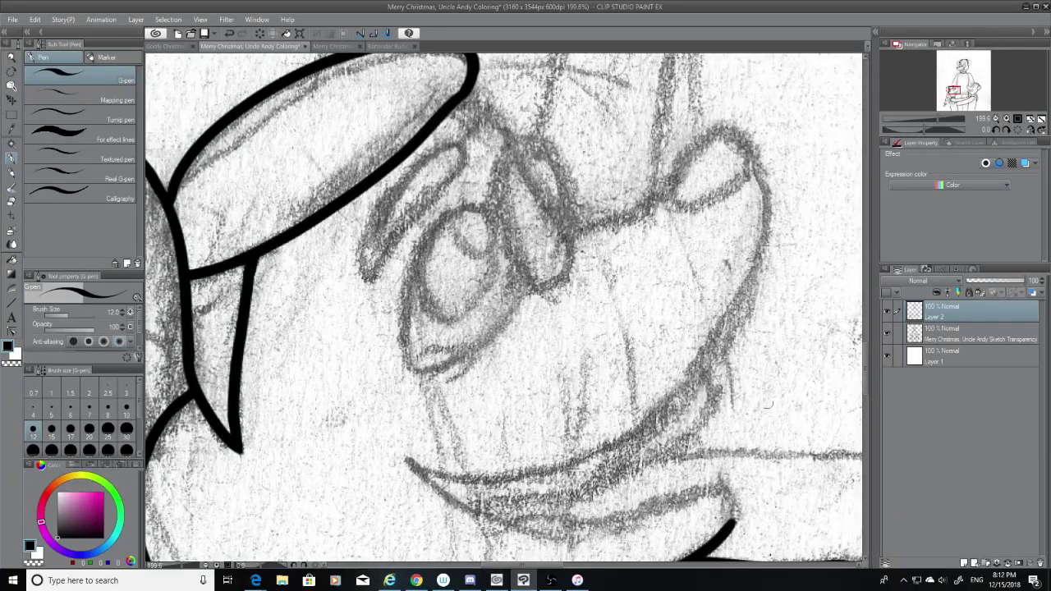
pyautogui.moveTo(751, 161); pyautogui.dragTo(618, 424)
pyautogui.hotkey('ctrl', 'z')
pyautogui.moveTo(750, 161)
pyautogui.mouseDown()
pyautogui.moveTo(759, 245)
pyautogui.moveTo(639, 431)
pyautogui.mouseUp()
# Continue the muzzle outline along the upper mouth line to the sketched corner of the mouth
pyautogui.moveTo(680, 386)
pyautogui.mouseDown()
pyautogui.moveTo(642, 423)
pyautogui.moveTo(579, 436)
pyautogui.moveTo(577, 453)
pyautogui.moveTo(456, 478)
pyautogui.mouseUp()
pyautogui.hotkey('ctrl', 'z')
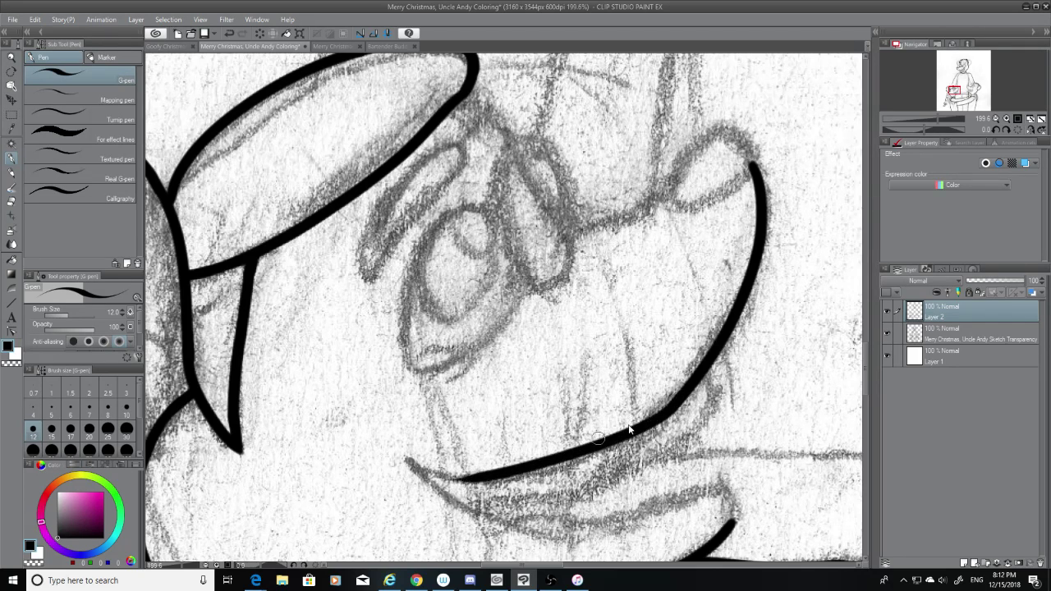
pyautogui.hotkey('ctrl', 'z')
pyautogui.moveTo(688, 396)
pyautogui.mouseDown()
pyautogui.moveTo(540, 476)
pyautogui.moveTo(424, 489)
pyautogui.mouseUp()
pyautogui.hotkey('ctrl', 'z')
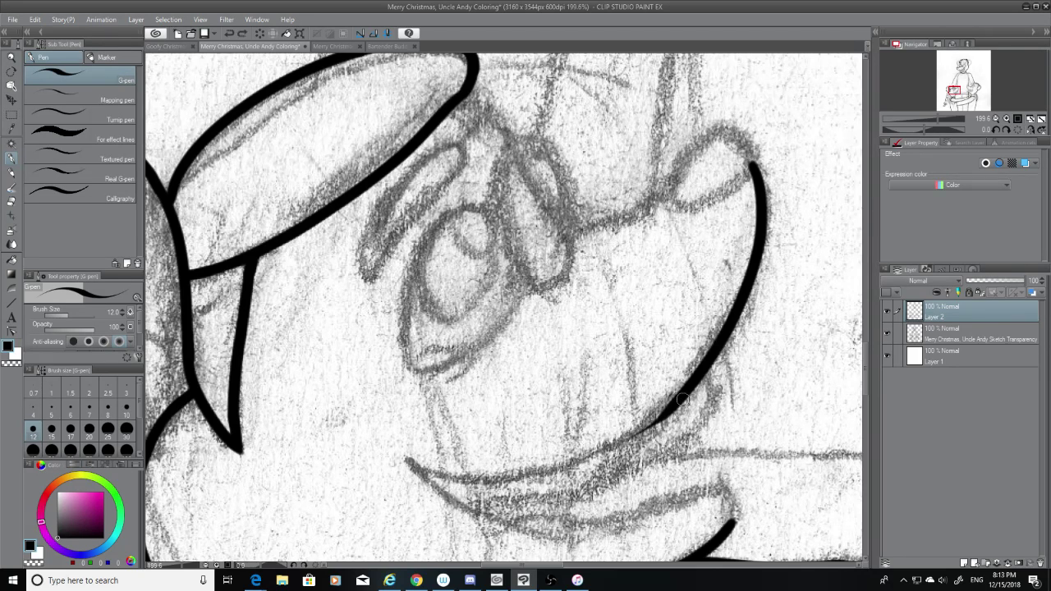
pyautogui.moveTo(682, 400); pyautogui.dragTo(448, 477)
pyautogui.hotkey('ctrl', 'z')
pyautogui.moveTo(695, 388)
pyautogui.mouseDown()
pyautogui.moveTo(614, 447)
pyautogui.moveTo(408, 477)
pyautogui.mouseUp()
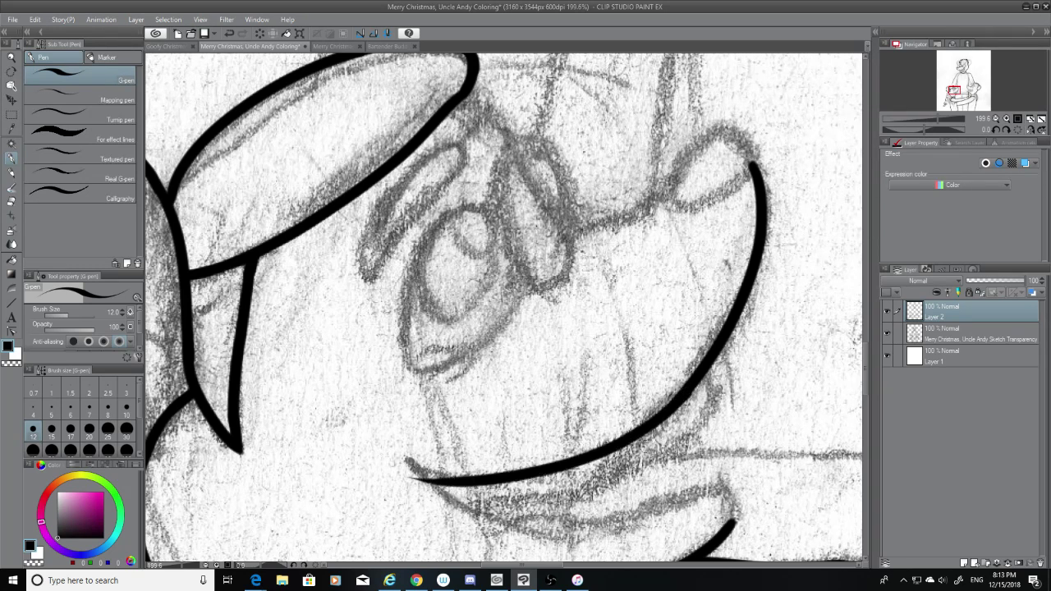
pyautogui.hotkey('ctrl', 'z')
pyautogui.moveTo(695, 387)
pyautogui.mouseDown()
pyautogui.moveTo(659, 420)
pyautogui.moveTo(415, 466)
pyautogui.mouseUp()
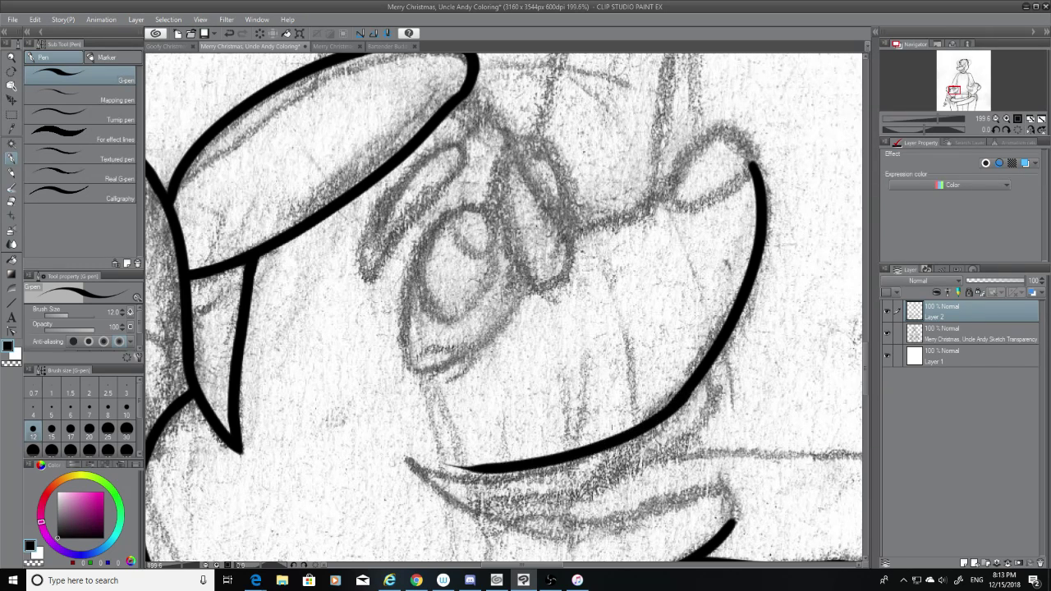
pyautogui.hotkey('ctrl', 'z')
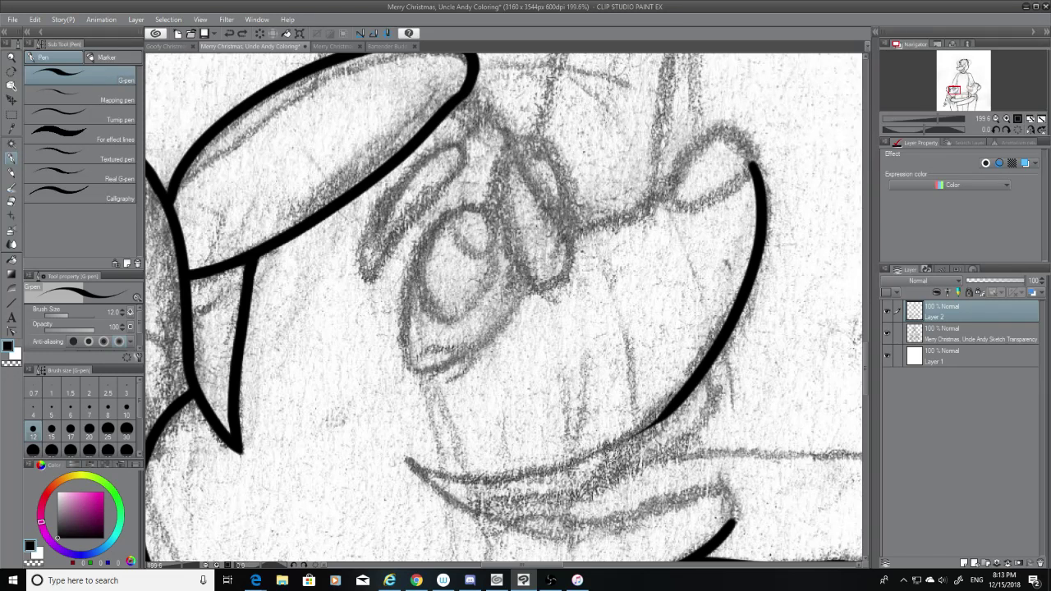
pyautogui.moveTo(411, 461)
pyautogui.mouseDown()
pyautogui.moveTo(457, 477)
pyautogui.moveTo(645, 410)
pyautogui.moveTo(486, 483)
pyautogui.moveTo(685, 401)
pyautogui.moveTo(646, 433)
pyautogui.moveTo(393, 481)
pyautogui.mouseUp()
pyautogui.hotkey('ctrl', 'z')
pyautogui.hotkey('ctrl', 'z')
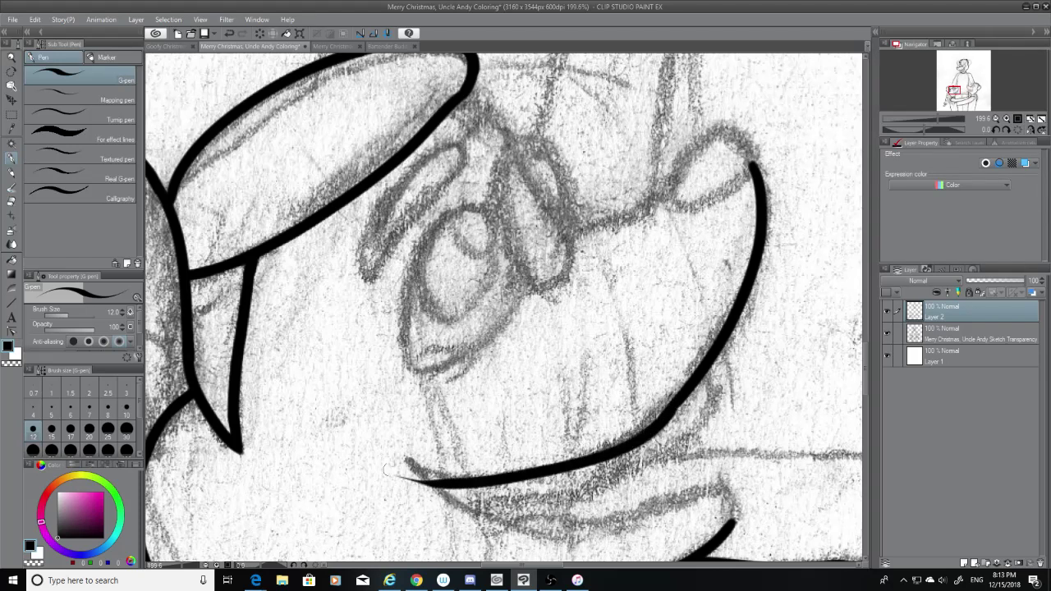
pyautogui.hotkey('ctrl', 'z')
pyautogui.moveTo(680, 401); pyautogui.dragTo(382, 474)
pyautogui.hotkey('ctrl', 'z')
pyautogui.moveTo(673, 404)
pyautogui.mouseDown()
pyautogui.moveTo(649, 429)
pyautogui.moveTo(397, 477)
pyautogui.moveTo(493, 486)
pyautogui.moveTo(677, 417)
pyautogui.mouseUp()
pyautogui.hotkey('ctrl', 'z')
pyautogui.hotkey('ctrl', 'z')
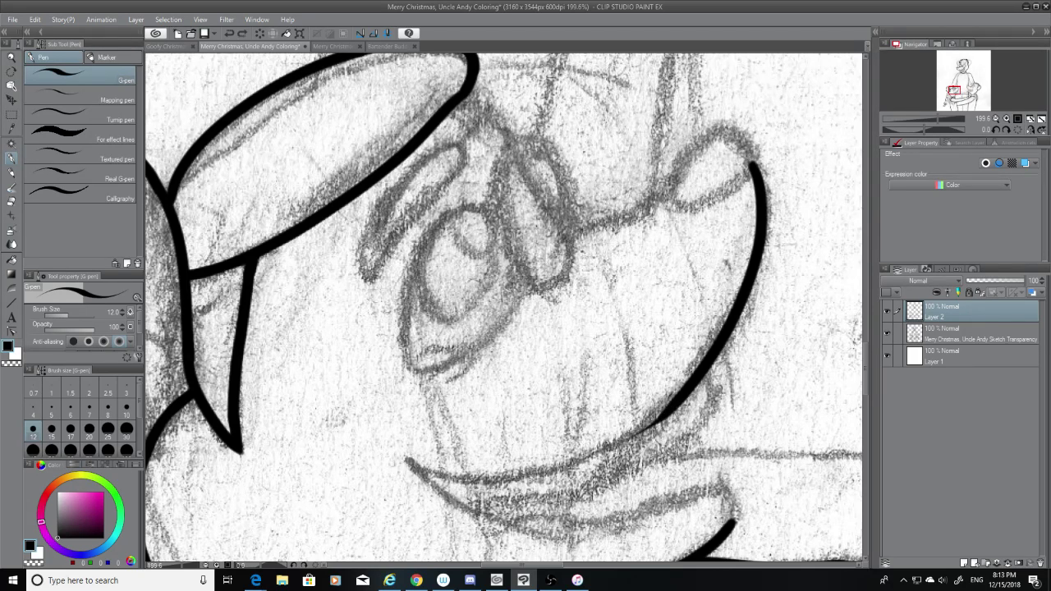
pyautogui.moveTo(416, 464)
pyautogui.mouseDown()
pyautogui.moveTo(662, 431)
pyautogui.moveTo(692, 407)
pyautogui.mouseUp()
pyautogui.hotkey('ctrl', 'z')
pyautogui.moveTo(415, 465)
pyautogui.mouseDown()
pyautogui.moveTo(442, 475)
pyautogui.moveTo(633, 420)
pyautogui.moveTo(478, 477)
pyautogui.mouseUp()
pyautogui.hotkey('ctrl', 'z')
pyautogui.hotkey('ctrl', 'z')
pyautogui.moveTo(682, 398)
pyautogui.mouseDown()
pyautogui.moveTo(526, 474)
pyautogui.moveTo(435, 485)
pyautogui.mouseUp()
pyautogui.hotkey('ctrl', 'z')
pyautogui.moveTo(672, 415)
pyautogui.mouseDown()
pyautogui.moveTo(598, 444)
pyautogui.moveTo(419, 473)
pyautogui.moveTo(671, 411)
pyautogui.moveTo(416, 468)
pyautogui.moveTo(461, 478)
pyautogui.moveTo(688, 396)
pyautogui.mouseUp()
pyautogui.hotkey('ctrl', 'z')
pyautogui.hotkey('ctrl', 'z')
pyautogui.hotkey('ctrl', 'z')
pyautogui.hotkey('ctrl', 'z')
# Ink the upper mouth line in one stroke from the sketched mouth corner up into the muzzle's front curve
pyautogui.moveTo(416, 466)
pyautogui.mouseDown()
pyautogui.moveTo(535, 474)
pyautogui.moveTo(692, 412)
pyautogui.mouseUp()
pyautogui.hotkey('ctrl', 'z')
pyautogui.moveTo(419, 467)
pyautogui.mouseDown()
pyautogui.moveTo(634, 437)
pyautogui.moveTo(674, 403)
pyautogui.mouseUp()
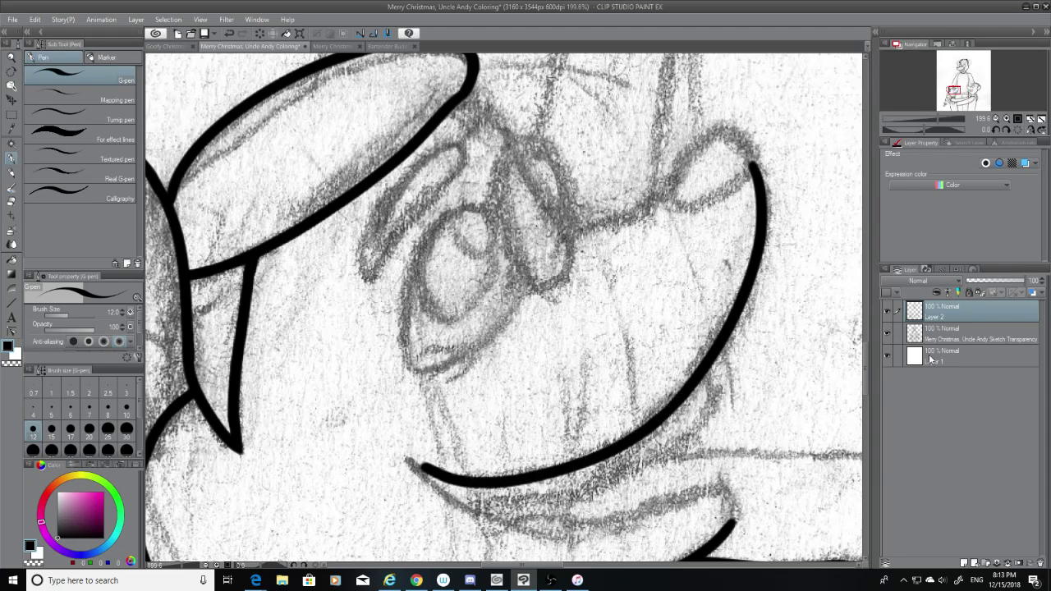
# Ink the lower mouth line with the G-pen, from the mouth corner along the sketch to the tip of the lower lip
pyautogui.moveTo(865, 359); pyautogui.dragTo(867, 377)
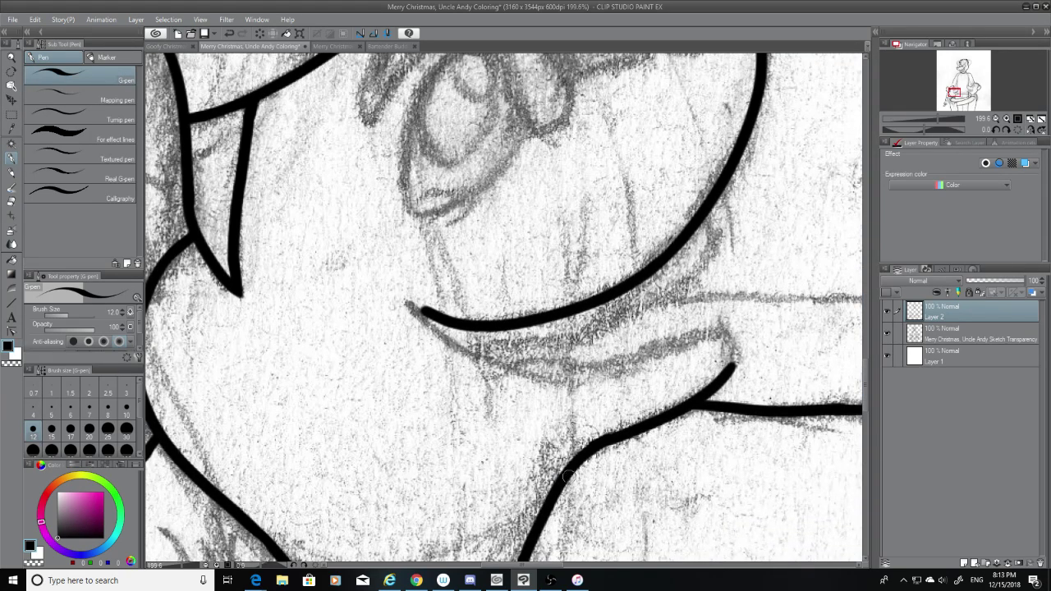
pyautogui.moveTo(418, 308)
pyautogui.mouseDown()
pyautogui.moveTo(539, 374)
pyautogui.moveTo(662, 358)
pyautogui.mouseUp()
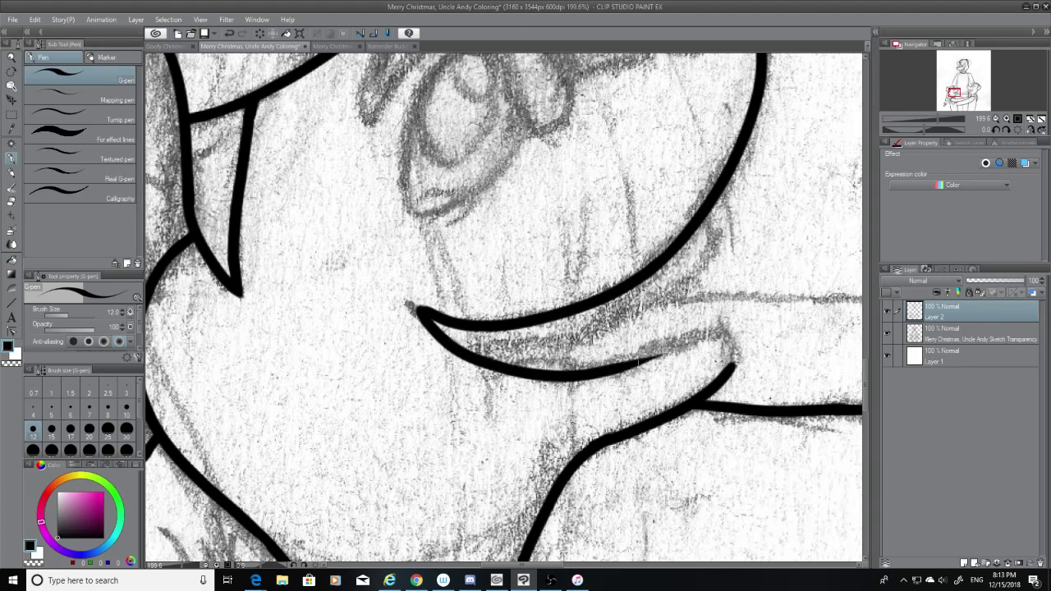
pyautogui.hotkey('ctrl', 'z')
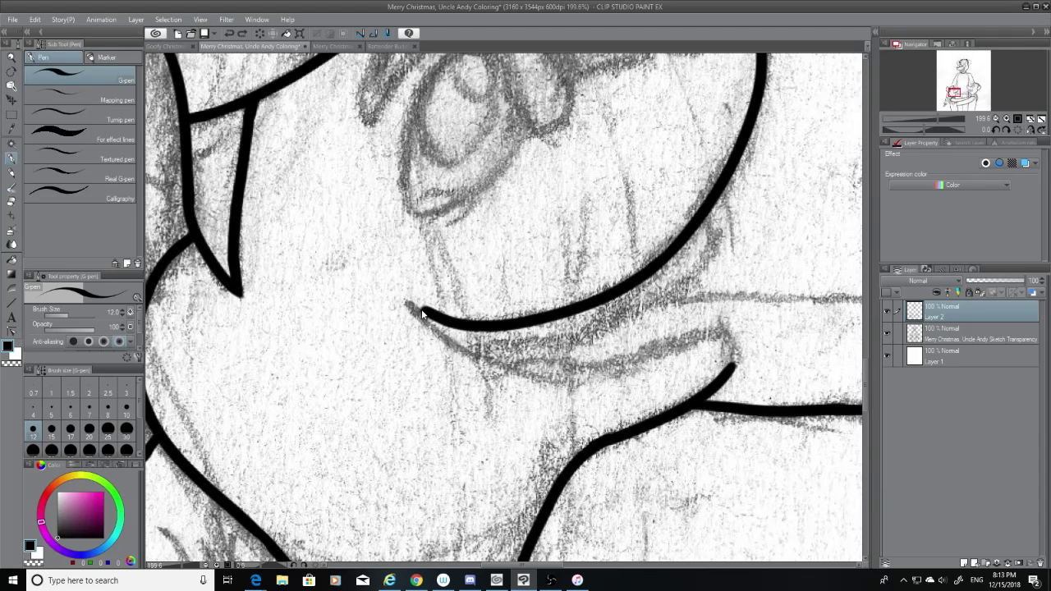
pyautogui.moveTo(408, 304); pyautogui.dragTo(421, 310)
pyautogui.moveTo(411, 303)
pyautogui.mouseDown()
pyautogui.moveTo(431, 332)
pyautogui.moveTo(722, 313)
pyautogui.mouseUp()
pyautogui.hotkey('ctrl', 'z')
pyautogui.moveTo(408, 302); pyautogui.dragTo(729, 327)
pyautogui.hotkey('ctrl', 'z')
pyautogui.moveTo(413, 305); pyautogui.dragTo(700, 324)
pyautogui.hotkey('ctrl', 'z')
pyautogui.moveTo(410, 303); pyautogui.dragTo(752, 316)
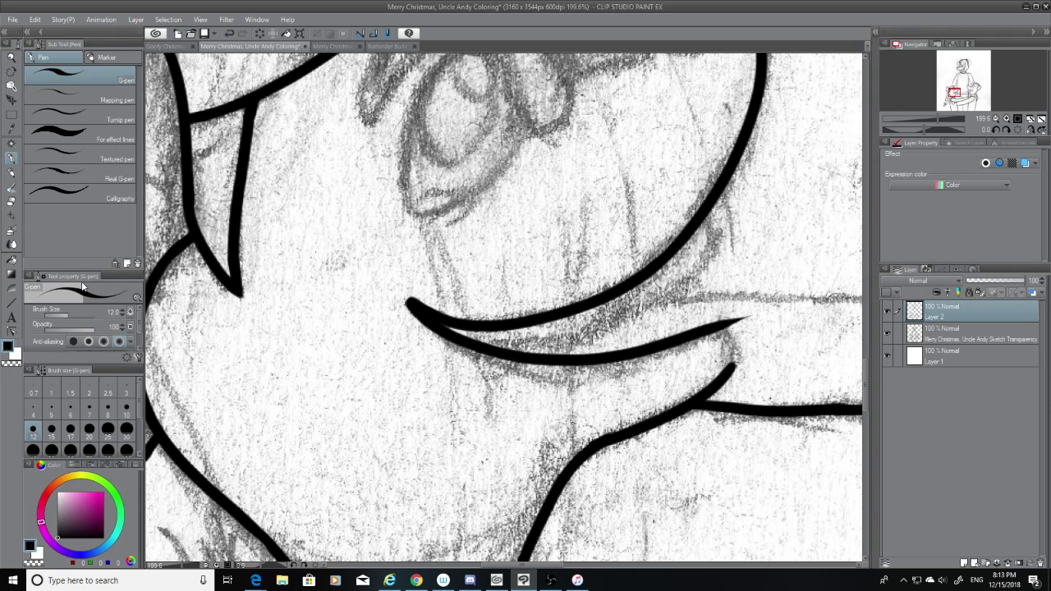
# Trim the overshooting tip of the lower mouth line with the Hard eraser and return to the G-pen
pyautogui.click(12, 209)
pyautogui.moveTo(747, 324); pyautogui.dragTo(733, 321)
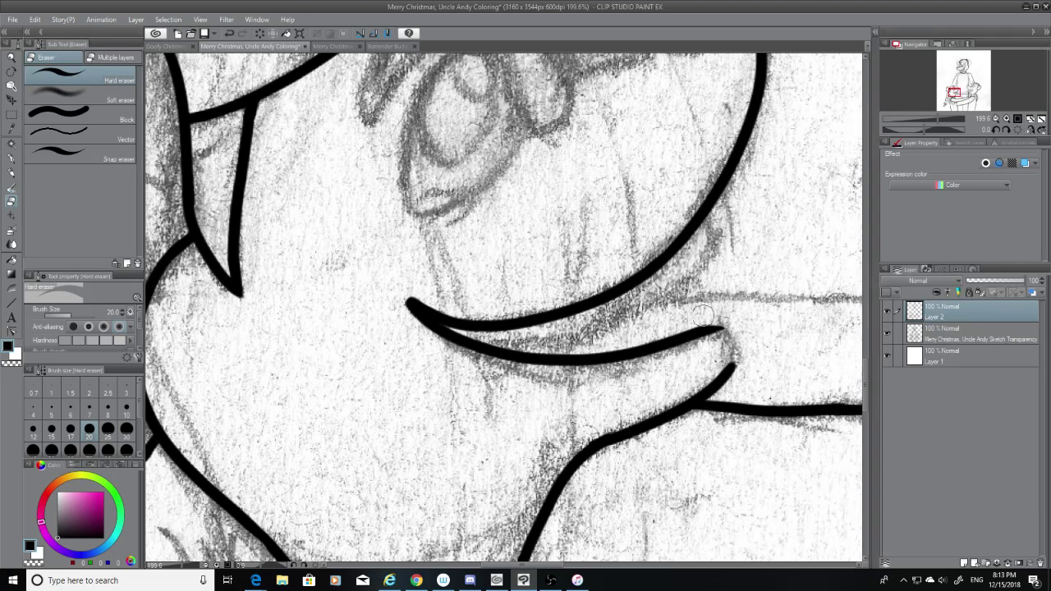
pyautogui.click(11, 158)
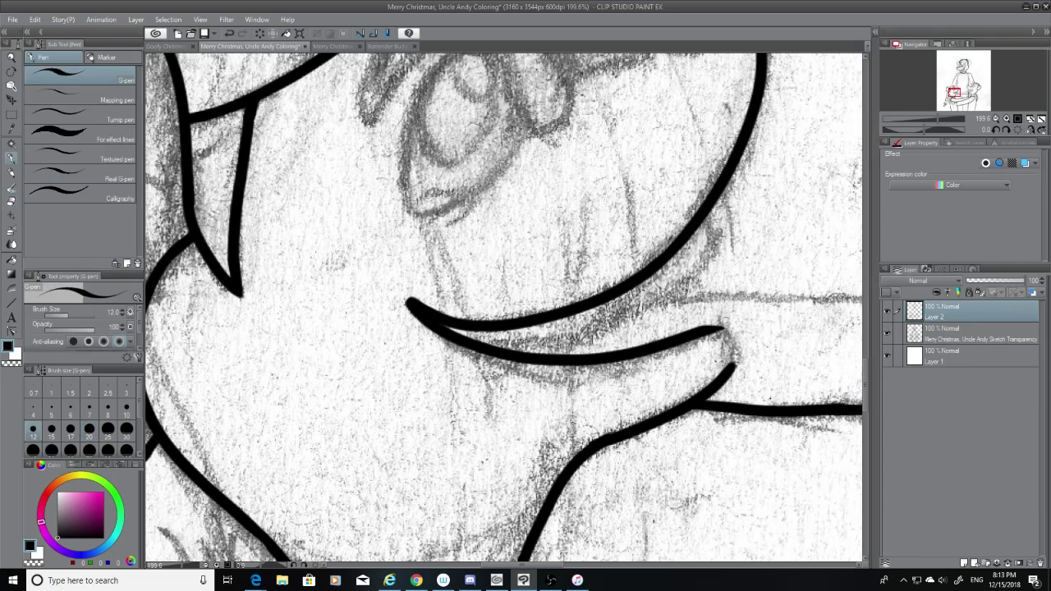
# Ink a rounded lip end that joins the lower mouth line to the chin line
pyautogui.moveTo(720, 330); pyautogui.dragTo(730, 372)
pyautogui.hotkey('ctrl', 'z')
pyautogui.hotkey('ctrl', 'y')
pyautogui.hotkey('ctrl', 'z')
pyautogui.hotkey('ctrl', 'y')
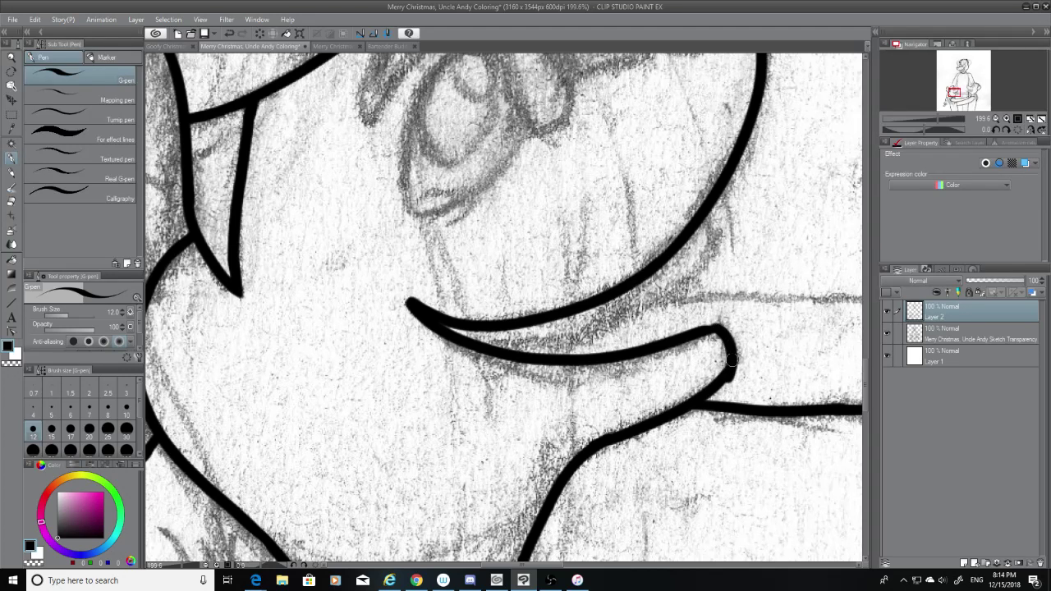
pyautogui.hotkey('ctrl', 'z')
pyautogui.moveTo(708, 327); pyautogui.dragTo(731, 381)
pyautogui.hotkey('ctrl', 'z')
pyautogui.click(716, 330)
pyautogui.hotkey('ctrl', 'z')
pyautogui.moveTo(708, 327); pyautogui.dragTo(733, 361)
pyautogui.hotkey('ctrl', 'z')
pyautogui.moveTo(705, 327)
pyautogui.mouseDown()
pyautogui.moveTo(733, 357)
pyautogui.moveTo(725, 373)
pyautogui.mouseUp()
pyautogui.hotkey('ctrl', 'z')
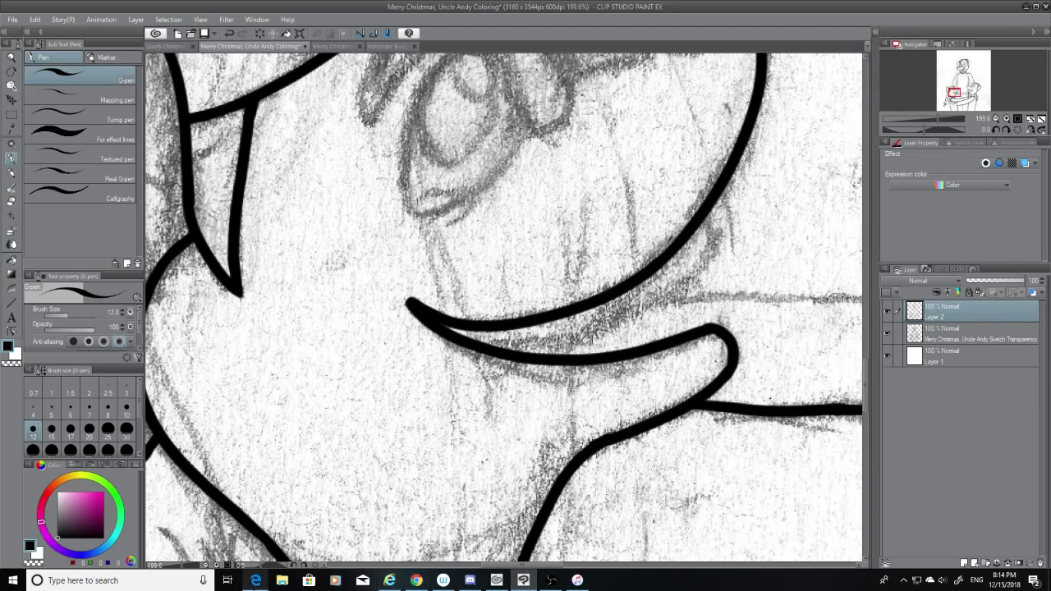
# Check the inked mouth within the whole drawing, then return to a close view of the braided character's muzzle
pyautogui.moveTo(254, 583)
pyautogui.hotkey('ctrl', '-')
pyautogui.hotkey('ctrl', '-')
pyautogui.hotkey('ctrl', '-')
pyautogui.hotkey('ctrl', '-')
pyautogui.hotkey('ctrl', '-')
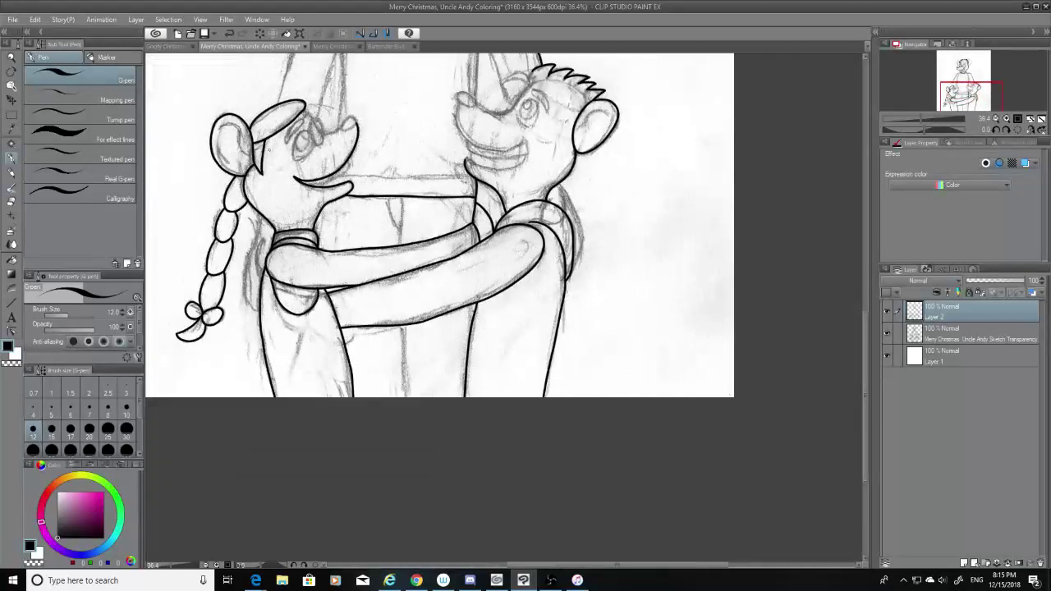
pyautogui.hotkey('ctrl', '+')
pyautogui.hotkey('ctrl', '+')
pyautogui.hotkey('ctrl', '+')
pyautogui.hotkey('ctrl', '+')
pyautogui.hotkey('ctrl', '+')
pyautogui.hotkey('ctrl', '+')
pyautogui.hotkey('ctrl', '+')
pyautogui.hotkey('ctrl', '+')
pyautogui.hotkey('ctrl', '+')
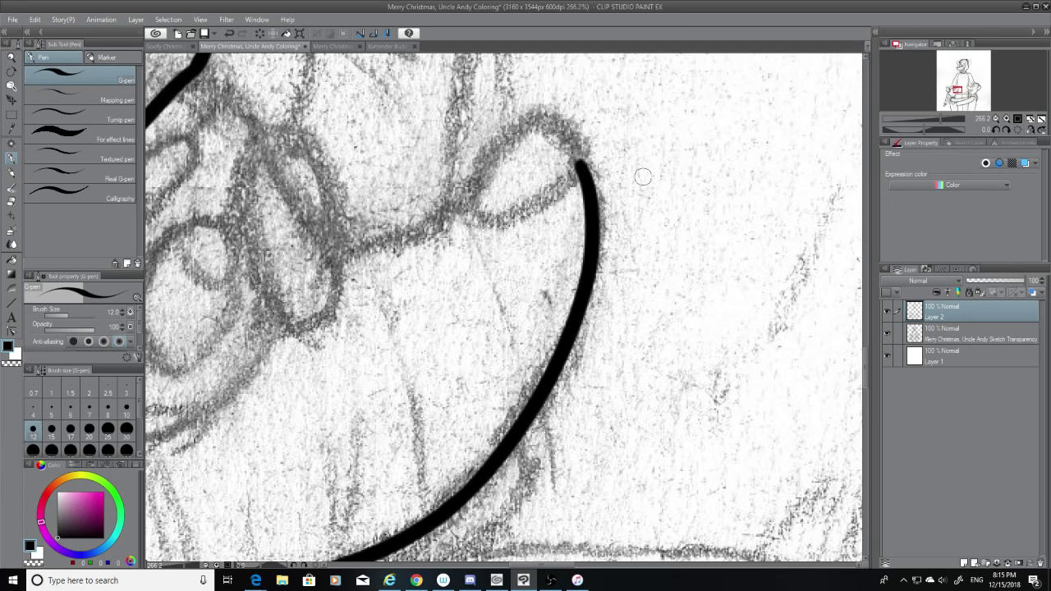
# Ink the forehead line from the tip of the hair fringe down to the muzzle's bridge and trim its end with the Hard eraser
pyautogui.scroll(-4, 549, 93)
pyautogui.scroll(2, 424, 69)
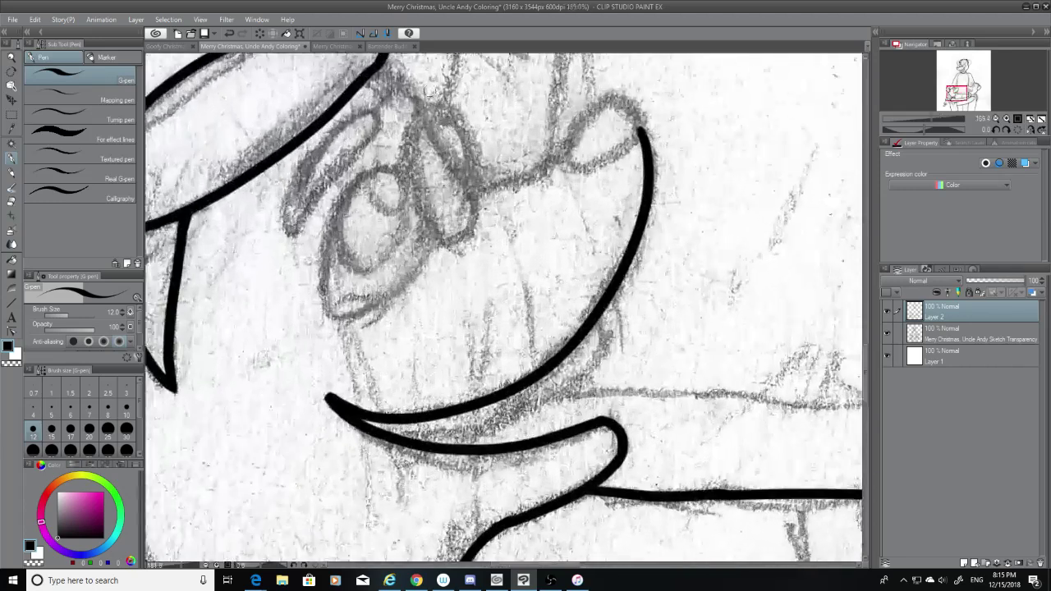
pyautogui.scroll(-3, 424, 69)
pyautogui.scroll(3, 423, 69)
pyautogui.scroll(2, 423, 69)
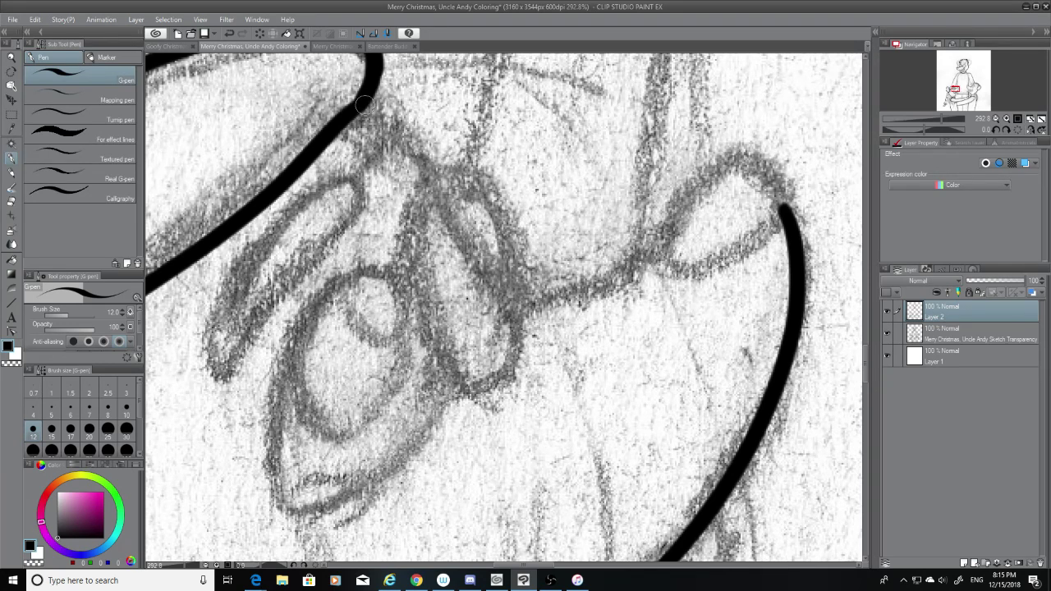
pyautogui.moveTo(367, 100); pyautogui.dragTo(497, 304)
pyautogui.hotkey('ctrl', 'z')
pyautogui.hotkey('ctrl', 'y')
pyautogui.hotkey('ctrl', 'z')
pyautogui.moveTo(361, 107); pyautogui.dragTo(526, 304)
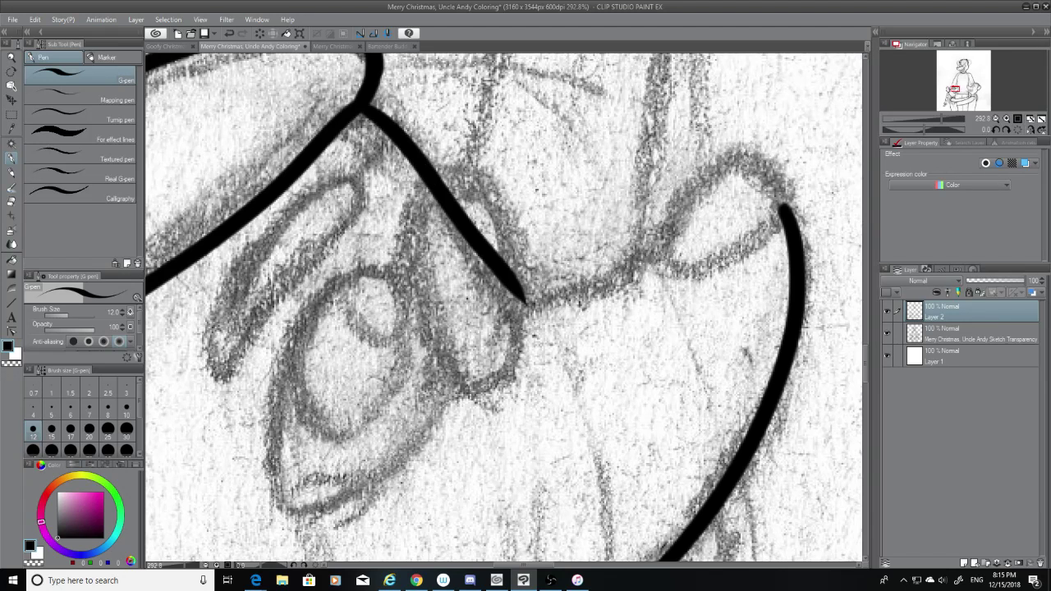
pyautogui.click(11, 201)
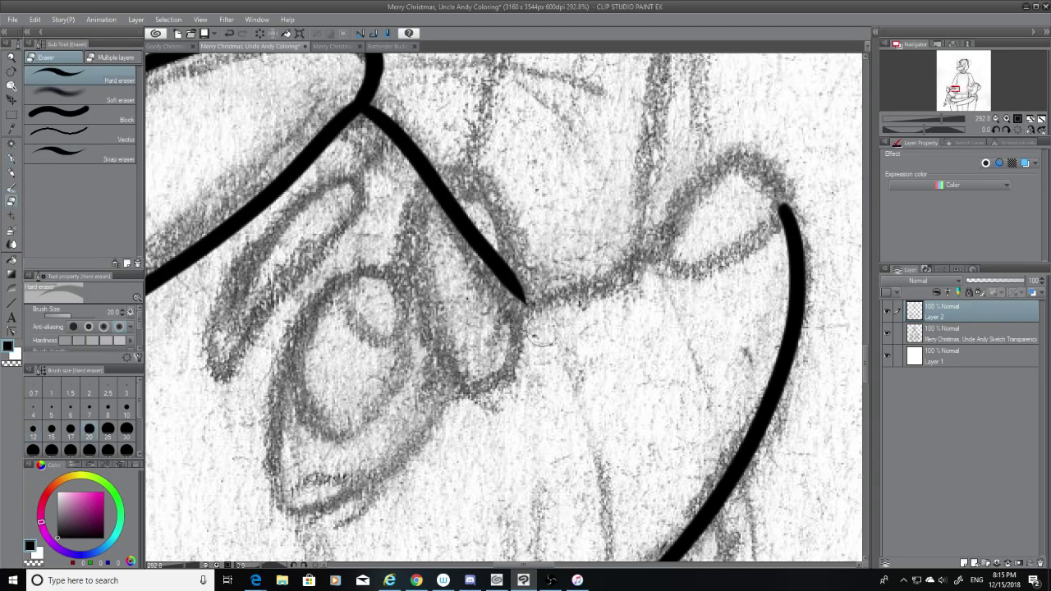
pyautogui.click(12, 158)
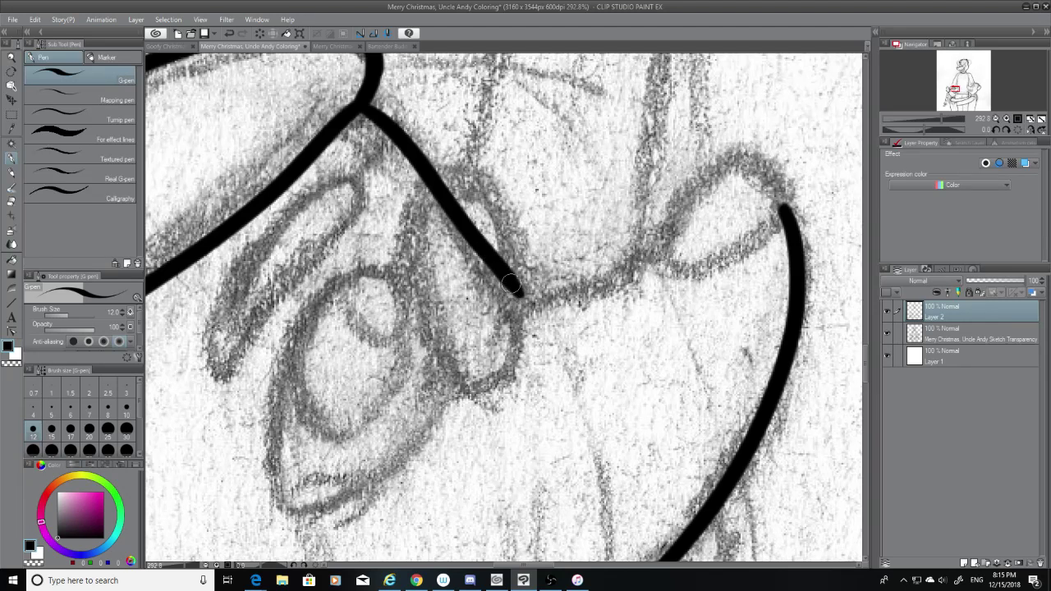
# Continue the line along the top of the muzzle to the nose, and clean its end with the Hard eraser
pyautogui.moveTo(503, 277); pyautogui.dragTo(647, 275)
pyautogui.hotkey('ctrl', 'z')
pyautogui.moveTo(522, 294)
pyautogui.mouseDown()
pyautogui.moveTo(608, 279)
pyautogui.moveTo(678, 237)
pyautogui.moveTo(674, 274)
pyautogui.mouseUp()
pyautogui.click(12, 200)
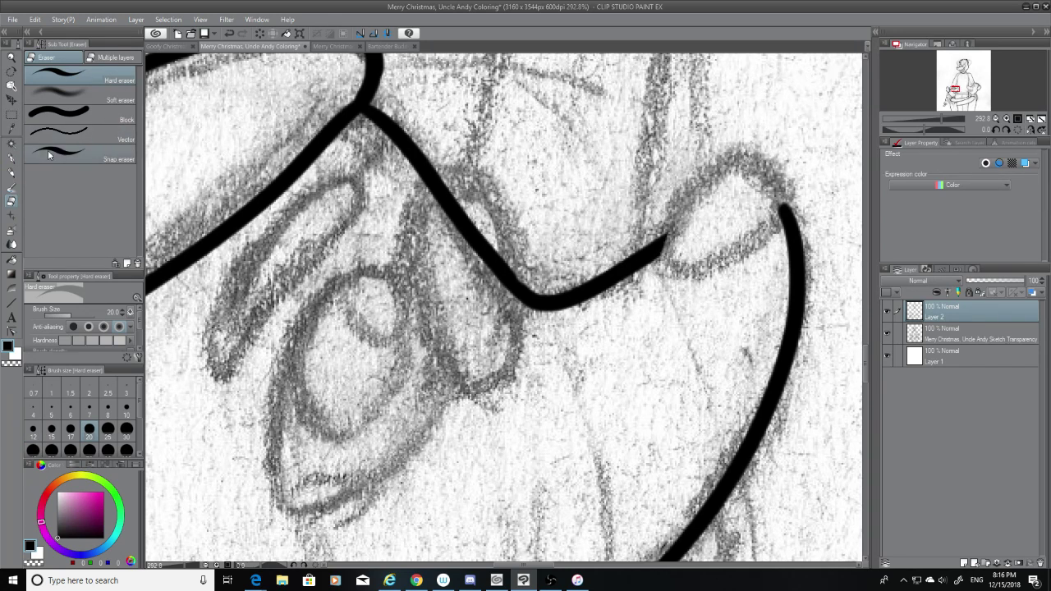
pyautogui.click(13, 159)
pyautogui.moveTo(667, 247); pyautogui.dragTo(759, 160)
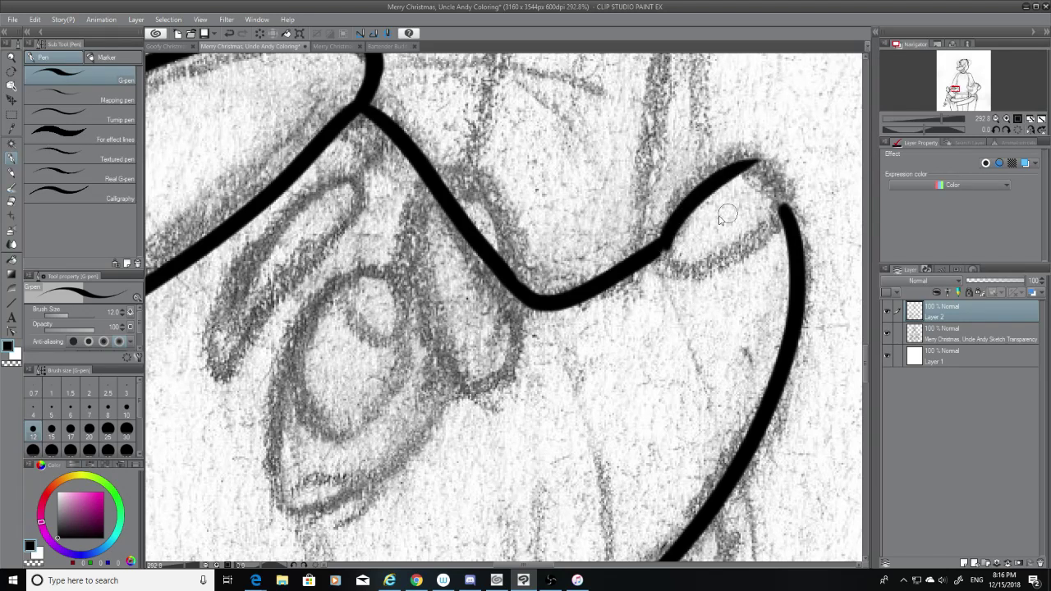
pyautogui.hotkey('ctrl', 'z')
pyautogui.moveTo(663, 245); pyautogui.dragTo(778, 159)
pyautogui.hotkey('ctrl', 'z')
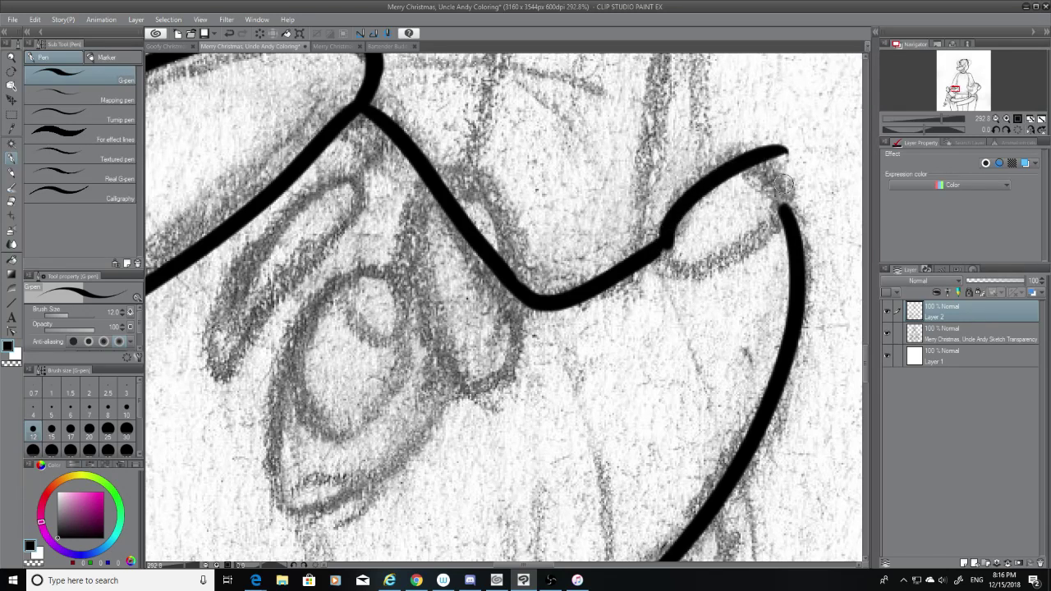
pyautogui.hotkey('ctrl', 'z')
pyautogui.moveTo(667, 246); pyautogui.dragTo(772, 184)
pyautogui.hotkey('ctrl', 'z')
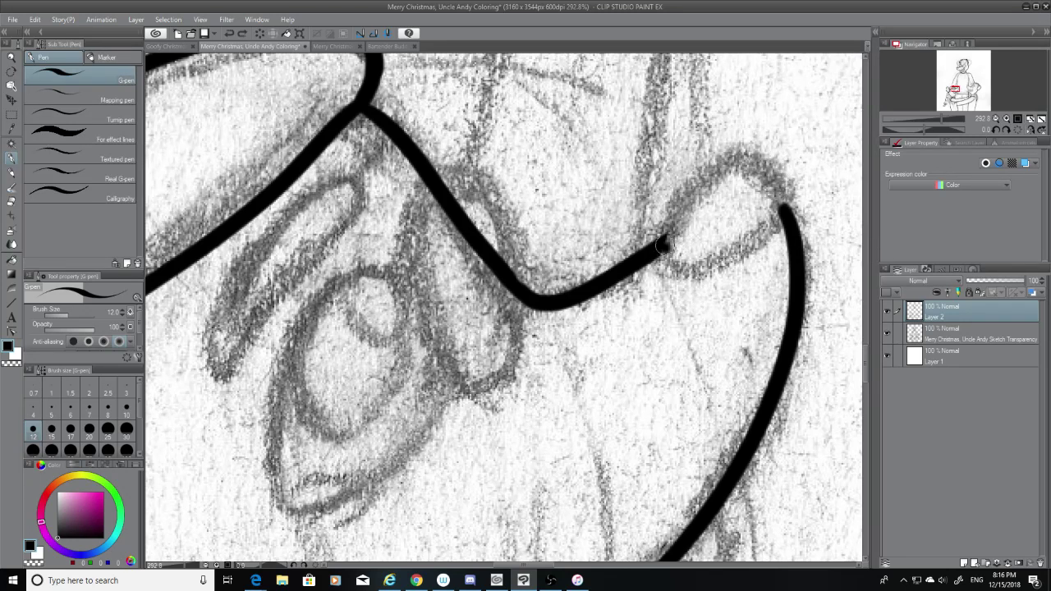
pyautogui.moveTo(667, 247); pyautogui.dragTo(742, 162)
pyautogui.hotkey('ctrl', 'z')
pyautogui.moveTo(667, 247); pyautogui.dragTo(754, 168)
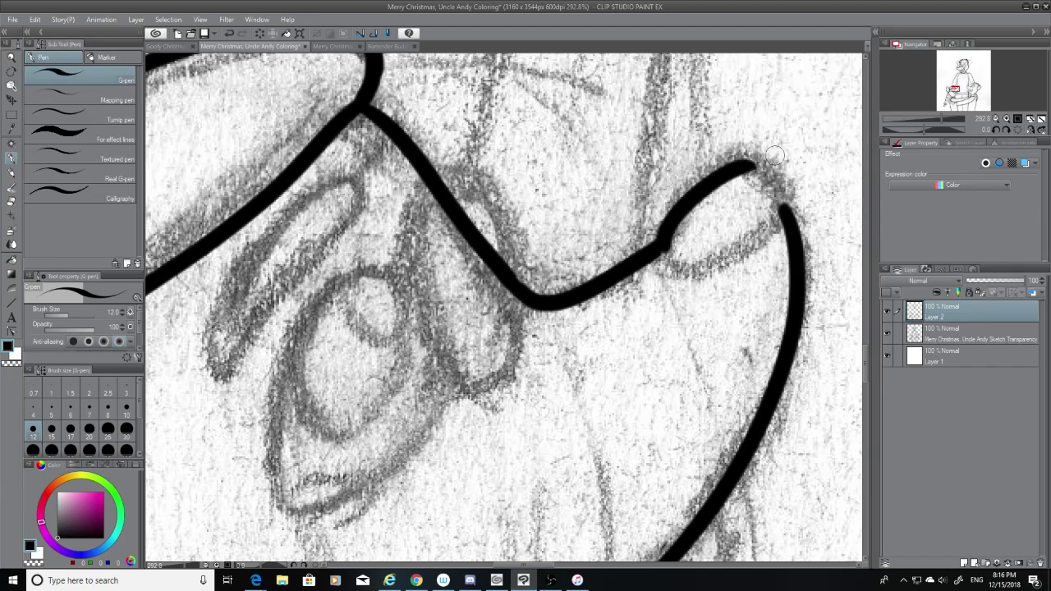
pyautogui.hotkey('ctrl', 'z')
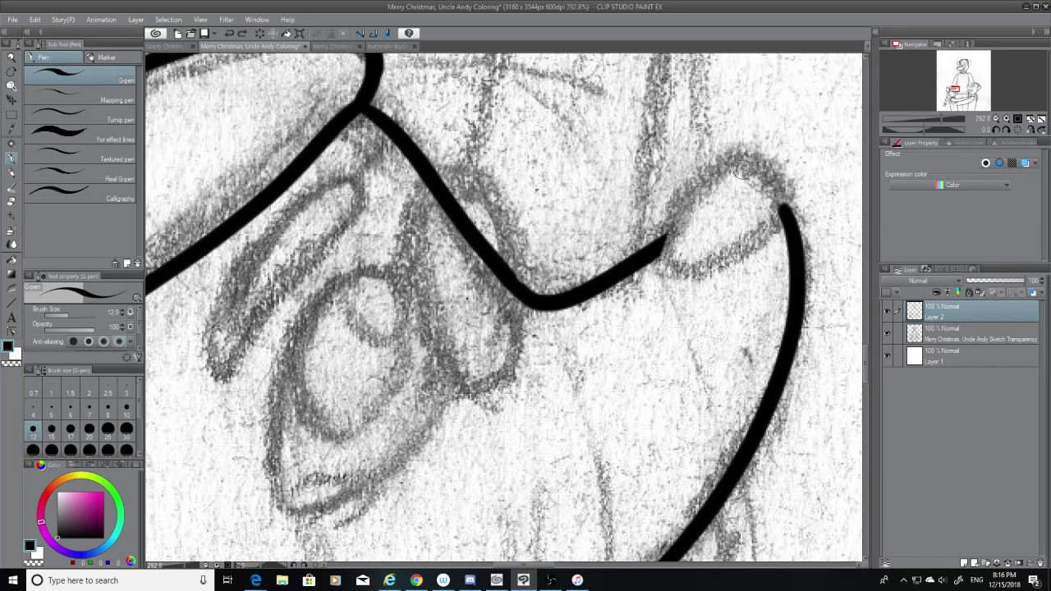
# Ink the front curve of the nose, from its top around past the muzzle outline to the underside
pyautogui.moveTo(752, 144); pyautogui.dragTo(766, 259)
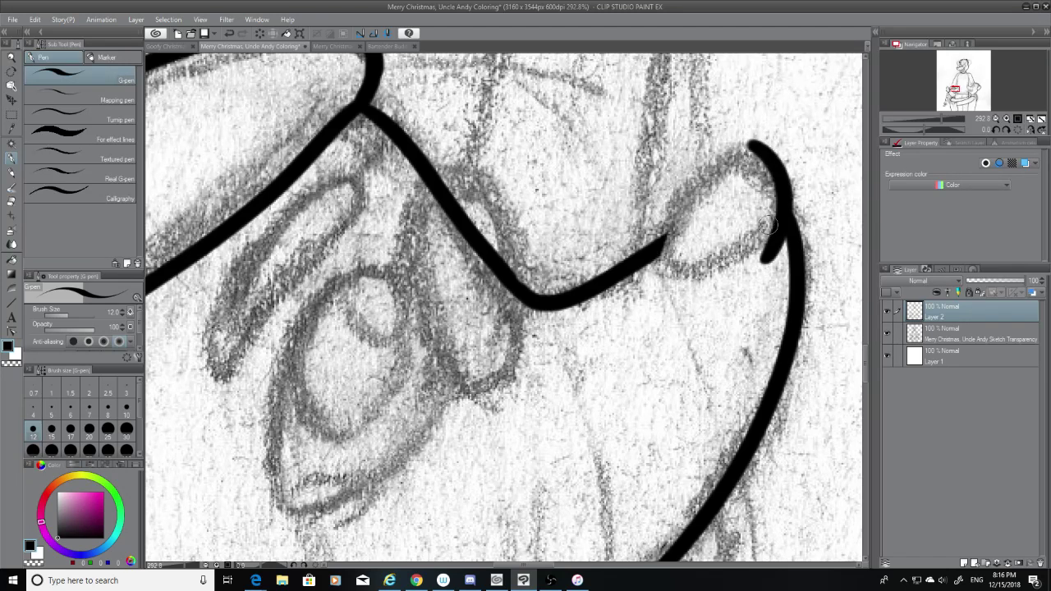
pyautogui.hotkey('ctrl', 'z')
pyautogui.moveTo(749, 146)
pyautogui.mouseDown()
pyautogui.moveTo(747, 277)
pyautogui.moveTo(771, 168)
pyautogui.moveTo(708, 287)
pyautogui.moveTo(752, 155)
pyautogui.moveTo(731, 272)
pyautogui.mouseUp()
pyautogui.hotkey('ctrl', 'z')
pyautogui.hotkey('ctrl', 'z')
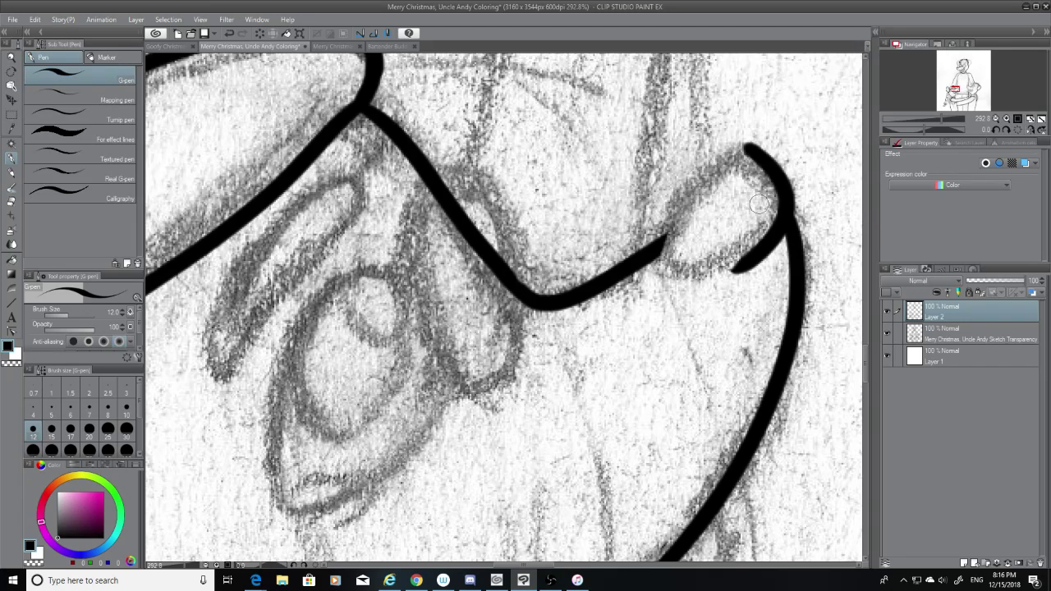
pyautogui.moveTo(746, 152)
pyautogui.mouseDown()
pyautogui.moveTo(700, 216)
pyautogui.moveTo(677, 205)
pyautogui.mouseUp()
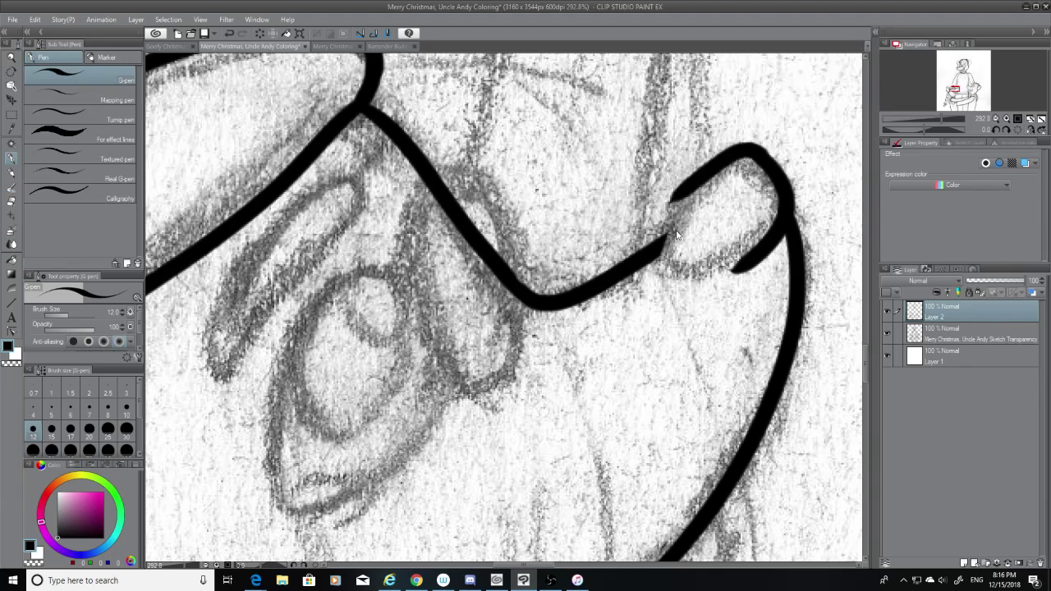
pyautogui.hotkey('ctrl', 'z')
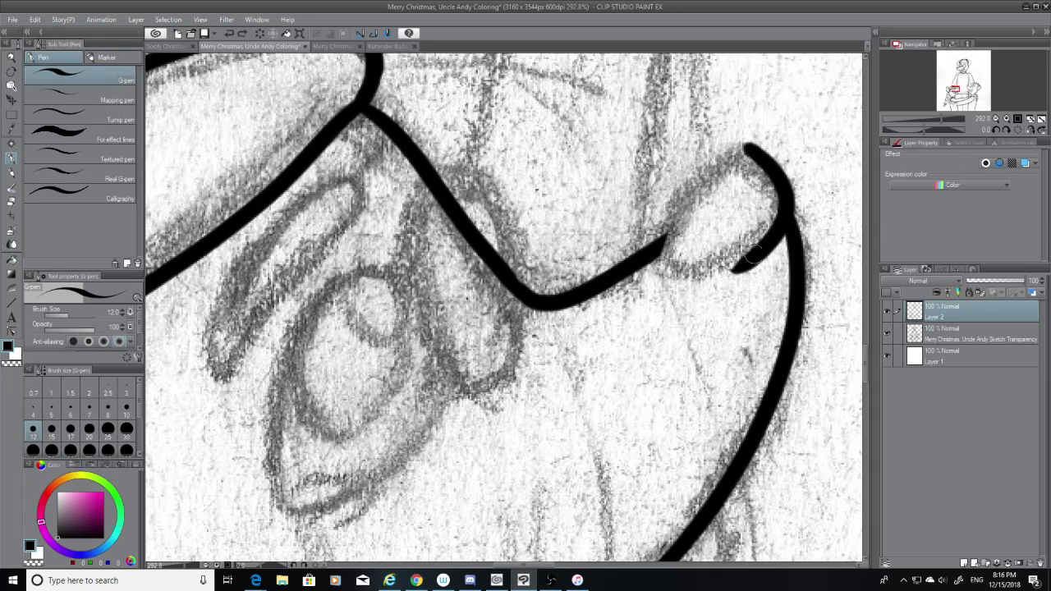
pyautogui.moveTo(762, 248); pyautogui.dragTo(610, 234)
pyautogui.hotkey('ctrl', 'z')
pyautogui.moveTo(762, 256); pyautogui.dragTo(733, 271)
pyautogui.moveTo(743, 267); pyautogui.dragTo(645, 242)
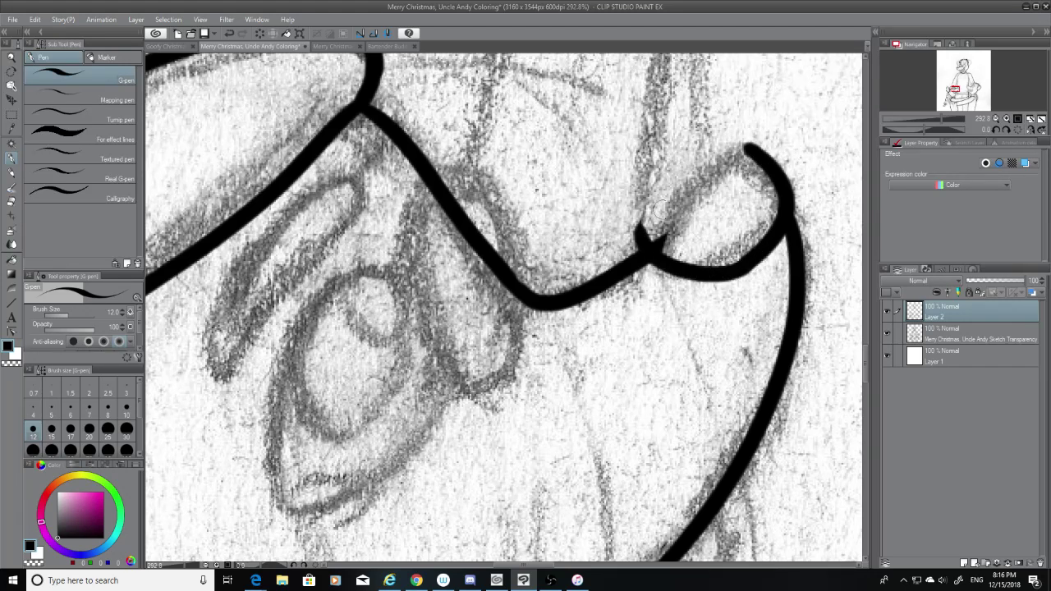
pyautogui.hotkey('ctrl', 'z')
pyautogui.hotkey('ctrl', 'z')
pyautogui.moveTo(762, 260)
pyautogui.mouseDown()
pyautogui.moveTo(691, 281)
pyautogui.moveTo(655, 222)
pyautogui.moveTo(671, 215)
pyautogui.moveTo(754, 264)
pyautogui.mouseUp()
pyautogui.hotkey('ctrl', 'z')
pyautogui.hotkey('ctrl', 'z')
# Ink the rear curve of the nose, crossing the end of the muzzle's top line and turning into the underside
pyautogui.moveTo(675, 204)
pyautogui.mouseDown()
pyautogui.moveTo(658, 251)
pyautogui.moveTo(763, 257)
pyautogui.mouseUp()
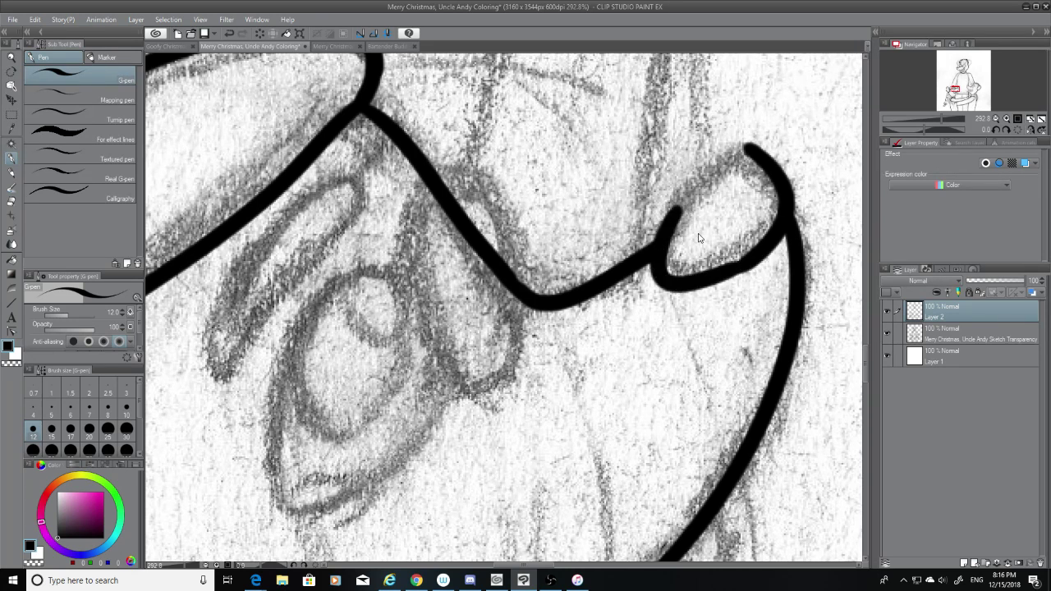
pyautogui.hotkey('ctrl', 'z')
pyautogui.moveTo(681, 212); pyautogui.dragTo(713, 265)
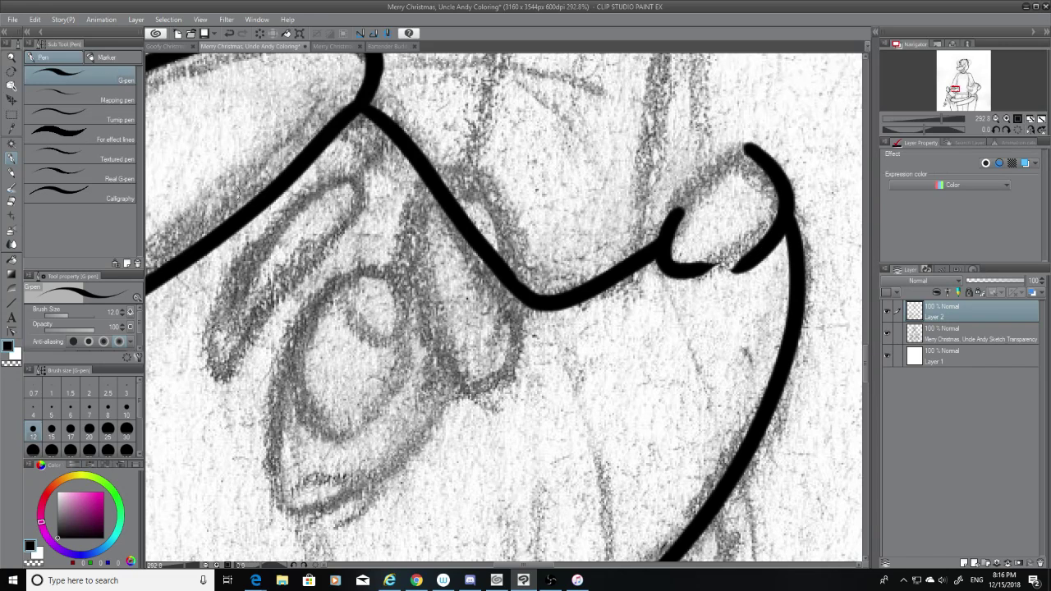
# Ink the underside of the braided character's nose with the G-pen, joining the front curve to the rear curve
pyautogui.click(12, 200)
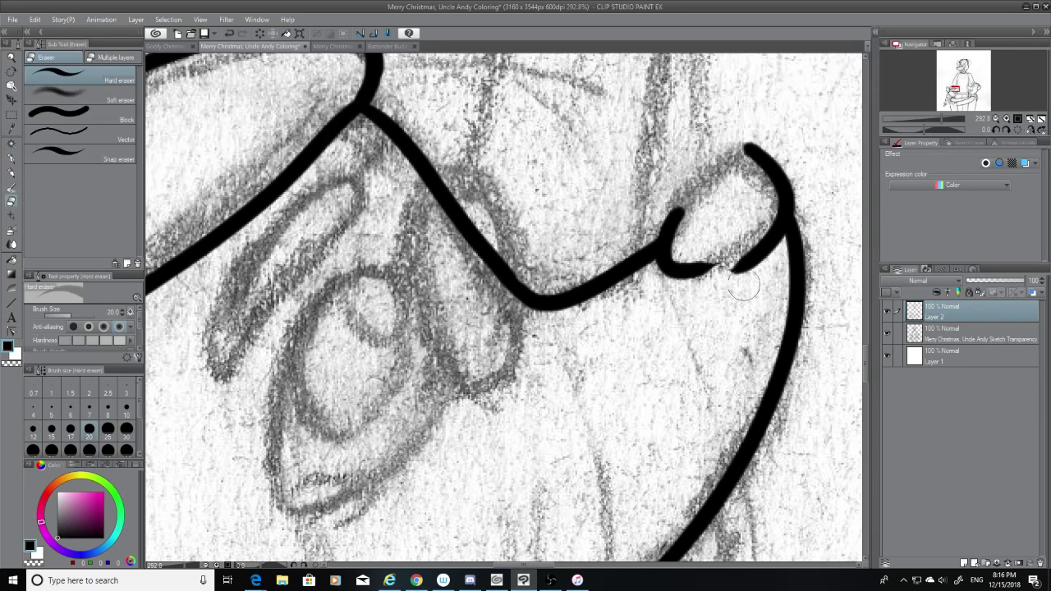
pyautogui.moveTo(758, 258)
pyautogui.mouseDown()
pyautogui.moveTo(726, 268)
pyautogui.moveTo(773, 240)
pyautogui.moveTo(761, 217)
pyautogui.moveTo(777, 242)
pyautogui.moveTo(764, 212)
pyautogui.moveTo(705, 276)
pyautogui.mouseUp()
pyautogui.click(11, 157)
pyautogui.hotkey('ctrl', 'z')
pyautogui.moveTo(784, 199); pyautogui.dragTo(690, 261)
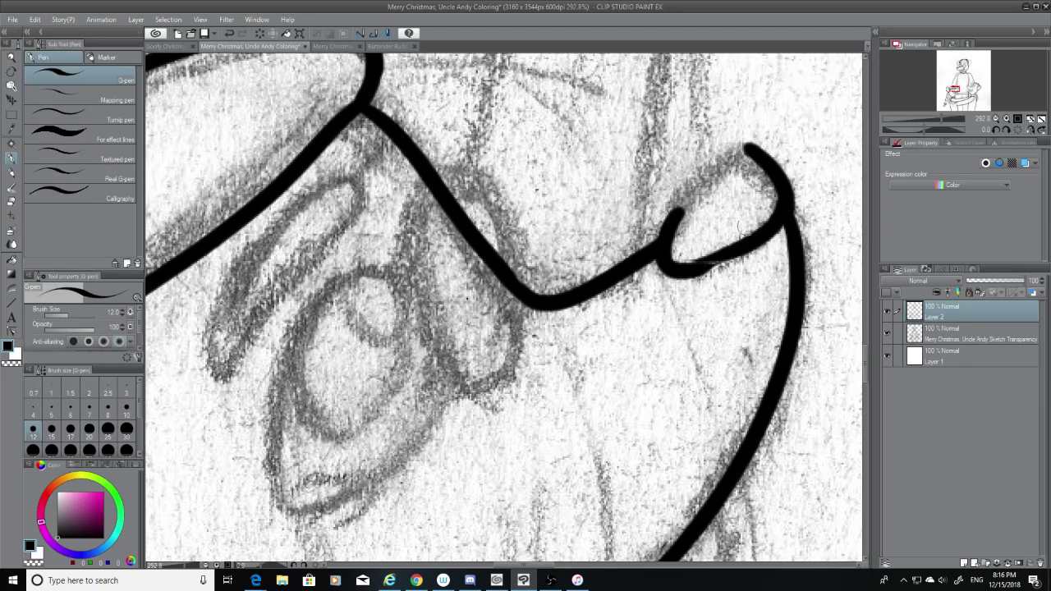
pyautogui.hotkey('ctrl', 'z')
pyautogui.moveTo(785, 199); pyautogui.dragTo(697, 272)
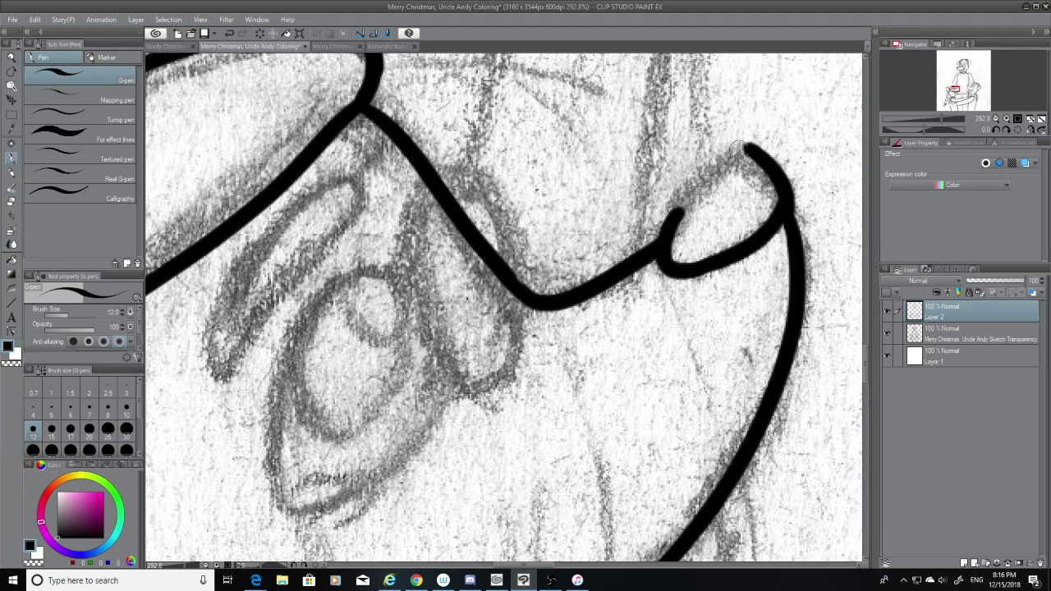
# Trim the upper end of the nose's front curve with the Hard eraser
pyautogui.moveTo(751, 149); pyautogui.dragTo(745, 145)
pyautogui.click(11, 202)
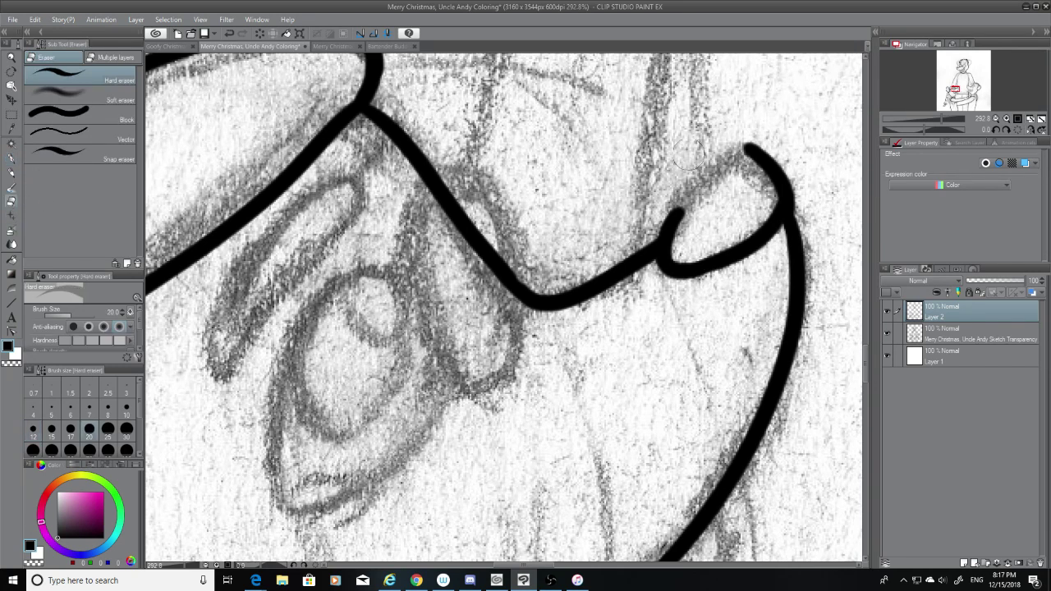
pyautogui.moveTo(727, 149); pyautogui.dragTo(744, 152)
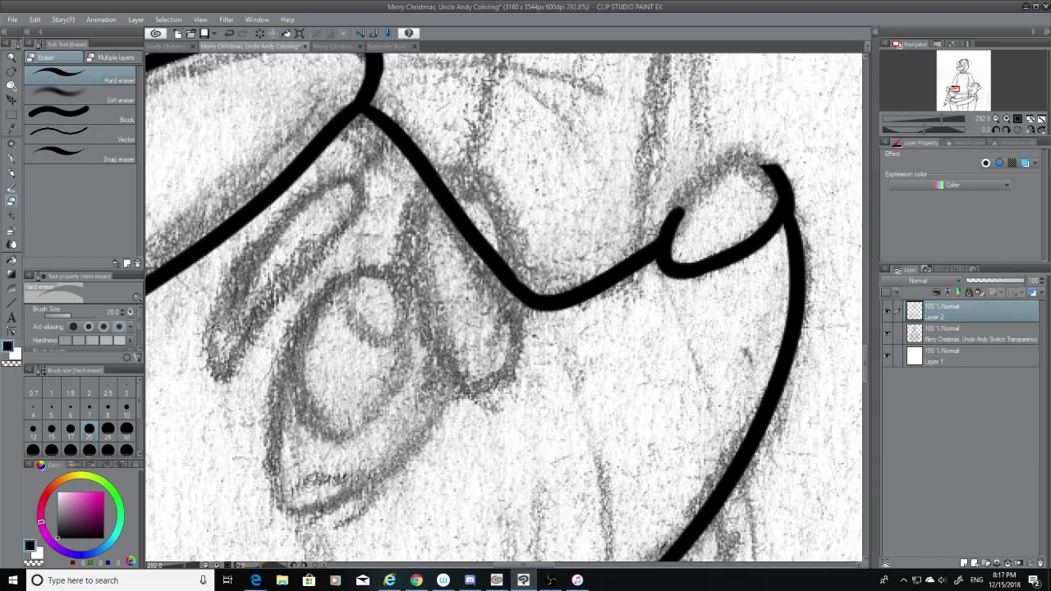
# Try several G-pen strokes for the top edge of the nose, from the rear curve over to the front curve
pyautogui.click(13, 159)
pyautogui.moveTo(684, 198); pyautogui.dragTo(768, 164)
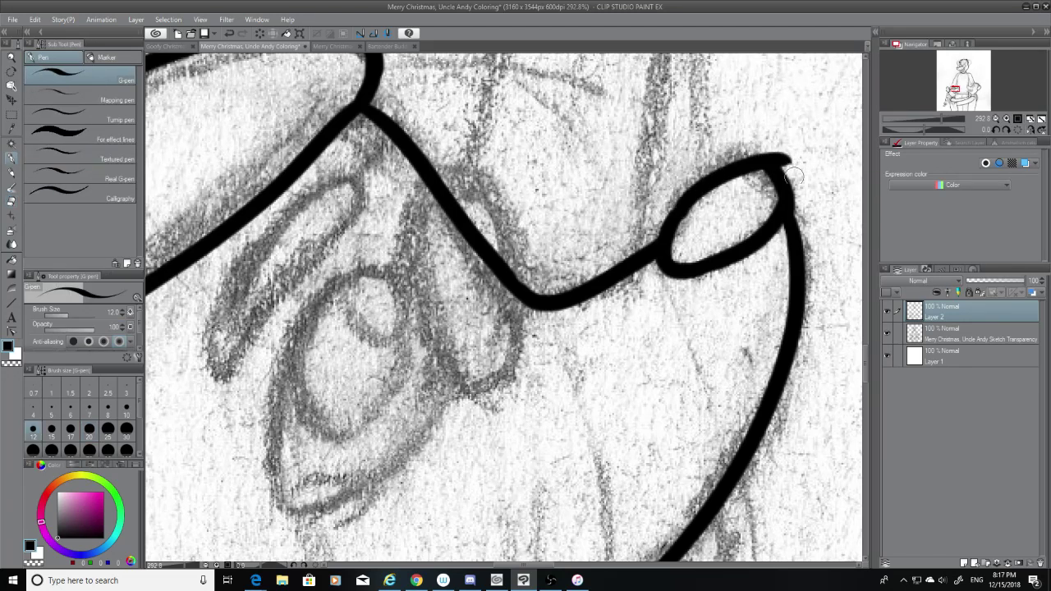
pyautogui.hotkey('ctrl', 'z')
pyautogui.moveTo(690, 207); pyautogui.dragTo(736, 163)
pyautogui.hotkey('ctrl', 'z')
pyautogui.moveTo(676, 215)
pyautogui.mouseDown()
pyautogui.moveTo(777, 184)
pyautogui.moveTo(726, 174)
pyautogui.moveTo(744, 162)
pyautogui.moveTo(788, 185)
pyautogui.mouseUp()
pyautogui.hotkey('ctrl', 'z')
pyautogui.hotkey('ctrl', 'z')
pyautogui.moveTo(743, 160); pyautogui.dragTo(777, 182)
pyautogui.hotkey('ctrl', 'z')
pyautogui.hotkey('ctrl', 'z')
pyautogui.hotkey('ctrl', 'z')
pyautogui.hotkey('ctrl', 'y')
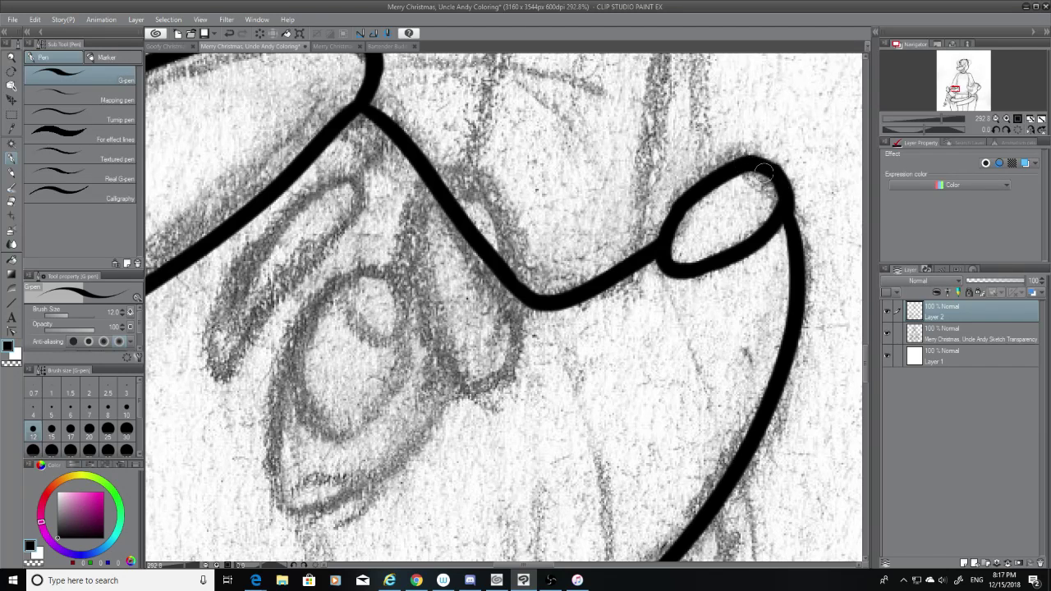
pyautogui.hotkey('ctrl', 'z')
pyautogui.hotkey('ctrl', 'y')
pyautogui.hotkey('ctrl', 'z')
pyautogui.hotkey('ctrl', 'y')
pyautogui.hotkey('ctrl', 'z')
pyautogui.hotkey('ctrl', 'y')
pyautogui.hotkey('ctrl', 'z')
pyautogui.hotkey('ctrl', 'y')
pyautogui.hotkey('ctrl', 'z')
pyautogui.hotkey('ctrl', 'y')
pyautogui.hotkey('ctrl', 'z')
pyautogui.hotkey('ctrl', 'z')
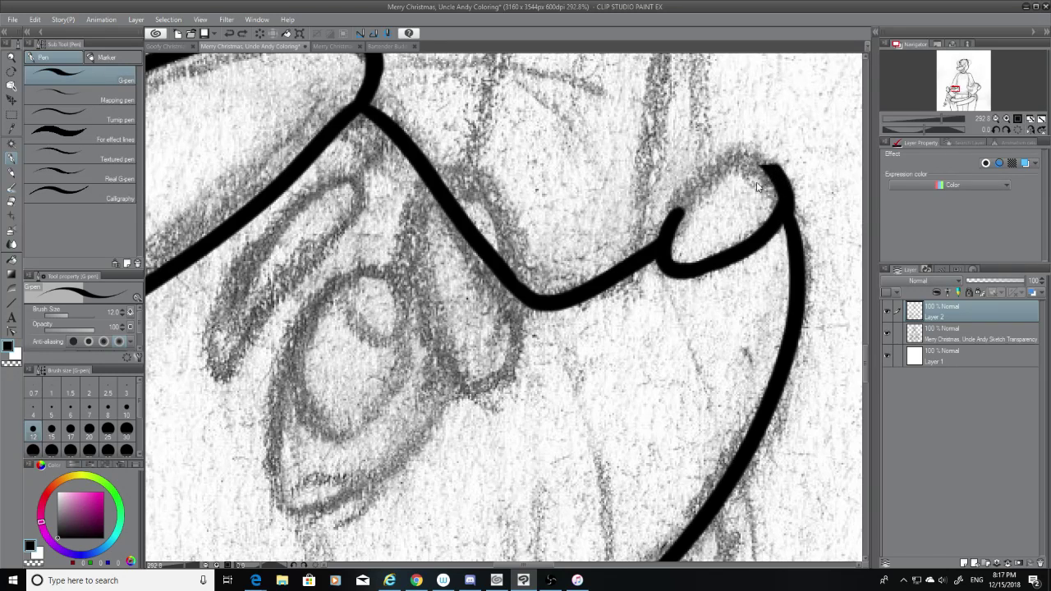
# Thin the tip of the nose's rear curve with the Hard eraser and close the nose's top edge with the G-pen
pyautogui.click(12, 201)
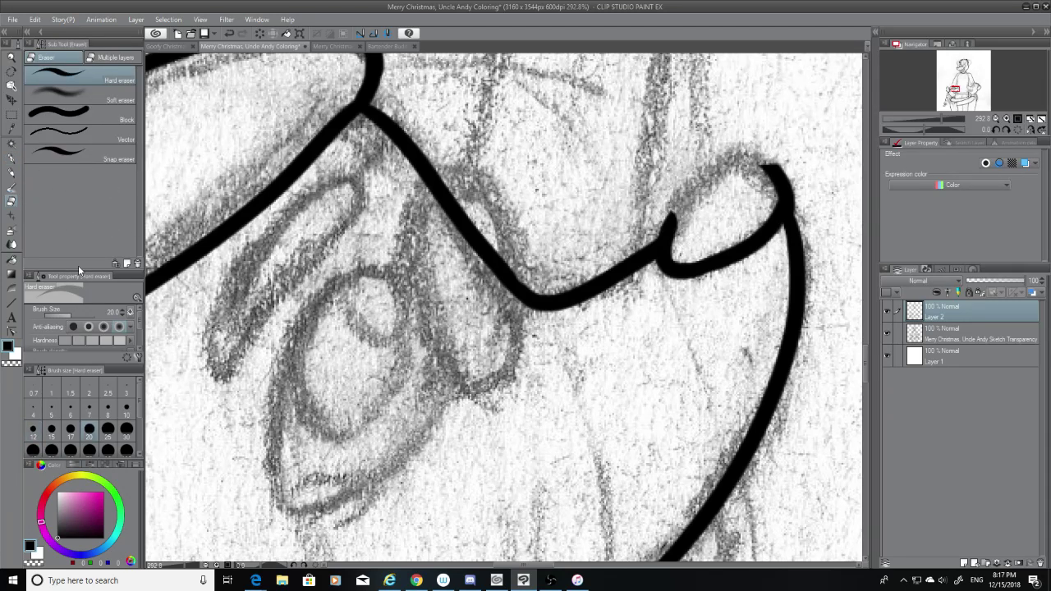
pyautogui.click(12, 143)
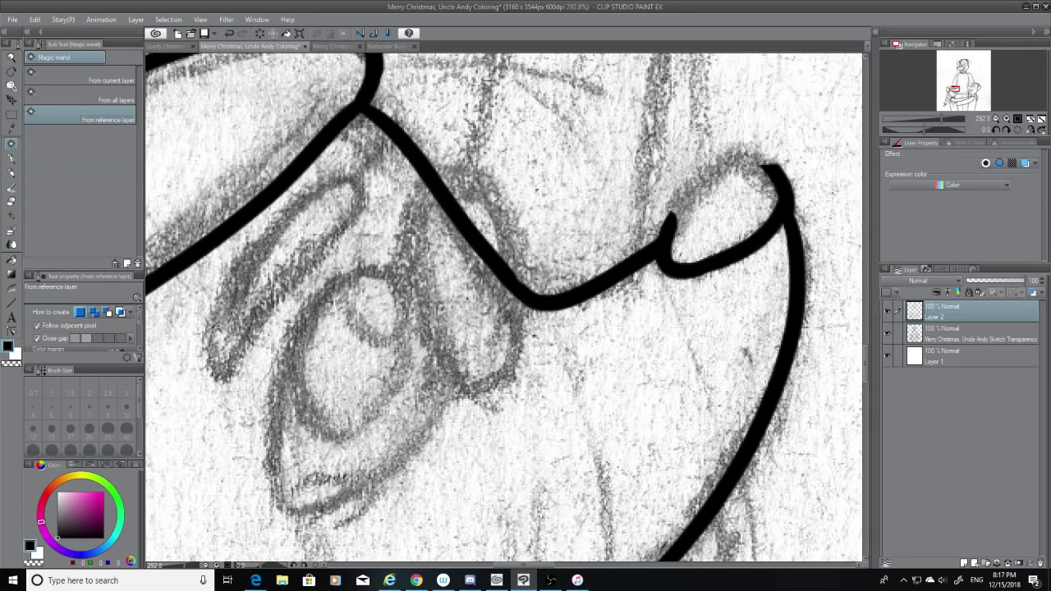
pyautogui.click(12, 158)
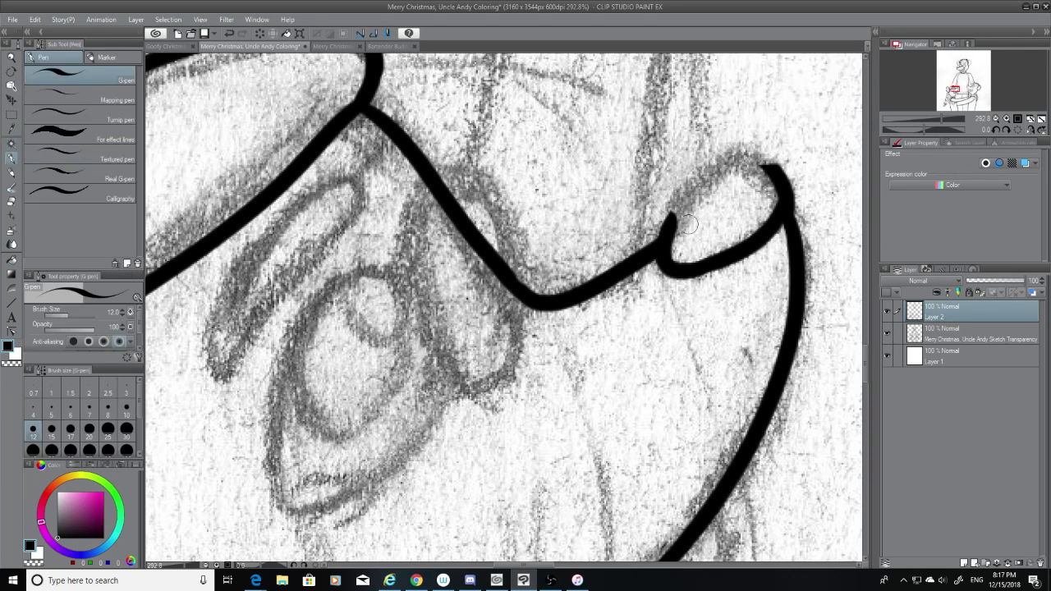
pyautogui.moveTo(674, 231)
pyautogui.mouseDown()
pyautogui.moveTo(686, 193)
pyautogui.moveTo(784, 187)
pyautogui.moveTo(729, 170)
pyautogui.moveTo(674, 246)
pyautogui.moveTo(689, 201)
pyautogui.moveTo(708, 202)
pyautogui.mouseUp()
pyautogui.hotkey('ctrl', 'z')
pyautogui.hotkey('ctrl', 'z')
pyautogui.hotkey('ctrl', 'z')
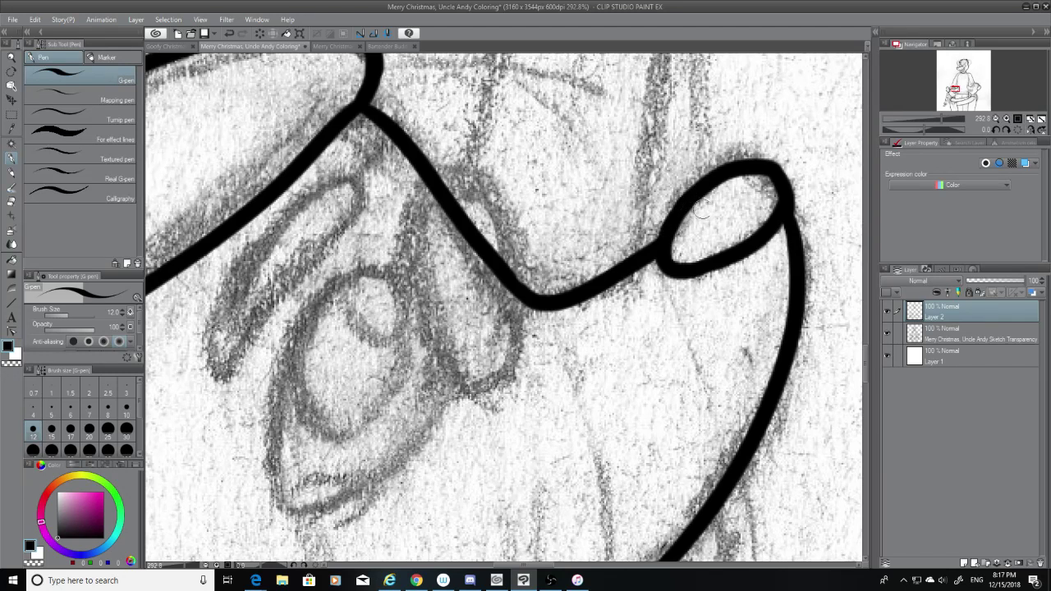
# Hide the sketch layer and undo the touch-up strokes on the underside of the nose
pyautogui.click(888, 332)
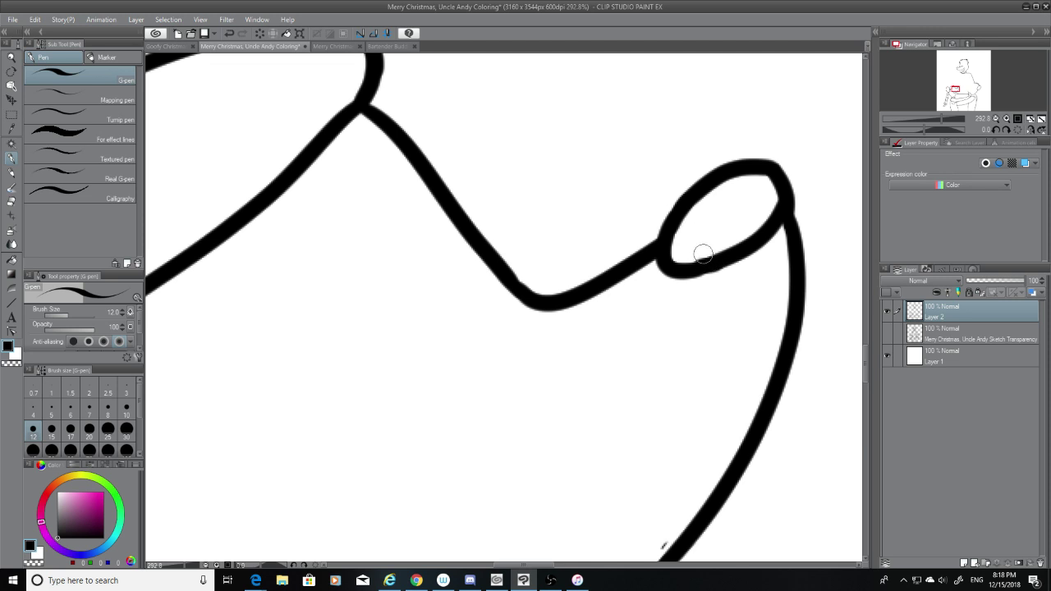
pyautogui.hotkey('ctrl', 'z')
pyautogui.moveTo(680, 277)
pyautogui.mouseDown()
pyautogui.moveTo(718, 262)
pyautogui.moveTo(681, 281)
pyautogui.mouseUp()
pyautogui.hotkey('ctrl', 'z')
pyautogui.hotkey('ctrl', 'z')
pyautogui.hotkey('ctrl', 'z')
pyautogui.hotkey('ctrl', 'z')
pyautogui.hotkey('ctrl', 'z')
pyautogui.hotkey('ctrl', 'z')
pyautogui.hotkey('ctrl', 'z')
pyautogui.hotkey('ctrl', 'z')
# Erase the stray specks beside the front muzzle outline and smooth the notch in the muzzle's bridge line with the G-pen
pyautogui.click(896, 335)
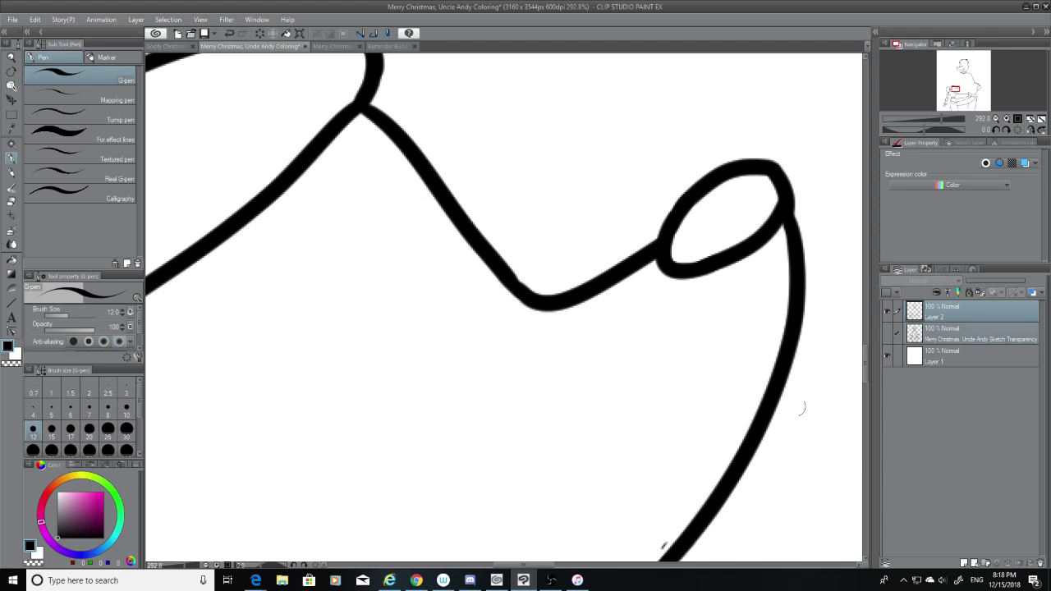
pyautogui.click(12, 202)
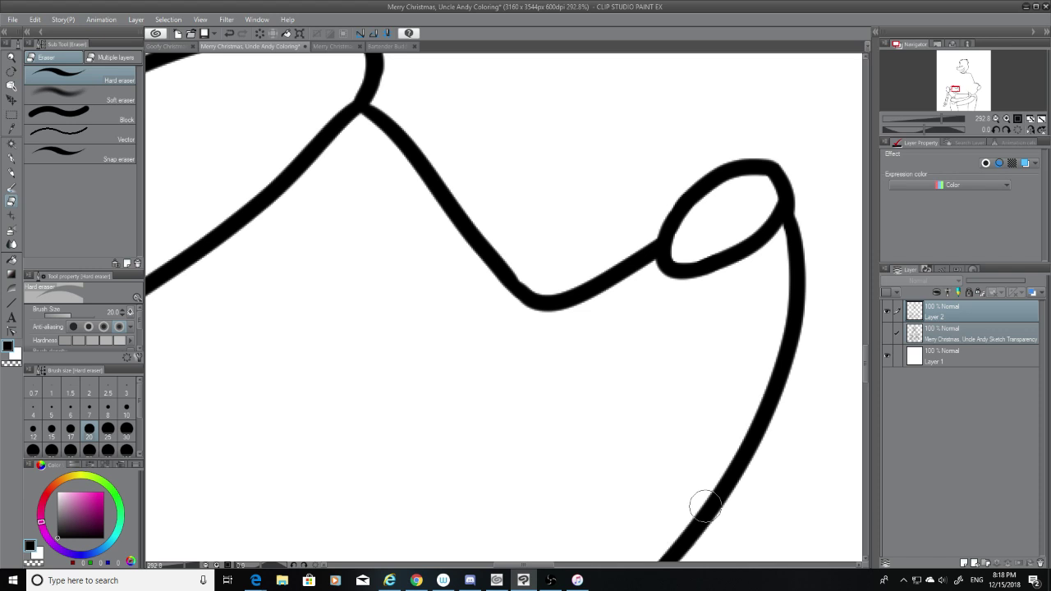
pyautogui.scroll(-3, 704, 507)
pyautogui.scroll(5, 671, 411)
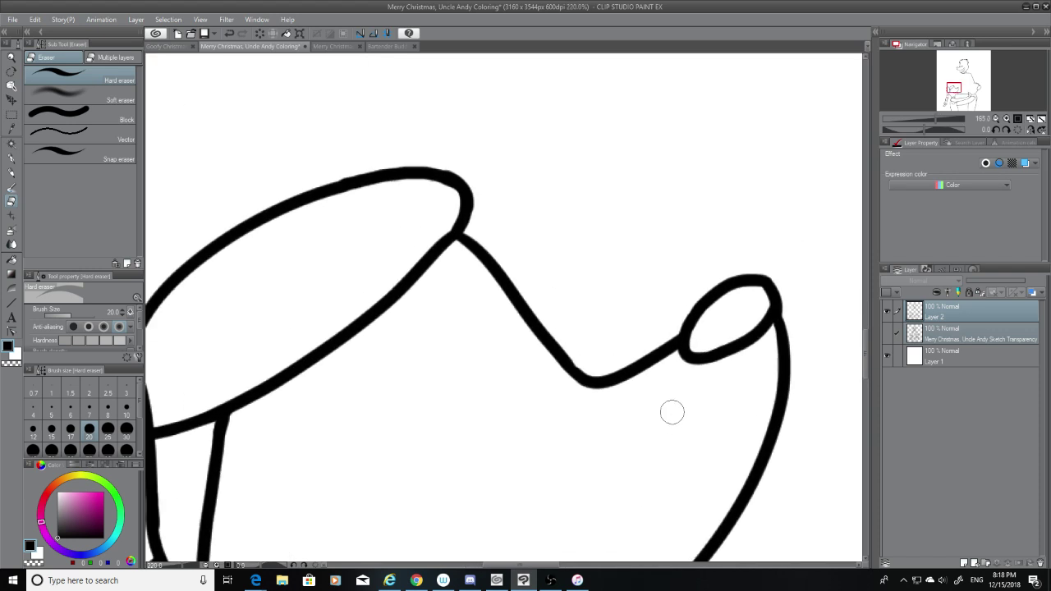
pyautogui.scroll(2, 673, 401)
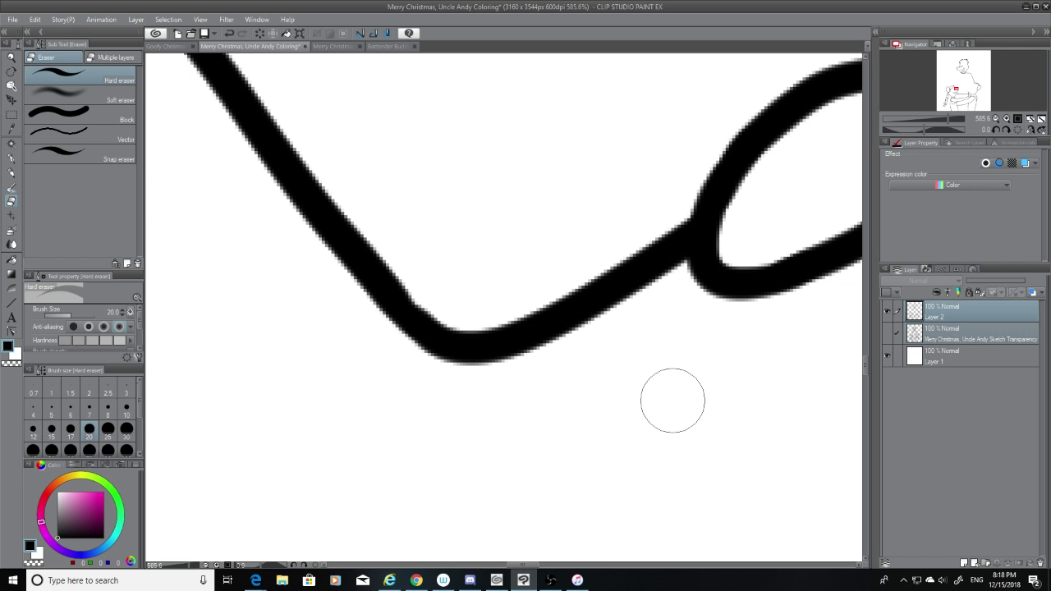
pyautogui.click(10, 159)
pyautogui.moveTo(423, 338)
pyautogui.mouseDown()
pyautogui.moveTo(392, 291)
pyautogui.moveTo(422, 324)
pyautogui.mouseUp()
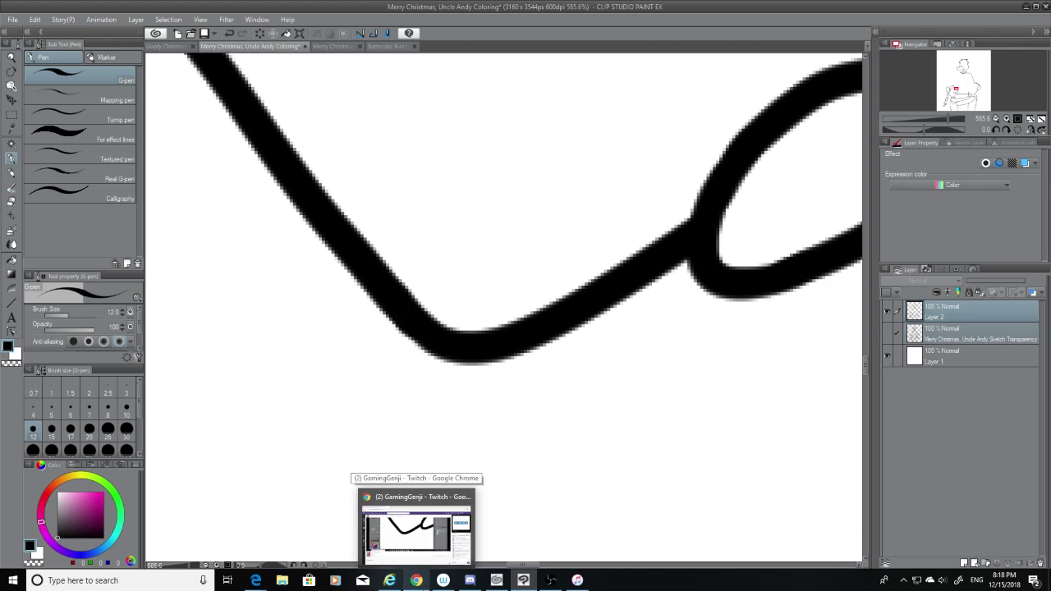
# Show the sketch layer again and save the drawing
pyautogui.scroll(1, 480, 309)
pyautogui.scroll(1, 423, 383)
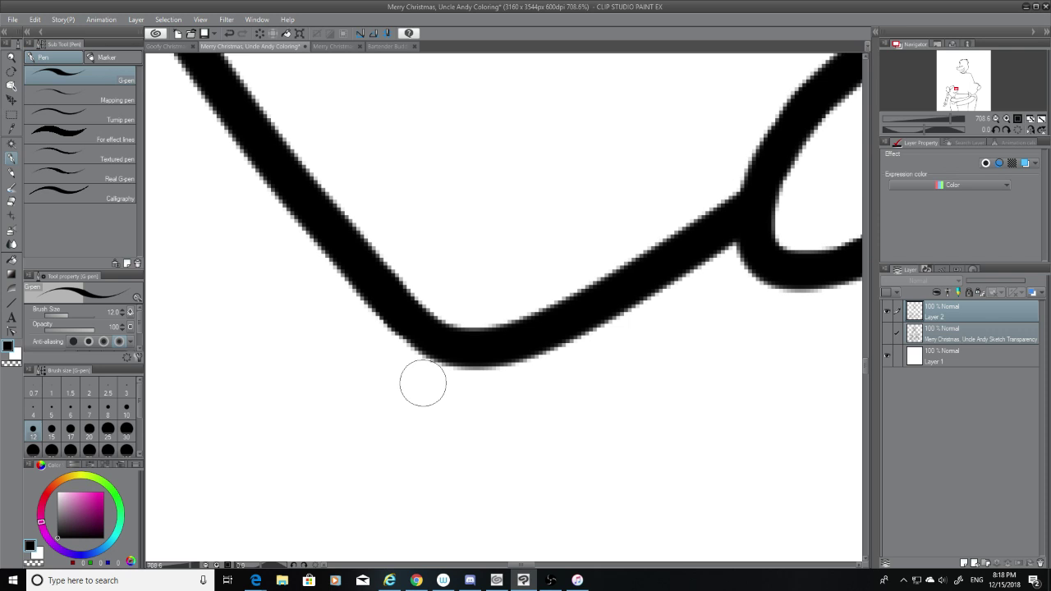
pyautogui.scroll(-20, 423, 383)
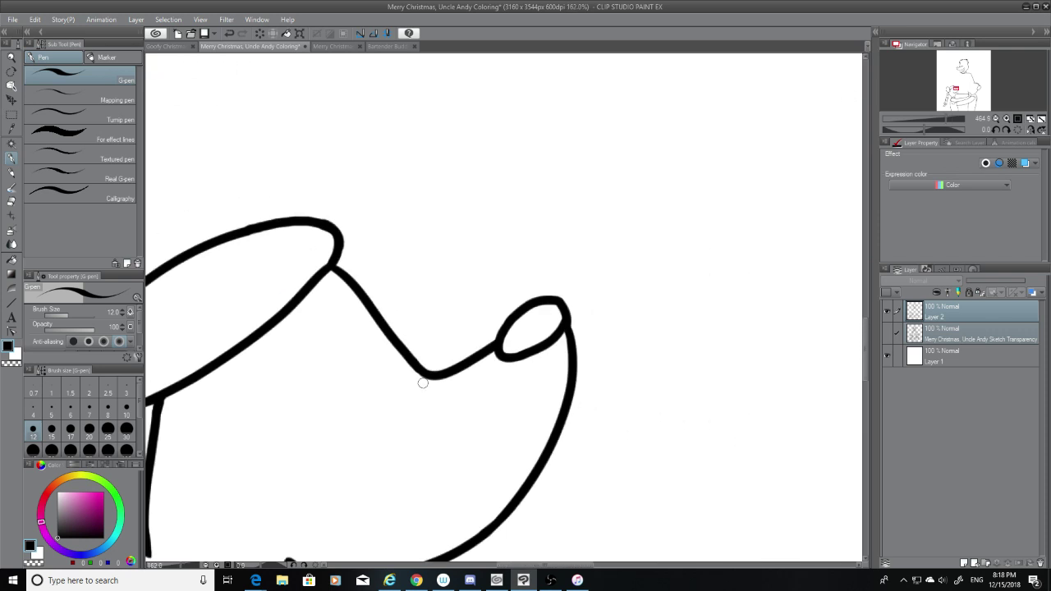
pyautogui.scroll(-8, 423, 383)
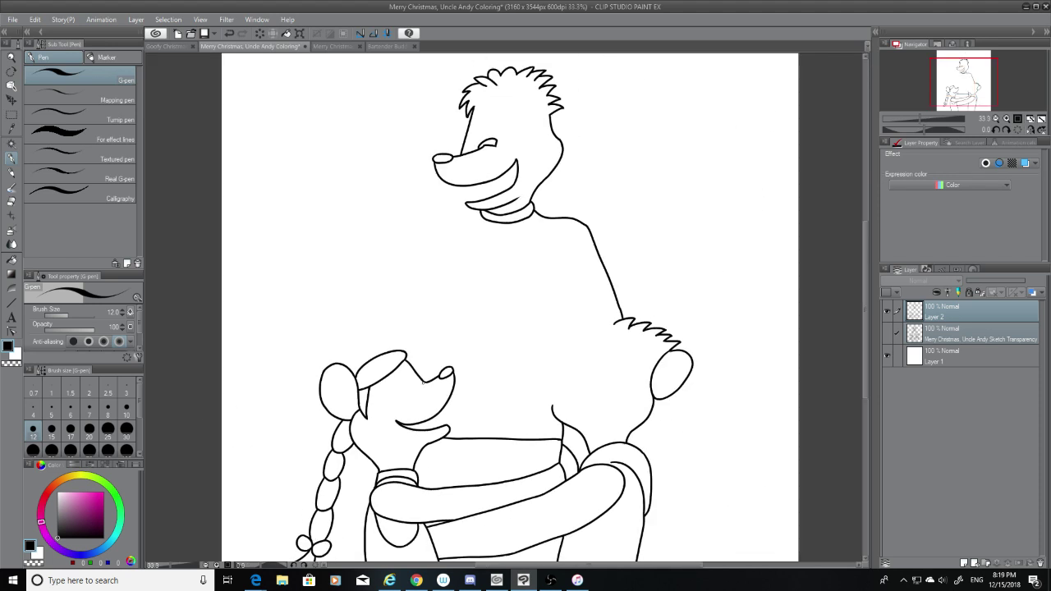
pyautogui.click(888, 322)
pyautogui.click(888, 319)
pyautogui.click(886, 326)
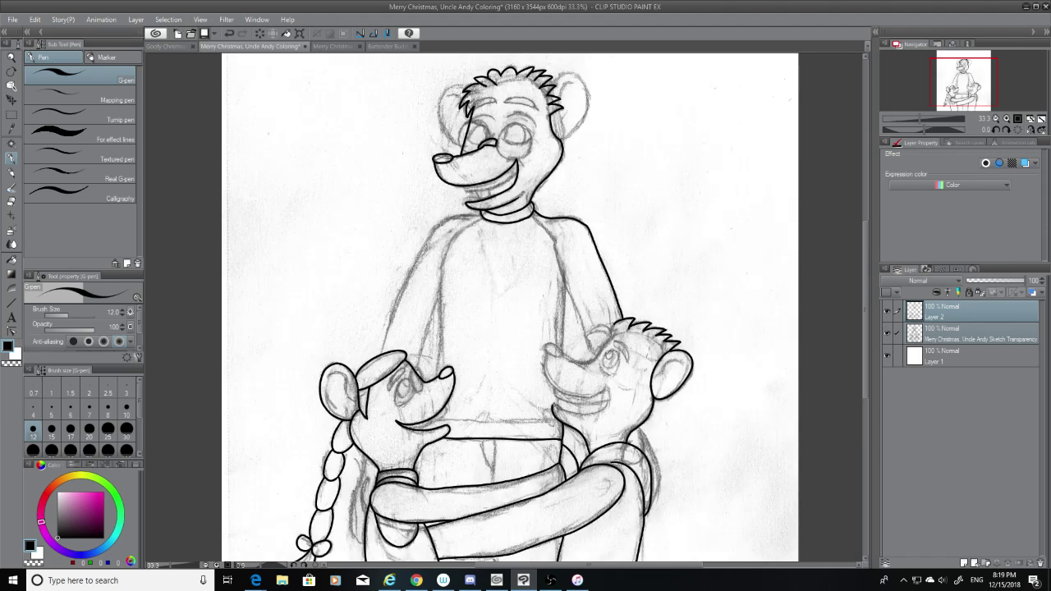
pyautogui.hotkey('ctrl', 's')
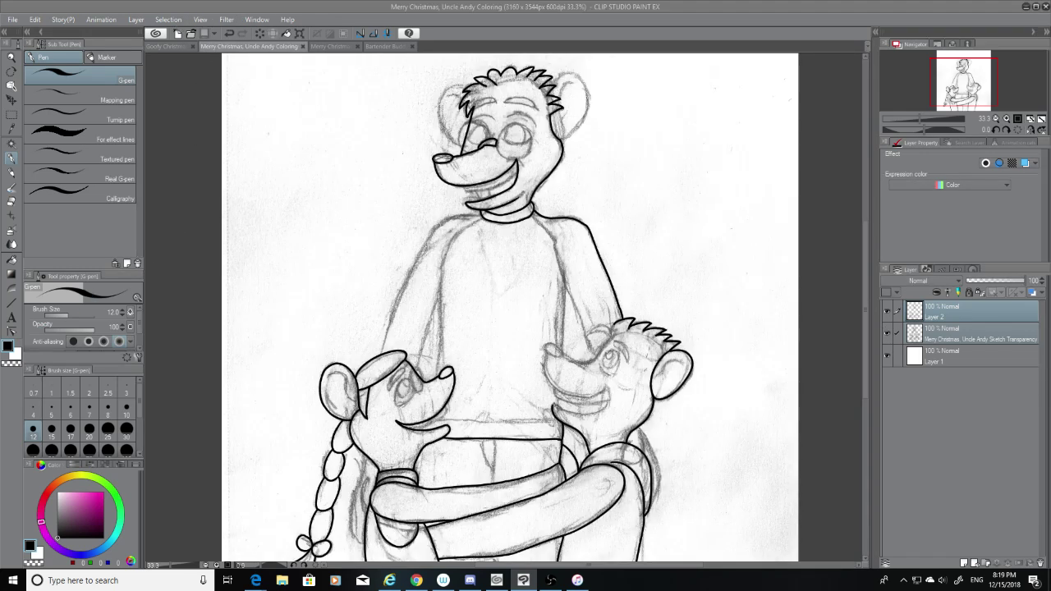
pyautogui.hotkey('alt', 'Tab')
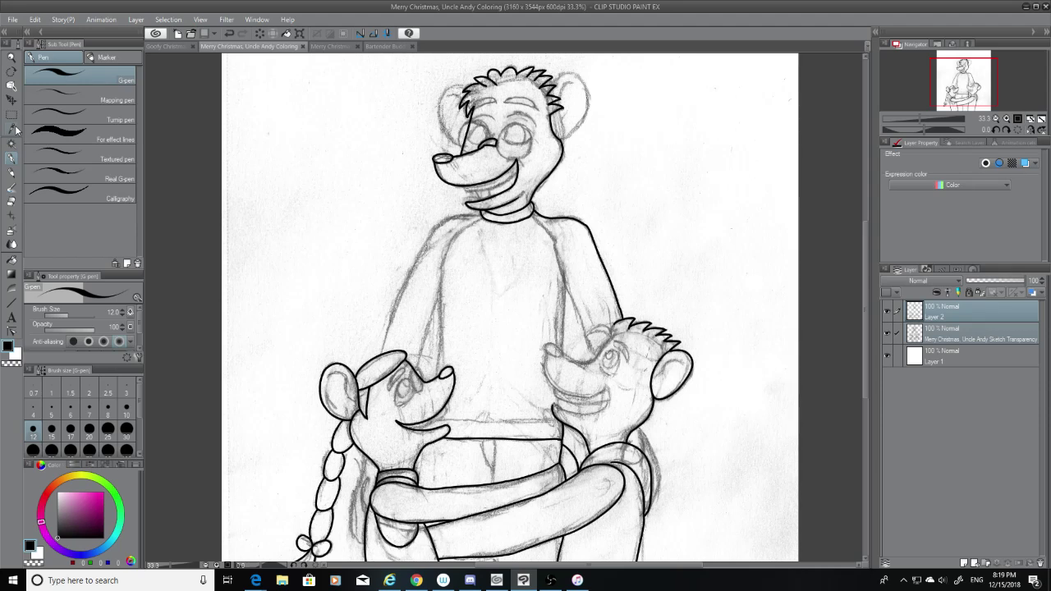
# Ink the short-haired child's front muzzle outline from under the nose down and around to the middle of the smile
pyautogui.scroll(1, 566, 448)
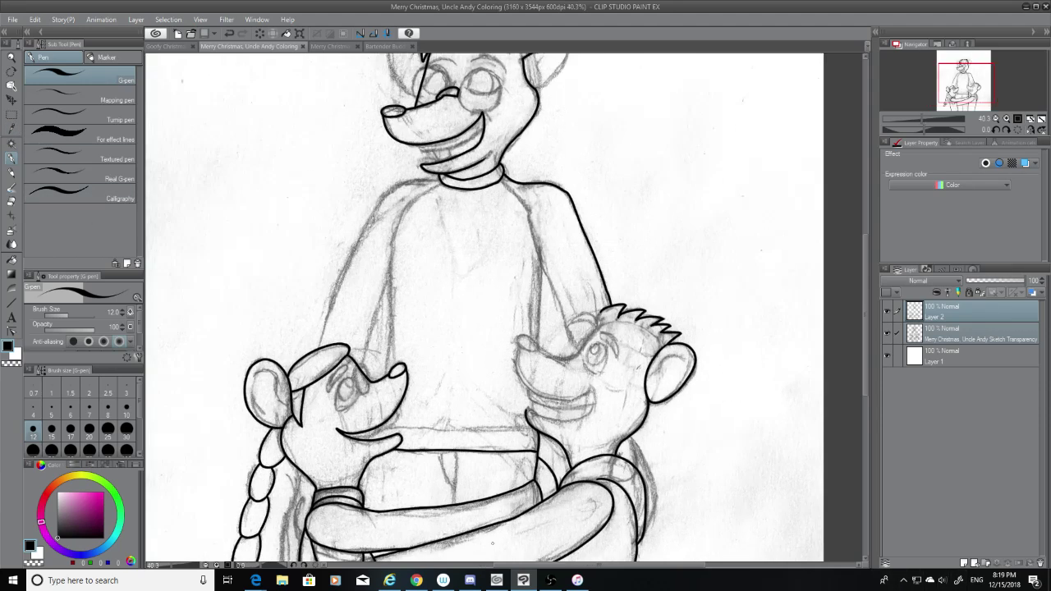
pyautogui.scroll(5, 567, 448)
pyautogui.scroll(2, 703, 303)
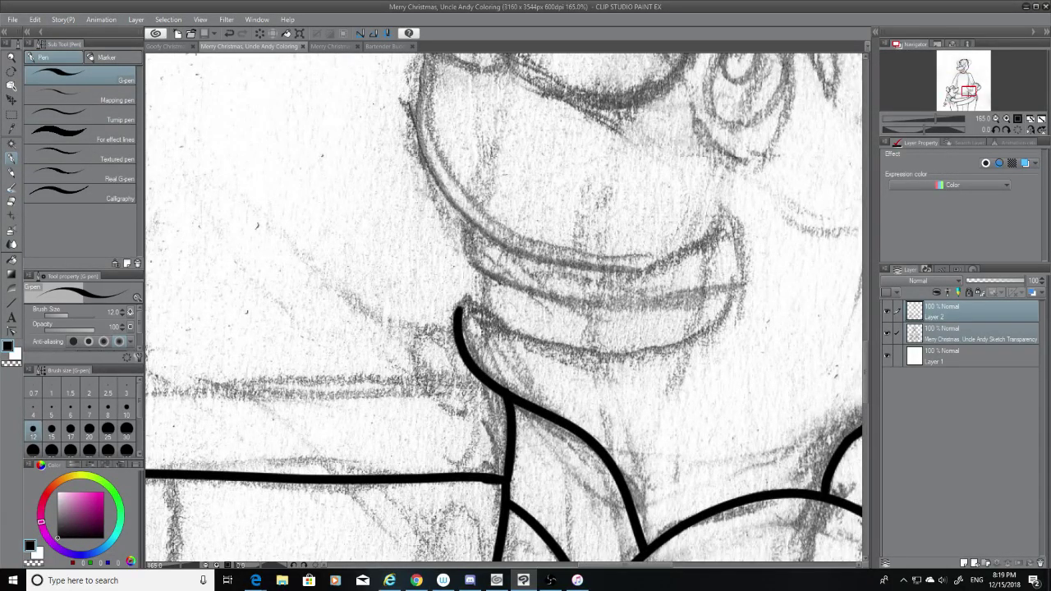
pyautogui.moveTo(866, 354); pyautogui.dragTo(867, 338)
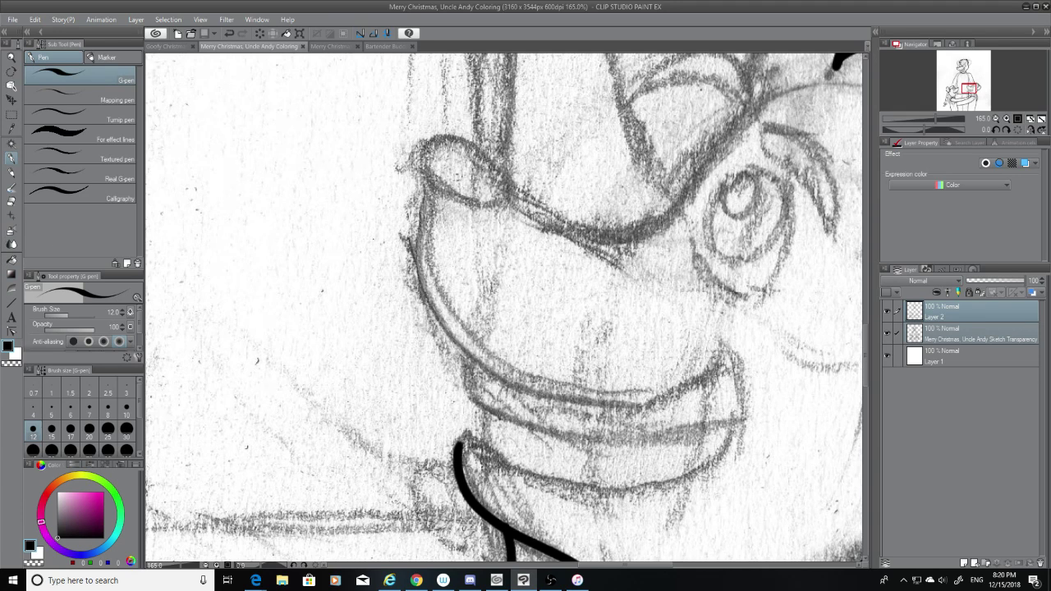
pyautogui.moveTo(426, 178)
pyautogui.mouseDown()
pyautogui.moveTo(420, 288)
pyautogui.moveTo(633, 393)
pyautogui.mouseUp()
pyautogui.hotkey('ctrl', 'z')
pyautogui.moveTo(429, 178)
pyautogui.mouseDown()
pyautogui.moveTo(425, 202)
pyautogui.moveTo(695, 409)
pyautogui.mouseUp()
pyautogui.hotkey('ctrl', 'z')
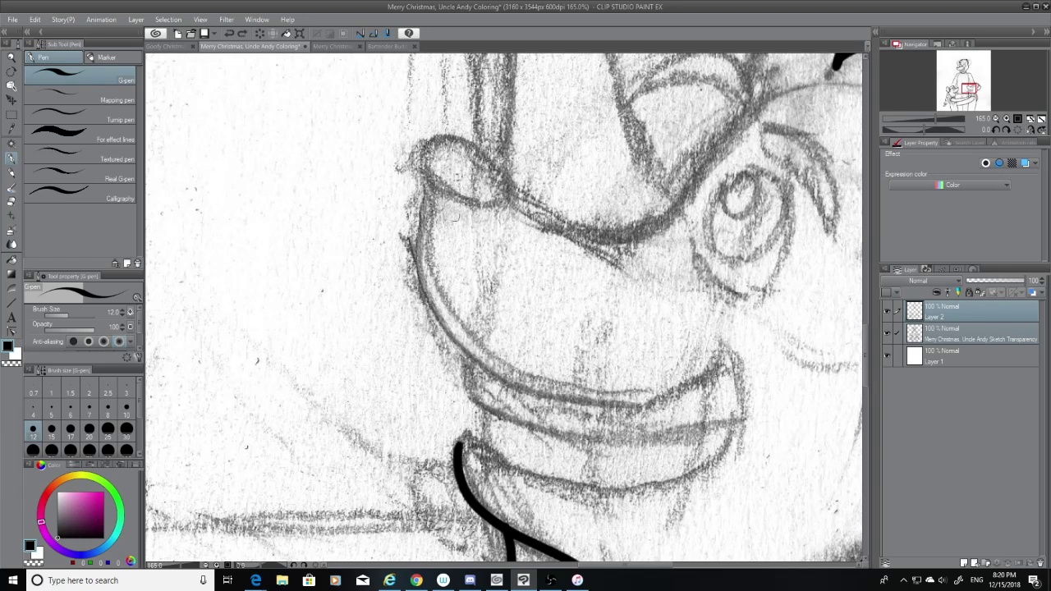
pyautogui.moveTo(428, 183); pyautogui.dragTo(595, 417)
pyautogui.hotkey('ctrl', 'z')
pyautogui.moveTo(428, 179)
pyautogui.mouseDown()
pyautogui.moveTo(493, 369)
pyautogui.moveTo(631, 407)
pyautogui.mouseUp()
pyautogui.hotkey('ctrl', 'z')
pyautogui.moveTo(428, 177)
pyautogui.mouseDown()
pyautogui.moveTo(446, 366)
pyautogui.moveTo(583, 417)
pyautogui.mouseUp()
pyautogui.hotkey('ctrl', 'z')
pyautogui.moveTo(428, 179); pyautogui.dragTo(575, 415)
pyautogui.hotkey('ctrl', 'z')
pyautogui.moveTo(428, 188); pyautogui.dragTo(633, 407)
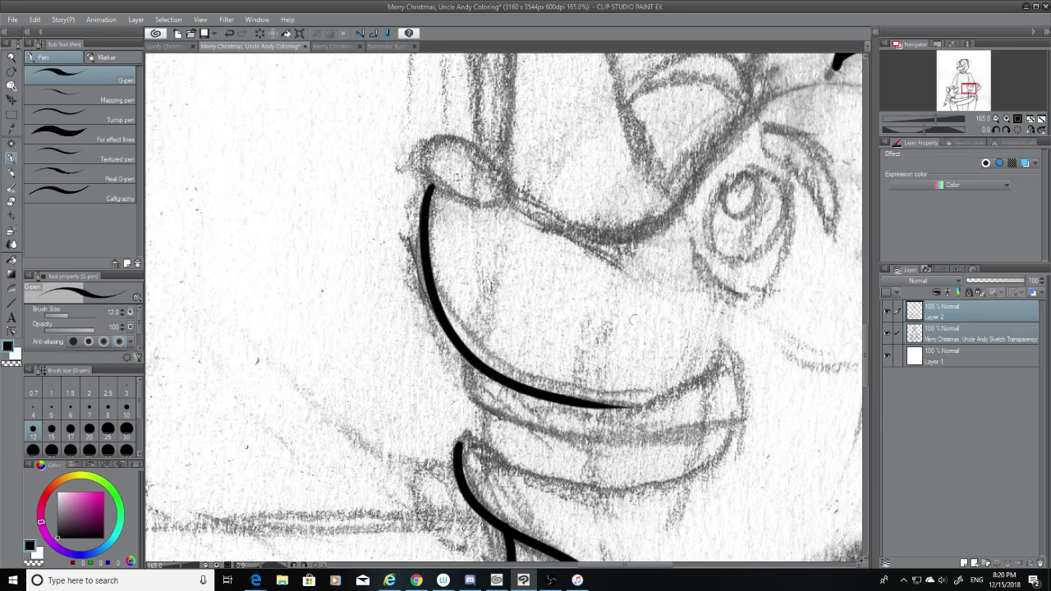
pyautogui.hotkey('ctrl', 'z')
pyautogui.hotkey('ctrl', 'y')
pyautogui.hotkey('ctrl', 'z')
pyautogui.hotkey('ctrl', 'y')
pyautogui.hotkey('ctrl', 'z')
pyautogui.hotkey('ctrl', 'y')
pyautogui.hotkey('ctrl', 'z')
pyautogui.hotkey('ctrl', 'y')
pyautogui.hotkey('ctrl', 'z')
pyautogui.hotkey('ctrl', 'y')
# Continue the child's smile line up to the mouth corner, reinforce the join with the muzzle outline, and check it without the sketch
pyautogui.hotkey('ctrl', 'z')
pyautogui.moveTo(572, 408); pyautogui.dragTo(723, 366)
pyautogui.hotkey('ctrl', 'z')
pyautogui.moveTo(585, 408)
pyautogui.mouseDown()
pyautogui.moveTo(622, 411)
pyautogui.moveTo(723, 355)
pyautogui.moveTo(617, 408)
pyautogui.mouseUp()
pyautogui.hotkey('ctrl', 'z')
pyautogui.hotkey('ctrl', 'z')
pyautogui.moveTo(723, 355)
pyautogui.mouseDown()
pyautogui.moveTo(609, 408)
pyautogui.moveTo(579, 411)
pyautogui.moveTo(653, 408)
pyautogui.mouseUp()
pyautogui.hotkey('ctrl', 'z')
pyautogui.hotkey('ctrl', 'z')
pyautogui.hotkey('ctrl', 'z')
pyautogui.moveTo(576, 409); pyautogui.dragTo(646, 408)
pyautogui.hotkey('ctrl', 'z')
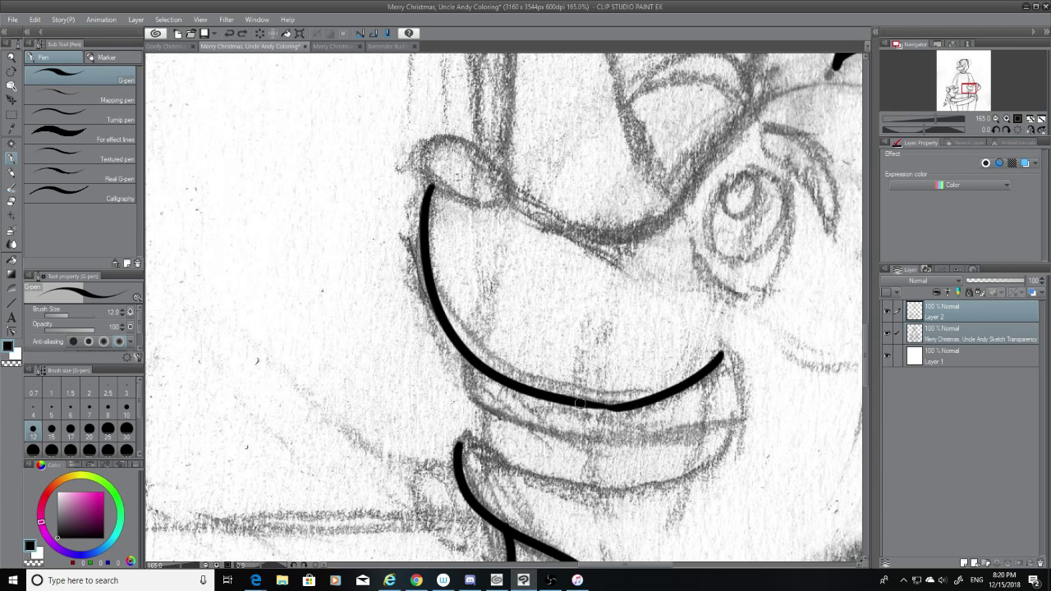
pyautogui.moveTo(575, 409); pyautogui.dragTo(650, 407)
pyautogui.click(887, 333)
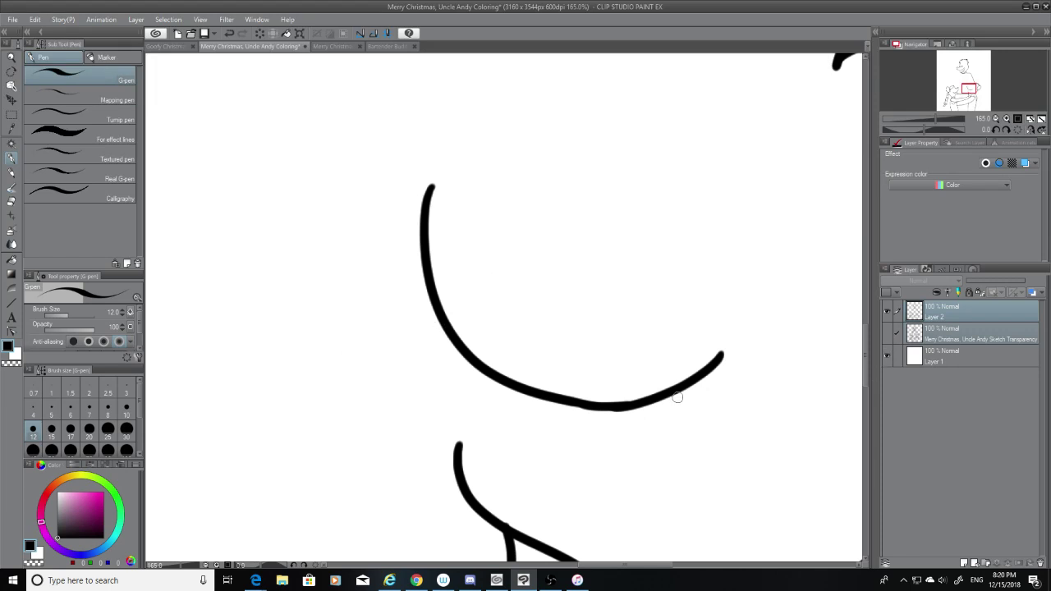
pyautogui.click(887, 334)
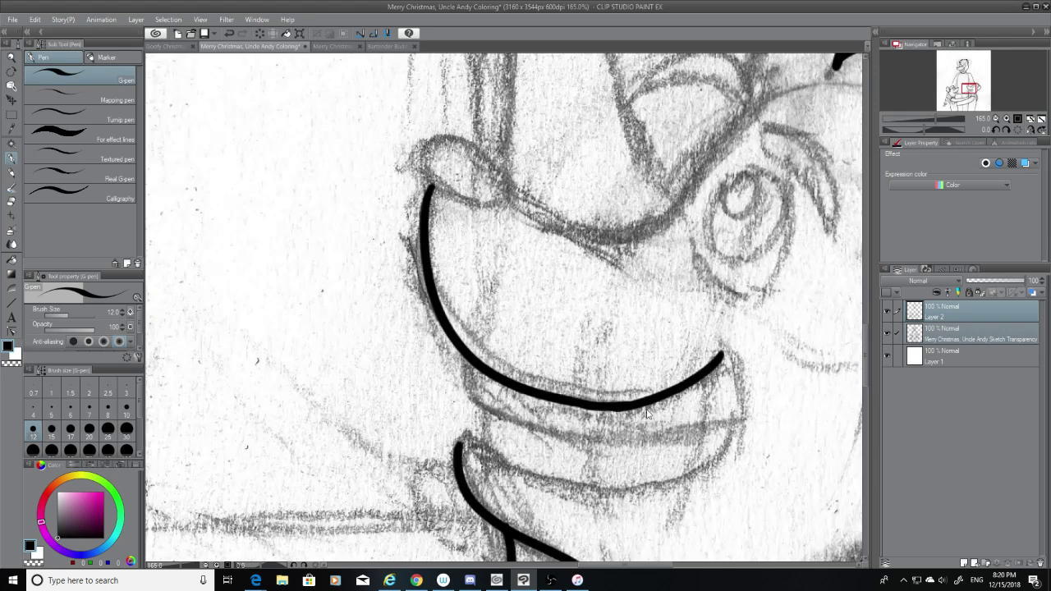
# Try to ink the outer mouth curve from the corner of the child's smile down to the lower lip
pyautogui.moveTo(724, 355)
pyautogui.mouseDown()
pyautogui.moveTo(713, 447)
pyautogui.moveTo(638, 508)
pyautogui.mouseUp()
pyautogui.hotkey('ctrl', 'z')
pyautogui.moveTo(723, 353); pyautogui.dragTo(653, 500)
pyautogui.hotkey('ctrl', 'z')
# Hide the sketch to clean the uneven underside of the child's smile line with the Hard eraser, and show the sketch again
pyautogui.click(887, 334)
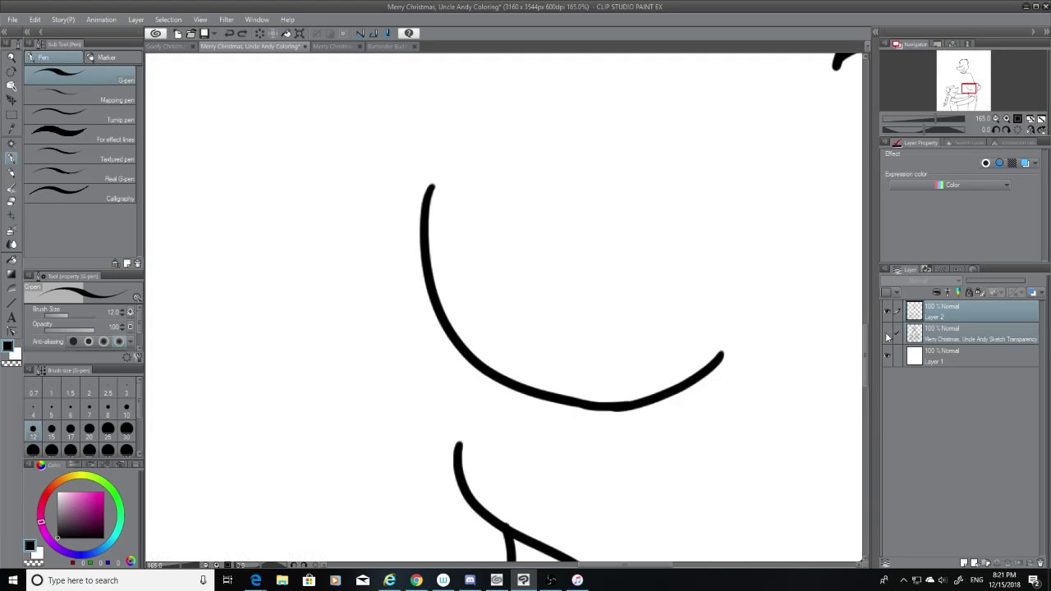
pyautogui.click(11, 202)
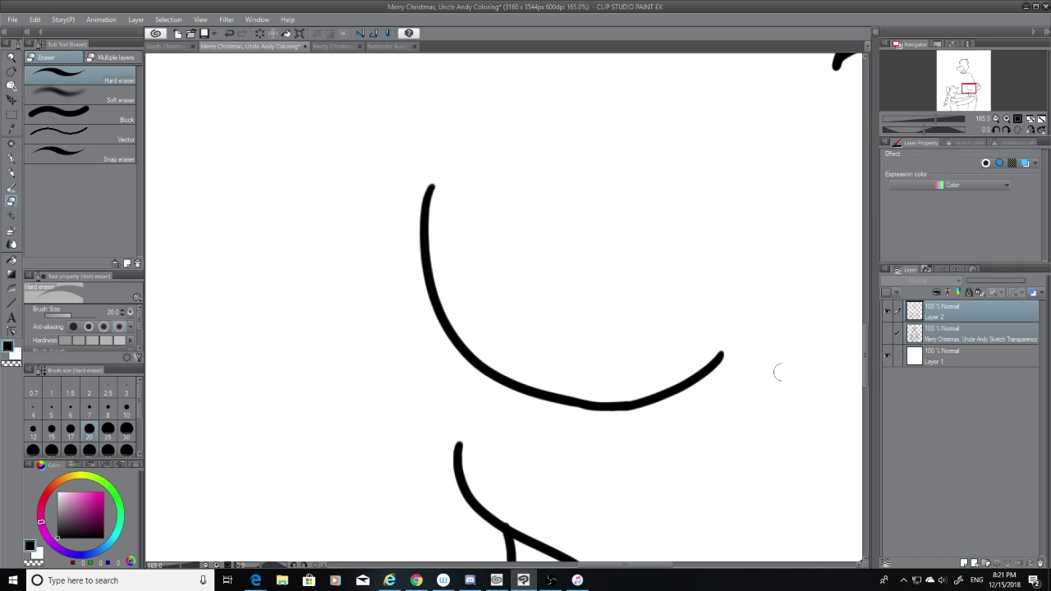
pyautogui.click(888, 334)
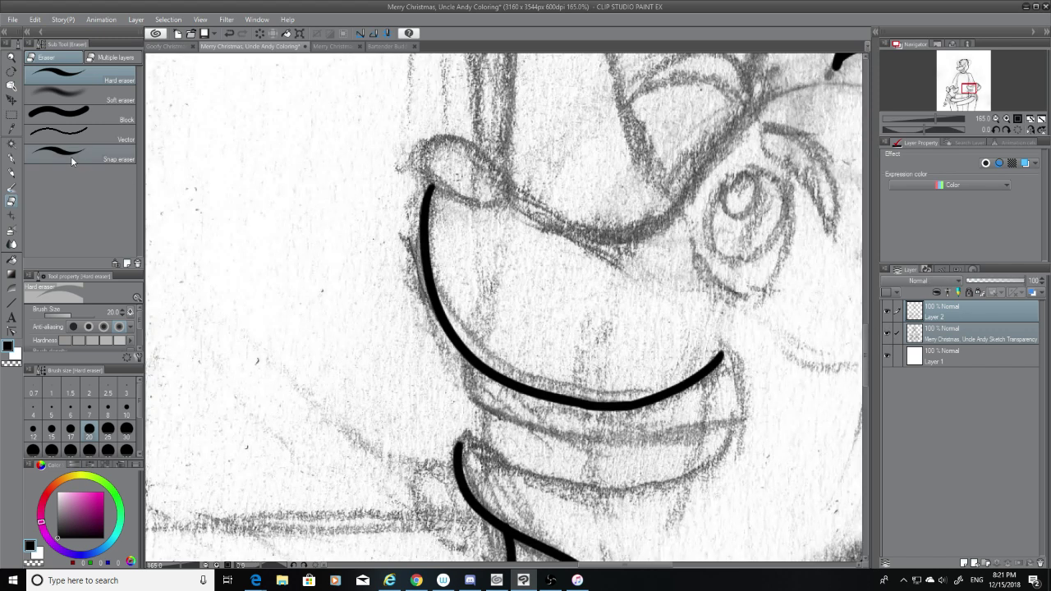
# Ink the outer mouth curve with the G-pen from the corner of the child's smile down toward the lower lip
pyautogui.press('p')
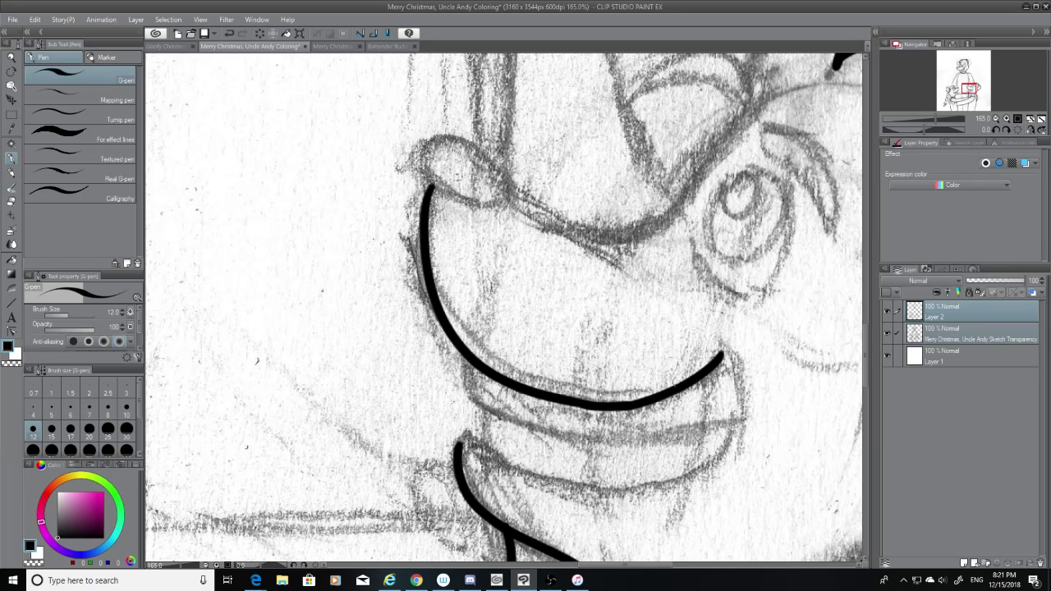
pyautogui.moveTo(721, 352); pyautogui.dragTo(672, 517)
pyautogui.hotkey('ctrl', 'z')
pyautogui.moveTo(723, 351)
pyautogui.mouseDown()
pyautogui.moveTo(732, 379)
pyautogui.moveTo(647, 515)
pyautogui.mouseUp()
pyautogui.hotkey('ctrl', 'z')
pyautogui.hotkey('ctrl', 'y')
pyautogui.hotkey('ctrl', 'z')
pyautogui.hotkey('ctrl', 'y')
pyautogui.hotkey('ctrl', 'z')
pyautogui.moveTo(723, 353); pyautogui.dragTo(696, 483)
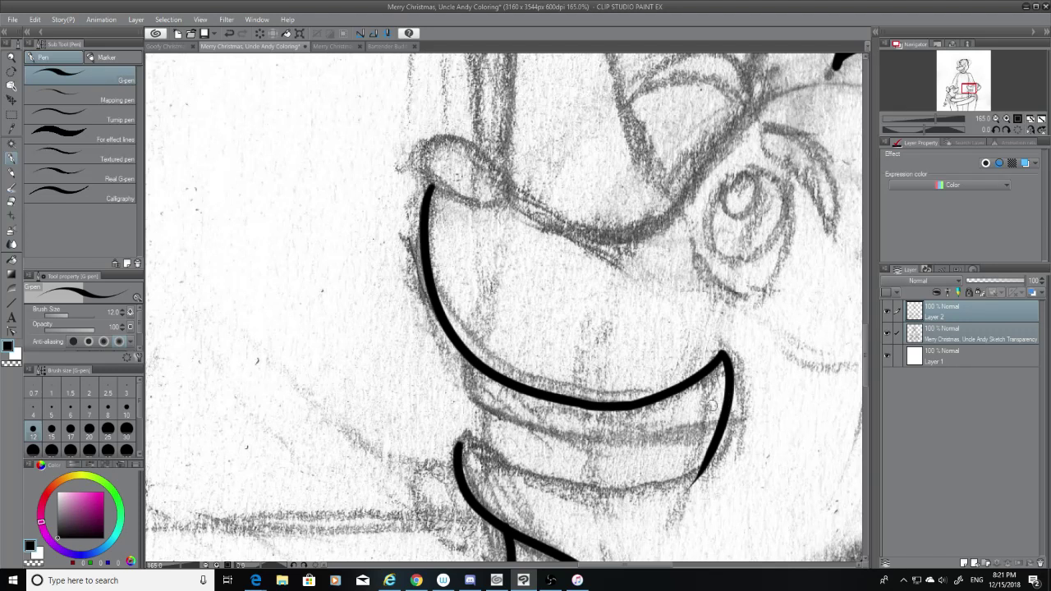
# Trim the tapered lower end of the child's outer mouth curve with the Hard eraser
pyautogui.click(13, 202)
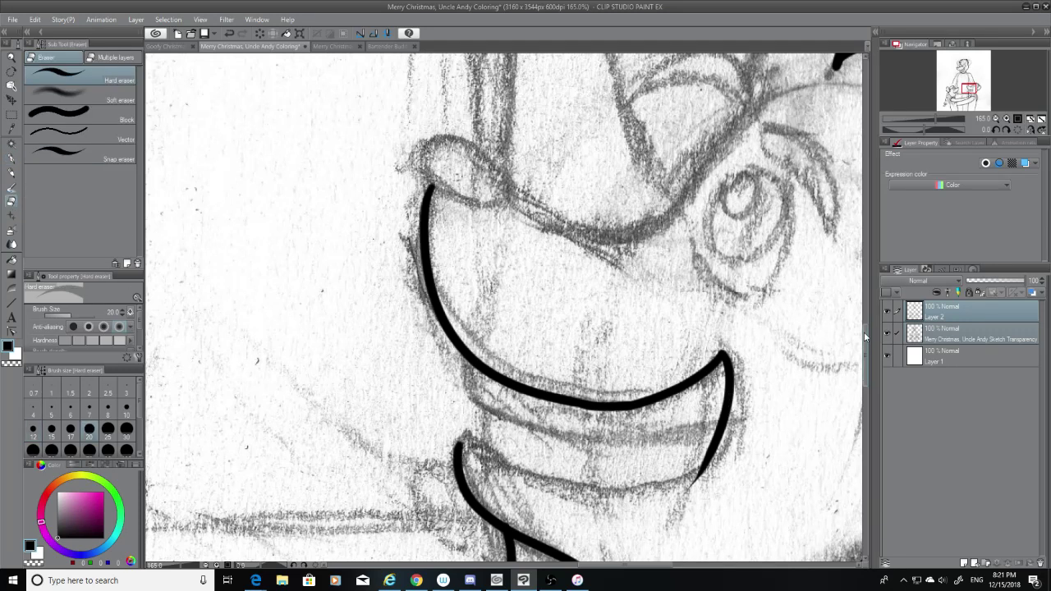
pyautogui.scroll(-2, 863, 343)
pyautogui.moveTo(688, 330); pyautogui.dragTo(703, 311)
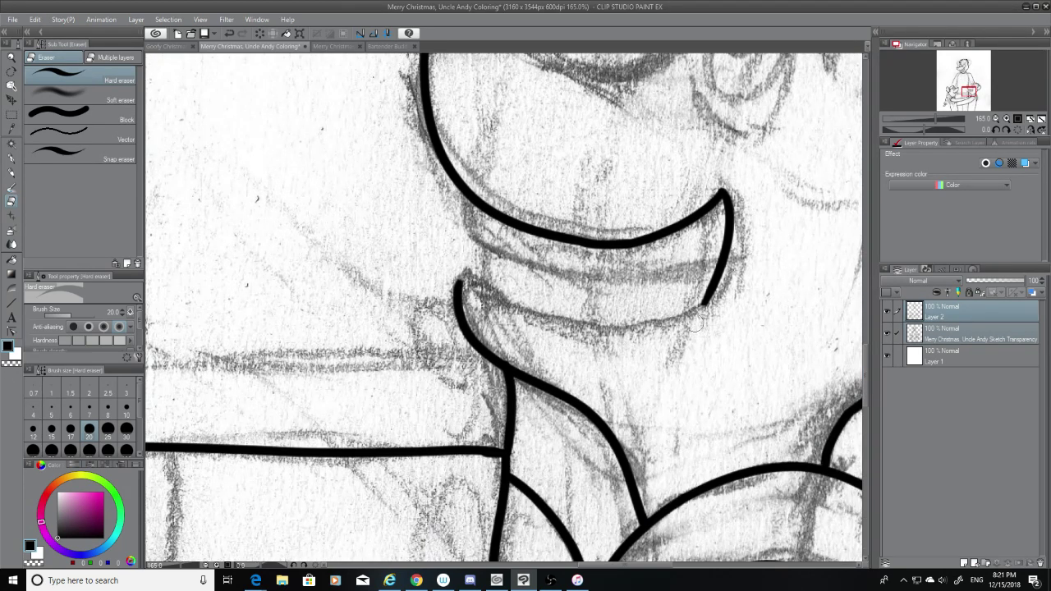
# Try to ink the child's lower lip line between the lip's front tip and the end of the outer mouth curve
pyautogui.click(12, 159)
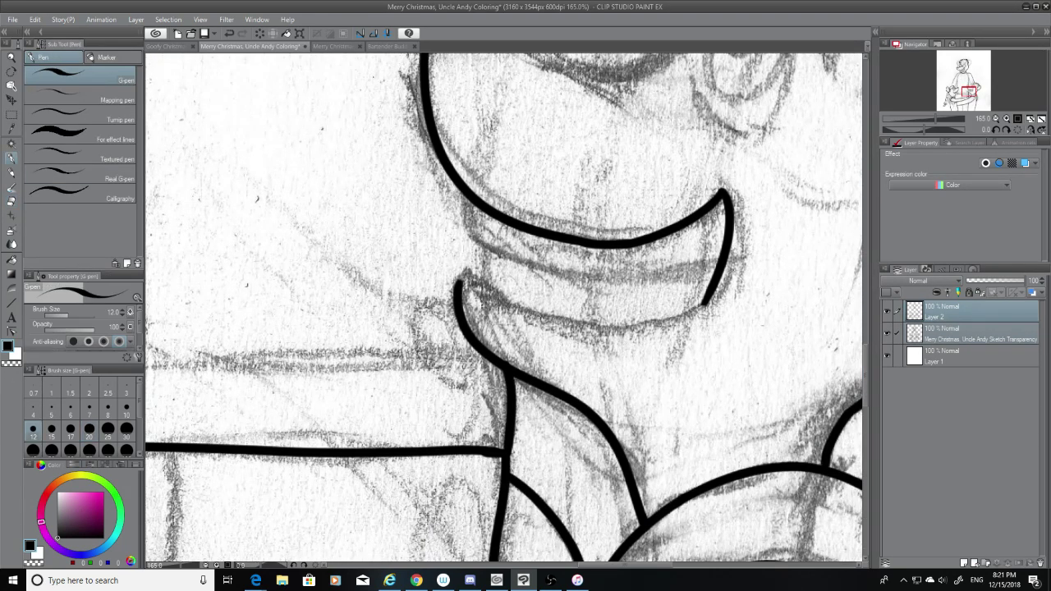
pyautogui.moveTo(470, 281)
pyautogui.mouseDown()
pyautogui.moveTo(492, 297)
pyautogui.moveTo(721, 311)
pyautogui.moveTo(479, 301)
pyautogui.mouseUp()
pyautogui.hotkey('ctrl', 'z')
pyautogui.hotkey('ctrl', 'z')
pyautogui.moveTo(712, 295)
pyautogui.mouseDown()
pyautogui.moveTo(639, 324)
pyautogui.moveTo(462, 284)
pyautogui.moveTo(468, 274)
pyautogui.moveTo(662, 329)
pyautogui.mouseUp()
pyautogui.hotkey('ctrl', 'z')
pyautogui.hotkey('ctrl', 'z')
pyautogui.moveTo(461, 271)
pyautogui.mouseDown()
pyautogui.moveTo(565, 330)
pyautogui.moveTo(760, 303)
pyautogui.mouseUp()
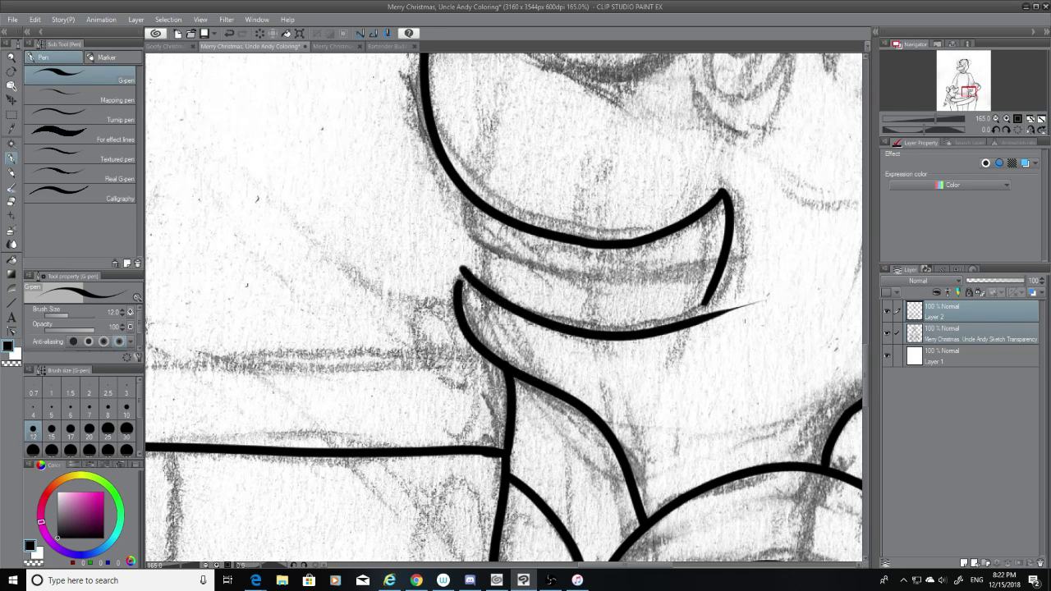
pyautogui.hotkey('ctrl', 'z')
pyautogui.moveTo(465, 271)
pyautogui.mouseDown()
pyautogui.moveTo(616, 323)
pyautogui.moveTo(694, 313)
pyautogui.mouseUp()
pyautogui.hotkey('ctrl', 'z')
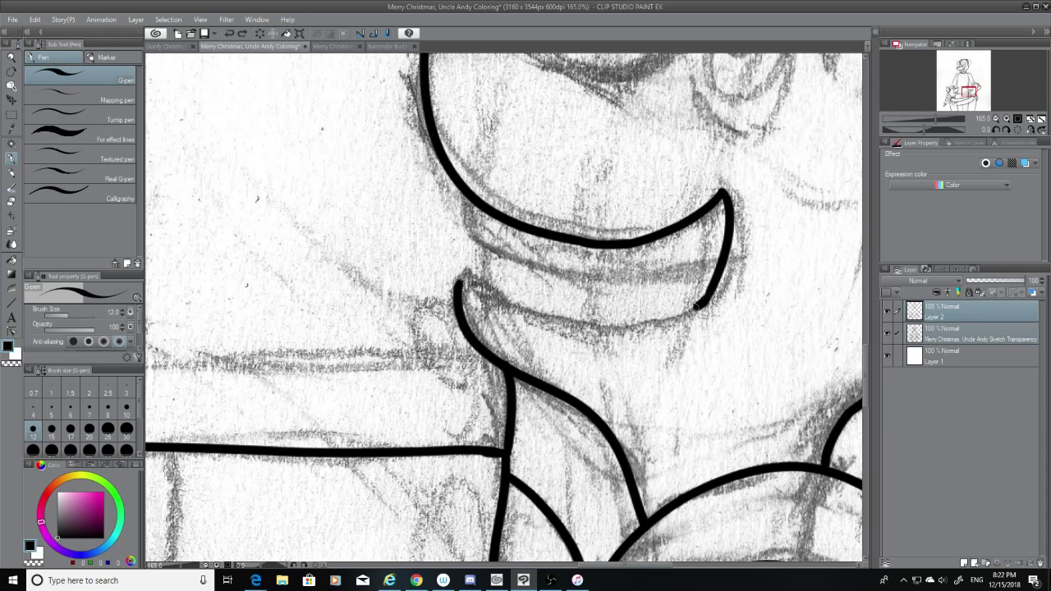
pyautogui.moveTo(510, 276); pyautogui.dragTo(698, 318)
pyautogui.hotkey('ctrl', 'z')
pyautogui.moveTo(513, 286)
pyautogui.mouseDown()
pyautogui.moveTo(562, 301)
pyautogui.moveTo(708, 307)
pyautogui.mouseUp()
pyautogui.hotkey('ctrl', 'z')
pyautogui.hotkey('ctrl', 'z')
# Ink the child's lower lip line from the lip's front tip back past the lower end of the outer mouth curve
pyautogui.moveTo(463, 271)
pyautogui.mouseDown()
pyautogui.moveTo(510, 302)
pyautogui.moveTo(703, 309)
pyautogui.mouseUp()
pyautogui.hotkey('ctrl', 'z')
pyautogui.moveTo(472, 271); pyautogui.dragTo(711, 305)
pyautogui.hotkey('ctrl', 'z')
pyautogui.moveTo(460, 282)
pyautogui.mouseDown()
pyautogui.moveTo(542, 311)
pyautogui.moveTo(703, 307)
pyautogui.mouseUp()
pyautogui.hotkey('ctrl', 'z')
pyautogui.moveTo(467, 271)
pyautogui.mouseDown()
pyautogui.moveTo(494, 290)
pyautogui.moveTo(702, 307)
pyautogui.mouseUp()
pyautogui.hotkey('ctrl', 'z')
pyautogui.moveTo(467, 271)
pyautogui.mouseDown()
pyautogui.moveTo(698, 321)
pyautogui.moveTo(767, 301)
pyautogui.mouseUp()
pyautogui.hotkey('ctrl', 'z')
pyautogui.moveTo(466, 269); pyautogui.dragTo(764, 301)
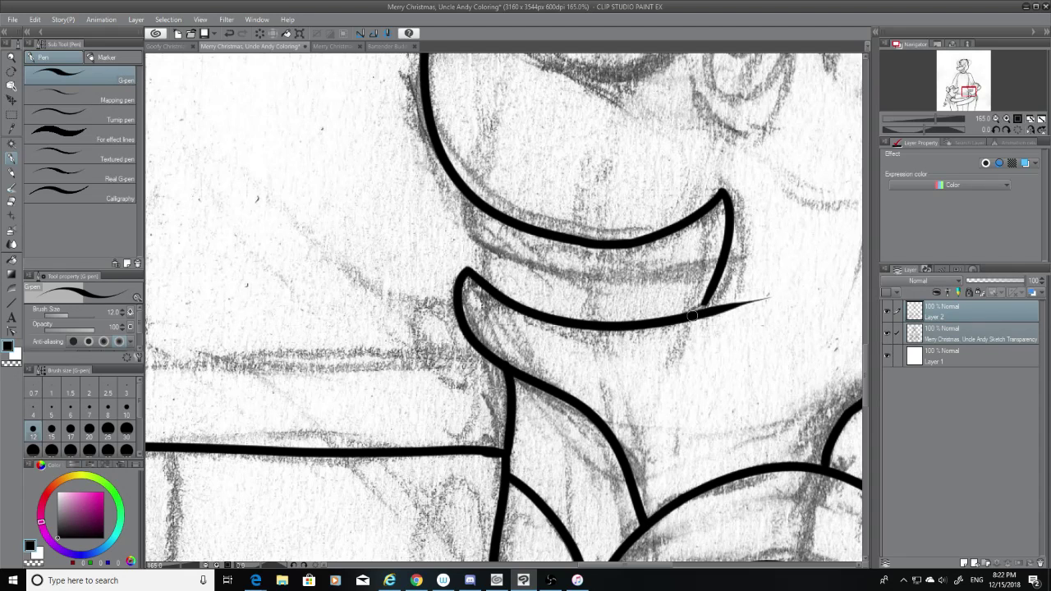
# Erase the overshooting end of the lower lip line and ink a short stroke joining it to the outer mouth curve
pyautogui.click(11, 202)
pyautogui.moveTo(772, 297); pyautogui.dragTo(679, 322)
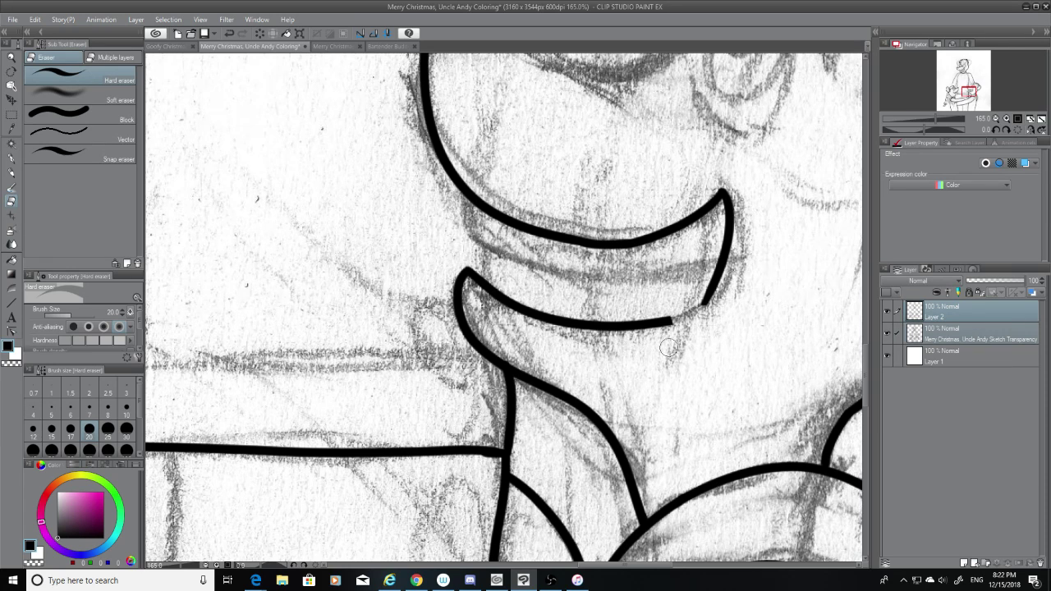
pyautogui.click(12, 157)
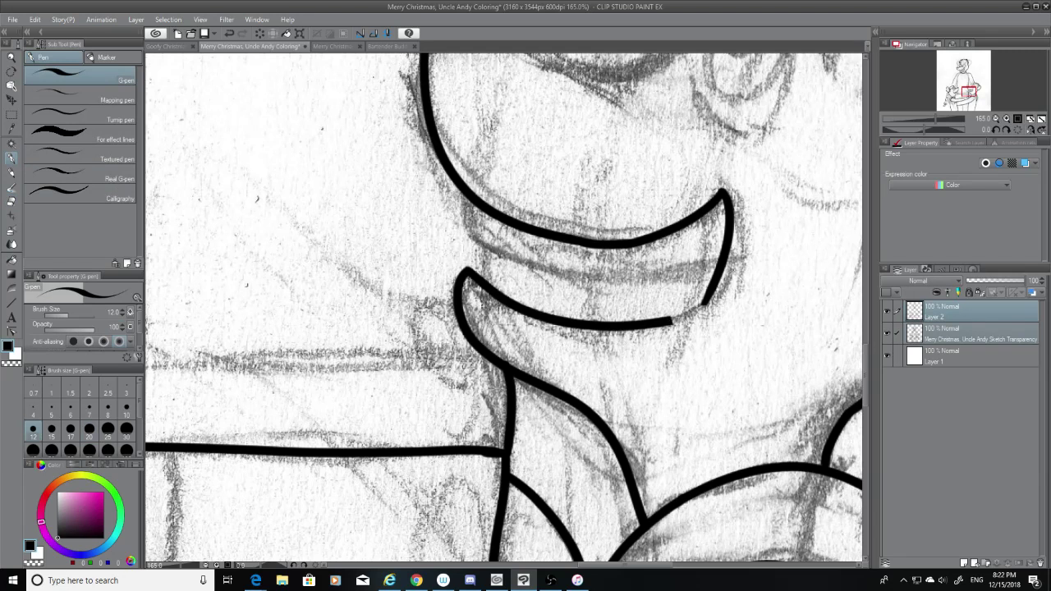
pyautogui.hotkey('ctrl', 'z')
pyautogui.moveTo(706, 300)
pyautogui.mouseDown()
pyautogui.moveTo(672, 323)
pyautogui.moveTo(658, 319)
pyautogui.moveTo(672, 322)
pyautogui.mouseUp()
pyautogui.hotkey('ctrl', 'z')
pyautogui.hotkey('ctrl', 'z')
pyautogui.hotkey('ctrl', 'z')
pyautogui.hotkey('ctrl', 'z')
pyautogui.hotkey('ctrl', 'z')
pyautogui.hotkey('ctrl', 'z')
# Hide the sketch, smooth the bumps at the lower lip join and neck line junction with the Hard eraser, and show the sketch again
pyautogui.click(887, 334)
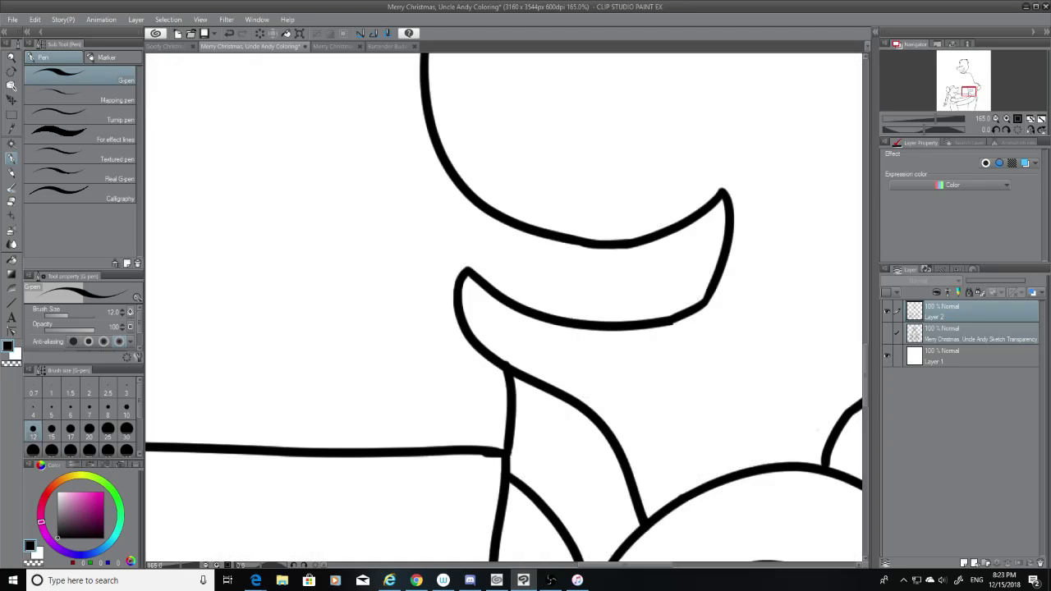
pyautogui.click(11, 201)
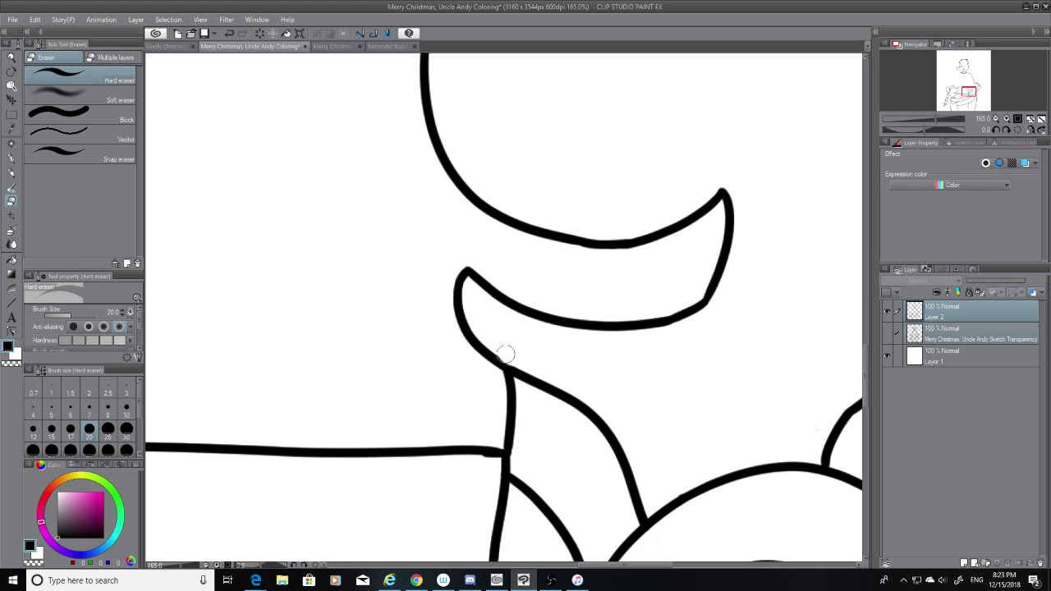
pyautogui.hotkey('ctrl', 'z')
pyautogui.hotkey('ctrl', 'z')
pyautogui.moveTo(505, 350)
pyautogui.mouseDown()
pyautogui.moveTo(512, 359)
pyautogui.moveTo(502, 347)
pyautogui.mouseUp()
pyautogui.hotkey('ctrl', 'z')
pyautogui.moveTo(488, 457)
pyautogui.mouseDown()
pyautogui.moveTo(476, 472)
pyautogui.moveTo(487, 454)
pyautogui.mouseUp()
pyautogui.click(887, 339)
# Try to ink the upper edge of the child's nose from its tip back to the bridge
pyautogui.scroll(5, 864, 363)
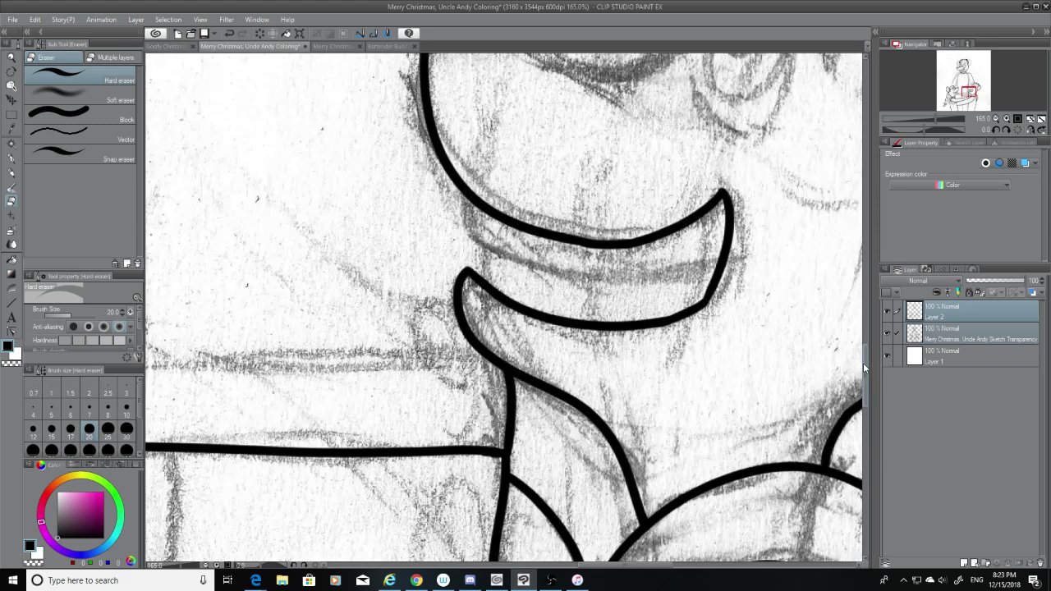
pyautogui.click(10, 158)
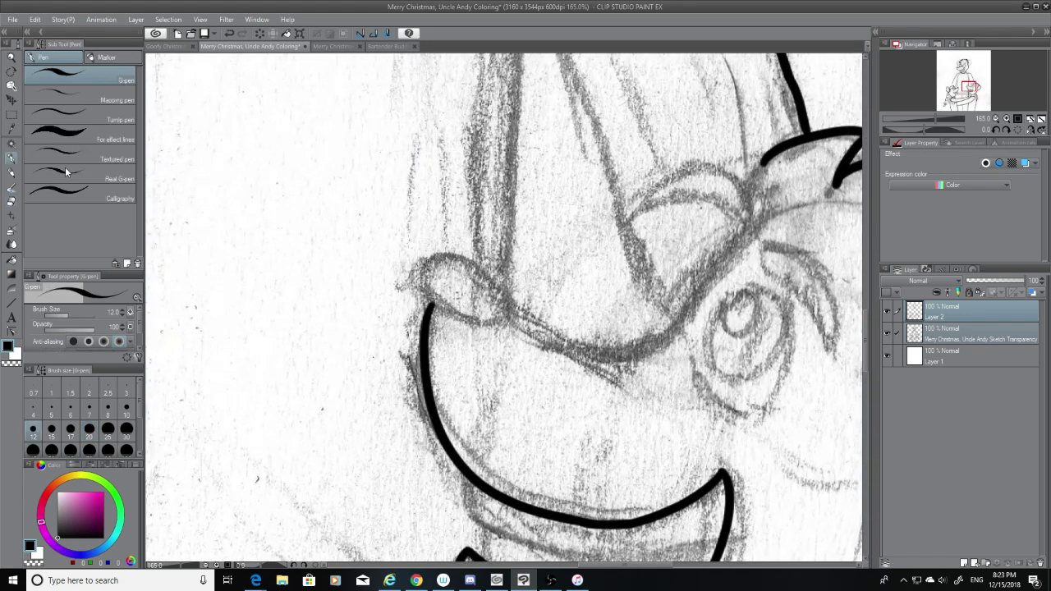
pyautogui.moveTo(438, 248)
pyautogui.mouseDown()
pyautogui.moveTo(468, 261)
pyautogui.moveTo(499, 337)
pyautogui.mouseUp()
pyautogui.hotkey('ctrl', 'z')
pyautogui.moveTo(456, 256); pyautogui.dragTo(499, 338)
pyautogui.hotkey('ctrl', 'z')
pyautogui.hotkey('ctrl', 'z')
# Extend the child's hairline curve down to a point, ink the arched top of the front hair tuft, and trim the tuft's tip
pyautogui.moveTo(769, 155); pyautogui.dragTo(756, 211)
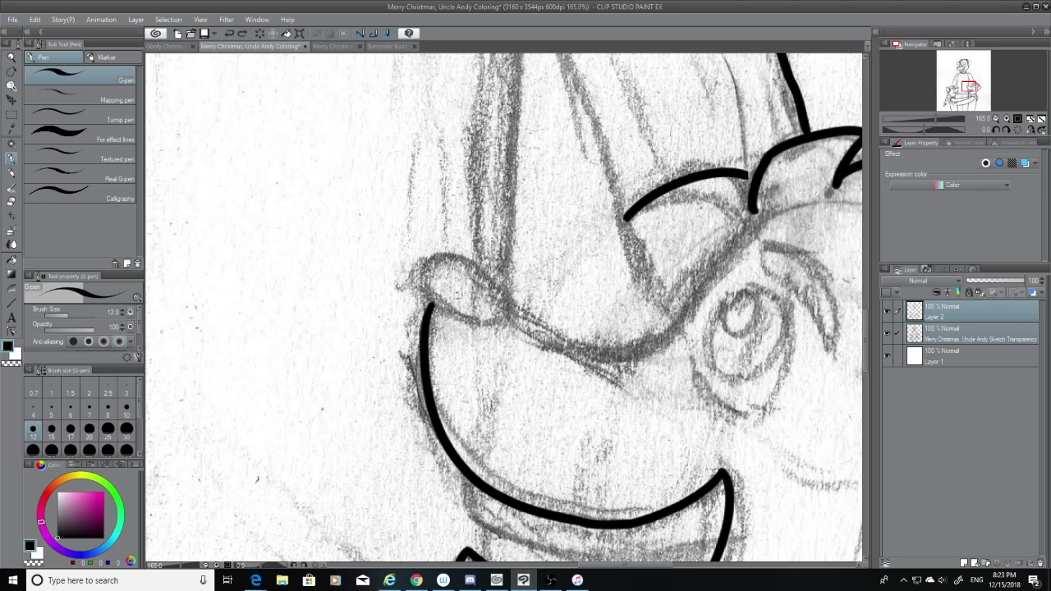
pyautogui.moveTo(750, 210); pyautogui.dragTo(623, 175)
pyautogui.hotkey('ctrl', 'z')
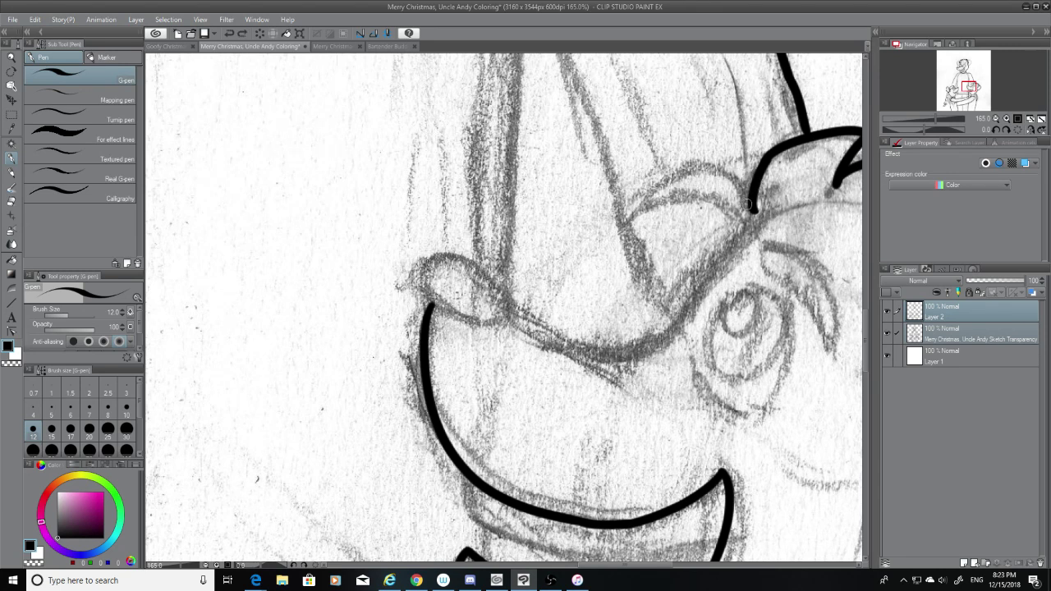
pyautogui.moveTo(751, 210); pyautogui.dragTo(623, 174)
pyautogui.hotkey('ctrl', 'z')
pyautogui.moveTo(751, 210); pyautogui.dragTo(649, 230)
pyautogui.hotkey('ctrl', 'z')
pyautogui.moveTo(750, 210); pyautogui.dragTo(634, 227)
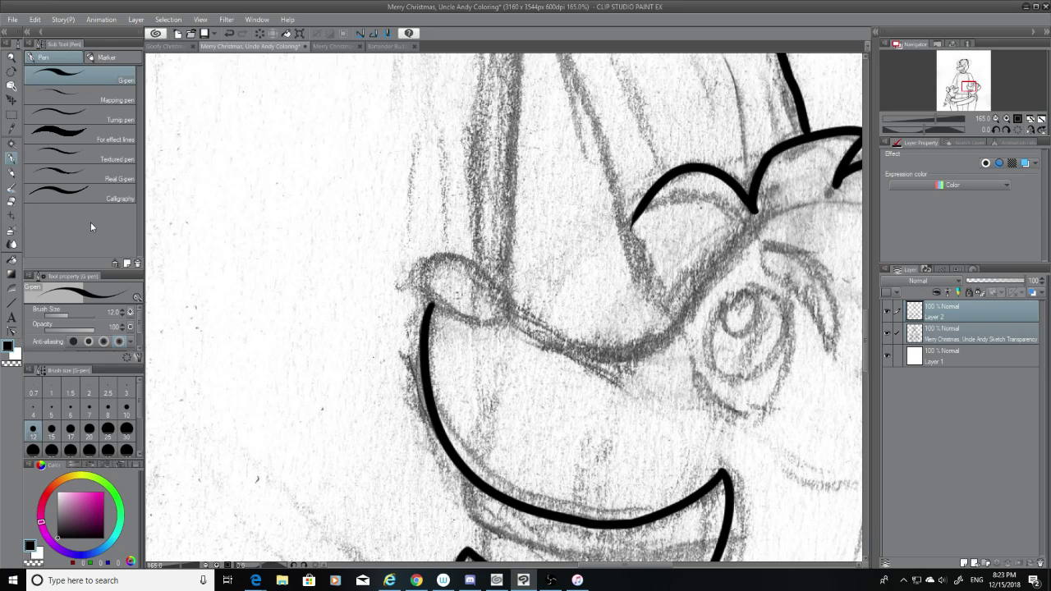
pyautogui.click(11, 203)
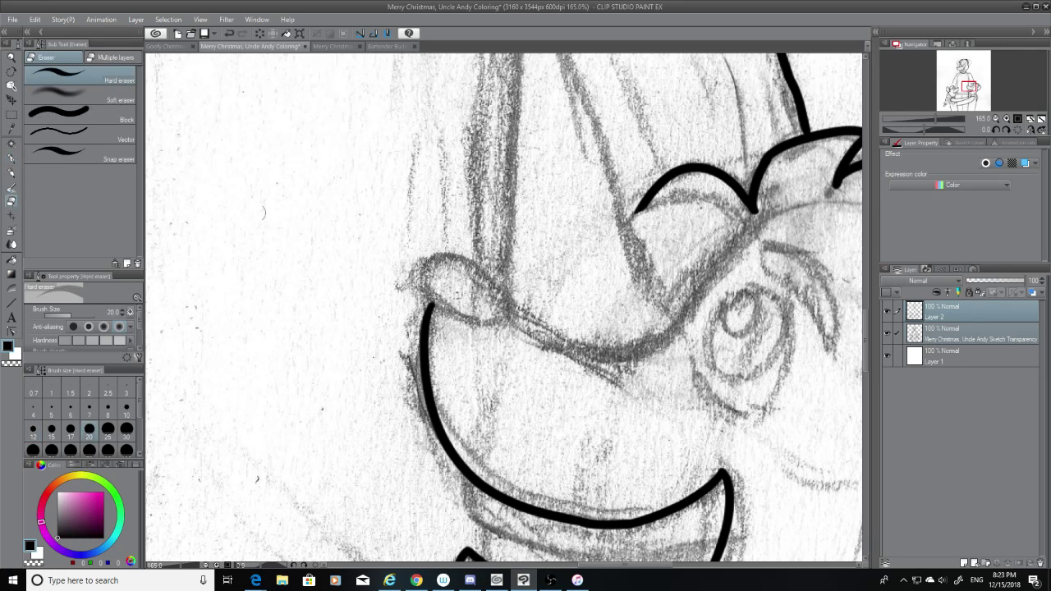
# Ink the lower edge of the front hair tuft from its tip back to the forehead and trim the stroke's end with the Hard eraser
pyautogui.click(11, 157)
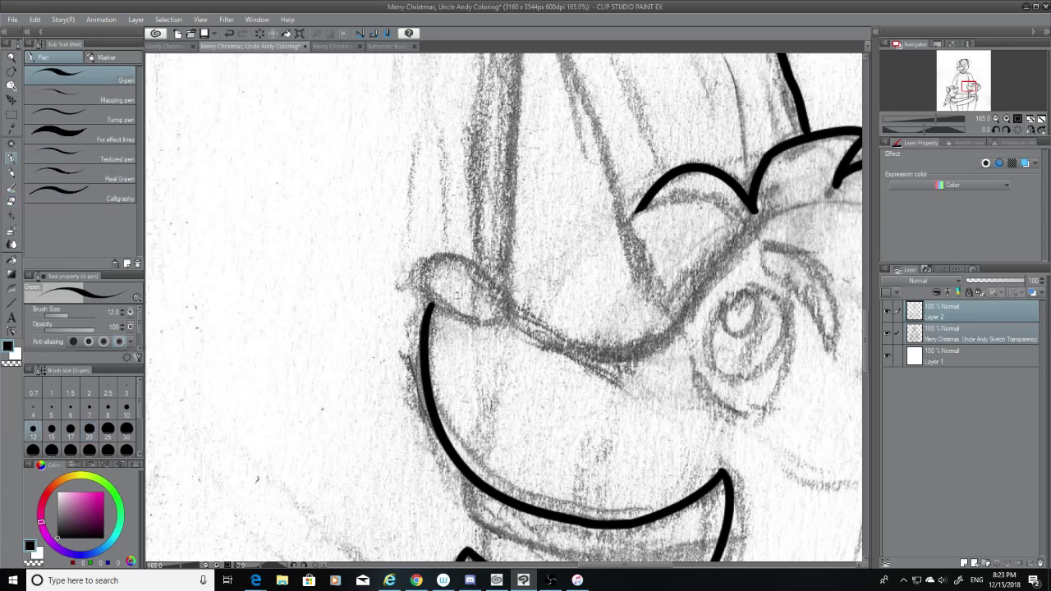
pyautogui.moveTo(640, 212); pyautogui.dragTo(757, 218)
pyautogui.moveTo(635, 212)
pyautogui.mouseDown()
pyautogui.moveTo(670, 200)
pyautogui.moveTo(754, 238)
pyautogui.mouseUp()
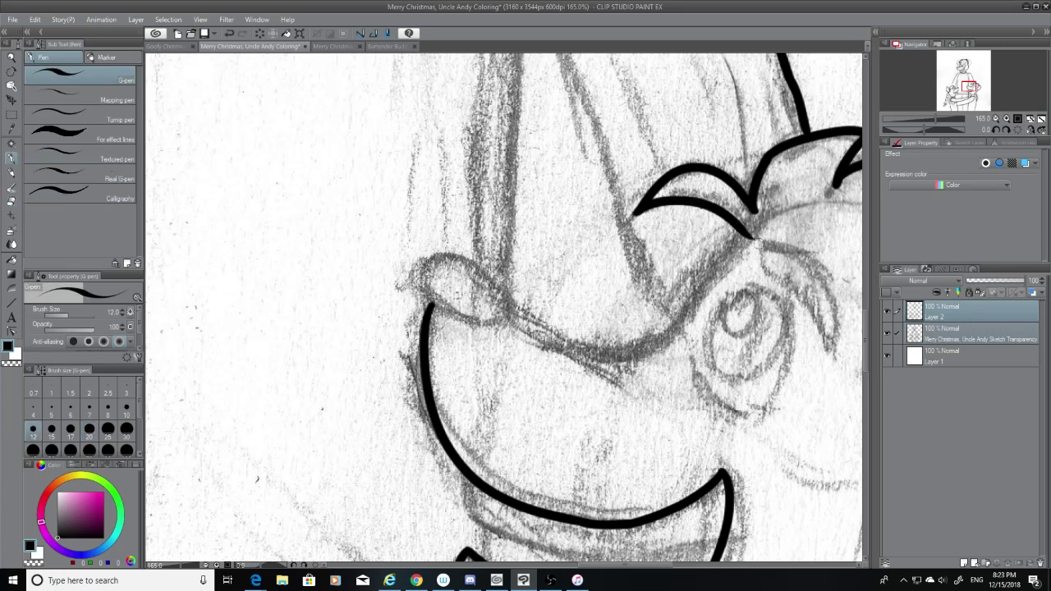
pyautogui.click(11, 203)
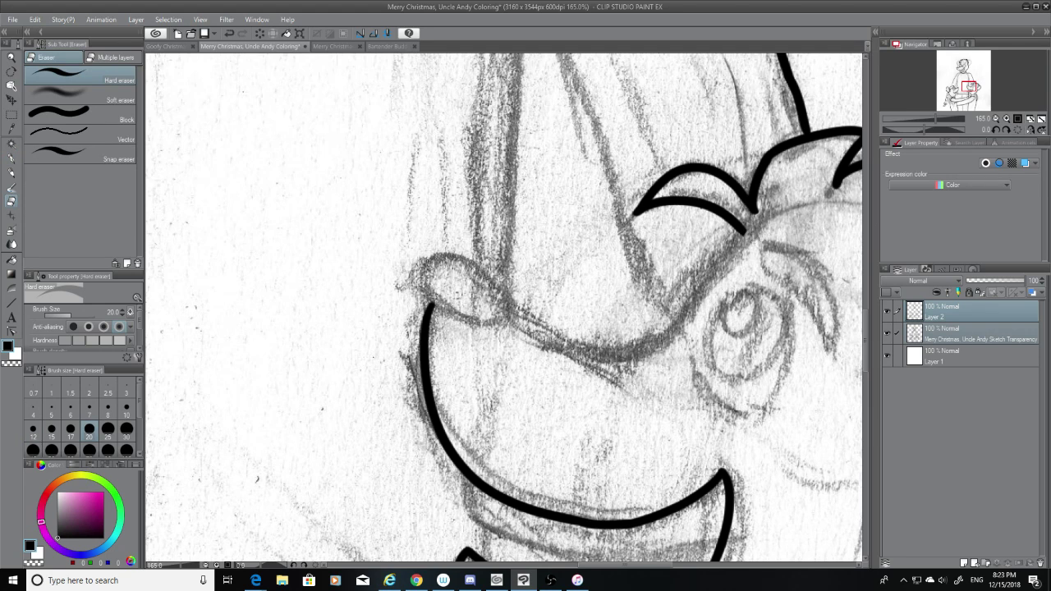
# Ink the child's forehead line from the inner end of the hair tuft's lower edge diagonally down toward the nose bridge
pyautogui.press('p')
pyautogui.moveTo(509, 300)
pyautogui.mouseDown()
pyautogui.moveTo(530, 327)
pyautogui.moveTo(725, 281)
pyautogui.mouseUp()
pyautogui.hotkey('ctrl', 'z')
pyautogui.moveTo(509, 298); pyautogui.dragTo(708, 285)
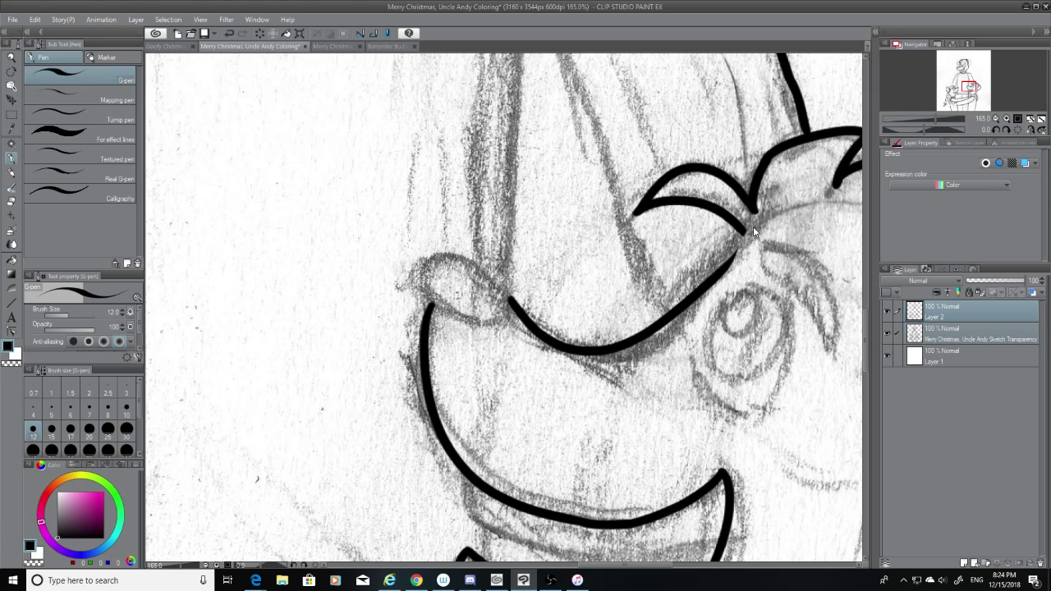
pyautogui.hotkey('ctrl', 'z')
pyautogui.moveTo(744, 231)
pyautogui.mouseDown()
pyautogui.moveTo(712, 287)
pyautogui.moveTo(633, 353)
pyautogui.mouseUp()
pyautogui.hotkey('ctrl', 'z')
pyautogui.hotkey('ctrl', 'z')
pyautogui.moveTo(741, 232)
pyautogui.mouseDown()
pyautogui.moveTo(655, 348)
pyautogui.moveTo(730, 261)
pyautogui.moveTo(655, 337)
pyautogui.mouseUp()
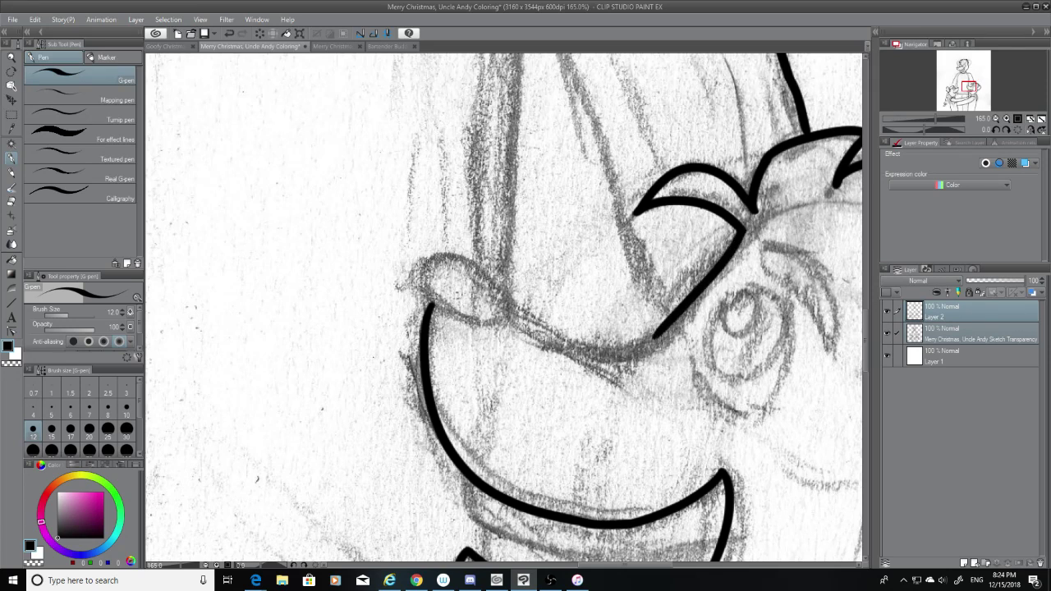
# Ink the nose bridge curve from behind the nose to the forehead line and erase its overlapping end
pyautogui.moveTo(509, 305); pyautogui.dragTo(657, 336)
pyautogui.hotkey('ctrl', 'z')
pyautogui.moveTo(514, 302); pyautogui.dragTo(658, 333)
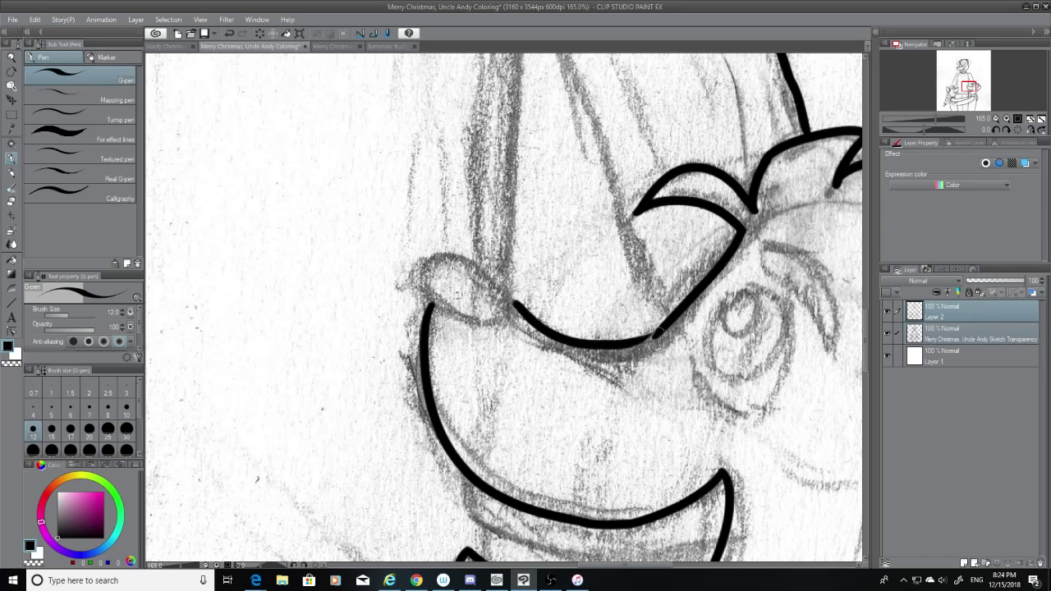
pyautogui.hotkey('ctrl', 'z')
pyautogui.moveTo(519, 306)
pyautogui.mouseDown()
pyautogui.moveTo(546, 328)
pyautogui.moveTo(654, 337)
pyautogui.mouseUp()
pyautogui.hotkey('ctrl', 'z')
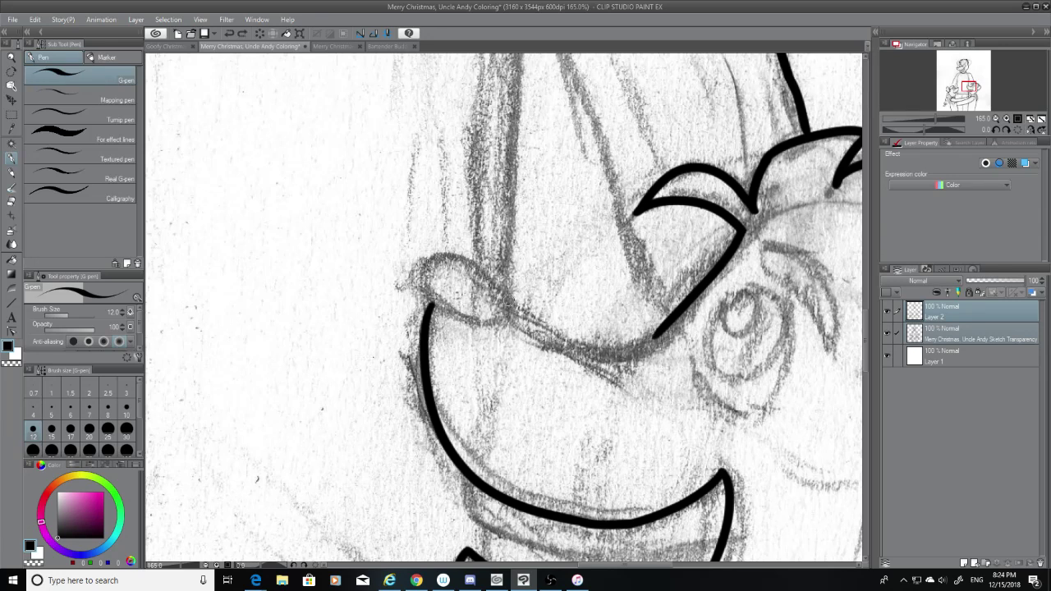
pyautogui.moveTo(504, 303); pyautogui.dragTo(665, 344)
pyautogui.hotkey('ctrl', 'z')
pyautogui.moveTo(509, 307)
pyautogui.mouseDown()
pyautogui.moveTo(541, 340)
pyautogui.moveTo(667, 342)
pyautogui.mouseUp()
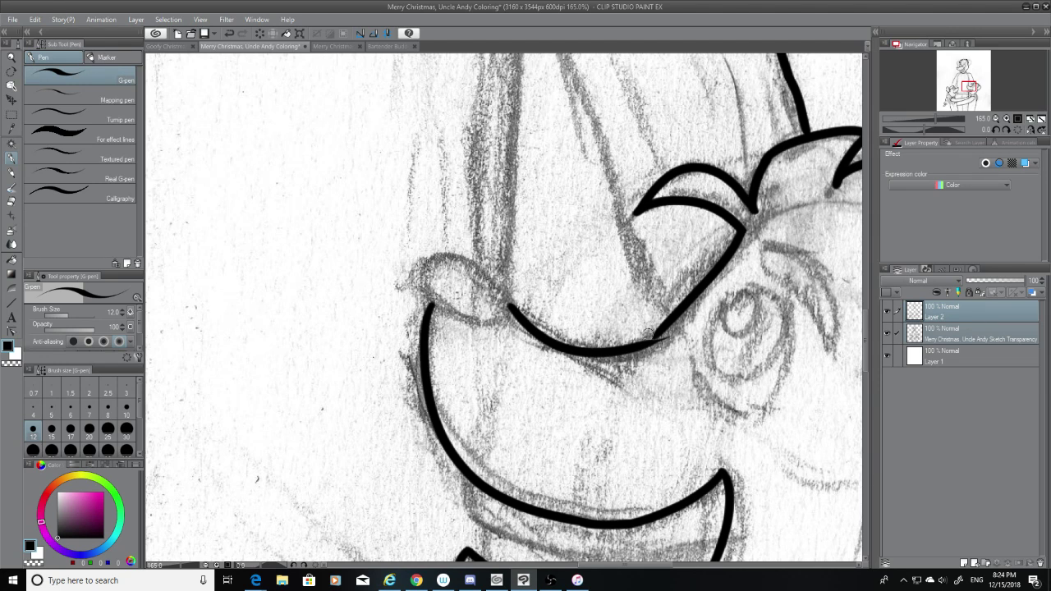
pyautogui.press('e')
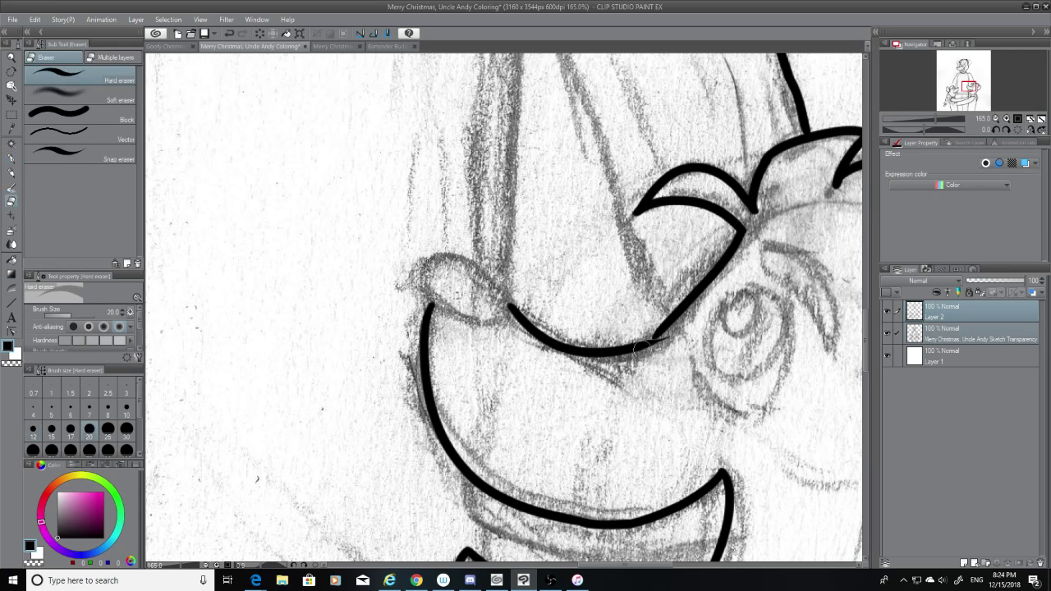
pyautogui.moveTo(685, 338)
pyautogui.mouseDown()
pyautogui.moveTo(649, 347)
pyautogui.moveTo(620, 329)
pyautogui.mouseUp()
# Try to ink a short stroke bridging the gap between the forehead line and the nose bridge curve
pyautogui.click(10, 159)
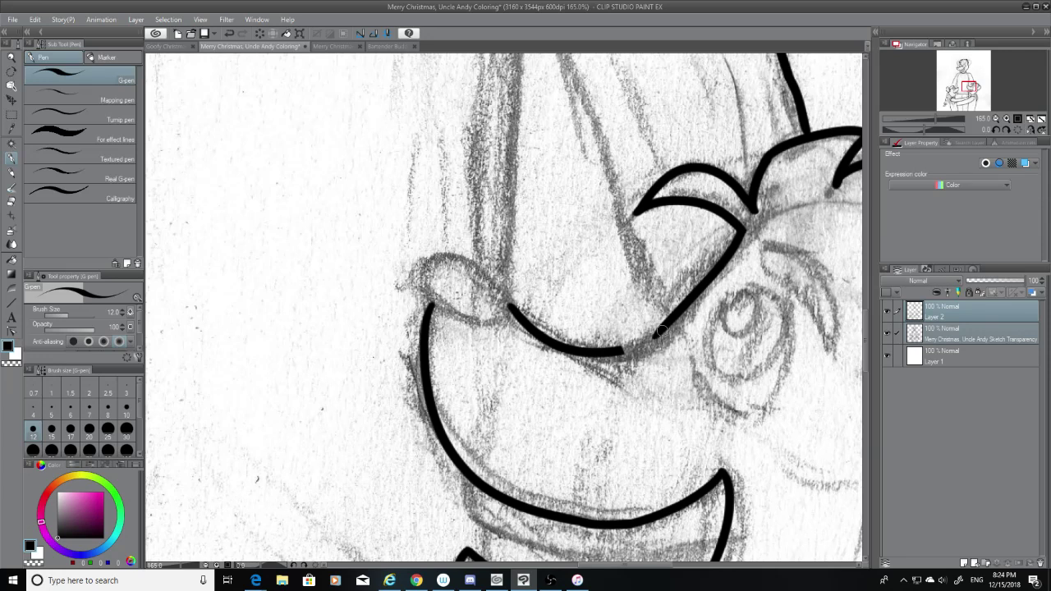
pyautogui.moveTo(667, 330); pyautogui.dragTo(617, 355)
pyautogui.hotkey('ctrl', 'z')
pyautogui.moveTo(667, 329); pyautogui.dragTo(612, 356)
pyautogui.hotkey('ctrl', 'z')
pyautogui.moveTo(664, 330); pyautogui.dragTo(616, 354)
pyautogui.hotkey('ctrl', 'z')
pyautogui.hotkey('ctrl', 'z')
pyautogui.moveTo(665, 329); pyautogui.dragTo(613, 357)
pyautogui.hotkey('ctrl', 'z')
pyautogui.moveTo(665, 329); pyautogui.dragTo(618, 353)
pyautogui.hotkey('ctrl', 'z')
pyautogui.moveTo(665, 329); pyautogui.dragTo(613, 356)
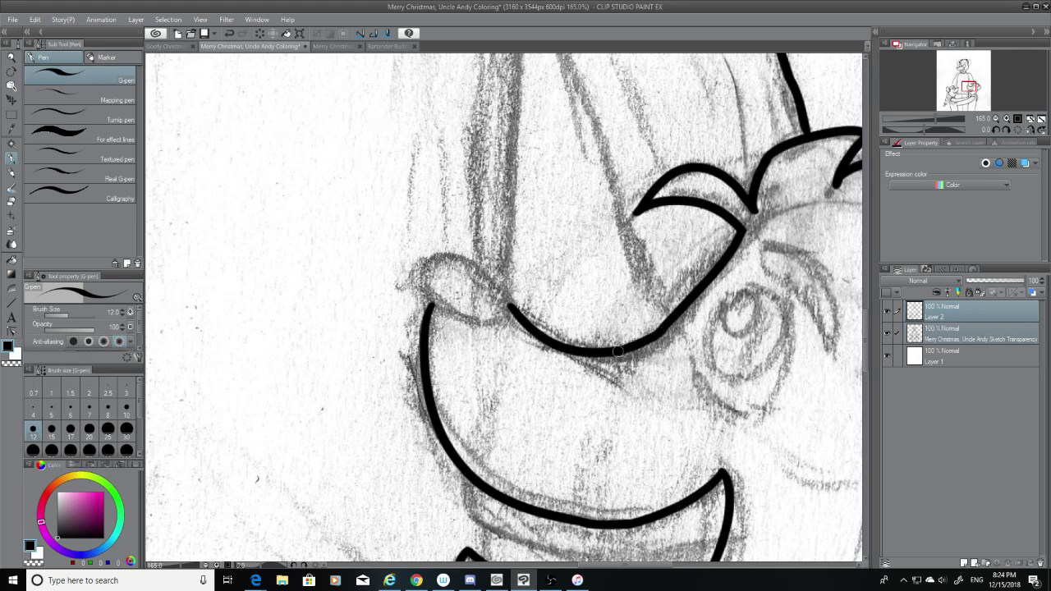
# Hide the sketch, ink the short join between the forehead line and nose bridge curve, and show the deselected sketch layer again
pyautogui.click(887, 334)
pyautogui.hotkey('ctrl', 'z')
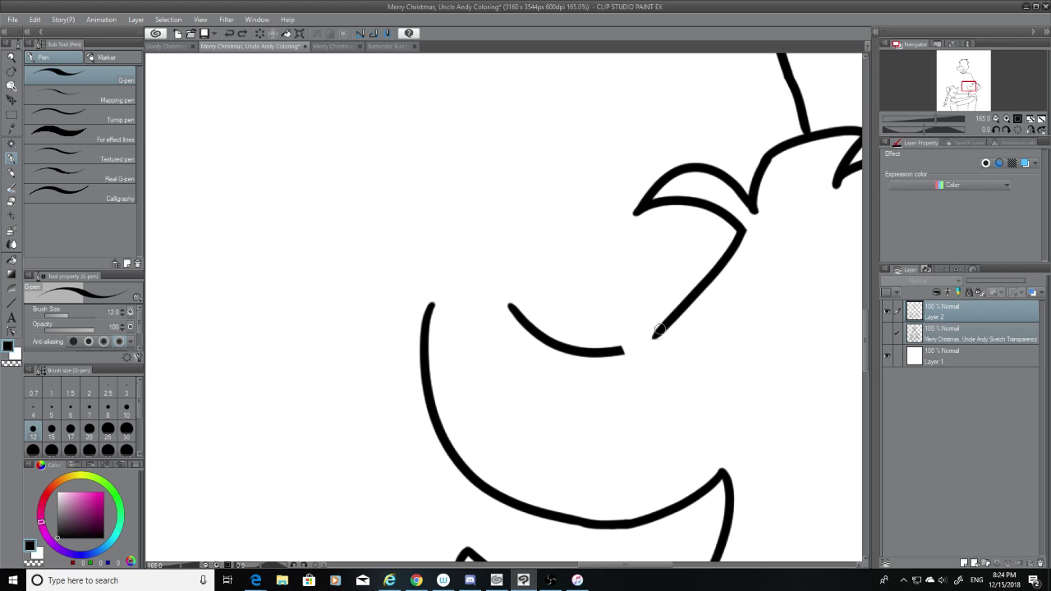
pyautogui.moveTo(664, 329); pyautogui.dragTo(617, 353)
pyautogui.hotkey('ctrl', 'z')
pyautogui.moveTo(663, 328); pyautogui.dragTo(624, 350)
pyautogui.press('e')
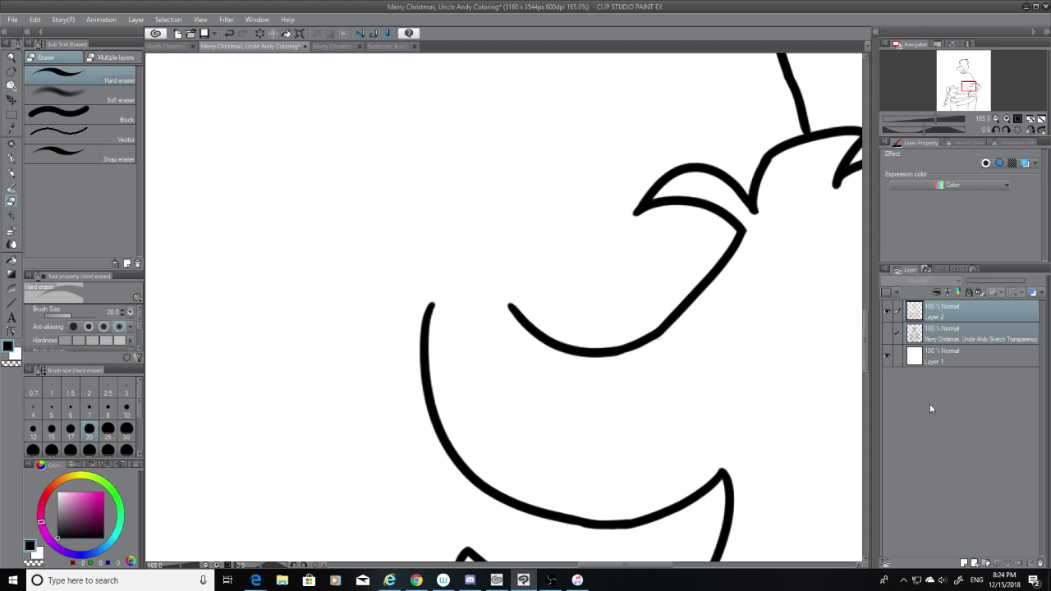
pyautogui.click(896, 332)
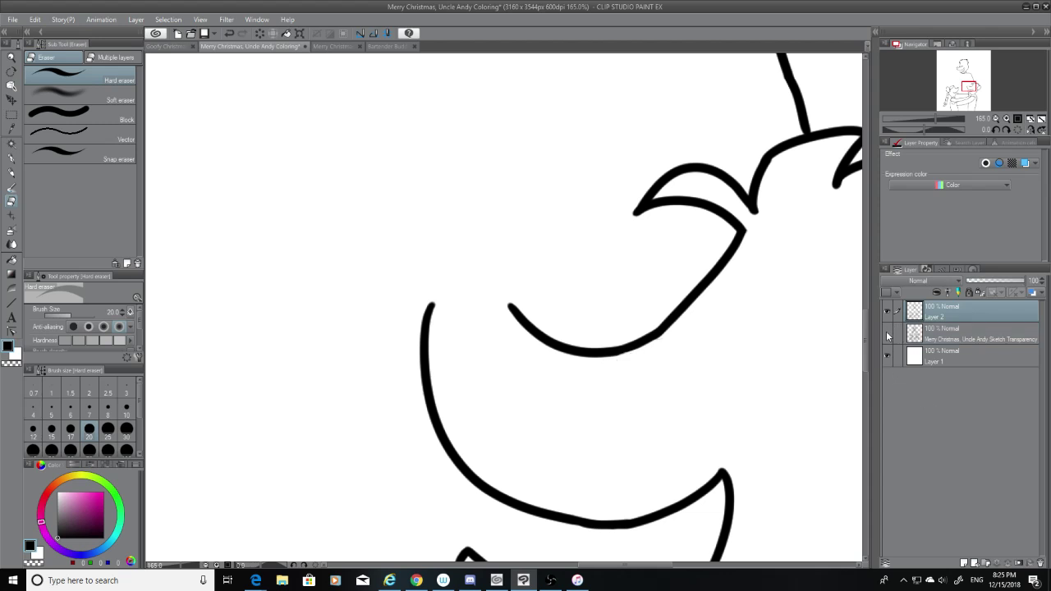
pyautogui.click(888, 332)
# Ink the upper edge of the child's nose with the G-pen, running from its front into the nose bridge curve
pyautogui.press('p')
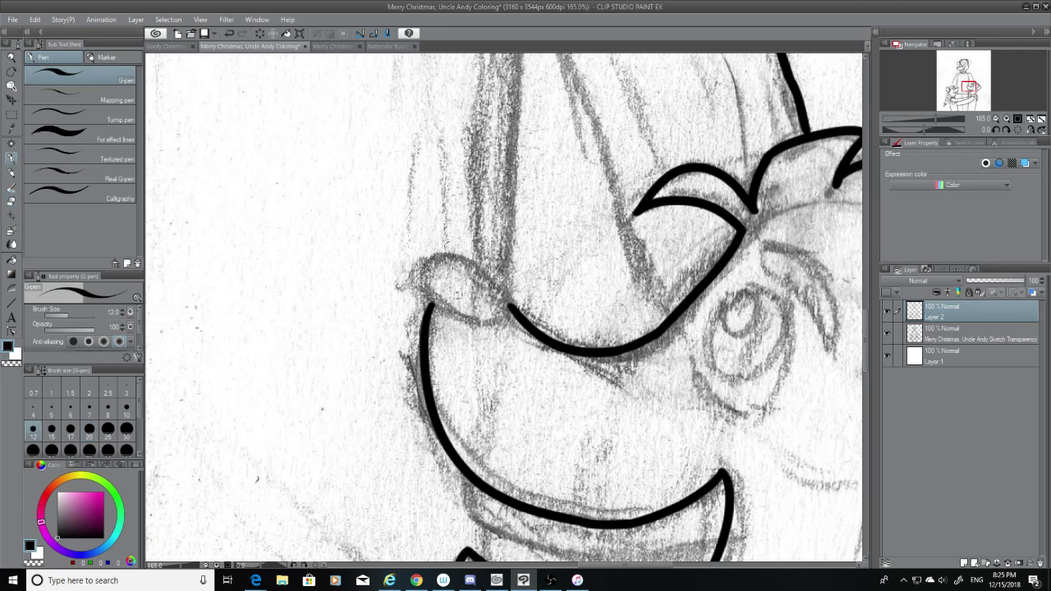
pyautogui.moveTo(427, 247); pyautogui.dragTo(511, 312)
pyautogui.hotkey('ctrl', 'z')
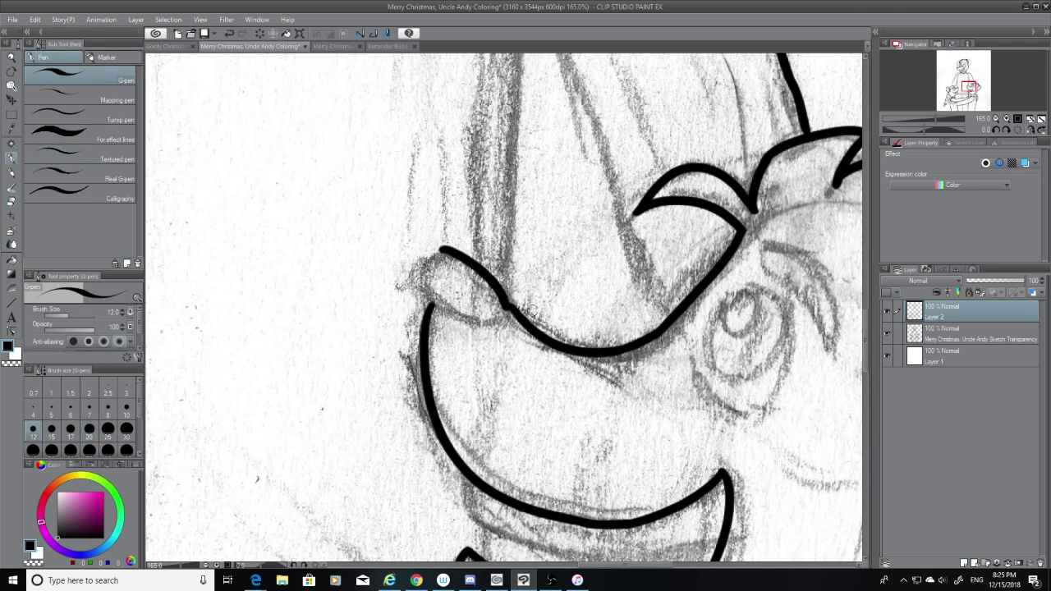
pyautogui.hotkey('ctrl', 'z')
pyautogui.moveTo(431, 255); pyautogui.dragTo(486, 302)
pyautogui.hotkey('ctrl', 'z')
pyautogui.moveTo(434, 250)
pyautogui.mouseDown()
pyautogui.moveTo(508, 319)
pyautogui.moveTo(498, 304)
pyautogui.mouseUp()
pyautogui.hotkey('ctrl', 'z')
pyautogui.hotkey('ctrl', 'z')
pyautogui.moveTo(436, 252); pyautogui.dragTo(516, 314)
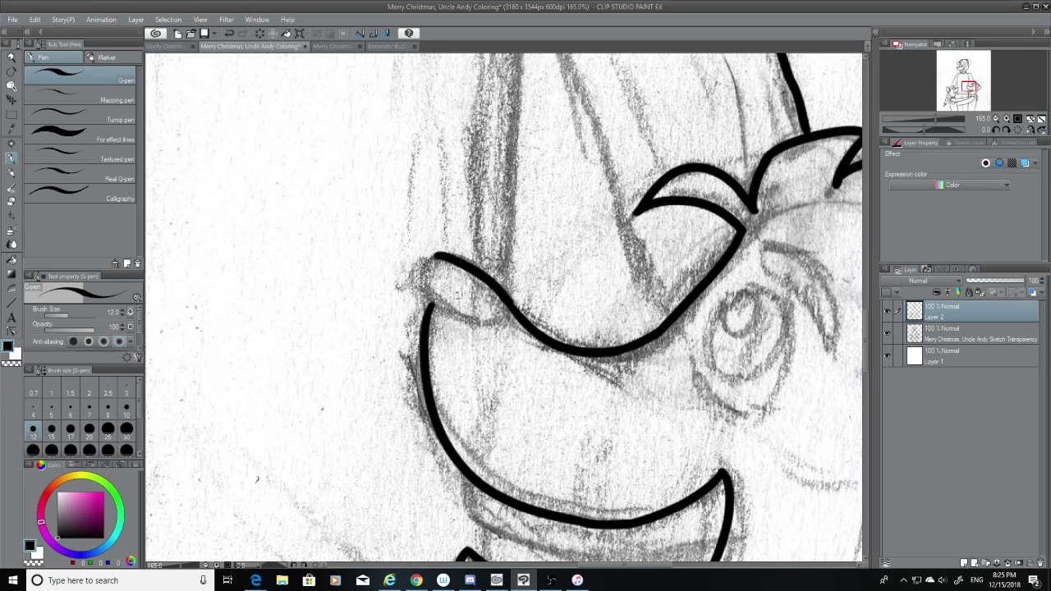
# Ink the front and underside of the child's nose with the G-pen, closing it into an oval at the nose bridge curve
pyautogui.moveTo(440, 258); pyautogui.dragTo(427, 309)
pyautogui.hotkey('ctrl', 'z')
pyautogui.moveTo(439, 257); pyautogui.dragTo(460, 318)
pyautogui.hotkey('ctrl', 'z')
pyautogui.moveTo(438, 255)
pyautogui.mouseDown()
pyautogui.moveTo(456, 314)
pyautogui.moveTo(507, 321)
pyautogui.mouseUp()
pyautogui.hotkey('ctrl', 'z')
pyautogui.moveTo(439, 256)
pyautogui.mouseDown()
pyautogui.moveTo(482, 332)
pyautogui.moveTo(518, 330)
pyautogui.mouseUp()
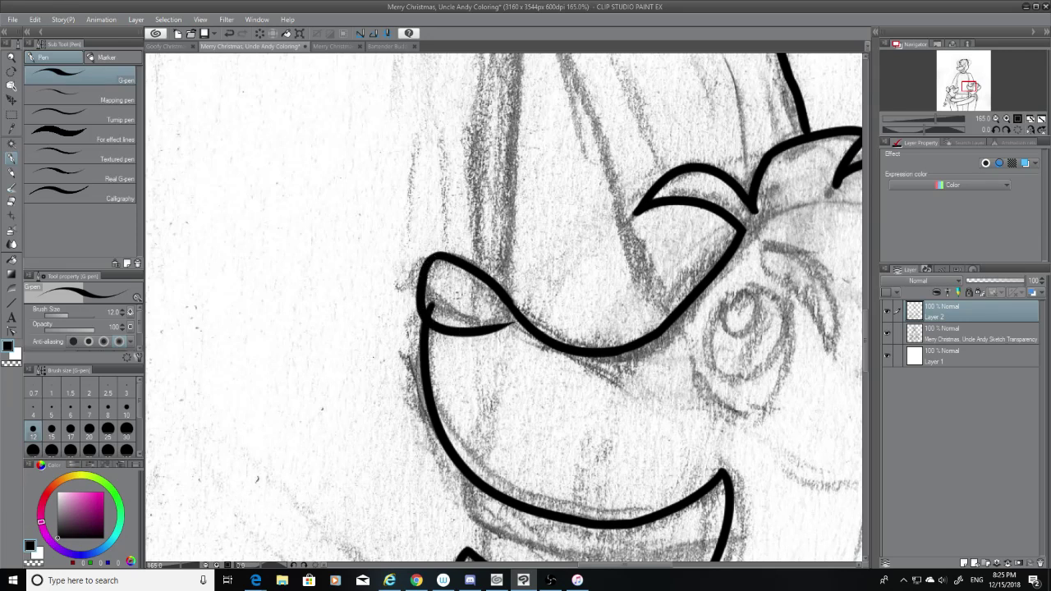
pyautogui.hotkey('ctrl', 'z')
pyautogui.moveTo(439, 255)
pyautogui.mouseDown()
pyautogui.moveTo(476, 308)
pyautogui.moveTo(424, 291)
pyautogui.moveTo(524, 320)
pyautogui.moveTo(512, 307)
pyautogui.moveTo(501, 323)
pyautogui.moveTo(509, 304)
pyautogui.moveTo(493, 327)
pyautogui.mouseUp()
pyautogui.hotkey('ctrl', 'z')
pyautogui.hotkey('ctrl', 'z')
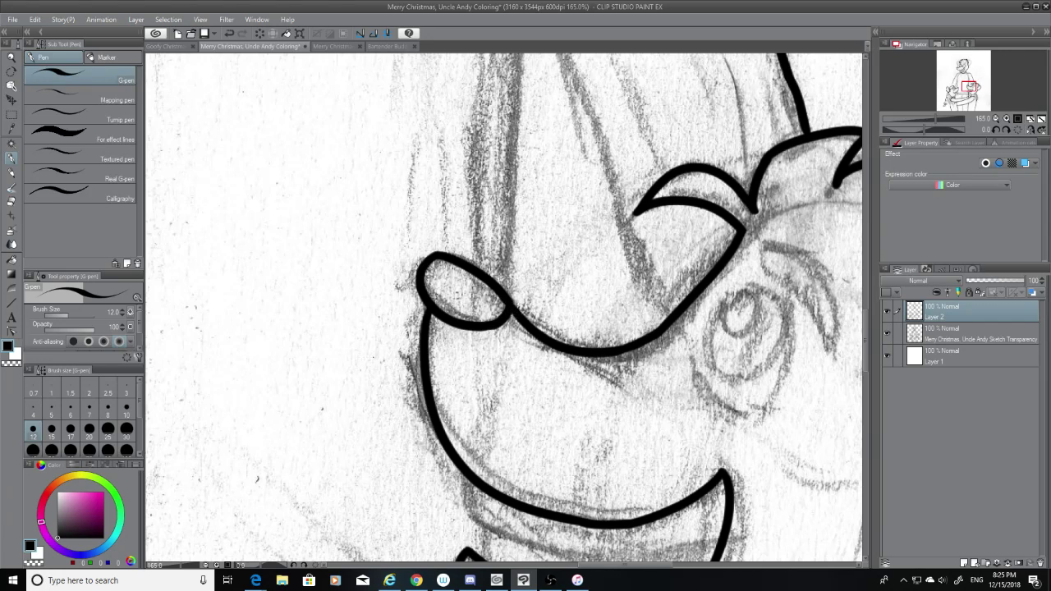
# Hide the sketch layer, touch up the hair spikes above the child's ear with the hard eraser, and show the sketch again
pyautogui.click(888, 333)
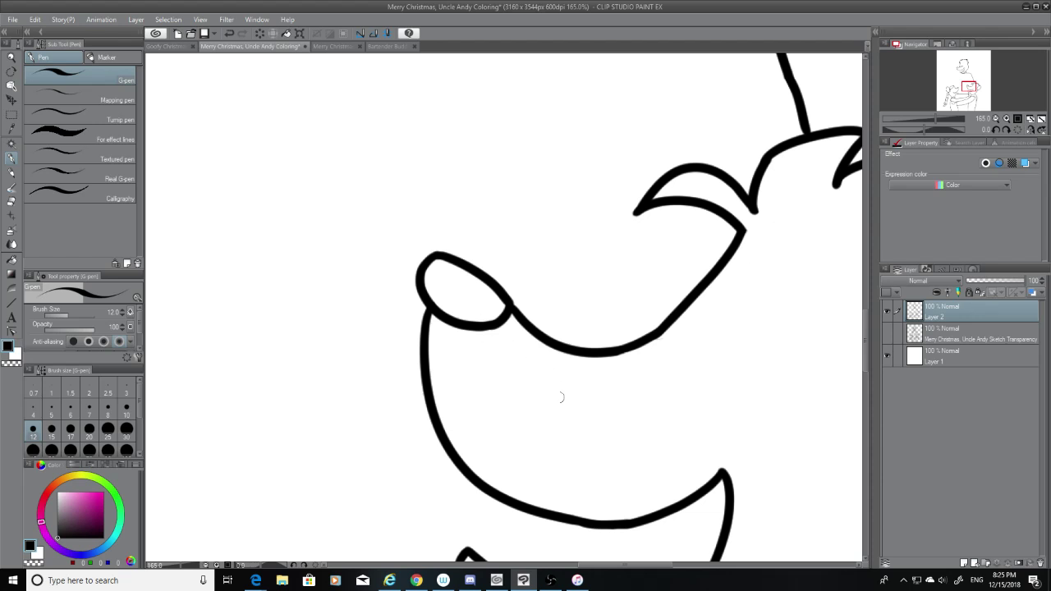
pyautogui.click(12, 201)
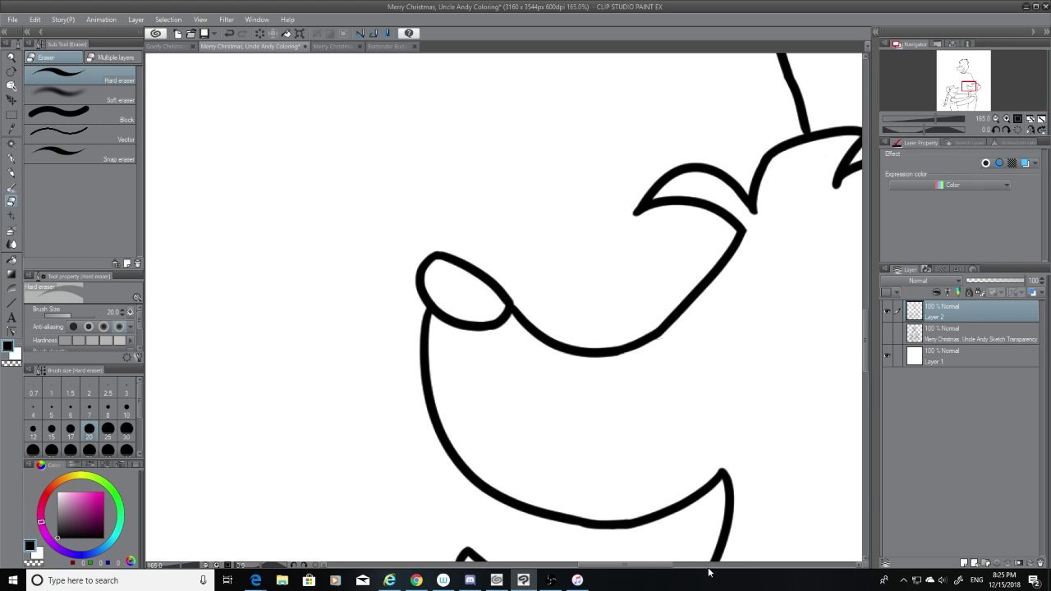
pyautogui.moveTo(642, 567); pyautogui.dragTo(684, 566)
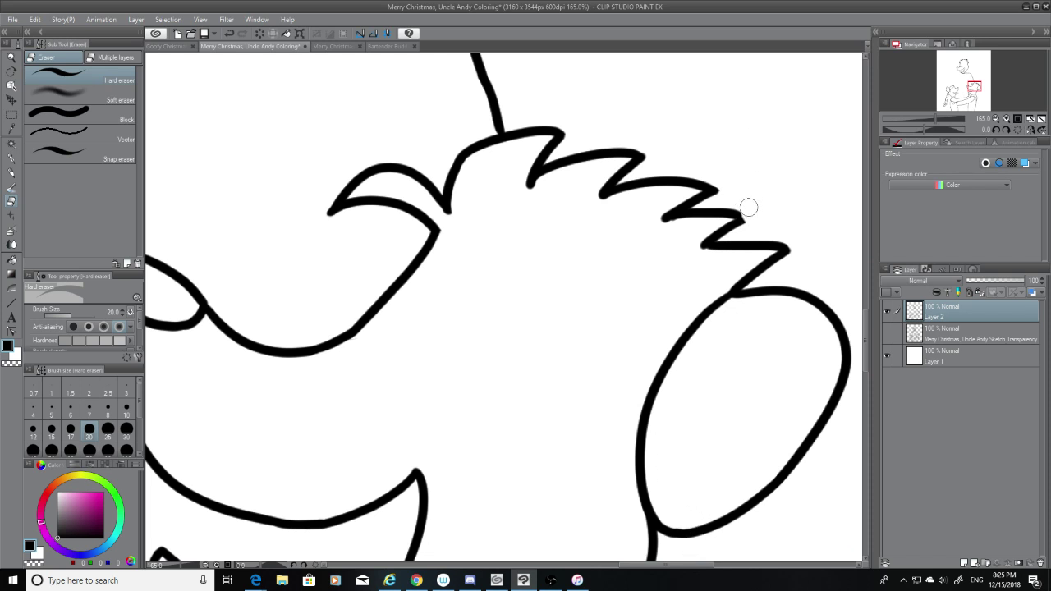
pyautogui.hotkey('ctrl', 'z')
pyautogui.moveTo(754, 217); pyautogui.dragTo(699, 263)
pyautogui.hotkey('ctrl', 'z')
pyautogui.moveTo(699, 254); pyautogui.dragTo(695, 243)
pyautogui.click(887, 332)
# Hide the sketch and erase the kinked corner of the central figure's shoulder line with the hard eraser
pyautogui.moveTo(867, 333)
pyautogui.mouseDown()
pyautogui.moveTo(863, 301)
pyautogui.moveTo(865, 345)
pyautogui.mouseUp()
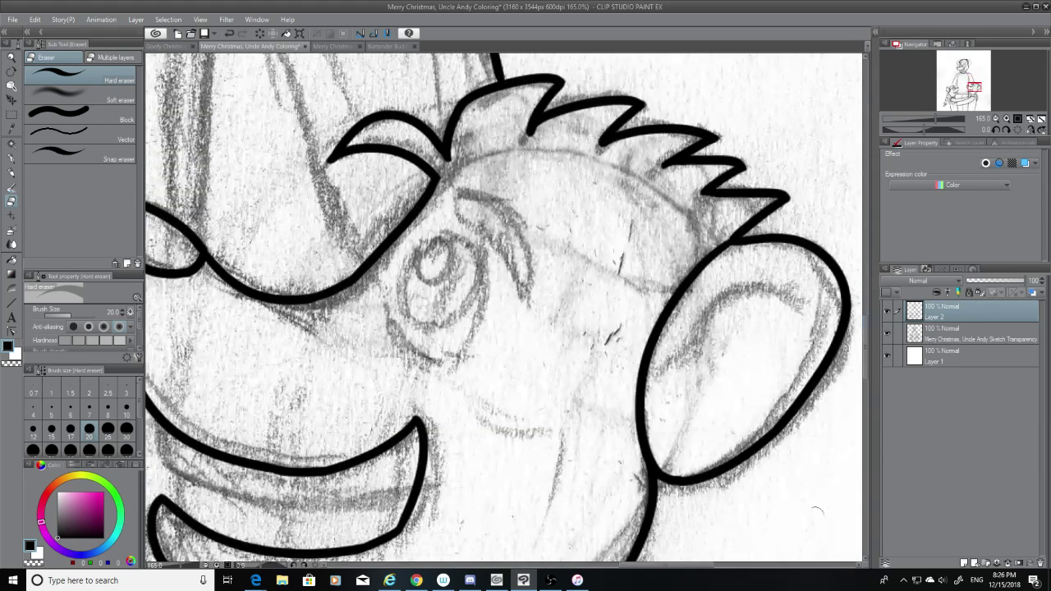
pyautogui.moveTo(654, 566); pyautogui.dragTo(581, 566)
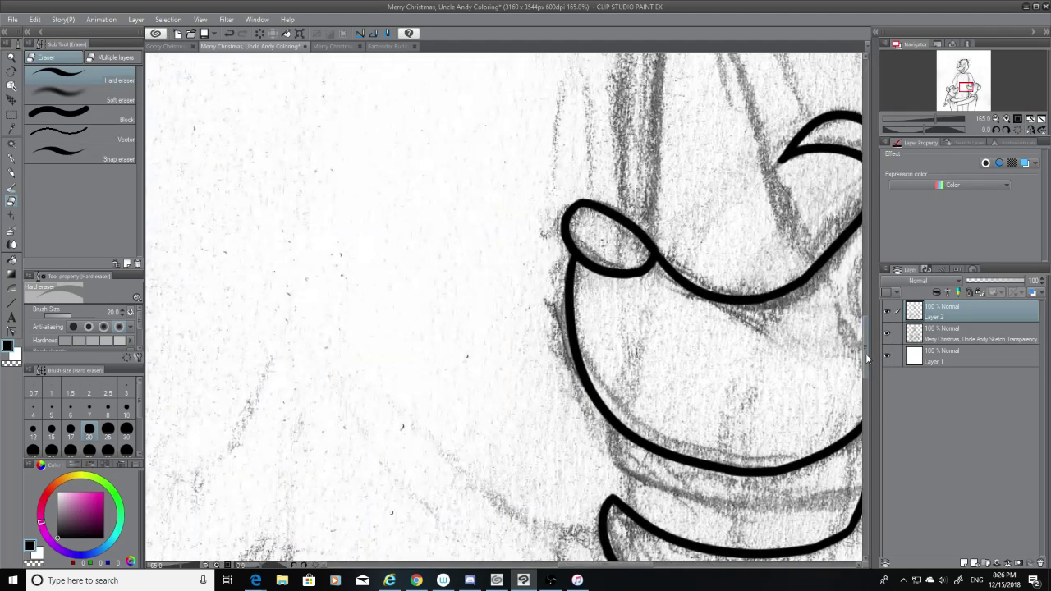
pyautogui.moveTo(865, 353); pyautogui.dragTo(874, 249)
pyautogui.press('p')
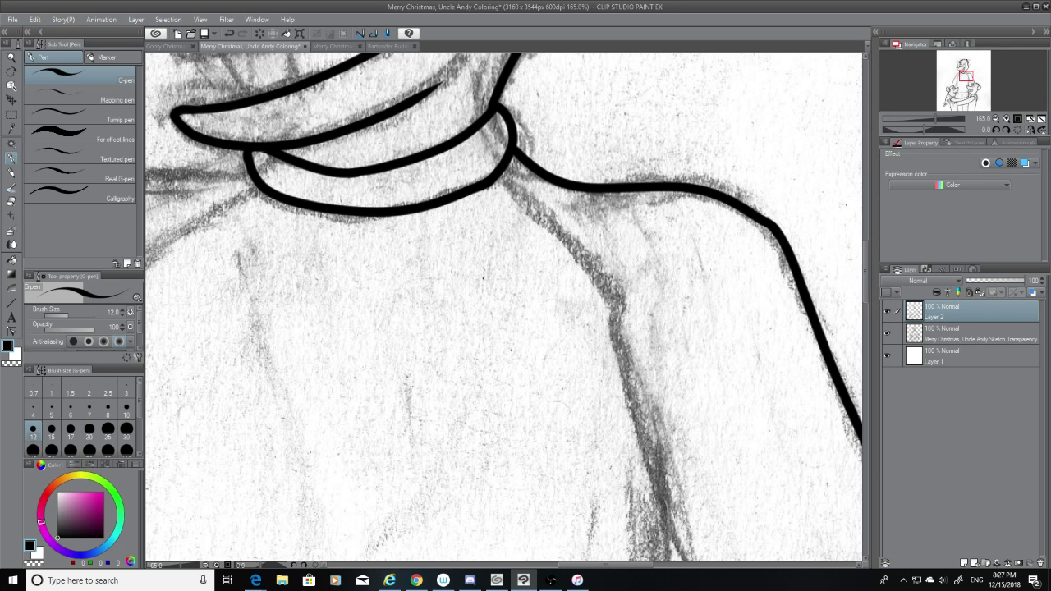
pyautogui.click(888, 336)
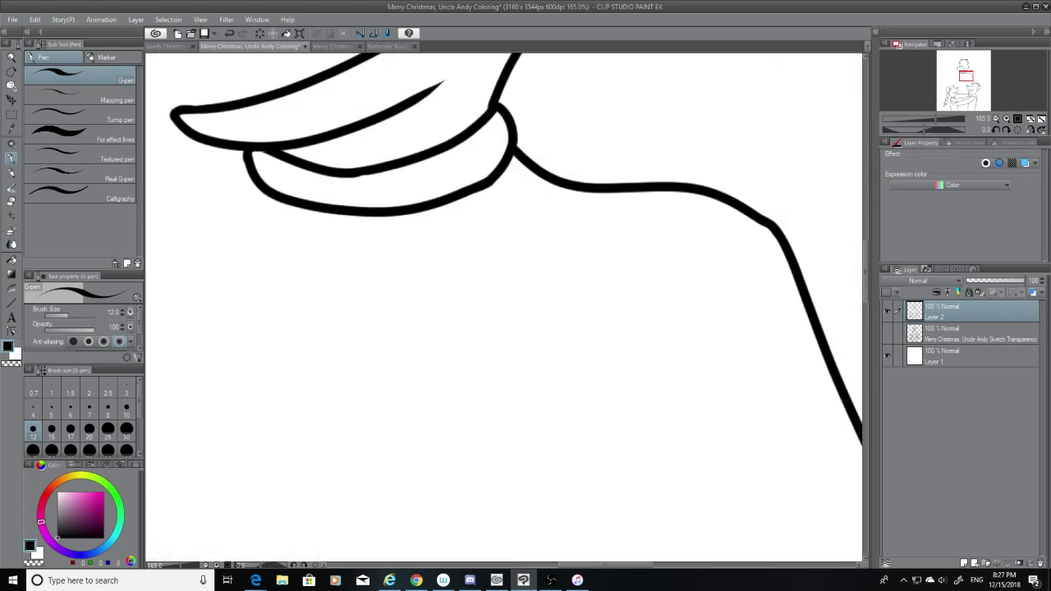
pyautogui.click(12, 202)
pyautogui.moveTo(775, 212)
pyautogui.mouseDown()
pyautogui.moveTo(760, 228)
pyautogui.moveTo(778, 232)
pyautogui.mouseUp()
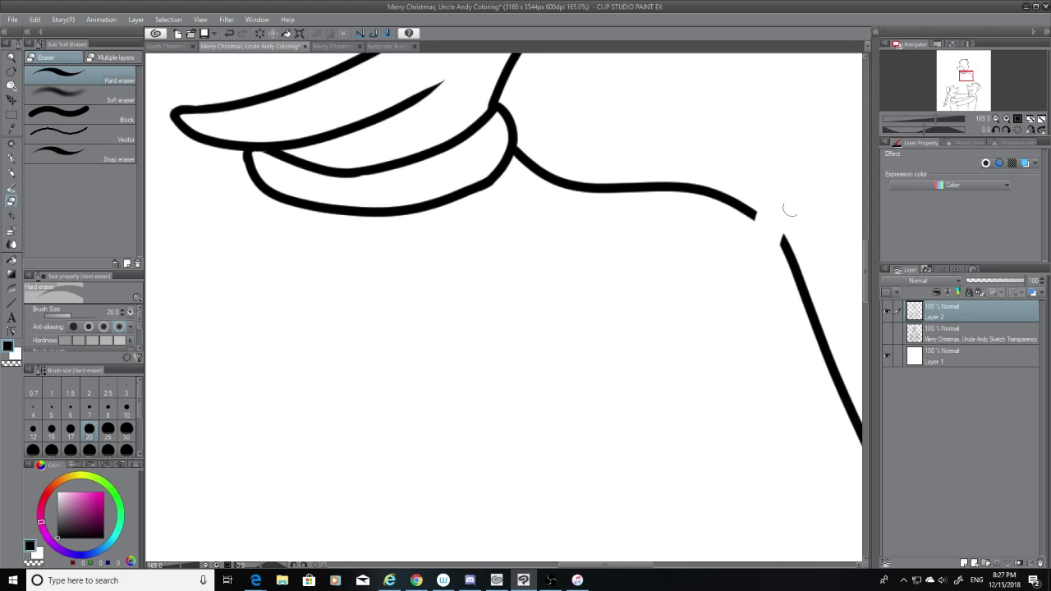
# Re-ink the erased shoulder corner with the G-pen as a smooth curve joining the shoulder line to the arm line
pyautogui.click(11, 158)
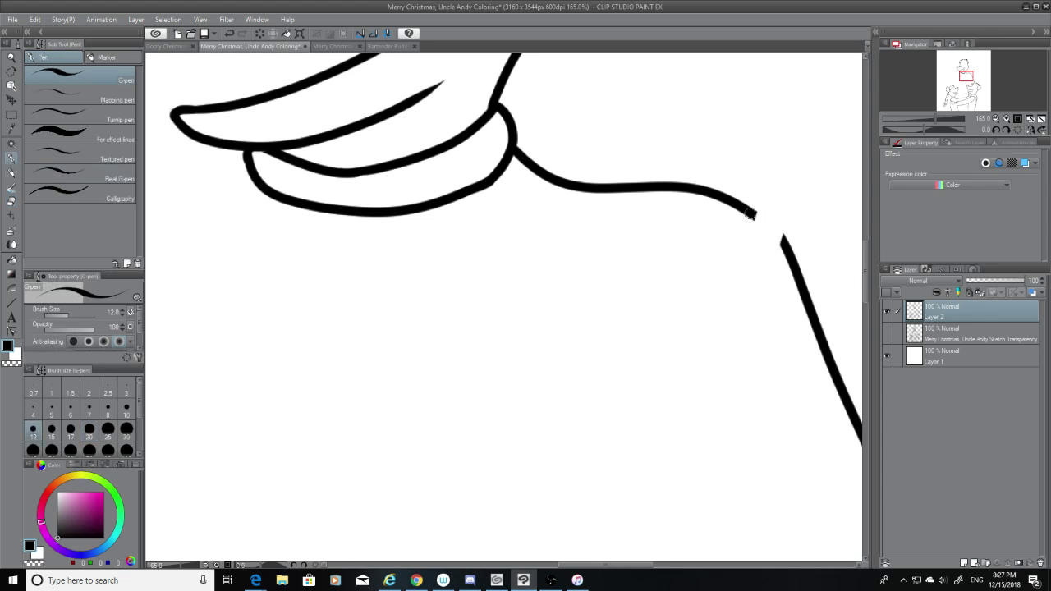
pyautogui.hotkey('ctrl', 'z')
pyautogui.moveTo(757, 216); pyautogui.dragTo(793, 268)
pyautogui.hotkey('ctrl', 'z')
pyautogui.moveTo(752, 212); pyautogui.dragTo(795, 270)
pyautogui.hotkey('ctrl', 'z')
pyautogui.moveTo(749, 211); pyautogui.dragTo(796, 260)
pyautogui.hotkey('ctrl', 'z')
pyautogui.moveTo(751, 212); pyautogui.dragTo(795, 261)
pyautogui.hotkey('ctrl', 'z')
pyautogui.moveTo(749, 211); pyautogui.dragTo(793, 263)
pyautogui.hotkey('ctrl', 'z')
pyautogui.hotkey('ctrl', 'z')
pyautogui.moveTo(754, 215); pyautogui.dragTo(789, 252)
pyautogui.hotkey('ctrl', 'z')
pyautogui.moveTo(750, 212); pyautogui.dragTo(790, 251)
pyautogui.hotkey('ctrl', 'z')
pyautogui.moveTo(749, 210); pyautogui.dragTo(786, 248)
# Clean the outer edge of the re-inked shoulder corner with the hard eraser and show the sketch layer again
pyautogui.click(13, 202)
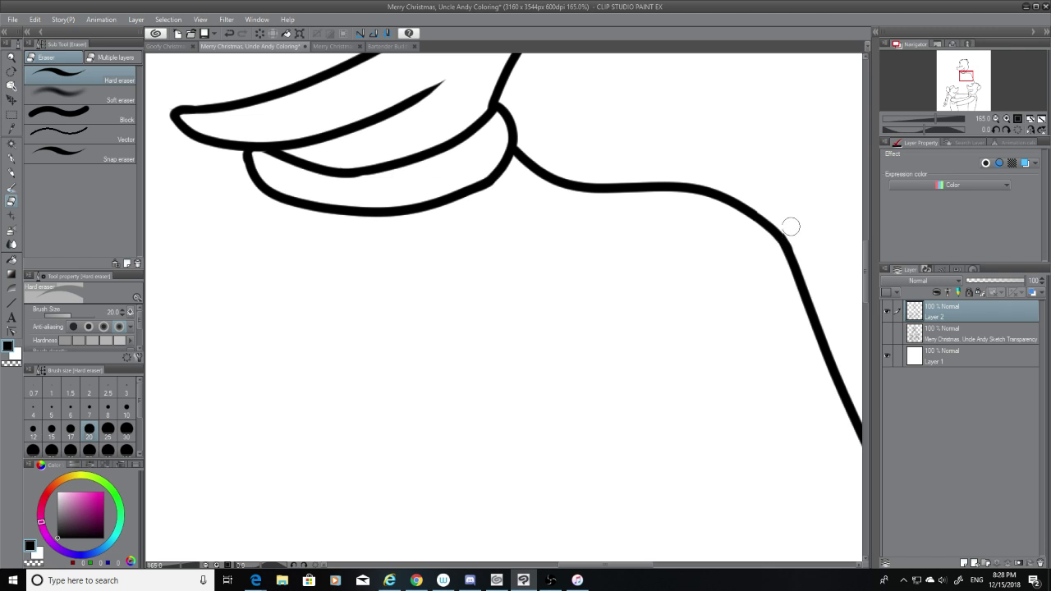
pyautogui.moveTo(788, 225); pyautogui.dragTo(794, 234)
pyautogui.moveTo(868, 272); pyautogui.dragTo(866, 252)
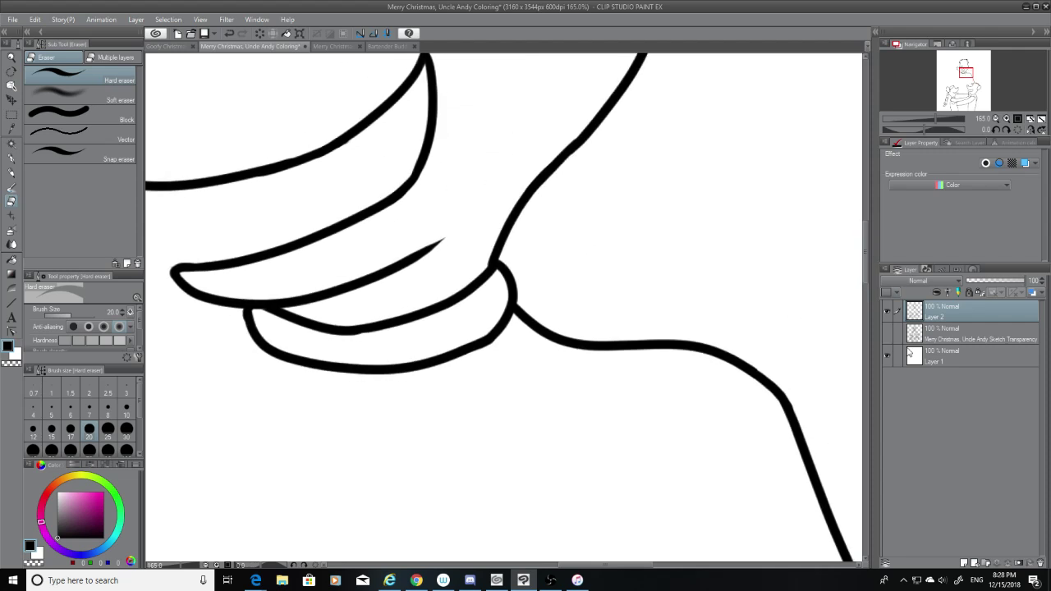
pyautogui.click(887, 332)
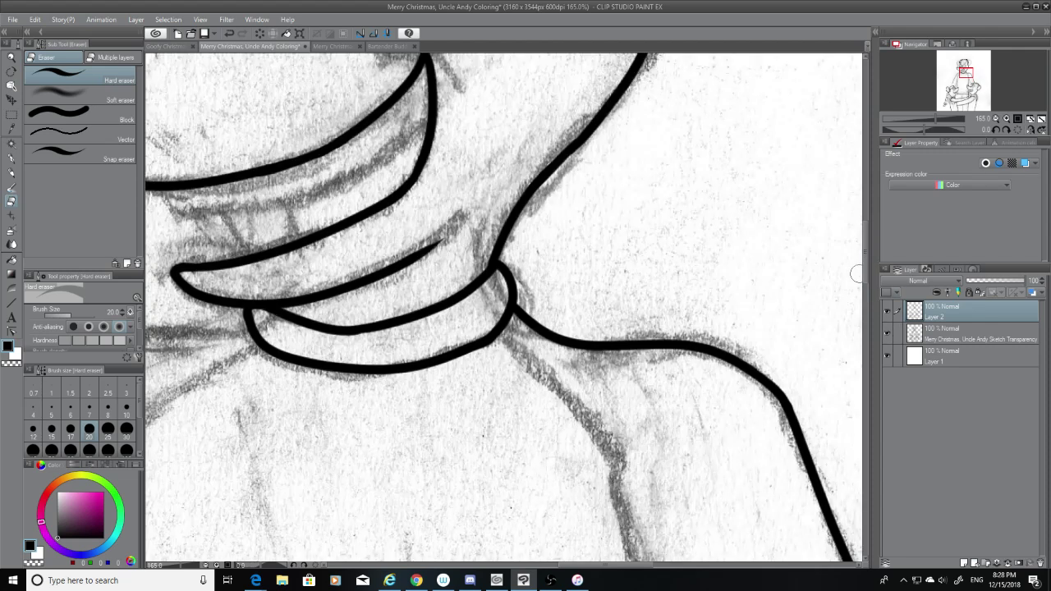
# Ink the central figure's opposite shoulder with the G-pen, curving from the collar down to the start of the upper arm
pyautogui.moveTo(867, 263)
pyautogui.mouseDown()
pyautogui.moveTo(868, 291)
pyautogui.moveTo(870, 275)
pyautogui.mouseUp()
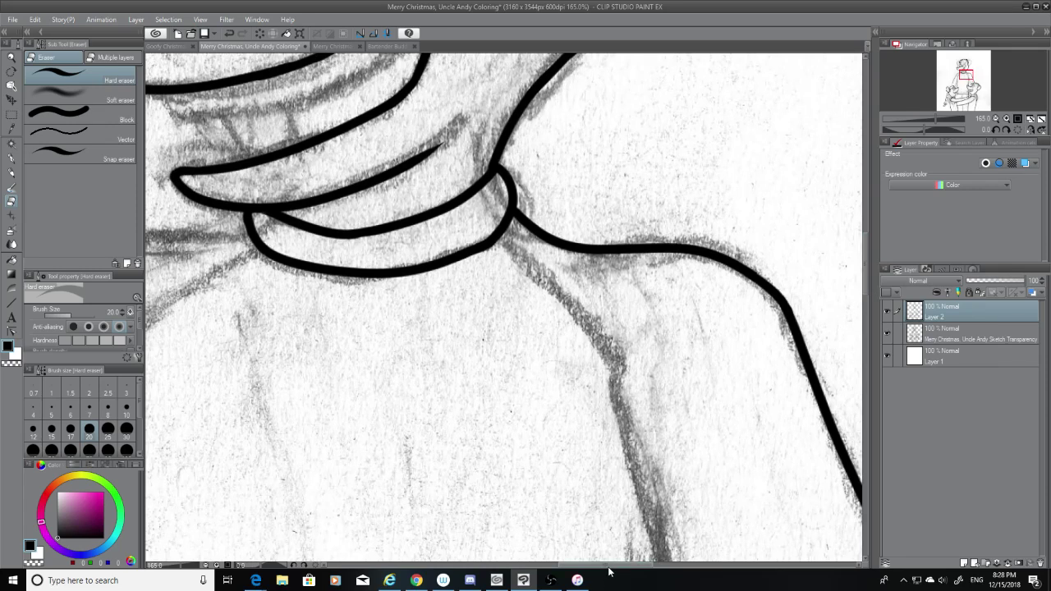
pyautogui.moveTo(632, 565); pyautogui.dragTo(557, 547)
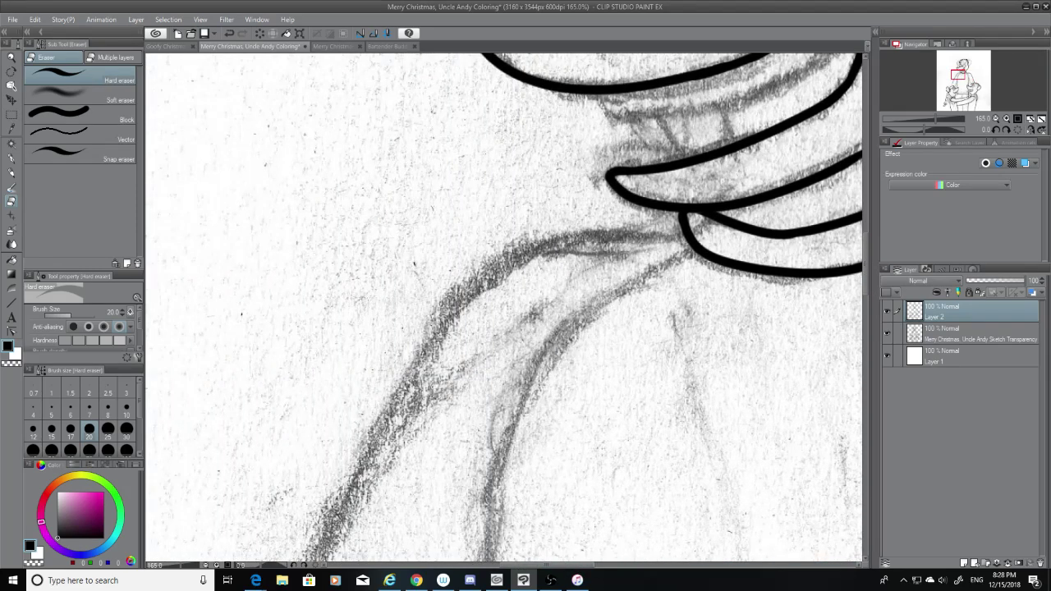
pyautogui.click(11, 158)
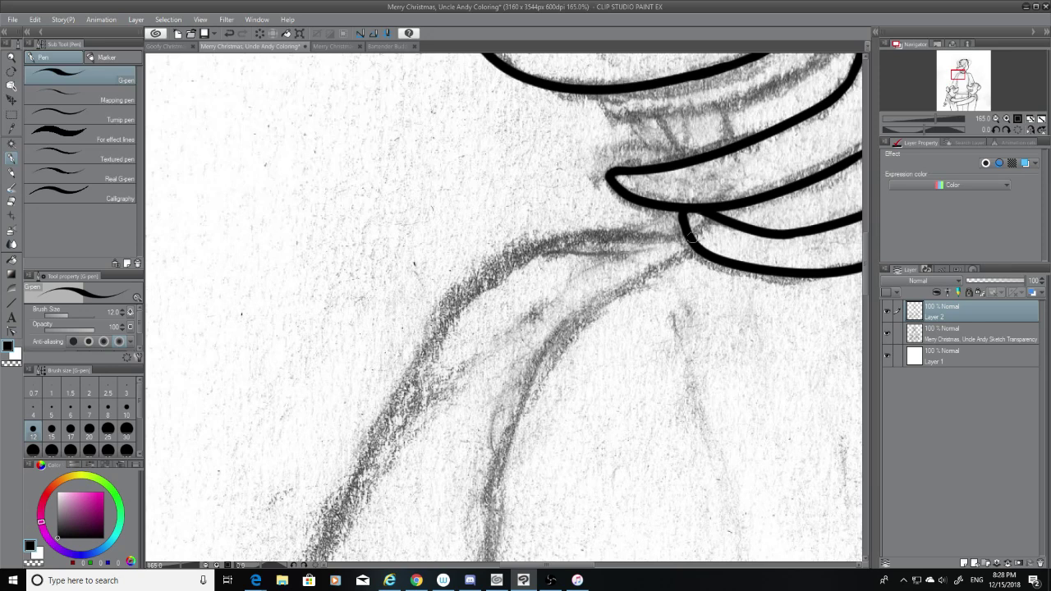
pyautogui.moveTo(692, 237); pyautogui.dragTo(474, 265)
pyautogui.hotkey('ctrl', 'z')
pyautogui.moveTo(683, 235)
pyautogui.mouseDown()
pyautogui.moveTo(443, 319)
pyautogui.moveTo(649, 248)
pyautogui.moveTo(556, 253)
pyautogui.moveTo(447, 329)
pyautogui.moveTo(530, 239)
pyautogui.moveTo(395, 347)
pyautogui.moveTo(663, 232)
pyautogui.moveTo(428, 373)
pyautogui.mouseUp()
pyautogui.hotkey('ctrl', 'z')
pyautogui.hotkey('ctrl', 'z')
pyautogui.hotkey('ctrl', 'z')
pyautogui.hotkey('ctrl', 'z')
pyautogui.hotkey('ctrl', 'z')
pyautogui.moveTo(698, 236); pyautogui.dragTo(399, 373)
pyautogui.hotkey('ctrl', 'z')
pyautogui.moveTo(695, 238)
pyautogui.mouseDown()
pyautogui.moveTo(506, 266)
pyautogui.moveTo(383, 375)
pyautogui.mouseUp()
pyautogui.hotkey('ctrl', 'z')
pyautogui.moveTo(692, 237)
pyautogui.mouseDown()
pyautogui.moveTo(649, 232)
pyautogui.moveTo(379, 456)
pyautogui.mouseUp()
pyautogui.hotkey('ctrl', 'z')
pyautogui.moveTo(695, 238)
pyautogui.mouseDown()
pyautogui.moveTo(459, 306)
pyautogui.moveTo(383, 443)
pyautogui.mouseUp()
pyautogui.hotkey('ctrl', 'z')
pyautogui.moveTo(695, 238)
pyautogui.mouseDown()
pyautogui.moveTo(660, 236)
pyautogui.moveTo(391, 414)
pyautogui.mouseUp()
pyautogui.hotkey('ctrl', 'z')
pyautogui.moveTo(694, 238)
pyautogui.mouseDown()
pyautogui.moveTo(654, 227)
pyautogui.moveTo(383, 394)
pyautogui.mouseUp()
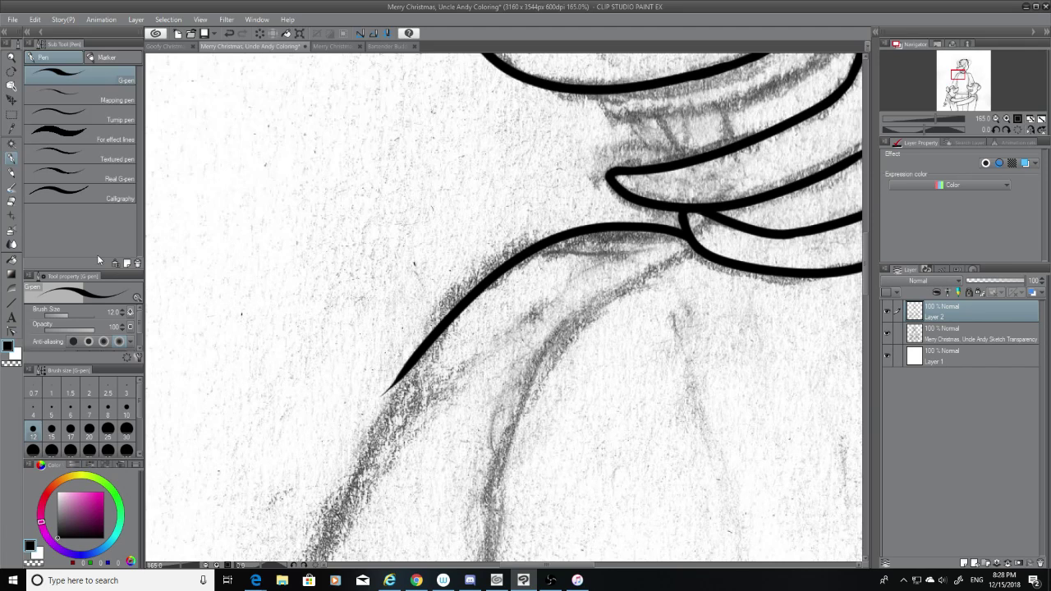
# Trim the thin tapered end of the new shoulder line with the hard eraser
pyautogui.click(12, 202)
pyautogui.moveTo(385, 399); pyautogui.dragTo(423, 320)
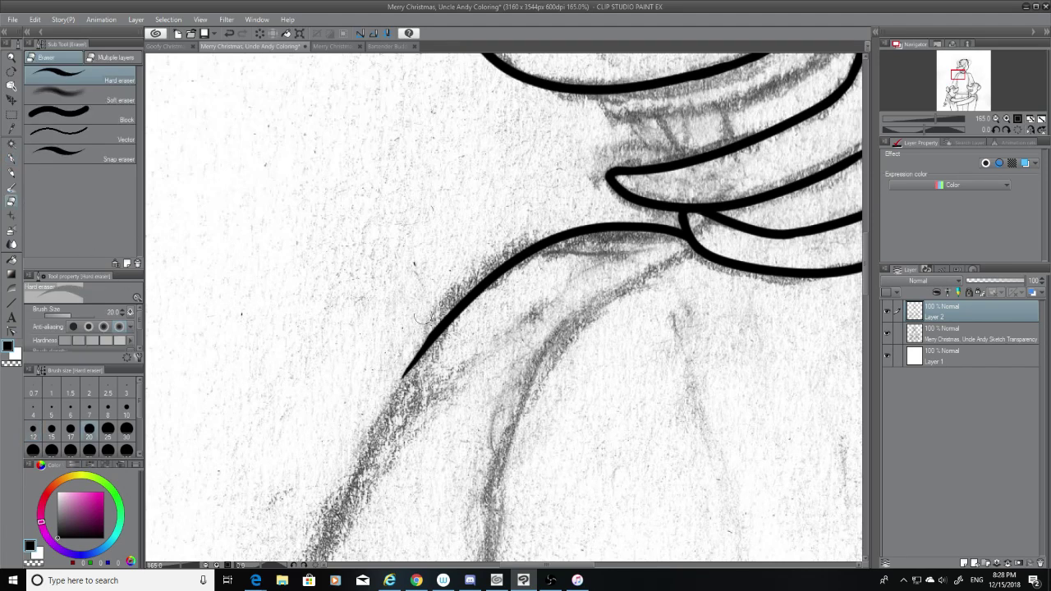
pyautogui.moveTo(391, 385); pyautogui.dragTo(407, 381)
# Ink the outer edge of the upper arm with the G-pen, continuing from the trimmed shoulder line down along the sketch
pyautogui.click(11, 159)
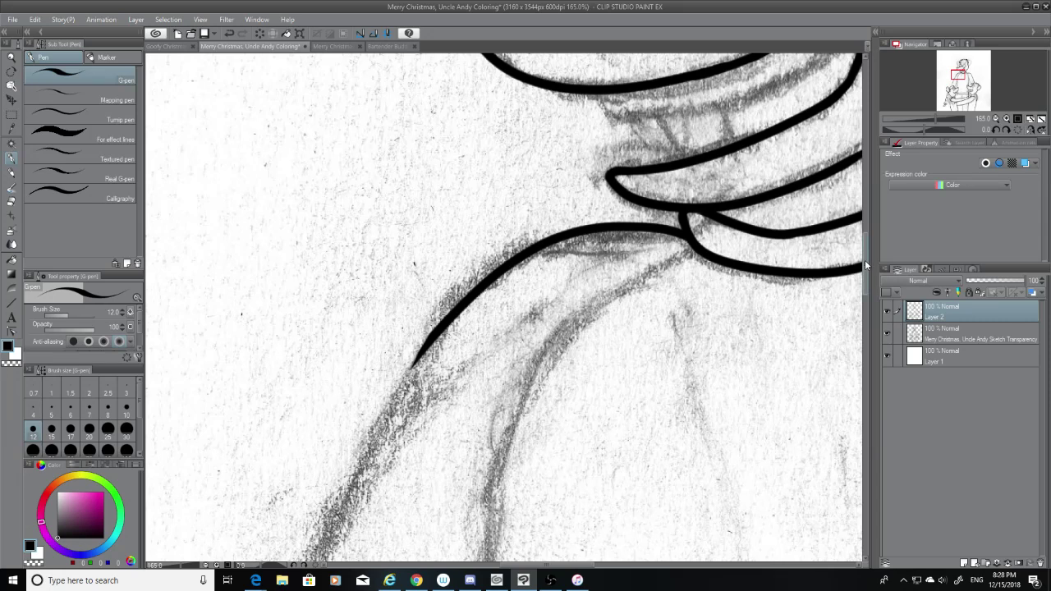
pyautogui.scroll(-5, 575, 247)
pyautogui.moveTo(436, 122); pyautogui.dragTo(249, 550)
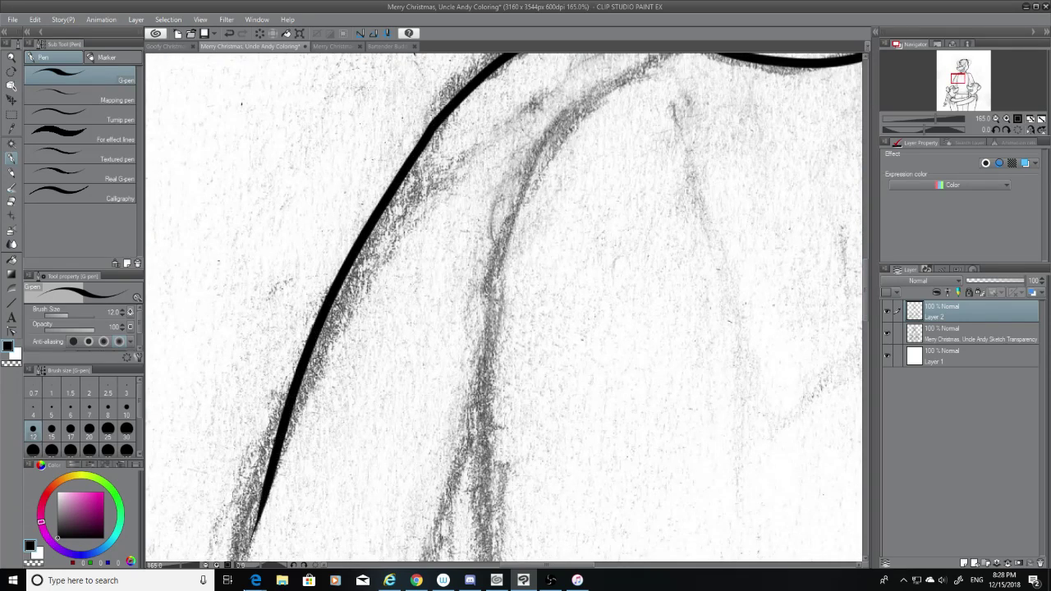
pyautogui.hotkey('ctrl', 'z')
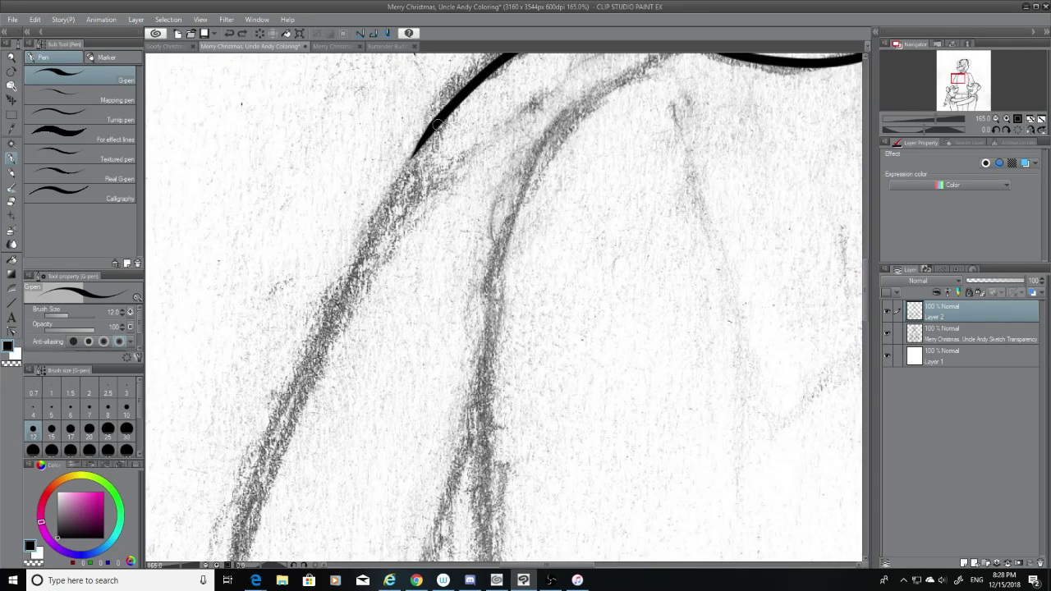
pyautogui.moveTo(436, 122); pyautogui.dragTo(248, 560)
pyautogui.hotkey('ctrl', 'z')
pyautogui.moveTo(429, 127); pyautogui.dragTo(210, 562)
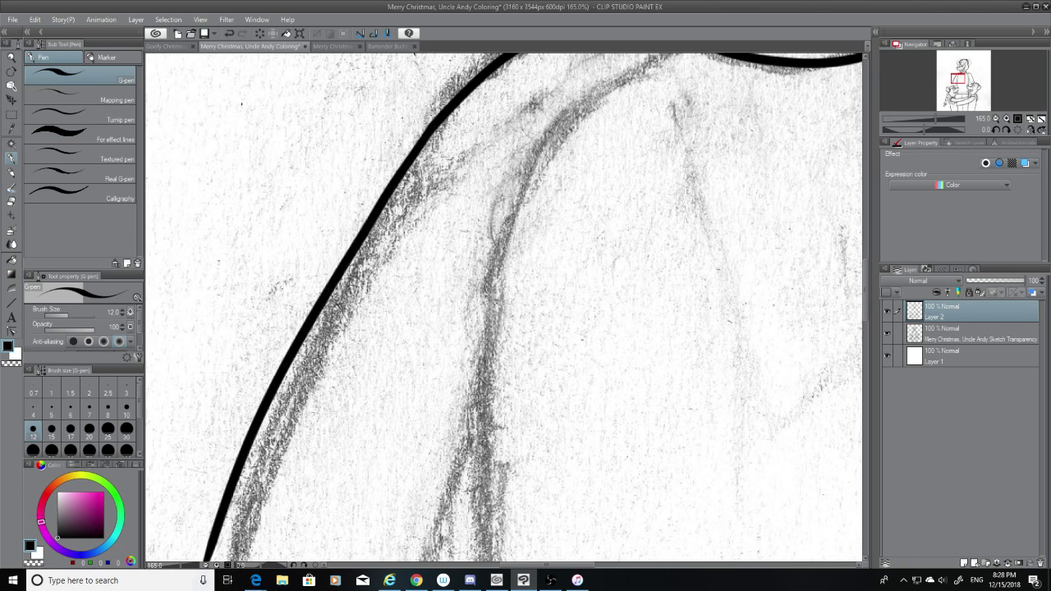
pyautogui.hotkey('ctrl', 'z')
pyautogui.moveTo(432, 121); pyautogui.dragTo(271, 529)
pyautogui.hotkey('ctrl', 'z')
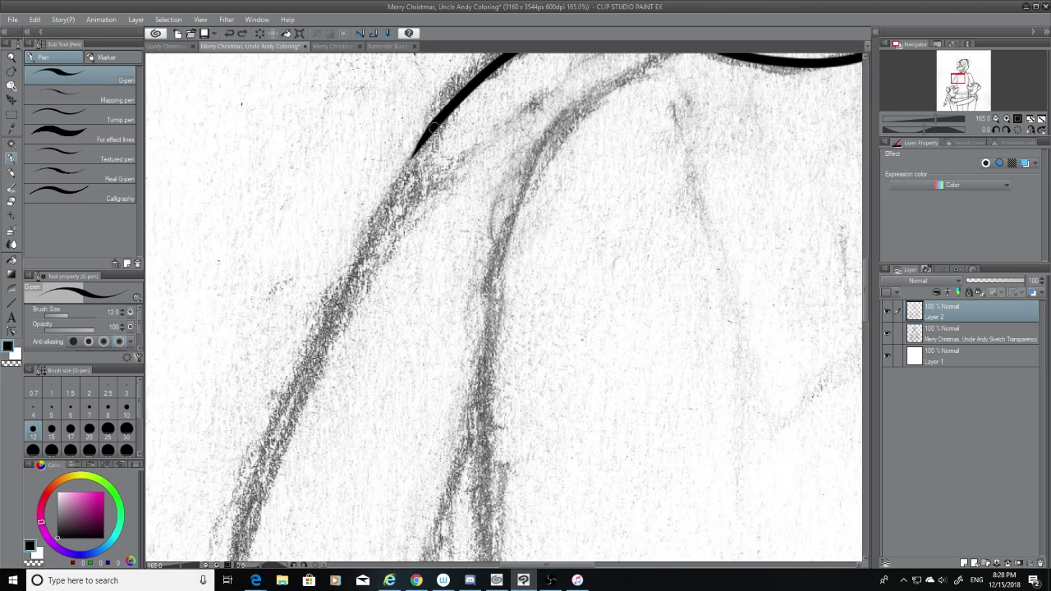
pyautogui.moveTo(434, 123); pyautogui.dragTo(233, 563)
pyautogui.hotkey('ctrl', 'z')
pyautogui.moveTo(437, 119)
pyautogui.mouseDown()
pyautogui.moveTo(299, 353)
pyautogui.moveTo(235, 563)
pyautogui.mouseUp()
pyautogui.hotkey('ctrl', 'z')
pyautogui.moveTo(435, 119); pyautogui.dragTo(248, 533)
pyautogui.hotkey('ctrl', 'z')
pyautogui.moveTo(430, 129); pyautogui.dragTo(186, 562)
pyautogui.hotkey('ctrl', 'z')
pyautogui.moveTo(433, 123)
pyautogui.mouseDown()
pyautogui.moveTo(376, 205)
pyautogui.moveTo(229, 580)
pyautogui.mouseUp()
pyautogui.hotkey('ctrl', 'z')
pyautogui.moveTo(413, 150); pyautogui.dragTo(210, 563)
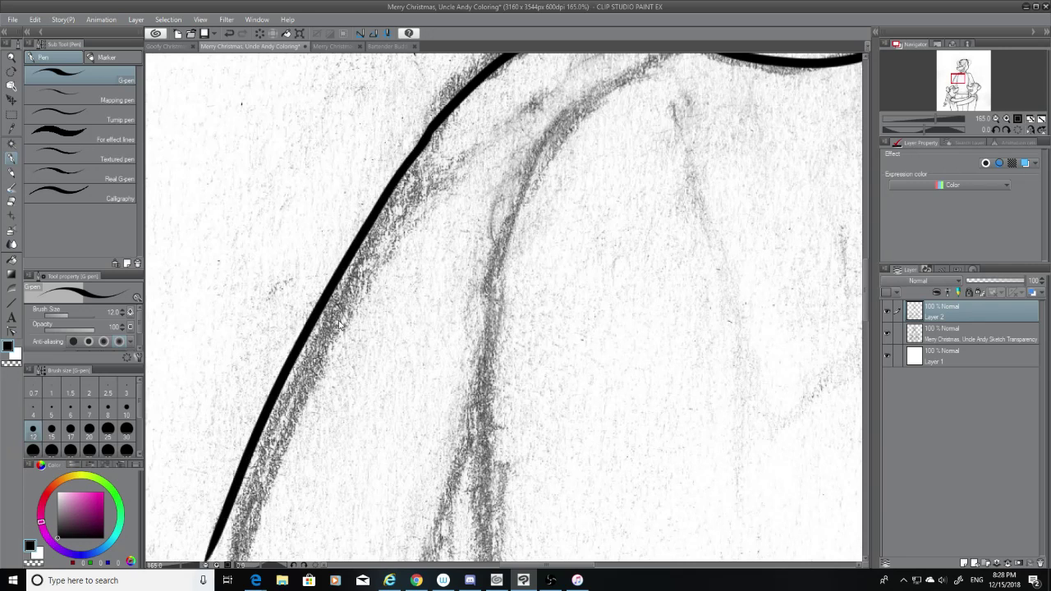
pyautogui.hotkey('ctrl', 'z')
pyautogui.moveTo(419, 147); pyautogui.dragTo(245, 562)
pyautogui.hotkey('ctrl', 'z')
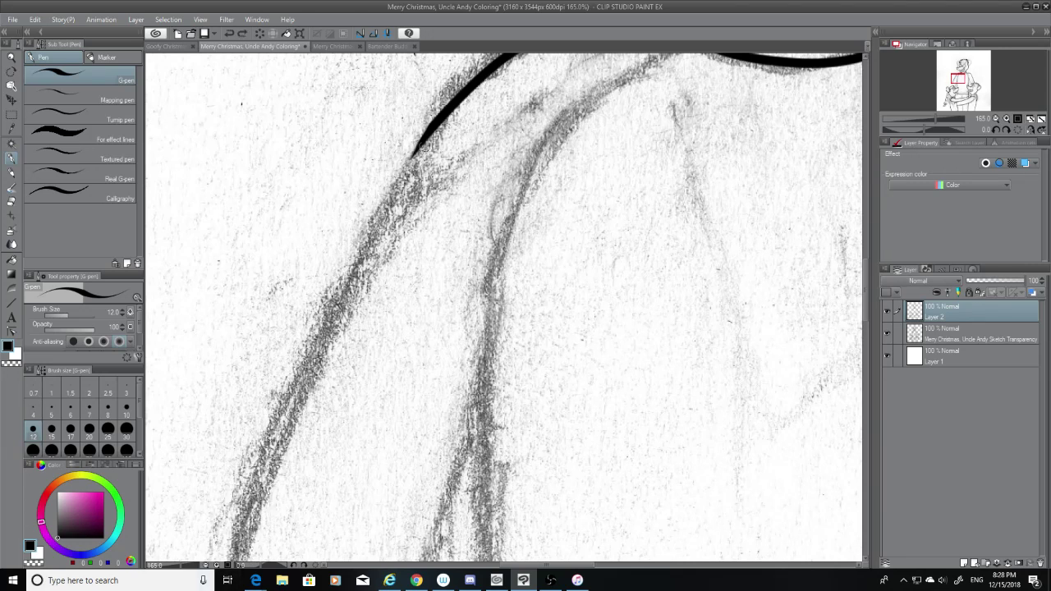
pyautogui.moveTo(420, 140); pyautogui.dragTo(202, 559)
pyautogui.hotkey('ctrl', 'z')
pyautogui.moveTo(432, 128)
pyautogui.mouseDown()
pyautogui.moveTo(304, 390)
pyautogui.moveTo(247, 562)
pyautogui.mouseUp()
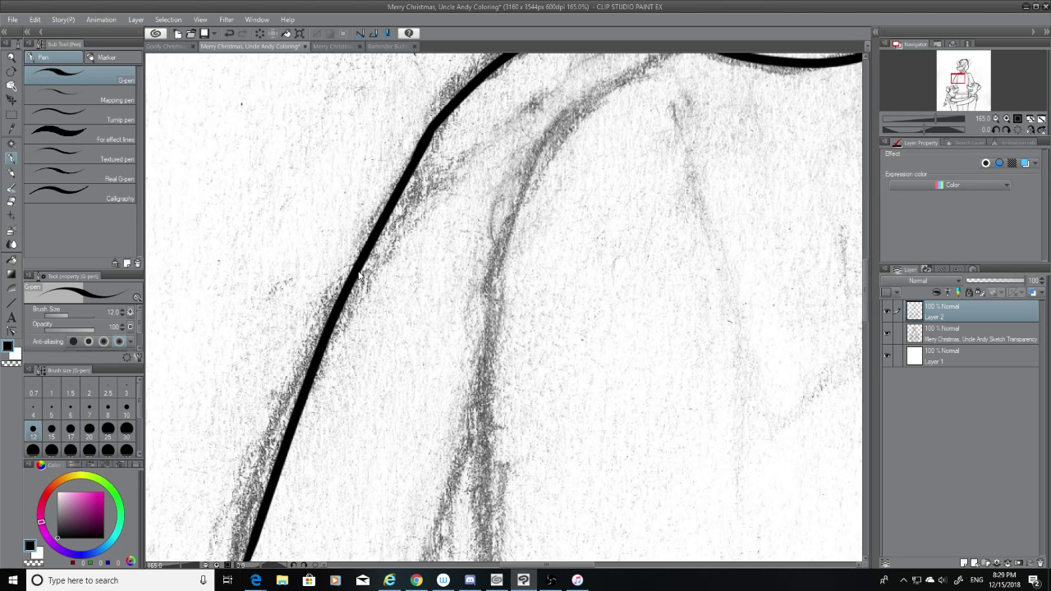
pyautogui.hotkey('ctrl', 'z')
pyautogui.moveTo(432, 128); pyautogui.dragTo(238, 567)
pyautogui.hotkey('ctrl', 'z')
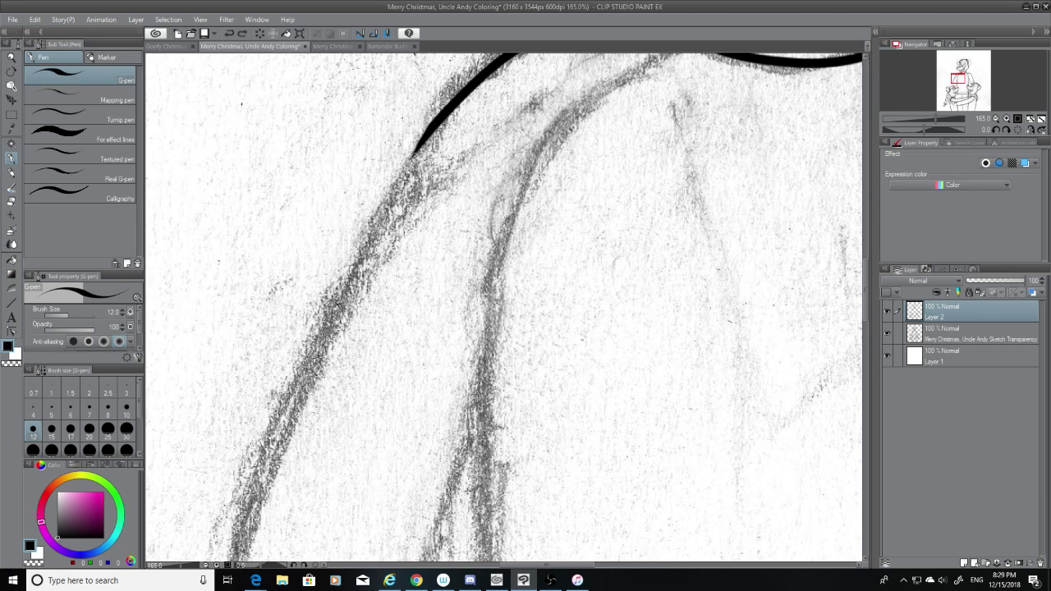
pyautogui.moveTo(413, 155); pyautogui.dragTo(216, 565)
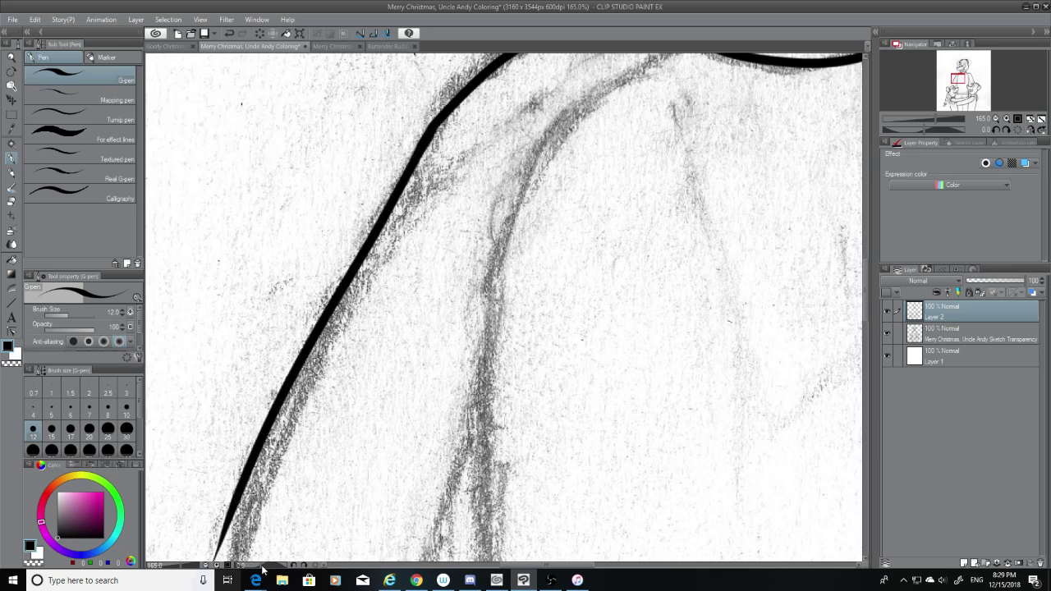
pyautogui.hotkey('ctrl', 'z')
pyautogui.moveTo(435, 123)
pyautogui.mouseDown()
pyautogui.moveTo(374, 217)
pyautogui.moveTo(267, 507)
pyautogui.mouseUp()
pyautogui.hotkey('ctrl', 'z')
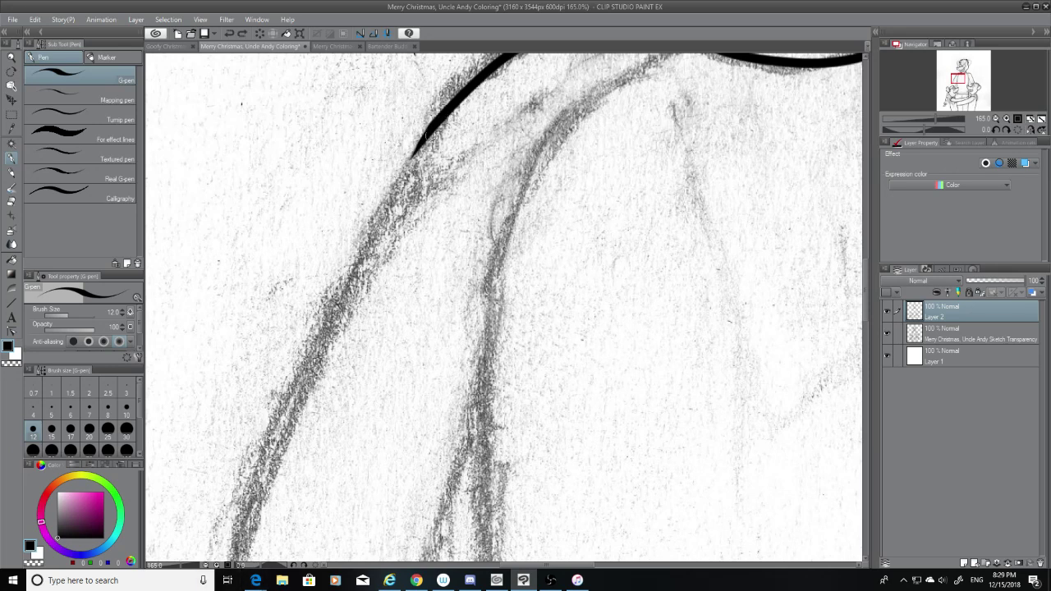
pyautogui.moveTo(435, 124); pyautogui.dragTo(221, 575)
pyautogui.hotkey('ctrl', 'z')
pyautogui.moveTo(435, 123)
pyautogui.mouseDown()
pyautogui.moveTo(344, 263)
pyautogui.moveTo(235, 564)
pyautogui.mouseUp()
pyautogui.hotkey('ctrl', 'z')
pyautogui.moveTo(435, 123)
pyautogui.mouseDown()
pyautogui.moveTo(343, 281)
pyautogui.moveTo(230, 558)
pyautogui.mouseUp()
pyautogui.hotkey('ctrl', 'z')
pyautogui.moveTo(436, 123); pyautogui.dragTo(271, 542)
pyautogui.hotkey('ctrl', 'z')
pyautogui.moveTo(436, 123); pyautogui.dragTo(225, 560)
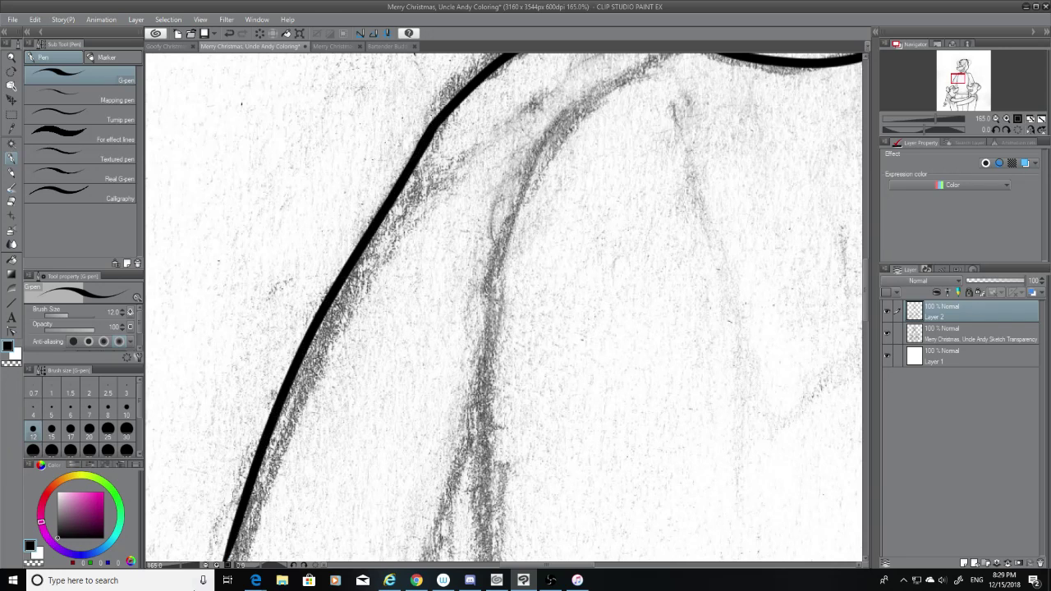
pyautogui.hotkey('ctrl', 'z')
pyautogui.moveTo(435, 124); pyautogui.dragTo(240, 562)
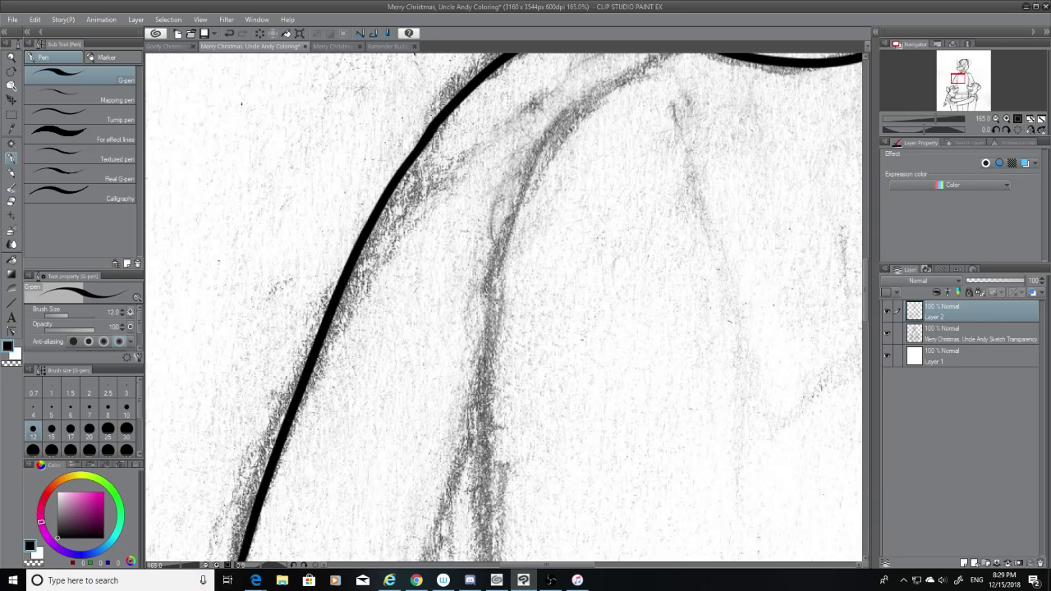
# Trim the thin tapered end of the central figure's outer arm line with the hard eraser
pyautogui.moveTo(865, 348)
pyautogui.mouseDown()
pyautogui.moveTo(865, 293)
pyautogui.moveTo(863, 390)
pyautogui.mouseUp()
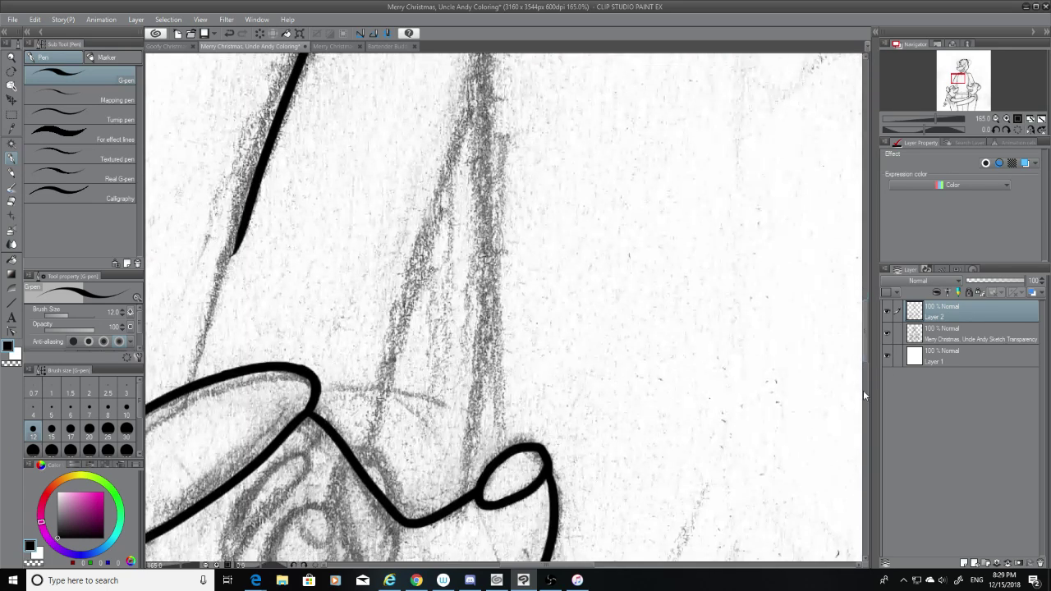
pyautogui.moveTo(578, 567)
pyautogui.mouseDown()
pyautogui.moveTo(619, 567)
pyautogui.moveTo(507, 566)
pyautogui.mouseUp()
pyautogui.click(12, 201)
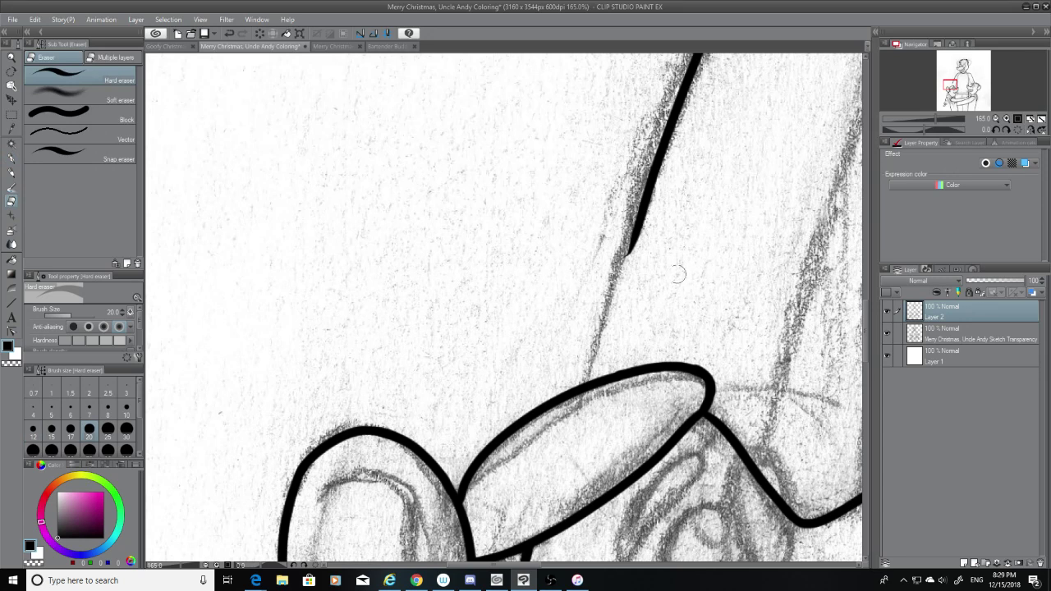
pyautogui.moveTo(872, 341); pyautogui.dragTo(872, 331)
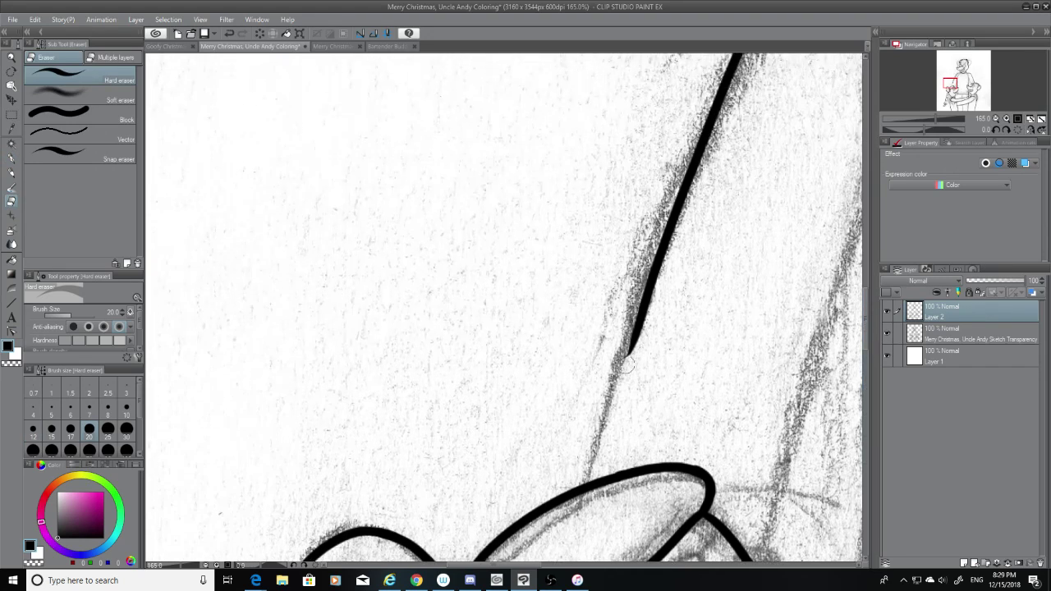
# Ink the rest of the outer arm edge with the G-pen, from the trimmed end down to the braided child's headband
pyautogui.click(11, 158)
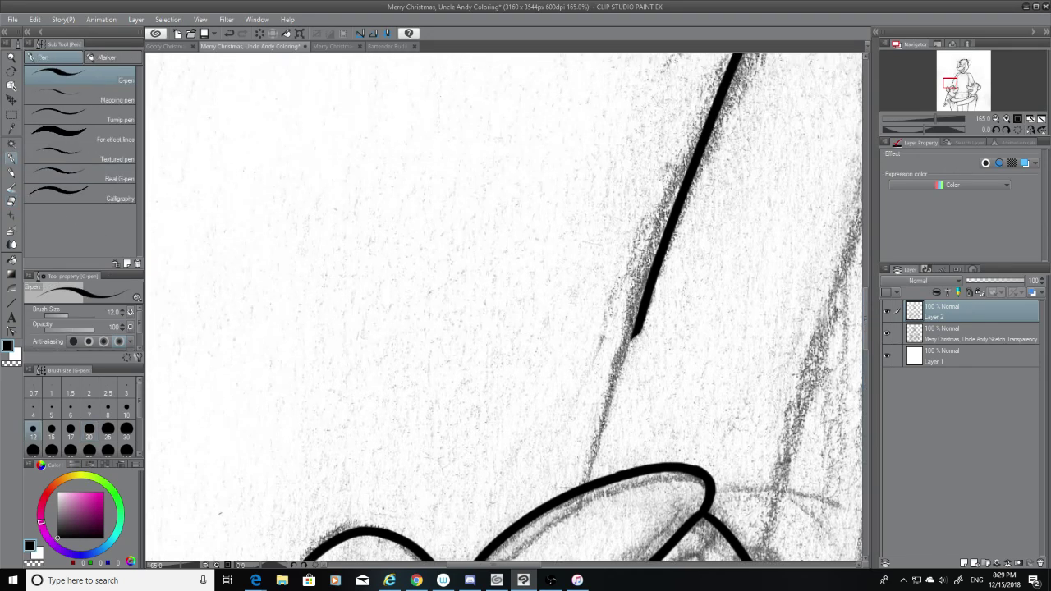
pyautogui.moveTo(873, 343); pyautogui.dragTo(872, 359)
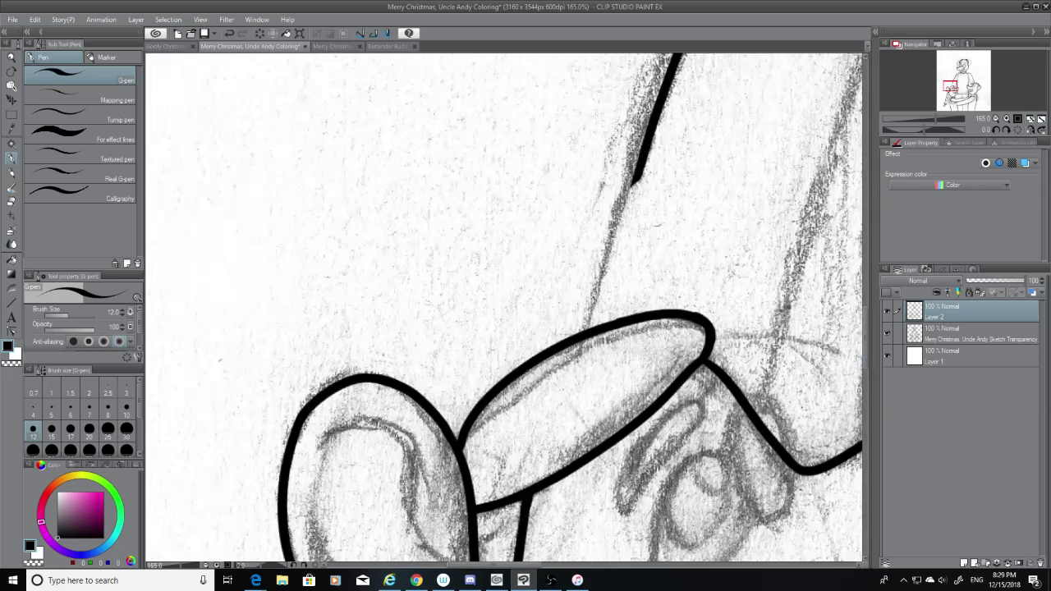
pyautogui.hotkey('ctrl', 'z')
pyautogui.moveTo(637, 166)
pyautogui.mouseDown()
pyautogui.moveTo(575, 333)
pyautogui.moveTo(639, 180)
pyautogui.moveTo(587, 358)
pyautogui.moveTo(586, 341)
pyautogui.mouseUp()
pyautogui.hotkey('ctrl', 'z')
pyautogui.hotkey('ctrl', 'z')
pyautogui.hotkey('ctrl', 'z')
pyautogui.moveTo(639, 165); pyautogui.dragTo(582, 333)
pyautogui.hotkey('ctrl', 'z')
pyautogui.hotkey('ctrl', 'z')
pyautogui.moveTo(637, 174); pyautogui.dragTo(584, 325)
pyautogui.hotkey('ctrl', 'z')
pyautogui.hotkey('ctrl', 'z')
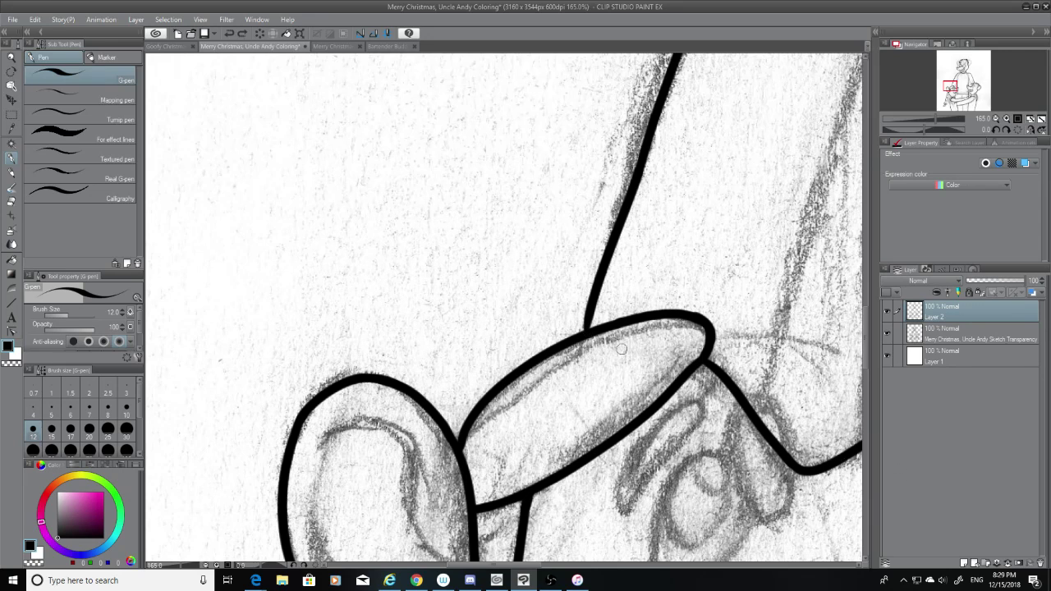
pyautogui.moveTo(588, 322); pyautogui.dragTo(588, 330)
pyautogui.hotkey('ctrl', 'z')
pyautogui.hotkey('ctrl', 'z')
pyautogui.hotkey('ctrl', 'z')
# Ink the side of the central figure's torso with the G-pen, from the armpit down along the sketch beside the arm
pyautogui.moveTo(501, 566); pyautogui.dragTo(572, 564)
pyautogui.moveTo(868, 331); pyautogui.dragTo(871, 279)
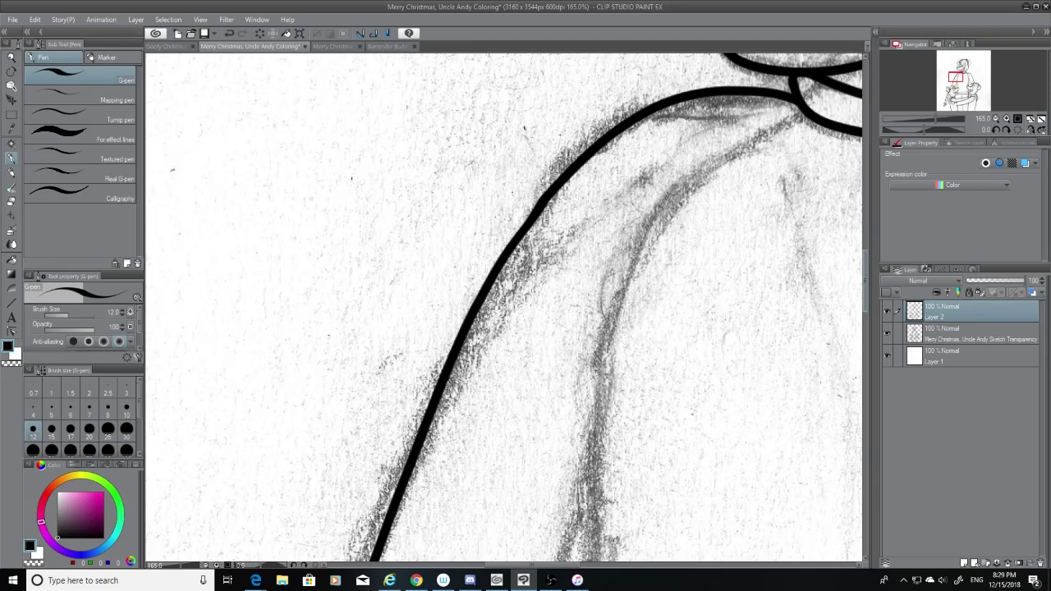
pyautogui.moveTo(868, 312); pyautogui.dragTo(868, 394)
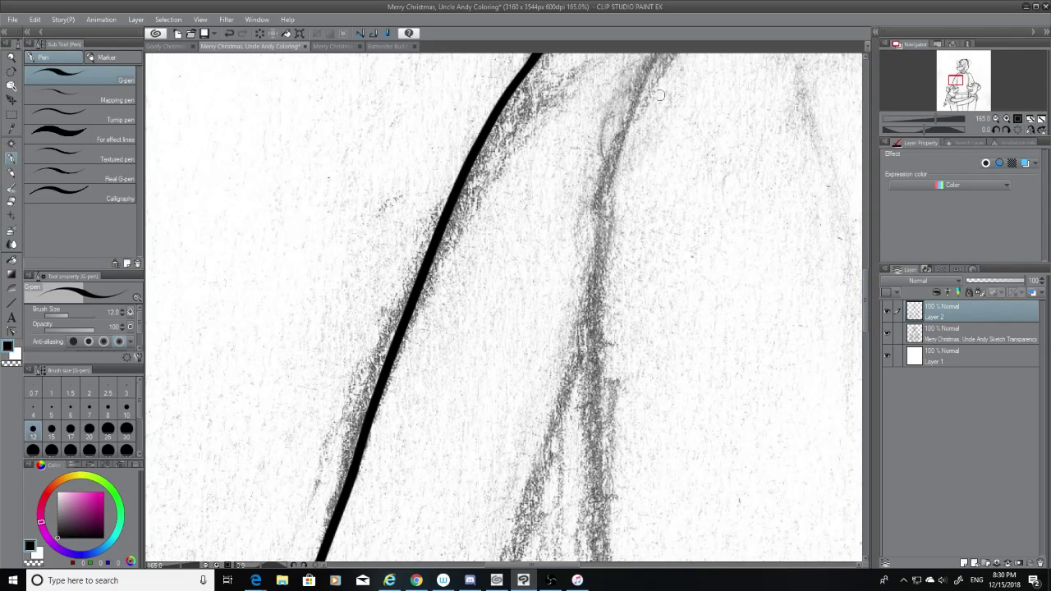
pyautogui.moveTo(660, 96)
pyautogui.mouseDown()
pyautogui.moveTo(587, 236)
pyautogui.moveTo(568, 562)
pyautogui.mouseUp()
pyautogui.hotkey('ctrl', 'z')
pyautogui.moveTo(654, 67); pyautogui.dragTo(632, 562)
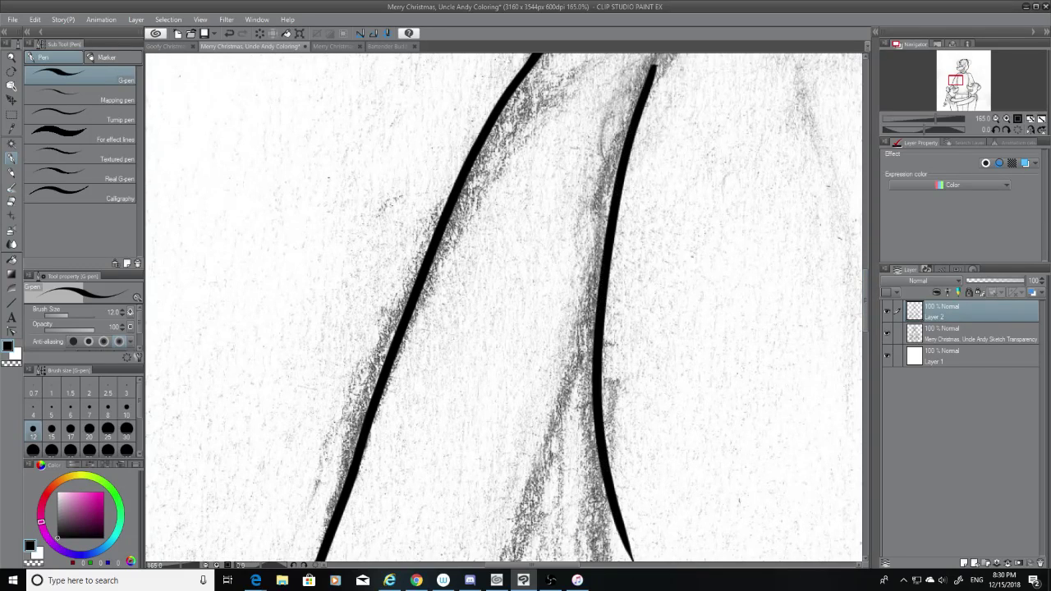
pyautogui.hotkey('ctrl', 'z')
pyautogui.moveTo(652, 70); pyautogui.dragTo(608, 562)
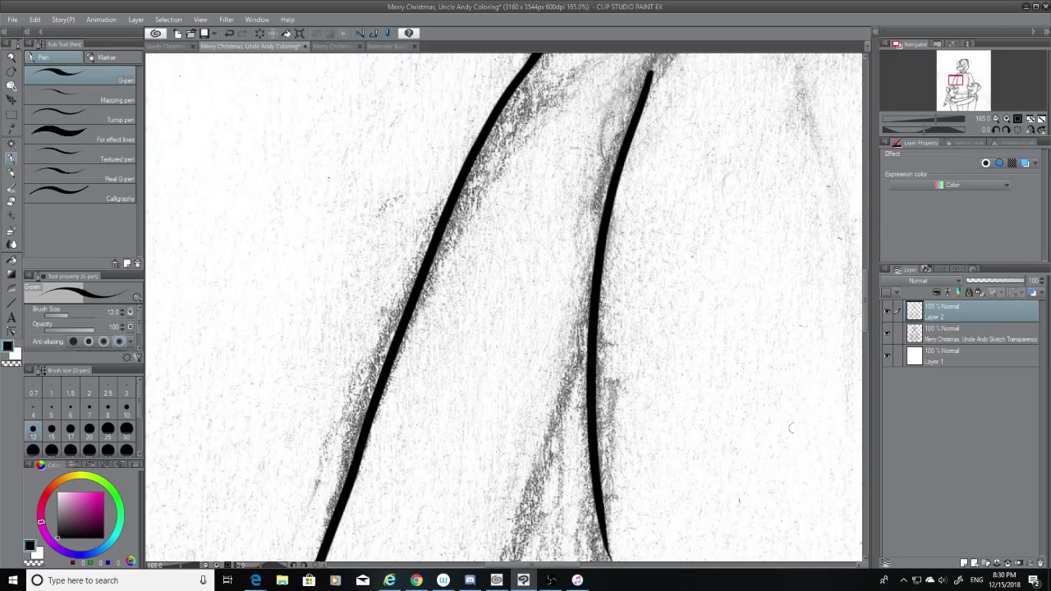
# Trim the tapered lower end of the torso line with the hard eraser and check it with the sketch layer briefly hidden
pyautogui.moveTo(869, 315); pyautogui.dragTo(872, 335)
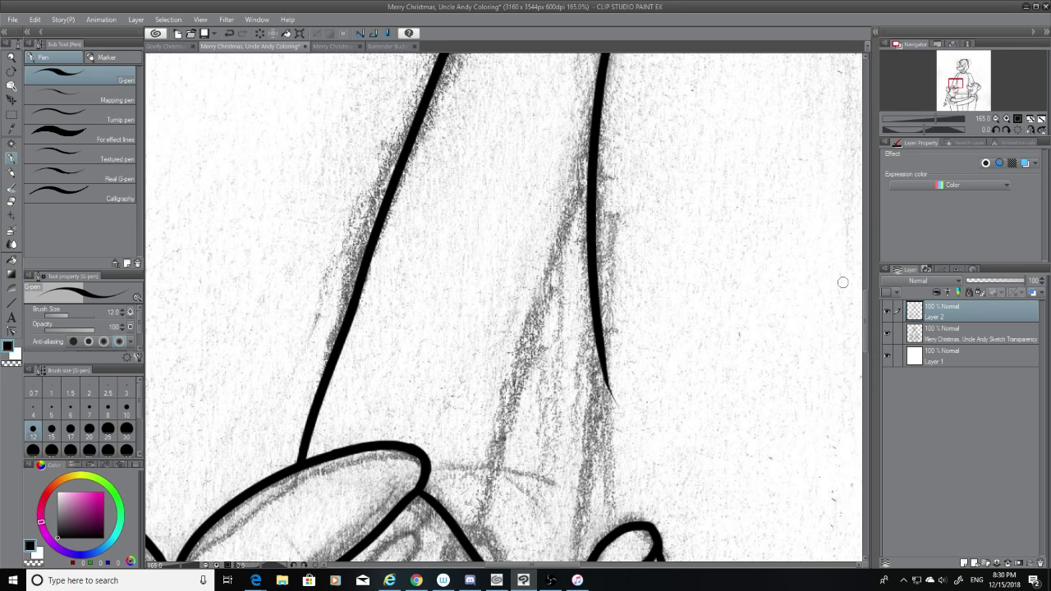
pyautogui.click(12, 202)
pyautogui.moveTo(618, 431); pyautogui.dragTo(599, 322)
pyautogui.click(887, 333)
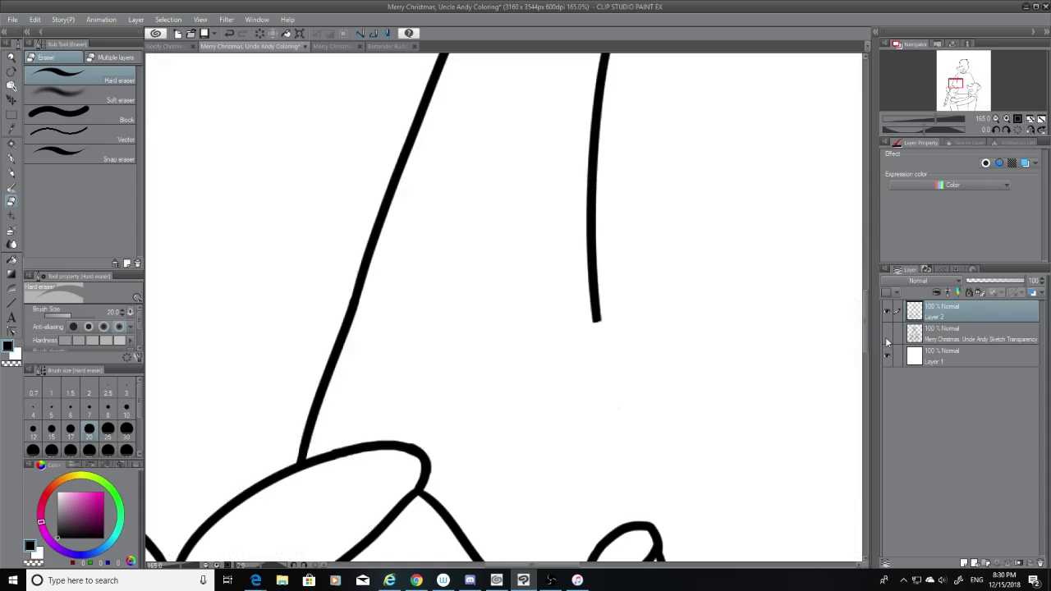
pyautogui.click(887, 335)
pyautogui.moveTo(871, 334); pyautogui.dragTo(873, 343)
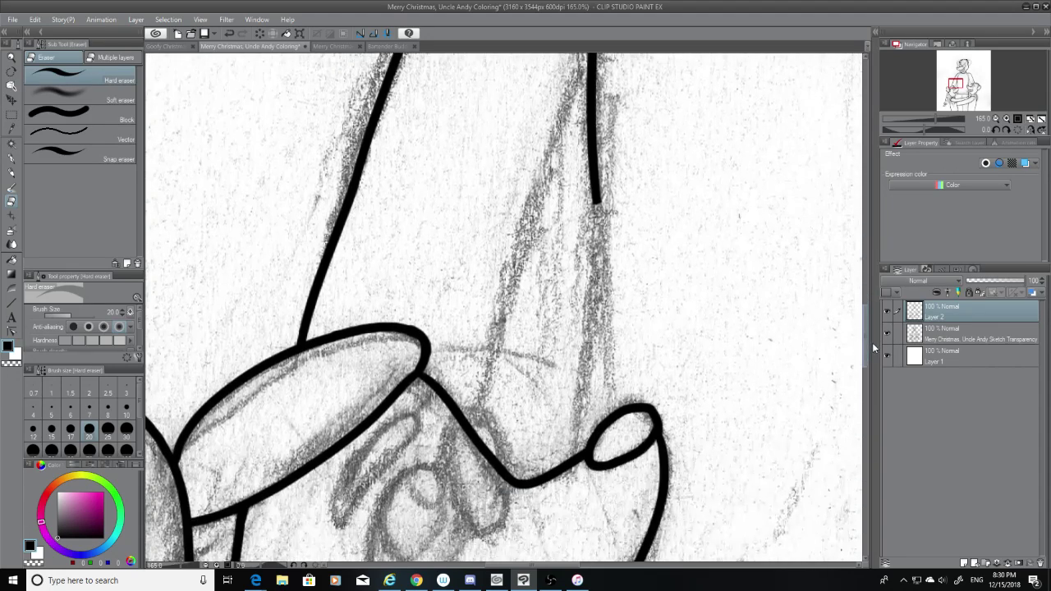
# Extend the torso line with the G-pen from its trimmed end down to the braided child's nose
pyautogui.click(8, 159)
pyautogui.moveTo(597, 178); pyautogui.dragTo(591, 371)
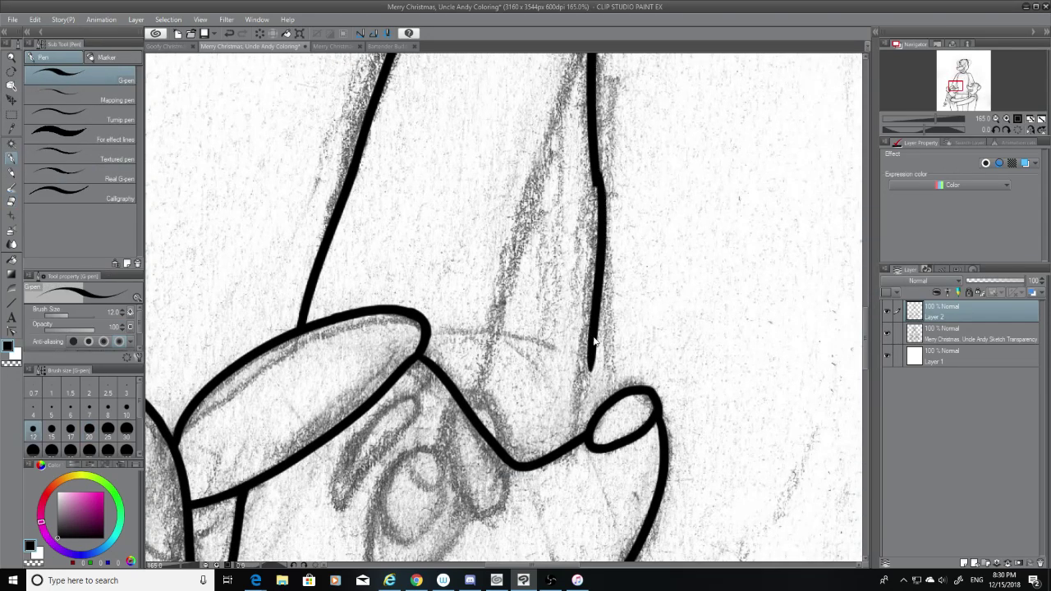
pyautogui.hotkey('ctrl', 'z')
pyautogui.moveTo(597, 166); pyautogui.dragTo(591, 408)
pyautogui.hotkey('ctrl', 'z')
pyautogui.moveTo(597, 177); pyautogui.dragTo(591, 417)
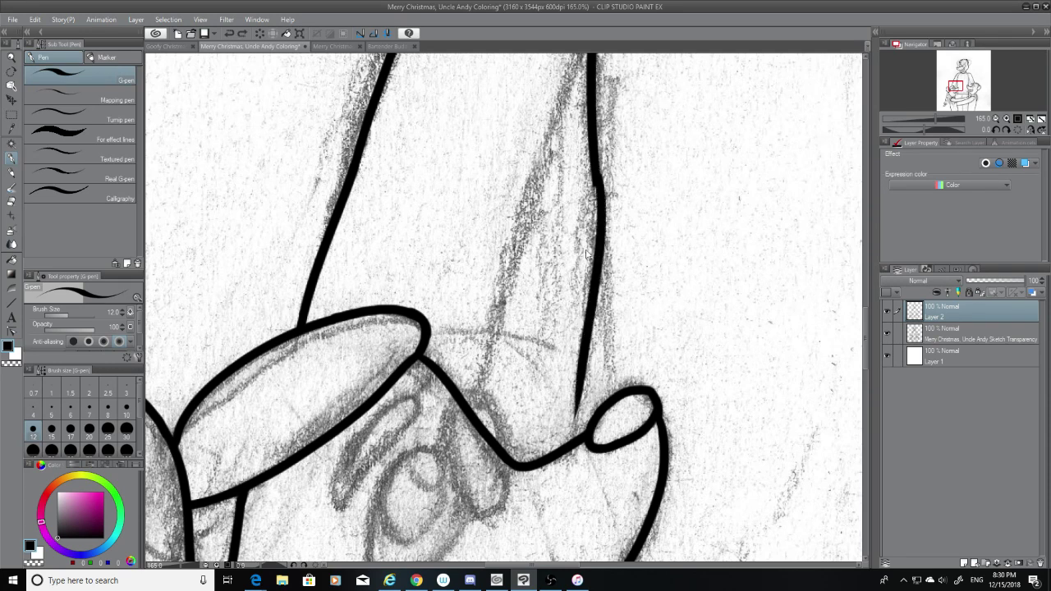
pyautogui.hotkey('ctrl', 'z')
pyautogui.moveTo(596, 167); pyautogui.dragTo(592, 417)
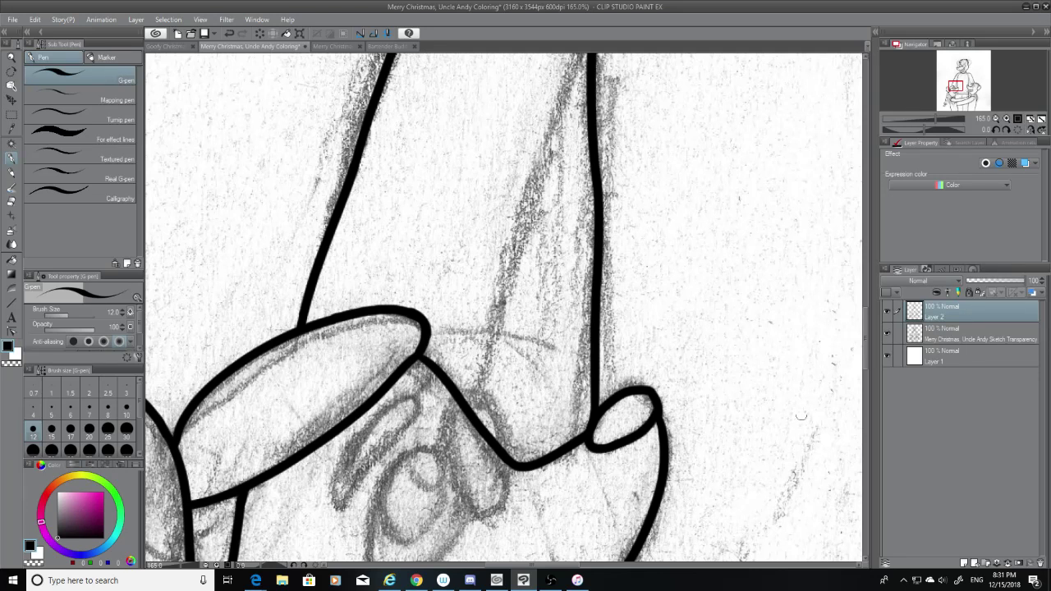
# Ink the inner edge of the arm with the G-pen, branching from the torso line down to the braided child's face
pyautogui.moveTo(868, 331)
pyautogui.mouseDown()
pyautogui.moveTo(868, 311)
pyautogui.moveTo(873, 329)
pyautogui.mouseUp()
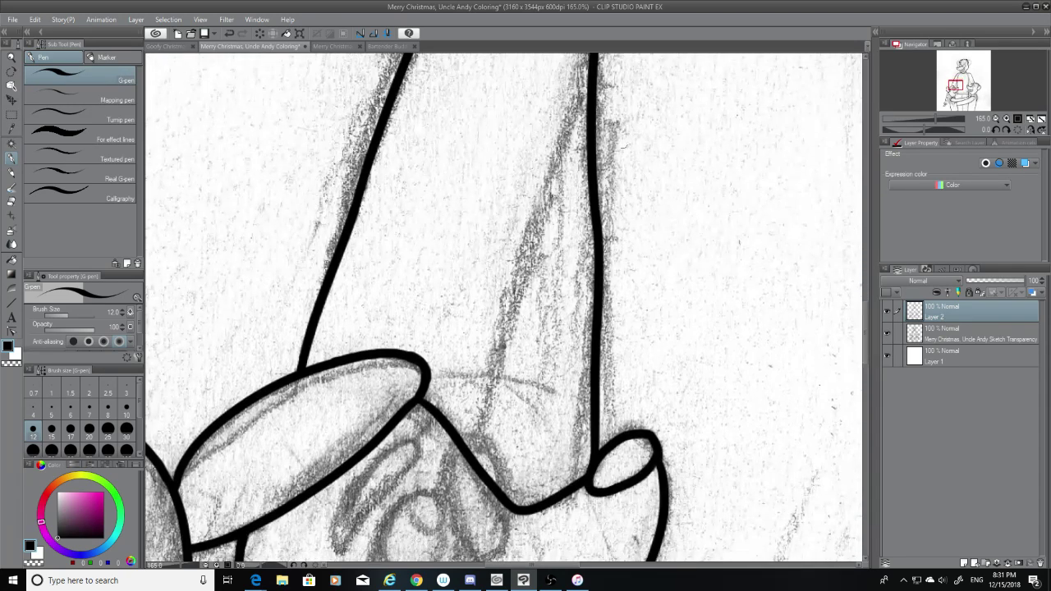
pyautogui.moveTo(593, 82)
pyautogui.mouseDown()
pyautogui.moveTo(499, 355)
pyautogui.moveTo(488, 468)
pyautogui.mouseUp()
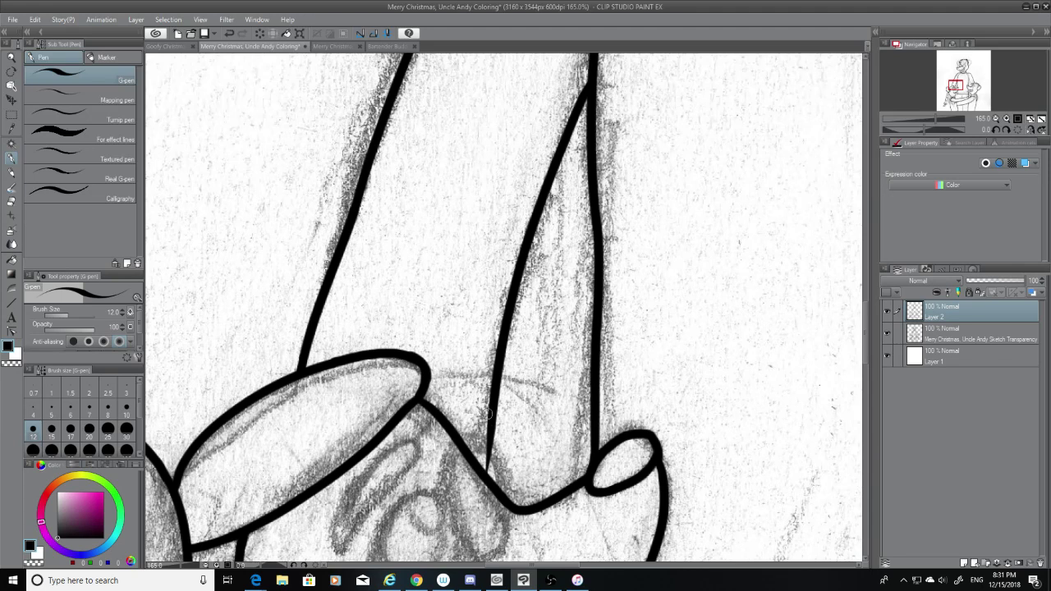
pyautogui.hotkey('ctrl', 'z')
pyautogui.moveTo(589, 89)
pyautogui.mouseDown()
pyautogui.moveTo(515, 348)
pyautogui.moveTo(491, 478)
pyautogui.mouseUp()
pyautogui.hotkey('ctrl', 'z')
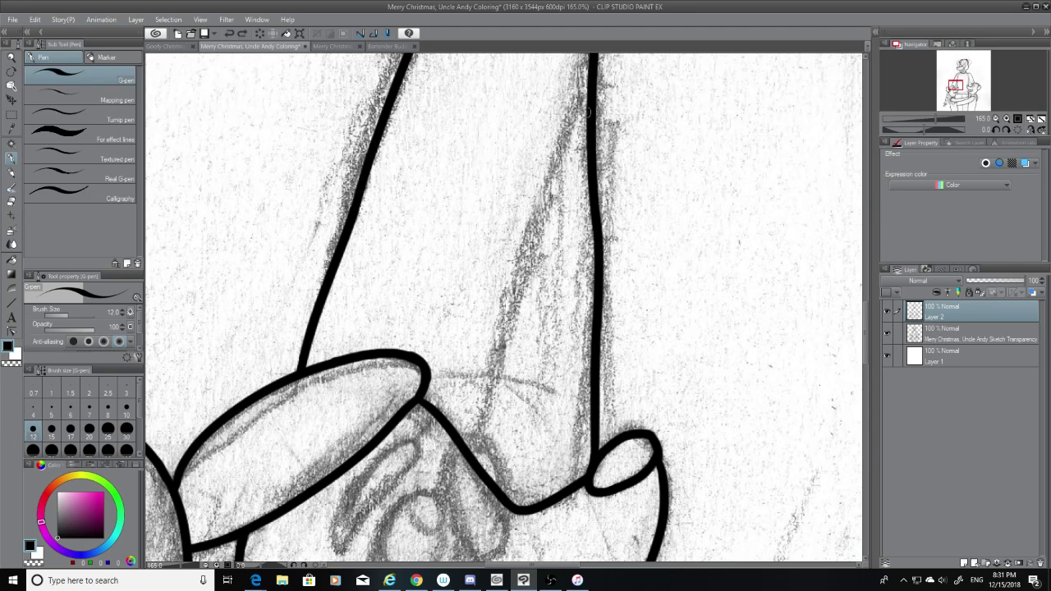
pyautogui.moveTo(587, 91); pyautogui.dragTo(501, 479)
pyautogui.hotkey('ctrl', 'z')
pyautogui.moveTo(593, 89)
pyautogui.mouseDown()
pyautogui.moveTo(498, 338)
pyautogui.moveTo(456, 509)
pyautogui.mouseUp()
pyautogui.hotkey('ctrl', 'z')
pyautogui.scroll(2, 854, 313)
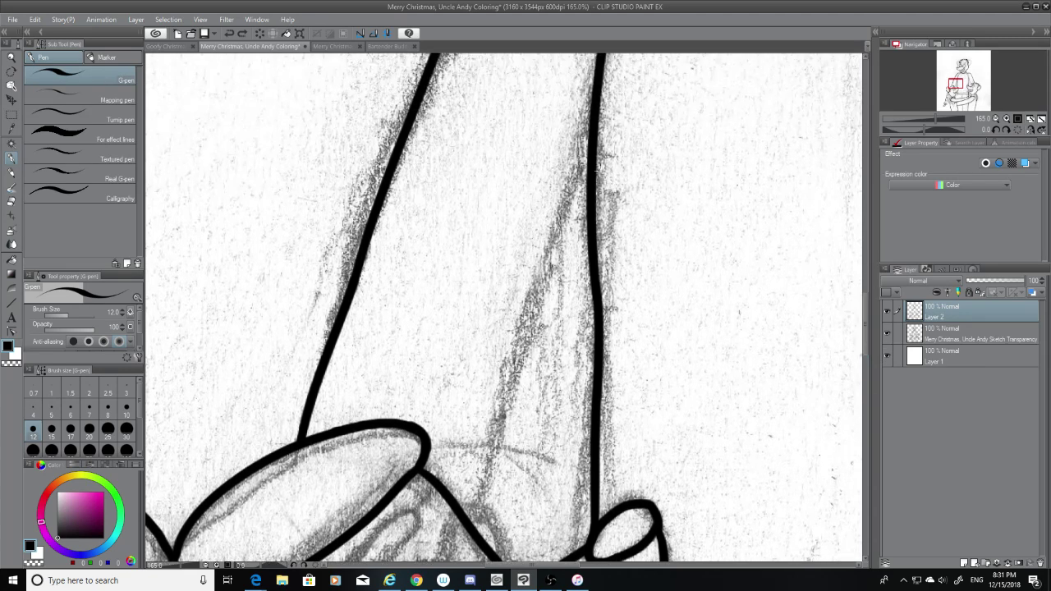
pyautogui.moveTo(590, 150); pyautogui.dragTo(479, 571)
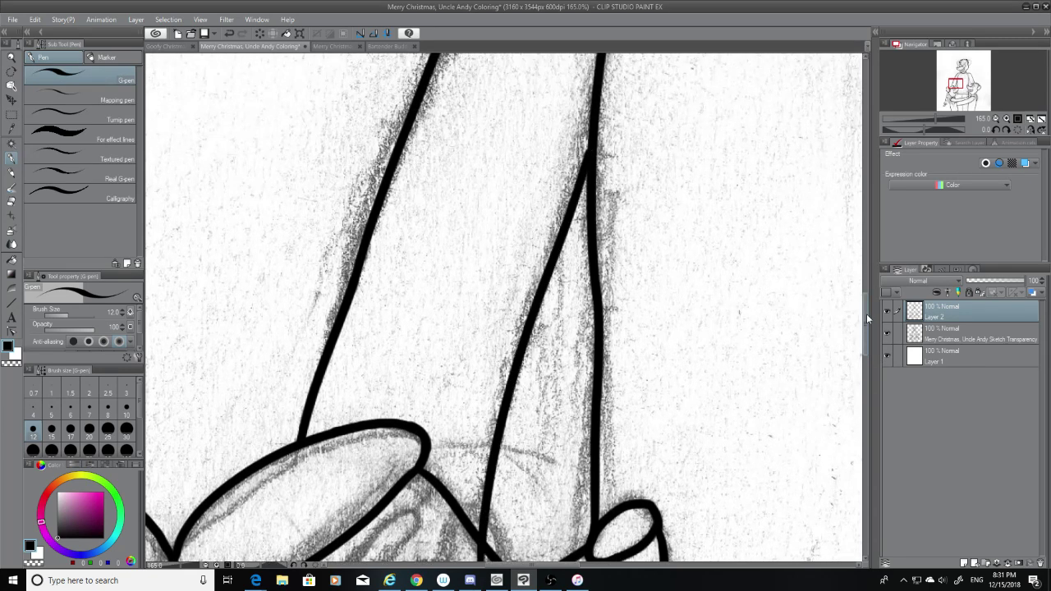
# With the sketch layer hidden, erase the inner arm line's overrun inside the braided child's face, and show the sketch again
pyautogui.scroll(-10, 869, 325)
pyautogui.click(14, 201)
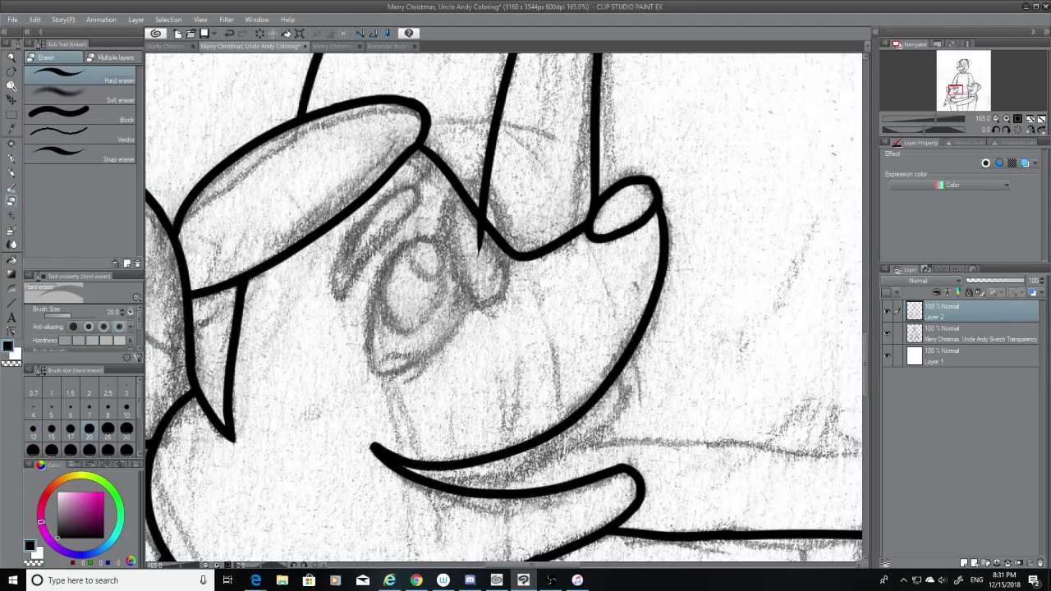
pyautogui.click(887, 333)
pyautogui.moveTo(479, 256); pyautogui.dragTo(474, 234)
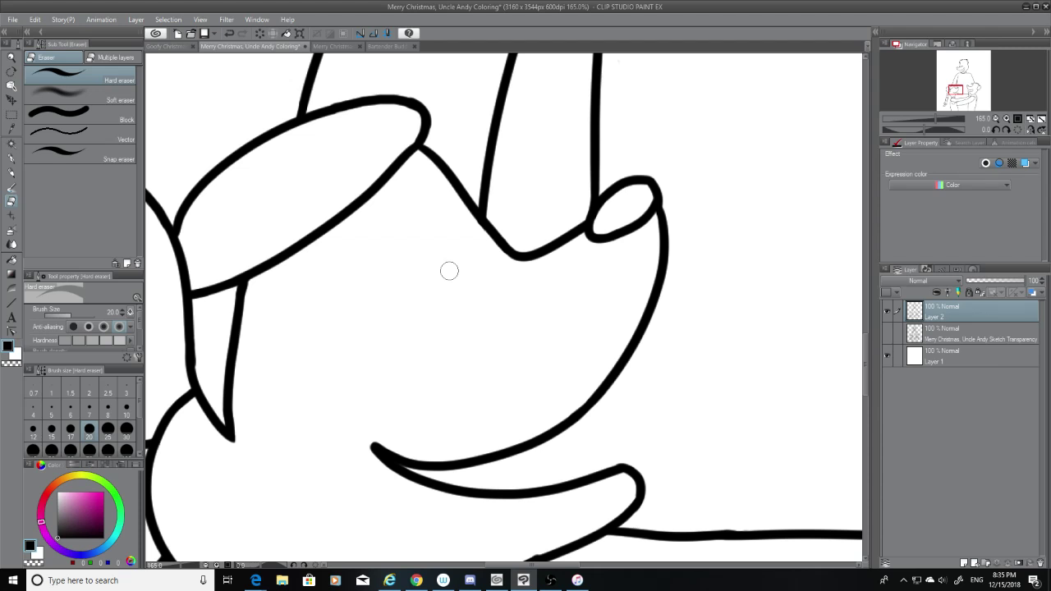
pyautogui.scroll(-10, 449, 271)
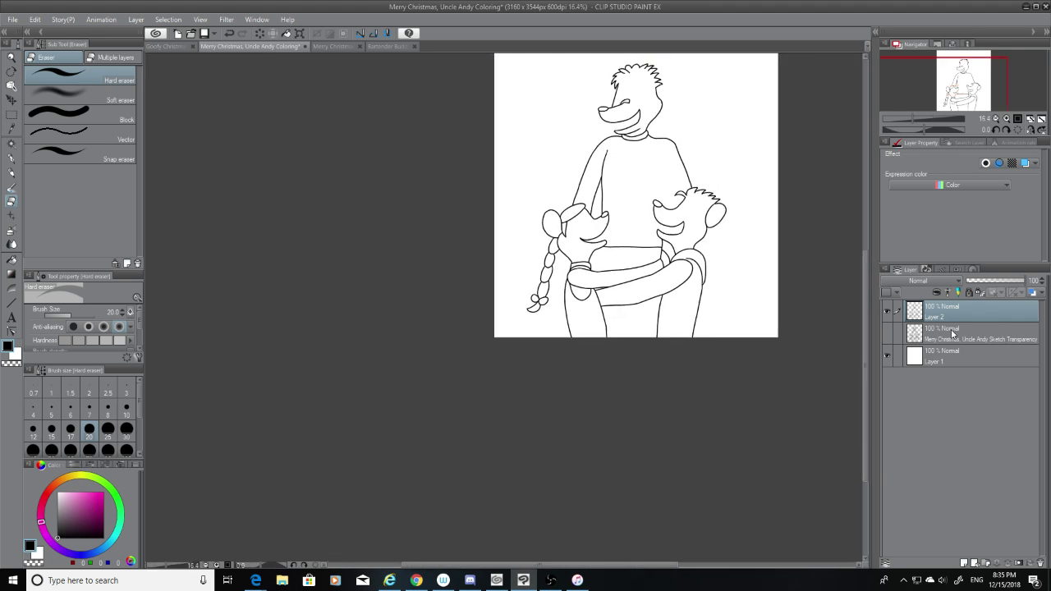
pyautogui.click(895, 335)
pyautogui.click(892, 335)
pyautogui.click(888, 332)
# Examine the inked figures against the sketch for parts that still need line art
pyautogui.scroll(1, 650, 153)
pyautogui.scroll(1, 650, 153)
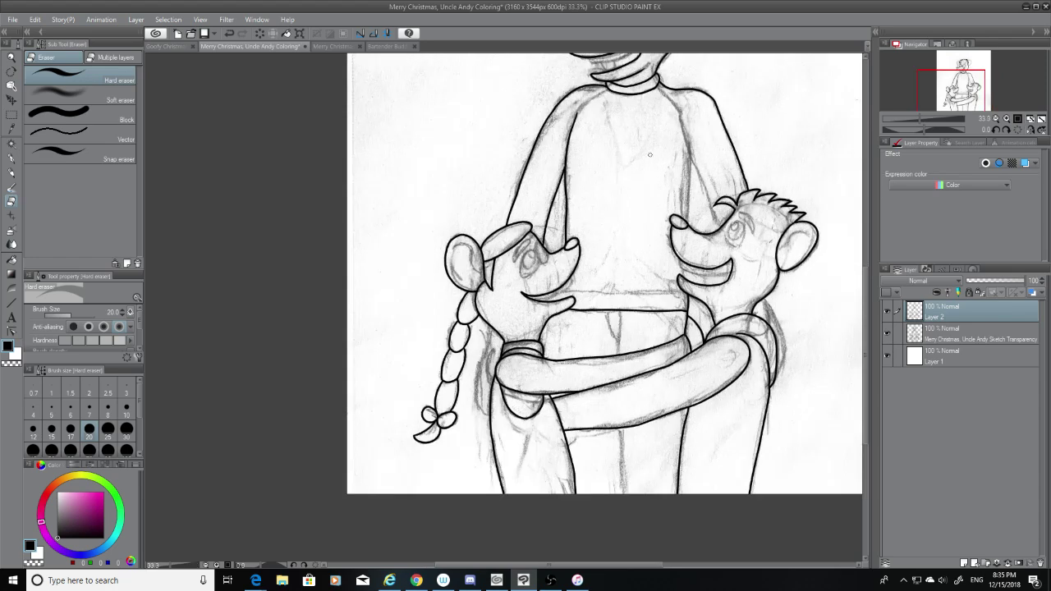
pyautogui.scroll(-1, 650, 153)
pyautogui.scroll(3, 650, 154)
pyautogui.scroll(4, 576, 249)
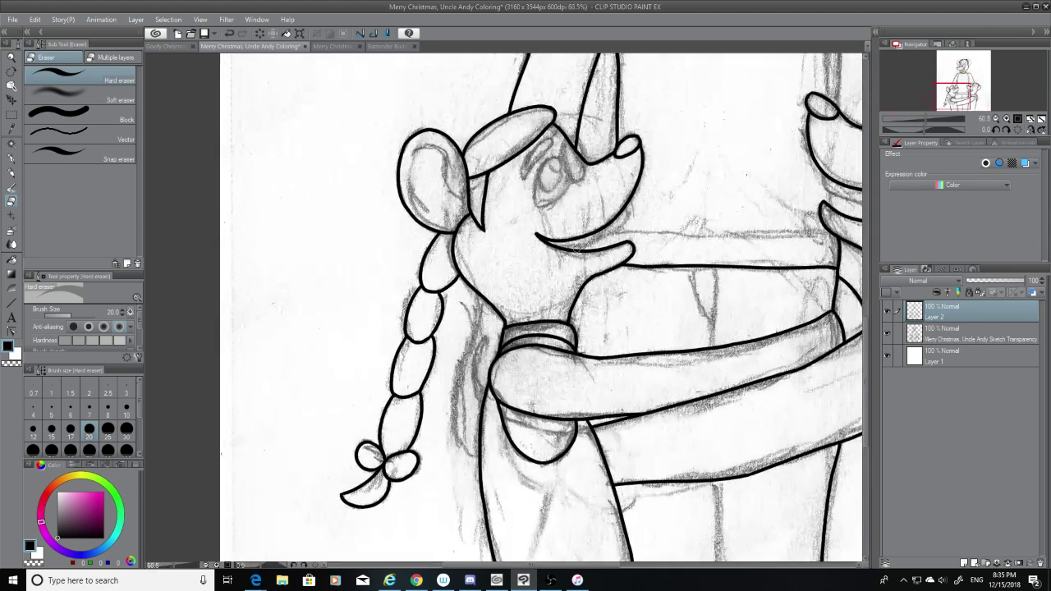
pyautogui.scroll(-4, 576, 249)
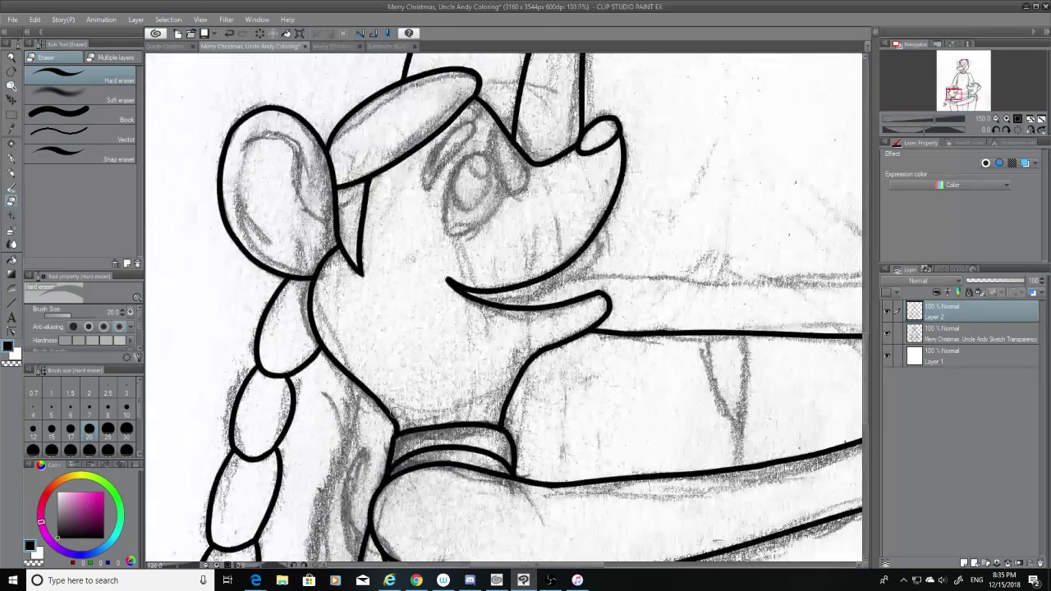
pyautogui.scroll(3, 370, 466)
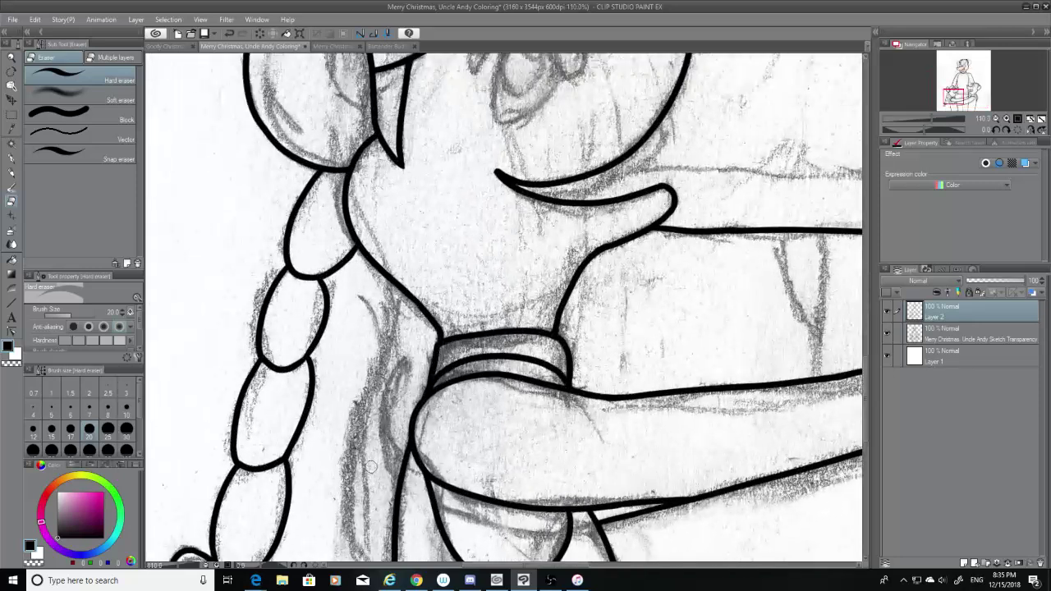
pyautogui.scroll(-3, 370, 467)
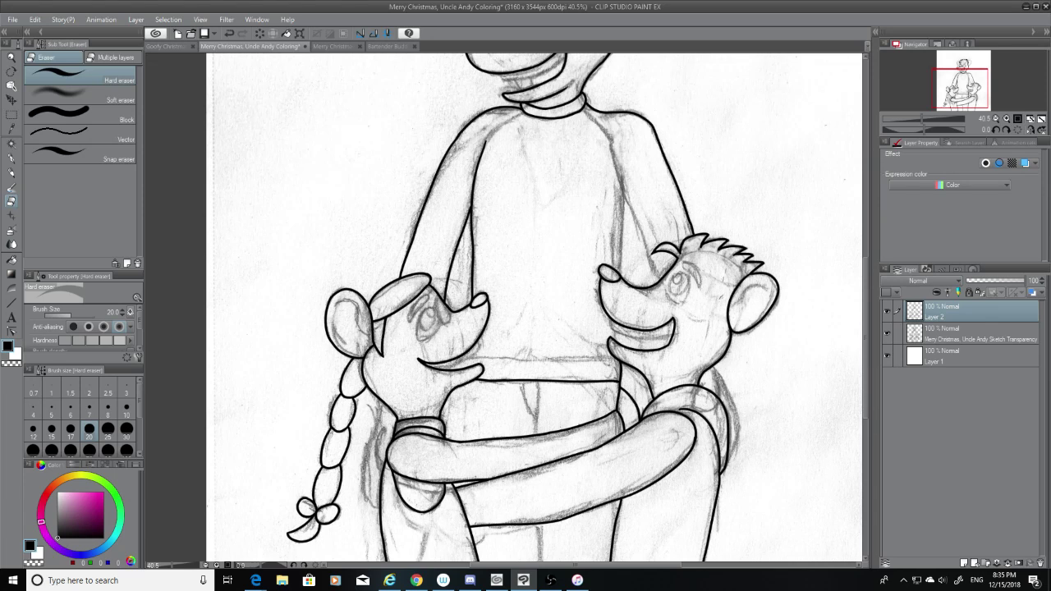
pyautogui.scroll(1, 855, 293)
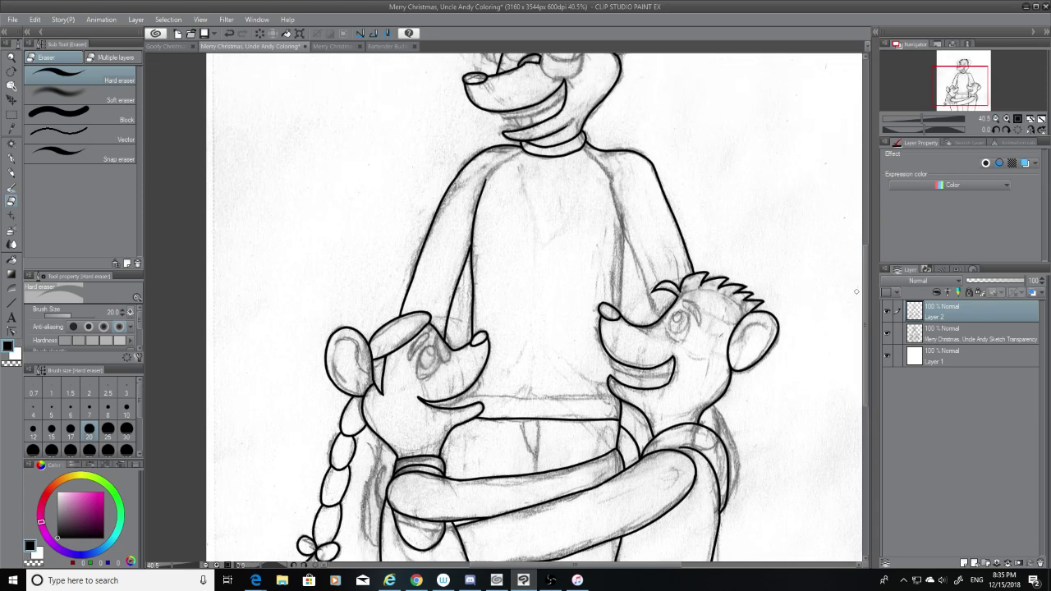
# Ink the inner edge of the central figure's other arm with the G-pen, from the armpit down past the spiky-haired child's front tuft
pyautogui.scroll(4, 856, 292)
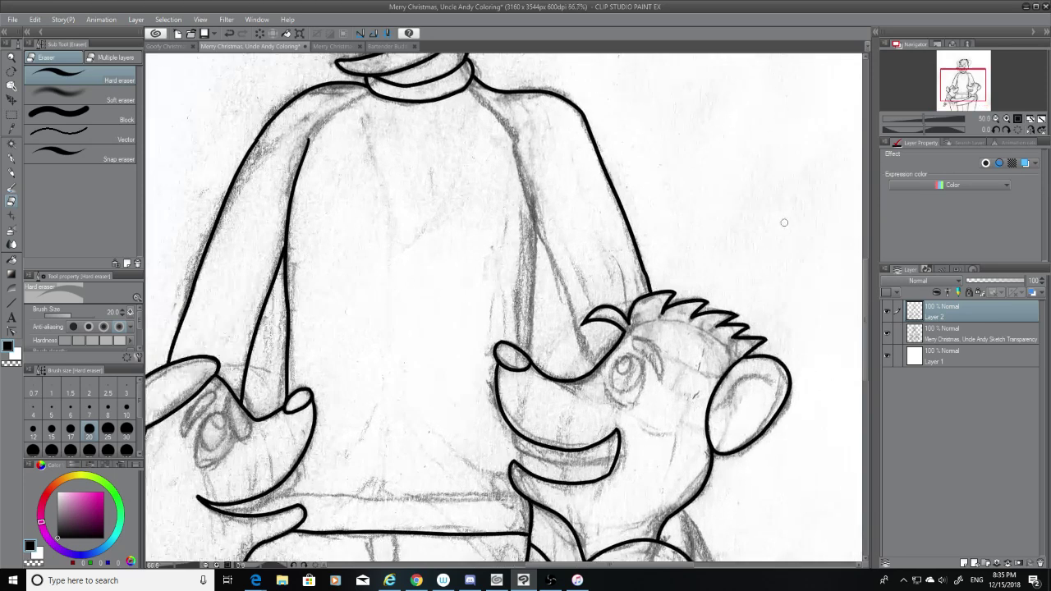
pyautogui.scroll(4, 256, 193)
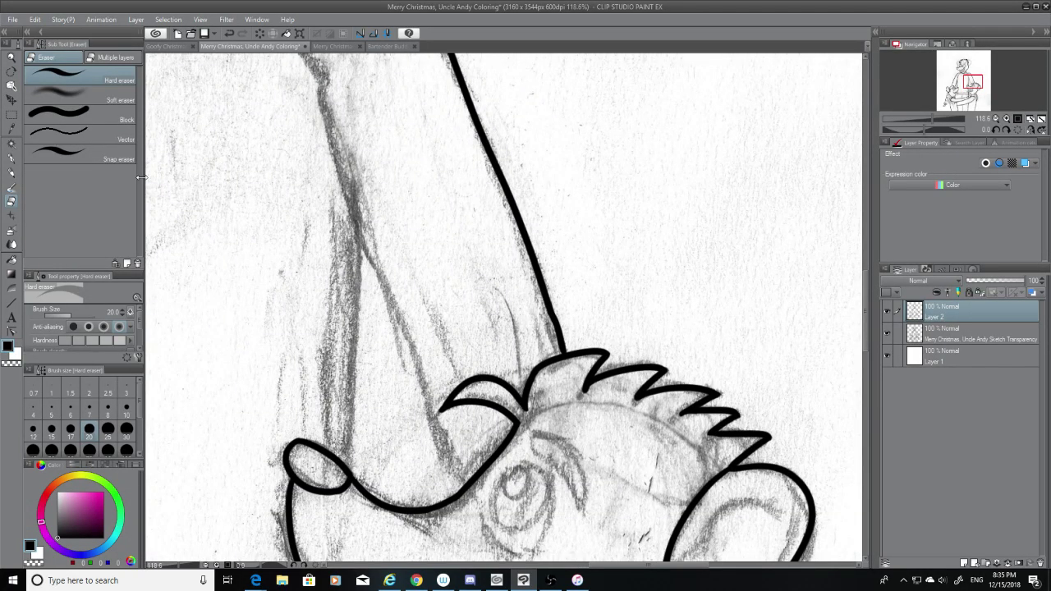
pyautogui.click(10, 159)
pyautogui.moveTo(310, 79); pyautogui.dragTo(445, 404)
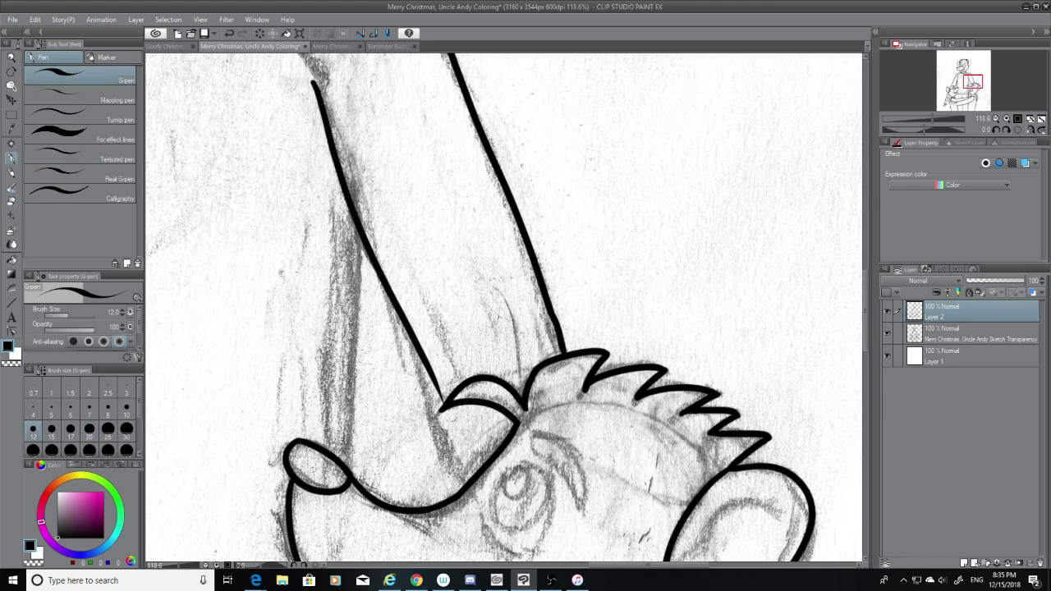
pyautogui.hotkey('ctrl', 'z')
pyautogui.moveTo(322, 88); pyautogui.dragTo(443, 406)
pyautogui.hotkey('ctrl', 'z')
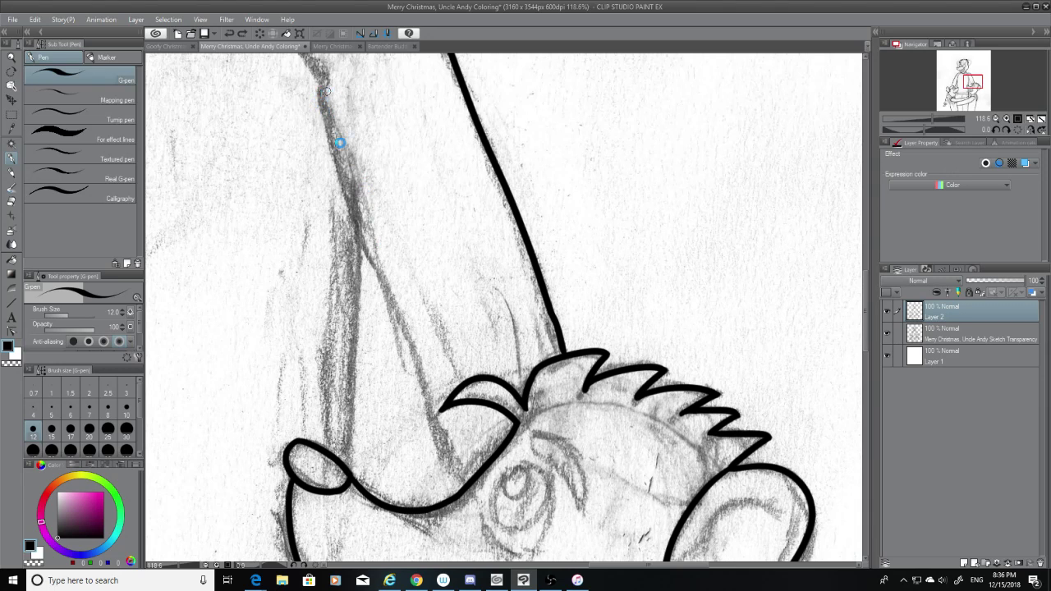
pyautogui.click(325, 89)
pyautogui.moveTo(326, 89); pyautogui.dragTo(453, 470)
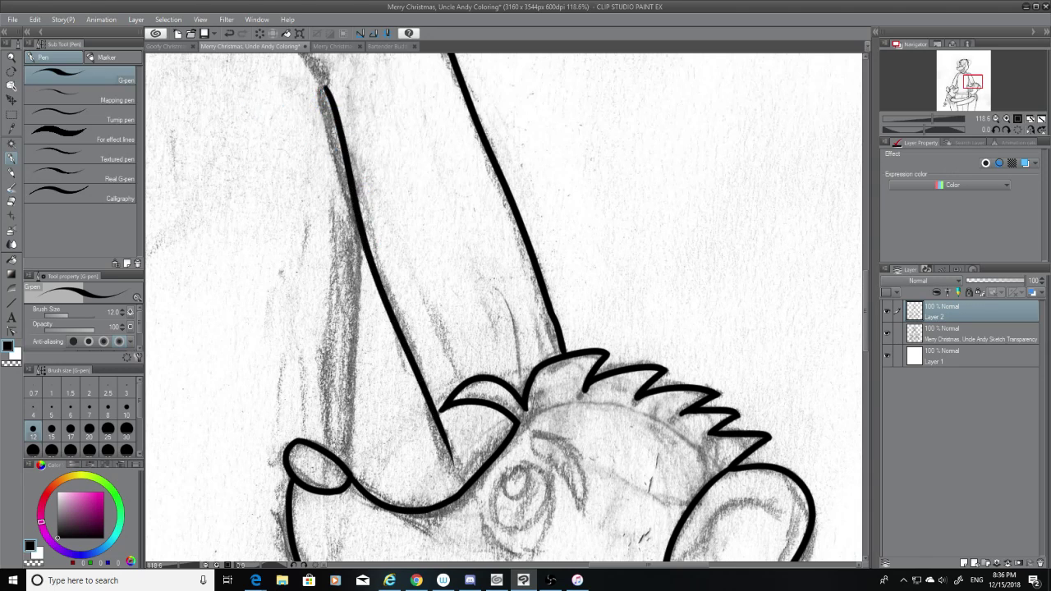
# Redraw the central figure's inner arm line beside the spiky-haired child as one straighter G-pen stroke ending below the front tuft
pyautogui.hotkey('ctrl', 'z')
pyautogui.moveTo(324, 85); pyautogui.dragTo(441, 428)
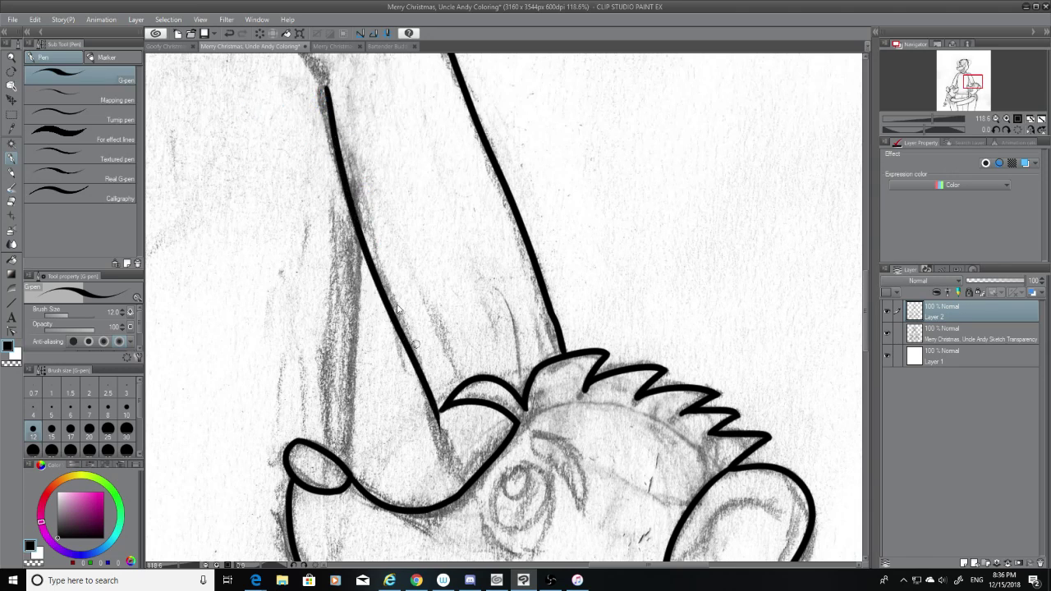
pyautogui.hotkey('ctrl', 'z')
pyautogui.moveTo(327, 86); pyautogui.dragTo(445, 467)
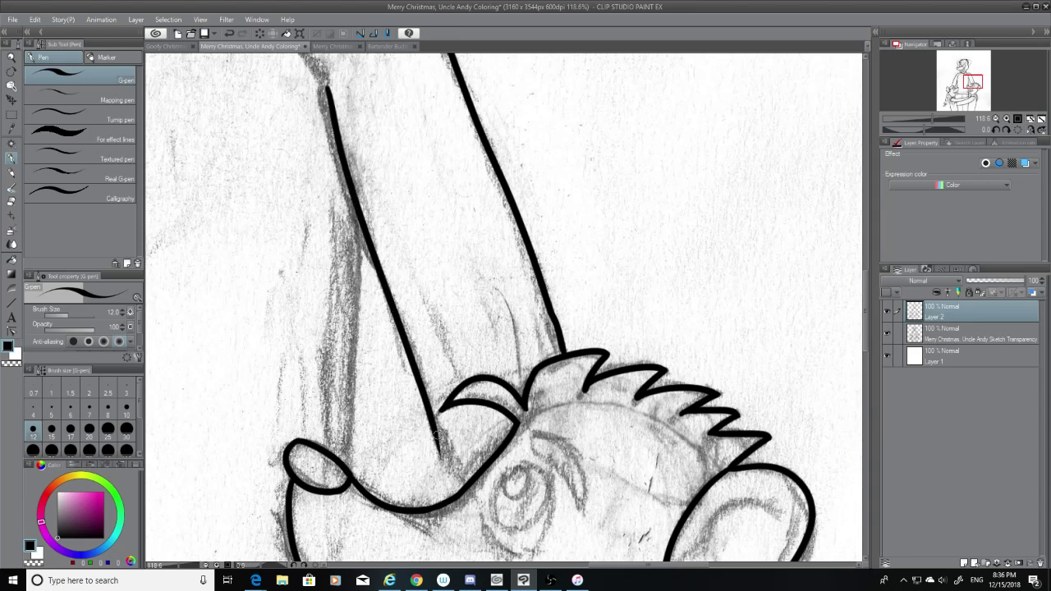
# Erase the tapered end of the inner arm line below the child's front tuft with the Hard eraser
pyautogui.scroll(4, 660, 514)
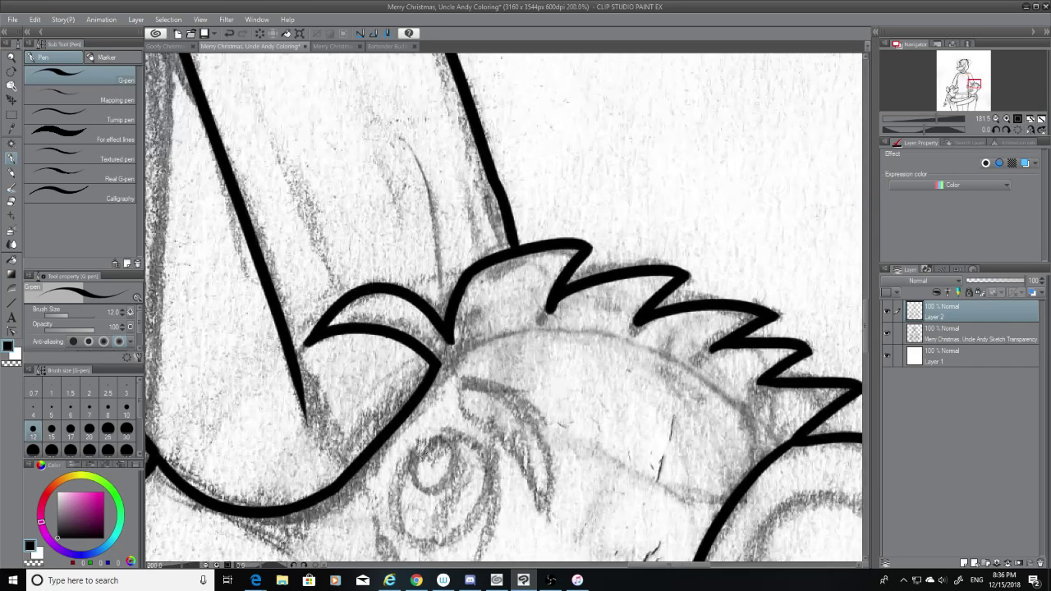
pyautogui.scroll(3, 280, 358)
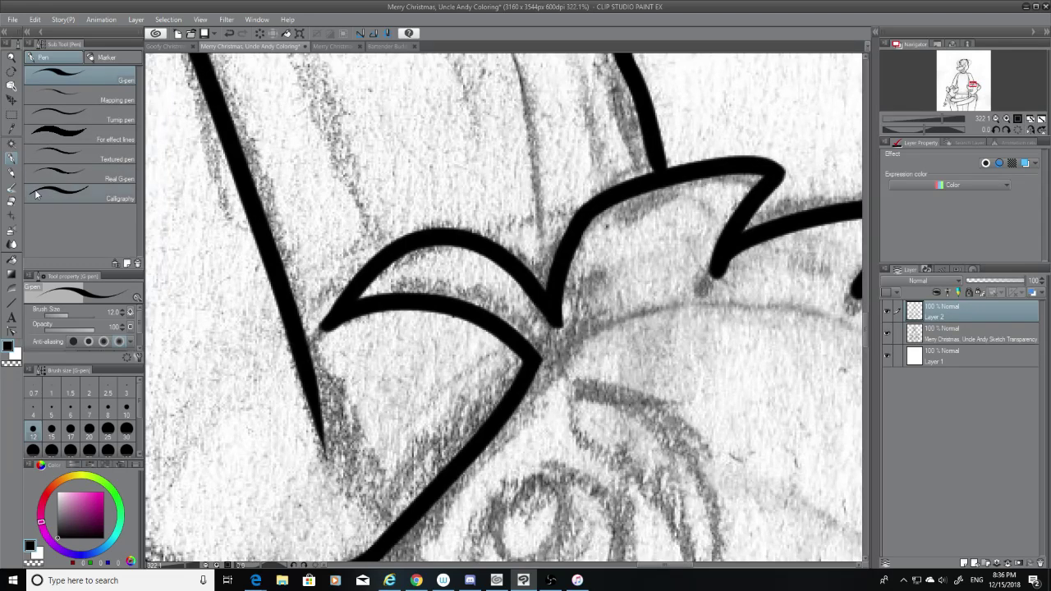
pyautogui.click(12, 202)
pyautogui.moveTo(327, 456)
pyautogui.mouseDown()
pyautogui.moveTo(331, 469)
pyautogui.moveTo(272, 363)
pyautogui.mouseUp()
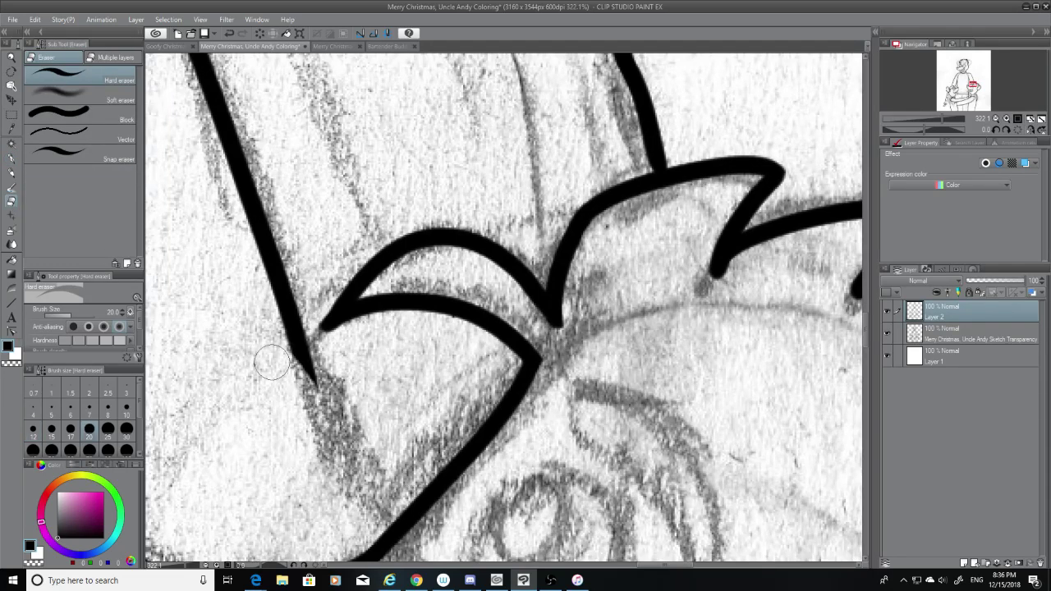
# Extend the inner arm line with the G-pen from beside the front tuft down to the spiky-haired child's muzzle line
pyautogui.click(12, 158)
pyautogui.scroll(-5, 300, 132)
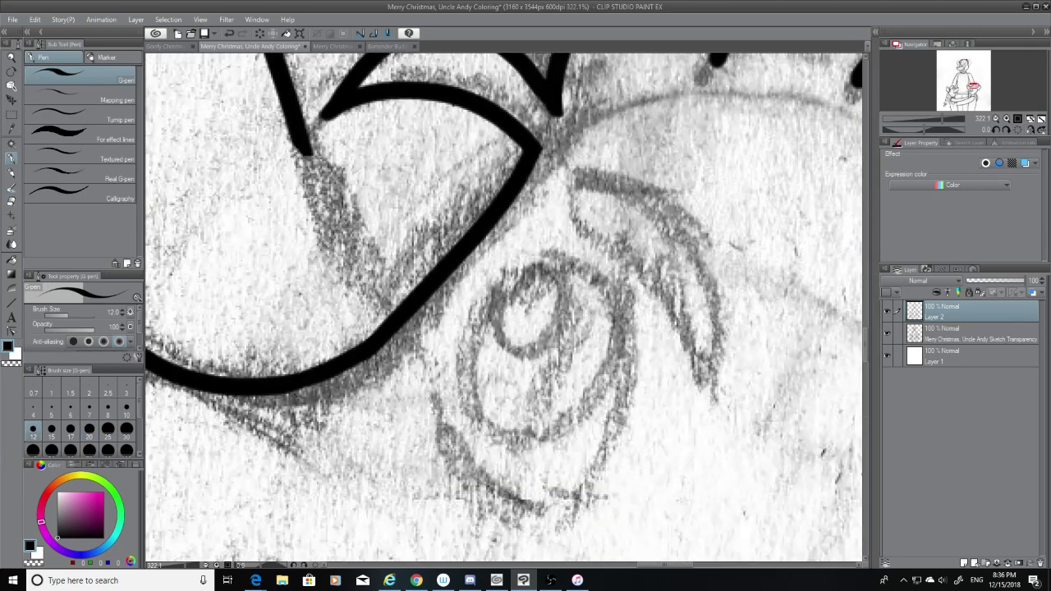
pyautogui.moveTo(300, 133); pyautogui.dragTo(371, 312)
pyautogui.hotkey('ctrl', 'z')
pyautogui.moveTo(299, 131); pyautogui.dragTo(376, 307)
pyautogui.hotkey('ctrl', 'z')
pyautogui.moveTo(291, 129); pyautogui.dragTo(373, 328)
pyautogui.hotkey('ctrl', 'z')
pyautogui.moveTo(294, 115); pyautogui.dragTo(382, 330)
pyautogui.hotkey('ctrl', 'z')
pyautogui.moveTo(289, 124); pyautogui.dragTo(376, 321)
pyautogui.hotkey('ctrl', 'z')
pyautogui.moveTo(294, 130); pyautogui.dragTo(382, 322)
pyautogui.hotkey('ctrl', 'z')
pyautogui.moveTo(298, 136); pyautogui.dragTo(384, 335)
pyautogui.hotkey('ctrl', 'z')
pyautogui.moveTo(294, 125); pyautogui.dragTo(382, 323)
pyautogui.hotkey('ctrl', 'z')
pyautogui.moveTo(294, 127); pyautogui.dragTo(379, 331)
pyautogui.hotkey('ctrl', 'z')
pyautogui.moveTo(292, 128); pyautogui.dragTo(376, 326)
pyautogui.hotkey('ctrl', 'z')
pyautogui.moveTo(294, 125); pyautogui.dragTo(383, 332)
pyautogui.hotkey('ctrl', 'z')
pyautogui.moveTo(294, 125); pyautogui.dragTo(361, 309)
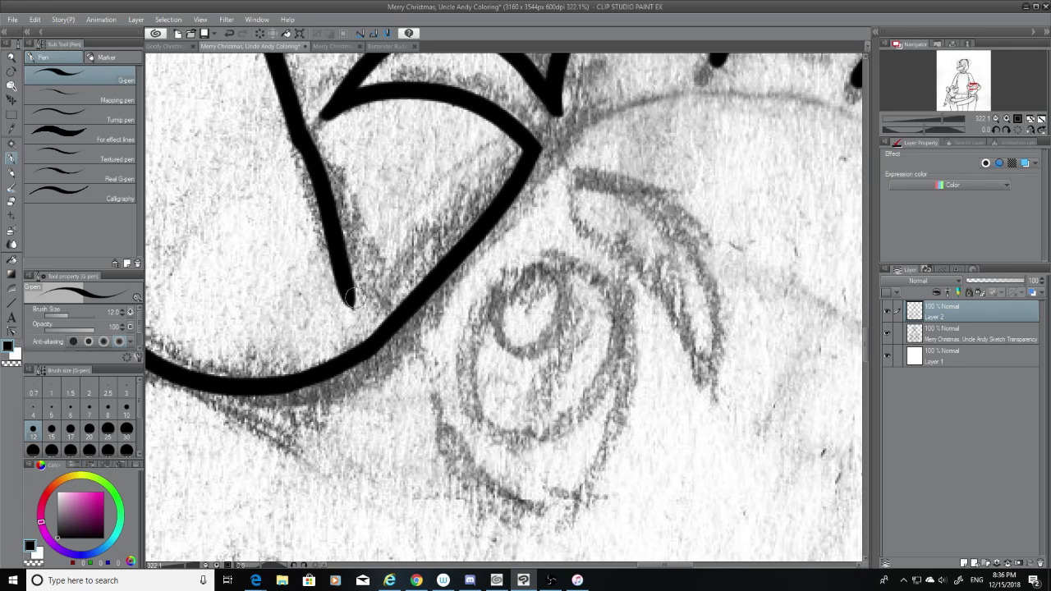
pyautogui.hotkey('ctrl', 'z')
pyautogui.moveTo(294, 125)
pyautogui.mouseDown()
pyautogui.moveTo(381, 329)
pyautogui.moveTo(310, 218)
pyautogui.moveTo(306, 174)
pyautogui.mouseUp()
pyautogui.hotkey('ctrl', 'z')
pyautogui.hotkey('ctrl', 'z')
pyautogui.moveTo(291, 132)
pyautogui.mouseDown()
pyautogui.moveTo(333, 243)
pyautogui.moveTo(324, 234)
pyautogui.mouseUp()
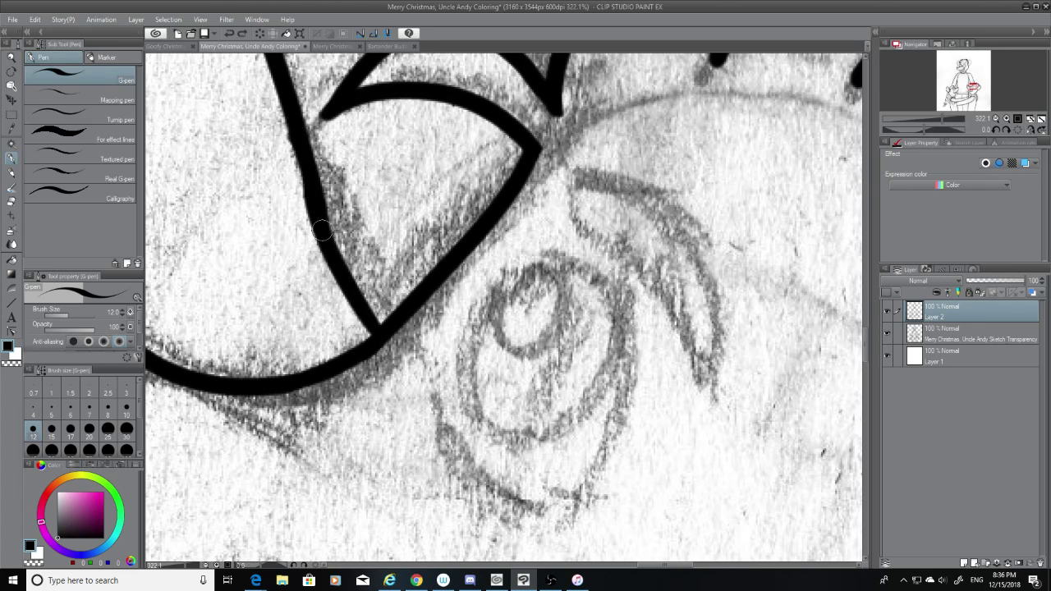
pyautogui.hotkey('ctrl', 'z')
pyautogui.moveTo(290, 126); pyautogui.dragTo(318, 200)
pyautogui.hotkey('ctrl', 'z')
pyautogui.moveTo(290, 127)
pyautogui.mouseDown()
pyautogui.moveTo(322, 207)
pyautogui.moveTo(306, 154)
pyautogui.moveTo(322, 207)
pyautogui.moveTo(307, 223)
pyautogui.mouseUp()
pyautogui.hotkey('ctrl', 'z')
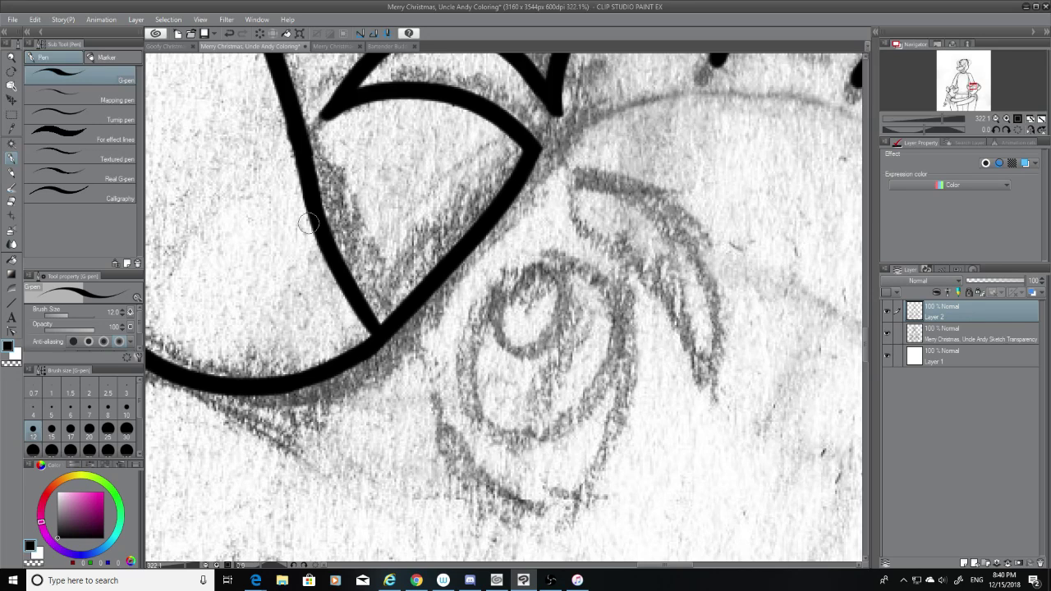
# Set the G-pen to size 10 and ink the short vertical edge of the spiky-haired child's upper teeth below the muzzle line
pyautogui.scroll(-10, 637, 131)
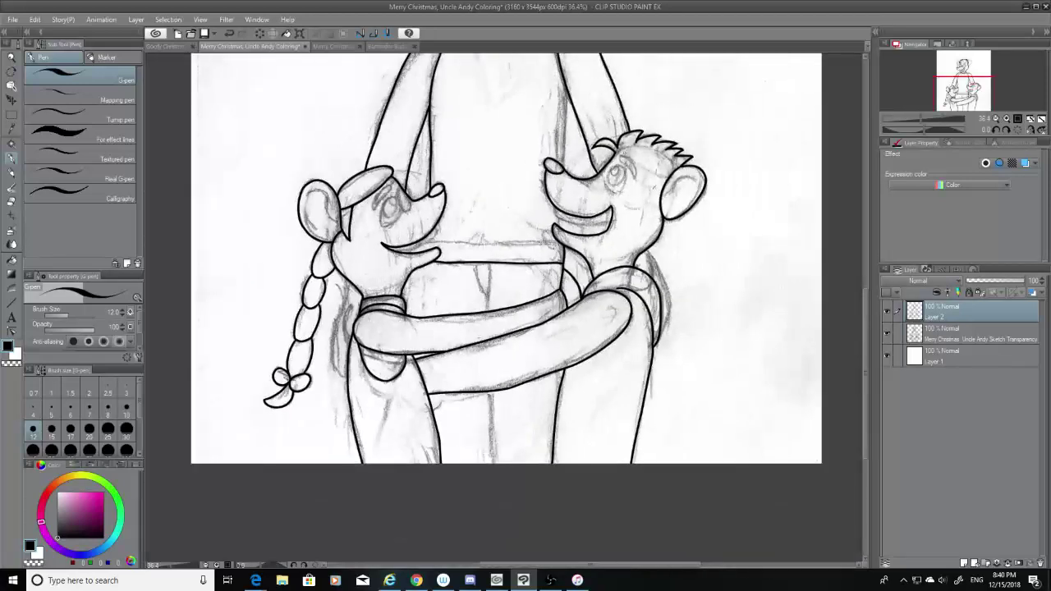
pyautogui.scroll(-2, 575, 197)
pyautogui.scroll(12, 575, 197)
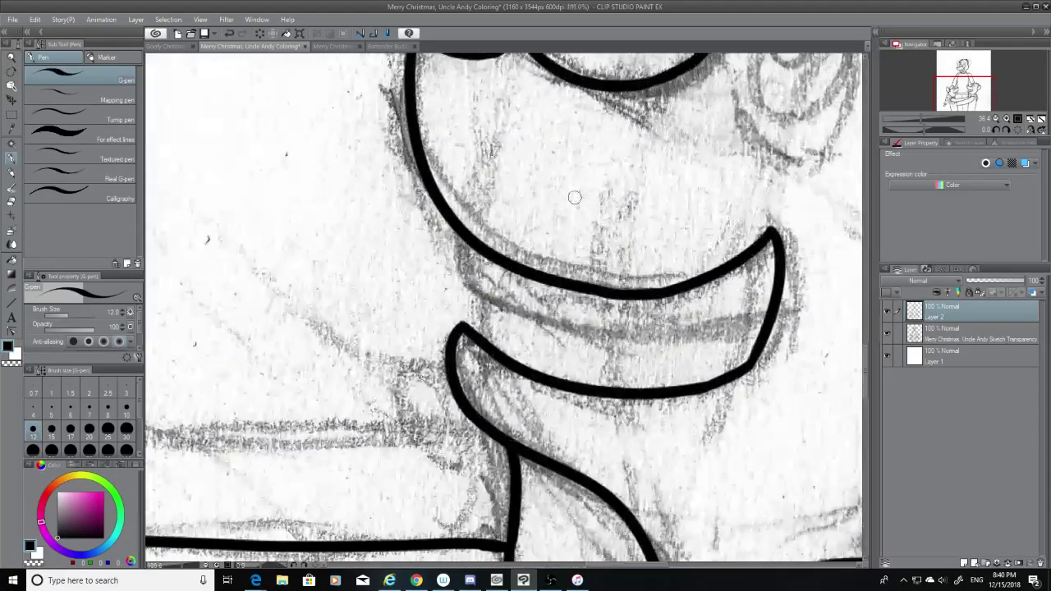
pyautogui.scroll(1, 575, 197)
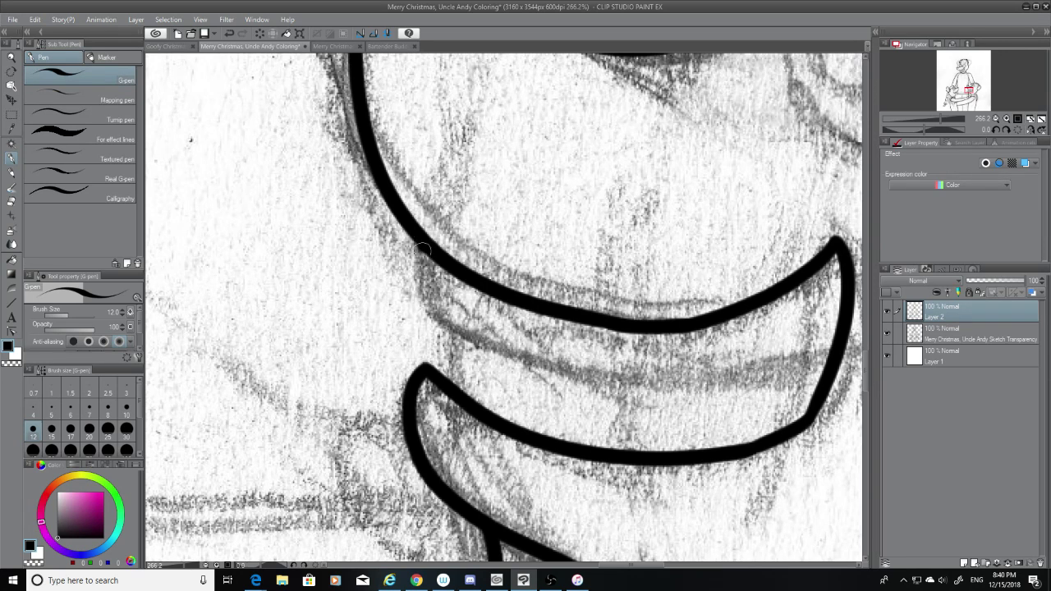
pyautogui.hotkey('ctrl', 'z')
pyautogui.moveTo(429, 245)
pyautogui.mouseDown()
pyautogui.moveTo(424, 303)
pyautogui.moveTo(441, 338)
pyautogui.moveTo(426, 287)
pyautogui.moveTo(429, 314)
pyautogui.mouseUp()
pyautogui.hotkey('ctrl', 'z')
pyautogui.hotkey('ctrl', 'z')
pyautogui.click(126, 407)
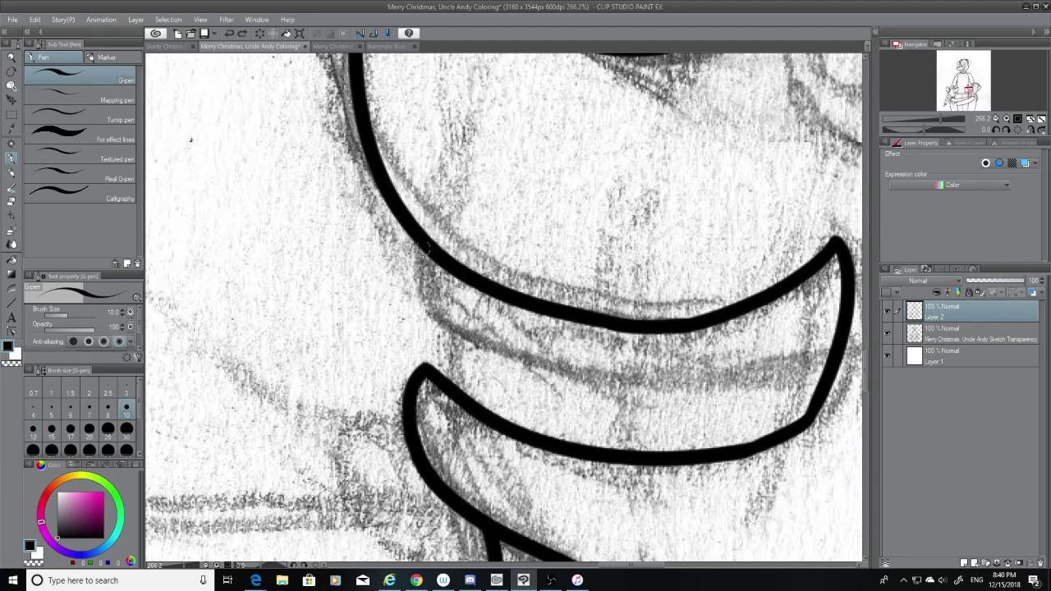
pyautogui.moveTo(424, 246)
pyautogui.mouseDown()
pyautogui.moveTo(439, 294)
pyautogui.moveTo(428, 310)
pyautogui.moveTo(440, 321)
pyautogui.moveTo(706, 378)
pyautogui.mouseUp()
pyautogui.hotkey('ctrl', 'z')
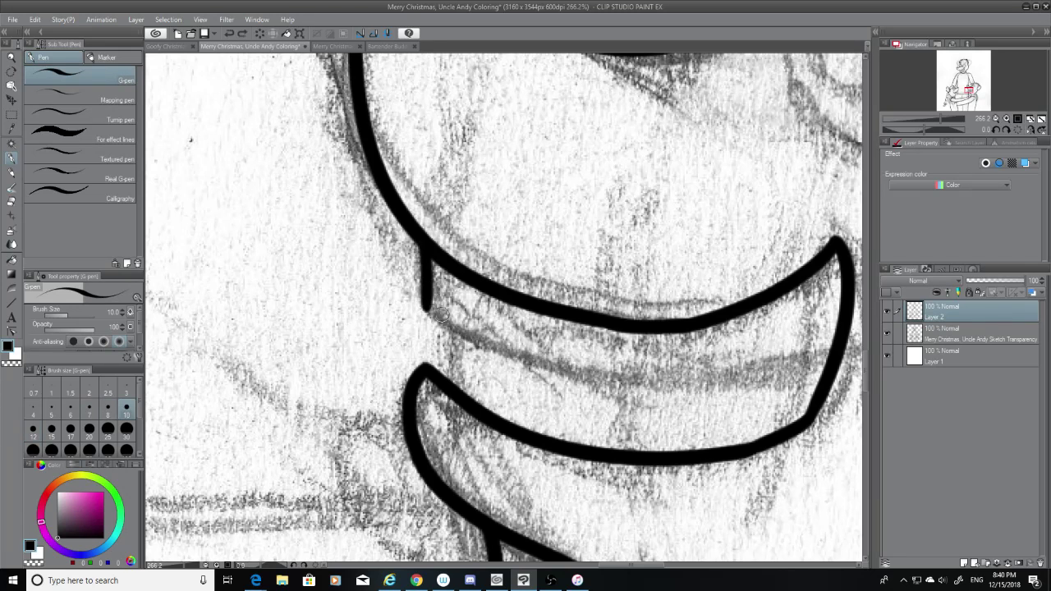
pyautogui.moveTo(426, 300)
pyautogui.mouseDown()
pyautogui.moveTo(463, 341)
pyautogui.moveTo(813, 411)
pyautogui.mouseUp()
pyautogui.hotkey('ctrl', 'z')
pyautogui.moveTo(430, 311)
pyautogui.mouseDown()
pyautogui.moveTo(471, 334)
pyautogui.moveTo(775, 380)
pyautogui.mouseUp()
pyautogui.hotkey('ctrl', 'z')
pyautogui.moveTo(424, 300)
pyautogui.mouseDown()
pyautogui.moveTo(452, 332)
pyautogui.moveTo(810, 378)
pyautogui.mouseUp()
pyautogui.hotkey('ctrl', 'z')
pyautogui.moveTo(426, 301)
pyautogui.mouseDown()
pyautogui.moveTo(810, 355)
pyautogui.moveTo(756, 371)
pyautogui.mouseUp()
pyautogui.hotkey('ctrl', 'z')
pyautogui.moveTo(835, 335); pyautogui.dragTo(751, 381)
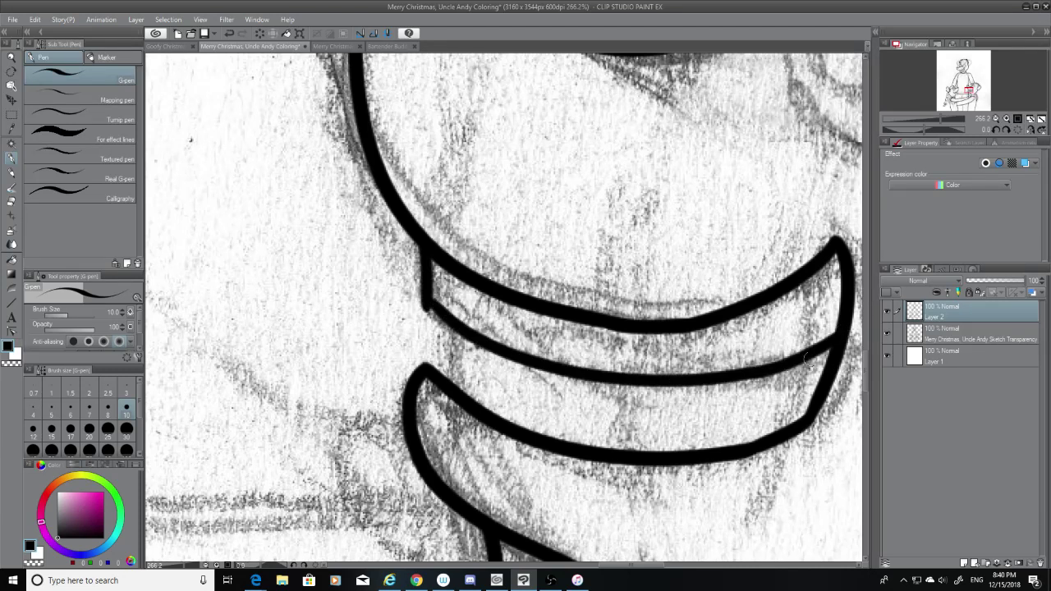
pyautogui.hotkey('ctrl', 'z')
pyautogui.moveTo(839, 337); pyautogui.dragTo(764, 376)
pyautogui.hotkey('ctrl', 'z')
pyautogui.hotkey('ctrl', 'z')
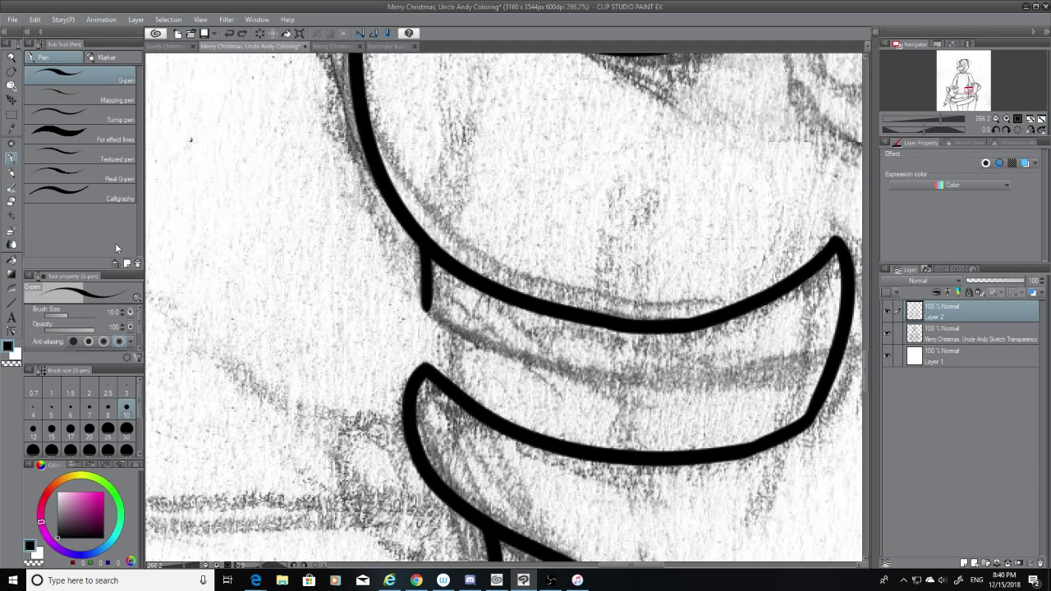
# Trim the lower end of the teeth's short vertical edge and ink the teeth's lower edge across most of the open mouth
pyautogui.press('e')
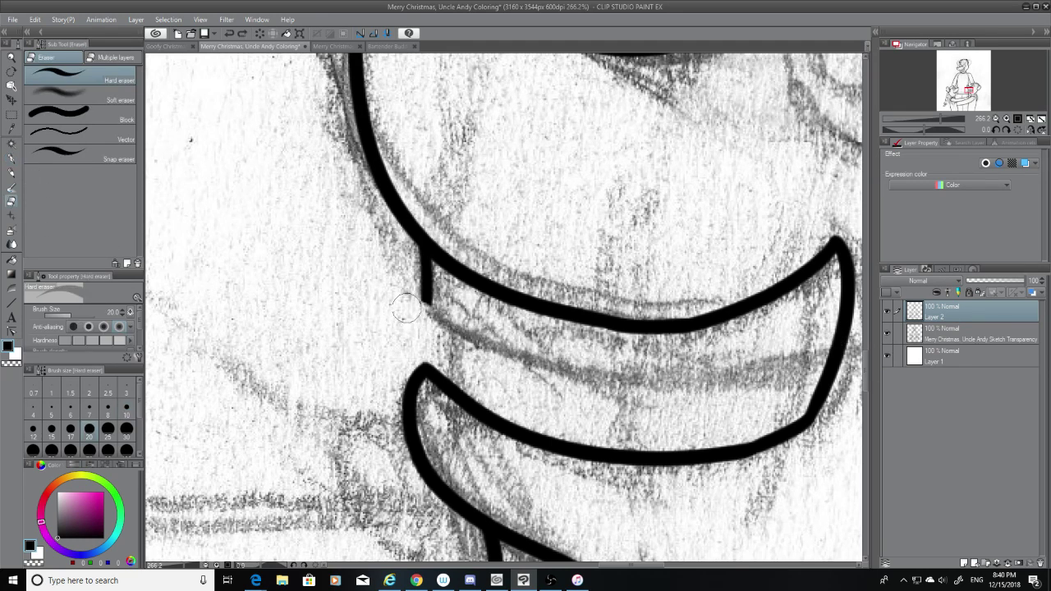
pyautogui.click(11, 158)
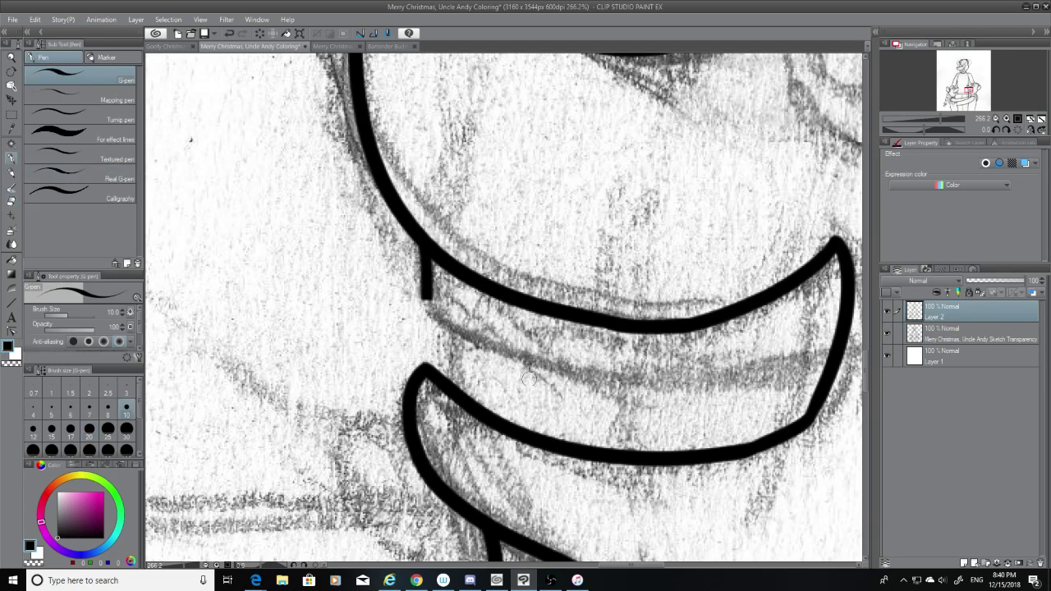
pyautogui.moveTo(424, 294)
pyautogui.mouseDown()
pyautogui.moveTo(517, 350)
pyautogui.moveTo(737, 403)
pyautogui.mouseUp()
pyautogui.hotkey('ctrl', 'z')
pyautogui.moveTo(424, 294); pyautogui.dragTo(754, 391)
pyautogui.hotkey('ctrl', 'z')
pyautogui.moveTo(423, 294)
pyautogui.mouseDown()
pyautogui.moveTo(505, 354)
pyautogui.moveTo(813, 362)
pyautogui.mouseUp()
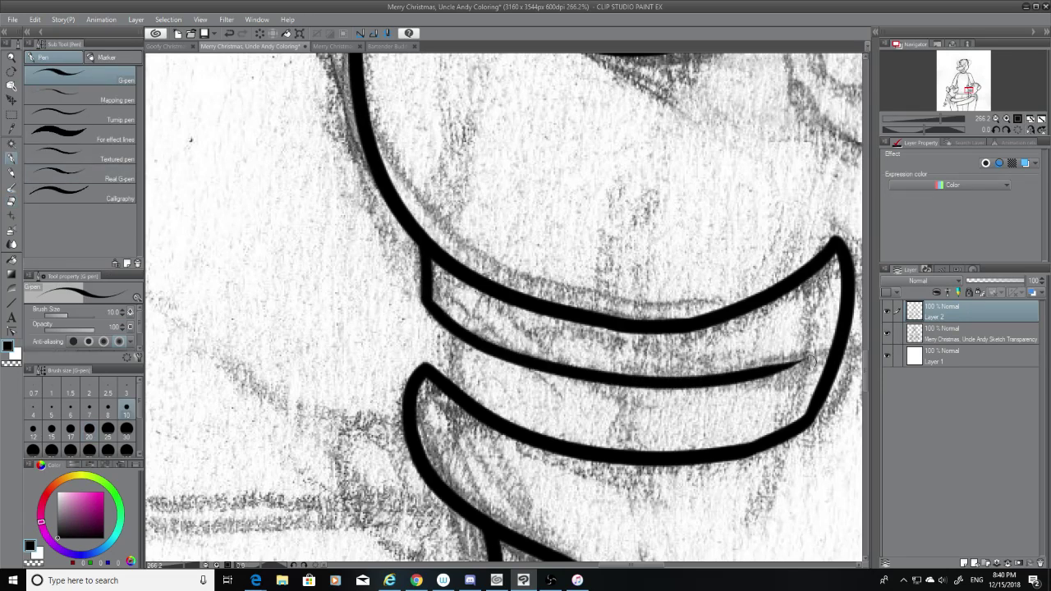
pyautogui.hotkey('ctrl', 'z')
pyautogui.moveTo(424, 295); pyautogui.dragTo(788, 366)
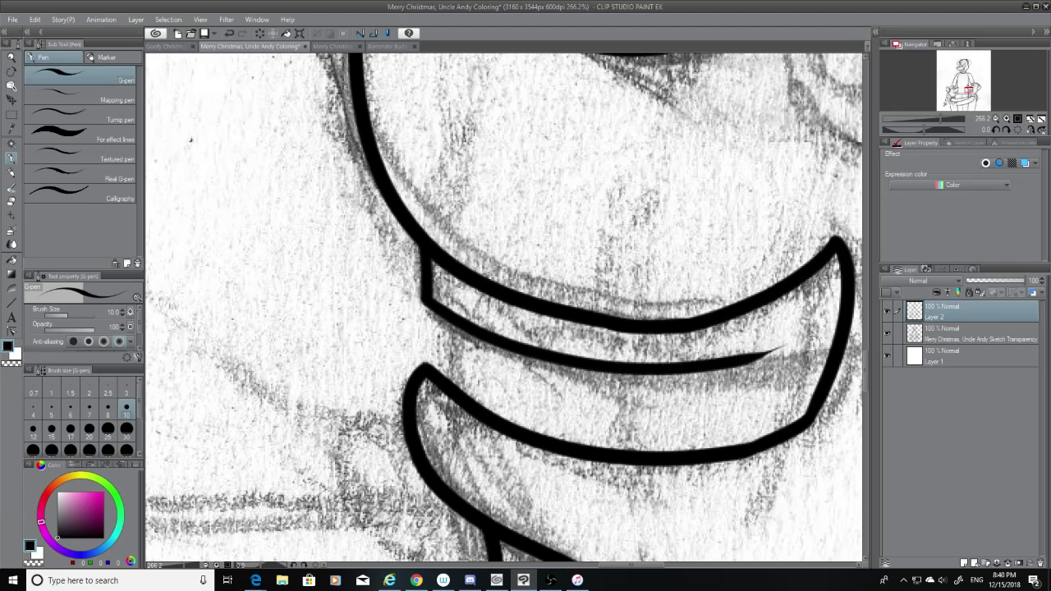
# Finish the lower edge of the teeth with a smooth G-pen stroke joining it to the cheek side of the mouth
pyautogui.moveTo(841, 308); pyautogui.dragTo(766, 351)
pyautogui.hotkey('ctrl', 'z')
pyautogui.moveTo(839, 313); pyautogui.dragTo(743, 362)
pyautogui.hotkey('ctrl', 'z')
pyautogui.hotkey('ctrl', 'z')
pyautogui.moveTo(839, 311)
pyautogui.mouseDown()
pyautogui.moveTo(729, 371)
pyautogui.moveTo(739, 365)
pyautogui.mouseUp()
pyautogui.hotkey('ctrl', 'z')
pyautogui.hotkey('ctrl', 'z')
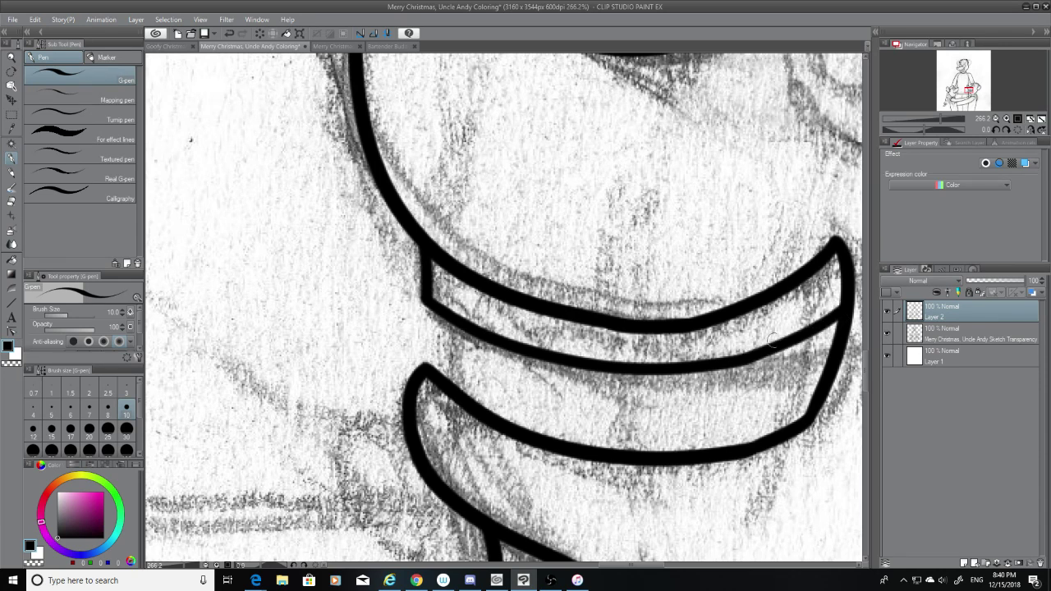
pyautogui.hotkey('ctrl', 'z')
pyautogui.moveTo(846, 305)
pyautogui.mouseDown()
pyautogui.moveTo(797, 345)
pyautogui.moveTo(727, 361)
pyautogui.mouseUp()
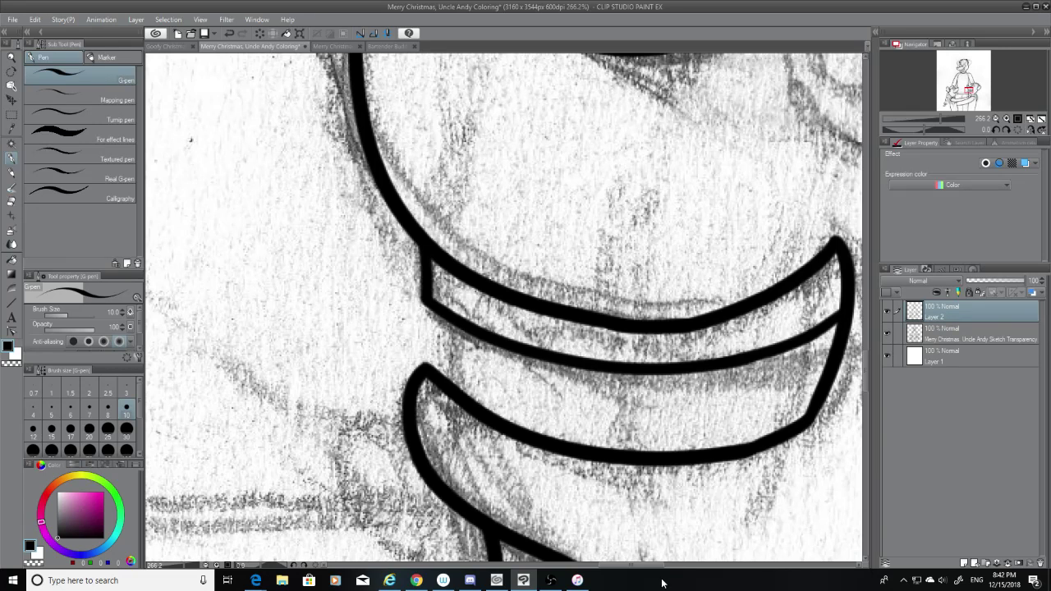
# Set the G-pen to size 12 and ink the torso's side from the inner arm line down to the spiky-haired child's nose
pyautogui.scroll(-4, 673, 534)
pyautogui.scroll(-2, 672, 534)
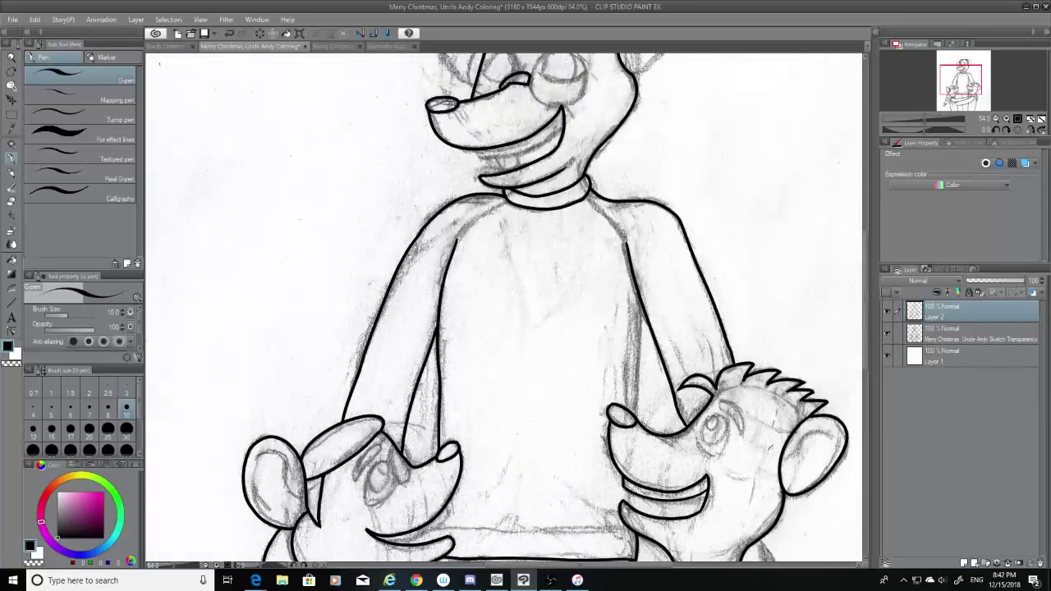
pyautogui.scroll(4, 563, 228)
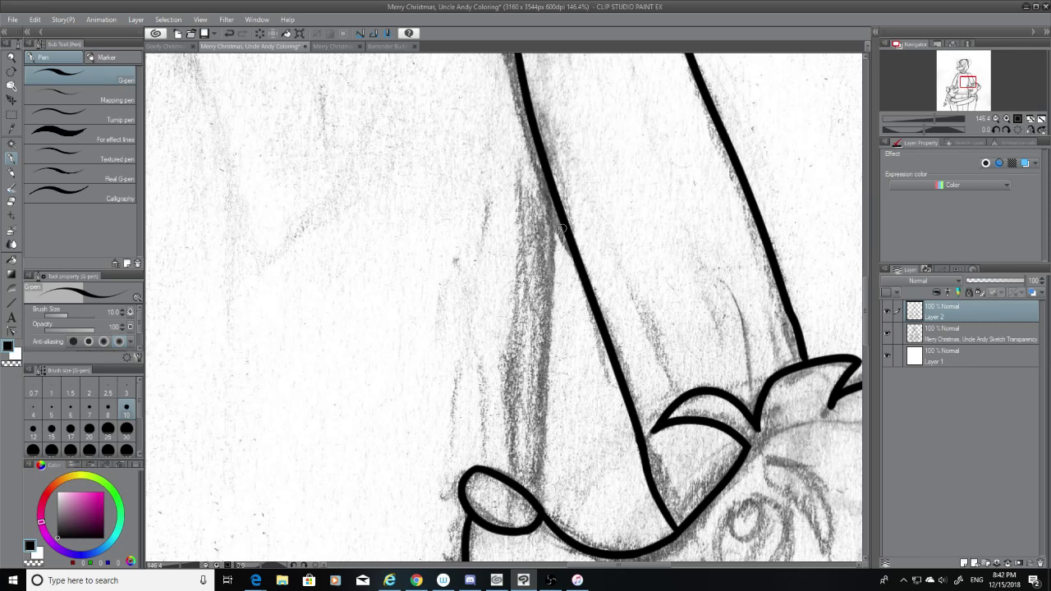
pyautogui.click(34, 431)
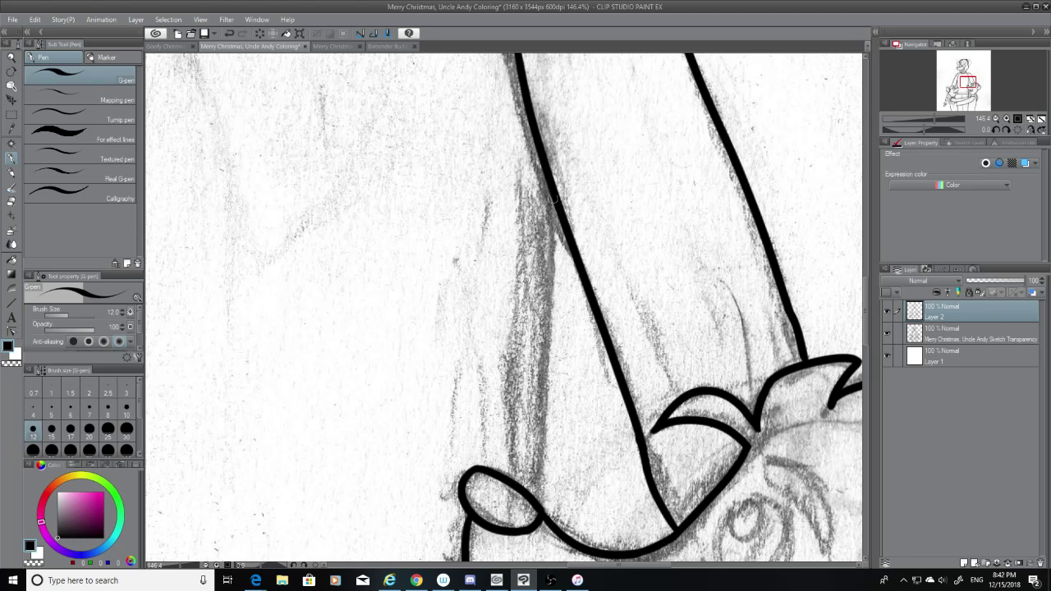
pyautogui.moveTo(557, 185); pyautogui.dragTo(549, 480)
pyautogui.hotkey('ctrl', 'z')
pyautogui.moveTo(548, 182); pyautogui.dragTo(558, 507)
pyautogui.hotkey('ctrl', 'z')
pyautogui.moveTo(555, 200); pyautogui.dragTo(549, 552)
pyautogui.hotkey('ctrl', 'z')
pyautogui.moveTo(559, 196); pyautogui.dragTo(548, 555)
pyautogui.hotkey('ctrl', 'z')
pyautogui.moveTo(555, 193); pyautogui.dragTo(542, 509)
# Hide the sketch layer and thicken the torso line's tapered lower end where it meets the child's nose
pyautogui.moveTo(866, 323); pyautogui.dragTo(866, 338)
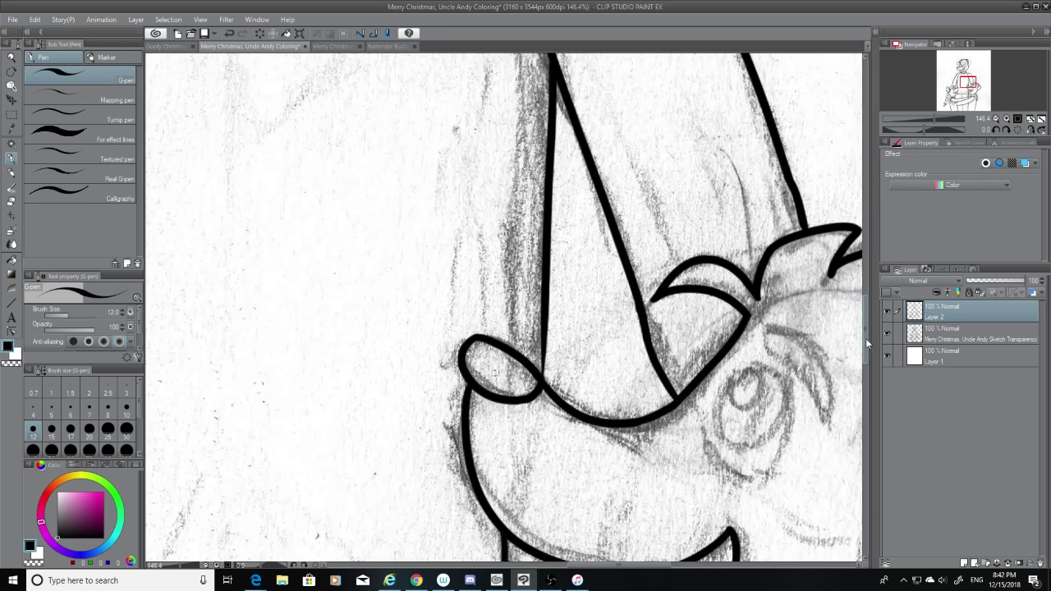
pyautogui.click(887, 333)
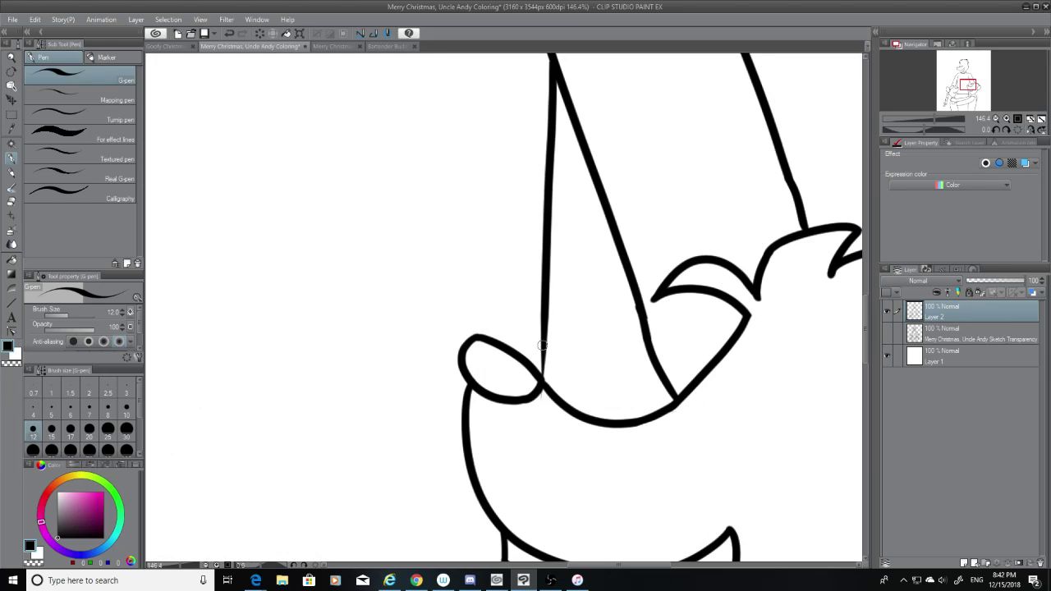
pyautogui.moveTo(544, 342); pyautogui.dragTo(539, 378)
pyautogui.hotkey('ctrl', 'z')
pyautogui.moveTo(540, 327); pyautogui.dragTo(544, 382)
pyautogui.hotkey('ctrl', 'z')
pyautogui.moveTo(541, 324); pyautogui.dragTo(543, 383)
# Clean up the torso line's end at the child's nose with the Hard eraser at size 7
pyautogui.click(10, 201)
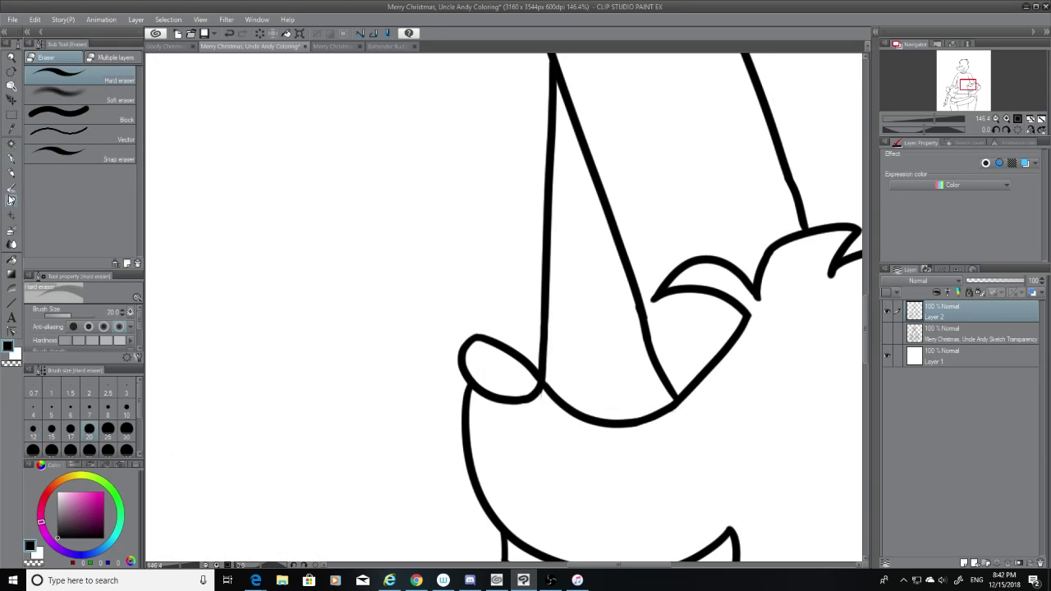
pyautogui.click(93, 413)
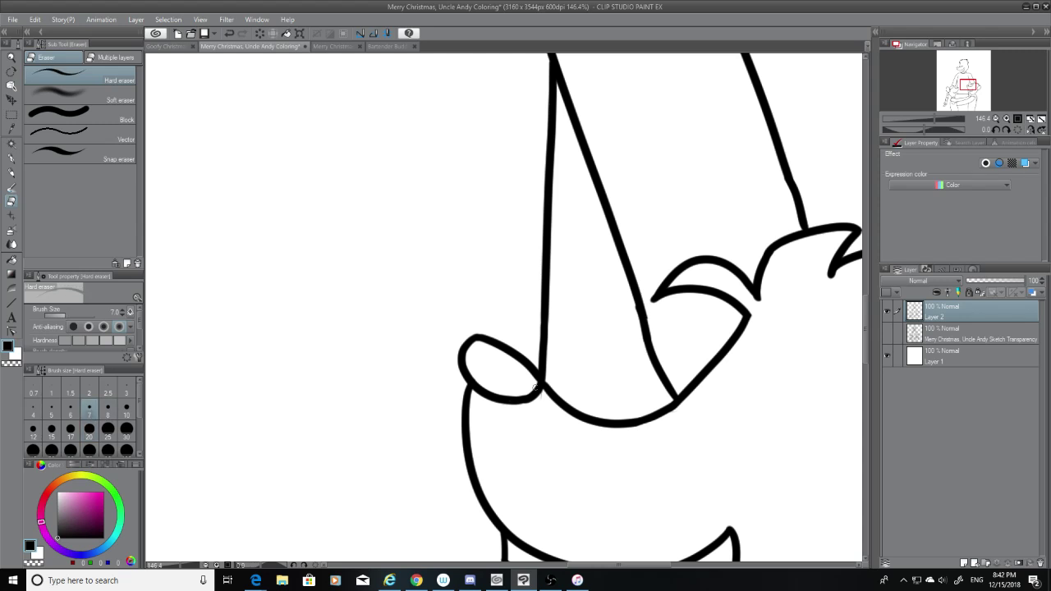
pyautogui.hotkey('ctrl', 'z')
pyautogui.hotkey('ctrl', 'y')
pyautogui.click(89, 429)
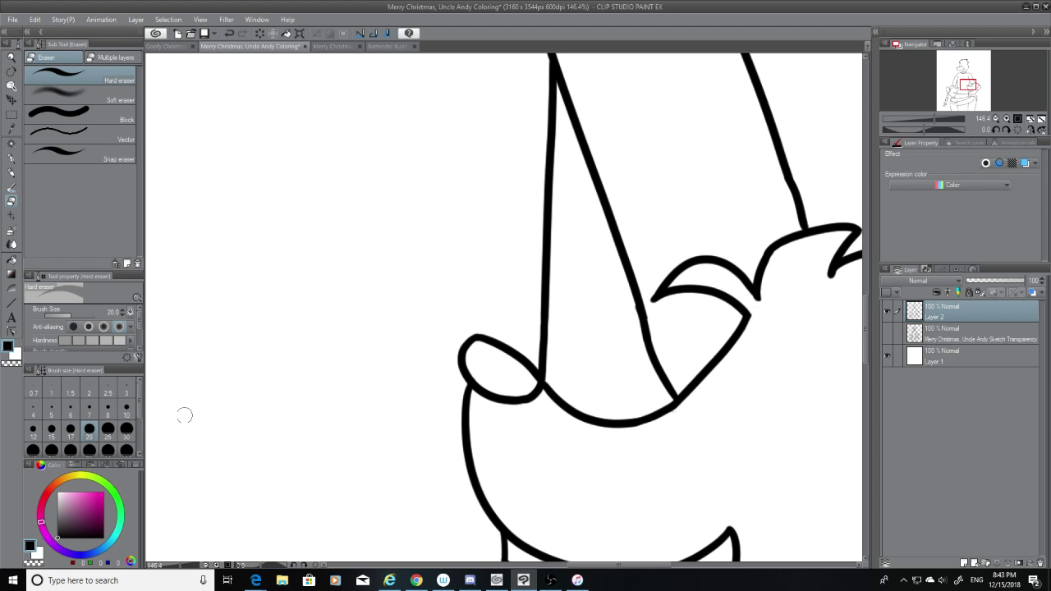
pyautogui.click(126, 404)
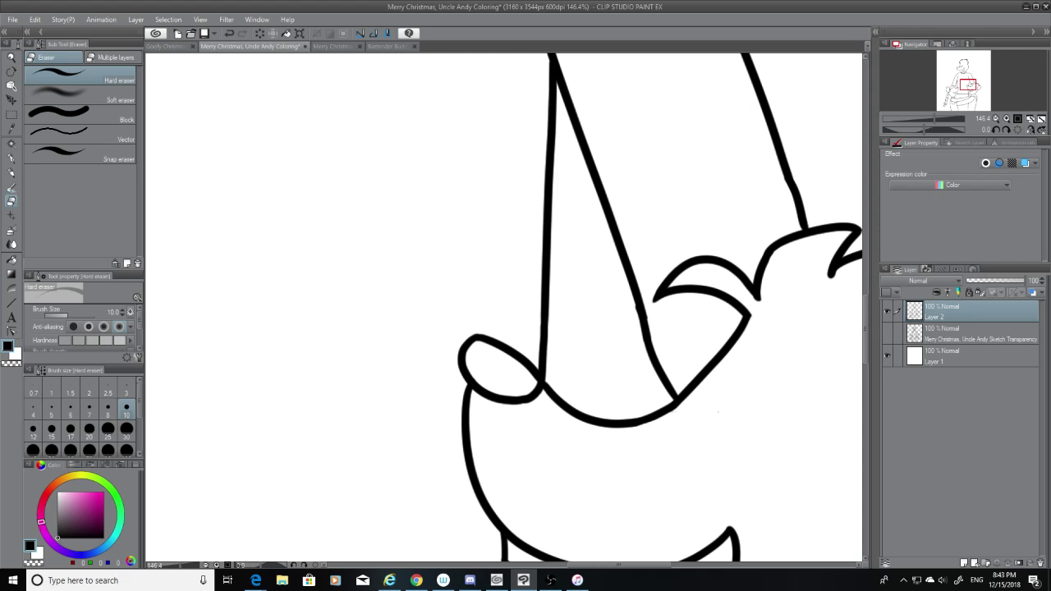
pyautogui.moveTo(642, 306)
pyautogui.mouseDown()
pyautogui.moveTo(654, 332)
pyautogui.moveTo(646, 305)
pyautogui.mouseUp()
pyautogui.hotkey('ctrl', 'z')
pyautogui.hotkey('ctrl', 'z')
pyautogui.hotkey('ctrl', 'z')
pyautogui.hotkey('ctrl', 'z')
# Check the line art of the figures without the sketch, focusing on the spiky-haired child's mouth, and show the sketch layer again
pyautogui.scroll(-1, 694, 416)
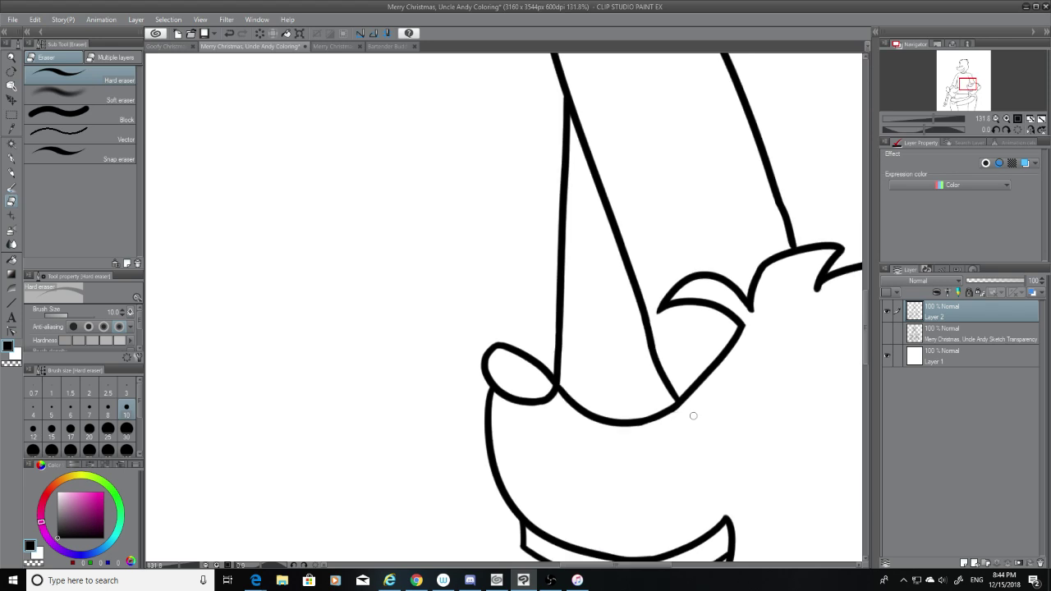
pyautogui.scroll(-4, 693, 415)
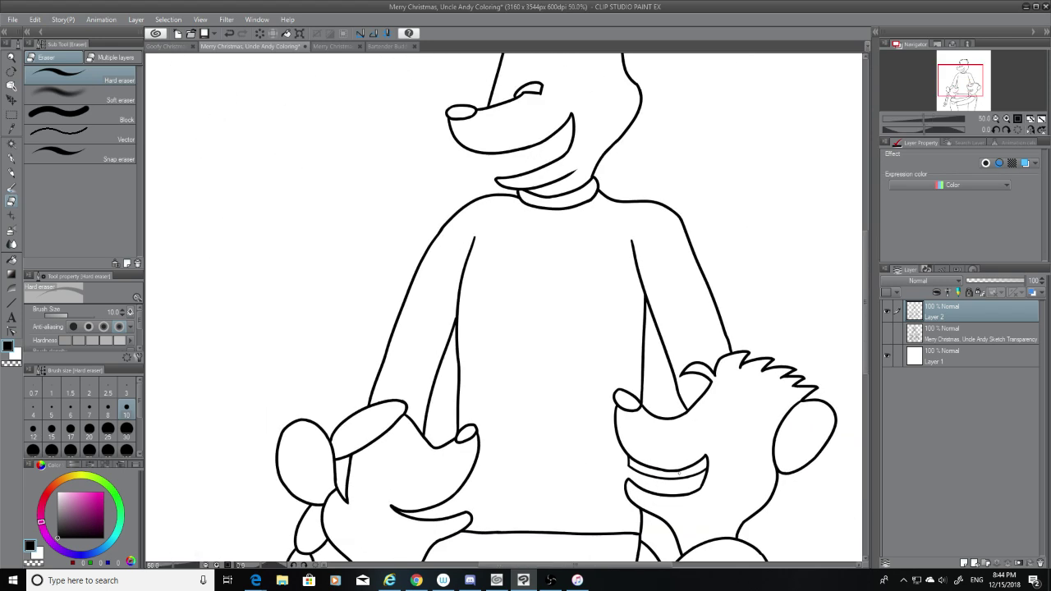
pyautogui.scroll(3, 646, 506)
pyautogui.scroll(4, 646, 506)
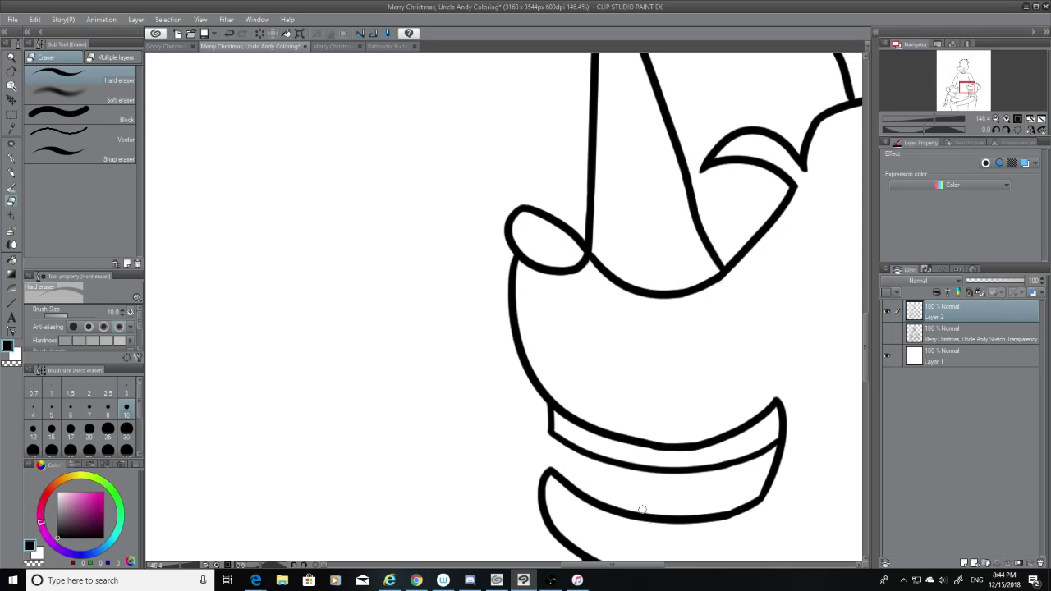
pyautogui.click(887, 332)
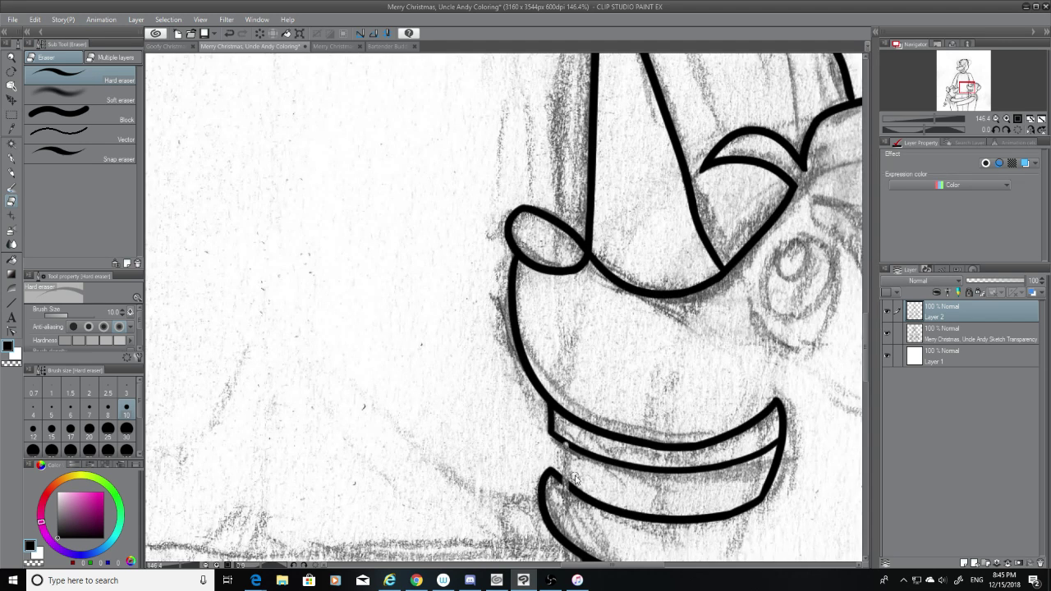
# Ink a short vertical G-pen line closing the spiky-haired child's mouth between the upper teeth and lower lip, and check it without the sketch
pyautogui.click(10, 157)
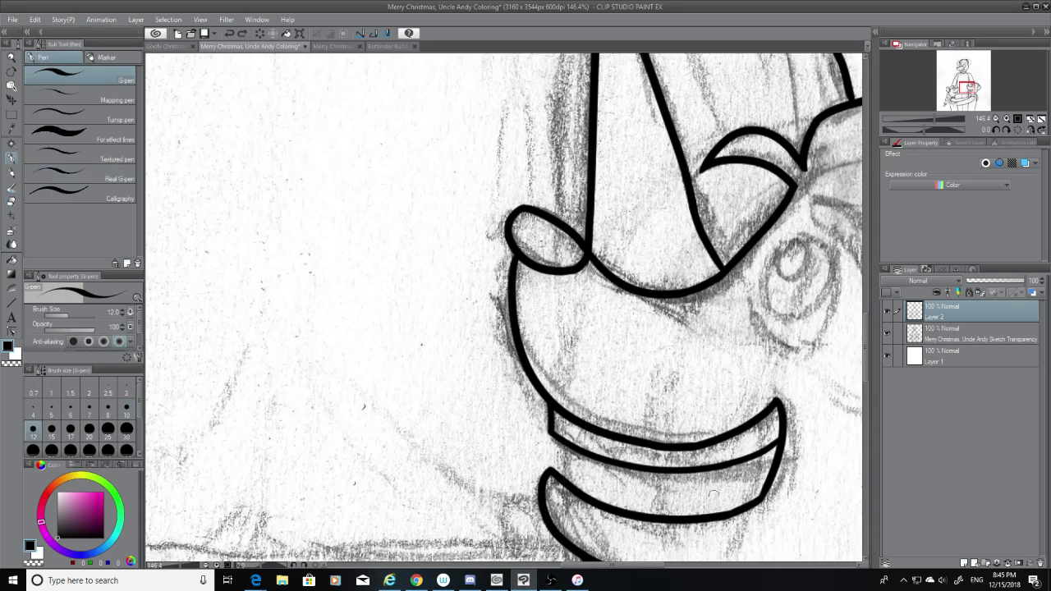
pyautogui.moveTo(578, 450); pyautogui.dragTo(575, 485)
pyautogui.scroll(-3, 863, 337)
pyautogui.click(886, 334)
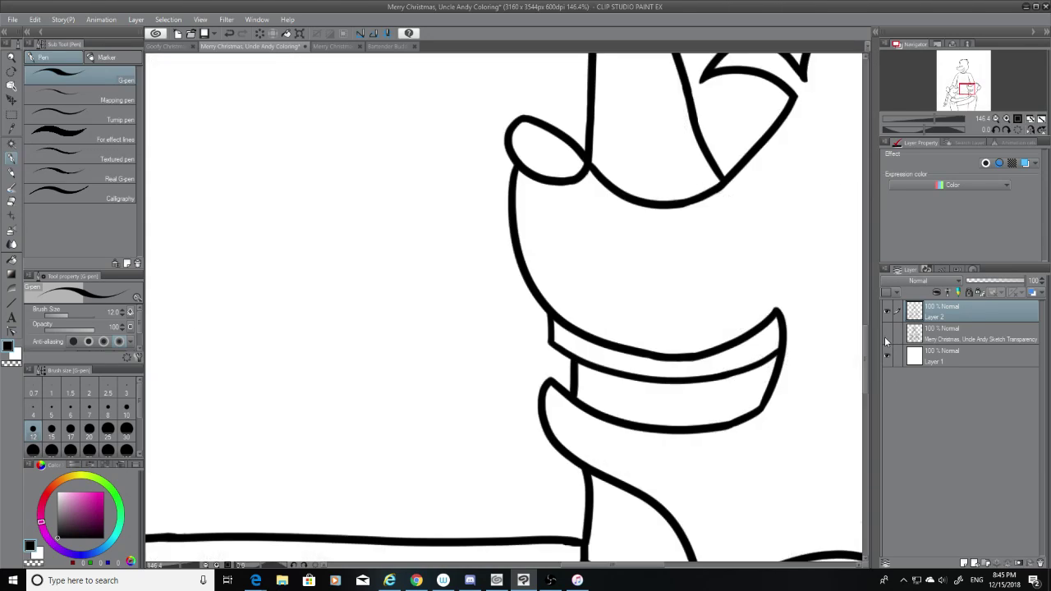
pyautogui.hotkey('ctrl', 'z')
pyautogui.click(886, 333)
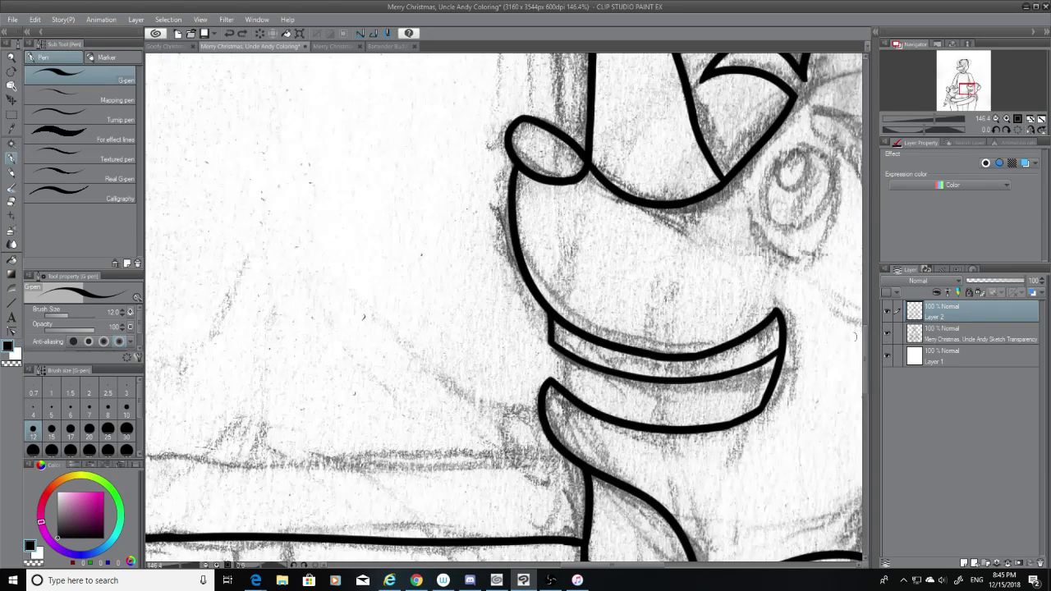
pyautogui.moveTo(577, 360); pyautogui.dragTo(588, 401)
pyautogui.hotkey('ctrl', 'z')
pyautogui.hotkey('ctrl', 'z')
pyautogui.hotkey('ctrl', 'z')
pyautogui.moveTo(580, 364); pyautogui.dragTo(585, 404)
pyautogui.hotkey('ctrl', 'z')
pyautogui.click(888, 334)
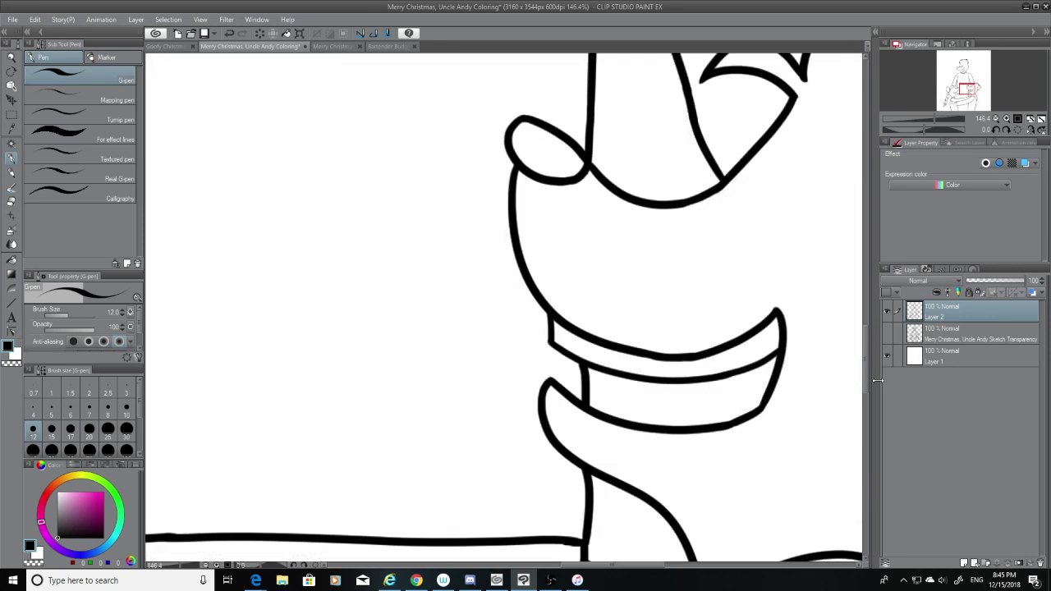
pyautogui.click(888, 333)
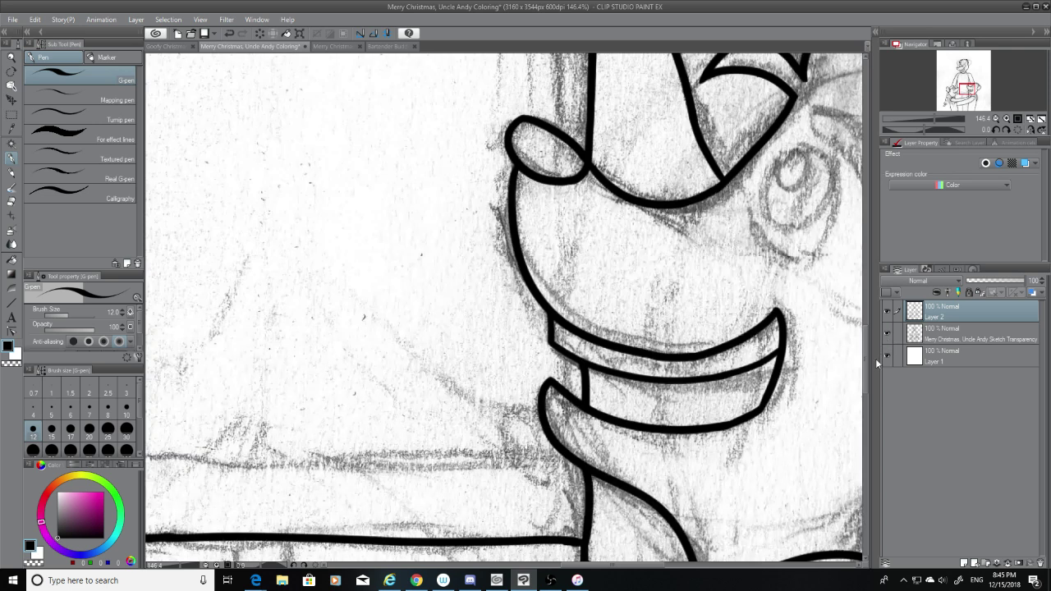
# Ink the upper and outer curve of the central figure's ear, starting at the hair spikes and following the sketch
pyautogui.scroll(5, 868, 358)
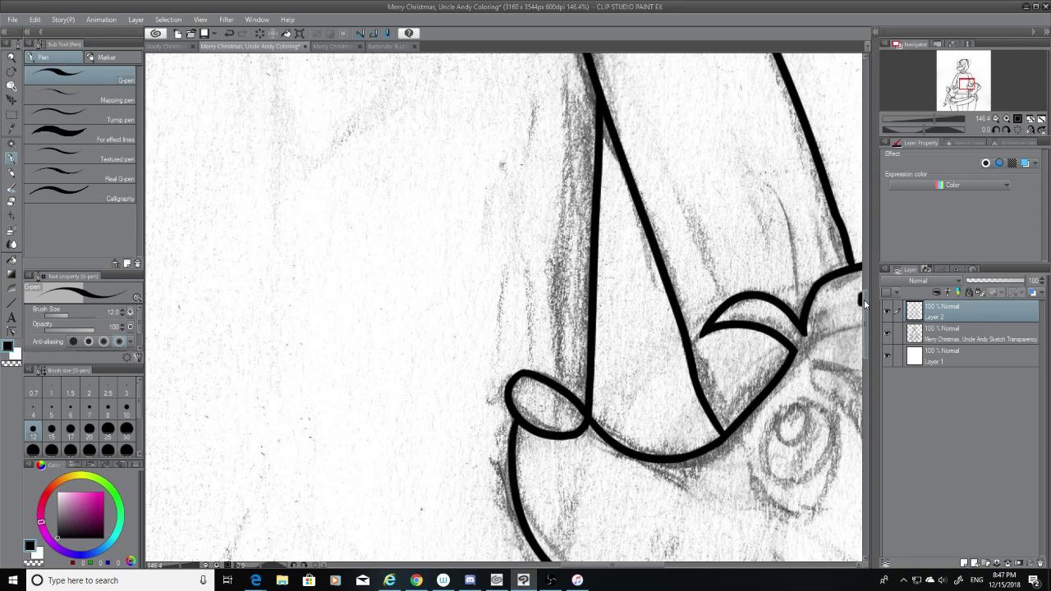
pyautogui.moveTo(864, 298); pyautogui.dragTo(878, 161)
pyautogui.moveTo(575, 204)
pyautogui.mouseDown()
pyautogui.moveTo(715, 223)
pyautogui.moveTo(731, 321)
pyautogui.mouseUp()
pyautogui.hotkey('ctrl', 'z')
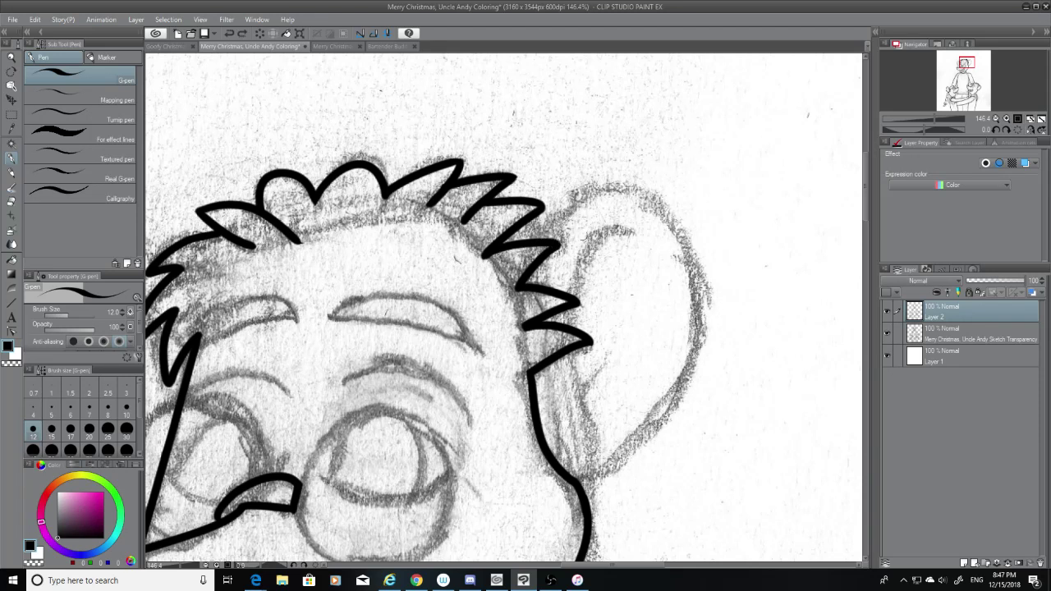
pyautogui.moveTo(526, 247); pyautogui.dragTo(662, 206)
pyautogui.hotkey('ctrl', 'z')
pyautogui.moveTo(534, 242)
pyautogui.mouseDown()
pyautogui.moveTo(642, 188)
pyautogui.moveTo(702, 288)
pyautogui.mouseUp()
pyautogui.hotkey('ctrl', 'z')
pyautogui.moveTo(539, 259)
pyautogui.mouseDown()
pyautogui.moveTo(540, 297)
pyautogui.moveTo(541, 267)
pyautogui.moveTo(550, 267)
pyautogui.mouseUp()
pyautogui.hotkey('ctrl', 'z')
pyautogui.hotkey('ctrl', 'z')
pyautogui.moveTo(532, 240); pyautogui.dragTo(686, 326)
pyautogui.hotkey('ctrl', 'z')
pyautogui.moveTo(526, 238)
pyautogui.mouseDown()
pyautogui.moveTo(639, 193)
pyautogui.moveTo(689, 321)
pyautogui.mouseUp()
pyautogui.hotkey('ctrl', 'z')
pyautogui.moveTo(526, 238); pyautogui.dragTo(670, 261)
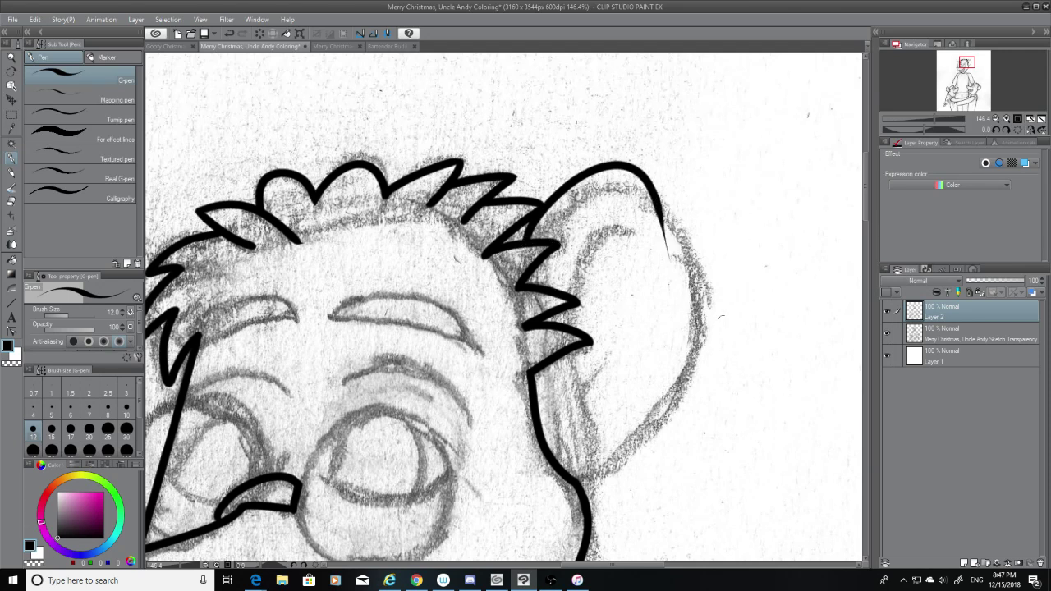
pyautogui.hotkey('ctrl', 'z')
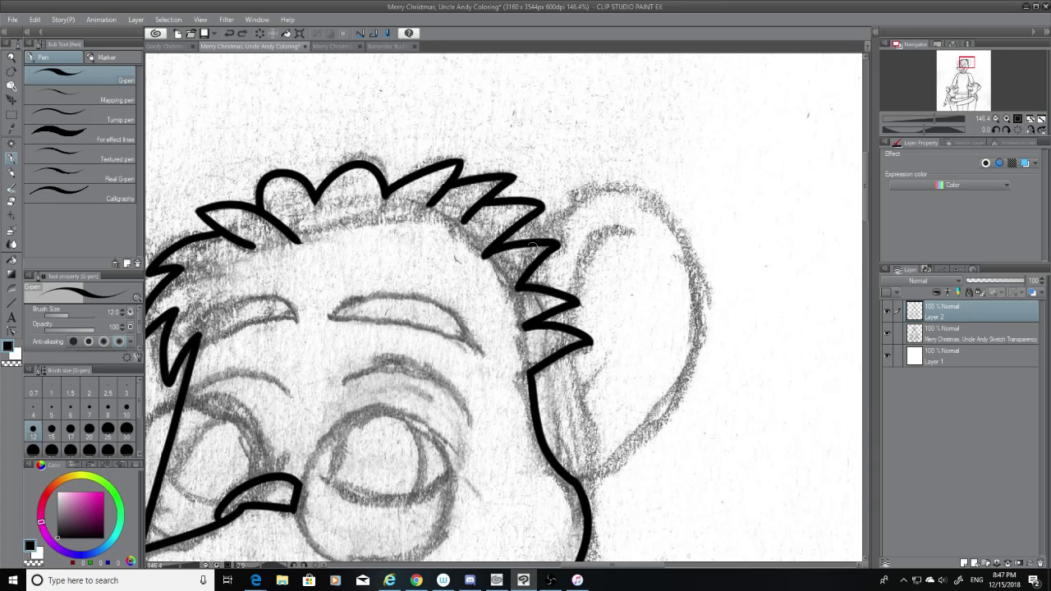
pyautogui.moveTo(532, 245)
pyautogui.mouseDown()
pyautogui.moveTo(690, 416)
pyautogui.moveTo(689, 445)
pyautogui.mouseUp()
pyautogui.hotkey('ctrl', 'z')
pyautogui.moveTo(538, 239)
pyautogui.mouseDown()
pyautogui.moveTo(708, 332)
pyautogui.moveTo(678, 467)
pyautogui.mouseUp()
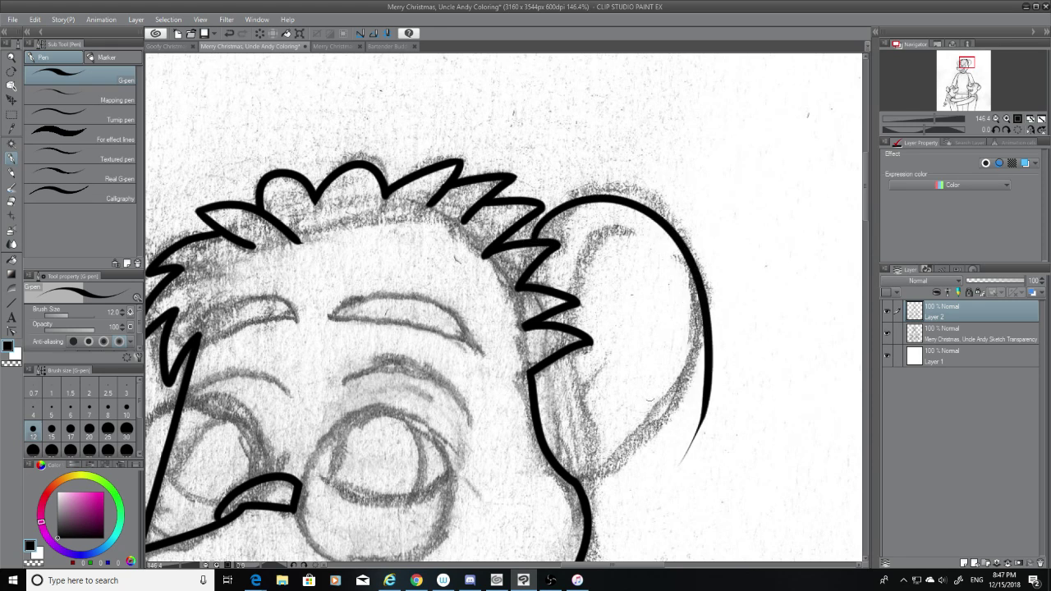
pyautogui.hotkey('ctrl', 'z')
pyautogui.moveTo(534, 240)
pyautogui.mouseDown()
pyautogui.moveTo(691, 236)
pyautogui.moveTo(660, 475)
pyautogui.mouseUp()
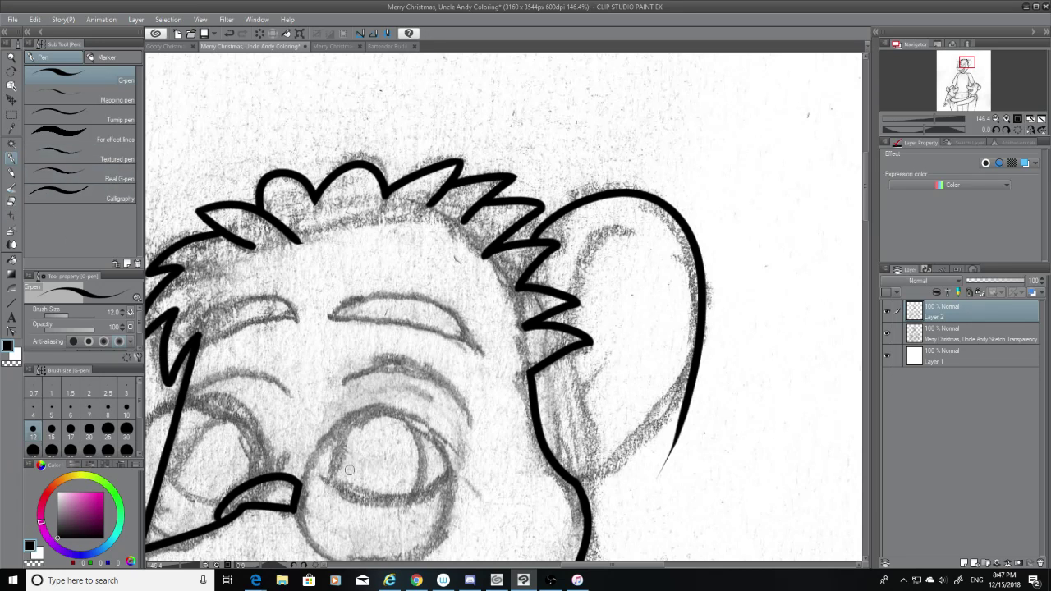
# Erase the tapered lower end of the ear curve with the Hard eraser at size 20
pyautogui.click(12, 201)
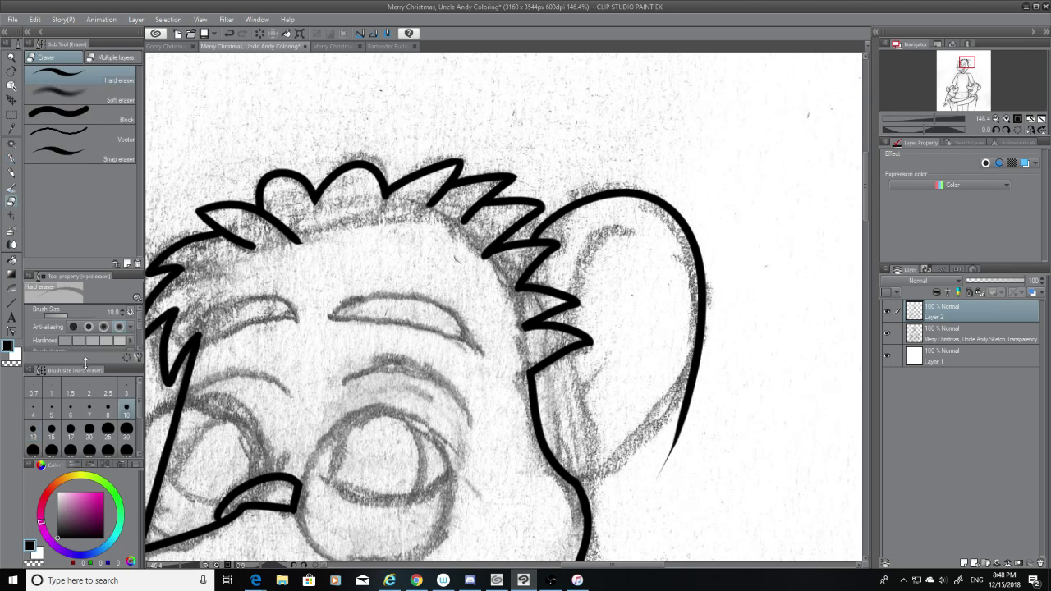
pyautogui.click(128, 432)
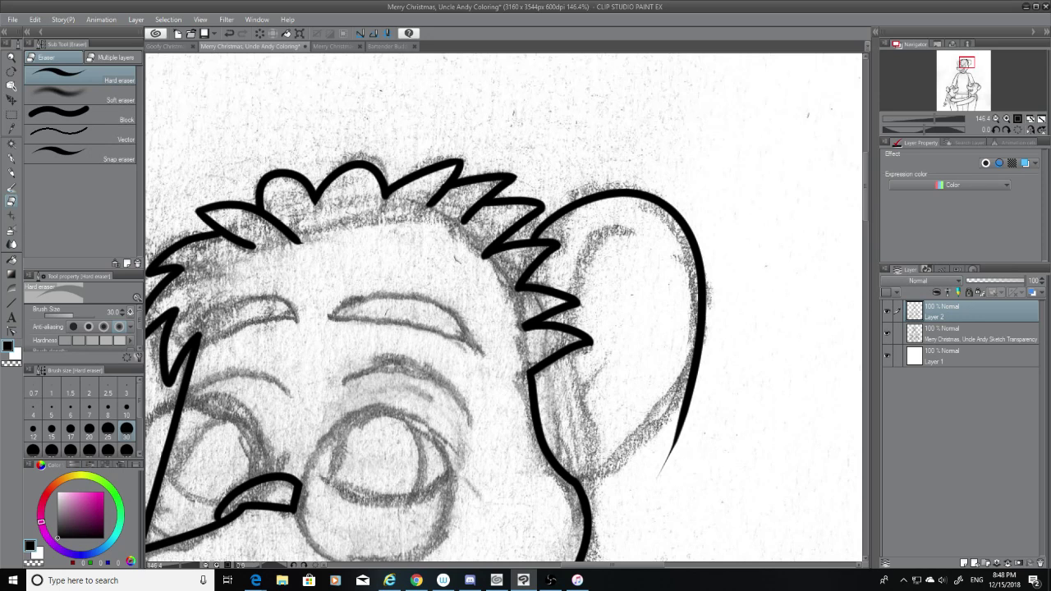
pyautogui.click(107, 429)
pyautogui.click(89, 429)
pyautogui.moveTo(667, 475); pyautogui.dragTo(701, 366)
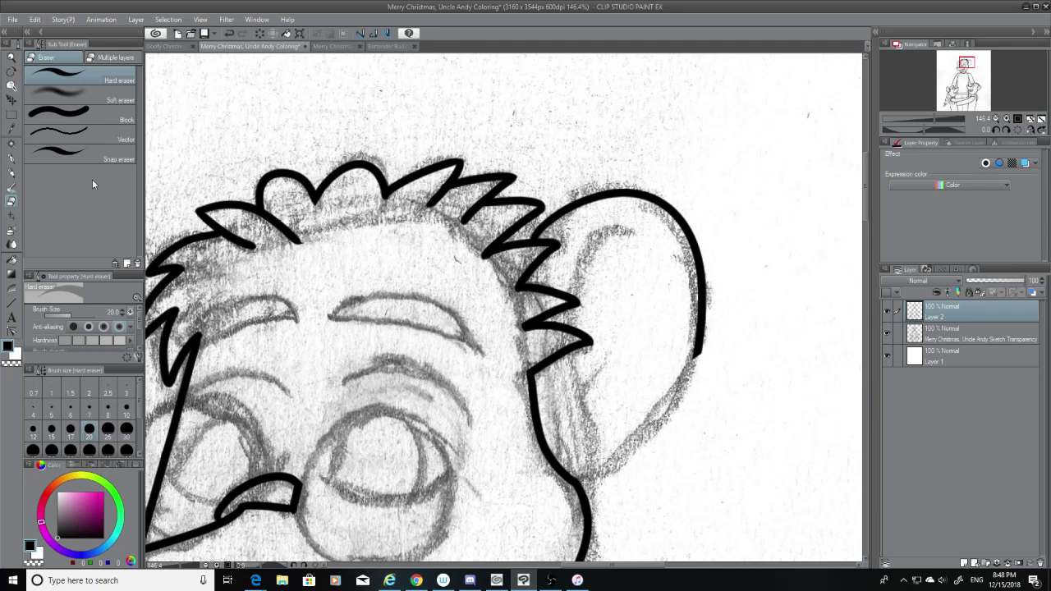
# Ink the lower part of the ear with the G-pen, from the trimmed curve down to where it meets the cheek line
pyautogui.click(11, 158)
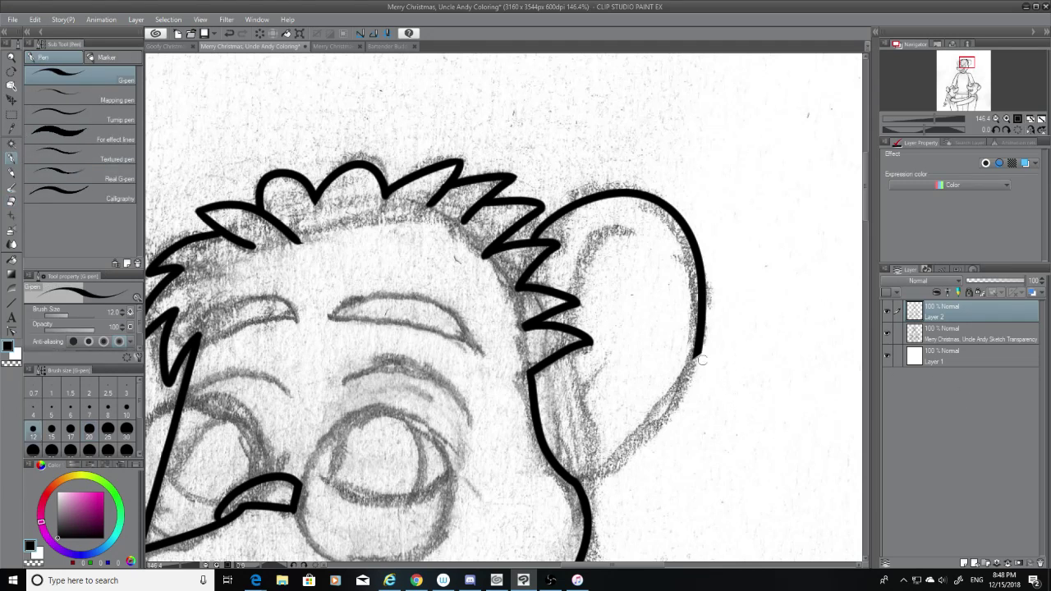
pyautogui.moveTo(703, 359); pyautogui.dragTo(575, 475)
pyautogui.hotkey('ctrl', 'z')
pyautogui.moveTo(695, 348); pyautogui.dragTo(698, 358)
pyautogui.moveTo(864, 188); pyautogui.dragTo(864, 208)
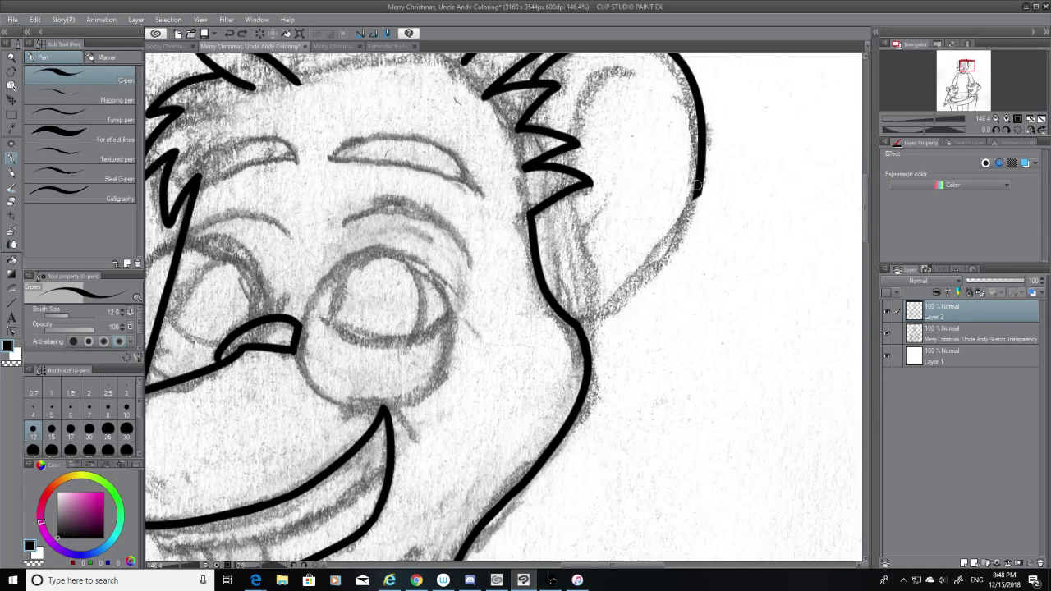
pyautogui.moveTo(697, 185); pyautogui.dragTo(575, 316)
pyautogui.hotkey('ctrl', 'z')
pyautogui.moveTo(696, 195); pyautogui.dragTo(575, 317)
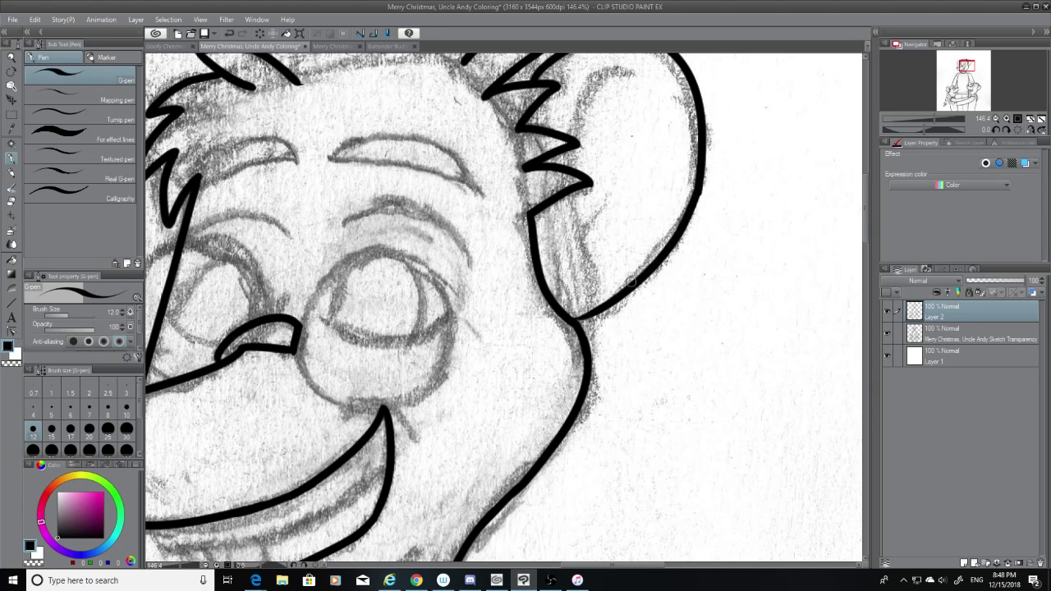
pyautogui.hotkey('ctrl', 'z')
pyautogui.moveTo(697, 196); pyautogui.dragTo(584, 322)
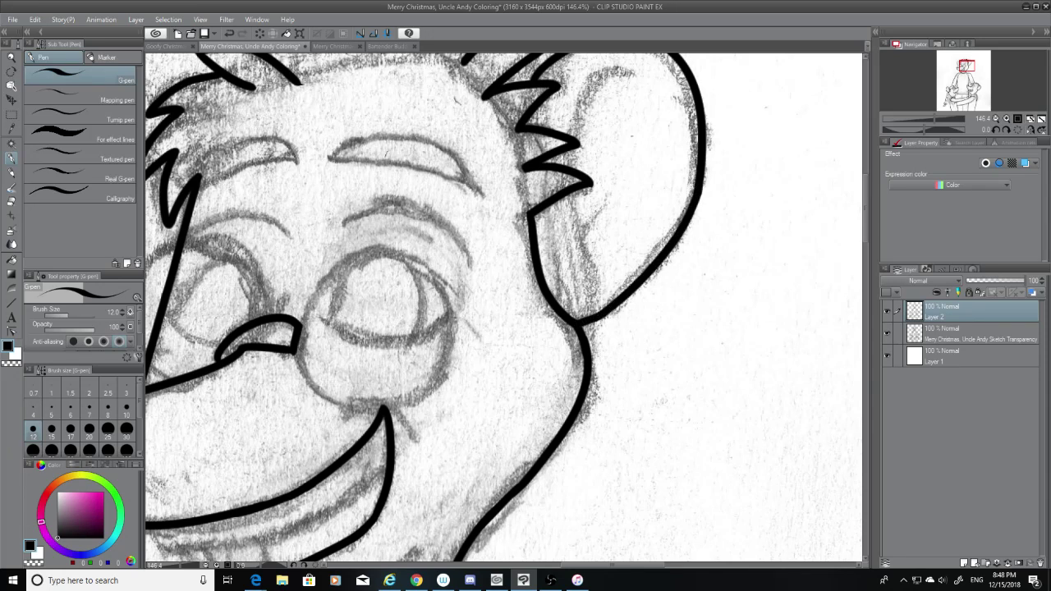
# Hide the sketch layer, clean up the hair stroke ends with the Hard eraser and touch up the hair join with the G-pen
pyautogui.click(887, 332)
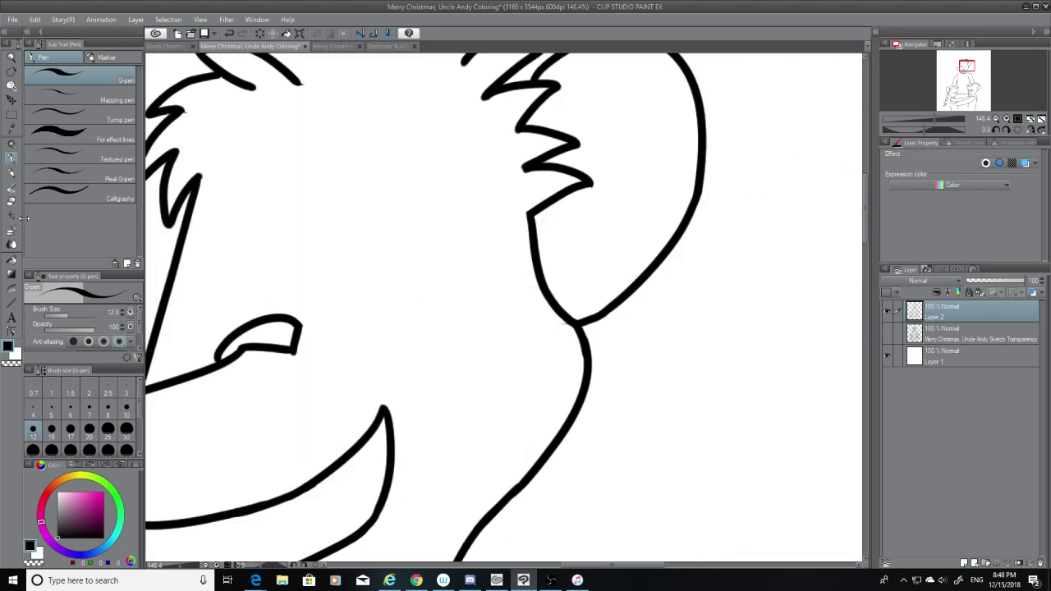
pyautogui.press('e')
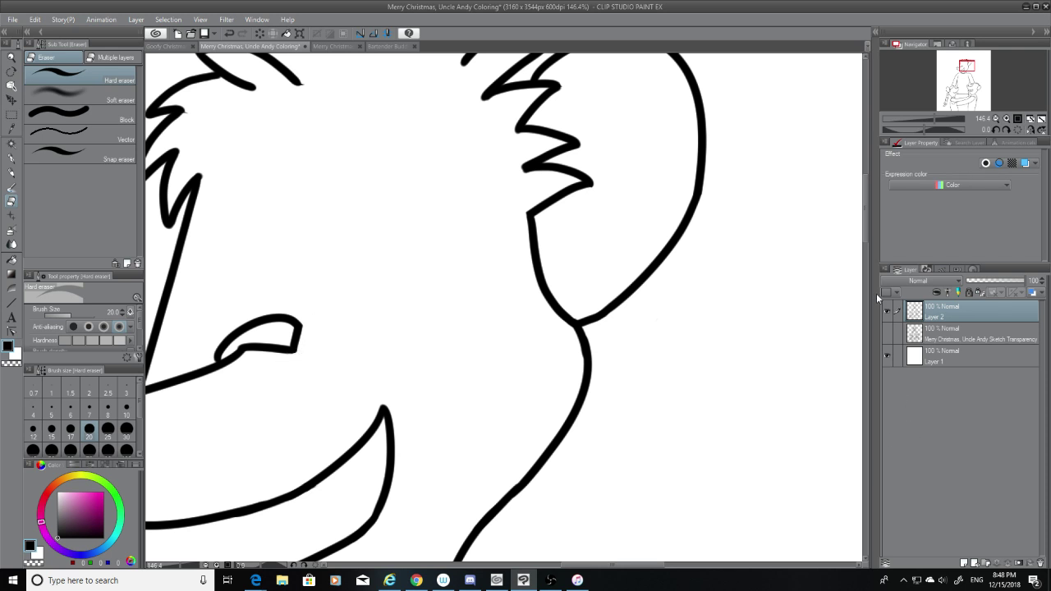
pyautogui.scroll(2, 865, 230)
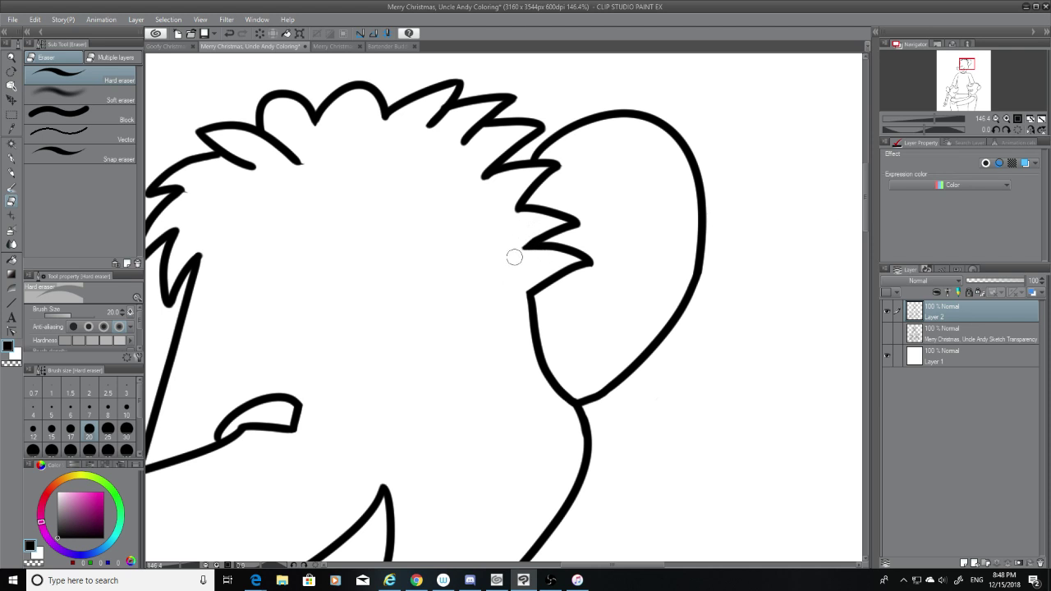
pyautogui.moveTo(512, 213); pyautogui.dragTo(490, 203)
pyautogui.moveTo(298, 162)
pyautogui.mouseDown()
pyautogui.moveTo(312, 159)
pyautogui.moveTo(303, 169)
pyautogui.mouseUp()
pyautogui.click(11, 156)
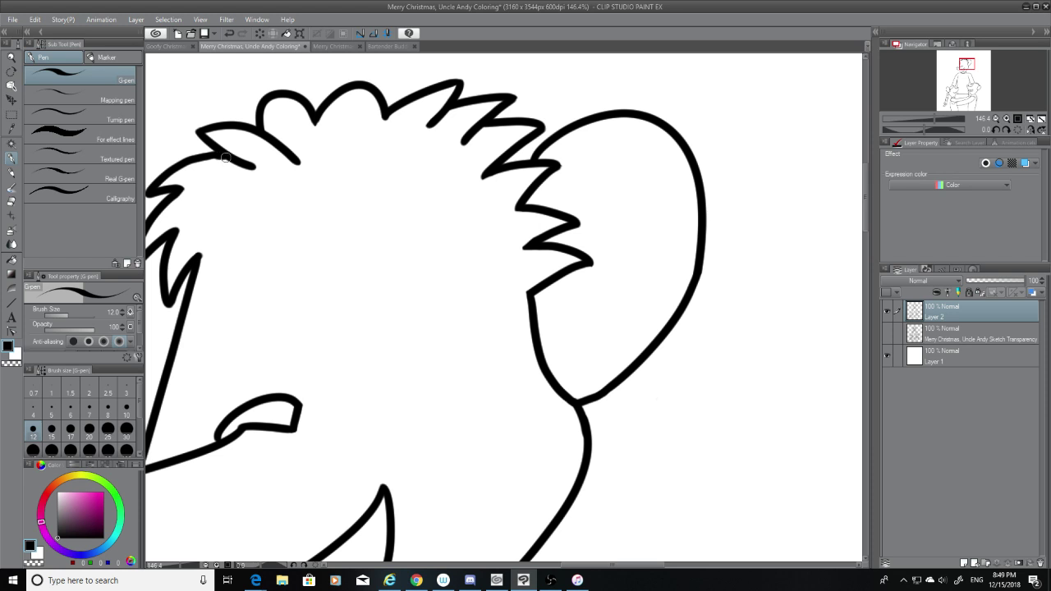
pyautogui.moveTo(212, 155); pyautogui.dragTo(225, 159)
# Show the sketch layer and erase the overlong inner ends of the two hair strokes above the forehead
pyautogui.click(888, 334)
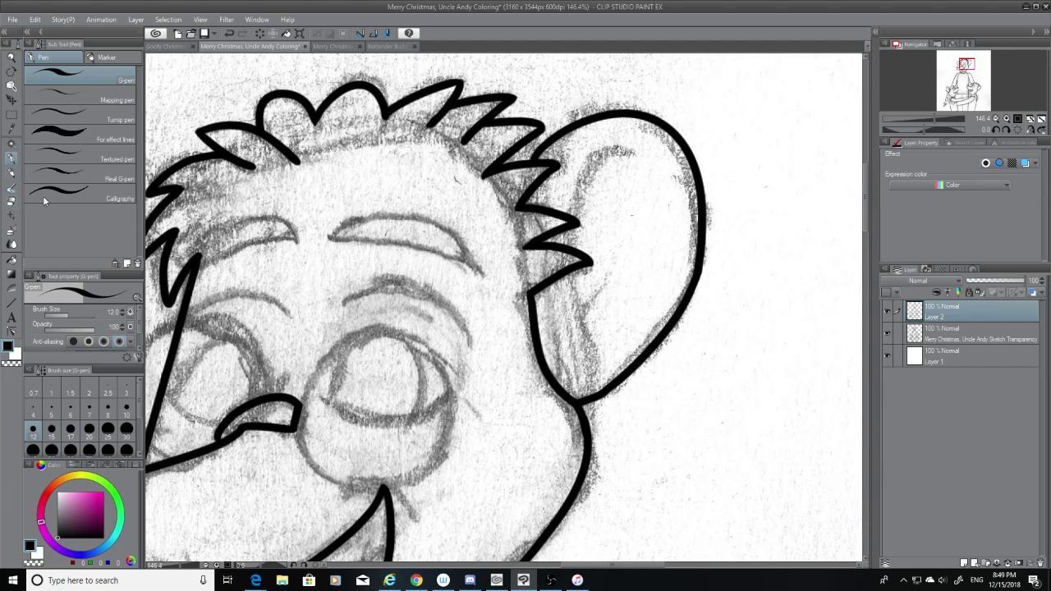
pyautogui.press('e')
pyautogui.moveTo(296, 163)
pyautogui.mouseDown()
pyautogui.moveTo(280, 137)
pyautogui.moveTo(271, 144)
pyautogui.moveTo(299, 164)
pyautogui.moveTo(280, 126)
pyautogui.moveTo(295, 174)
pyautogui.moveTo(247, 149)
pyautogui.moveTo(259, 181)
pyautogui.moveTo(234, 146)
pyautogui.moveTo(264, 202)
pyautogui.moveTo(281, 156)
pyautogui.moveTo(301, 182)
pyautogui.moveTo(290, 128)
pyautogui.mouseUp()
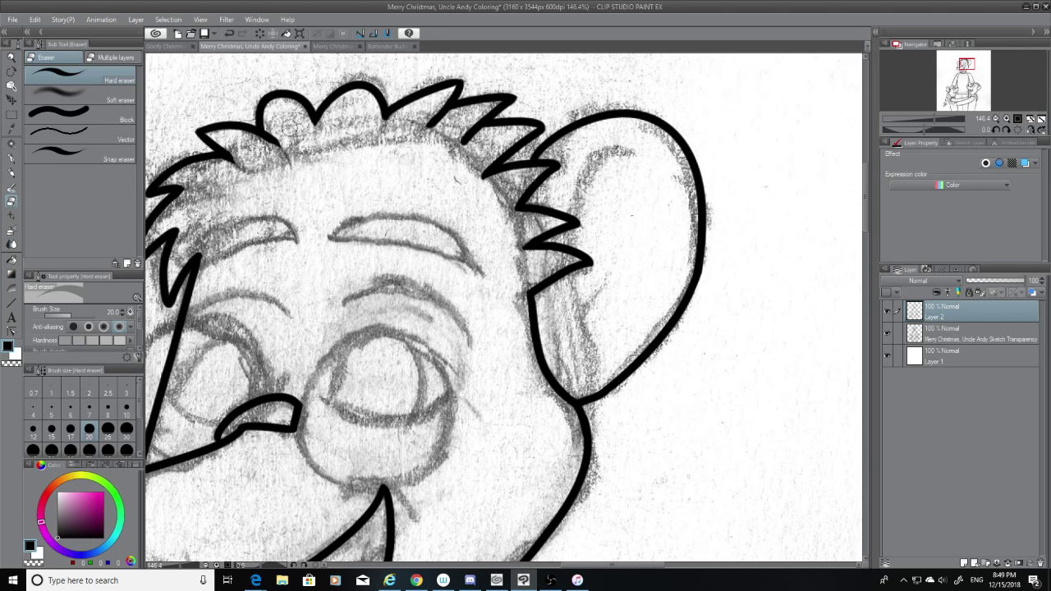
# Check the trimmed hair and the central figure's muzzle and mouth without the sketch, and show the sketch layer again
pyautogui.click(887, 333)
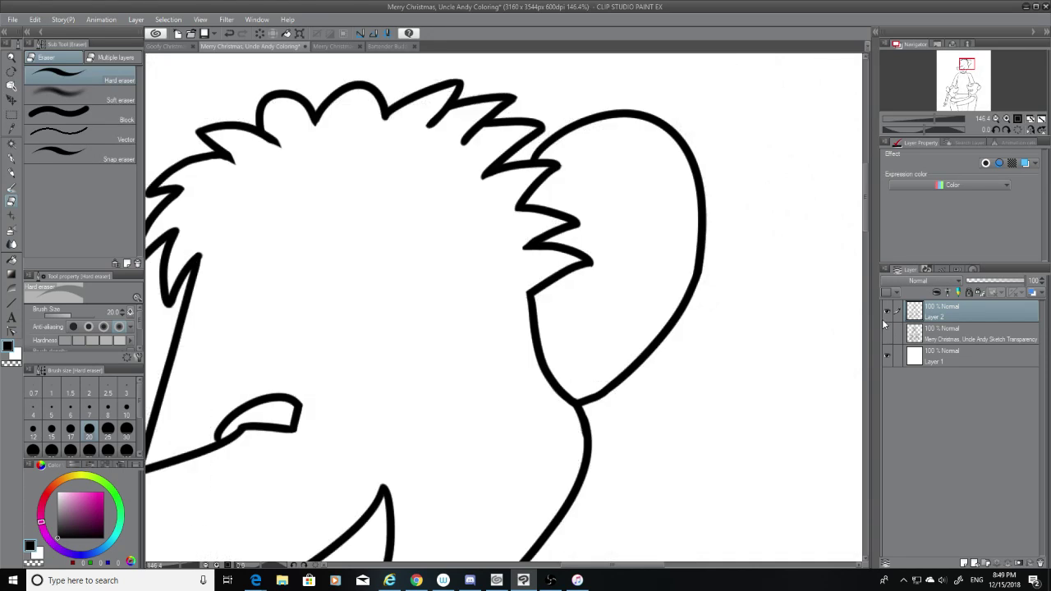
pyautogui.moveTo(865, 207); pyautogui.dragTo(864, 246)
pyautogui.moveTo(624, 565); pyautogui.dragTo(549, 565)
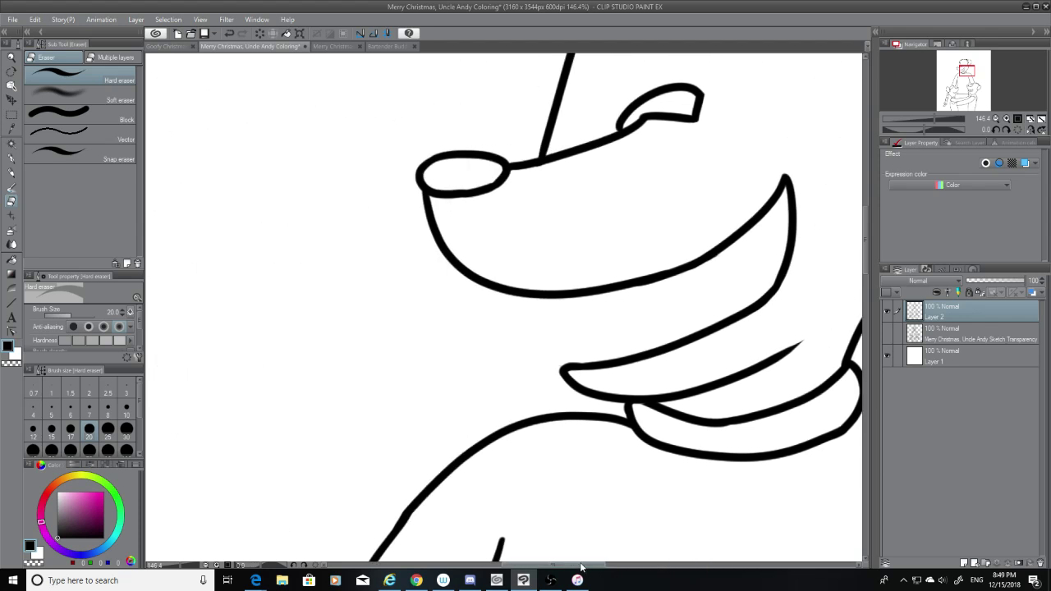
pyautogui.click(887, 333)
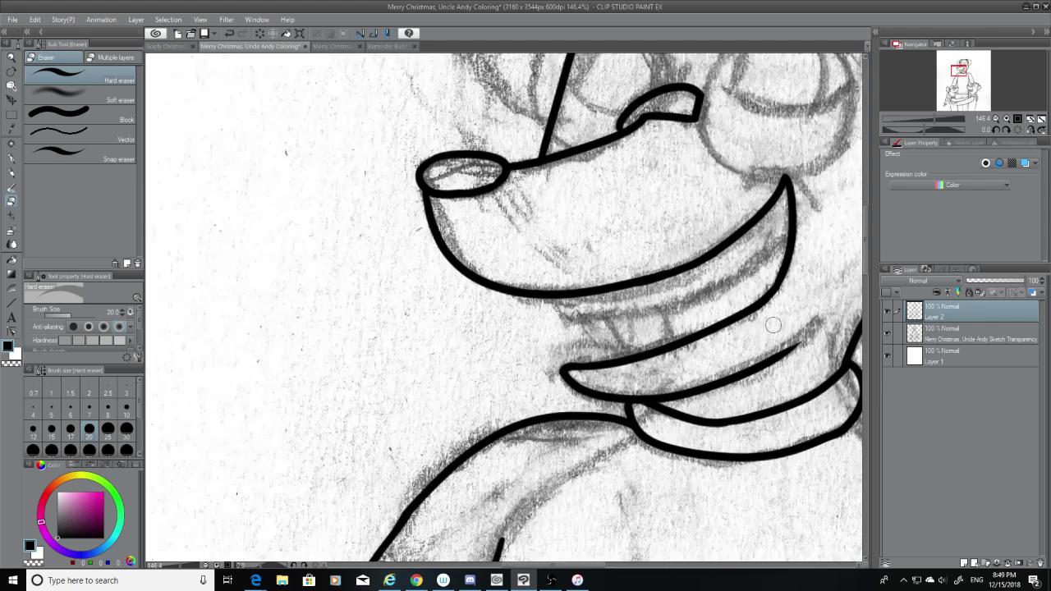
# Set the G-pen to size 10 and ink the short front edge of the central figure's upper teeth below the muzzle
pyautogui.click(11, 158)
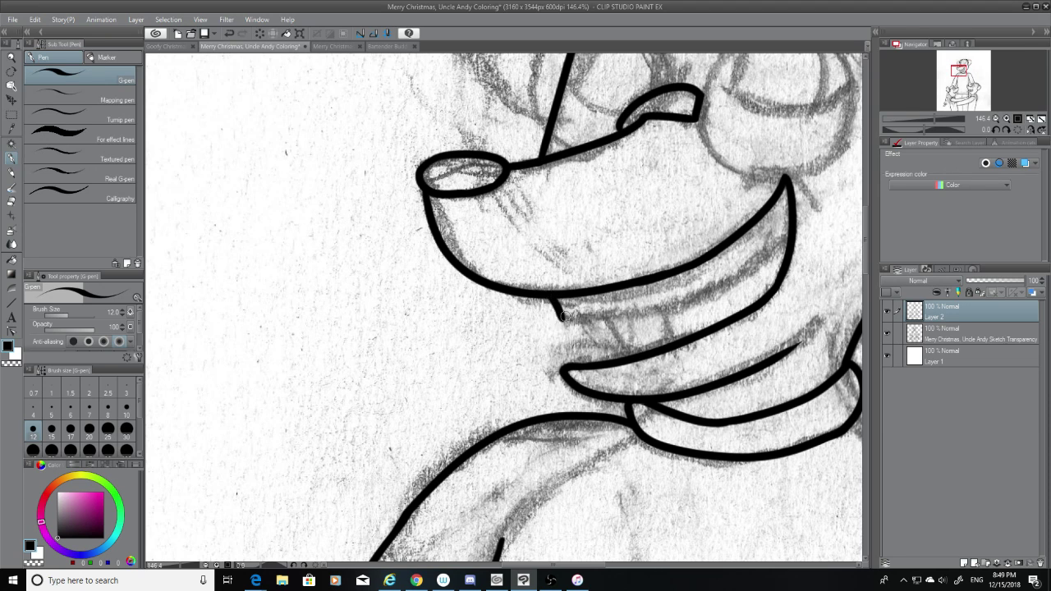
pyautogui.moveTo(561, 319)
pyautogui.mouseDown()
pyautogui.moveTo(785, 247)
pyautogui.moveTo(791, 232)
pyautogui.moveTo(588, 313)
pyautogui.mouseUp()
pyautogui.hotkey('ctrl', 'z')
pyautogui.hotkey('ctrl', 'z')
pyautogui.moveTo(791, 233)
pyautogui.mouseDown()
pyautogui.moveTo(751, 263)
pyautogui.moveTo(552, 325)
pyautogui.mouseUp()
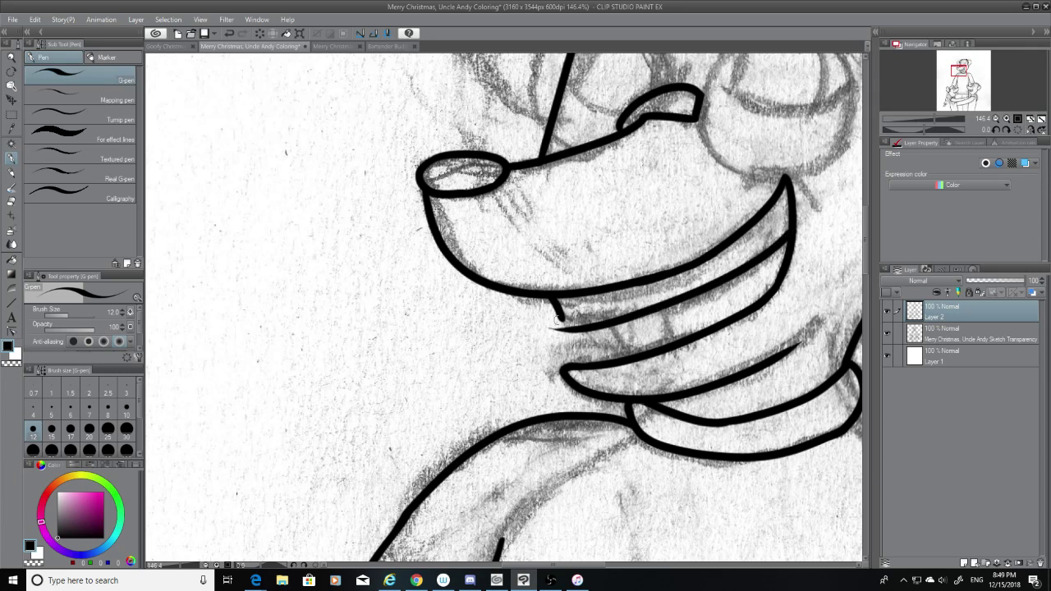
pyautogui.hotkey('ctrl', 'z')
pyautogui.click(126, 407)
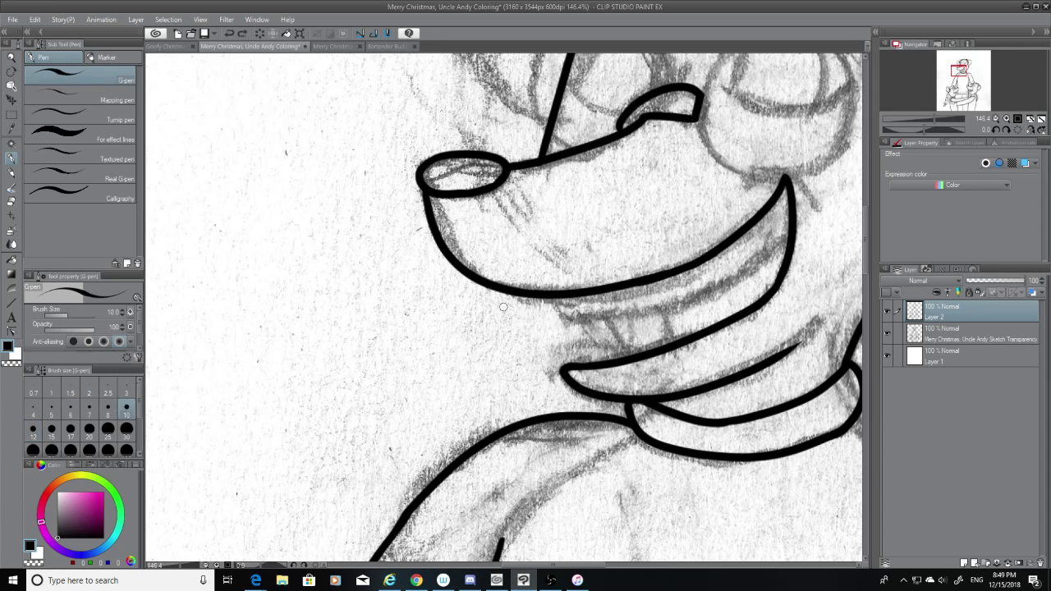
pyautogui.moveTo(558, 298); pyautogui.dragTo(570, 327)
pyautogui.hotkey('ctrl', 'z')
pyautogui.hotkey('ctrl', 'z')
pyautogui.hotkey('ctrl', 'z')
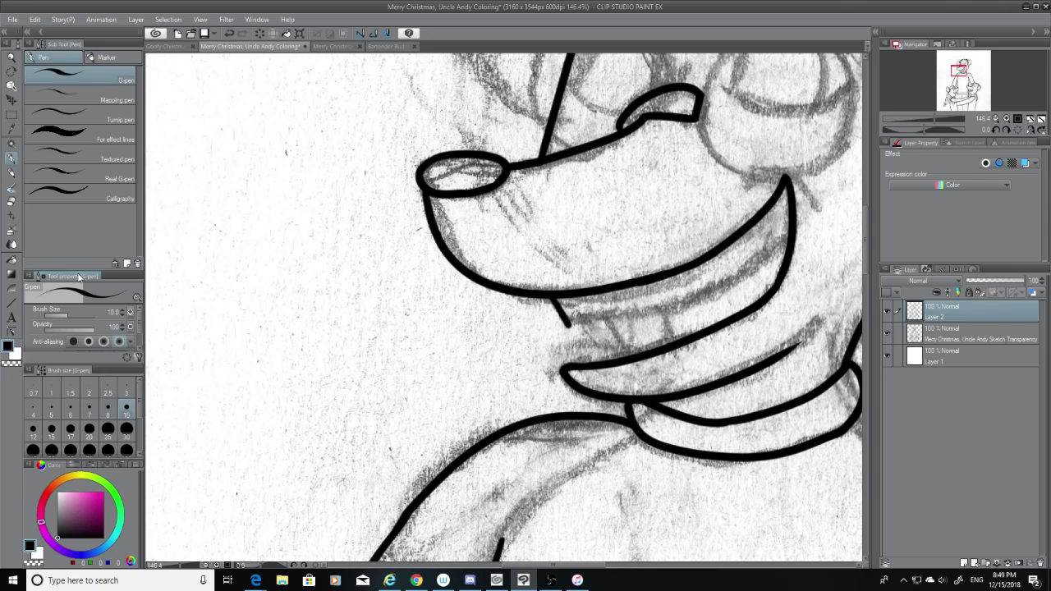
# Trim the teeth's front edge, ink their lower line back to the mouth corner at size 10, and check it without the sketch
pyautogui.press('e')
pyautogui.moveTo(577, 329); pyautogui.dragTo(540, 340)
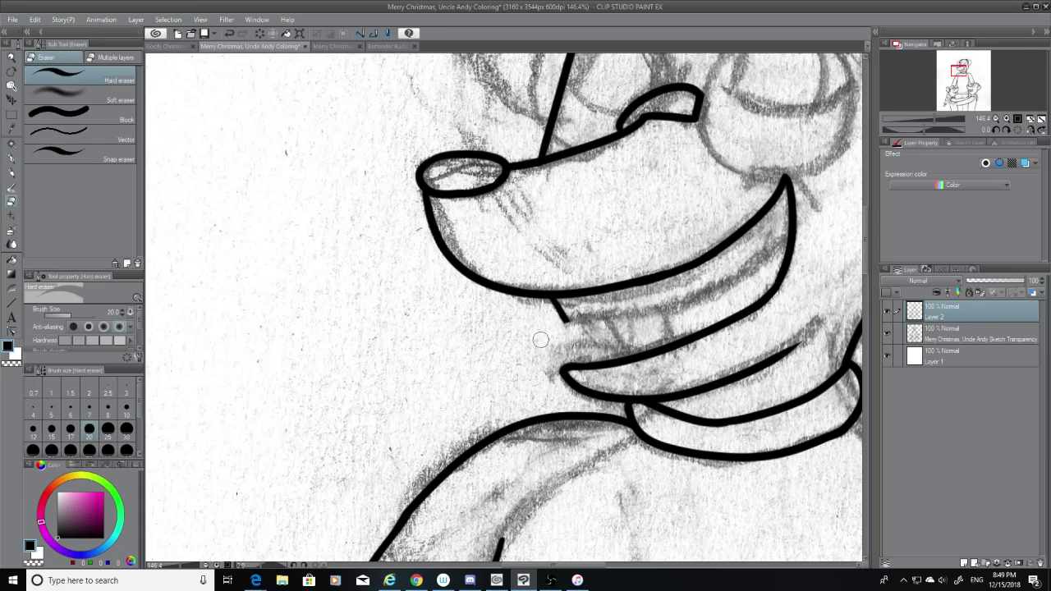
pyautogui.click(12, 157)
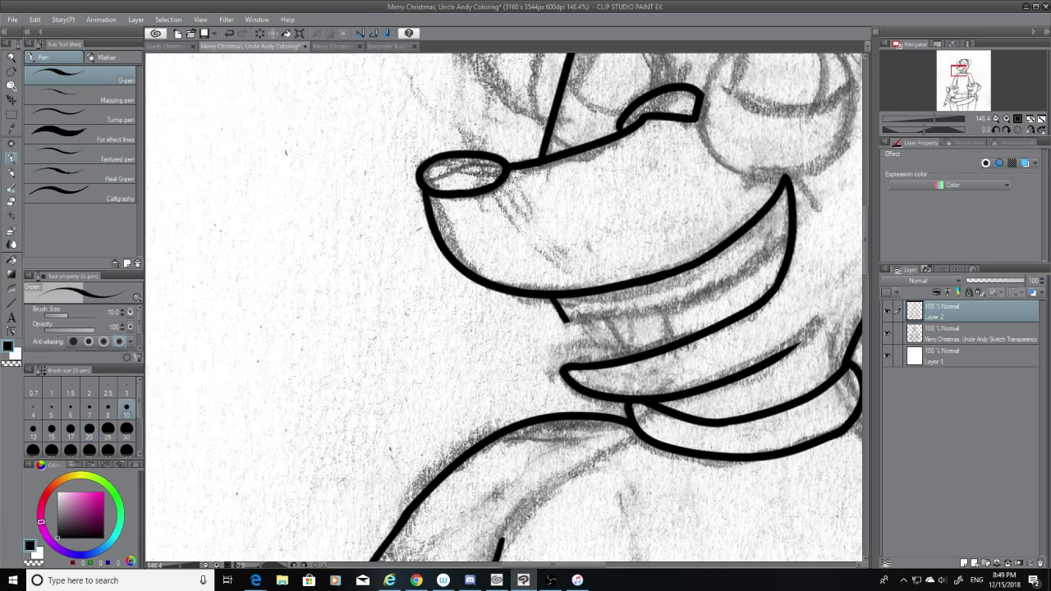
pyautogui.moveTo(563, 320)
pyautogui.mouseDown()
pyautogui.moveTo(787, 252)
pyautogui.moveTo(562, 318)
pyautogui.mouseUp()
pyautogui.hotkey('ctrl', 'z')
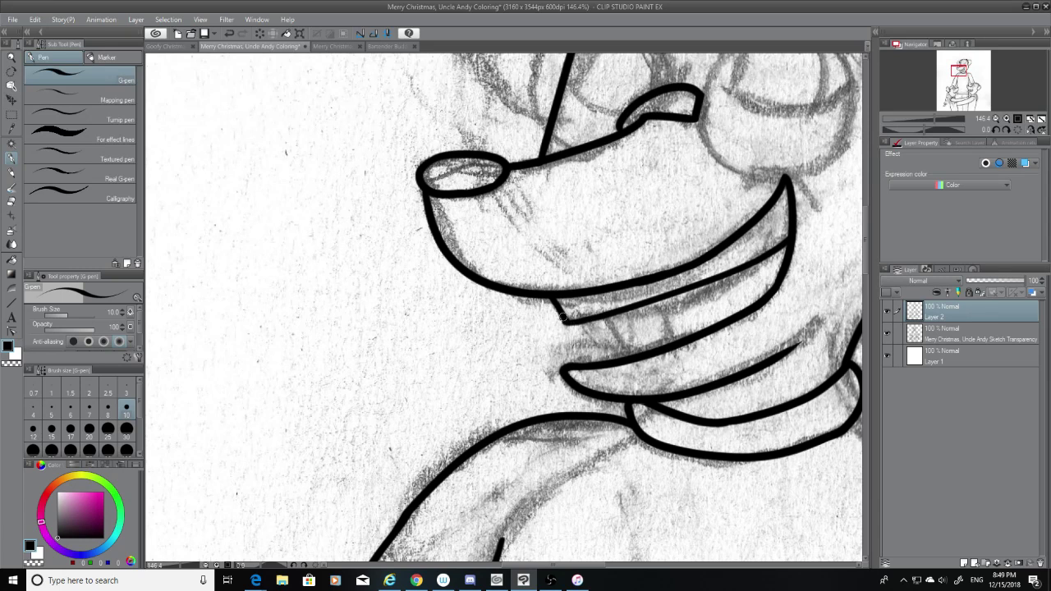
pyautogui.click(887, 329)
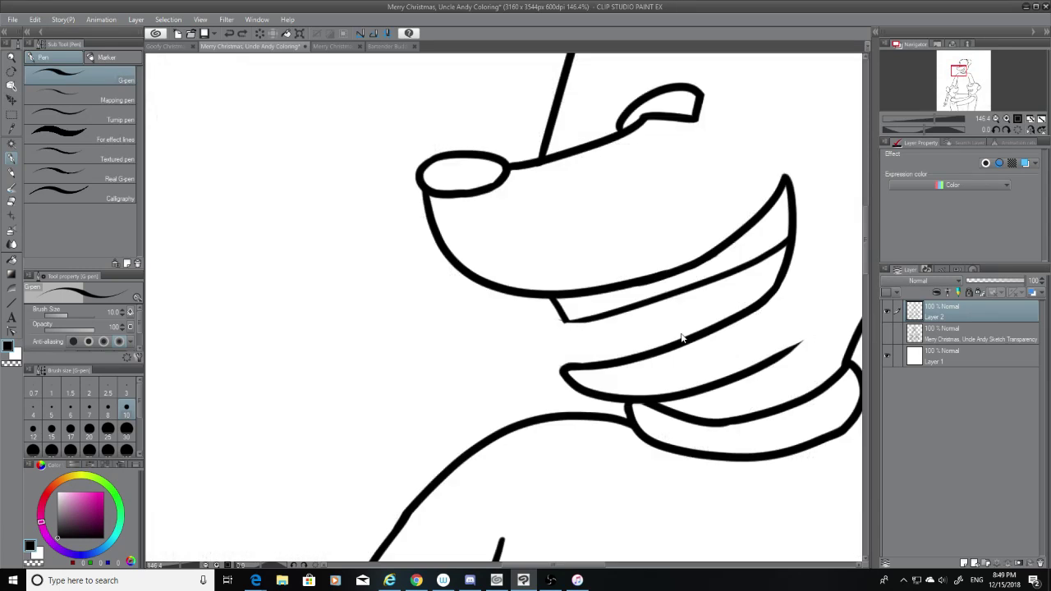
# Rework the front corner where the upper teeth's short edge meets their lower line
pyautogui.hotkey('ctrl', 'z')
pyautogui.moveTo(590, 319)
pyautogui.mouseDown()
pyautogui.moveTo(562, 320)
pyautogui.moveTo(593, 320)
pyautogui.mouseUp()
pyautogui.hotkey('ctrl', 'z')
pyautogui.hotkey('ctrl', 'z')
pyautogui.hotkey('ctrl', 'z')
pyautogui.hotkey('ctrl', 'z')
pyautogui.click(11, 201)
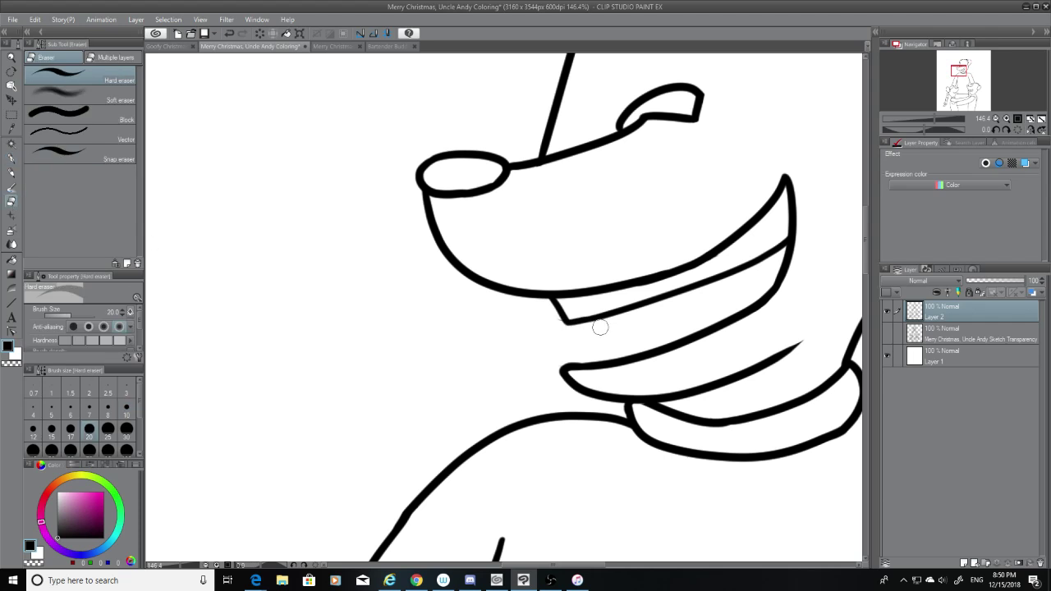
pyautogui.hotkey('ctrl', 'z')
pyautogui.hotkey('ctrl', 'y')
# Set the G-pen to size 12, ink two short dividers between the teeth line and lower lip, and check them without the sketch
pyautogui.click(888, 334)
pyautogui.click(12, 159)
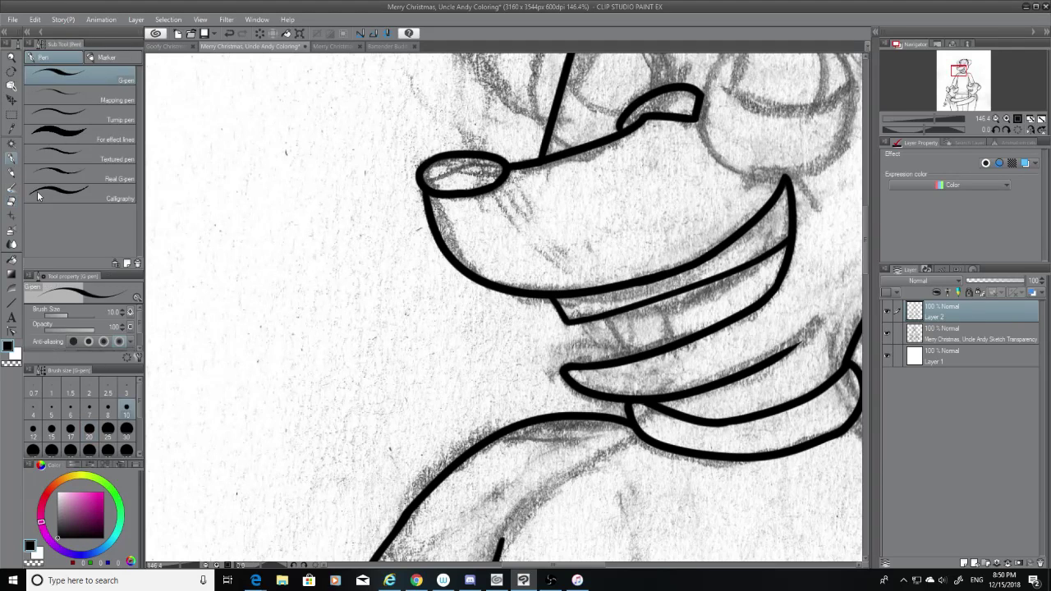
pyautogui.click(33, 429)
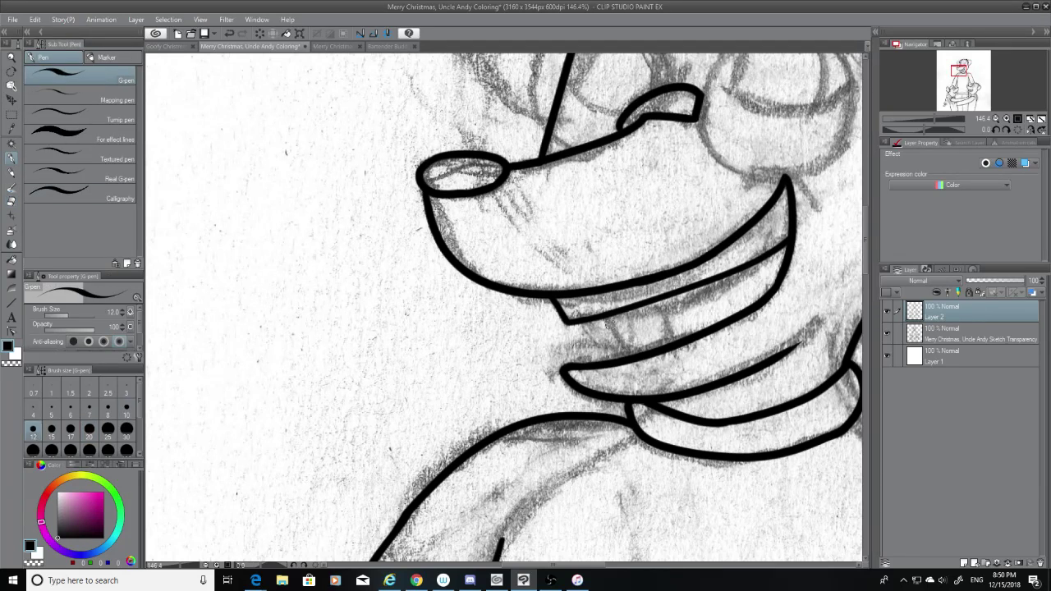
pyautogui.moveTo(606, 315); pyautogui.dragTo(631, 355)
pyautogui.moveTo(664, 299); pyautogui.dragTo(667, 347)
pyautogui.hotkey('ctrl', 'z')
pyautogui.moveTo(663, 300); pyautogui.dragTo(666, 345)
pyautogui.click(887, 333)
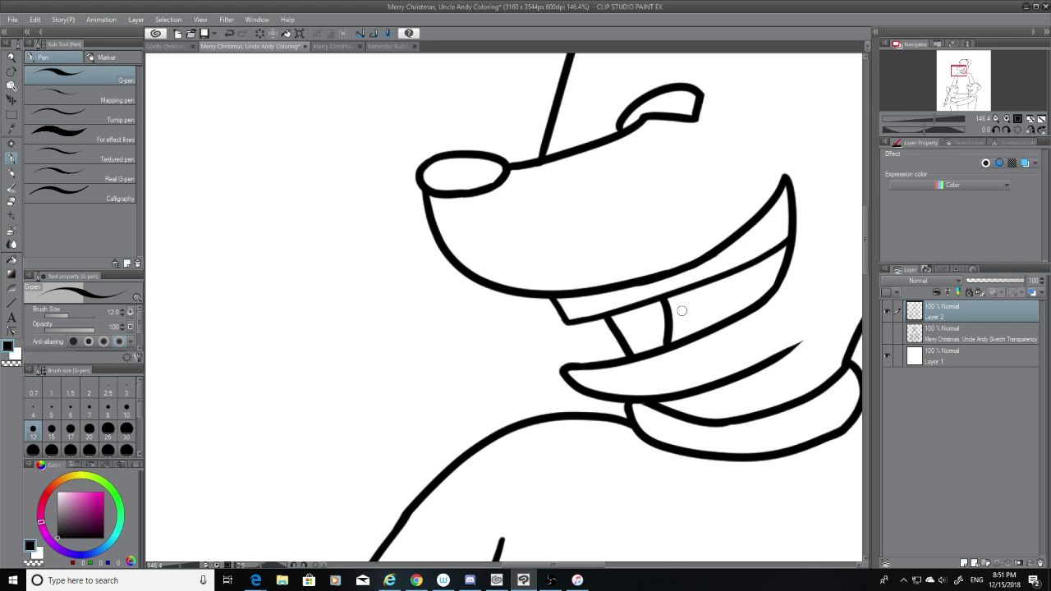
pyautogui.scroll(-6, 682, 310)
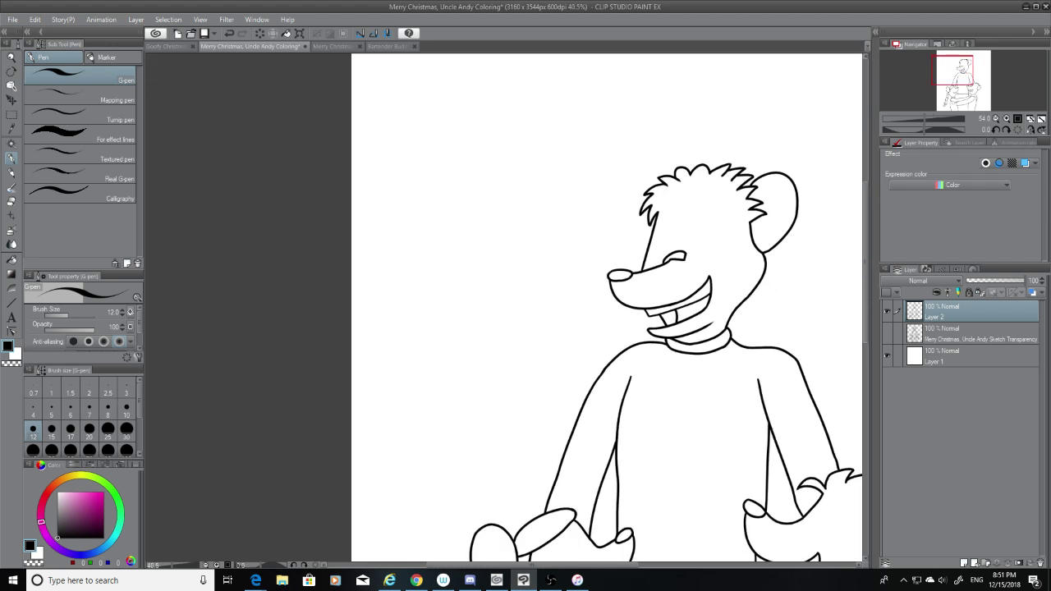
pyautogui.click(887, 332)
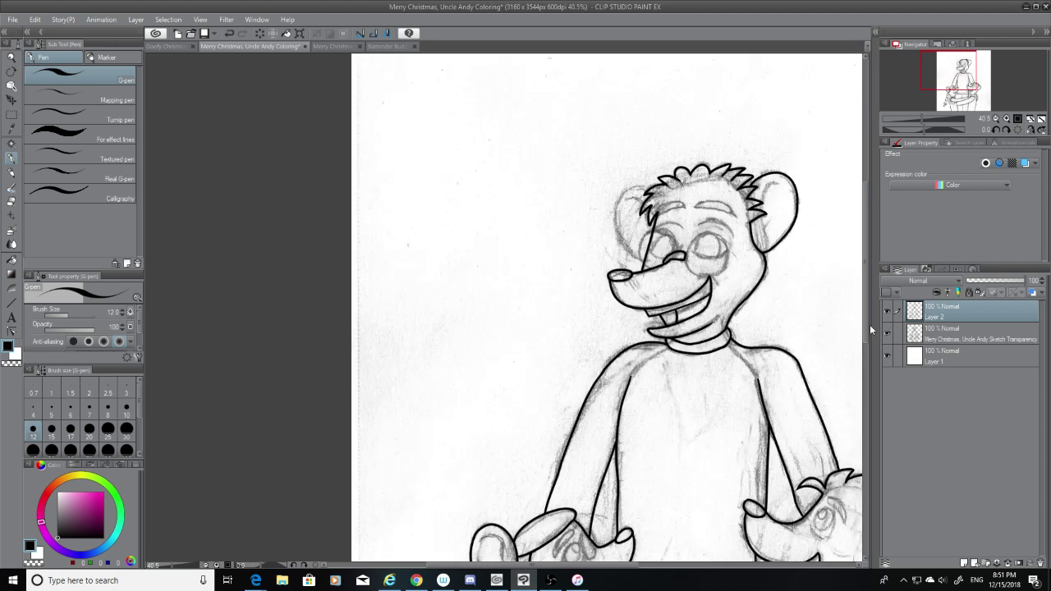
# Try to ink the central figure's far ear outline in one size 12 stroke from the hair down toward the face line
pyautogui.scroll(8, 659, 211)
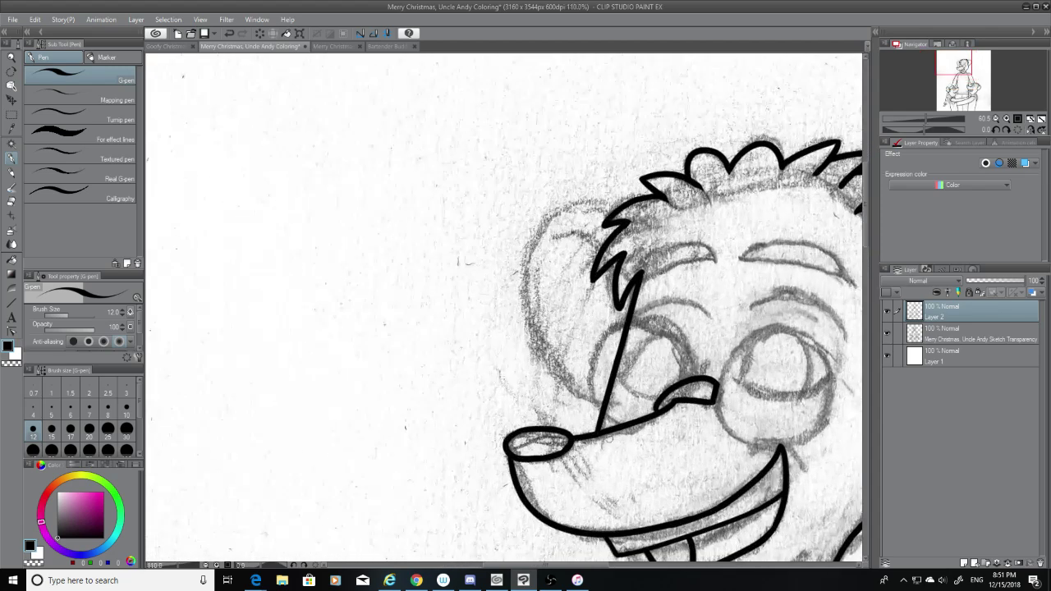
pyautogui.scroll(-5, 633, 173)
pyautogui.scroll(5, 620, 117)
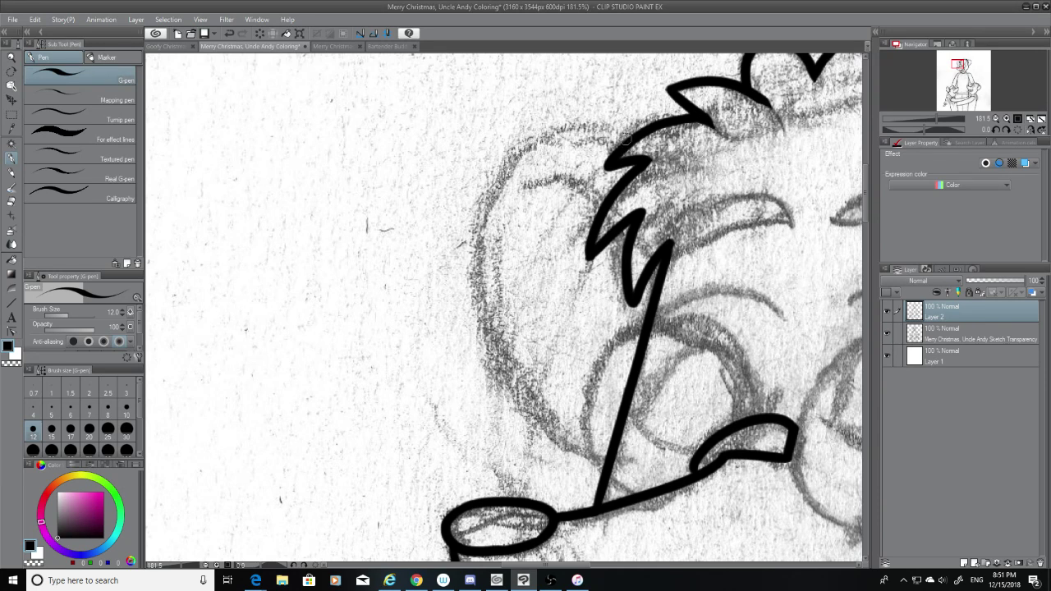
pyautogui.moveTo(622, 138); pyautogui.dragTo(501, 396)
pyautogui.hotkey('ctrl', 'z')
pyautogui.moveTo(621, 132)
pyautogui.mouseDown()
pyautogui.moveTo(529, 175)
pyautogui.moveTo(565, 386)
pyautogui.mouseUp()
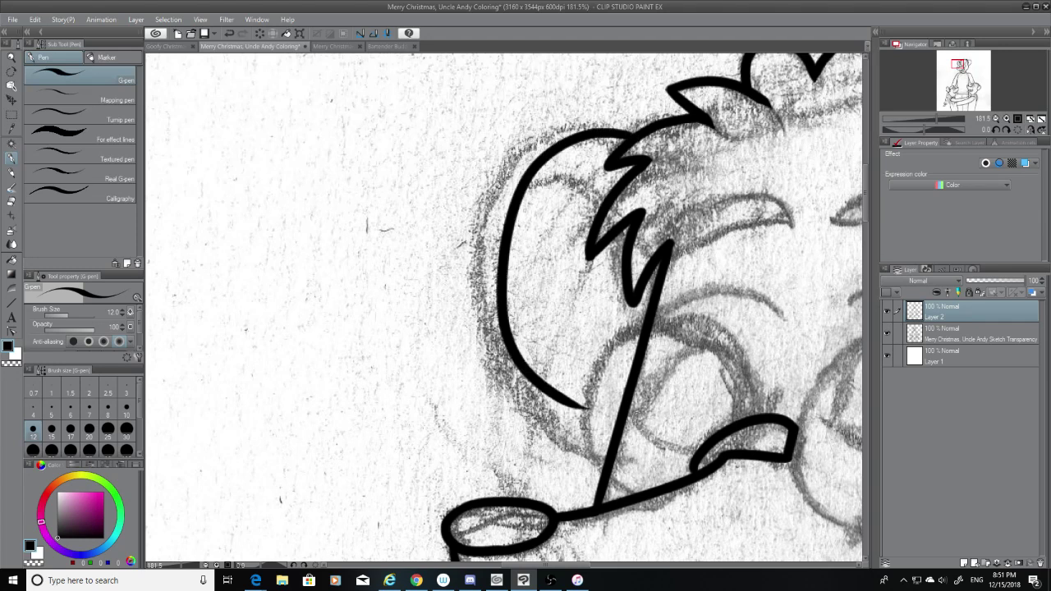
pyautogui.hotkey('ctrl', 'z')
pyautogui.moveTo(628, 136)
pyautogui.mouseDown()
pyautogui.moveTo(598, 134)
pyautogui.moveTo(603, 427)
pyautogui.mouseUp()
pyautogui.hotkey('ctrl', 'z')
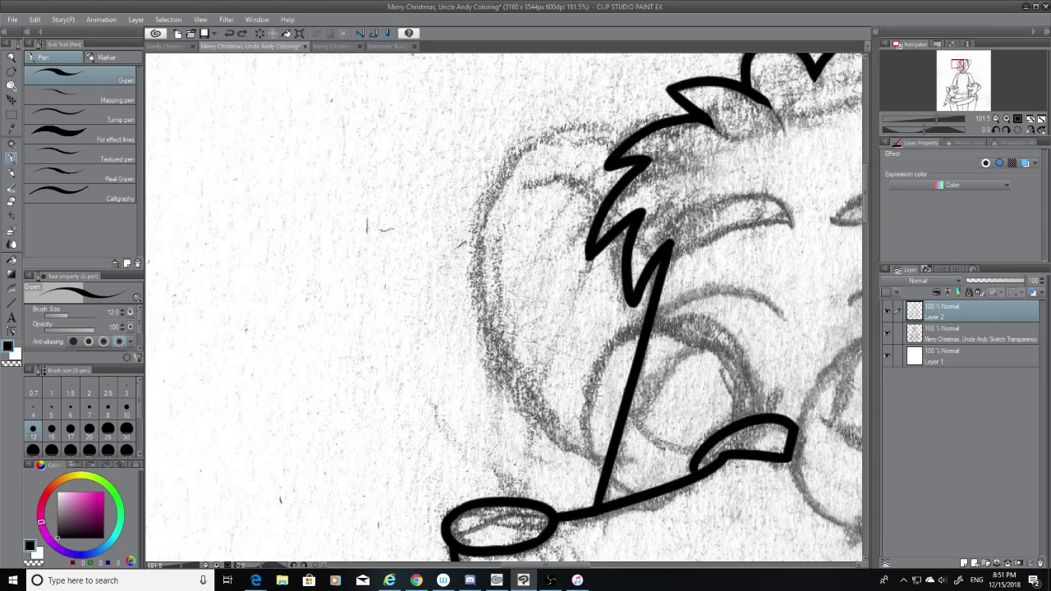
pyautogui.moveTo(626, 136)
pyautogui.mouseDown()
pyautogui.moveTo(491, 240)
pyautogui.moveTo(558, 437)
pyautogui.mouseUp()
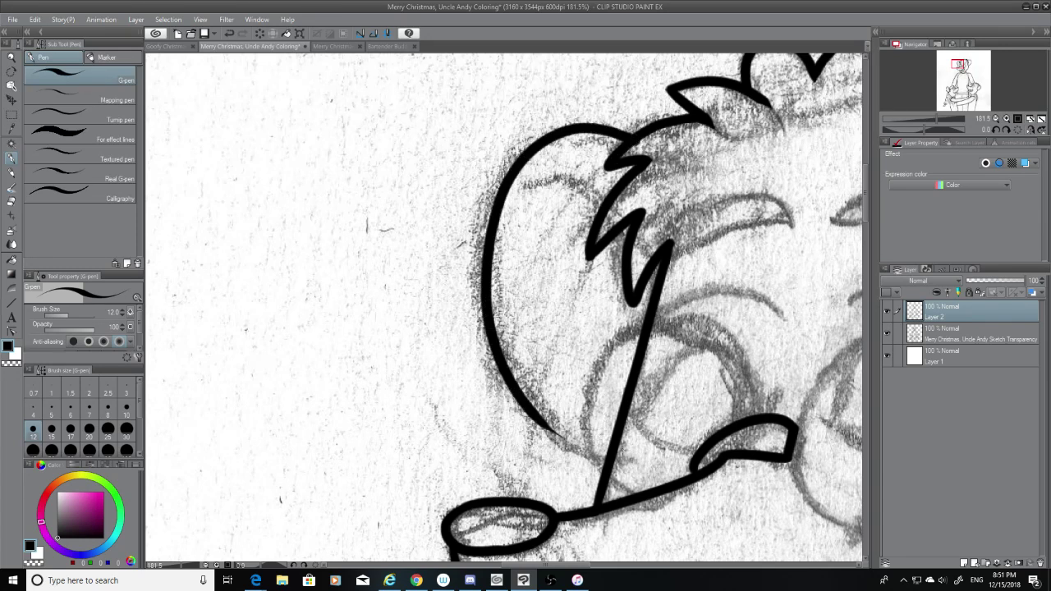
pyautogui.hotkey('ctrl', 'z')
pyautogui.moveTo(626, 133)
pyautogui.mouseDown()
pyautogui.moveTo(585, 132)
pyautogui.moveTo(527, 415)
pyautogui.mouseUp()
pyautogui.hotkey('ctrl', 'z')
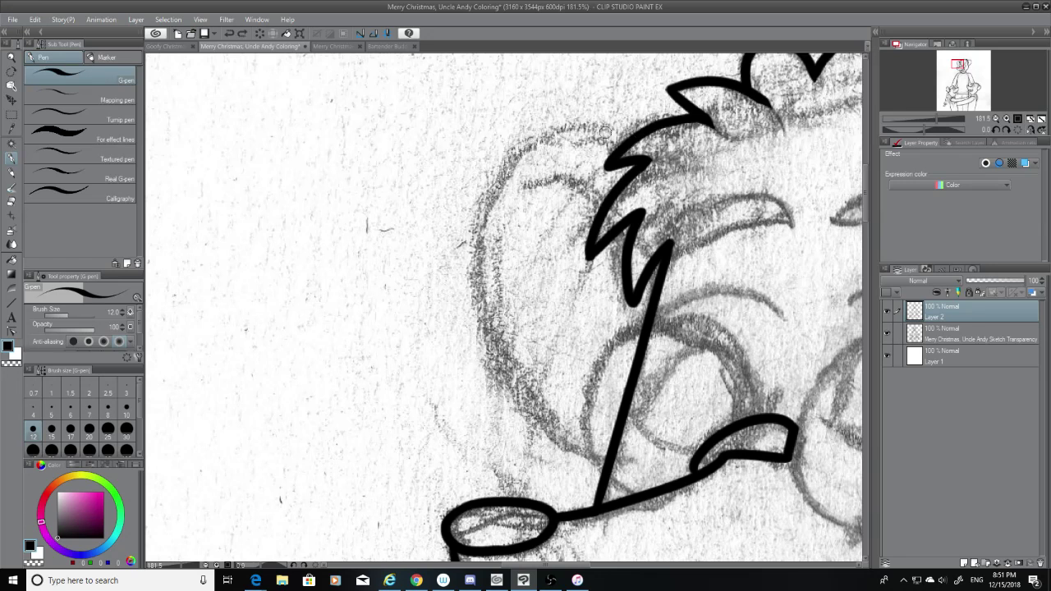
pyautogui.moveTo(630, 141); pyautogui.dragTo(525, 423)
pyautogui.hotkey('ctrl', 'z')
pyautogui.moveTo(623, 139); pyautogui.dragTo(452, 420)
pyautogui.hotkey('ctrl', 'z')
pyautogui.moveTo(618, 142); pyautogui.dragTo(521, 452)
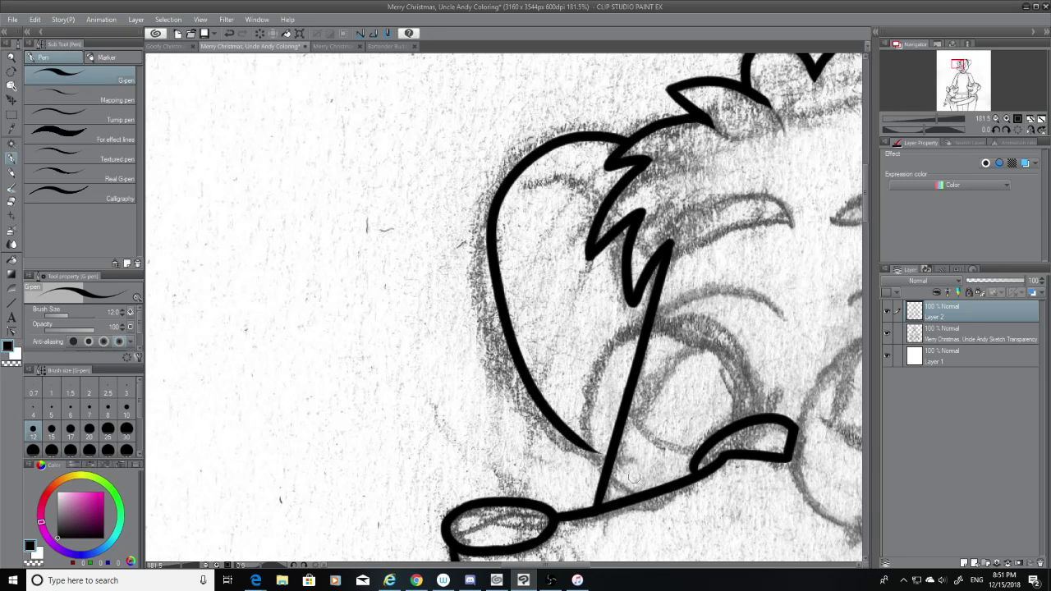
pyautogui.hotkey('ctrl', 'z')
pyautogui.moveTo(626, 123)
pyautogui.mouseDown()
pyautogui.moveTo(505, 345)
pyautogui.moveTo(505, 419)
pyautogui.mouseUp()
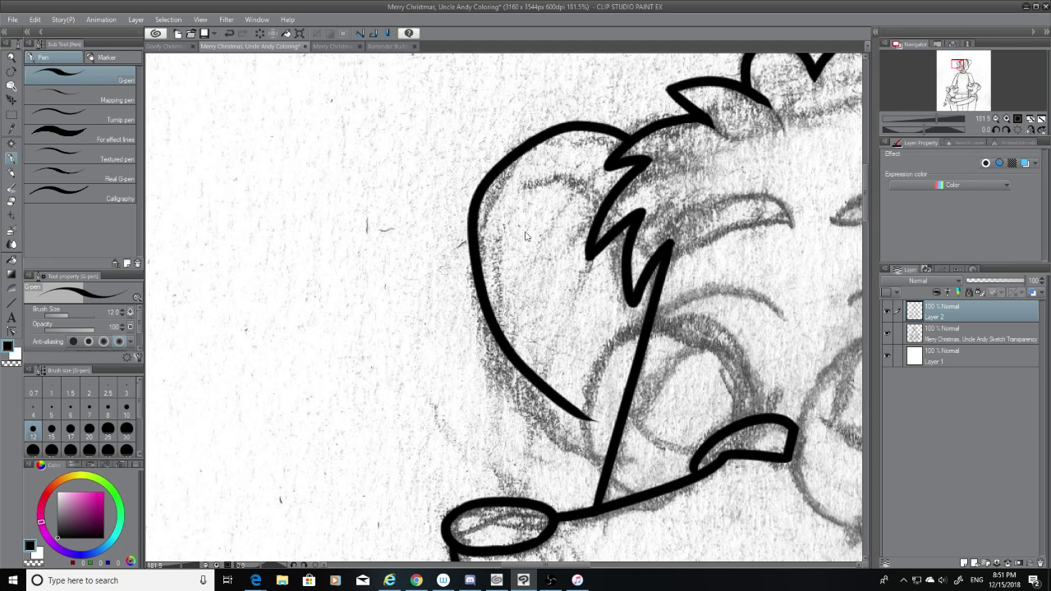
pyautogui.hotkey('ctrl', 'z')
pyautogui.moveTo(628, 125)
pyautogui.mouseDown()
pyautogui.moveTo(603, 131)
pyautogui.moveTo(505, 392)
pyautogui.mouseUp()
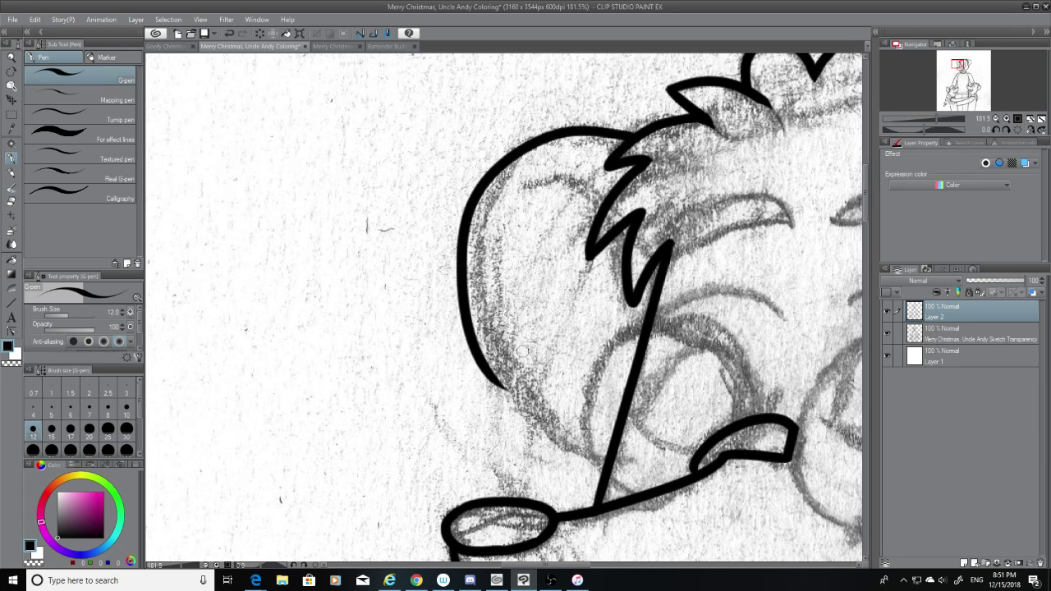
pyautogui.hotkey('ctrl', 'z')
pyautogui.moveTo(629, 125)
pyautogui.mouseDown()
pyautogui.moveTo(485, 293)
pyautogui.moveTo(534, 394)
pyautogui.mouseUp()
pyautogui.hotkey('ctrl', 'z')
pyautogui.moveTo(629, 125)
pyautogui.mouseDown()
pyautogui.moveTo(483, 305)
pyautogui.moveTo(525, 443)
pyautogui.mouseUp()
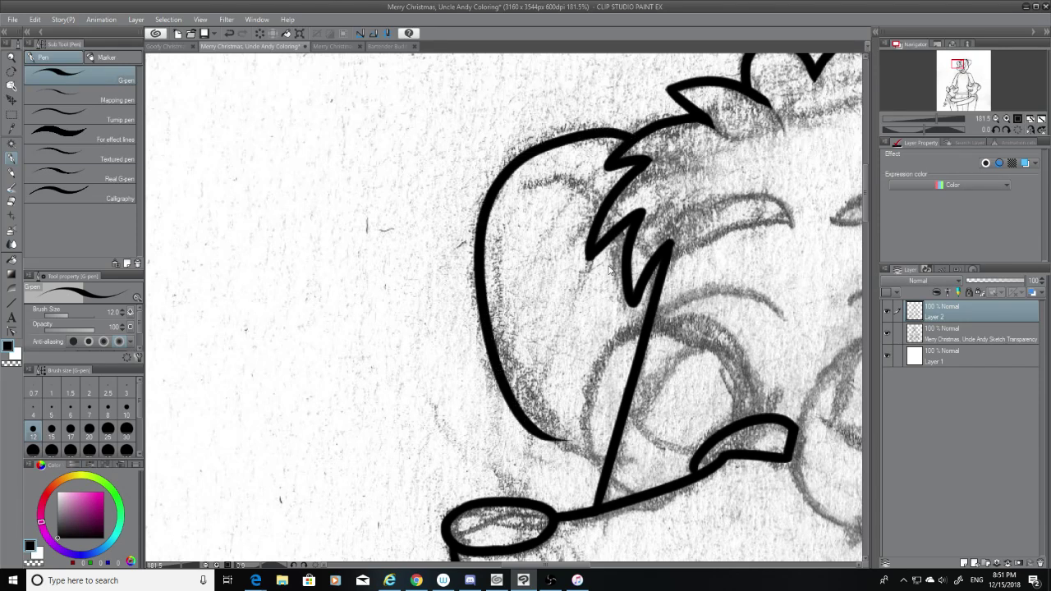
pyautogui.hotkey('ctrl', 'z')
pyautogui.moveTo(630, 125)
pyautogui.mouseDown()
pyautogui.moveTo(591, 128)
pyautogui.moveTo(546, 451)
pyautogui.mouseUp()
pyautogui.hotkey('ctrl', 'z')
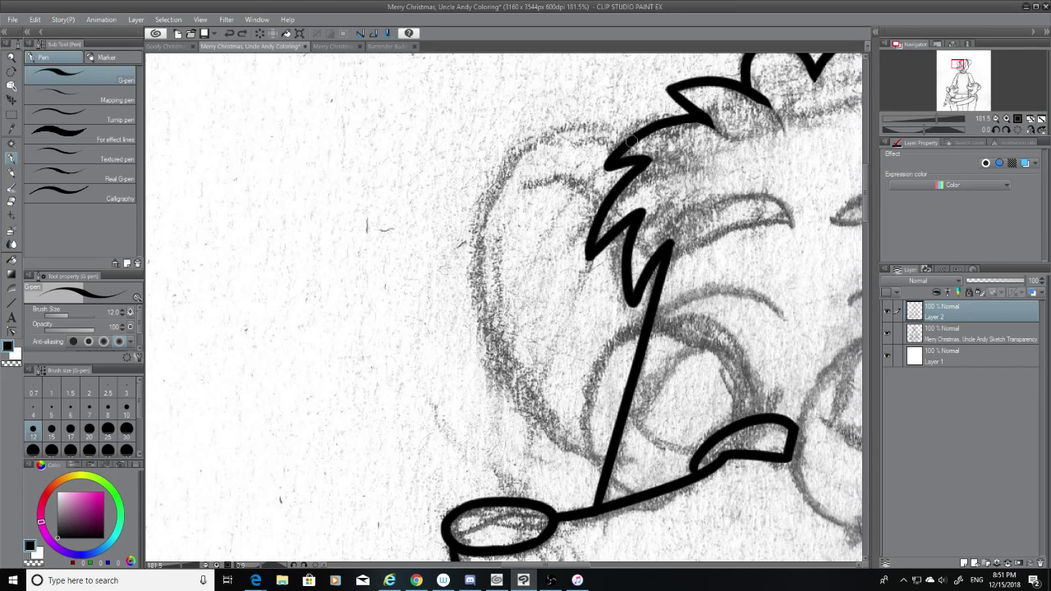
pyautogui.moveTo(624, 128)
pyautogui.mouseDown()
pyautogui.moveTo(497, 314)
pyautogui.moveTo(554, 458)
pyautogui.mouseUp()
pyautogui.hotkey('ctrl', 'z')
pyautogui.moveTo(629, 124)
pyautogui.mouseDown()
pyautogui.moveTo(580, 122)
pyautogui.moveTo(579, 395)
pyautogui.mouseUp()
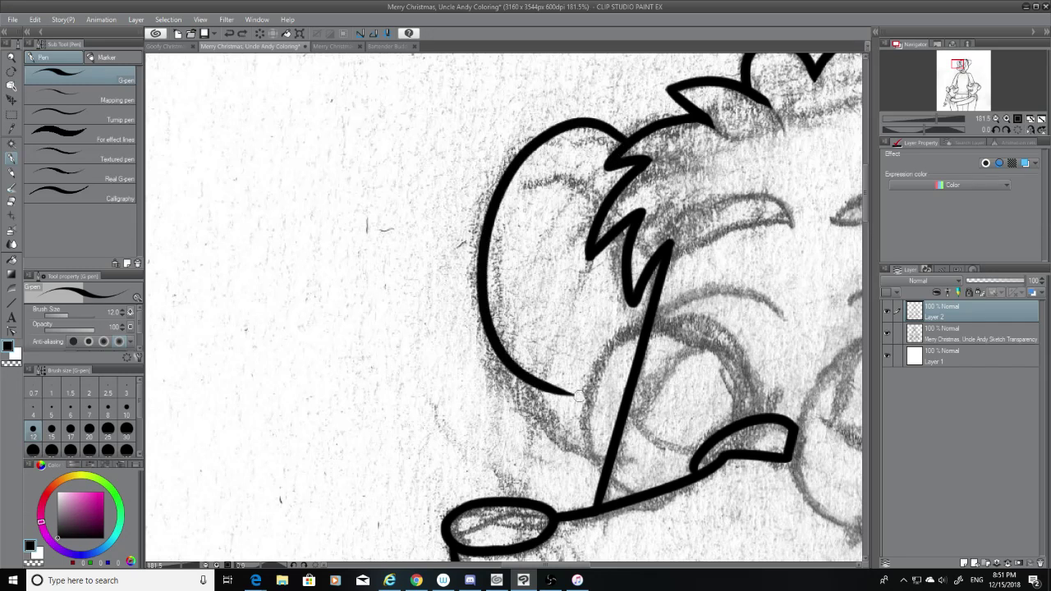
pyautogui.hotkey('ctrl', 'z')
pyautogui.moveTo(629, 128)
pyautogui.mouseDown()
pyautogui.moveTo(543, 145)
pyautogui.moveTo(542, 395)
pyautogui.mouseUp()
pyautogui.hotkey('ctrl', 'z')
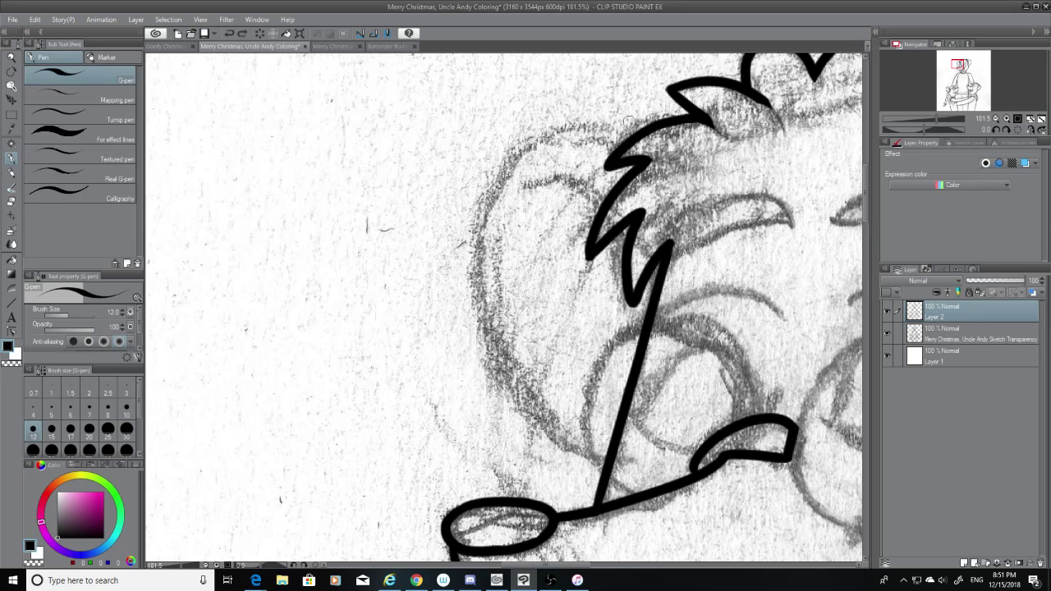
pyautogui.moveTo(629, 128)
pyautogui.mouseDown()
pyautogui.moveTo(495, 185)
pyautogui.moveTo(544, 450)
pyautogui.mouseUp()
pyautogui.hotkey('ctrl', 'z')
pyautogui.moveTo(629, 128)
pyautogui.mouseDown()
pyautogui.moveTo(481, 189)
pyautogui.moveTo(485, 362)
pyautogui.mouseUp()
pyautogui.hotkey('ctrl', 'z')
pyautogui.moveTo(629, 130); pyautogui.dragTo(515, 293)
pyautogui.hotkey('ctrl', 'z')
pyautogui.moveTo(628, 132)
pyautogui.mouseDown()
pyautogui.moveTo(481, 310)
pyautogui.moveTo(546, 383)
pyautogui.mouseUp()
pyautogui.hotkey('ctrl', 'z')
pyautogui.moveTo(628, 131)
pyautogui.mouseDown()
pyautogui.moveTo(542, 167)
pyautogui.moveTo(547, 444)
pyautogui.mouseUp()
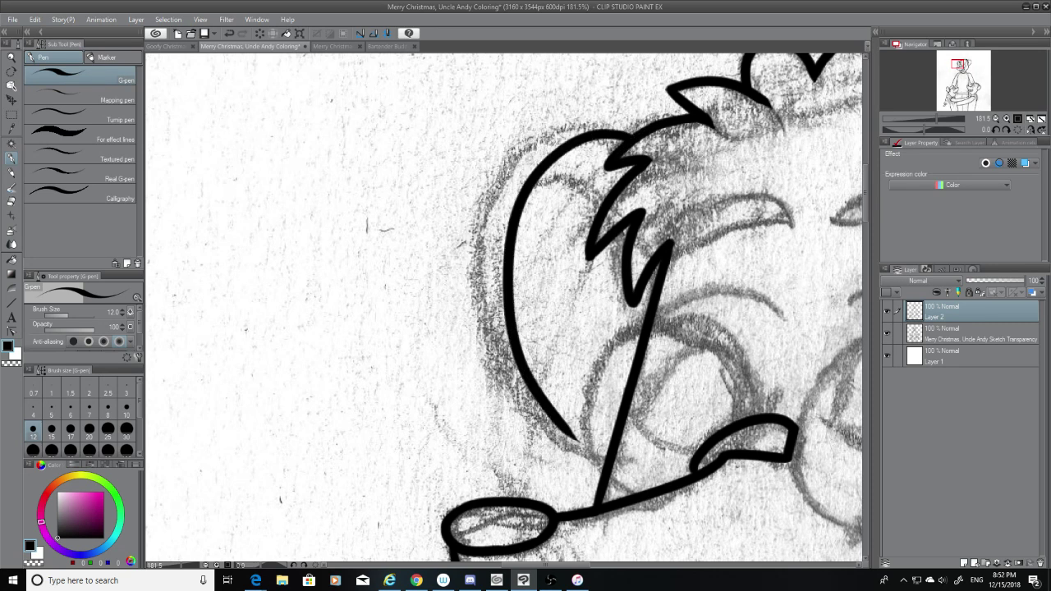
pyautogui.hotkey('ctrl', 'z')
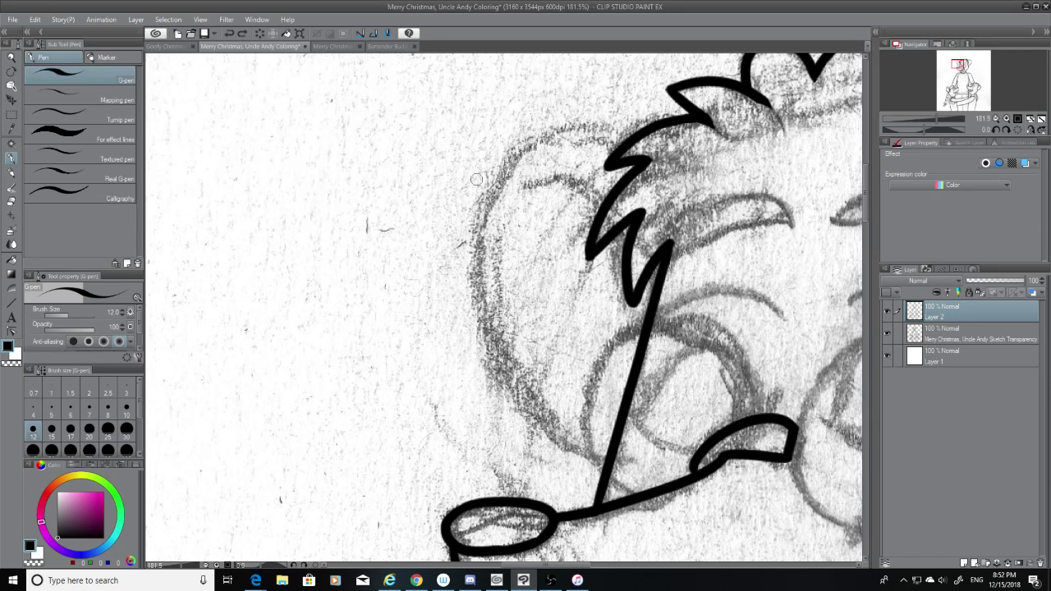
# Ink the far ear's outer curve from its upper bend down to the slanted face line
pyautogui.moveTo(514, 145)
pyautogui.mouseDown()
pyautogui.moveTo(501, 284)
pyautogui.moveTo(600, 423)
pyautogui.mouseUp()
pyautogui.hotkey('ctrl', 'z')
pyautogui.moveTo(520, 150); pyautogui.dragTo(597, 451)
pyautogui.hotkey('ctrl', 'z')
pyautogui.moveTo(511, 156); pyautogui.dragTo(604, 448)
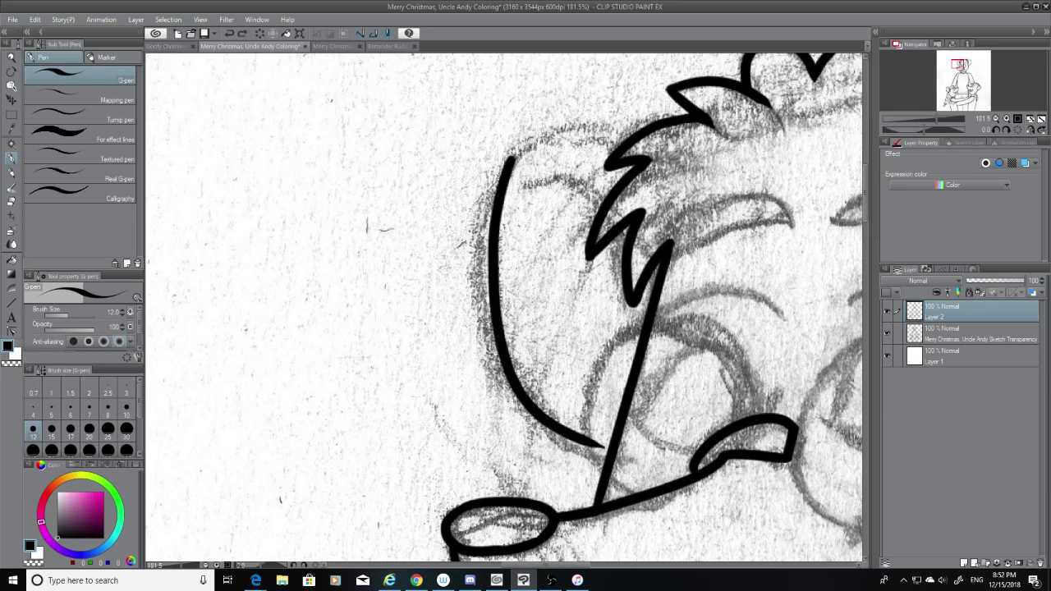
pyautogui.hotkey('ctrl', 'z')
pyautogui.moveTo(527, 144)
pyautogui.mouseDown()
pyautogui.moveTo(479, 235)
pyautogui.moveTo(606, 452)
pyautogui.mouseUp()
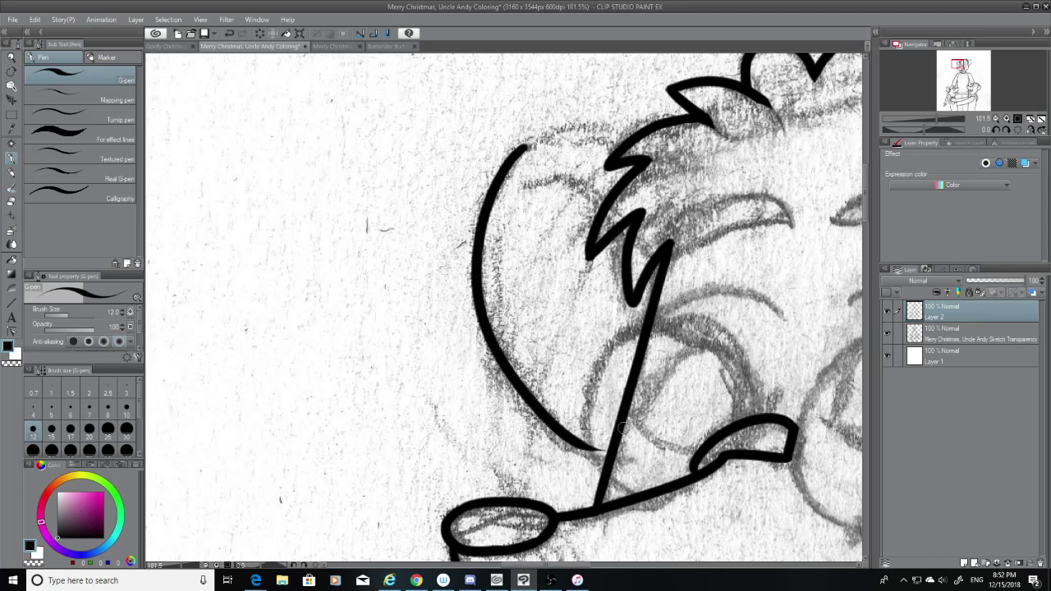
# Erase the ear curve's tapered lower tip and ink a short stroke joining it to the slanted face line
pyautogui.click(10, 203)
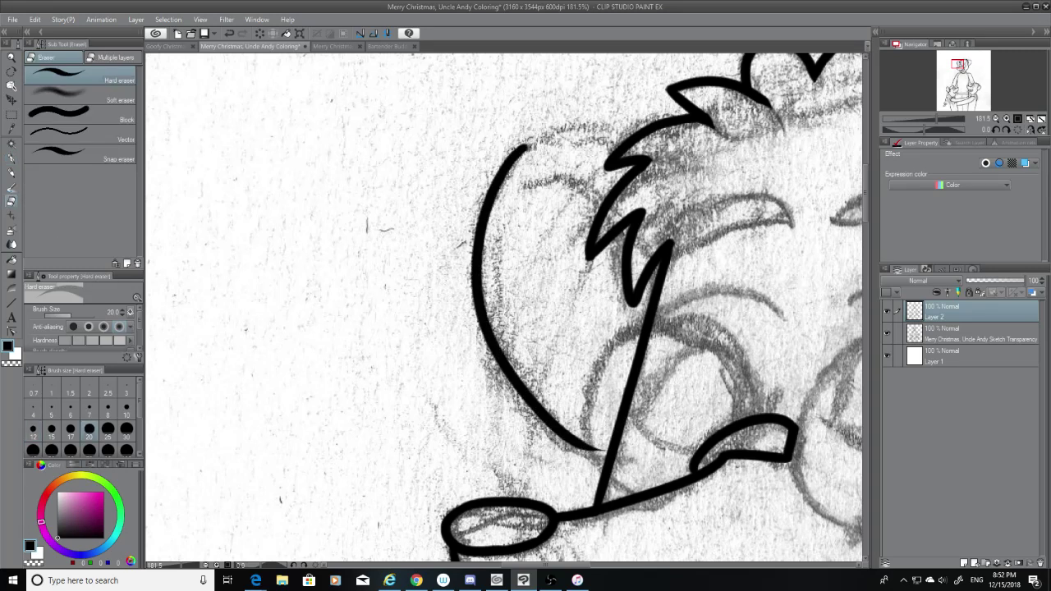
pyautogui.click(888, 333)
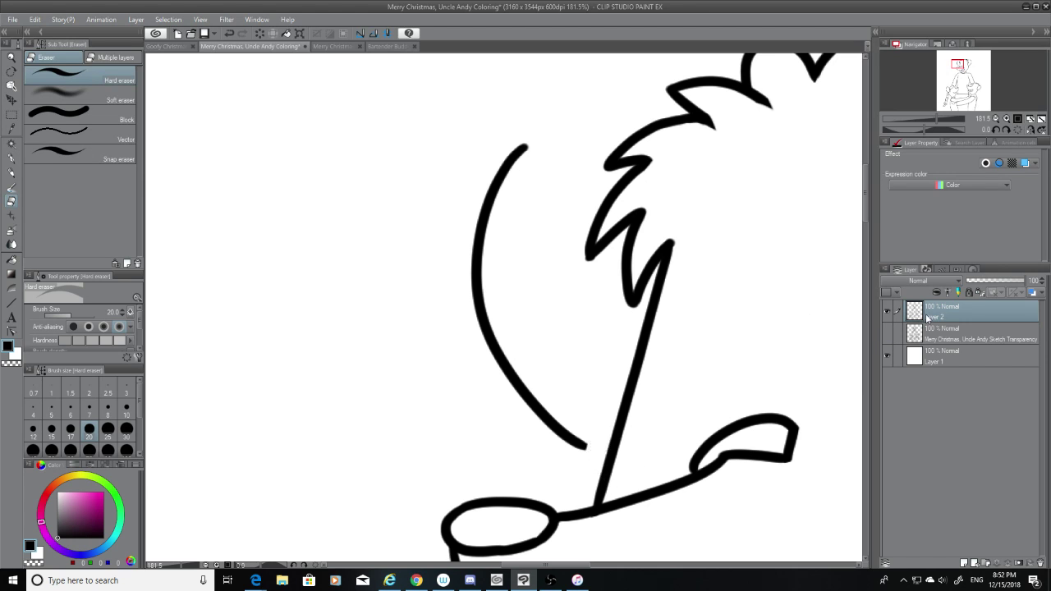
pyautogui.click(887, 333)
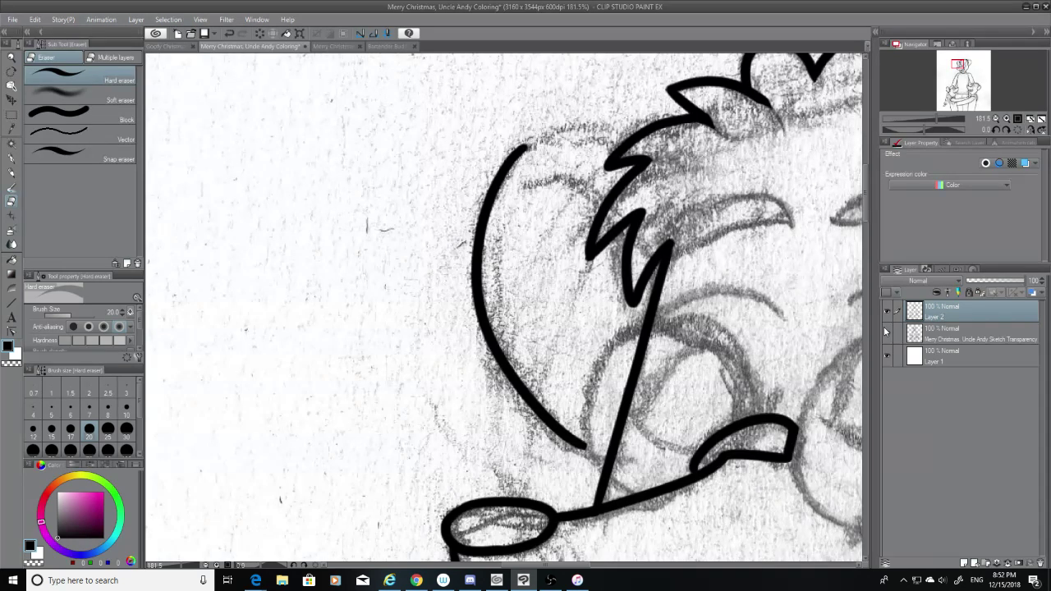
pyautogui.click(10, 159)
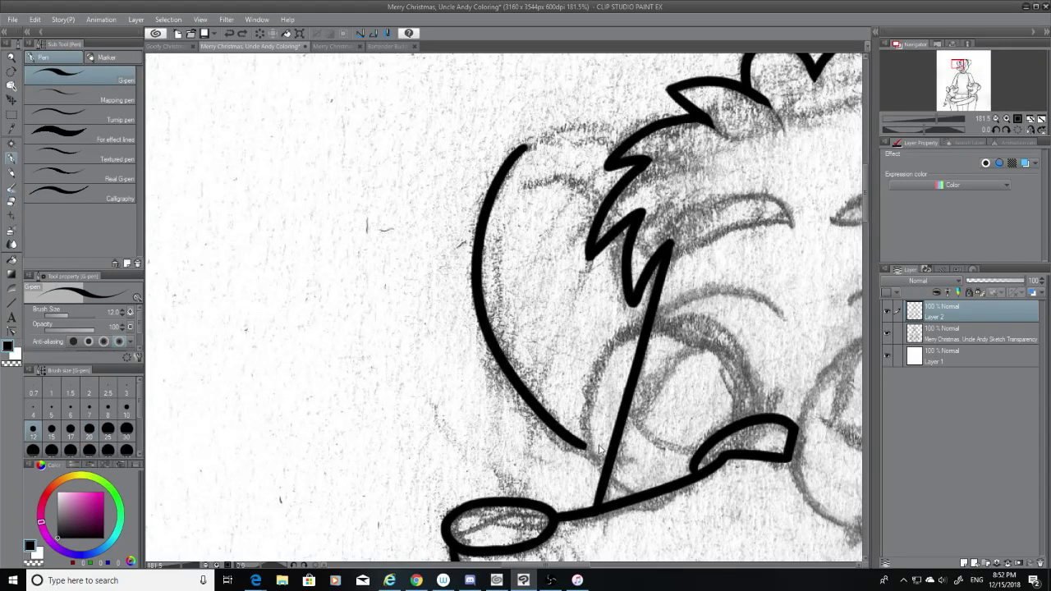
pyautogui.moveTo(579, 442); pyautogui.dragTo(613, 455)
# Try to close the top of the far ear between its outer curve and the hair
pyautogui.moveTo(524, 149)
pyautogui.mouseDown()
pyautogui.moveTo(581, 131)
pyautogui.moveTo(621, 131)
pyautogui.mouseUp()
pyautogui.hotkey('ctrl', 'z')
pyautogui.hotkey('ctrl', 'z')
pyautogui.moveTo(524, 149); pyautogui.dragTo(621, 138)
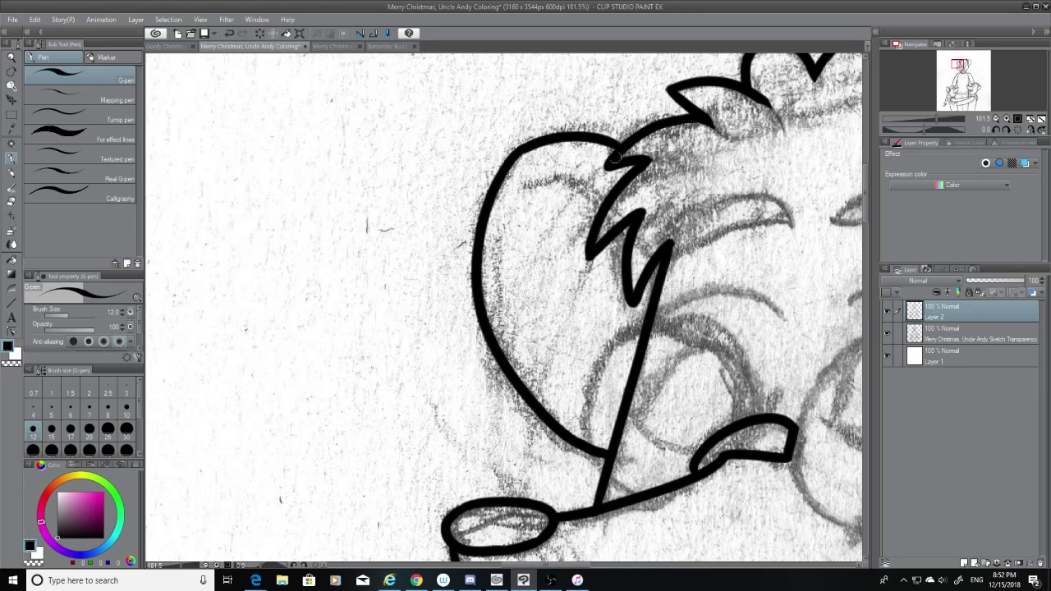
pyautogui.hotkey('ctrl', 'z')
pyautogui.moveTo(522, 150)
pyautogui.mouseDown()
pyautogui.moveTo(571, 134)
pyautogui.moveTo(616, 142)
pyautogui.mouseUp()
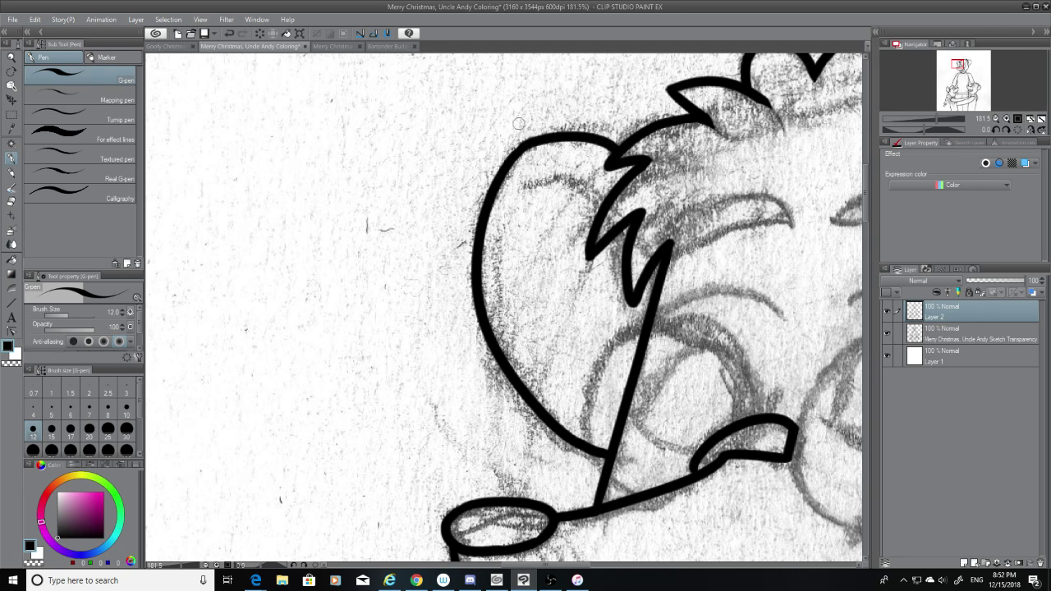
pyautogui.hotkey('ctrl', 'z')
# Check the open ear curve without the sketch, and ink the ear's top edge over to the hair outline at size 12
pyautogui.click(888, 333)
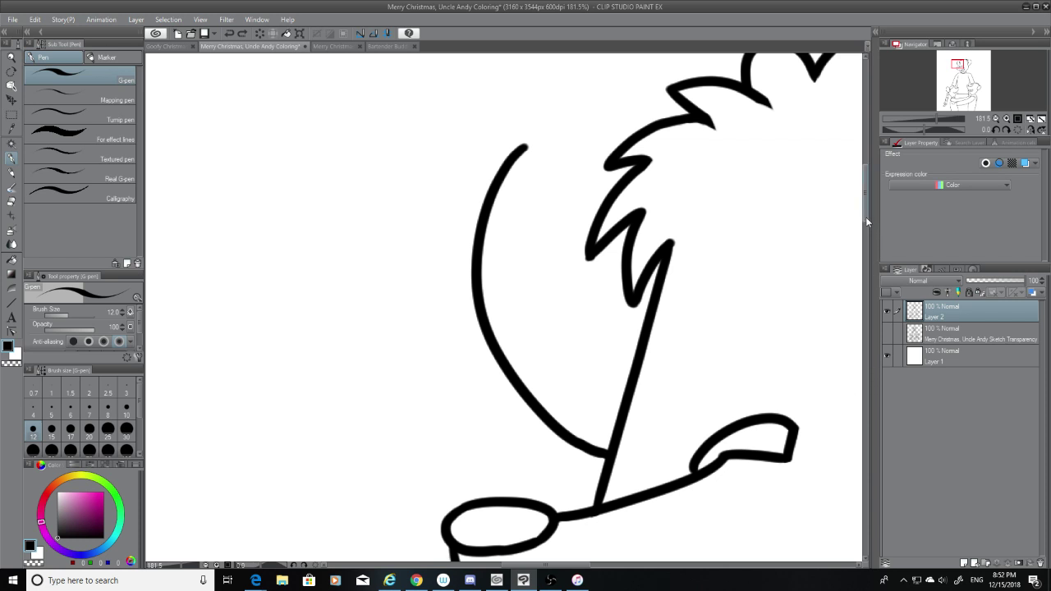
pyautogui.moveTo(866, 217); pyautogui.dragTo(865, 205)
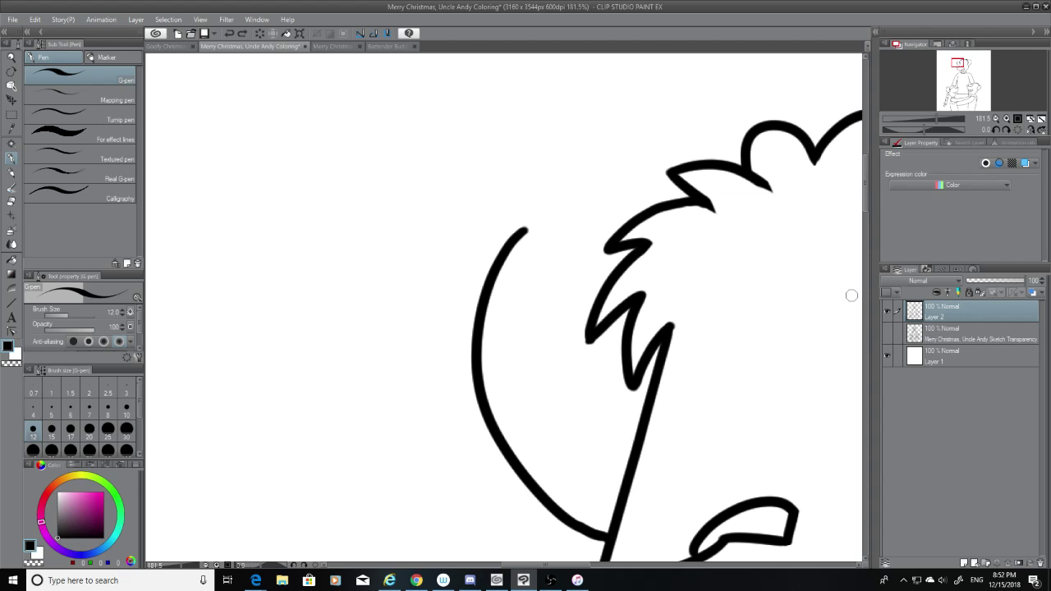
pyautogui.click(888, 333)
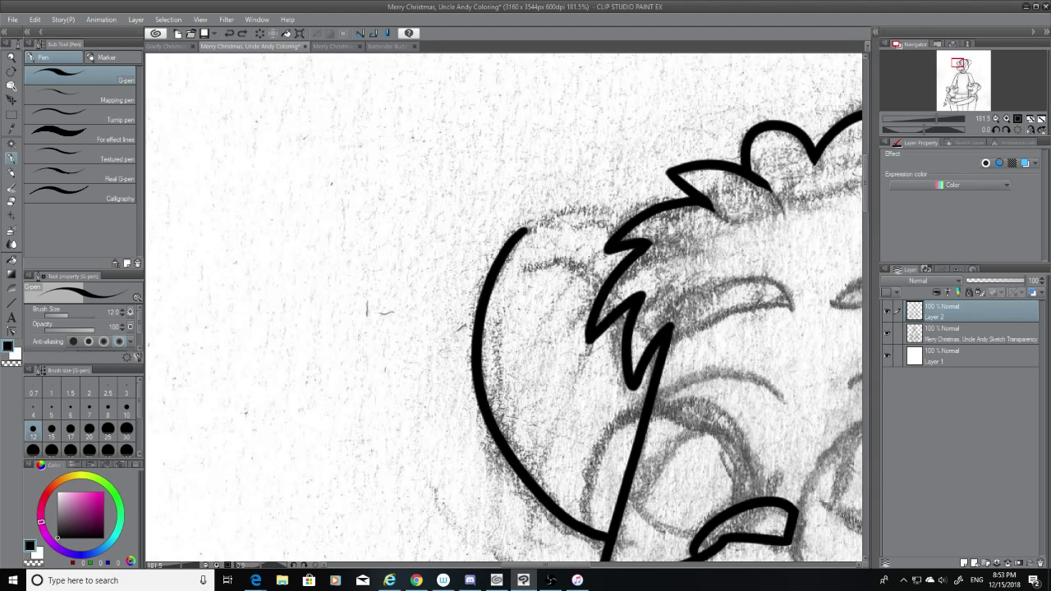
pyautogui.click(14, 191)
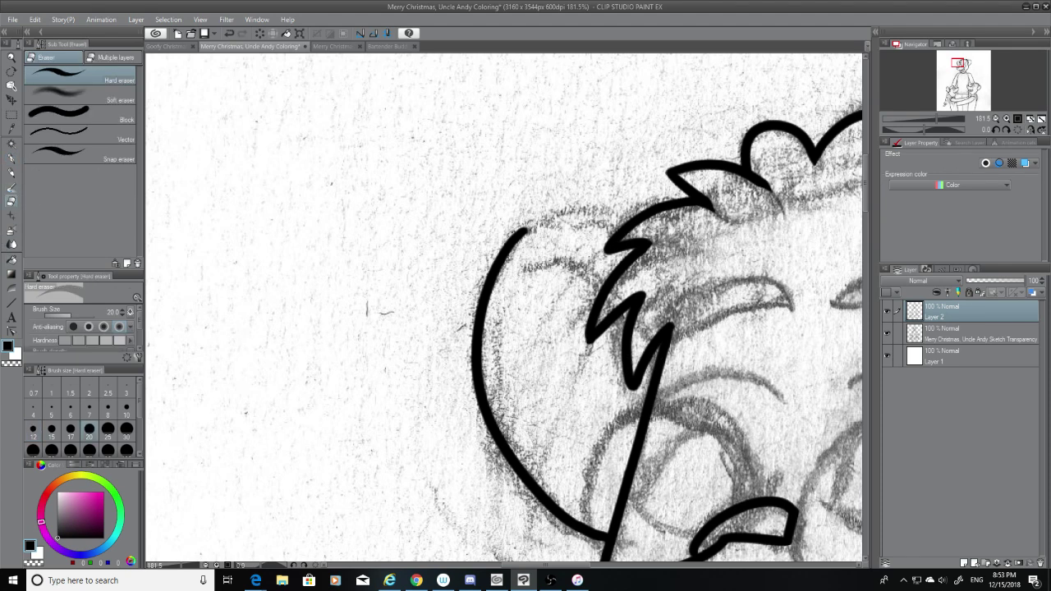
pyautogui.click(11, 158)
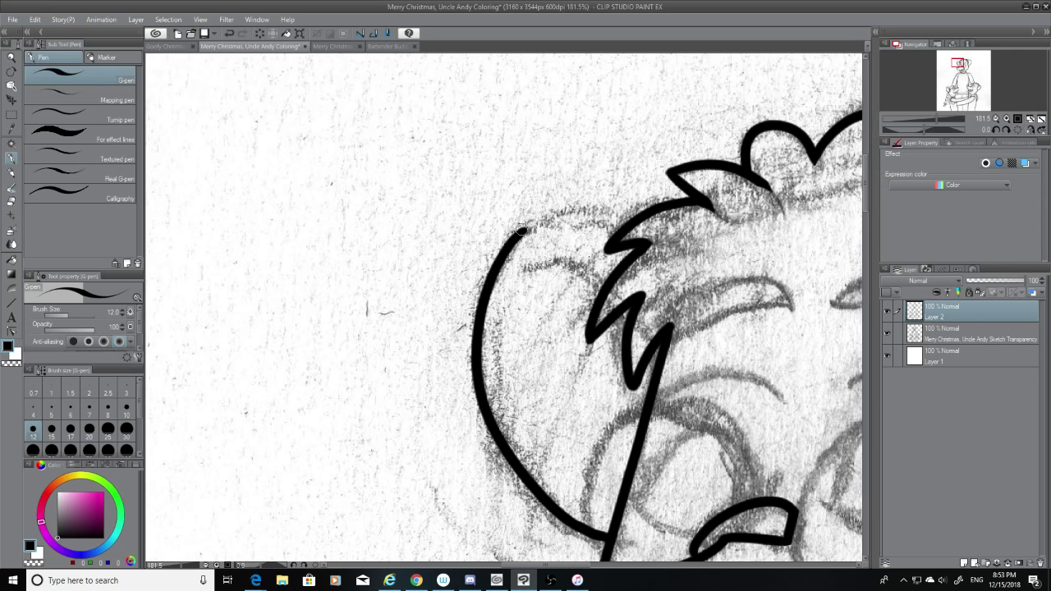
pyautogui.moveTo(523, 234); pyautogui.dragTo(632, 230)
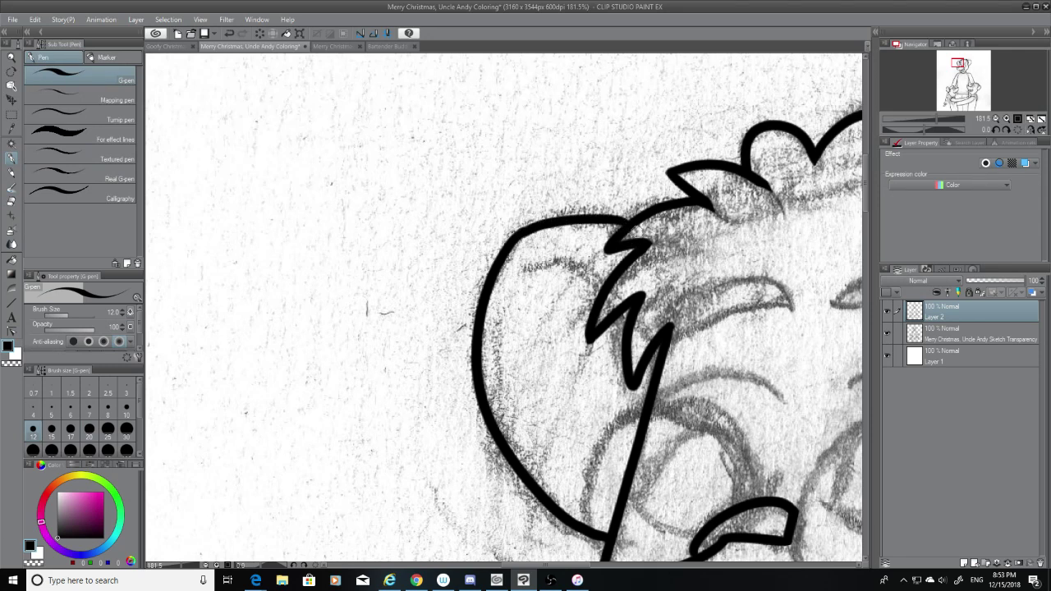
# Re-ink the far ear's top edge over to the hair outline, and check the head's line art with the sketch hidden
pyautogui.hotkey('ctrl', 'z')
pyautogui.moveTo(521, 232); pyautogui.dragTo(629, 227)
pyautogui.hotkey('ctrl', 'z')
pyautogui.moveTo(521, 232)
pyautogui.mouseDown()
pyautogui.moveTo(624, 224)
pyautogui.moveTo(523, 232)
pyautogui.mouseUp()
pyautogui.hotkey('ctrl', 'z')
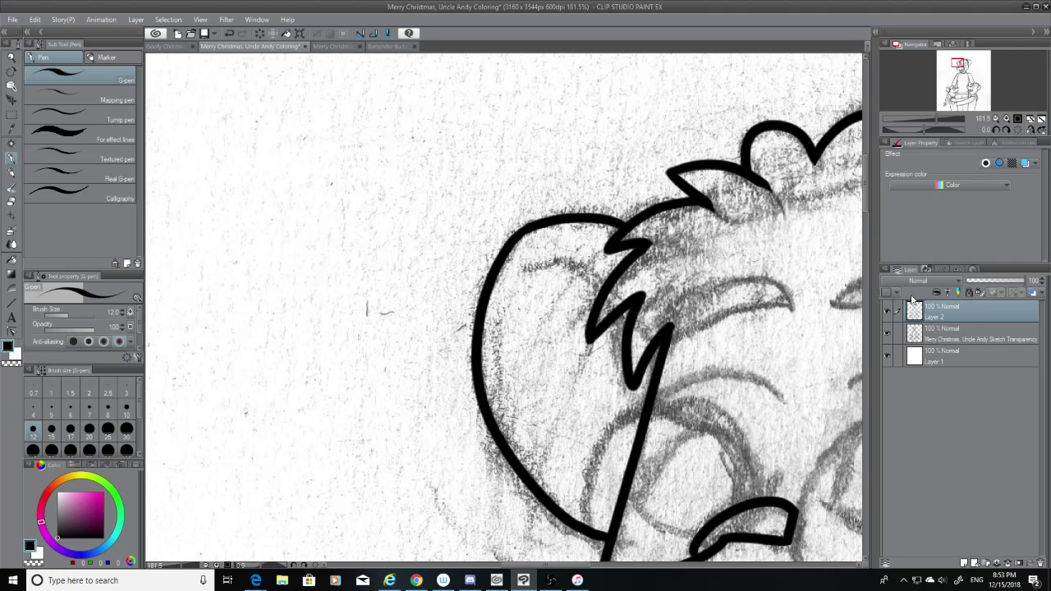
pyautogui.click(889, 333)
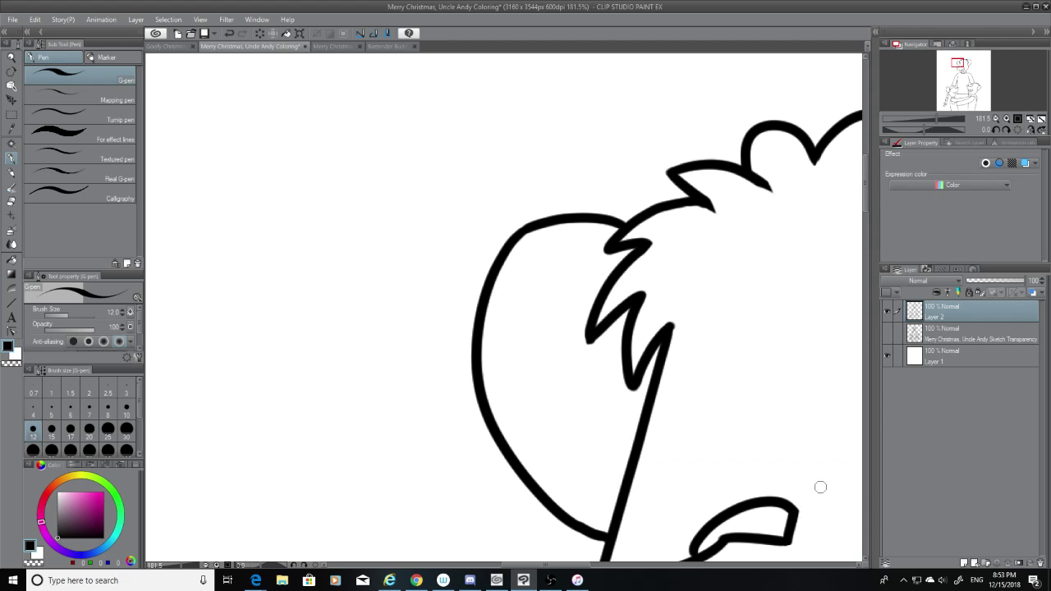
pyautogui.scroll(-10, 821, 487)
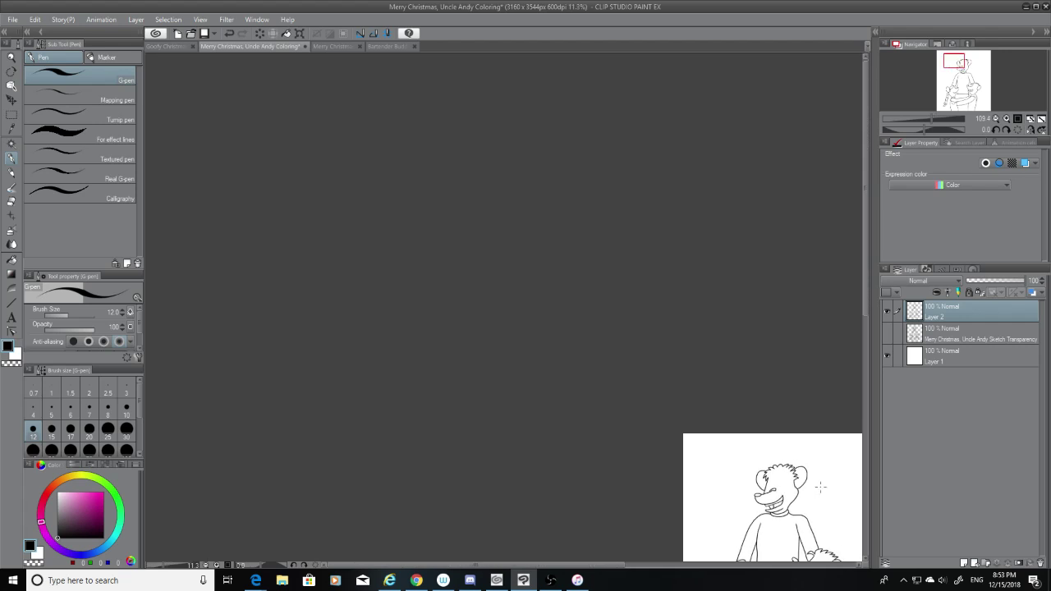
pyautogui.scroll(6, 813, 497)
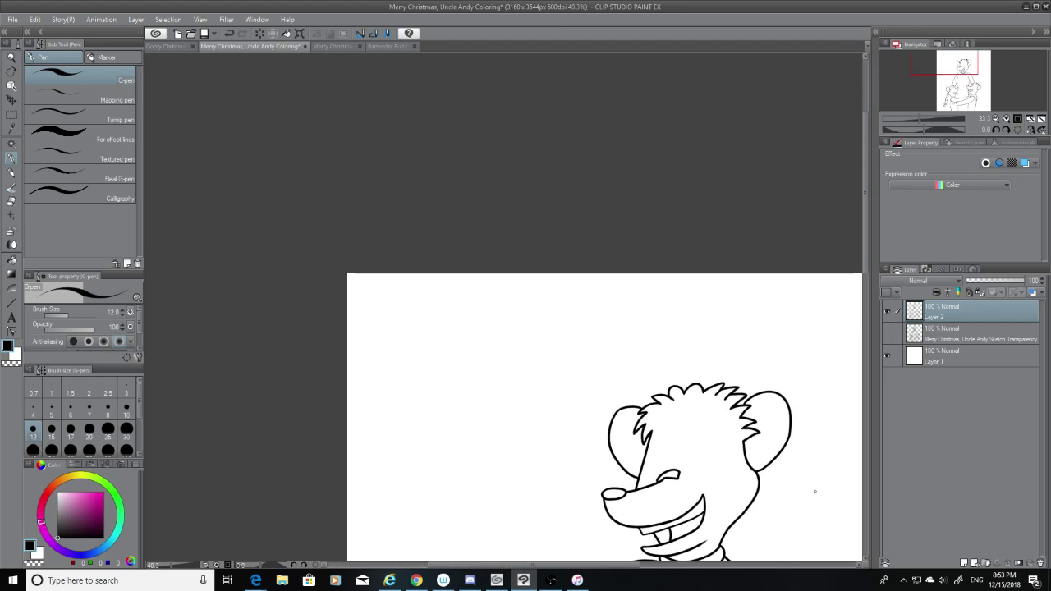
pyautogui.click(885, 332)
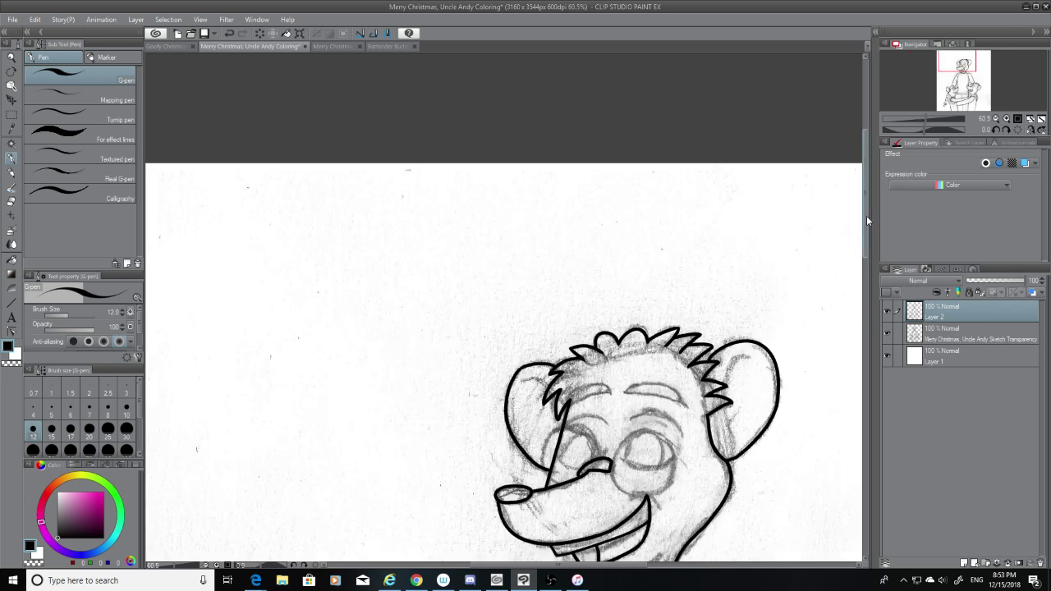
# Look at the finished Merry Christmas 2017 and Goofy Christmas Socks colorings for reference, and return to the Uncle Andy drawing
pyautogui.moveTo(867, 215); pyautogui.dragTo(858, 274)
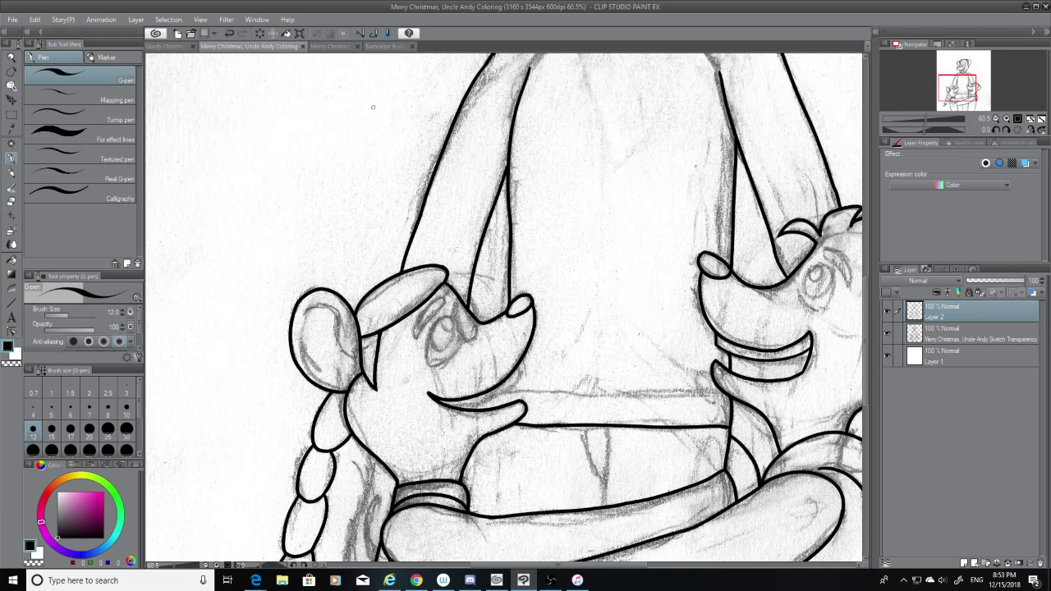
pyautogui.click(332, 46)
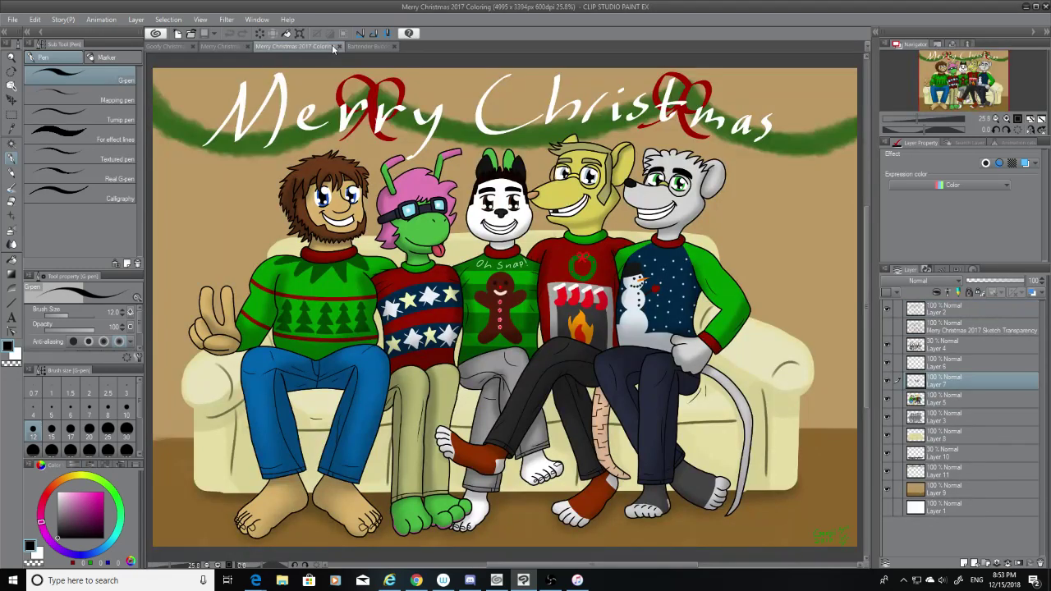
pyautogui.click(170, 46)
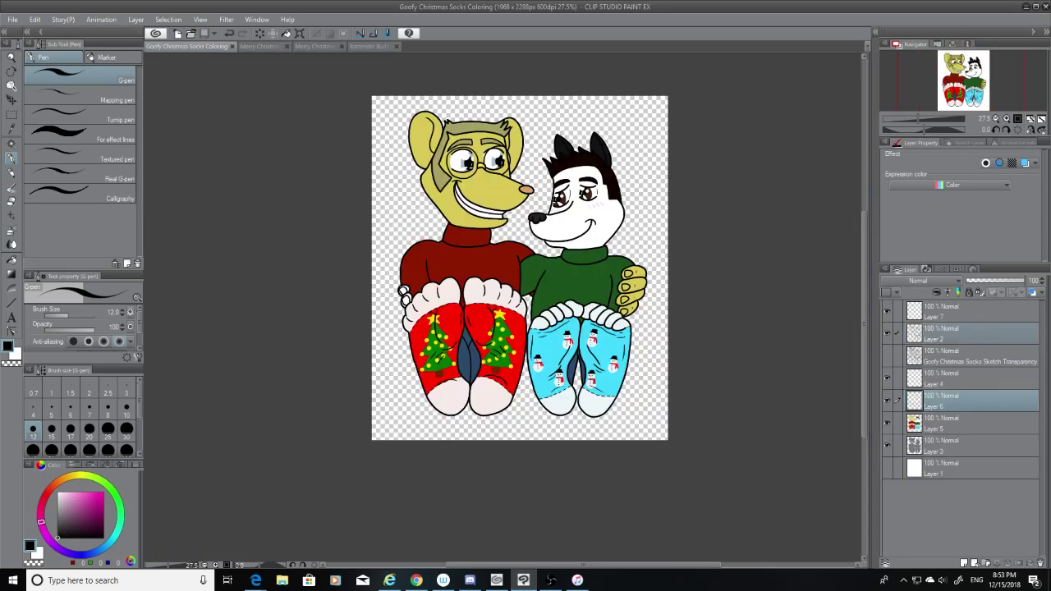
pyautogui.click(258, 46)
# Set the G-pen to size 10 and try short strokes for the front edge of the braided child's upper teeth
pyautogui.scroll(2, 610, 400)
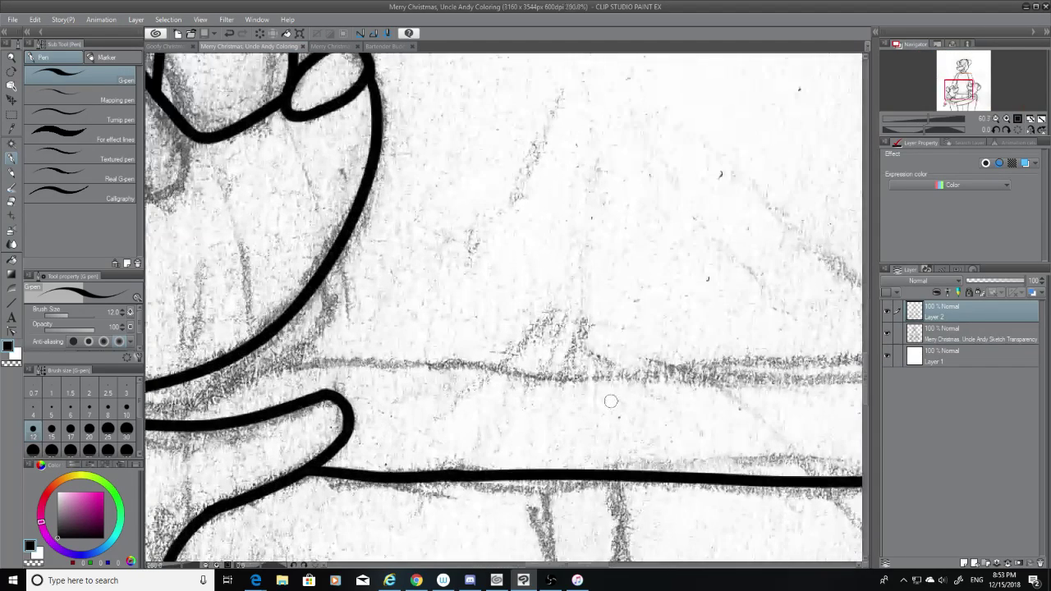
pyautogui.scroll(-4, 610, 401)
pyautogui.scroll(2, 610, 401)
pyautogui.scroll(5, 321, 417)
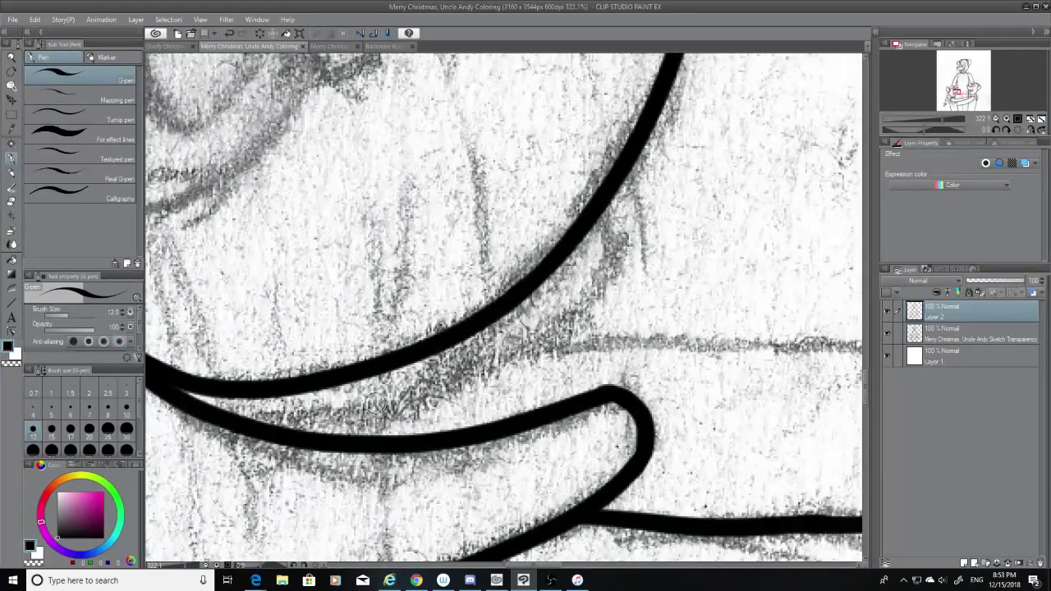
pyautogui.click(126, 407)
pyautogui.moveTo(598, 212); pyautogui.dragTo(611, 293)
pyautogui.hotkey('ctrl', 'z')
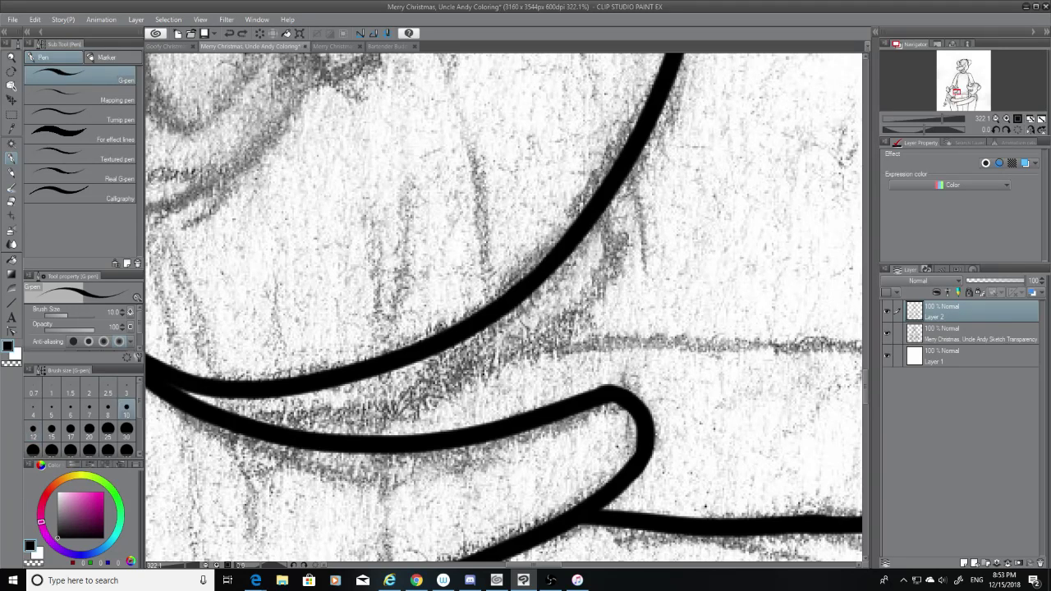
pyautogui.moveTo(598, 212); pyautogui.dragTo(611, 293)
pyautogui.hotkey('ctrl', 'z')
pyautogui.moveTo(602, 212); pyautogui.dragTo(623, 253)
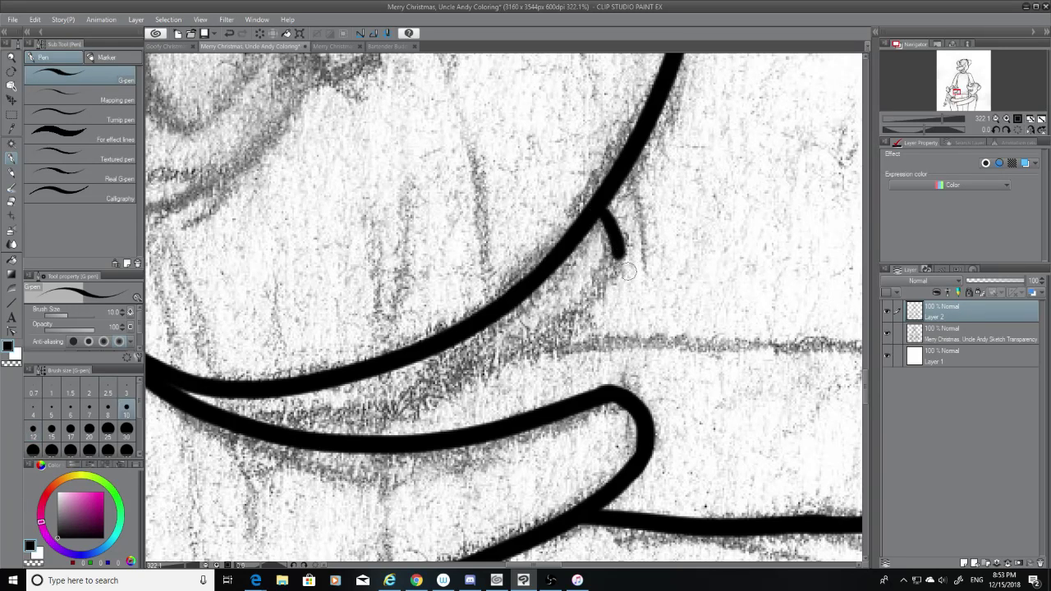
pyautogui.hotkey('ctrl', 'z')
# Ink the braided child's upper teeth with a short front edge and a curved lower edge back to the mouth line, checking without the sketch
pyautogui.moveTo(602, 211)
pyautogui.mouseDown()
pyautogui.moveTo(624, 254)
pyautogui.moveTo(360, 434)
pyautogui.mouseUp()
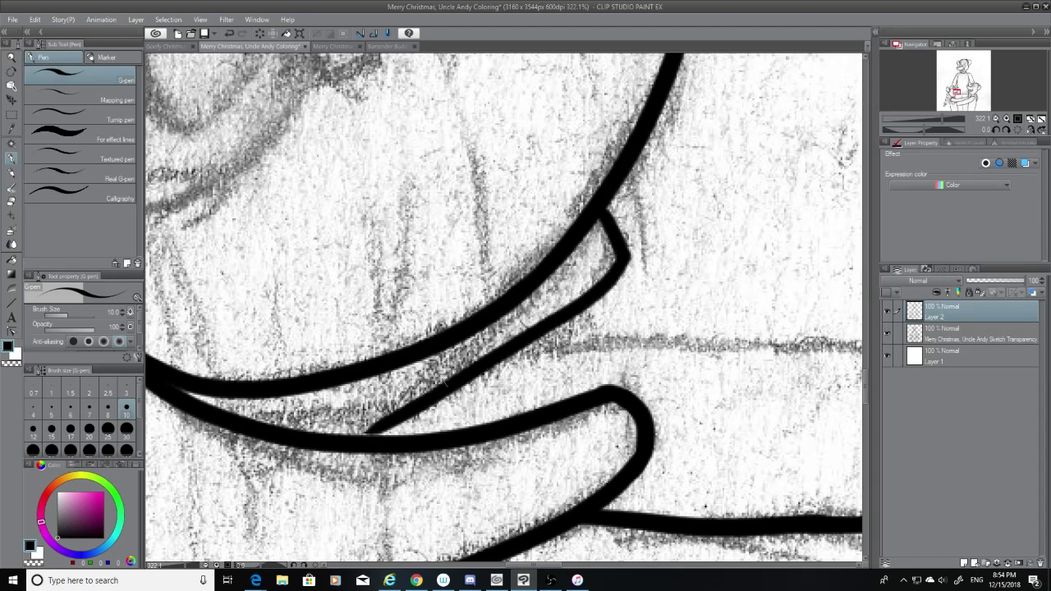
pyautogui.hotkey('ctrl', 'z')
pyautogui.moveTo(629, 250)
pyautogui.mouseDown()
pyautogui.moveTo(412, 402)
pyautogui.moveTo(298, 425)
pyautogui.mouseUp()
pyautogui.hotkey('ctrl', 'z')
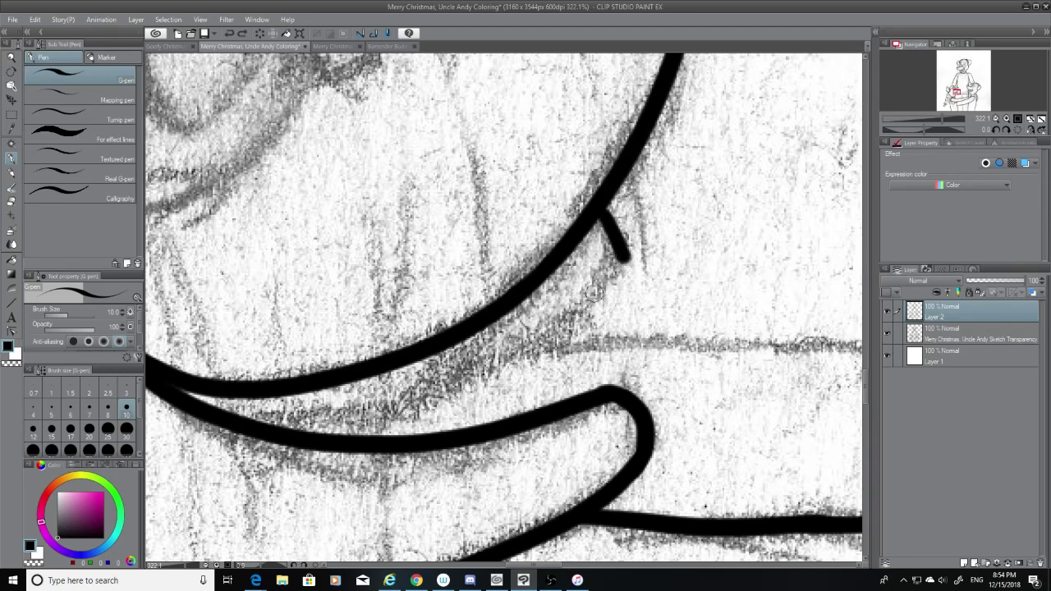
pyautogui.moveTo(627, 253)
pyautogui.mouseDown()
pyautogui.moveTo(551, 333)
pyautogui.moveTo(279, 424)
pyautogui.mouseUp()
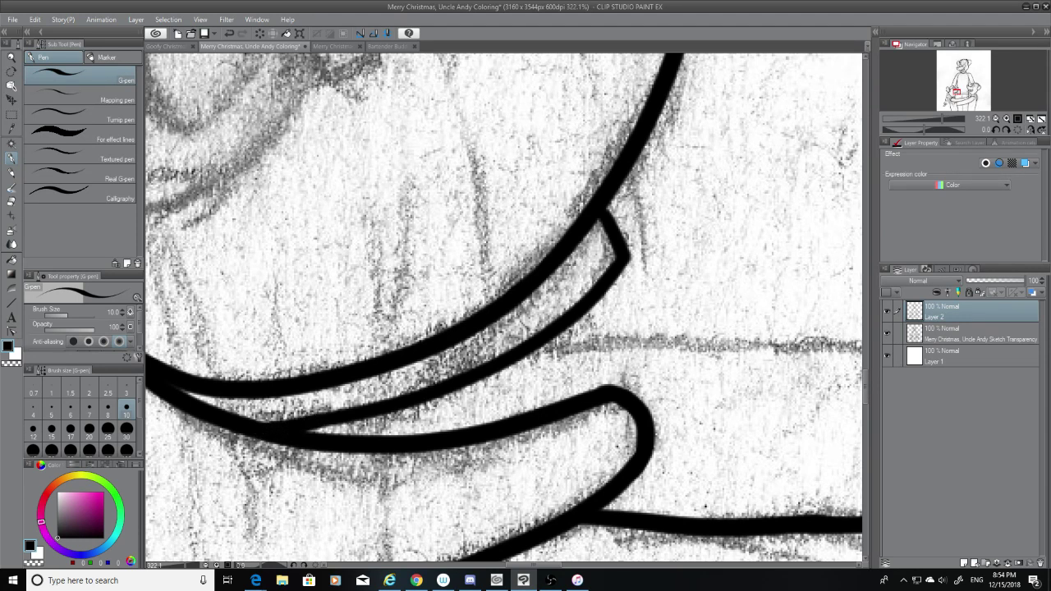
pyautogui.click(887, 333)
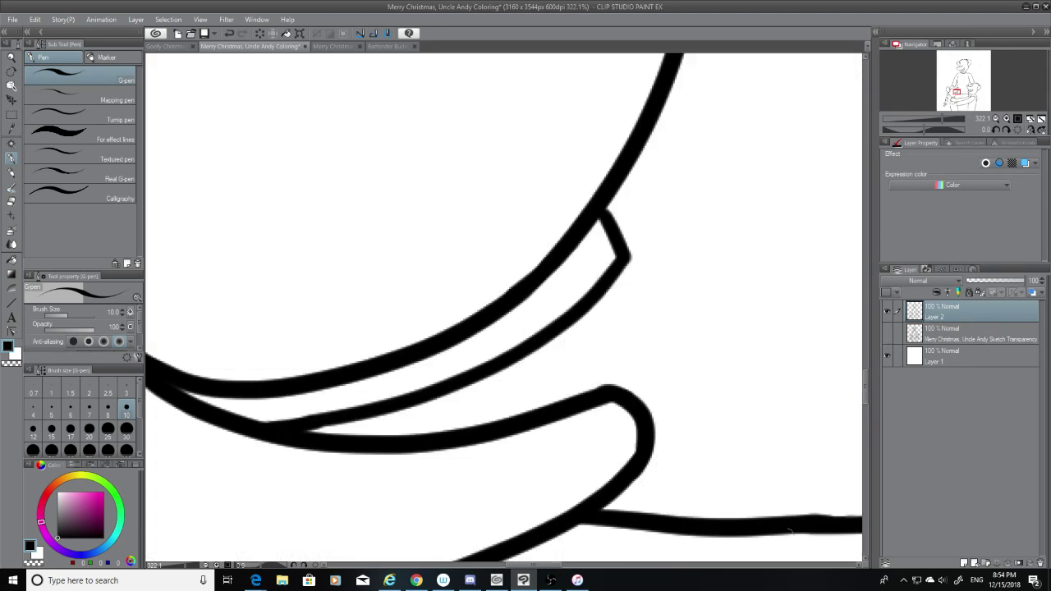
pyautogui.moveTo(534, 565)
pyautogui.mouseDown()
pyautogui.moveTo(586, 565)
pyautogui.moveTo(538, 565)
pyautogui.mouseUp()
pyautogui.click(887, 333)
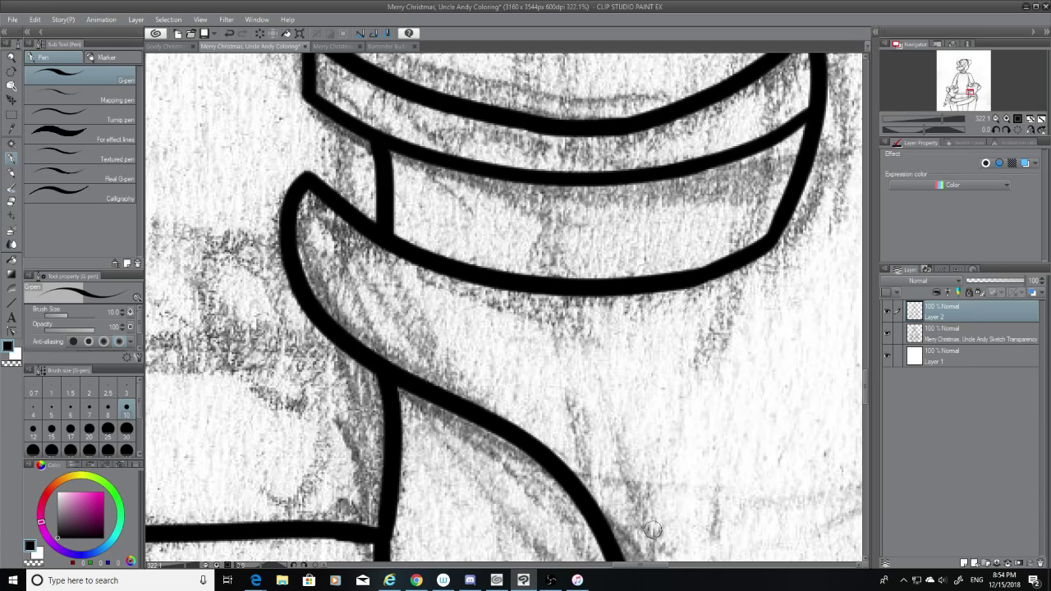
pyautogui.press('XF86AudioLowerVolume')
pyautogui.click(705, 566)
pyautogui.scroll(-6, 535, 437)
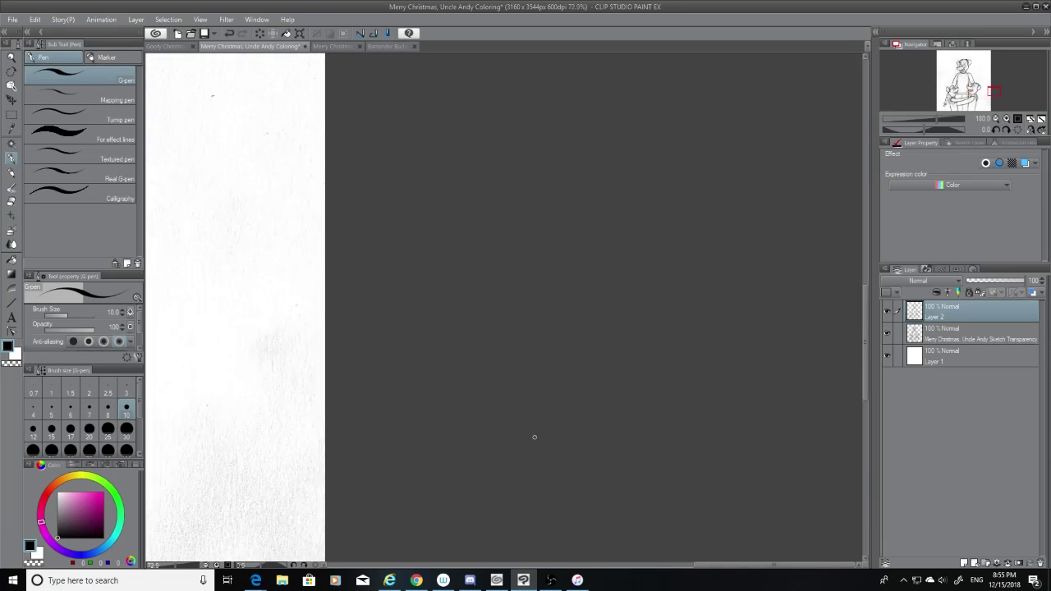
pyautogui.scroll(-1, 164, 418)
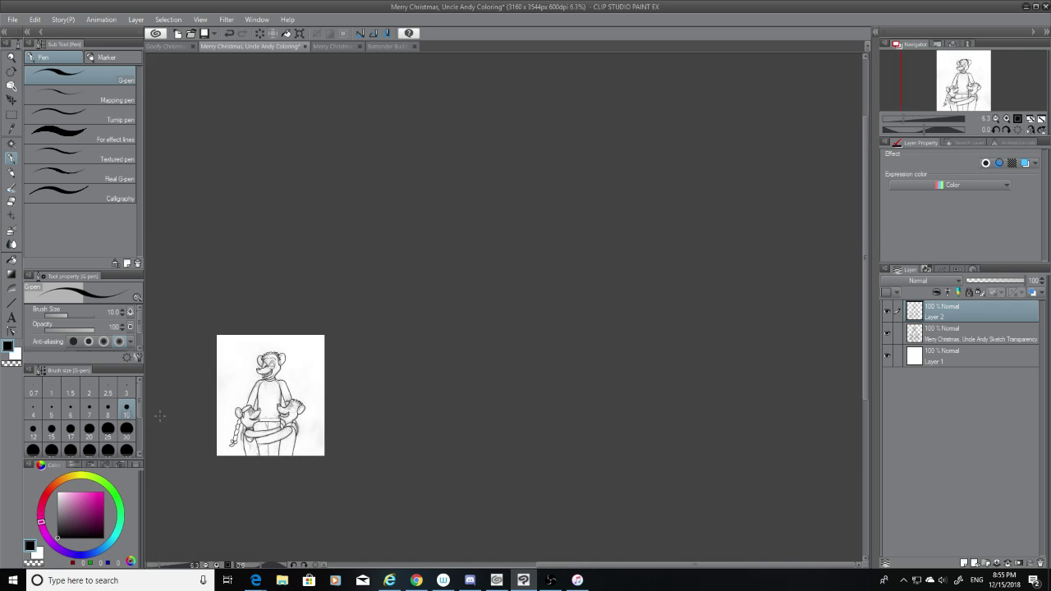
pyautogui.scroll(4, 164, 418)
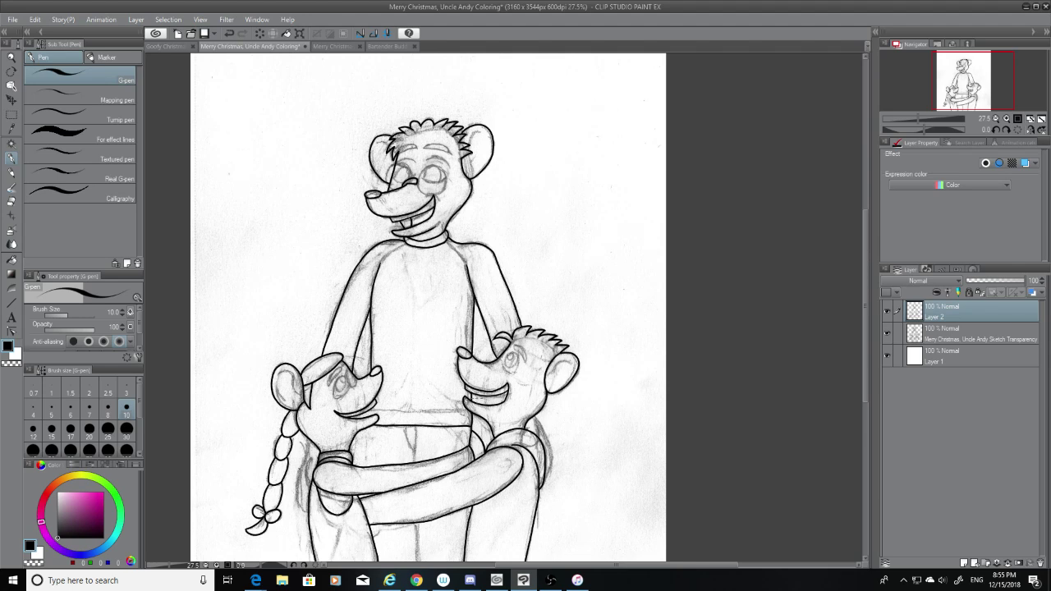
pyautogui.scroll(-3, 757, 388)
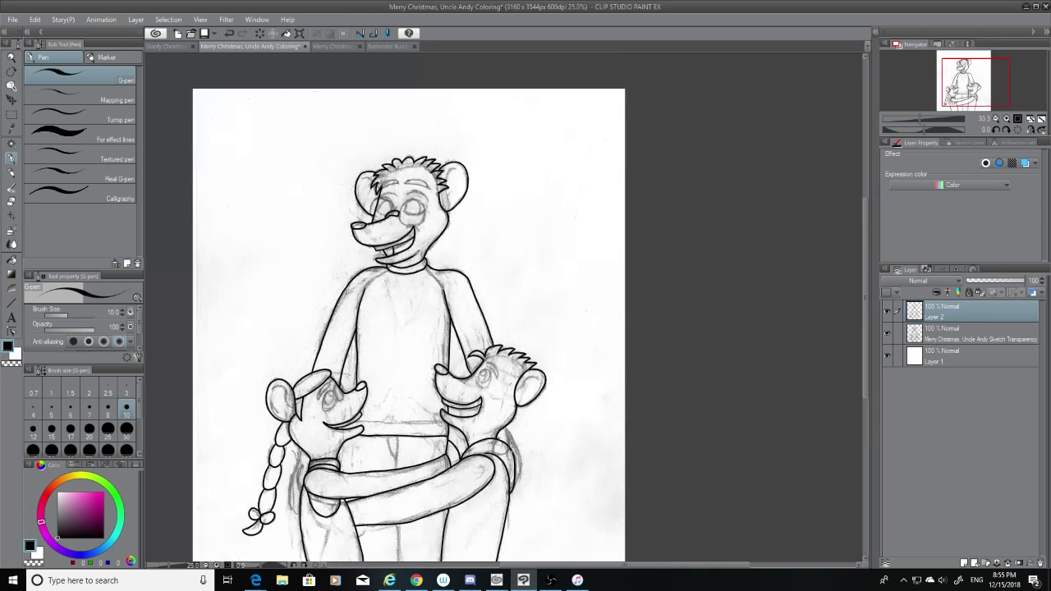
# Ink the short-haired child's outer back curve at size 12, from below the jaw down to the lower sleeve line
pyautogui.scroll(8, 619, 443)
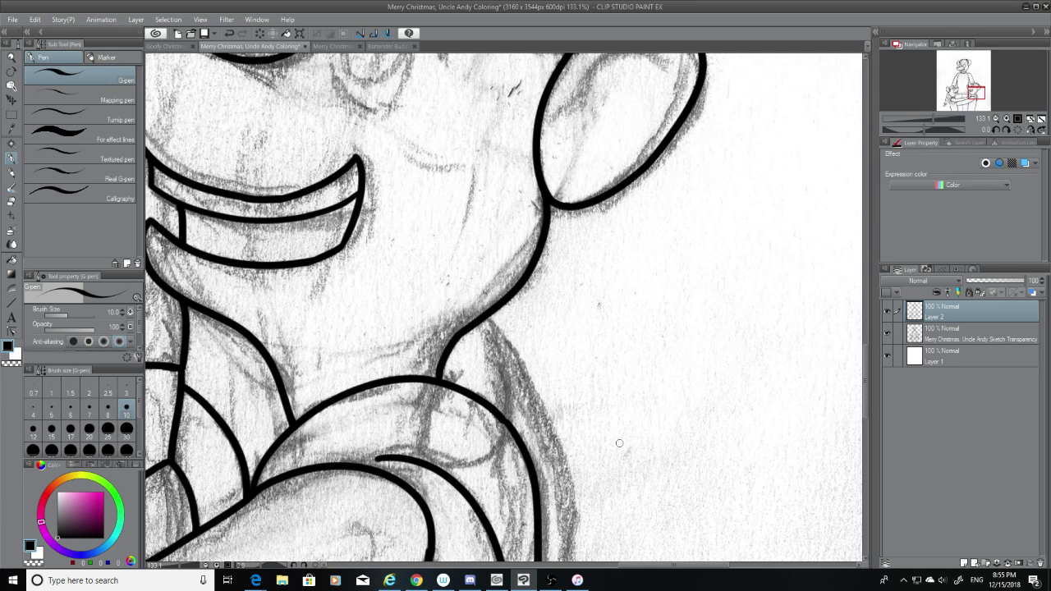
pyautogui.moveTo(866, 370); pyautogui.dragTo(865, 393)
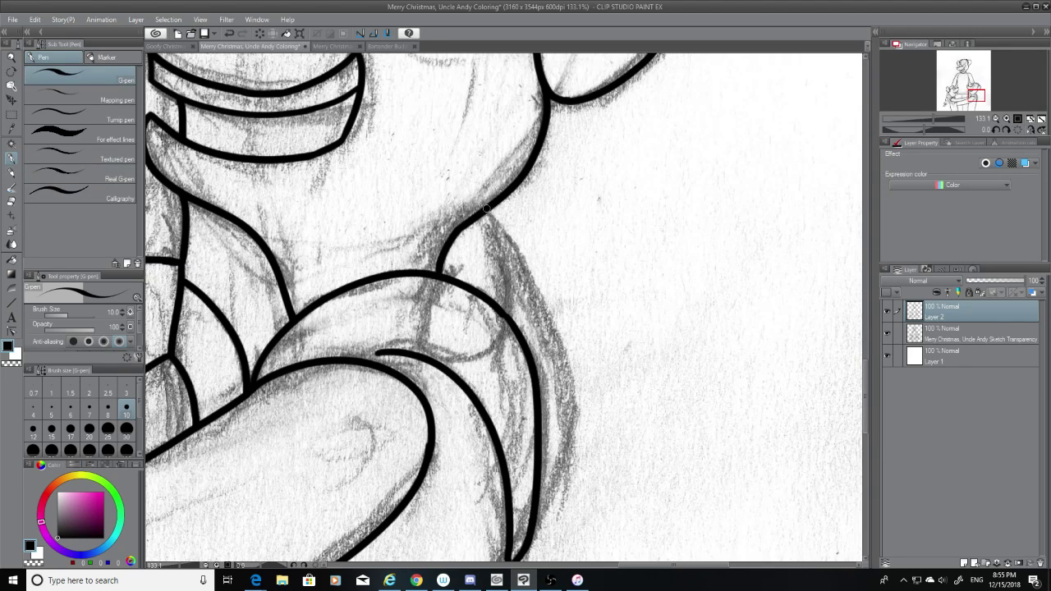
pyautogui.moveTo(491, 212)
pyautogui.mouseDown()
pyautogui.moveTo(545, 314)
pyautogui.moveTo(550, 439)
pyautogui.mouseUp()
pyautogui.hotkey('ctrl', 'z')
pyautogui.click(33, 429)
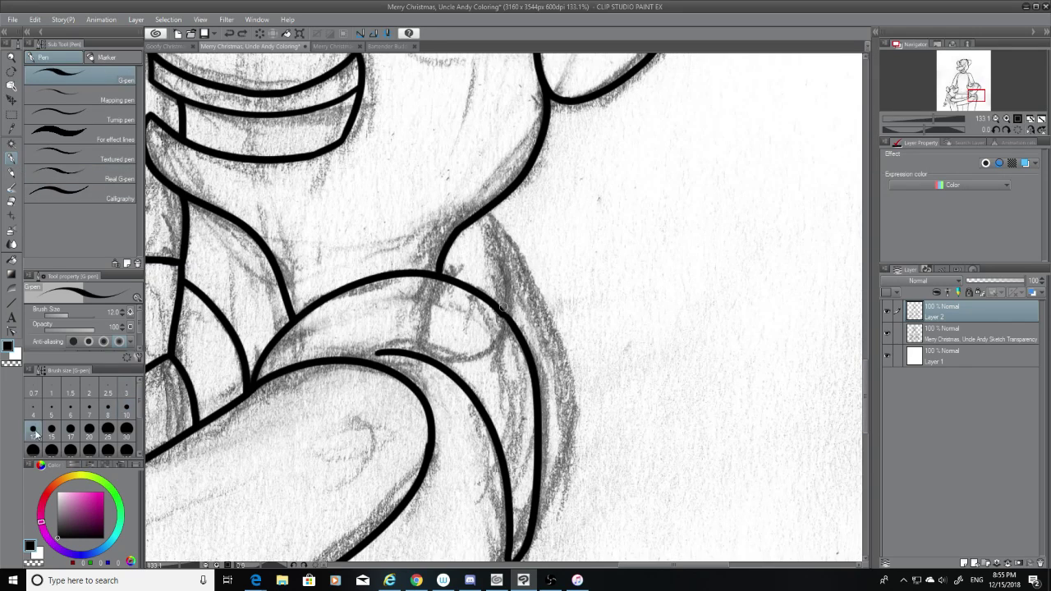
pyautogui.moveTo(488, 212); pyautogui.dragTo(555, 454)
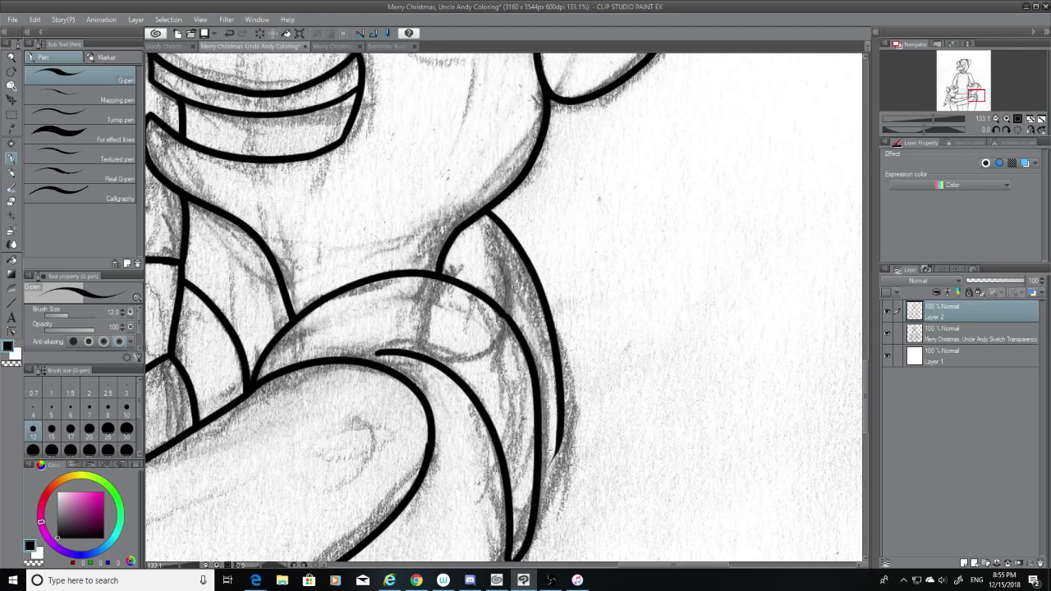
pyautogui.hotkey('ctrl', 'z')
pyautogui.moveTo(489, 213)
pyautogui.mouseDown()
pyautogui.moveTo(556, 491)
pyautogui.moveTo(535, 510)
pyautogui.mouseUp()
pyautogui.hotkey('ctrl', 'z')
pyautogui.moveTo(562, 468); pyautogui.dragTo(535, 509)
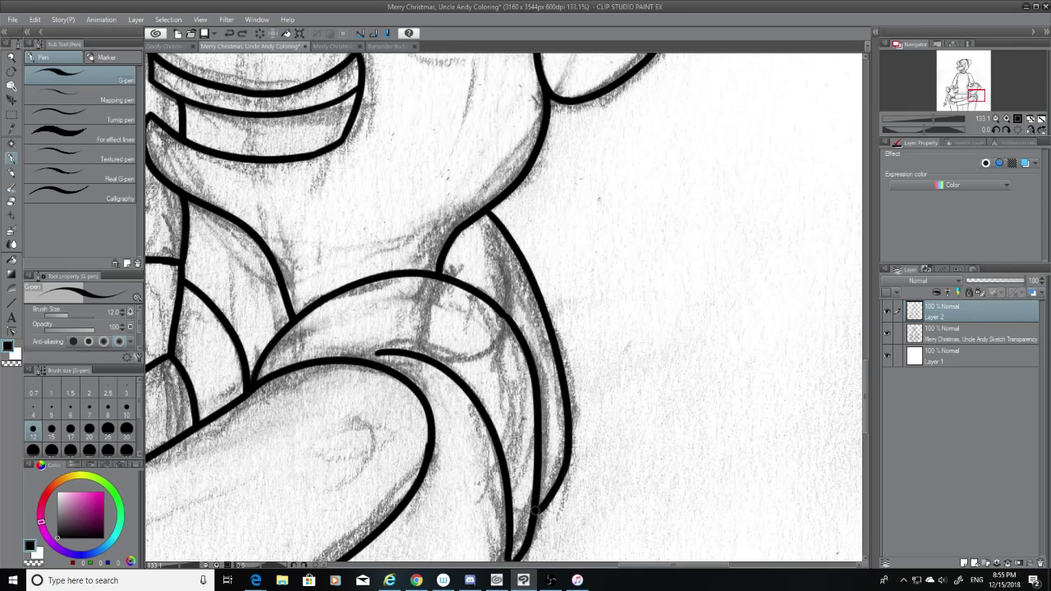
# Ink the braided child's back outline from the jaw down and around to the leg line
pyautogui.moveTo(638, 565); pyautogui.dragTo(411, 571)
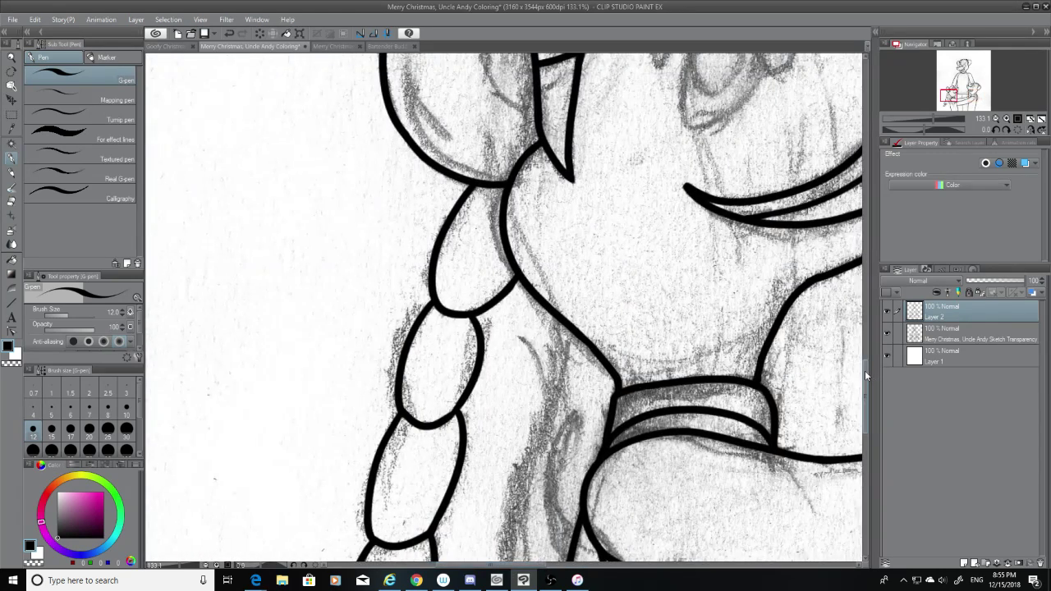
pyautogui.moveTo(865, 376); pyautogui.dragTo(865, 396)
pyautogui.moveTo(570, 164)
pyautogui.mouseDown()
pyautogui.moveTo(503, 406)
pyautogui.moveTo(508, 399)
pyautogui.moveTo(530, 478)
pyautogui.moveTo(565, 505)
pyautogui.mouseUp()
pyautogui.hotkey('ctrl', 'z')
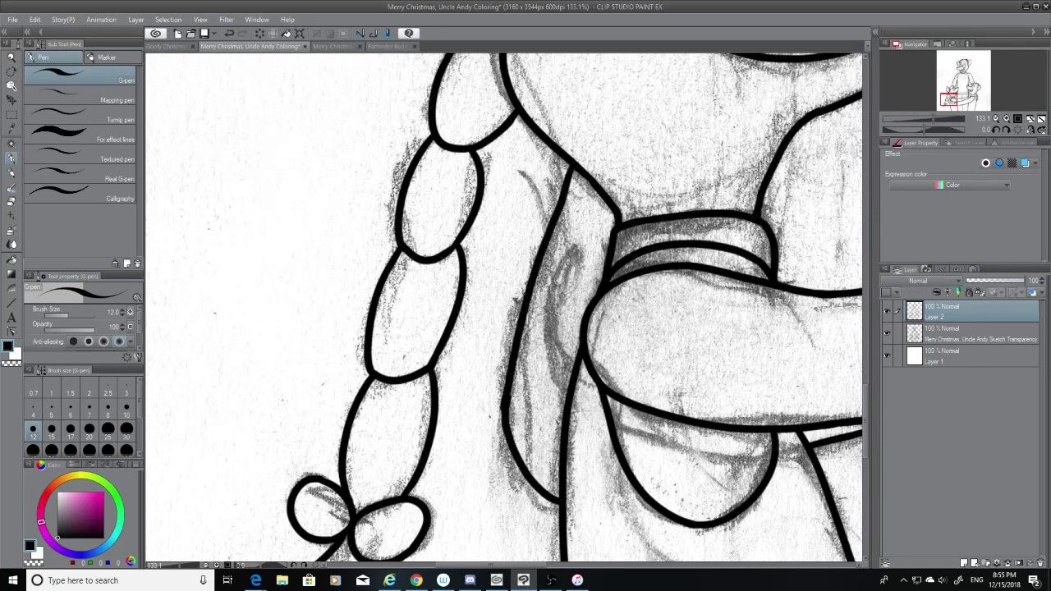
# Hide the sketch layer and erase the kink in the braided child's back outline with the Hard eraser
pyautogui.click(888, 339)
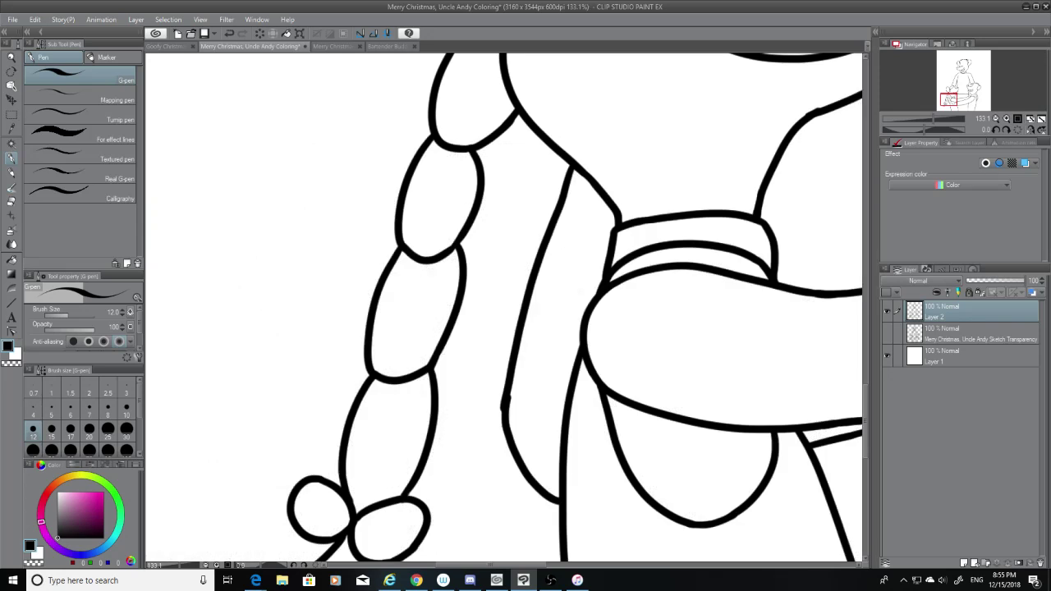
pyautogui.click(14, 202)
pyautogui.moveTo(512, 399)
pyautogui.mouseDown()
pyautogui.moveTo(489, 420)
pyautogui.moveTo(505, 404)
pyautogui.mouseUp()
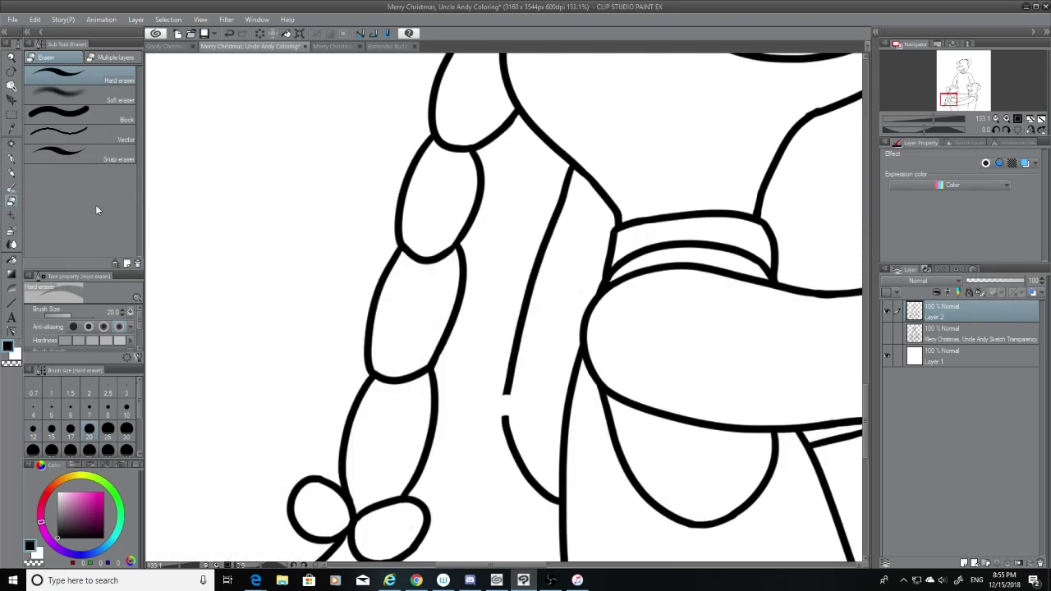
pyautogui.moveTo(503, 385)
pyautogui.mouseDown()
pyautogui.moveTo(512, 391)
pyautogui.moveTo(491, 381)
pyautogui.mouseUp()
pyautogui.click(12, 159)
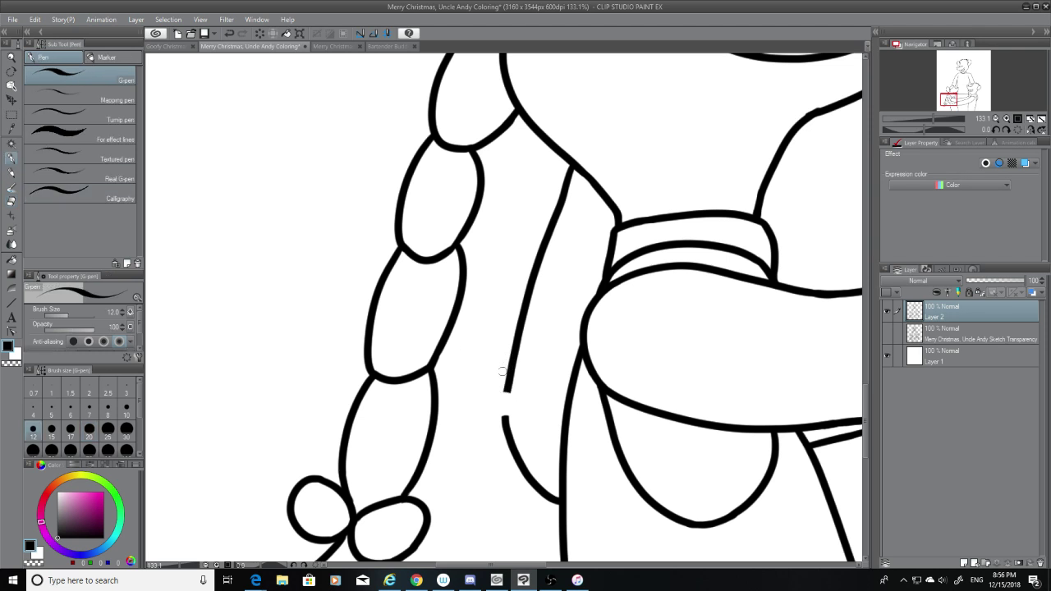
# Bridge the erased gap in the back outline with a short G-pen stroke, comparing the line with and without it
pyautogui.moveTo(506, 383); pyautogui.dragTo(510, 393)
pyautogui.hotkey('ctrl', 'z')
pyautogui.moveTo(505, 421); pyautogui.dragTo(509, 391)
pyautogui.hotkey('ctrl', 'z')
pyautogui.hotkey('ctrl', 'y')
pyautogui.hotkey('ctrl', 'z')
pyautogui.hotkey('ctrl', 'y')
pyautogui.hotkey('ctrl', 'z')
pyautogui.hotkey('ctrl', 'y')
pyautogui.hotkey('ctrl', 'z')
pyautogui.hotkey('ctrl', 'y')
pyautogui.hotkey('ctrl', 'z')
pyautogui.hotkey('ctrl', 'y')
pyautogui.hotkey('ctrl', 'z')
pyautogui.hotkey('ctrl', 'y')
pyautogui.hotkey('ctrl', 'z')
pyautogui.hotkey('ctrl', 'y')
pyautogui.hotkey('ctrl', 'z')
pyautogui.hotkey('ctrl', 'y')
pyautogui.hotkey('ctrl', 'z')
pyautogui.hotkey('ctrl', 'y')
pyautogui.hotkey('ctrl', 'z')
pyautogui.hotkey('ctrl', 'y')
pyautogui.hotkey('ctrl', 'z')
pyautogui.hotkey('ctrl', 'y')
# Review the line art of both children, and show the sketch layer again to compare against it
pyautogui.scroll(-5, 508, 379)
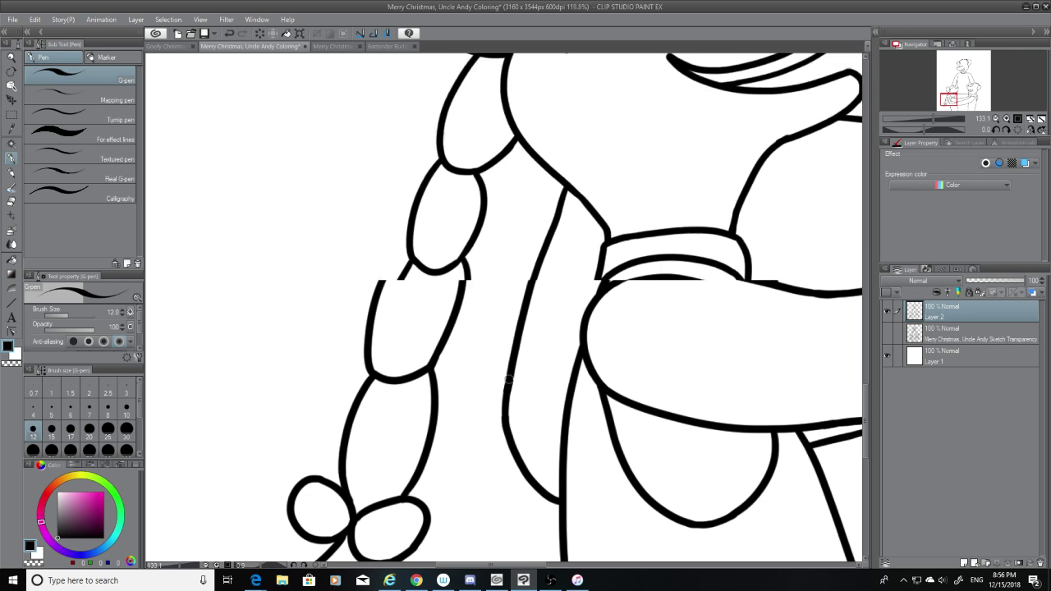
pyautogui.scroll(2, 580, 359)
pyautogui.scroll(-2, 579, 359)
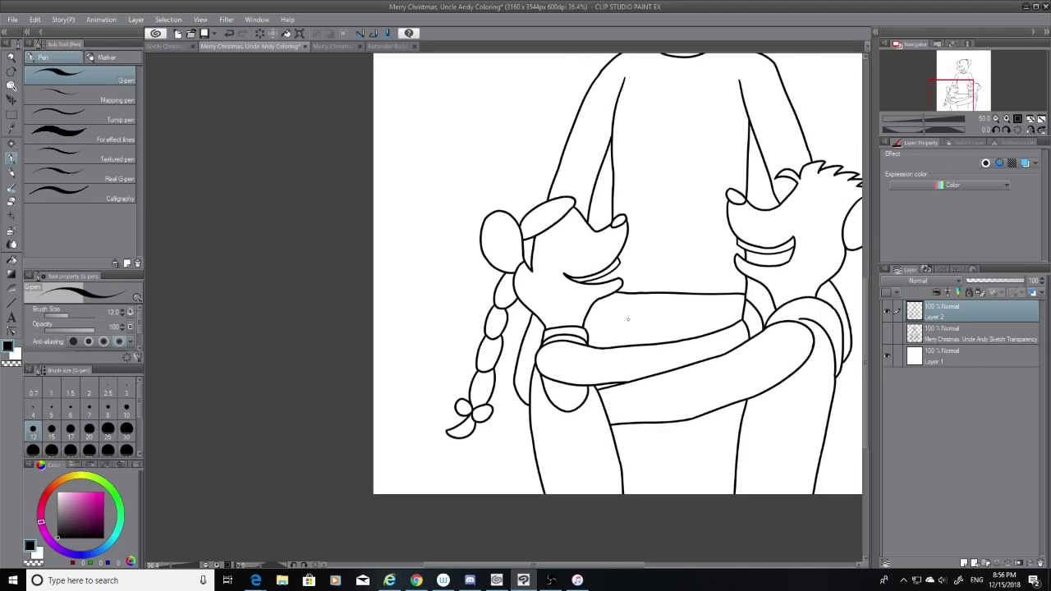
pyautogui.click(887, 333)
pyautogui.scroll(5, 633, 305)
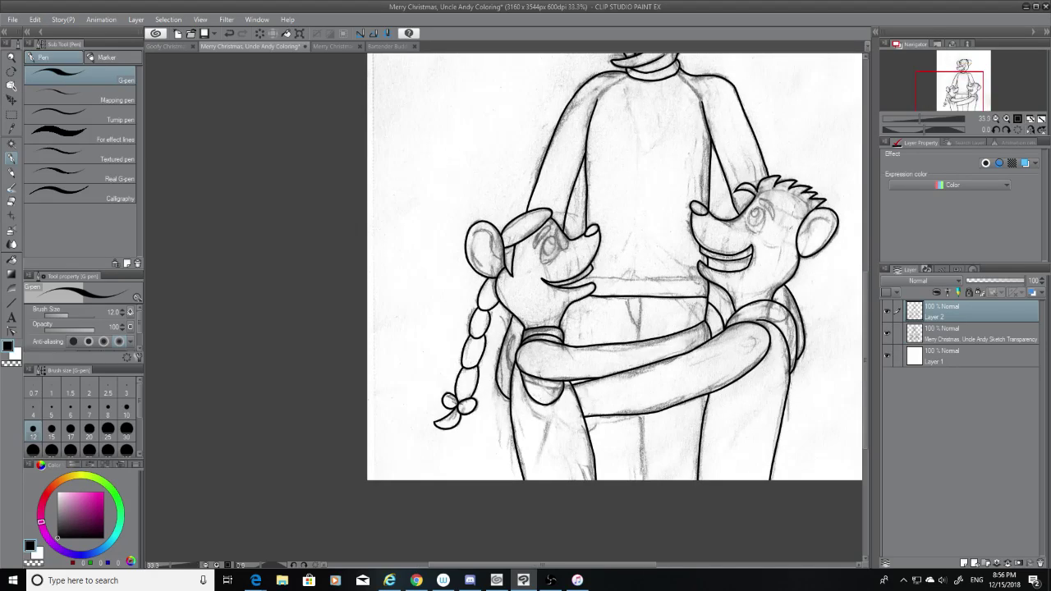
pyautogui.scroll(-1, 639, 298)
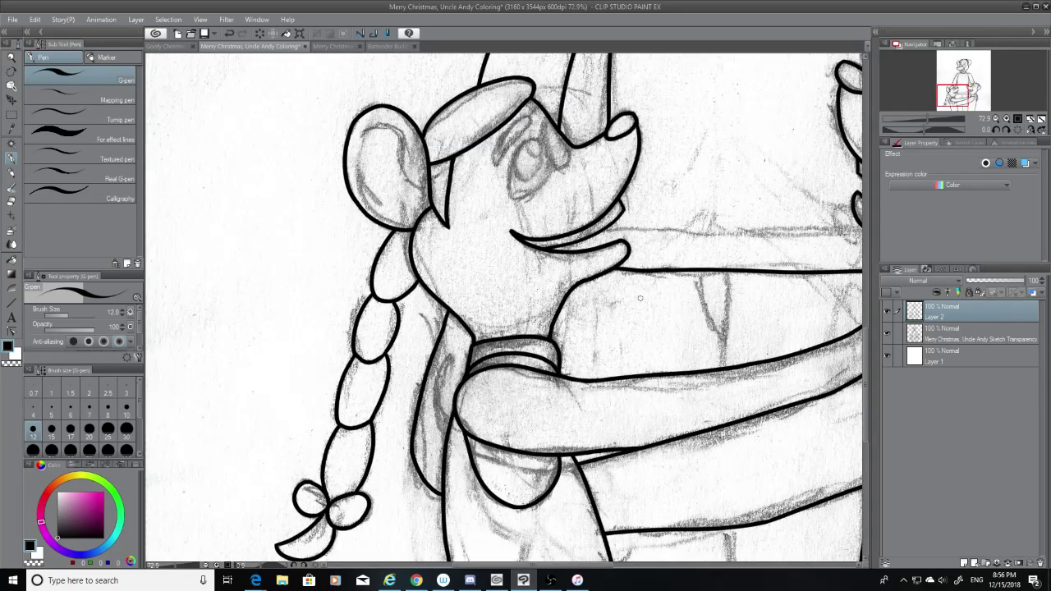
# Ink the uncle's hip line from the waistband down to the hugging arm and the short piece inside the braided child's mouth, redoing unsatisfactory strokes
pyautogui.moveTo(601, 274); pyautogui.dragTo(589, 376)
pyautogui.hotkey('ctrl', 'z')
pyautogui.hotkey('ctrl', 'y')
pyautogui.hotkey('ctrl', 'z')
pyautogui.hotkey('ctrl', 'y')
pyautogui.hotkey('ctrl', 'z')
pyautogui.moveTo(593, 279); pyautogui.dragTo(582, 367)
pyautogui.hotkey('ctrl', 'z')
pyautogui.moveTo(594, 275); pyautogui.dragTo(588, 377)
pyautogui.hotkey('ctrl', 'z')
pyautogui.moveTo(593, 276); pyautogui.dragTo(587, 380)
pyautogui.moveTo(596, 230); pyautogui.dragTo(596, 248)
pyautogui.hotkey('ctrl', 'z')
pyautogui.hotkey('ctrl', 'z')
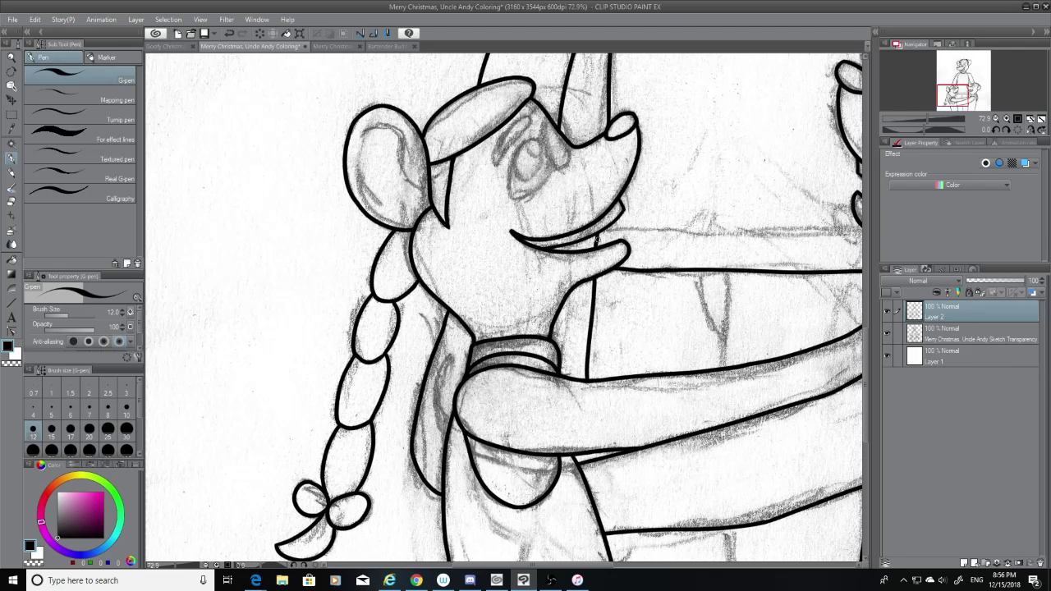
# Hide the sketch layer and ink the short continuation of the uncle's leg line in the gap between the hugging arms
pyautogui.click(886, 335)
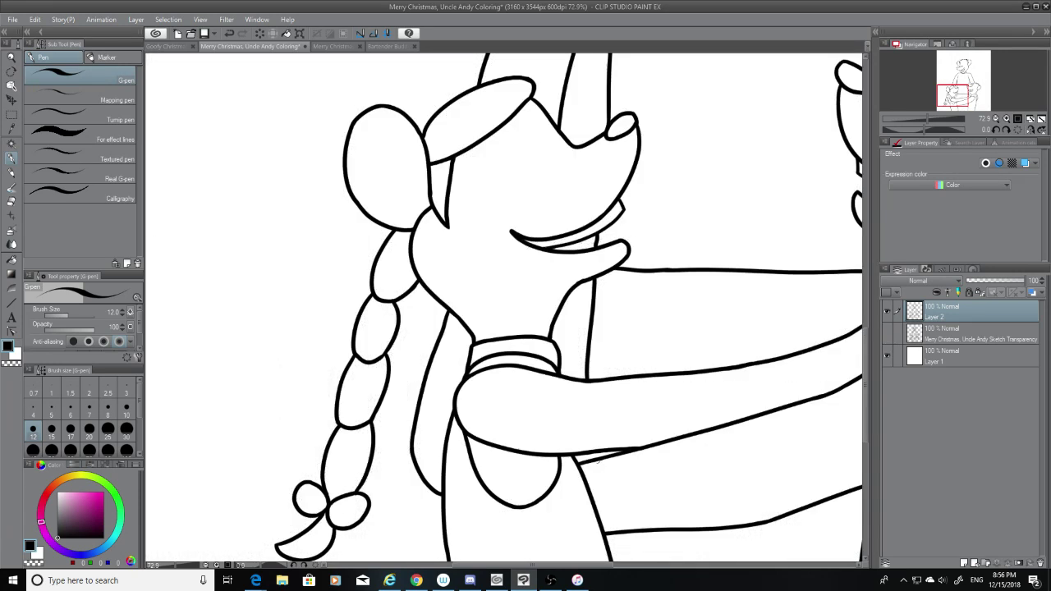
pyautogui.moveTo(585, 453); pyautogui.dragTo(595, 453)
pyautogui.hotkey('ctrl', 'z')
pyautogui.hotkey('ctrl', 'z')
pyautogui.hotkey('ctrl', 'z')
pyautogui.scroll(-5, 565, 460)
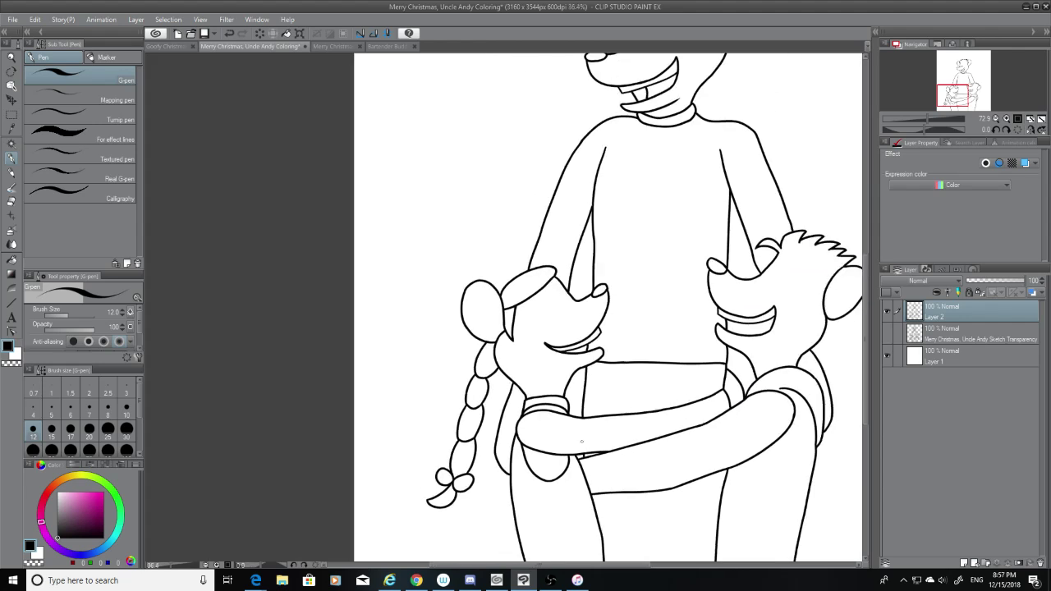
# Show the sketch layer again and look at the finished Merry Christmas 2017 Coloring document for reference before returning to the line art
pyautogui.click(888, 333)
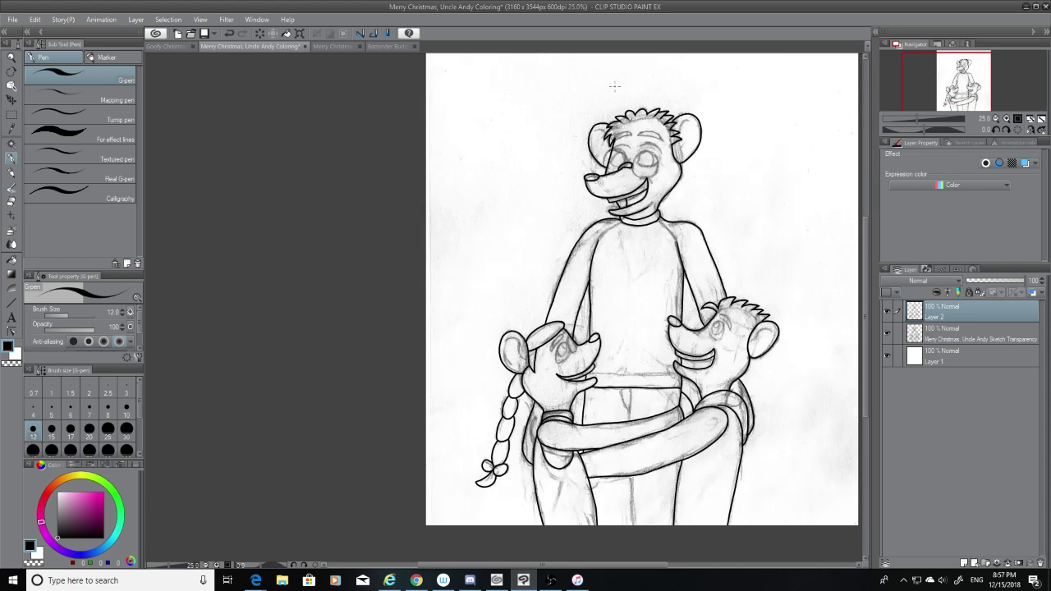
pyautogui.click(335, 45)
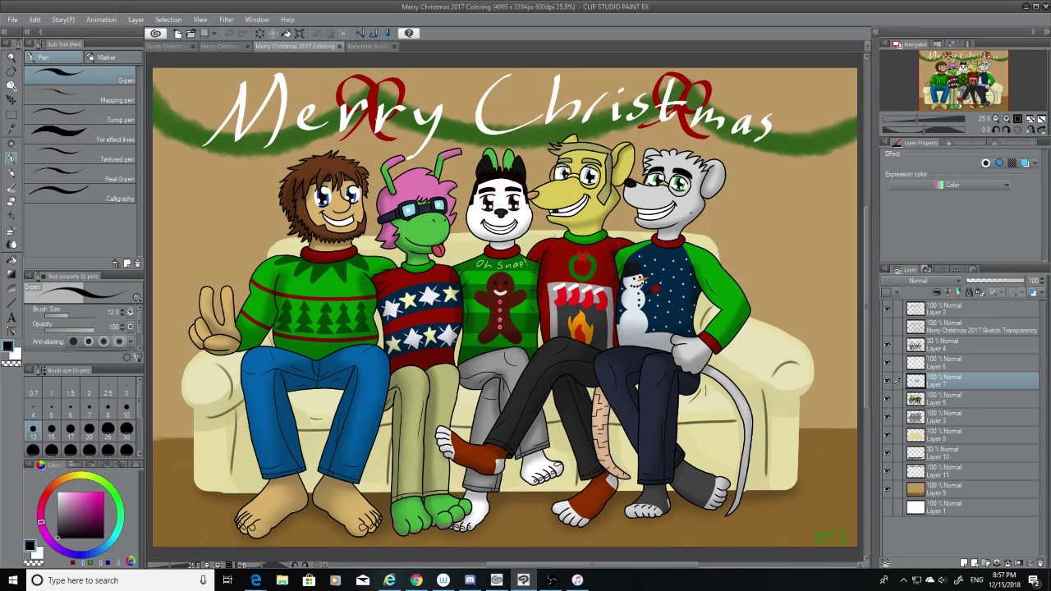
pyautogui.click(211, 46)
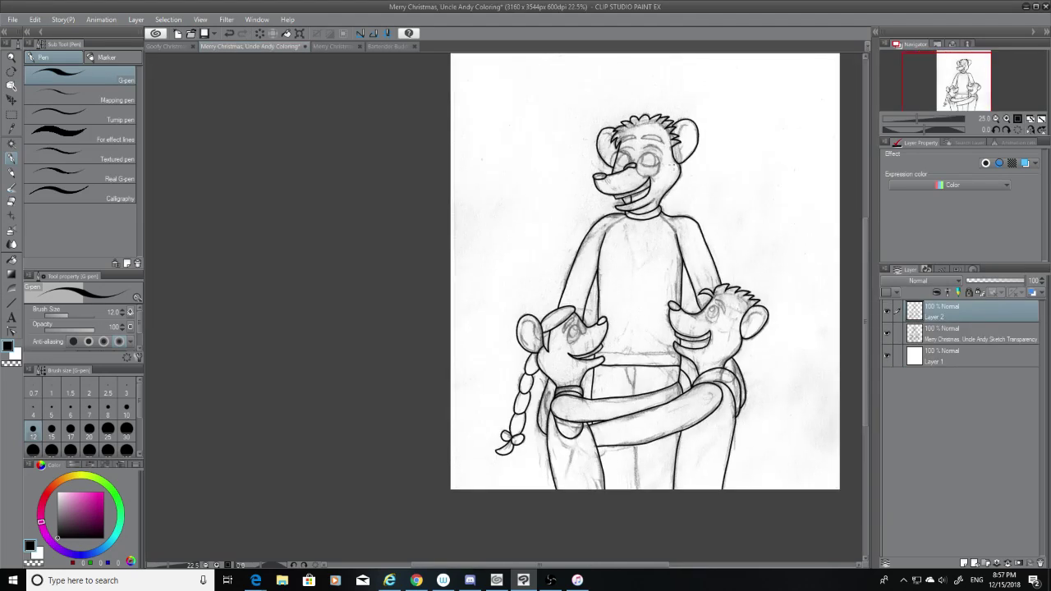
# Check the inked uncle and both children up close and as a whole, and save the drawing
pyautogui.scroll(1, 682, 197)
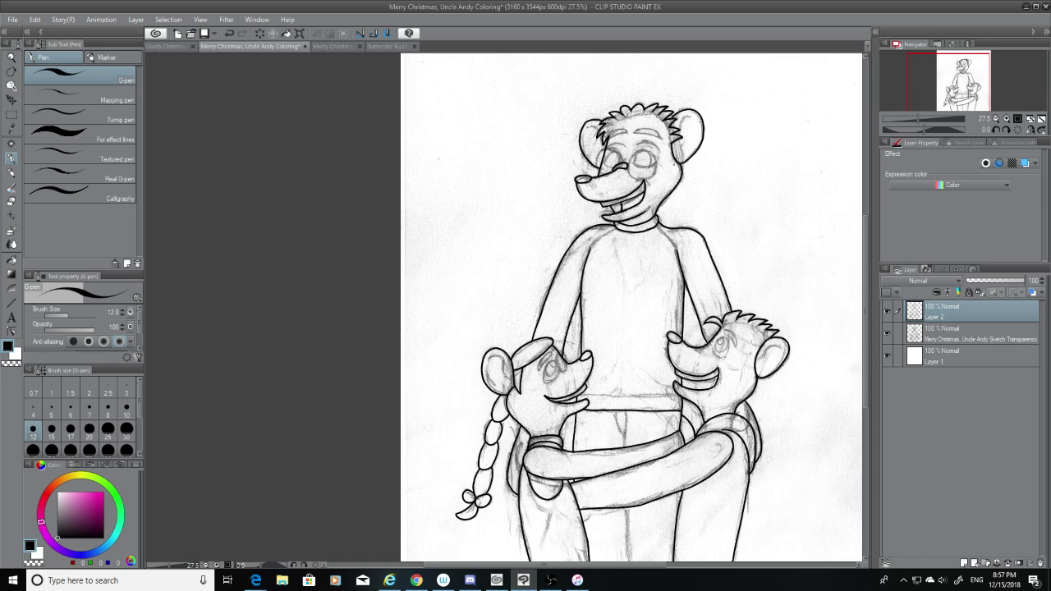
pyautogui.scroll(5, 673, 164)
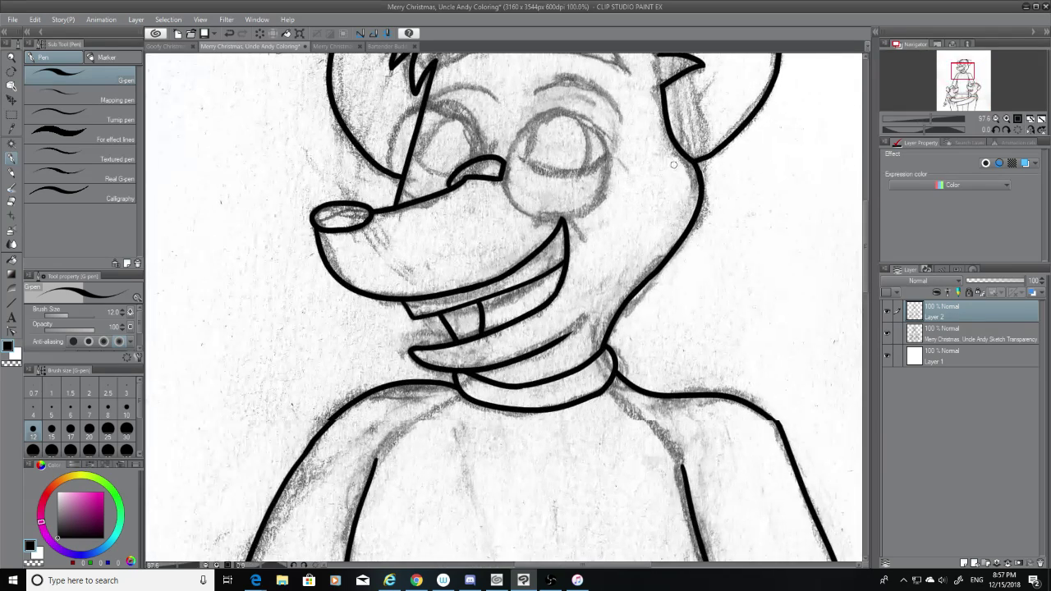
pyautogui.scroll(-4, 674, 164)
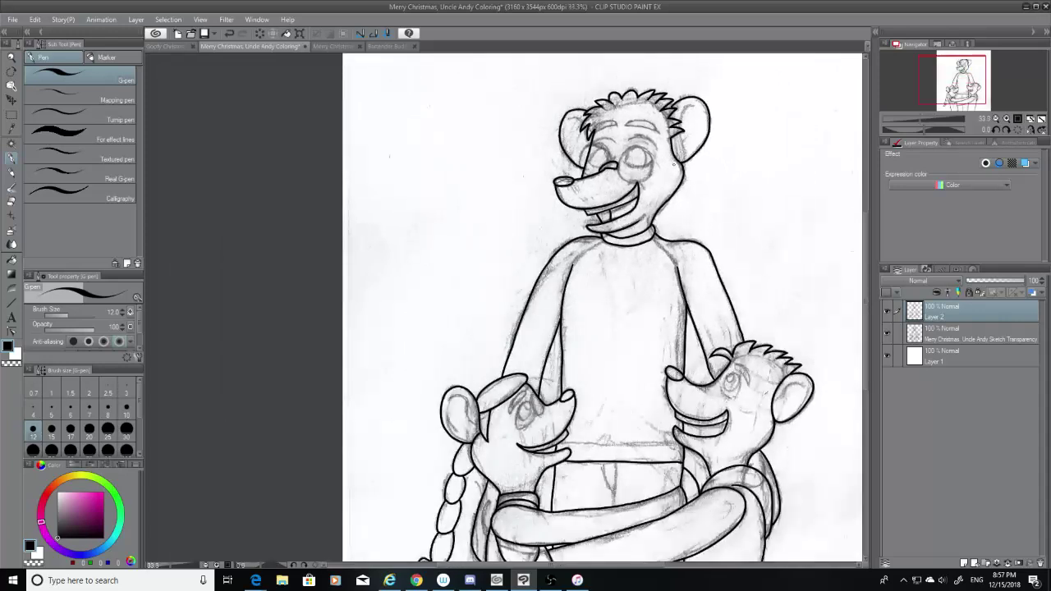
pyautogui.scroll(-2, 673, 165)
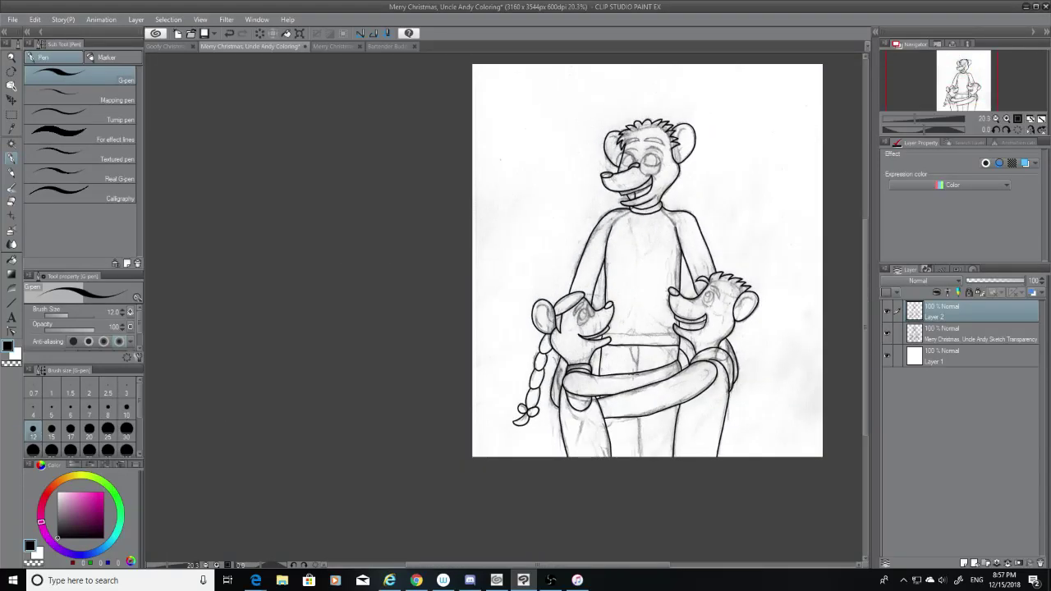
pyautogui.scroll(4, 604, 381)
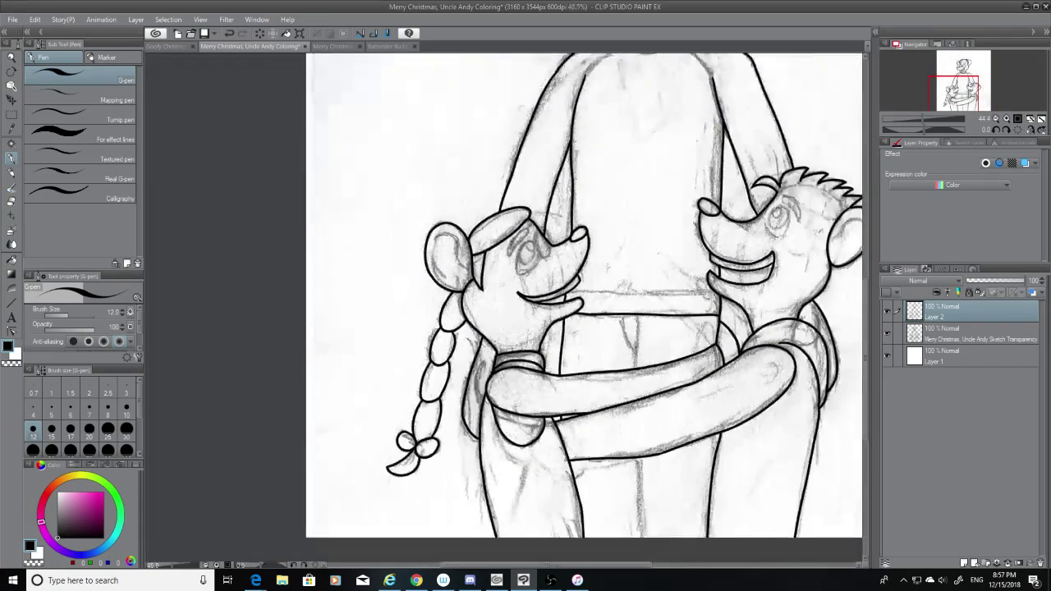
pyautogui.scroll(-6, 817, 340)
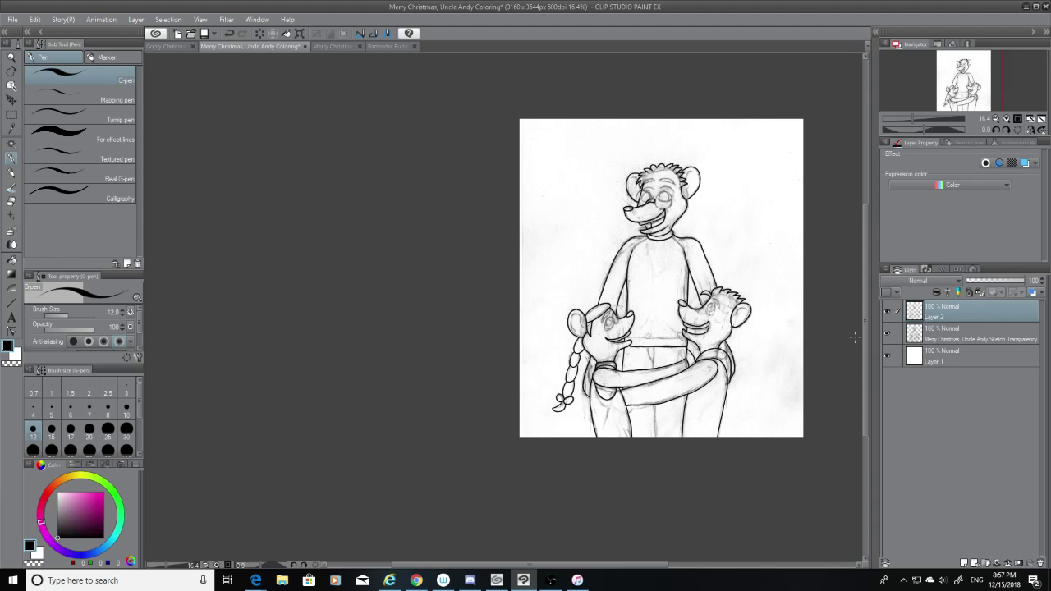
pyautogui.click(207, 34)
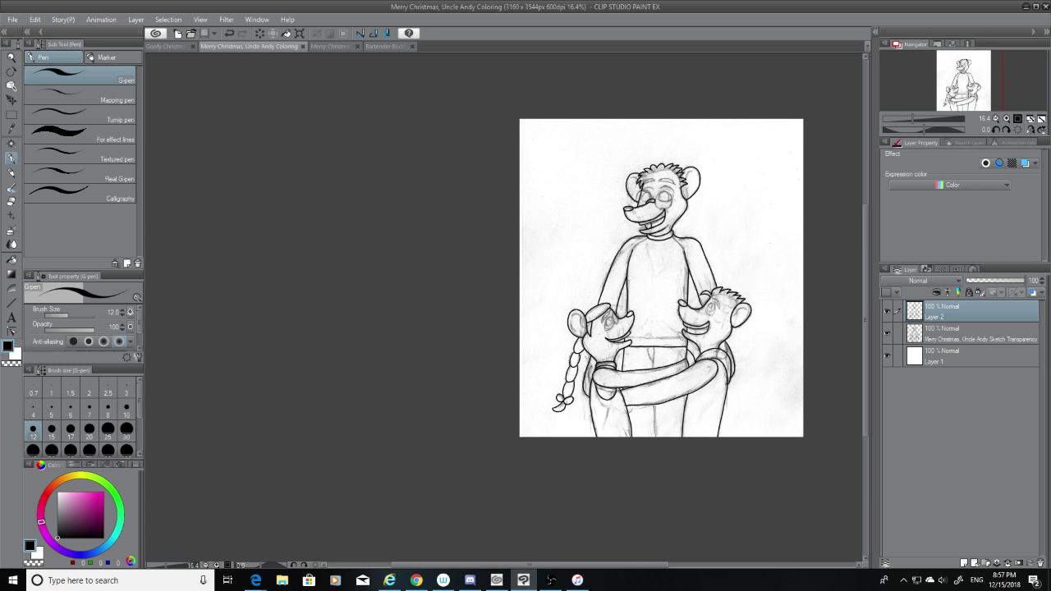
pyautogui.click(550, 580)
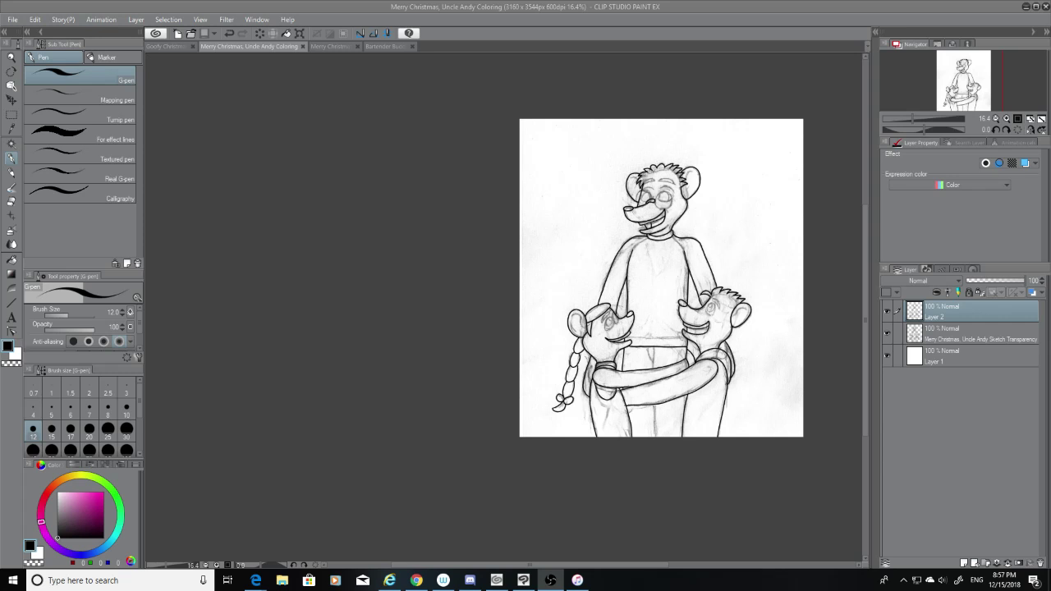
pyautogui.click(523, 580)
pyautogui.scroll(2, 767, 244)
pyautogui.scroll(-3, 767, 244)
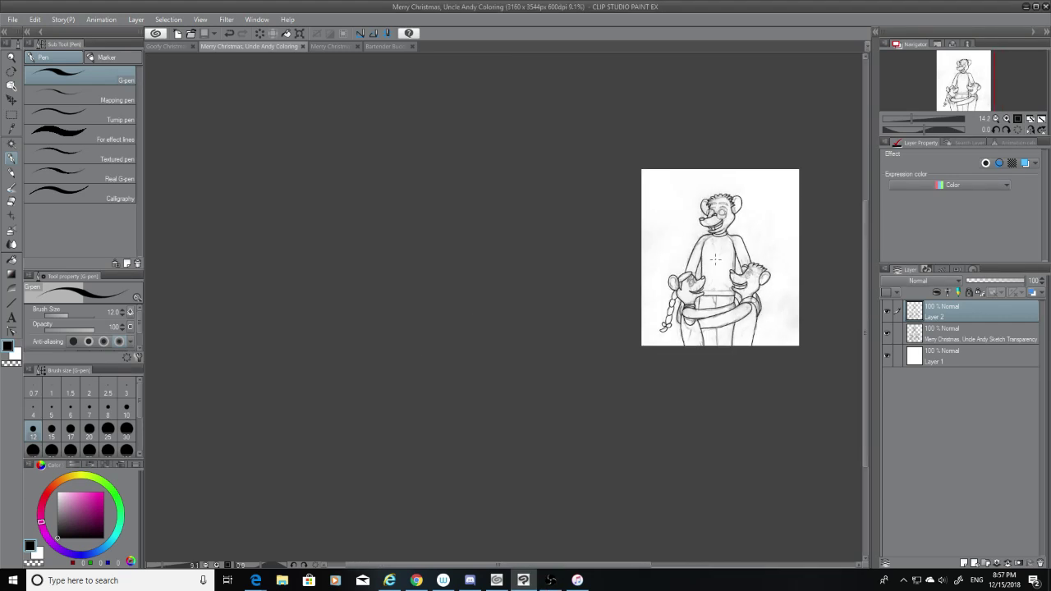
pyautogui.scroll(3, 767, 244)
pyautogui.scroll(1, 767, 244)
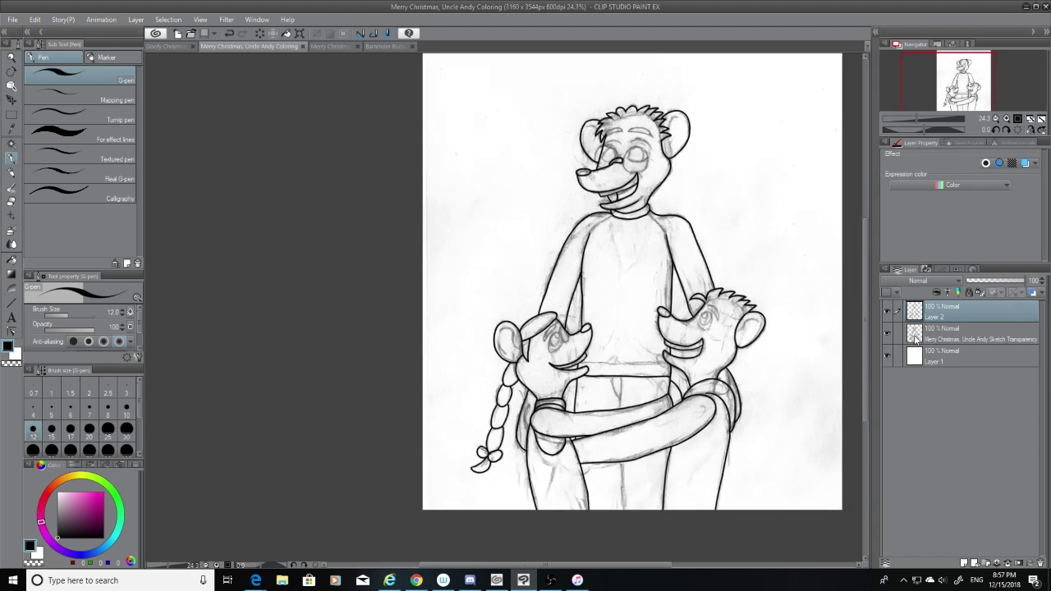
# Show the white Layer 1 background in Goofy Christmas Socks Coloring, save that file, and return to the Uncle Andy drawing
pyautogui.click(172, 46)
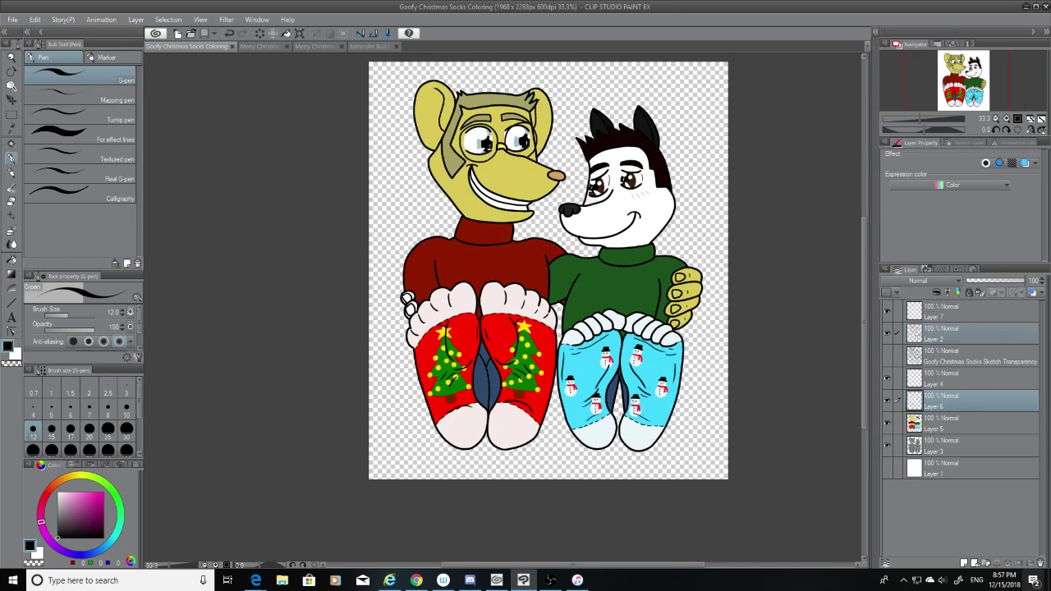
pyautogui.click(888, 466)
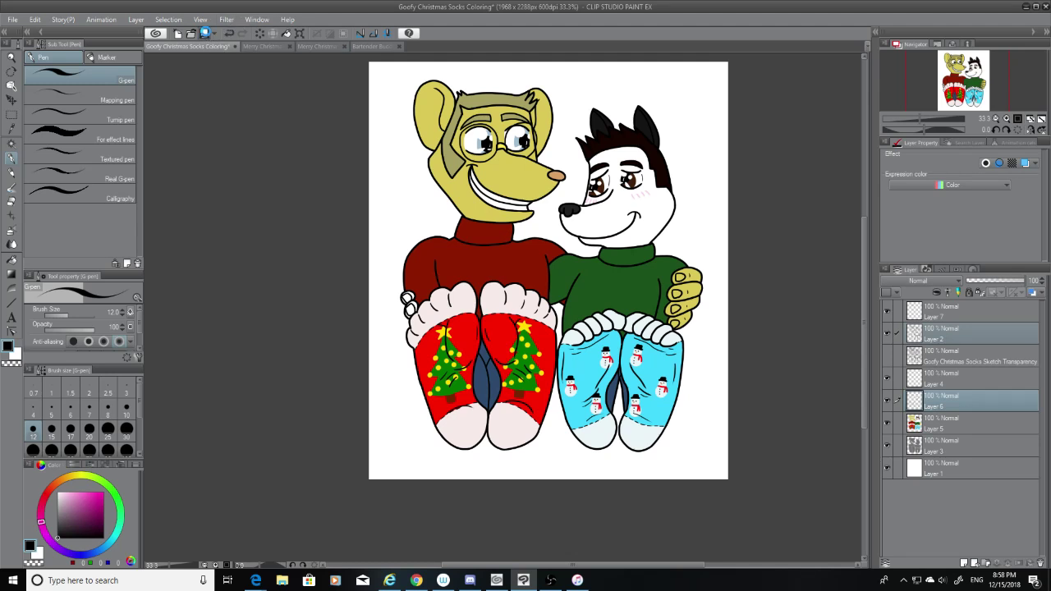
pyautogui.click(206, 33)
pyautogui.click(261, 46)
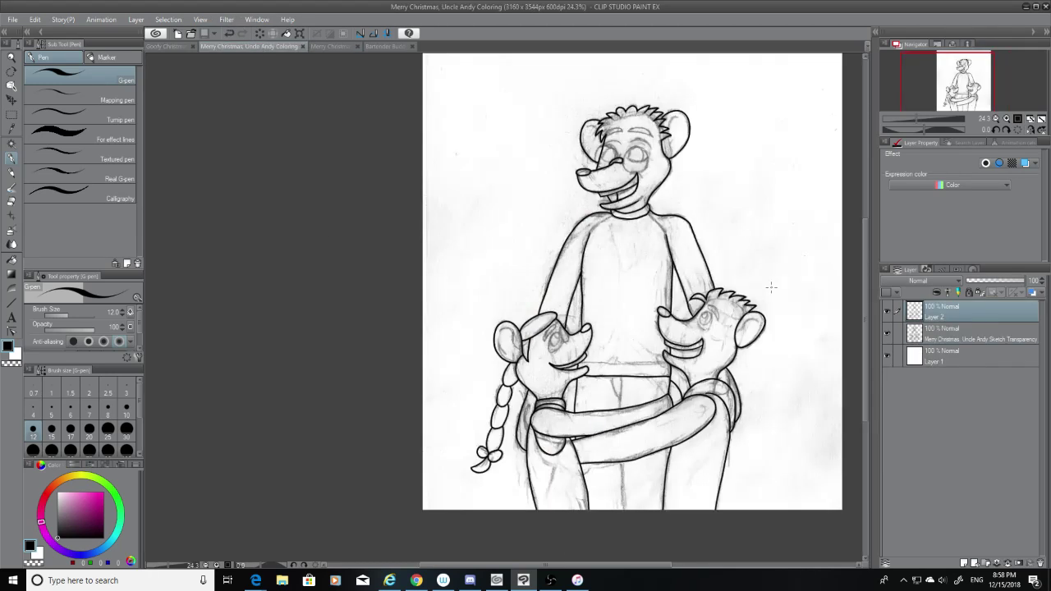